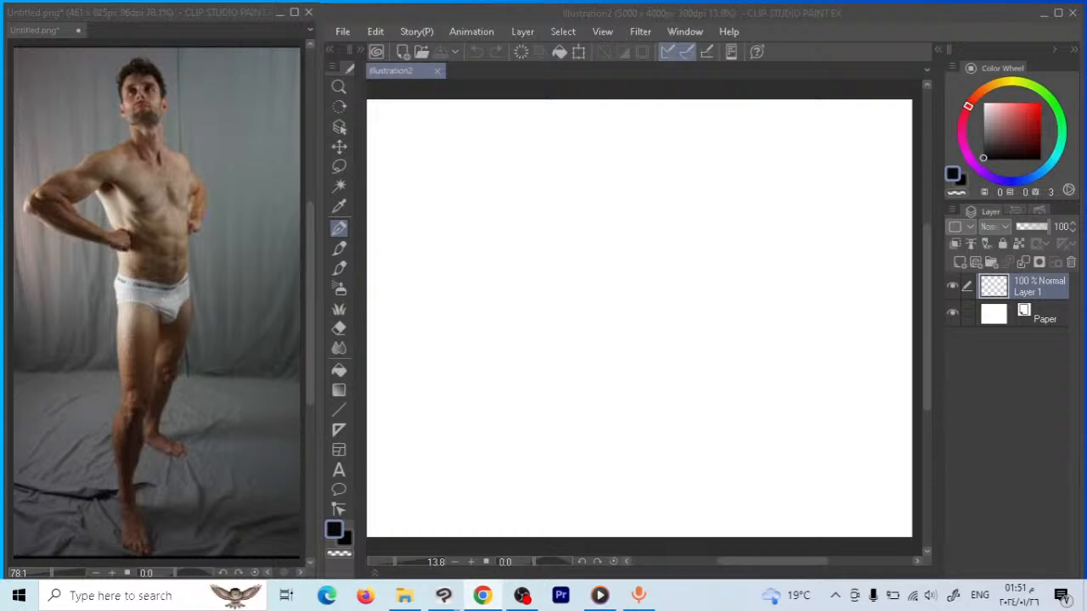
Sketch a tilted block for the head and a rounded ribcage with shoulder line and centre line beneath it
click(645, 169)
mouse_move(560, 129)
mouse_down()
mouse_move(565, 165)
mouse_move(600, 119)
mouse_move(605, 168)
mouse_move(580, 168)
mouse_move(562, 151)
mouse_up()
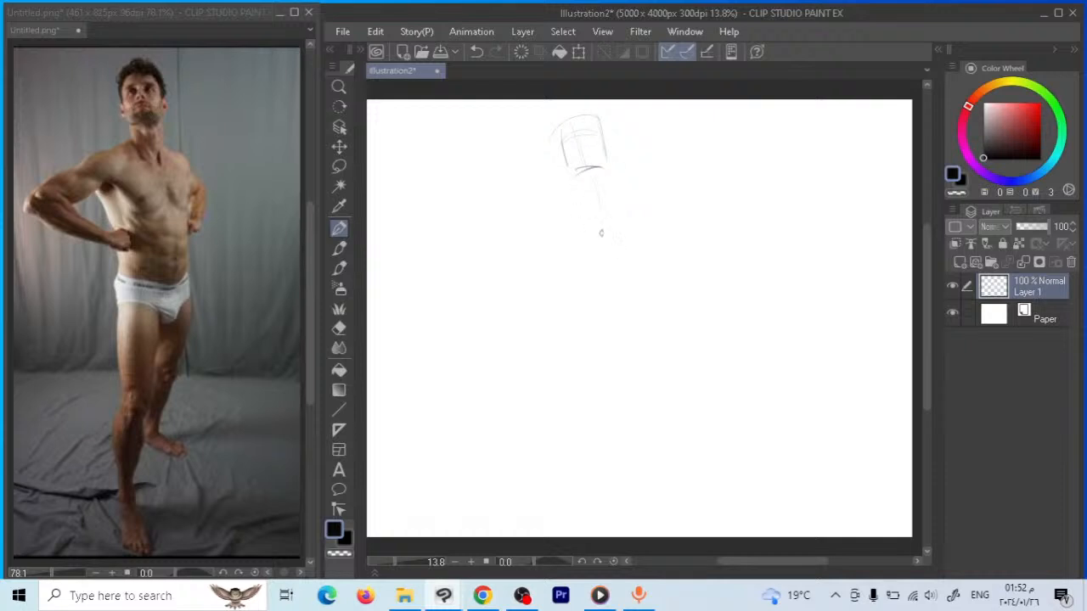
mouse_move(600, 191)
mouse_down()
mouse_move(615, 325)
mouse_move(643, 202)
mouse_move(529, 204)
mouse_move(585, 272)
mouse_up()
mouse_move(555, 209)
mouse_down()
mouse_move(588, 287)
mouse_move(642, 265)
mouse_move(644, 244)
mouse_move(619, 275)
mouse_move(650, 208)
mouse_move(655, 241)
mouse_move(634, 206)
mouse_move(652, 283)
mouse_move(595, 299)
mouse_up()
drag(543, 222, 576, 258)
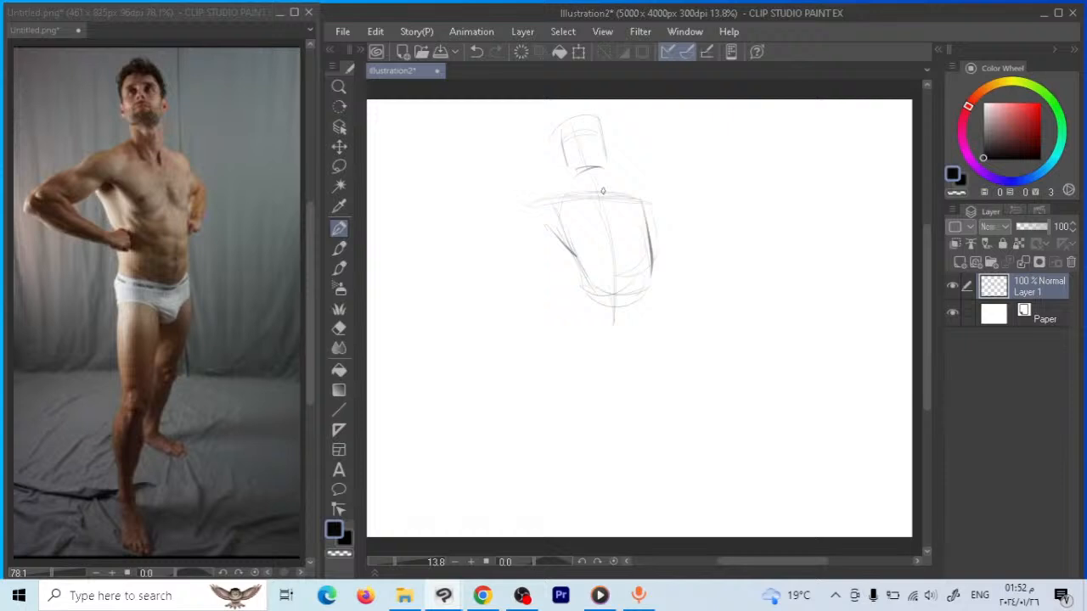
Sketch the neck with its converging muscle lines, and rough in the trapezius slopes and both shoulders
mouse_move(586, 172)
mouse_down()
mouse_move(583, 197)
mouse_move(610, 188)
mouse_move(602, 205)
mouse_up()
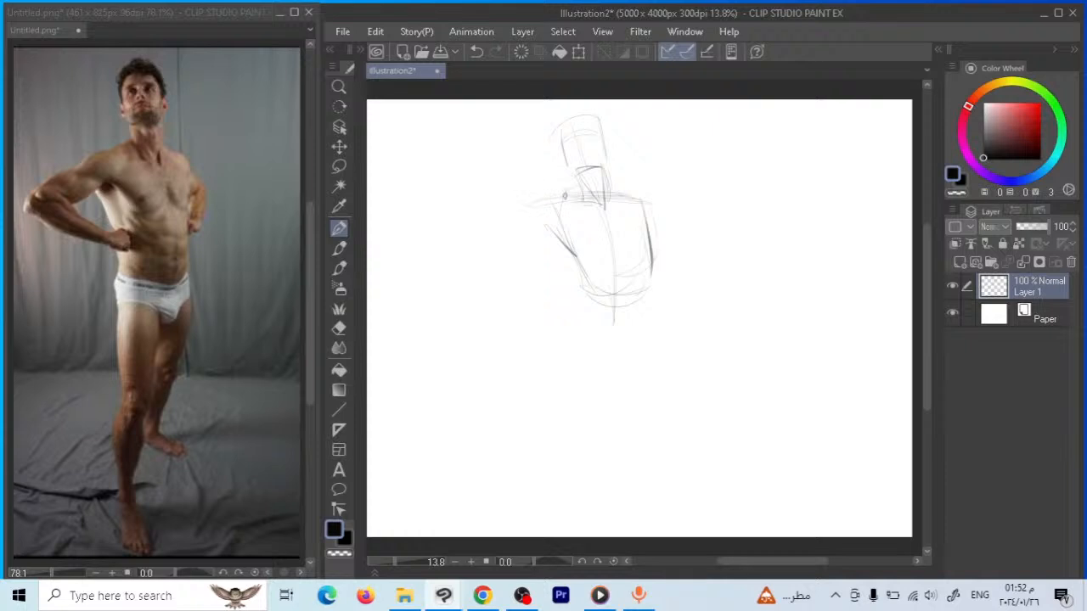
mouse_move(559, 194)
mouse_down()
mouse_move(512, 216)
mouse_move(568, 201)
mouse_up()
drag(652, 188, 652, 209)
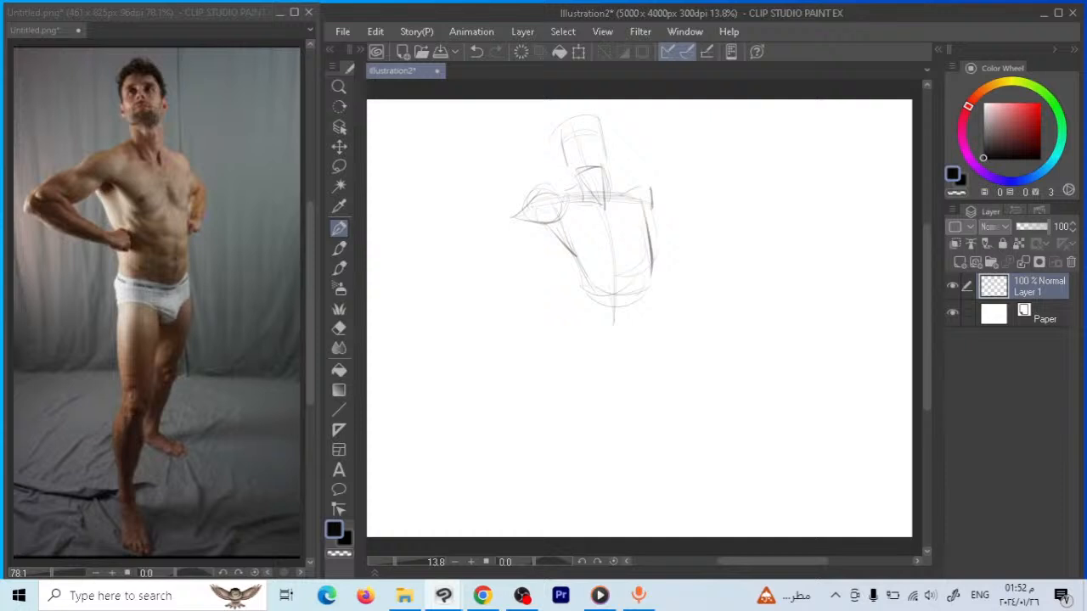
key(alt+Tab)
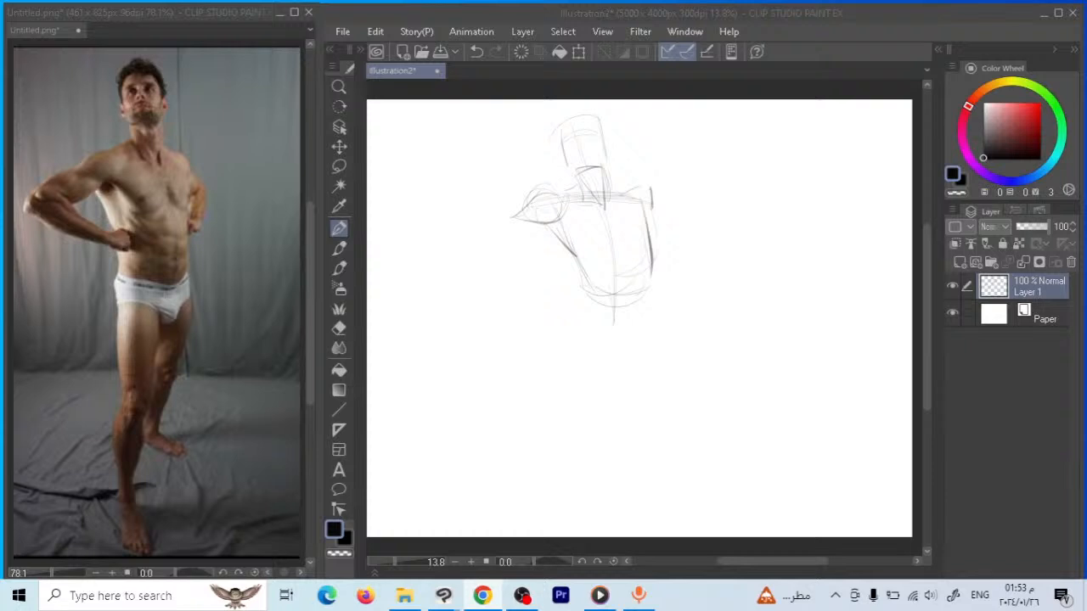
Darken the ribcage's lower curve and draw the near upper arm as a cylinder angled outward from the shoulder
click(641, 255)
mouse_move(581, 270)
mouse_down()
mouse_move(611, 282)
mouse_move(595, 293)
mouse_up()
mouse_move(540, 202)
mouse_down()
mouse_move(479, 244)
mouse_move(500, 246)
mouse_move(479, 249)
mouse_move(475, 243)
mouse_move(501, 259)
mouse_move(542, 193)
mouse_up()
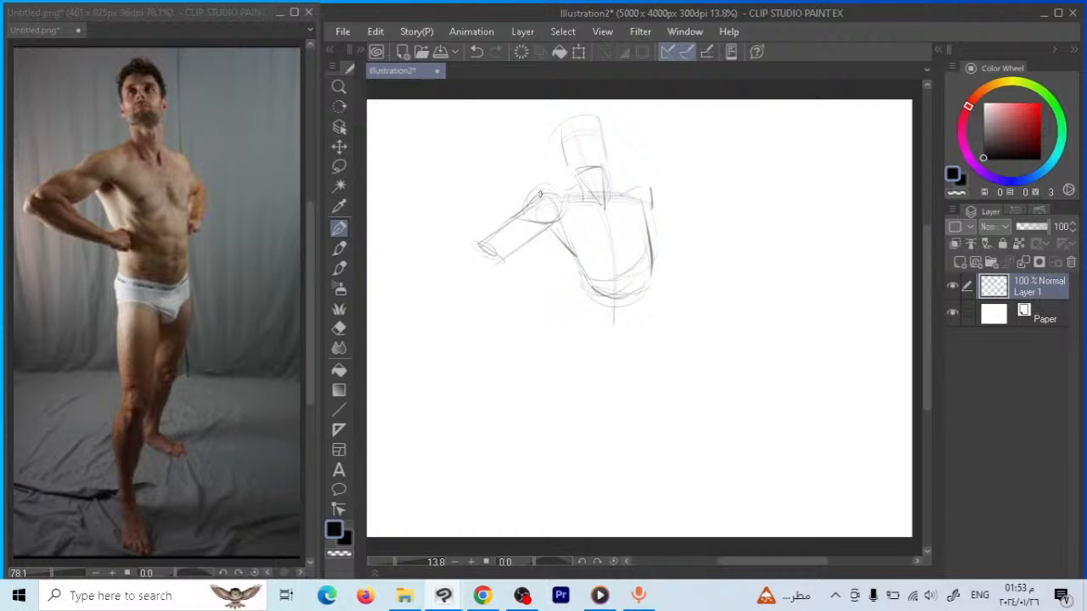
Draw the far upper arm, add ears and facial guidelines to the head, and undo the unwanted strokes
drag(652, 205, 658, 233)
mouse_move(559, 136)
mouse_down()
mouse_move(568, 165)
mouse_move(559, 140)
mouse_move(603, 119)
mouse_move(607, 162)
mouse_move(612, 141)
mouse_move(555, 158)
mouse_move(559, 141)
mouse_move(592, 133)
mouse_move(578, 153)
mouse_up()
key(ctrl+z)
key(ctrl+z)
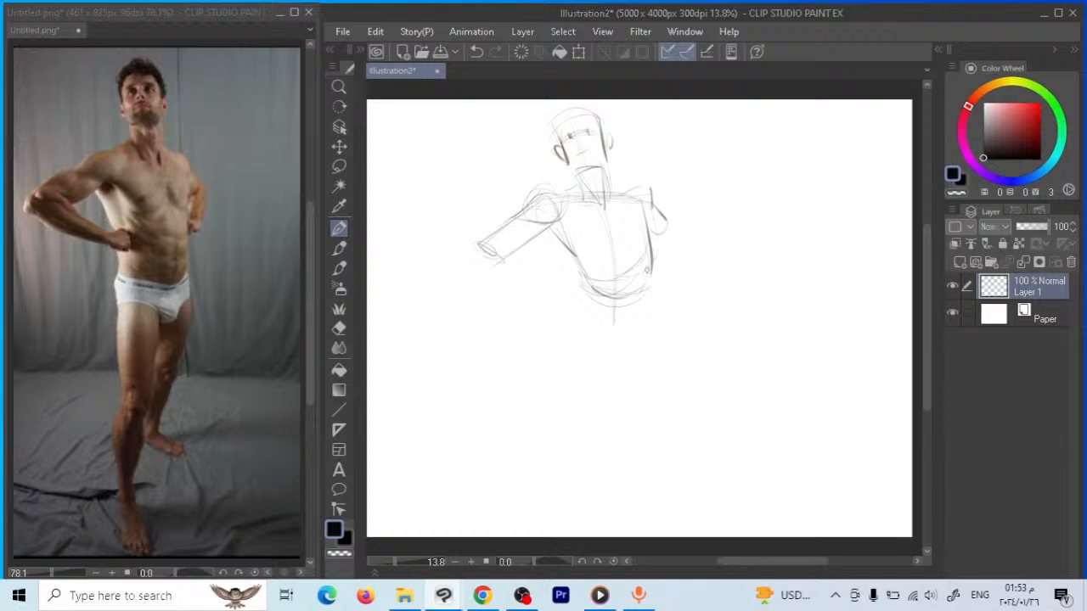
Draw a line under the chest and extend the torso's centre and side lines down to the waist
mouse_move(562, 228)
mouse_down()
mouse_move(588, 251)
mouse_move(649, 242)
mouse_up()
drag(613, 205, 617, 237)
drag(615, 235, 623, 328)
drag(585, 293, 583, 321)
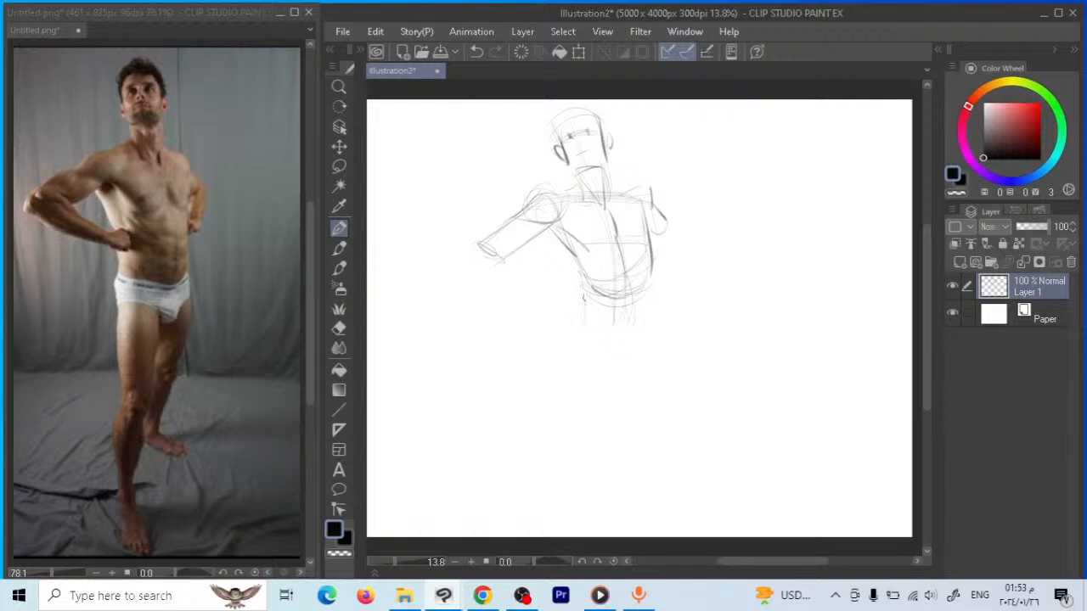
Sketch the waist contours and a wedge-shaped pelvis with an elliptical waistband below the ribcage
drag(597, 273, 586, 316)
drag(652, 291, 634, 325)
drag(651, 270, 649, 311)
mouse_move(586, 321)
mouse_down()
mouse_move(657, 318)
mouse_move(635, 325)
mouse_move(645, 365)
mouse_move(611, 361)
mouse_move(579, 321)
mouse_move(602, 341)
mouse_up()
drag(589, 302, 617, 349)
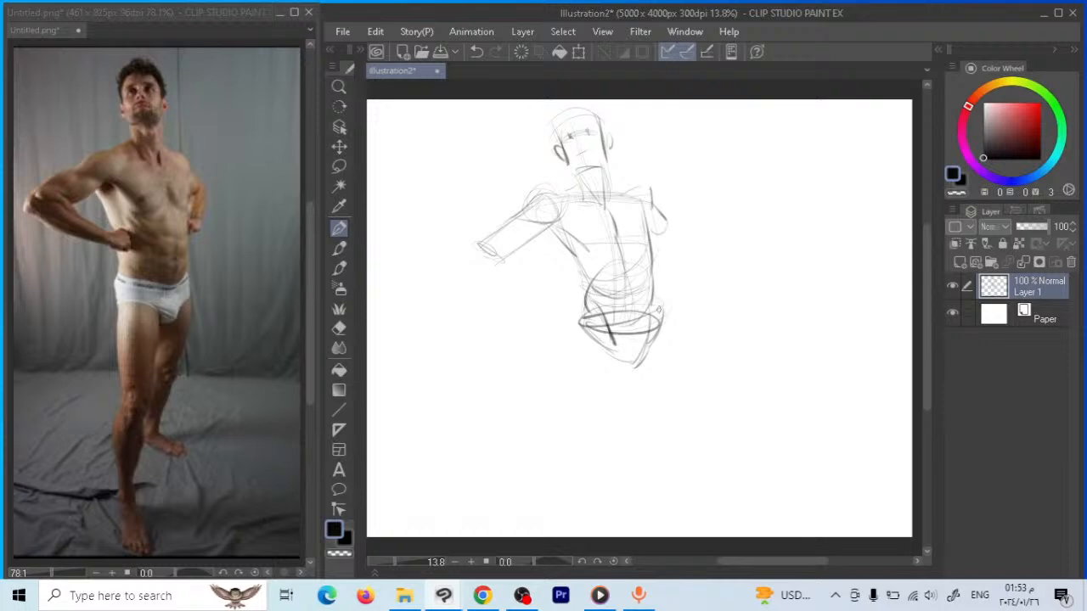
Reinforce the hip contours and draw the near thigh as a tapering cylinder ending in an ellipse at the knee
drag(651, 287, 658, 333)
drag(584, 288, 581, 321)
mouse_move(584, 280)
mouse_down()
mouse_move(573, 345)
mouse_move(622, 335)
mouse_move(631, 418)
mouse_up()
drag(627, 338, 631, 454)
mouse_move(626, 375)
mouse_down()
mouse_move(629, 449)
mouse_move(593, 451)
mouse_up()
drag(569, 363, 590, 442)
mouse_move(586, 338)
mouse_down()
mouse_move(618, 333)
mouse_move(580, 343)
mouse_up()
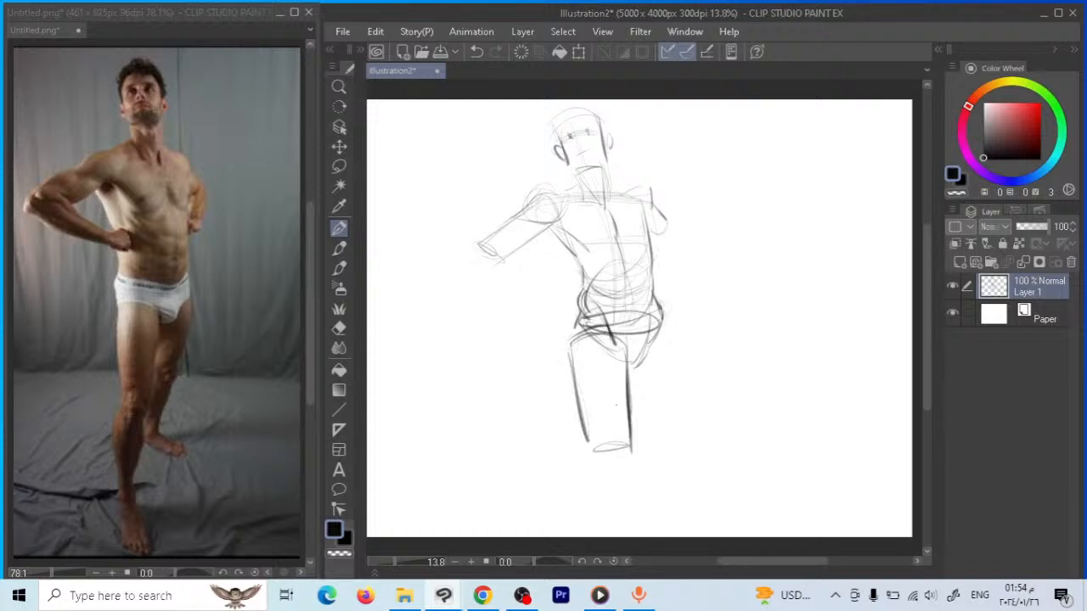
Draw the far thigh's outer contour, mark both kneecaps with ovals, and draw a slanted alignment line through the knees
drag(666, 311, 654, 430)
drag(662, 362, 645, 427)
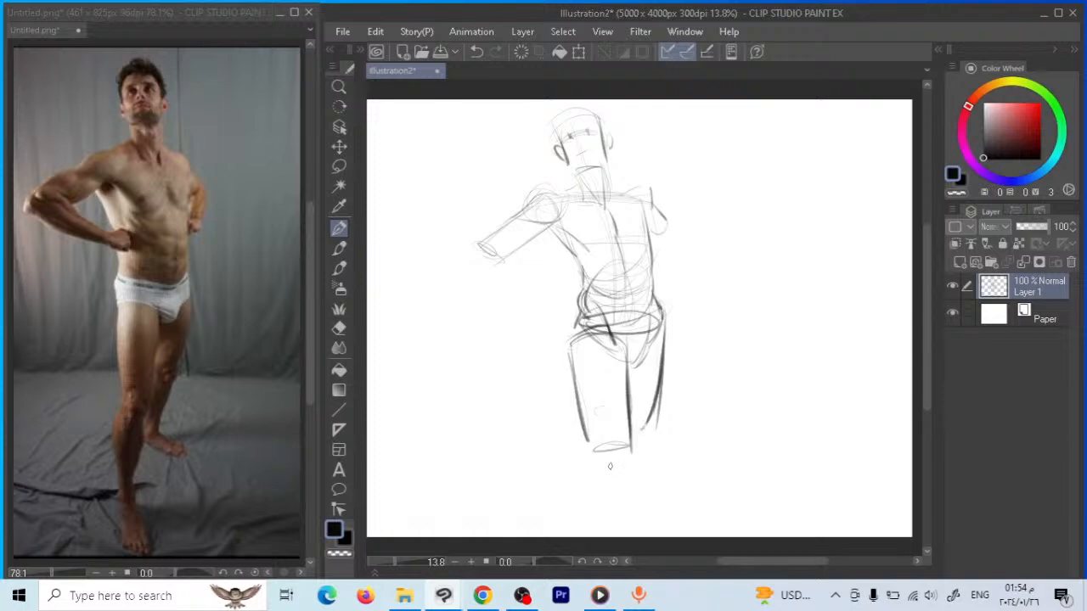
drag(609, 455, 608, 480)
drag(642, 435, 641, 454)
drag(586, 493, 658, 437)
Sketch the near forearm from the elbow back to the waist, ending in a fist on the hip
mouse_move(470, 246)
mouse_down()
mouse_move(507, 251)
mouse_move(481, 275)
mouse_move(571, 295)
mouse_move(562, 287)
mouse_move(578, 305)
mouse_move(594, 294)
mouse_move(579, 297)
mouse_up()
drag(583, 273, 565, 290)
drag(567, 283, 556, 287)
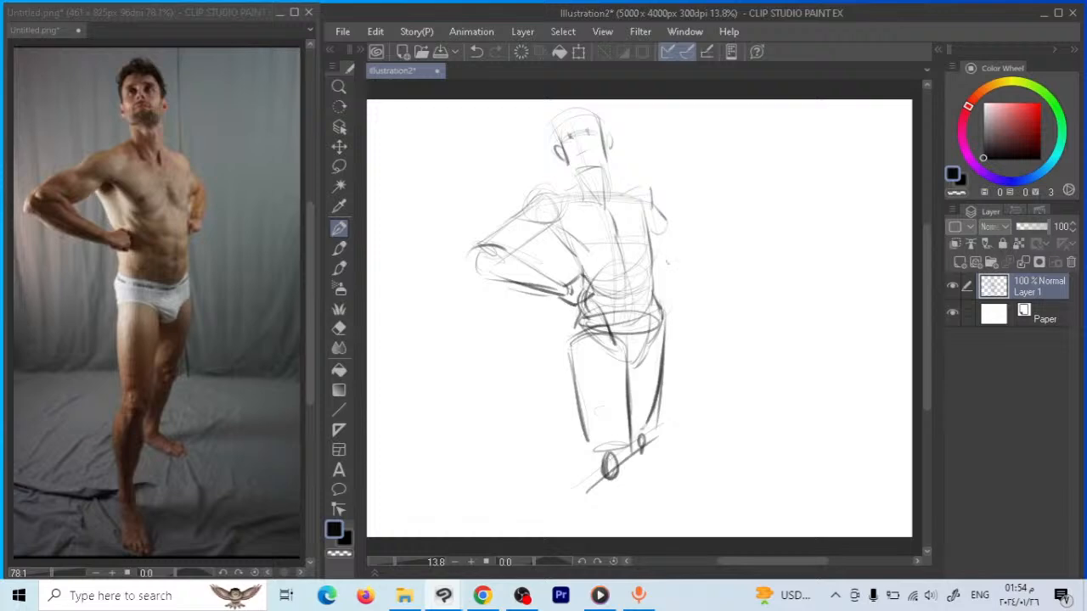
Rough in the far forearm and hand, and erase the misplaced hand part with a lasso selection
drag(661, 234, 650, 262)
mouse_move(668, 216)
mouse_down()
mouse_move(678, 226)
mouse_move(651, 273)
mouse_move(663, 255)
mouse_up()
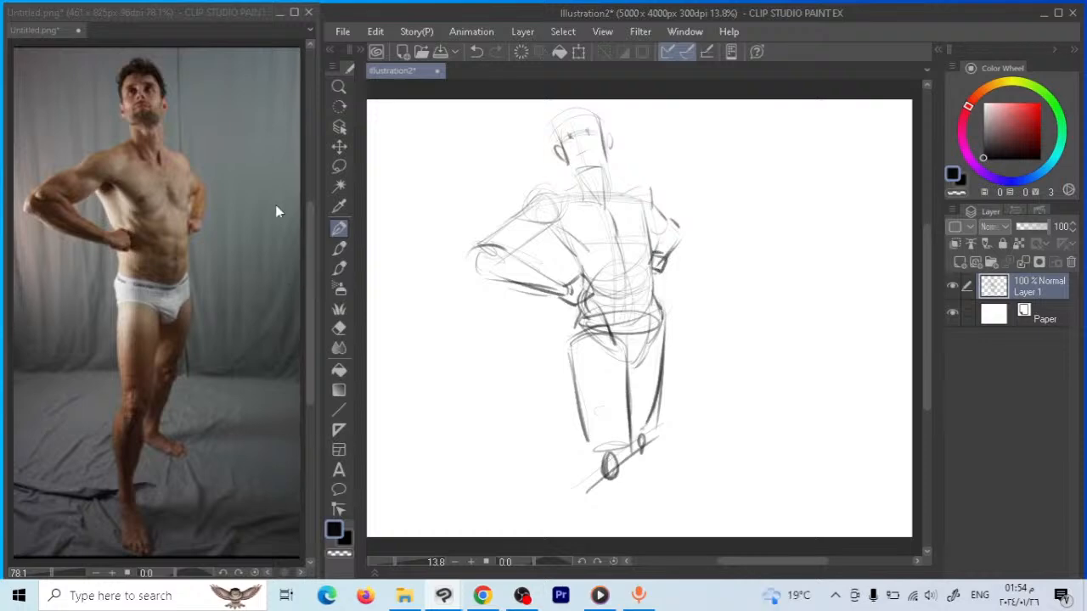
click(340, 168)
mouse_move(681, 241)
mouse_down()
mouse_move(661, 272)
mouse_move(655, 227)
mouse_up()
key(Delete)
key(ctrl+d)
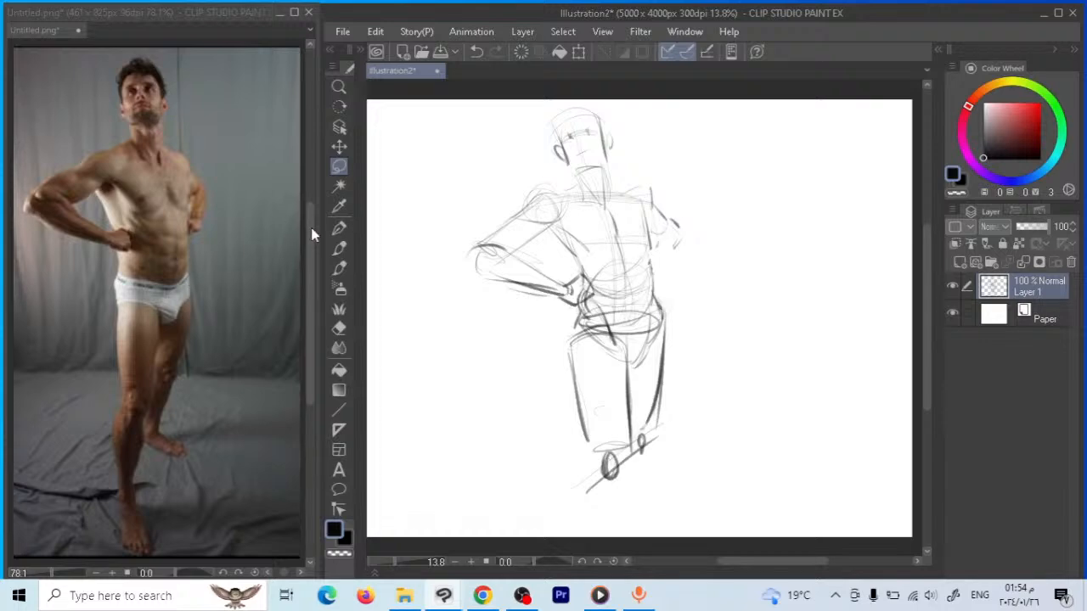
Redraw the far forearm and hand at the waist with the pen, and add a curved line across the upper chest
click(339, 228)
mouse_move(629, 195)
mouse_down()
mouse_move(647, 199)
mouse_move(651, 213)
mouse_move(559, 213)
mouse_move(646, 204)
mouse_move(638, 211)
mouse_move(668, 235)
mouse_move(646, 242)
mouse_move(661, 274)
mouse_move(608, 286)
mouse_up()
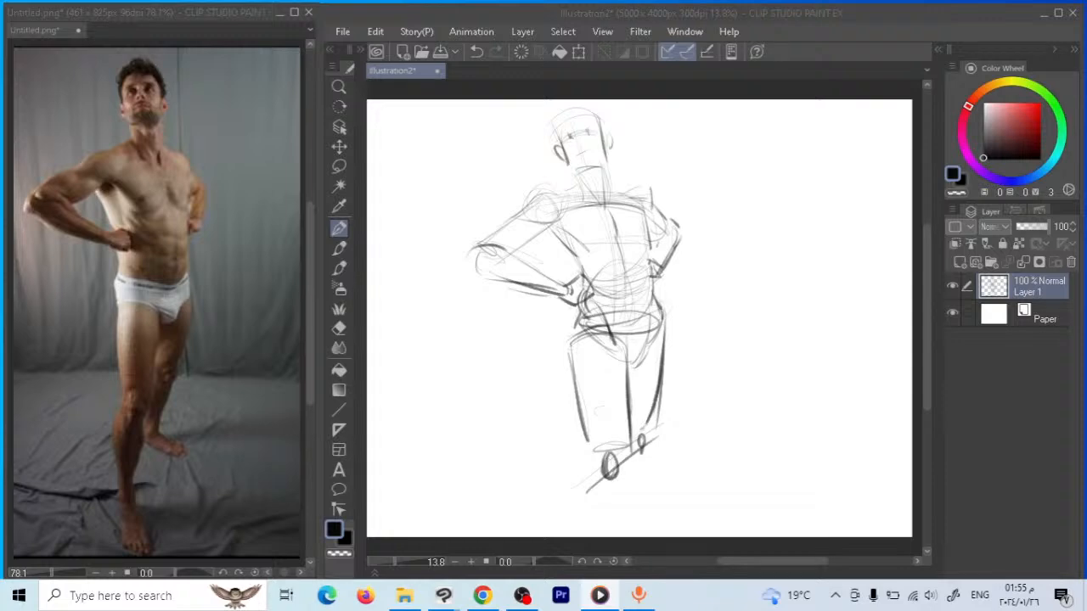
click(571, 202)
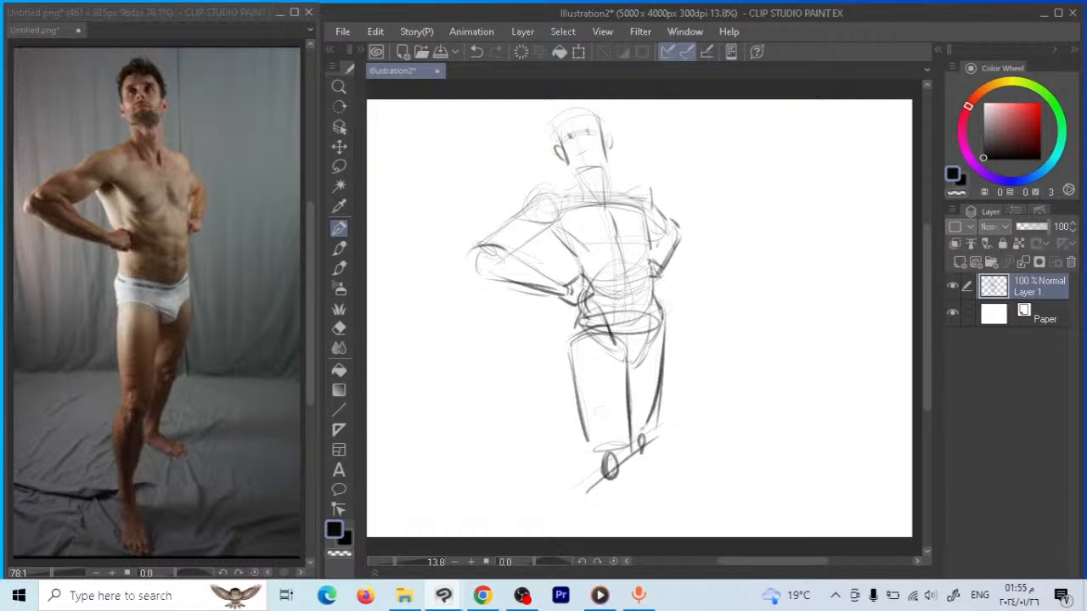
Wrap curved cross-contour lines around both thighs and outline the near shoulder's deltoid
drag(552, 387, 615, 371)
mouse_move(579, 399)
mouse_down()
mouse_move(620, 390)
mouse_move(615, 410)
mouse_move(661, 361)
mouse_move(633, 399)
mouse_move(663, 388)
mouse_up()
drag(566, 192, 520, 209)
mouse_move(518, 209)
mouse_down()
mouse_move(508, 222)
mouse_move(513, 212)
mouse_up()
drag(511, 215, 576, 215)
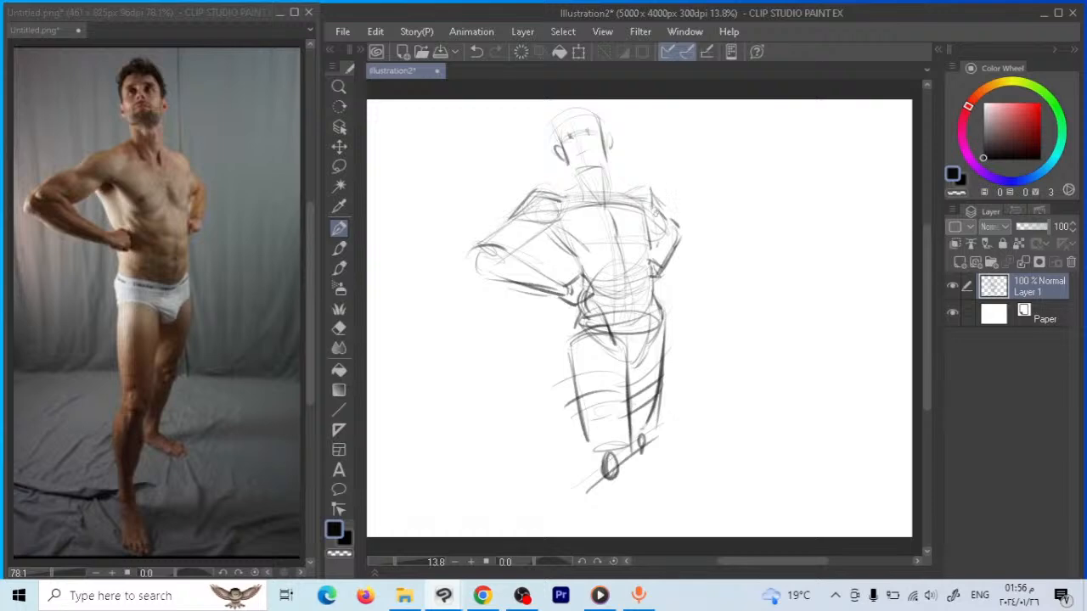
Sketch the side and abdominal contours below the chest and strengthen the jaw and neck lines
mouse_move(582, 260)
mouse_down()
mouse_move(547, 229)
mouse_move(595, 283)
mouse_up()
drag(593, 249, 640, 280)
mouse_move(576, 168)
mouse_down()
mouse_move(589, 198)
mouse_move(572, 170)
mouse_move(599, 164)
mouse_up()
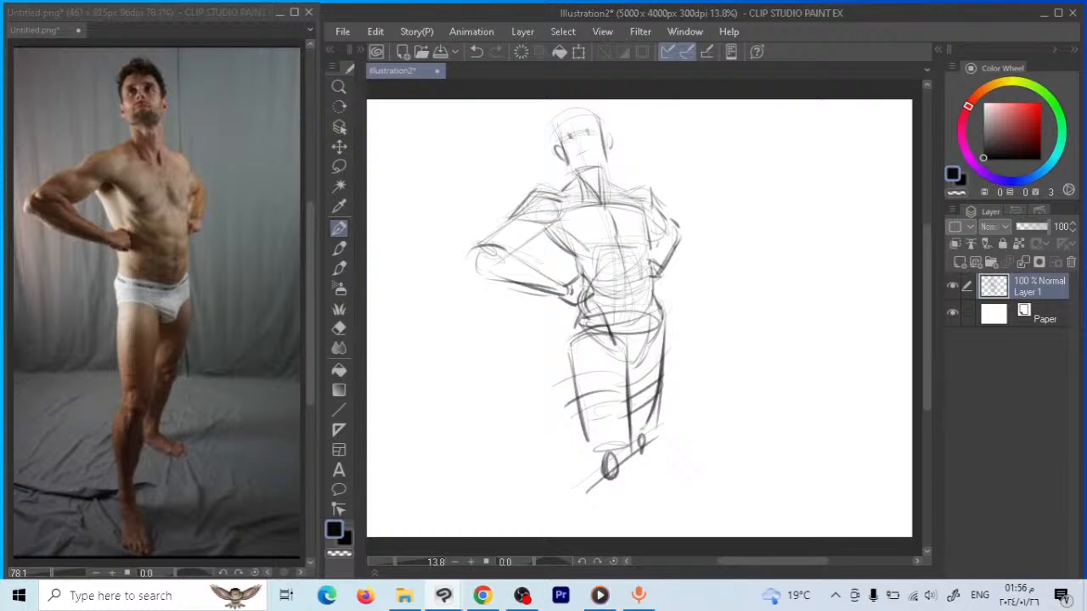
key(alt+Tab)
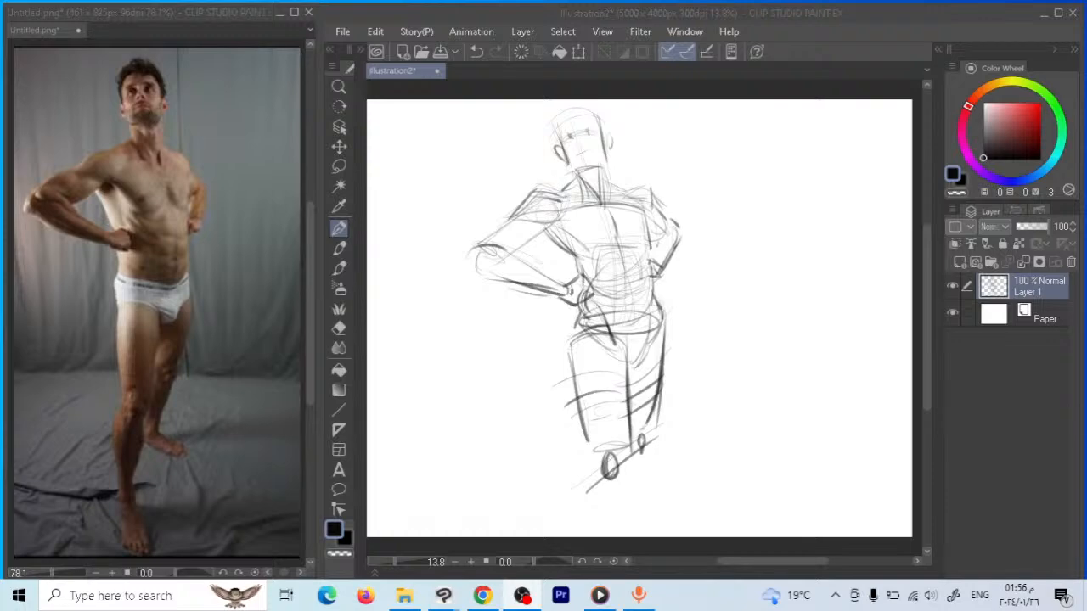
key(alt+Tab)
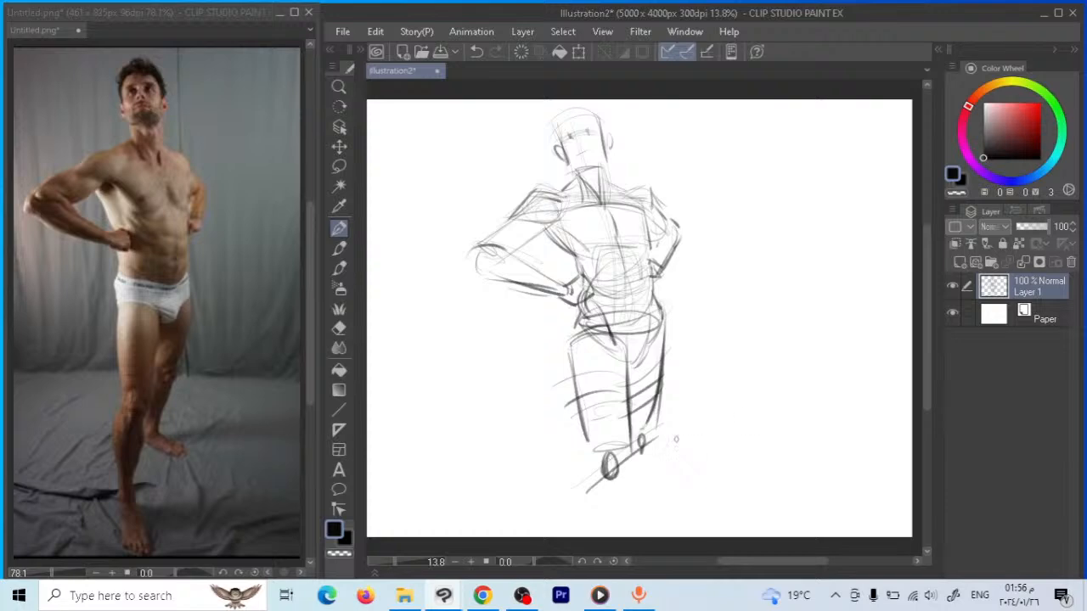
Scale the whole figure down to about three quarters and move it up to free space for the lower legs
scroll(666, 412, down, 1)
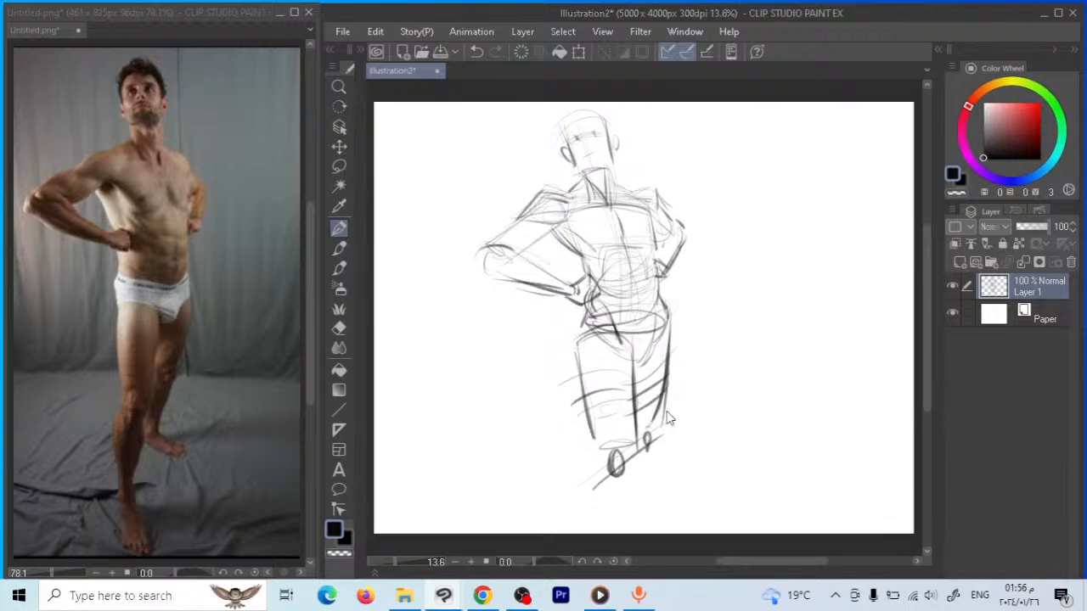
key(ctrl+t)
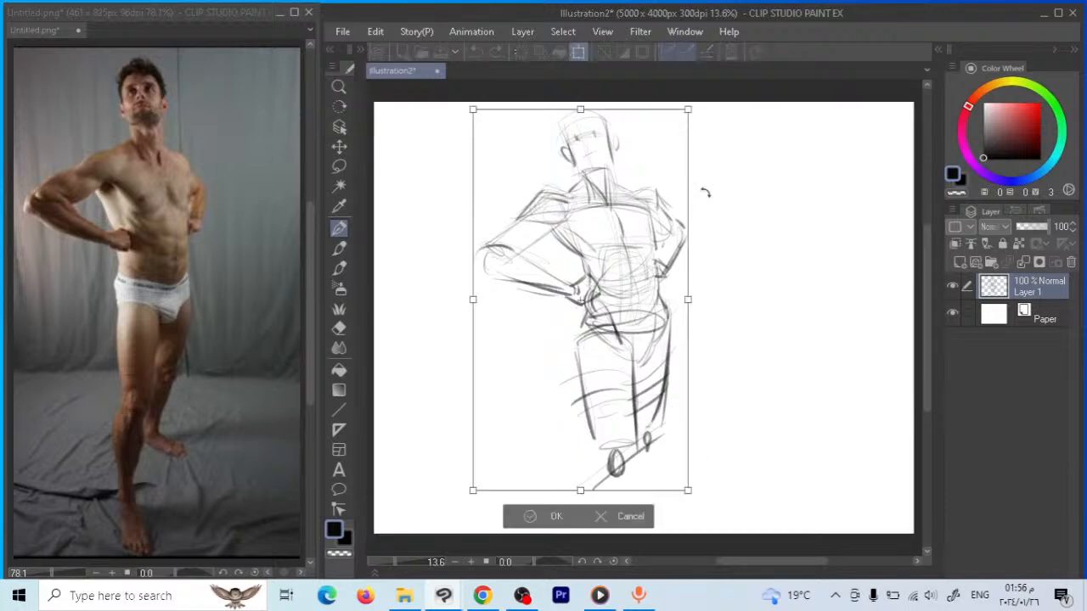
mouse_move(688, 111)
mouse_down()
mouse_move(663, 153)
mouse_move(607, 201)
mouse_move(621, 201)
mouse_up()
drag(596, 237, 598, 148)
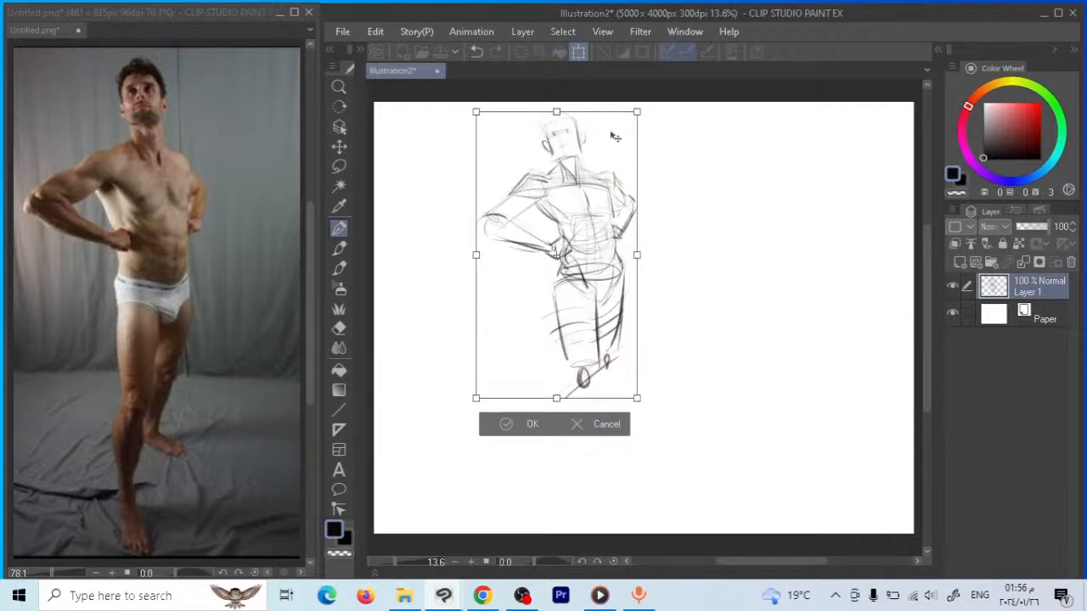
key(Return)
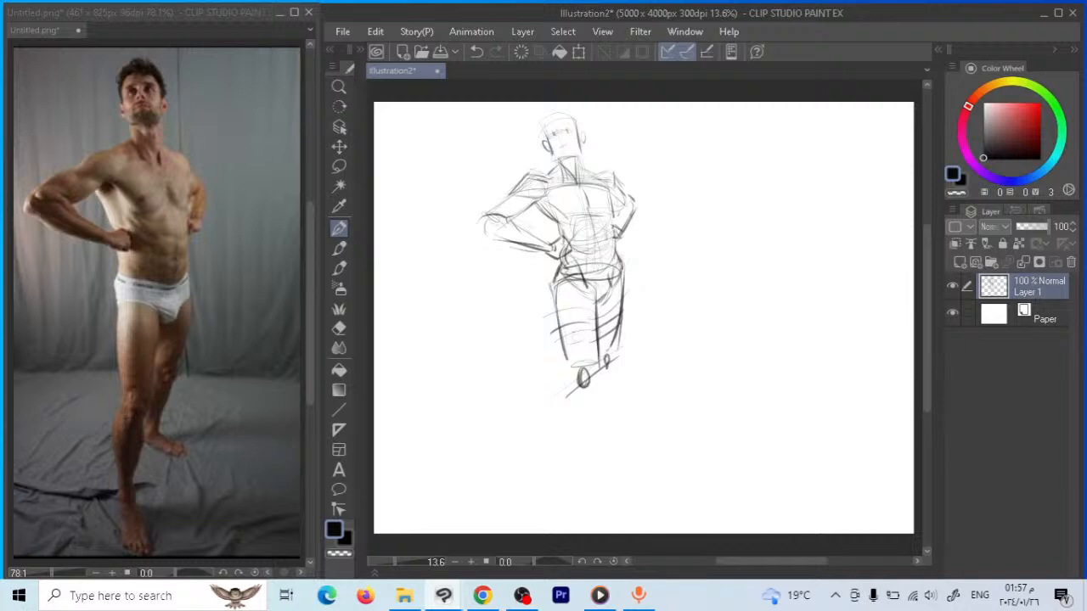
Draw the near lower leg from the knee to a narrow ankle, with curved calf and shin contours
mouse_move(567, 395)
mouse_down()
mouse_move(581, 370)
mouse_move(572, 411)
mouse_move(586, 374)
mouse_move(606, 384)
mouse_move(603, 360)
mouse_move(560, 414)
mouse_move(576, 465)
mouse_up()
mouse_move(595, 394)
mouse_down()
mouse_move(590, 472)
mouse_move(597, 411)
mouse_move(598, 453)
mouse_move(589, 481)
mouse_move(576, 476)
mouse_move(588, 484)
mouse_up()
drag(567, 382, 564, 415)
drag(562, 331, 571, 404)
mouse_move(569, 358)
mouse_down()
mouse_move(571, 445)
mouse_move(585, 484)
mouse_up()
drag(596, 355, 593, 406)
drag(597, 367, 595, 455)
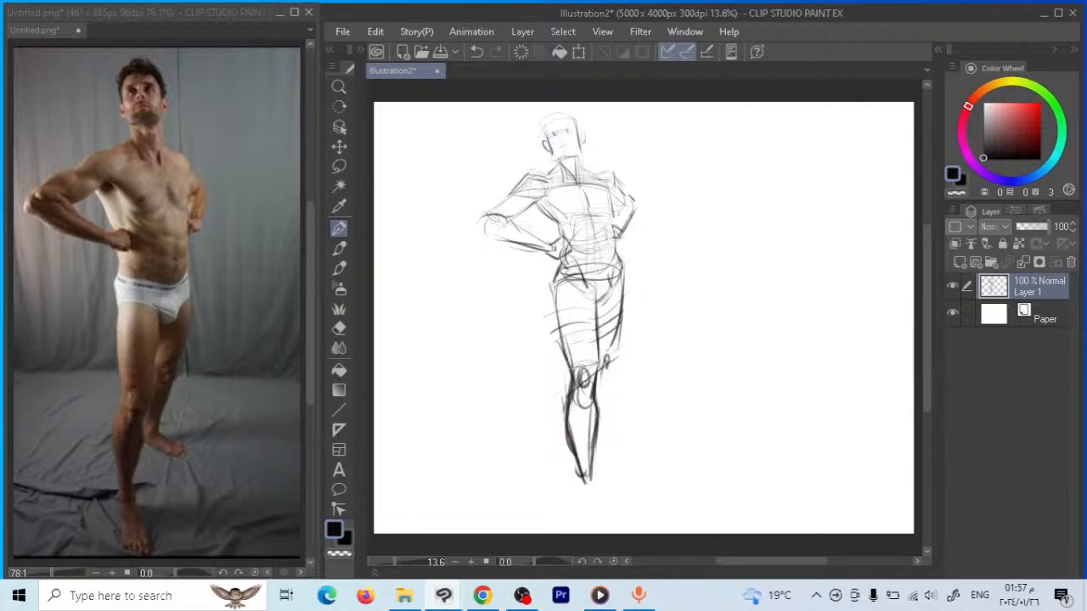
Sketch the near foot as a wedge widening from the ankle to the toes
drag(580, 482, 595, 492)
drag(583, 480, 584, 513)
drag(583, 479, 578, 492)
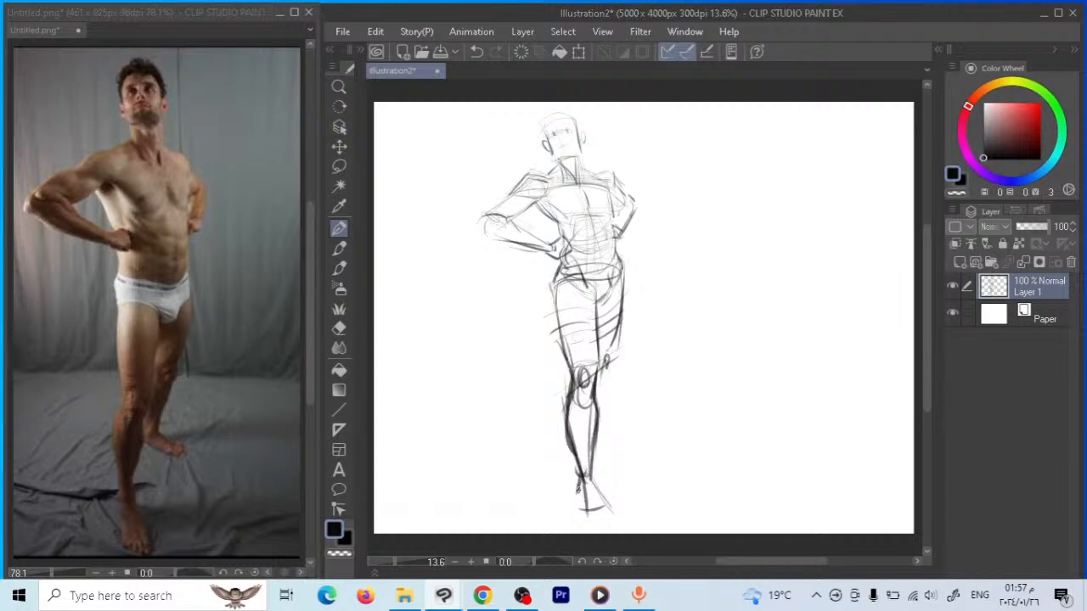
drag(584, 508, 613, 515)
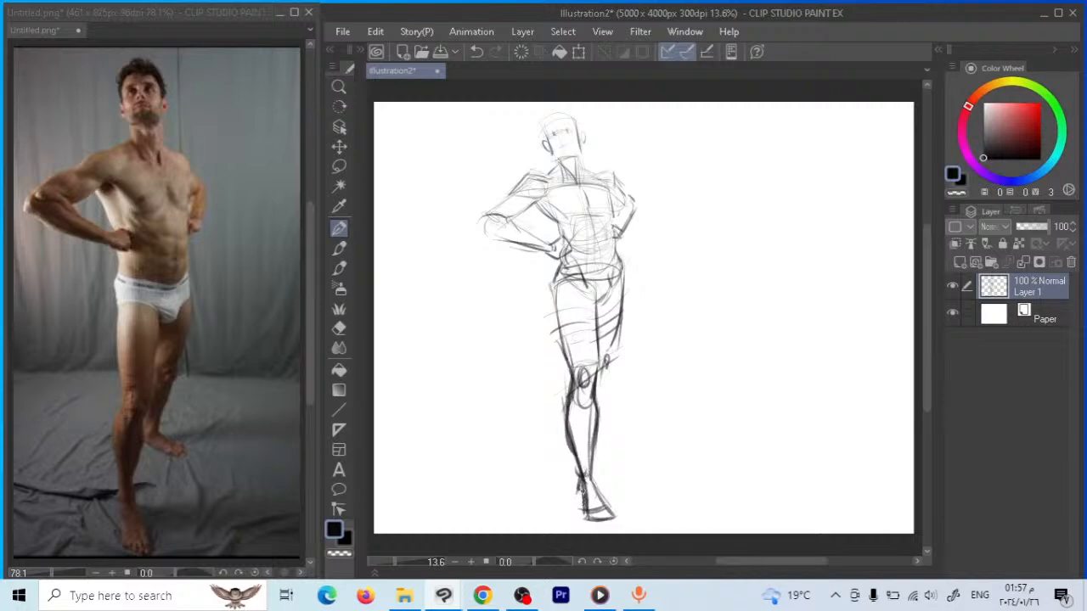
Sketch the far foot behind the near leg, the far lower leg down to it, and a guideline linking the feet
drag(600, 428, 627, 446)
drag(613, 416, 629, 446)
drag(627, 443, 613, 424)
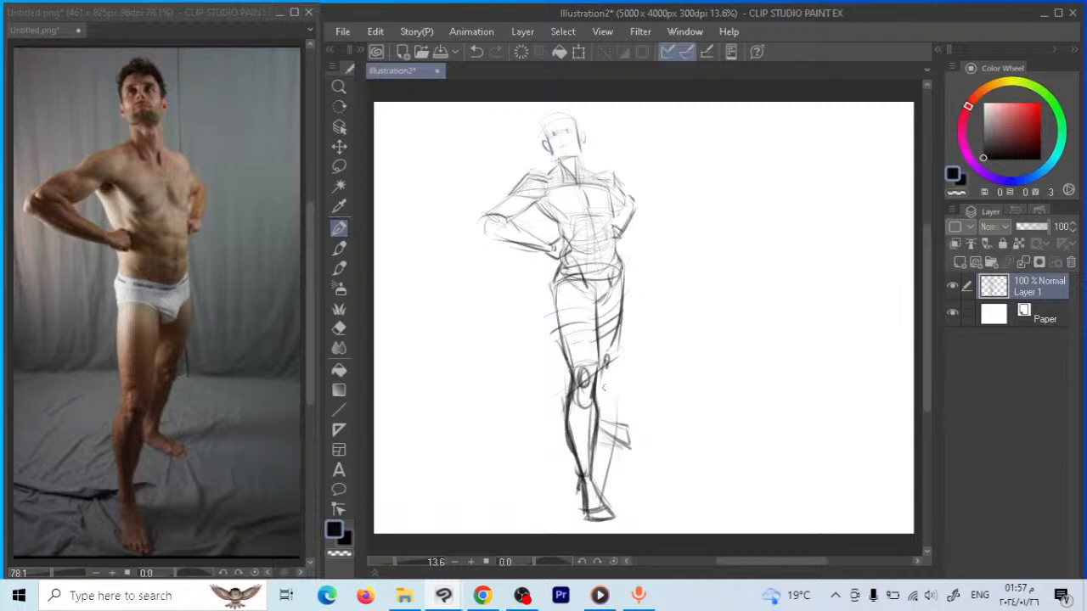
drag(606, 357, 614, 435)
drag(615, 429, 619, 471)
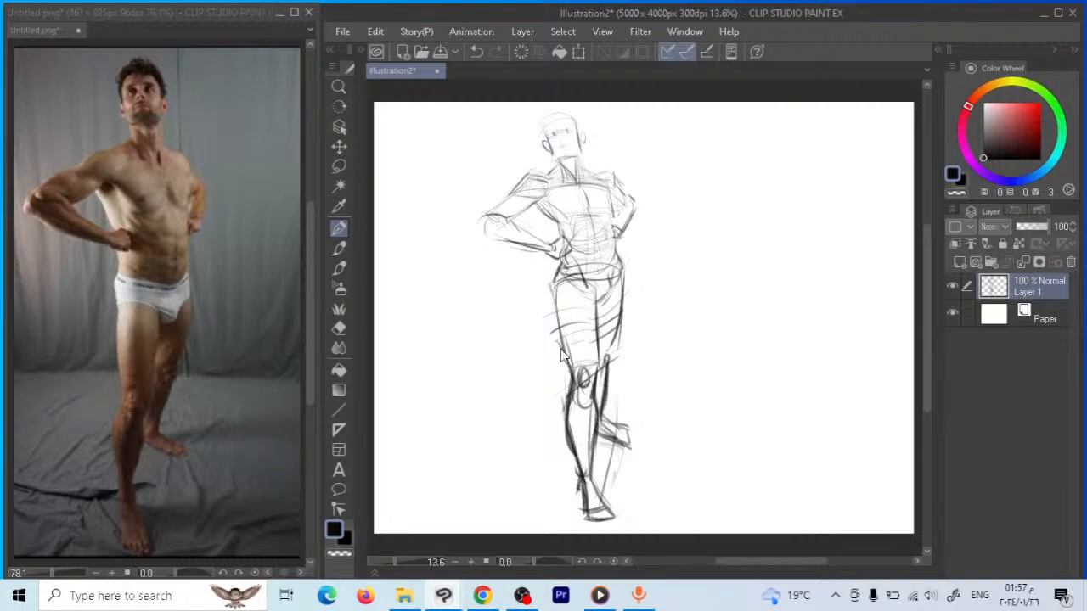
Rotate the whole figure slightly clockwise, and refine the abdomen's centre line and the near arm's contours
key(ctrl+t)
drag(760, 256, 767, 256)
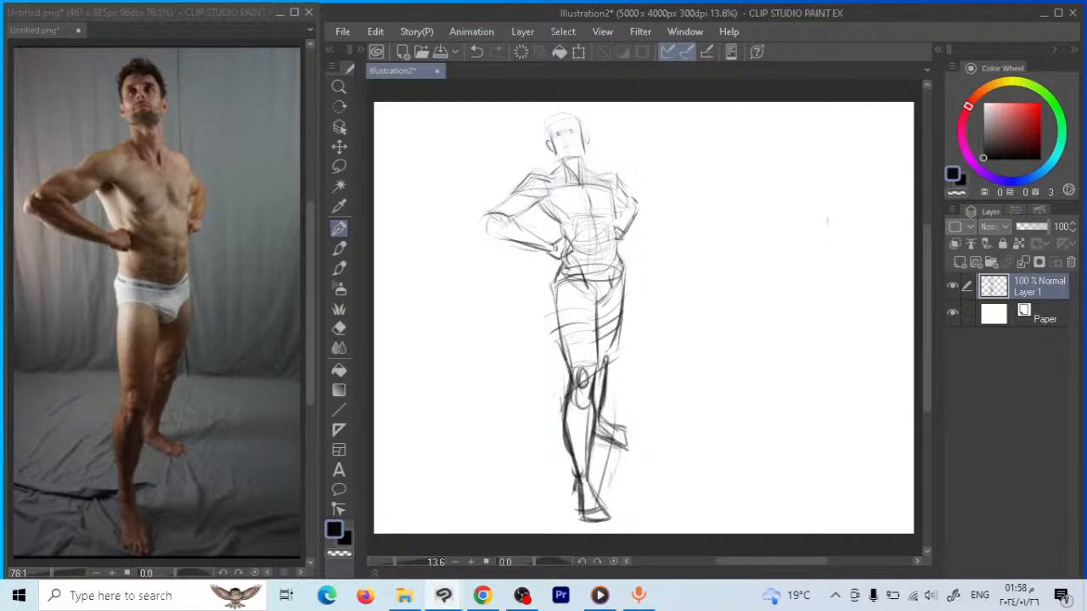
drag(597, 214, 608, 297)
drag(581, 254, 614, 245)
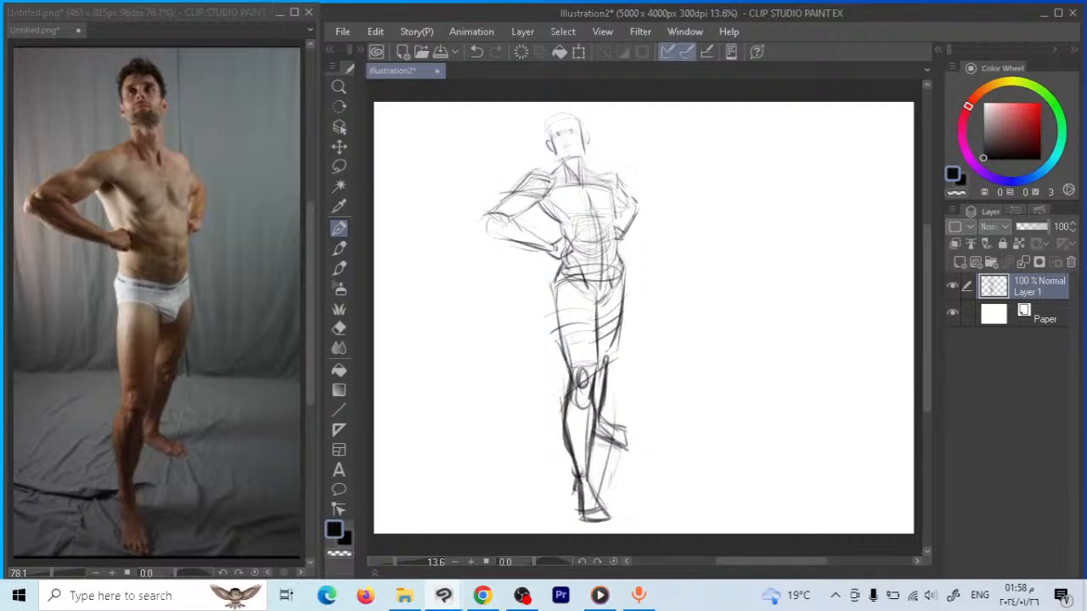
drag(489, 215, 482, 233)
Move the whole figure sketch horizontally to the left side of the canvas
drag(1026, 224, 1059, 226)
key(ctrl+t)
key(Left)
key(Left)
key(Left)
key(Left)
key(Left)
key(Left)
key(Left)
key(Left)
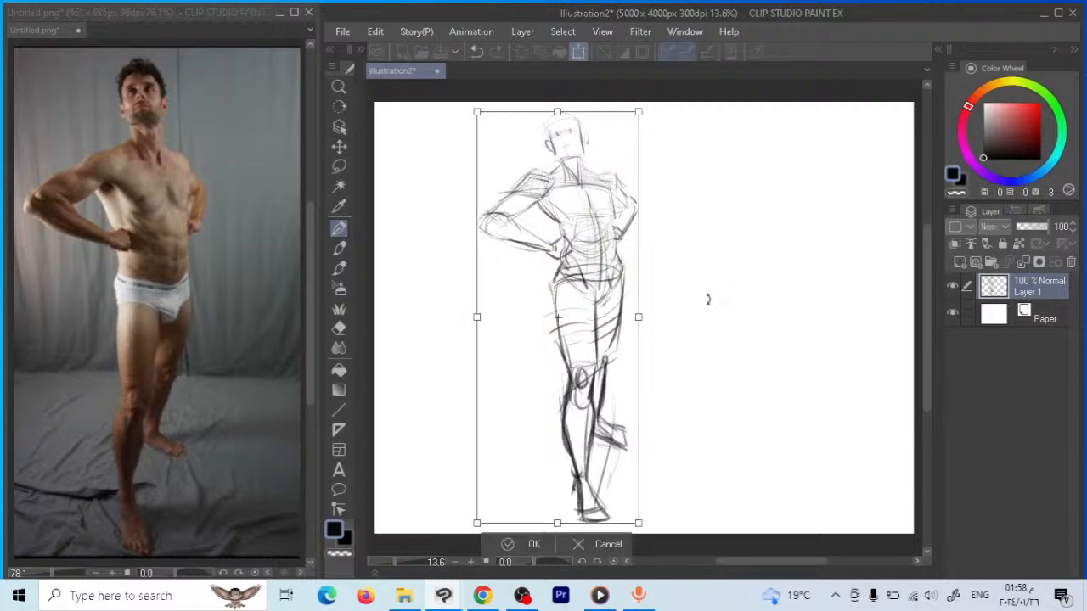
key(Left)
key(Left)
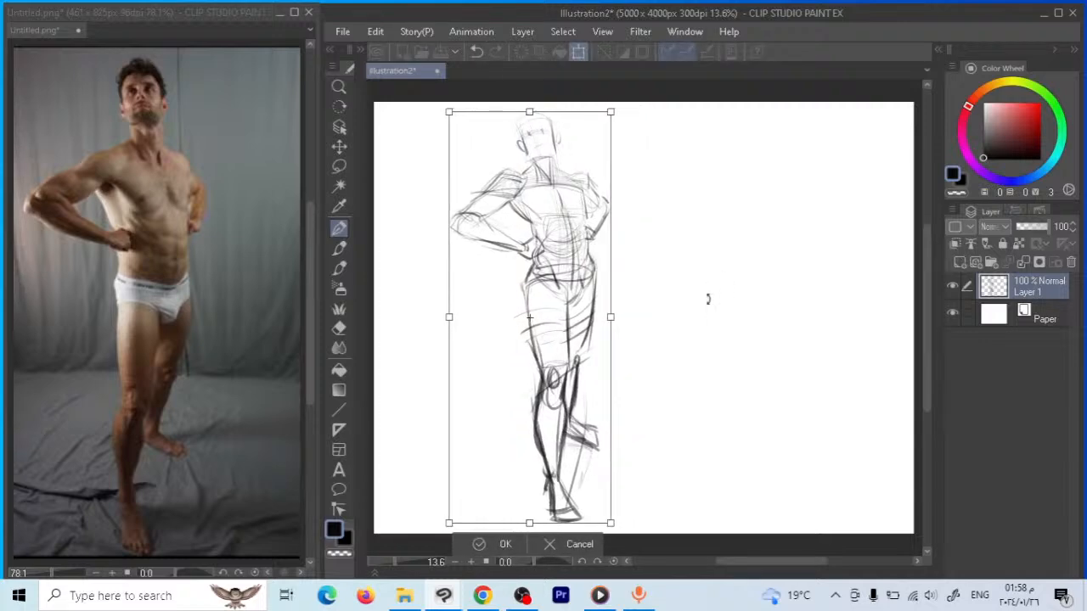
key(Left)
key(Left)
key(Left)
key(Left)
key(Left)
key(Left)
key(Left)
key(Left)
key(Left)
key(Left)
key(Left)
key(Left)
key(Left)
key(Left)
key(Left)
key(Left)
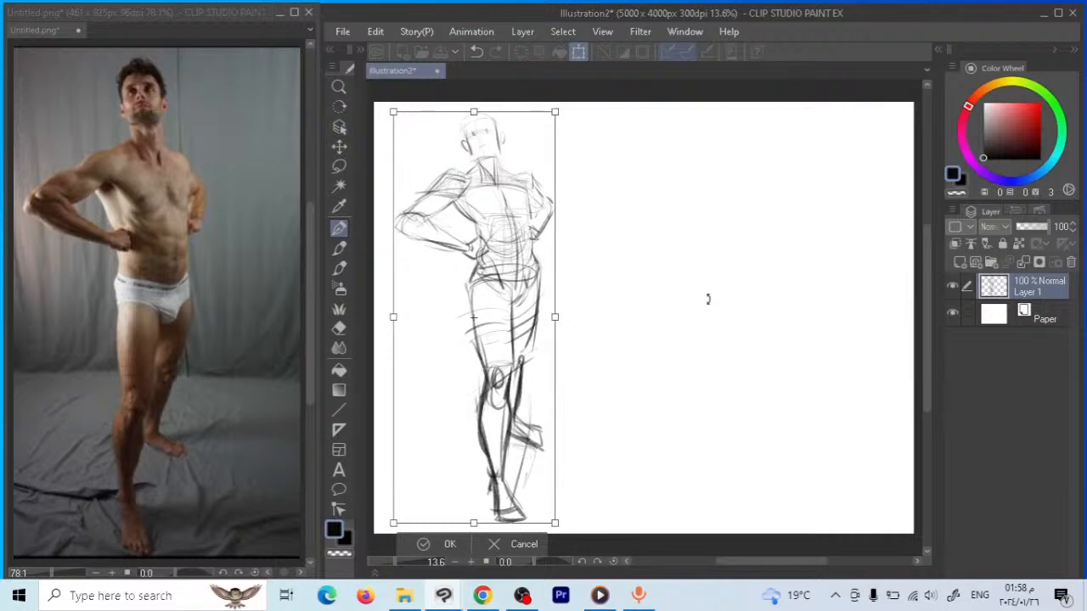
key(Return)
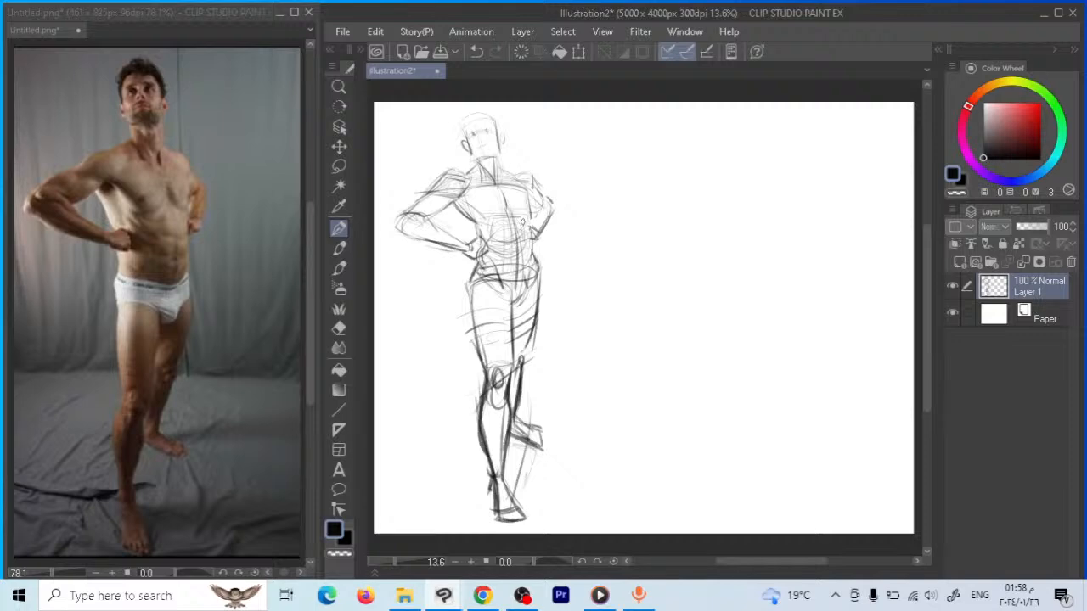
Refine the figure's hip contour and rotate the near lower leg and foot slightly clockwise
mouse_move(470, 279)
mouse_down()
mouse_move(508, 313)
mouse_move(513, 303)
mouse_up()
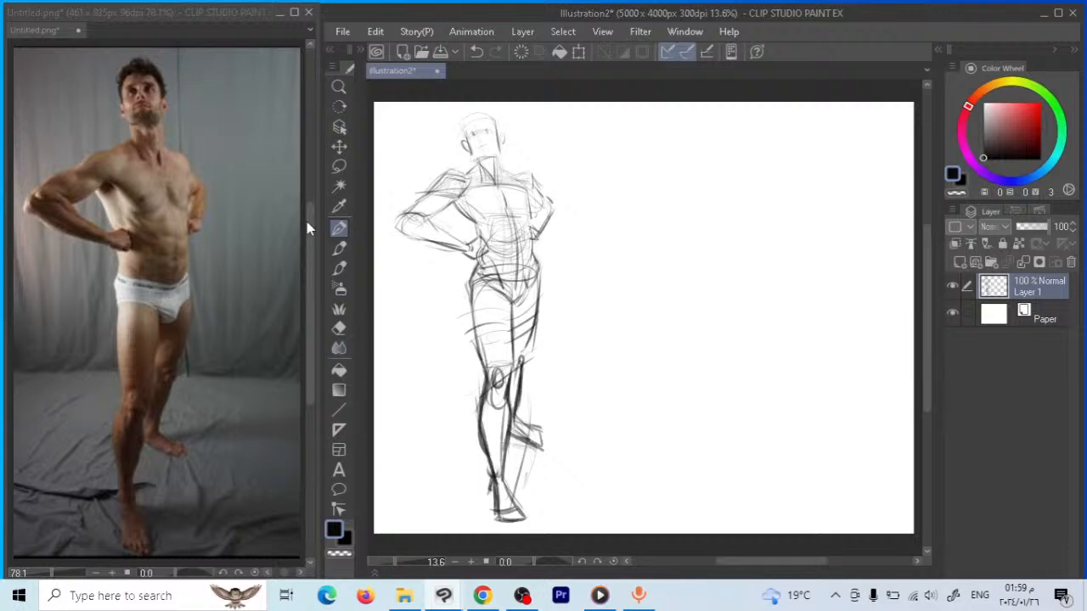
click(339, 166)
mouse_move(572, 398)
mouse_down()
mouse_move(483, 385)
mouse_move(532, 520)
mouse_move(514, 397)
mouse_move(501, 393)
mouse_up()
key(ctrl+t)
drag(662, 275, 524, 443)
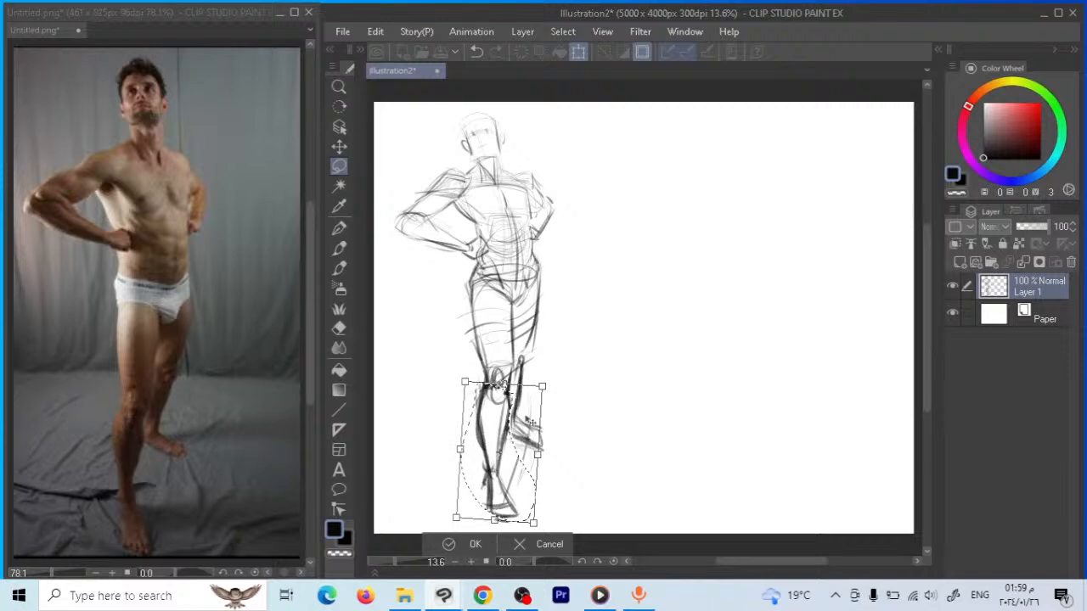
key(Return)
key(ctrl+d)
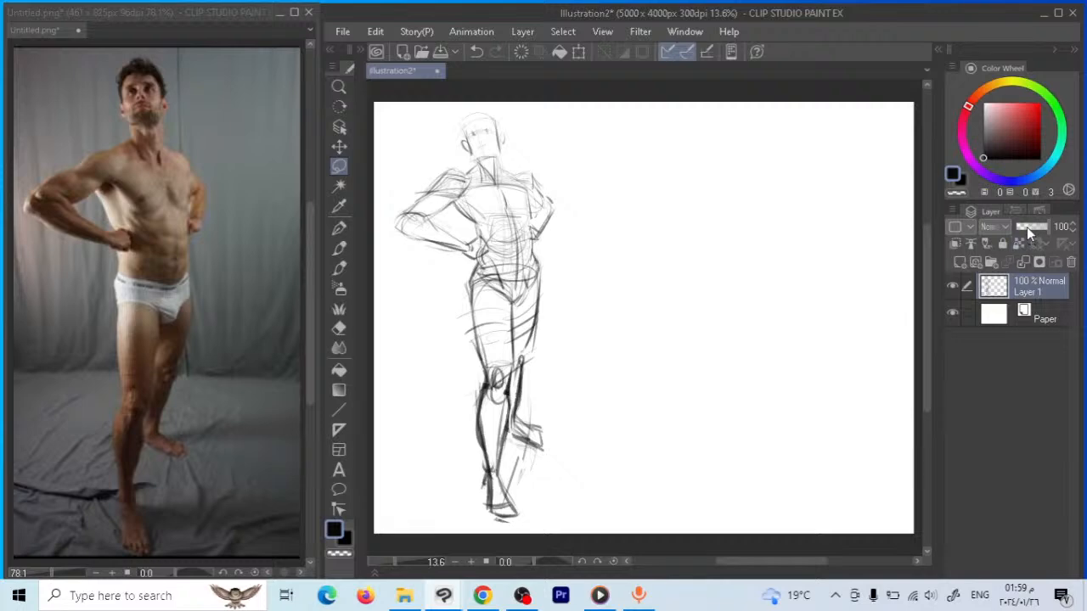
Lower the construction sketch layer's opacity to 32% and add a new layer above it
click(339, 227)
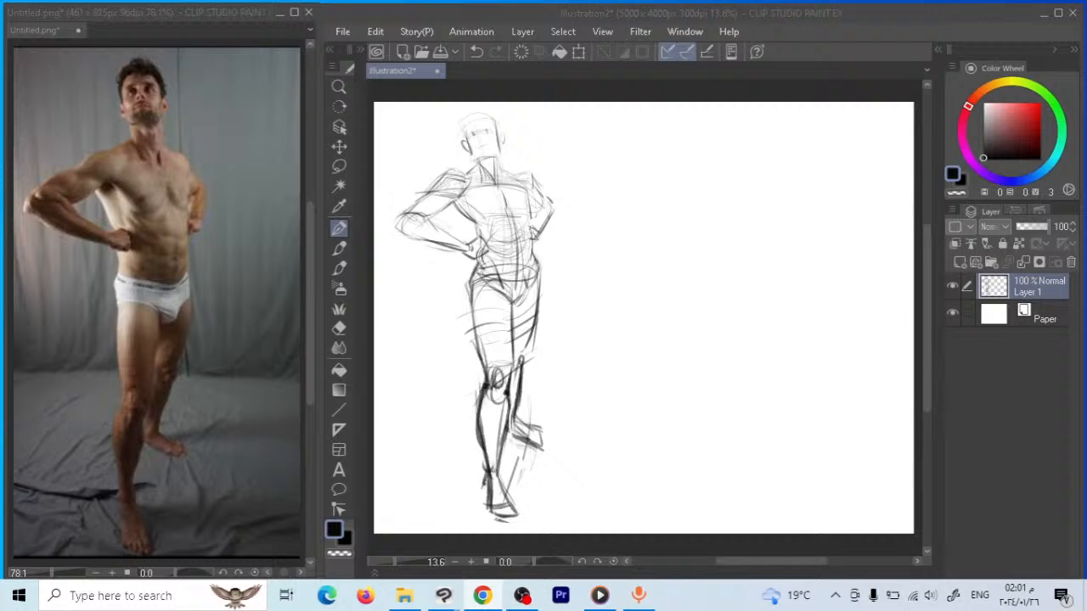
click(1024, 225)
click(1026, 225)
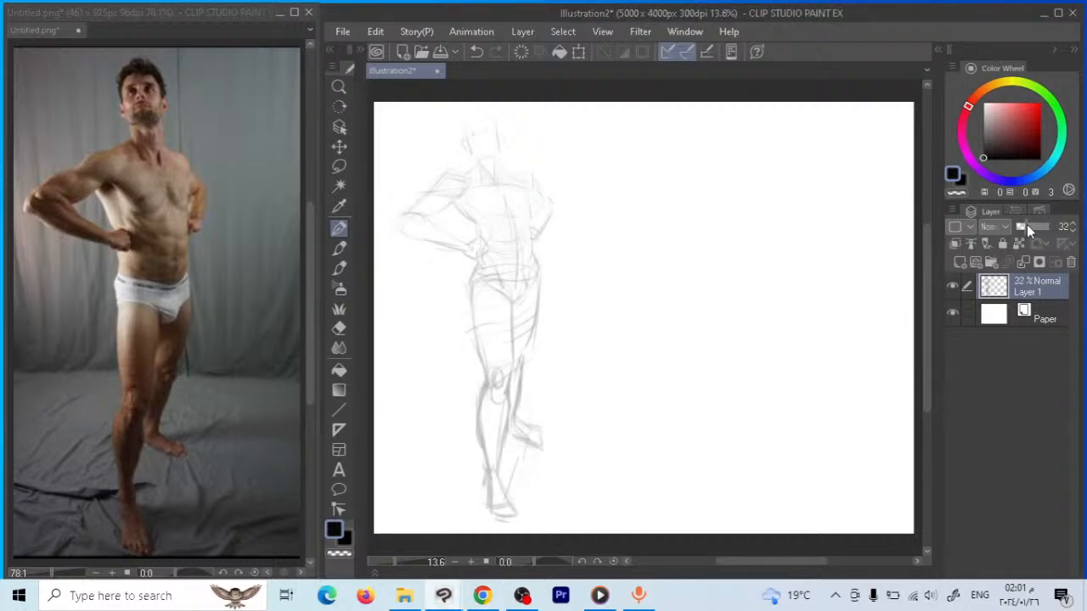
click(339, 85)
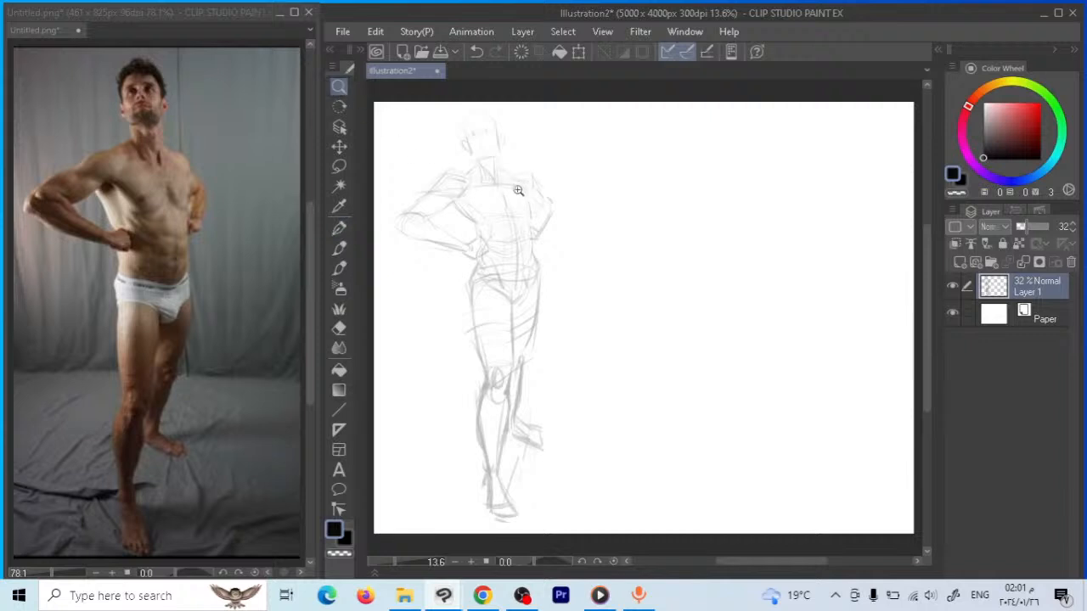
click(535, 152)
drag(590, 214, 643, 235)
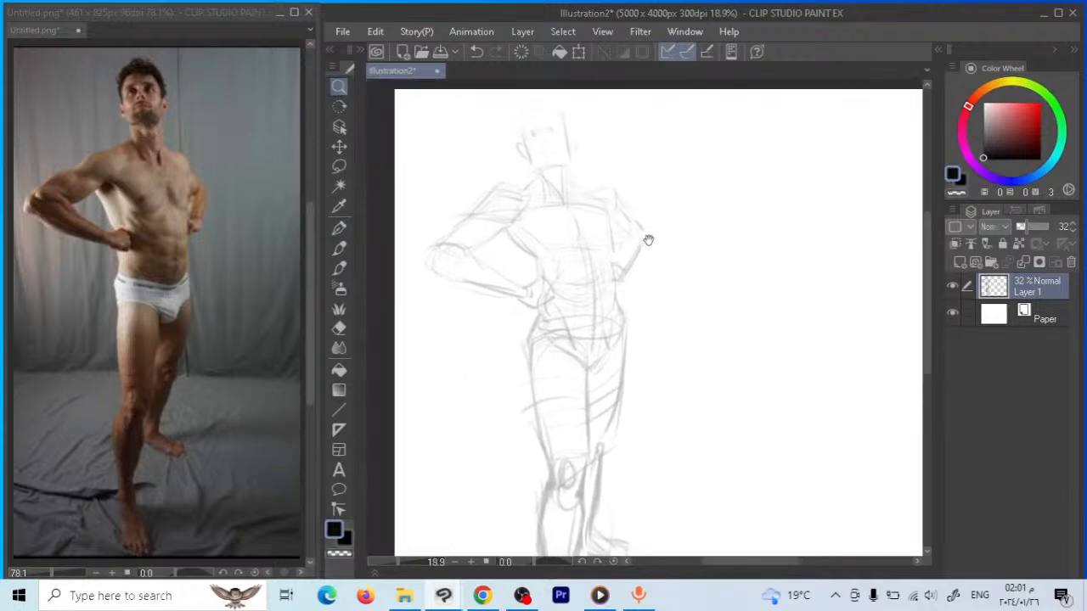
click(339, 227)
key(ctrl+shift+n)
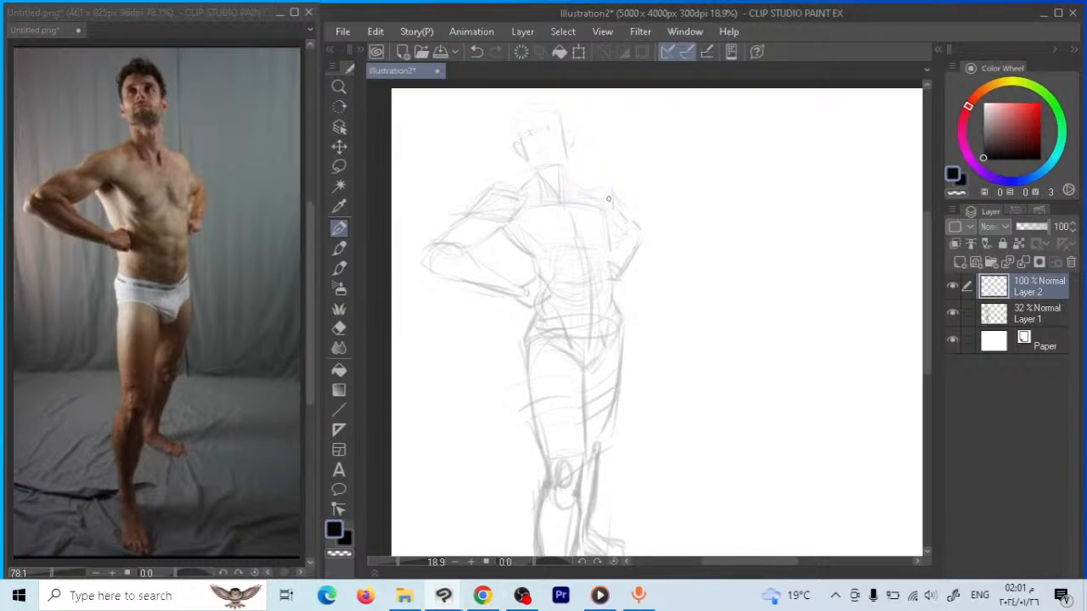
Draw a breastplate with rounded shoulder guards and the near arm's contours over the faded figure
mouse_move(604, 197)
mouse_down()
mouse_move(492, 179)
mouse_move(465, 219)
mouse_move(505, 220)
mouse_move(522, 203)
mouse_move(464, 208)
mouse_move(456, 224)
mouse_move(485, 227)
mouse_move(453, 217)
mouse_move(444, 236)
mouse_move(496, 223)
mouse_up()
drag(498, 181, 519, 195)
mouse_move(603, 190)
mouse_down()
mouse_move(592, 185)
mouse_move(627, 213)
mouse_move(610, 225)
mouse_move(612, 289)
mouse_move(549, 287)
mouse_move(507, 238)
mouse_up()
drag(518, 198, 530, 249)
mouse_move(583, 199)
mouse_down()
mouse_move(584, 245)
mouse_move(570, 257)
mouse_move(600, 248)
mouse_up()
mouse_move(516, 186)
mouse_down()
mouse_move(530, 175)
mouse_move(595, 190)
mouse_up()
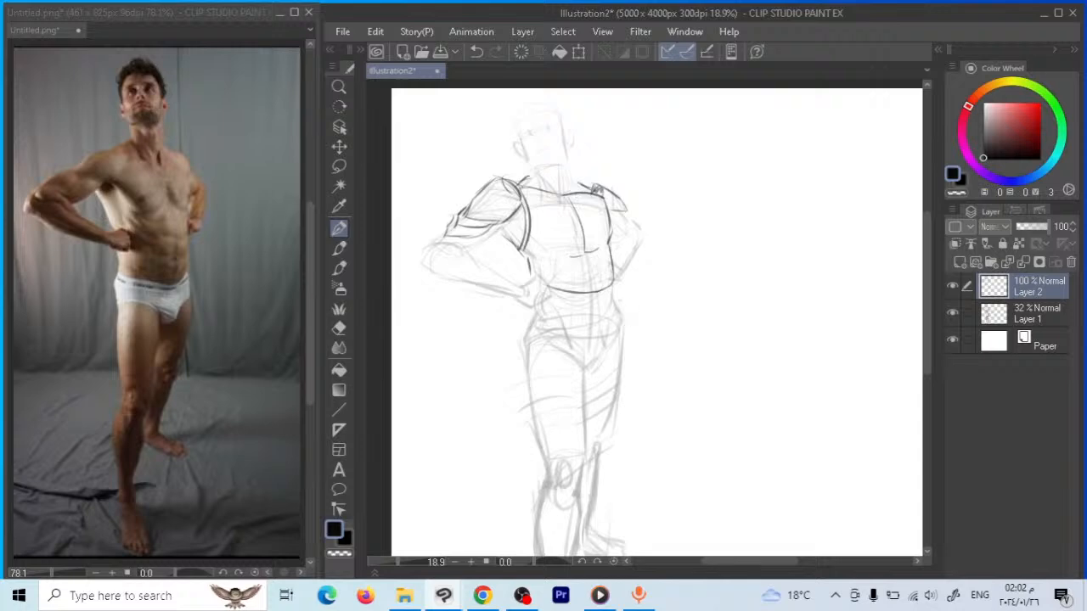
mouse_move(506, 231)
mouse_down()
mouse_move(514, 244)
mouse_move(499, 223)
mouse_move(470, 250)
mouse_move(428, 247)
mouse_move(419, 261)
mouse_move(445, 282)
mouse_move(533, 302)
mouse_up()
mouse_move(474, 257)
mouse_down()
mouse_move(515, 278)
mouse_move(527, 302)
mouse_move(591, 288)
mouse_move(613, 304)
mouse_move(590, 338)
mouse_up()
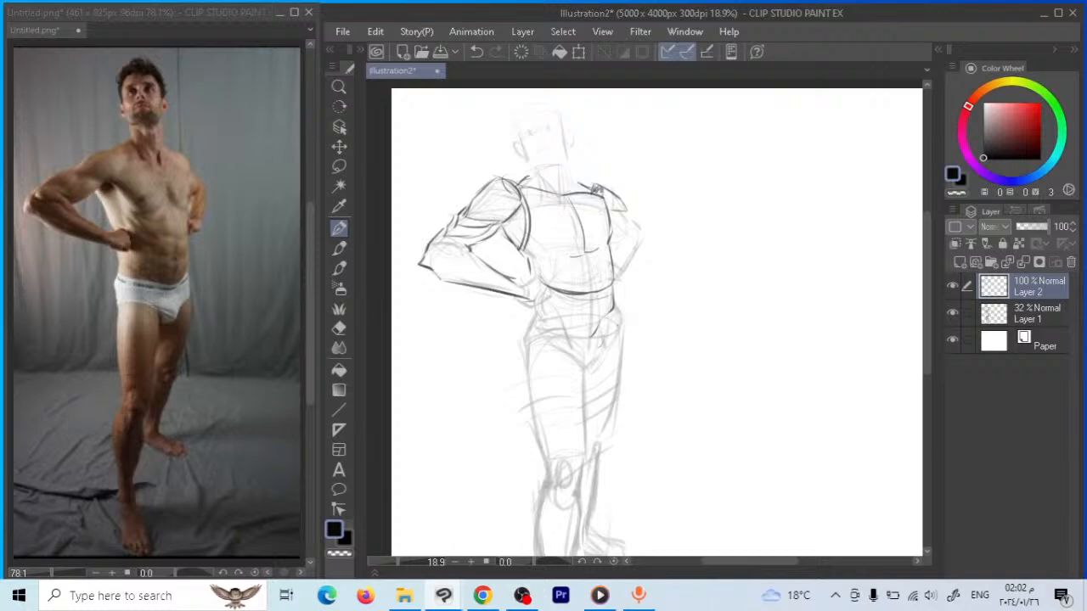
Draw a pleated warrior skirt from the waist to mid-thigh with a folded hem, and check it without the construction sketch
mouse_move(615, 329)
mouse_down()
mouse_move(537, 326)
mouse_move(558, 331)
mouse_move(534, 310)
mouse_move(580, 329)
mouse_move(539, 325)
mouse_move(604, 332)
mouse_move(518, 370)
mouse_up()
mouse_move(528, 327)
mouse_down()
mouse_move(511, 407)
mouse_move(526, 416)
mouse_up()
mouse_move(529, 338)
mouse_down()
mouse_move(523, 425)
mouse_move(552, 430)
mouse_up()
mouse_move(540, 370)
mouse_down()
mouse_move(535, 422)
mouse_move(554, 393)
mouse_move(588, 416)
mouse_move(625, 374)
mouse_up()
mouse_move(625, 329)
mouse_down()
mouse_move(635, 367)
mouse_move(608, 377)
mouse_up()
mouse_move(602, 334)
mouse_down()
mouse_move(616, 365)
mouse_move(599, 350)
mouse_move(598, 399)
mouse_up()
mouse_move(590, 402)
mouse_down()
mouse_move(629, 378)
mouse_move(603, 396)
mouse_up()
mouse_move(635, 360)
mouse_down()
mouse_move(643, 374)
mouse_move(612, 389)
mouse_up()
mouse_move(617, 385)
mouse_down()
mouse_move(603, 405)
mouse_move(574, 415)
mouse_move(584, 413)
mouse_move(554, 407)
mouse_up()
drag(559, 384, 555, 411)
mouse_move(579, 348)
mouse_down()
mouse_move(578, 375)
mouse_move(564, 374)
mouse_up()
drag(578, 375, 580, 394)
drag(566, 343, 557, 372)
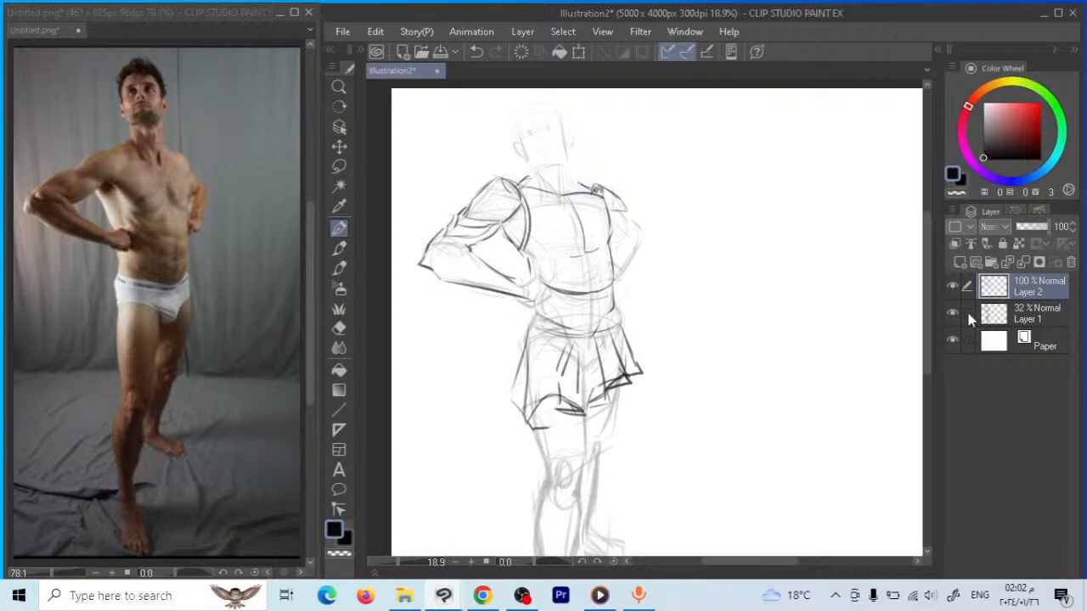
click(952, 314)
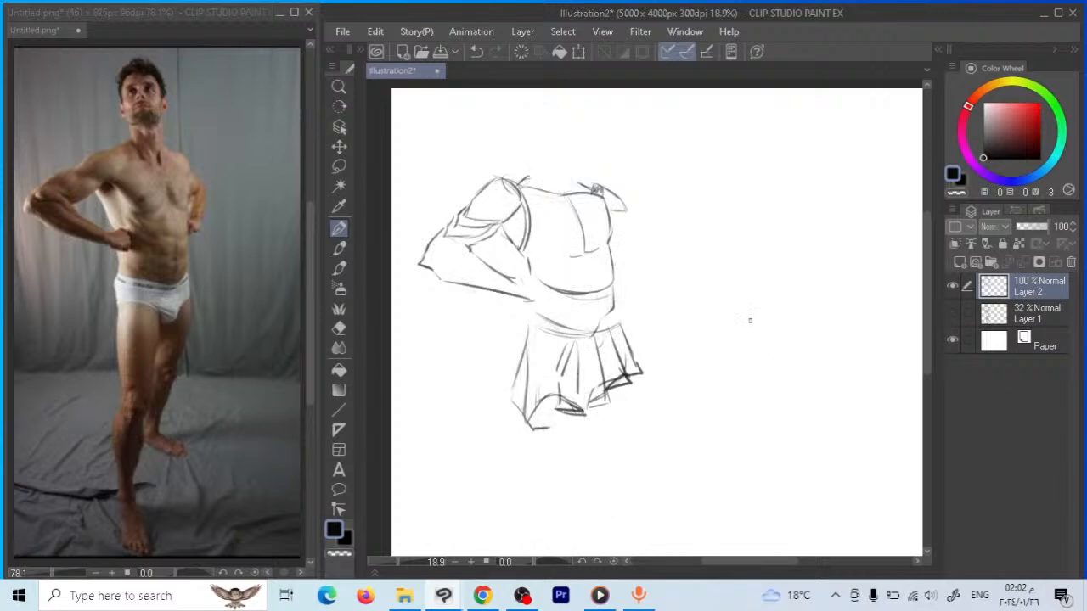
click(952, 312)
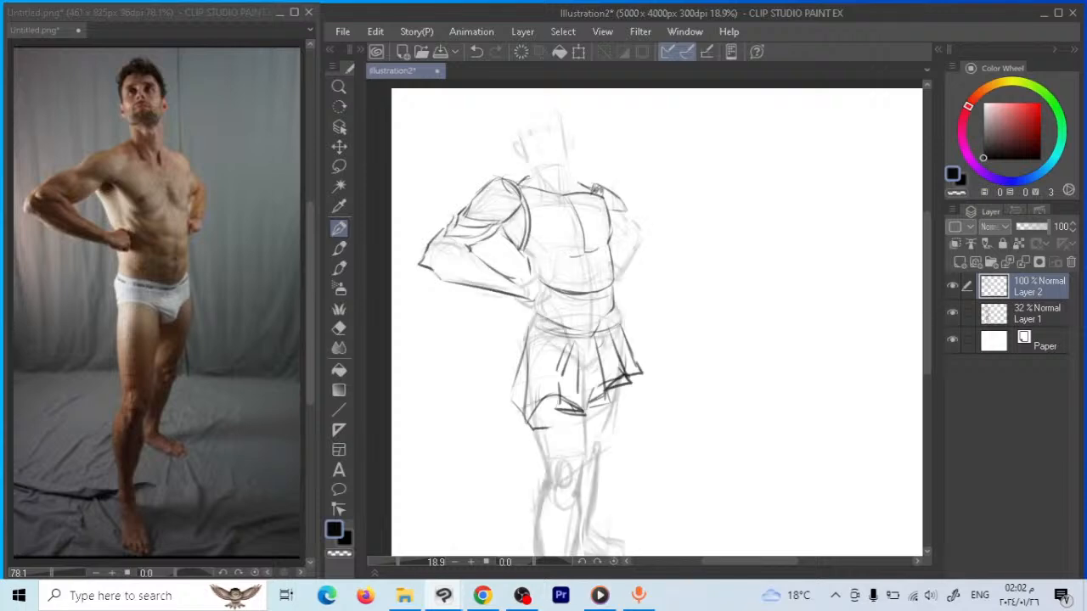
Draw a spiked helmet with a barred visor band and the jaw below it over the figure's head
mouse_move(522, 102)
mouse_down()
mouse_move(527, 122)
mouse_move(519, 105)
mouse_move(553, 109)
mouse_move(563, 136)
mouse_move(565, 157)
mouse_move(525, 166)
mouse_move(537, 162)
mouse_up()
mouse_move(515, 121)
mouse_down()
mouse_move(523, 143)
mouse_move(569, 122)
mouse_move(567, 137)
mouse_move(518, 146)
mouse_up()
drag(518, 129, 522, 148)
drag(526, 125, 531, 145)
drag(537, 122, 544, 140)
mouse_move(548, 119)
mouse_down()
mouse_move(550, 137)
mouse_move(567, 139)
mouse_up()
mouse_move(496, 119)
mouse_down()
mouse_move(517, 151)
mouse_move(543, 161)
mouse_up()
drag(521, 139, 534, 168)
drag(567, 148, 562, 163)
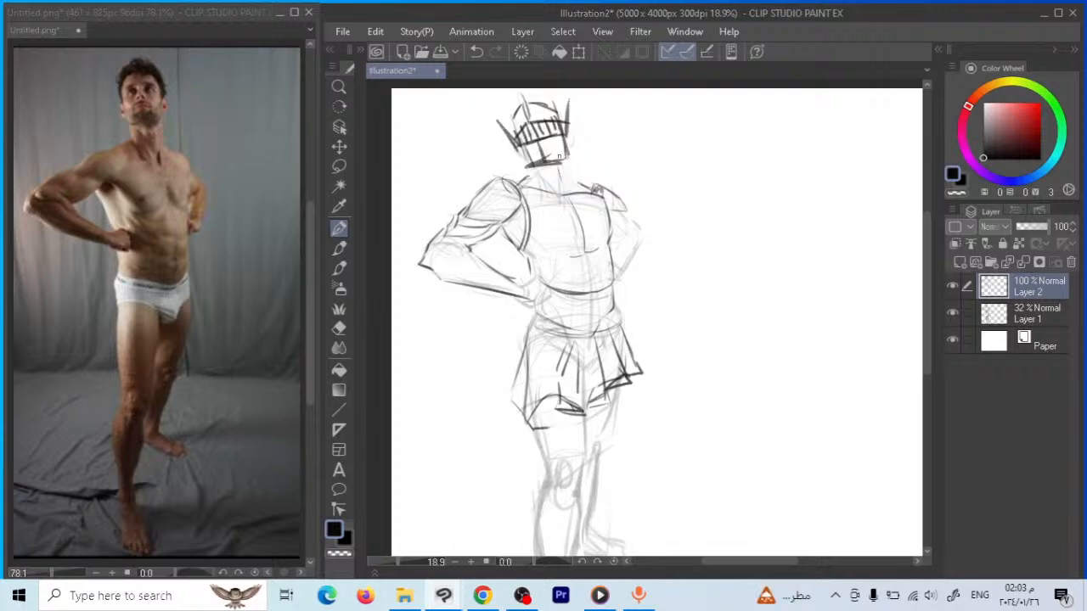
Check the warrior without the construction sketch, then hide the warrior layer and add a new layer
click(954, 315)
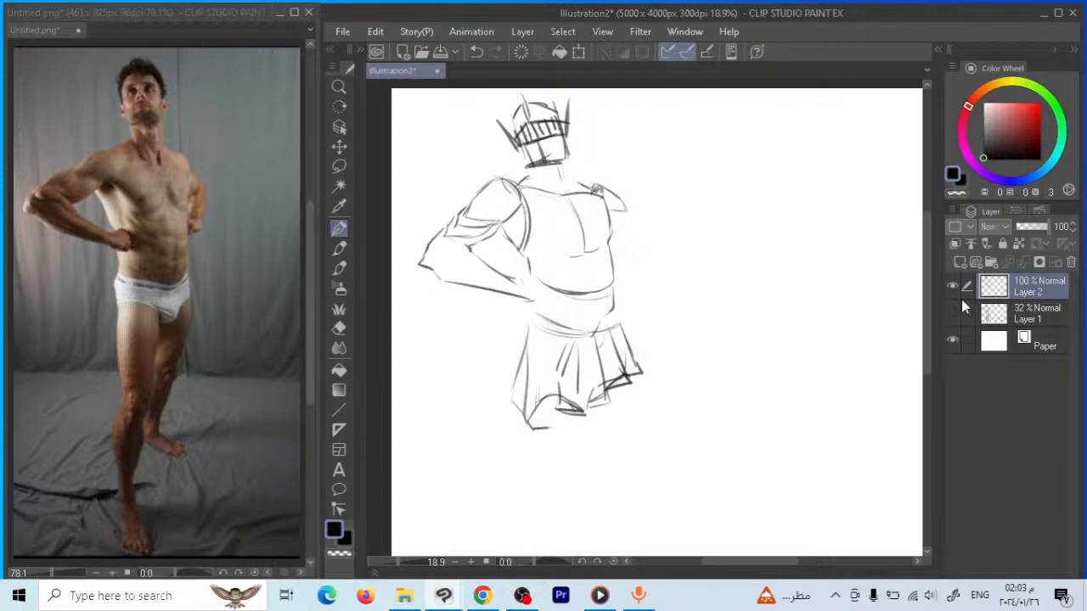
click(953, 315)
click(953, 287)
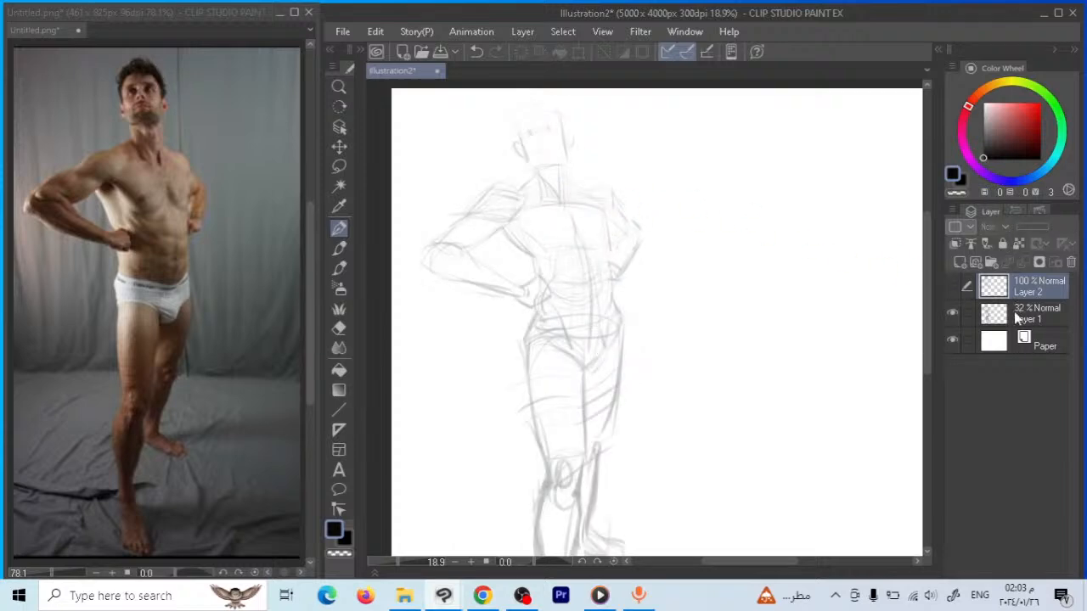
click(961, 262)
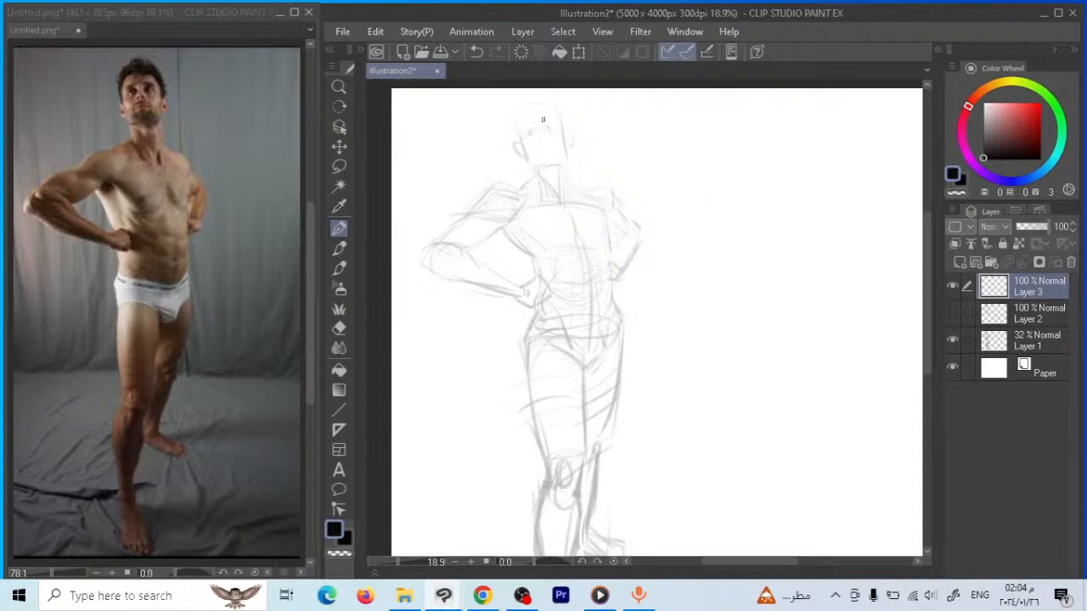
Draw a woman's face with wavy, windblown hair over the head guide
mouse_move(511, 124)
mouse_down()
mouse_move(538, 123)
mouse_move(527, 108)
mouse_move(509, 161)
mouse_up()
mouse_move(537, 117)
mouse_down()
mouse_move(573, 125)
mouse_move(567, 107)
mouse_move(576, 182)
mouse_up()
mouse_move(501, 136)
mouse_down()
mouse_move(468, 158)
mouse_move(477, 171)
mouse_move(453, 182)
mouse_up()
mouse_move(493, 113)
mouse_down()
mouse_move(472, 141)
mouse_move(555, 125)
mouse_move(532, 166)
mouse_move(547, 175)
mouse_up()
mouse_move(567, 133)
mouse_down()
mouse_move(562, 177)
mouse_move(540, 167)
mouse_move(549, 146)
mouse_up()
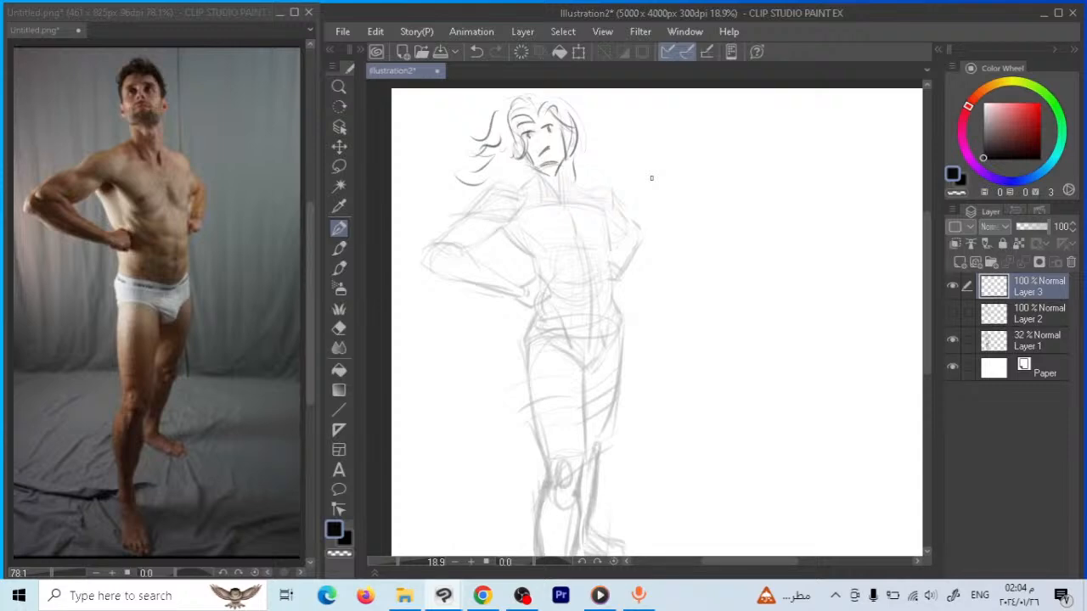
Draw the woman's neckline, bust, puffed shoulders and upper sleeves, and the fitted bodice down to the waist
mouse_move(563, 172)
mouse_down()
mouse_move(559, 202)
mouse_move(597, 207)
mouse_move(613, 240)
mouse_move(538, 254)
mouse_move(528, 229)
mouse_up()
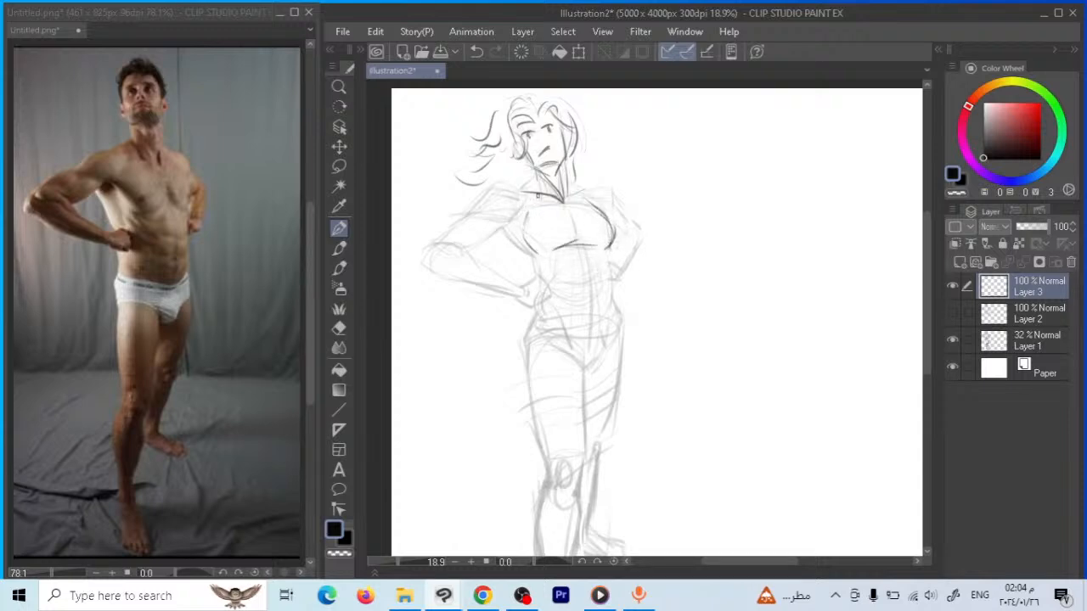
mouse_move(502, 180)
mouse_down()
mouse_move(524, 196)
mouse_move(464, 214)
mouse_move(506, 174)
mouse_up()
mouse_move(590, 195)
mouse_down()
mouse_move(586, 184)
mouse_move(594, 200)
mouse_move(623, 207)
mouse_move(627, 226)
mouse_up()
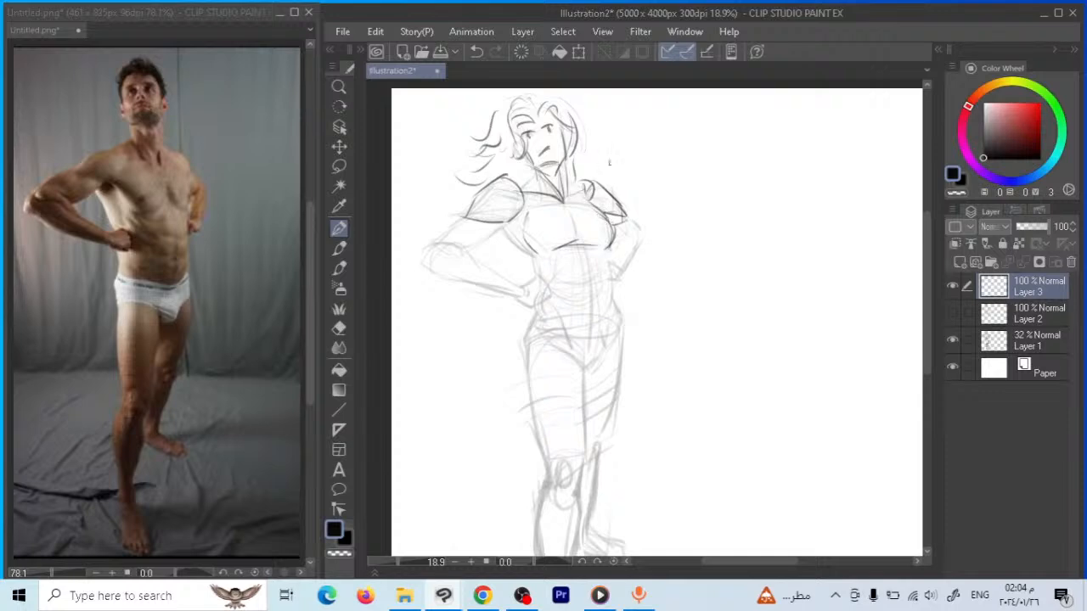
drag(620, 211, 626, 222)
mouse_move(473, 202)
mouse_down()
mouse_move(457, 228)
mouse_move(493, 227)
mouse_move(447, 236)
mouse_move(489, 231)
mouse_move(507, 251)
mouse_up()
mouse_move(527, 190)
mouse_down()
mouse_move(512, 242)
mouse_move(537, 274)
mouse_up()
drag(606, 245, 615, 287)
mouse_move(608, 289)
mouse_down()
mouse_move(553, 285)
mouse_move(590, 293)
mouse_up()
drag(594, 245, 590, 272)
Decorate the bodice and near shoulder with filled hearts and small flowers, and add small birds around the head
mouse_move(539, 223)
mouse_down()
mouse_move(535, 214)
mouse_move(599, 212)
mouse_up()
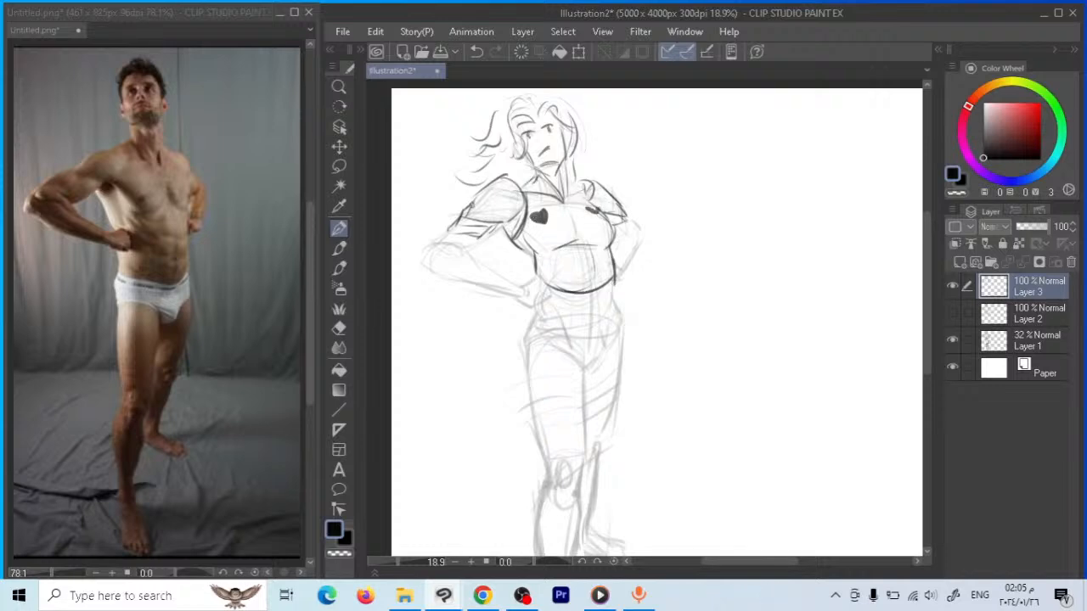
mouse_move(492, 196)
mouse_down()
mouse_move(502, 195)
mouse_move(489, 200)
mouse_up()
mouse_move(554, 287)
mouse_down()
mouse_move(549, 279)
mouse_move(562, 289)
mouse_move(606, 277)
mouse_move(575, 246)
mouse_move(586, 246)
mouse_up()
mouse_move(498, 175)
mouse_down()
mouse_move(502, 163)
mouse_move(498, 175)
mouse_up()
mouse_move(620, 146)
mouse_down()
mouse_move(615, 136)
mouse_move(629, 132)
mouse_up()
mouse_move(465, 126)
mouse_down()
mouse_move(453, 122)
mouse_move(463, 115)
mouse_up()
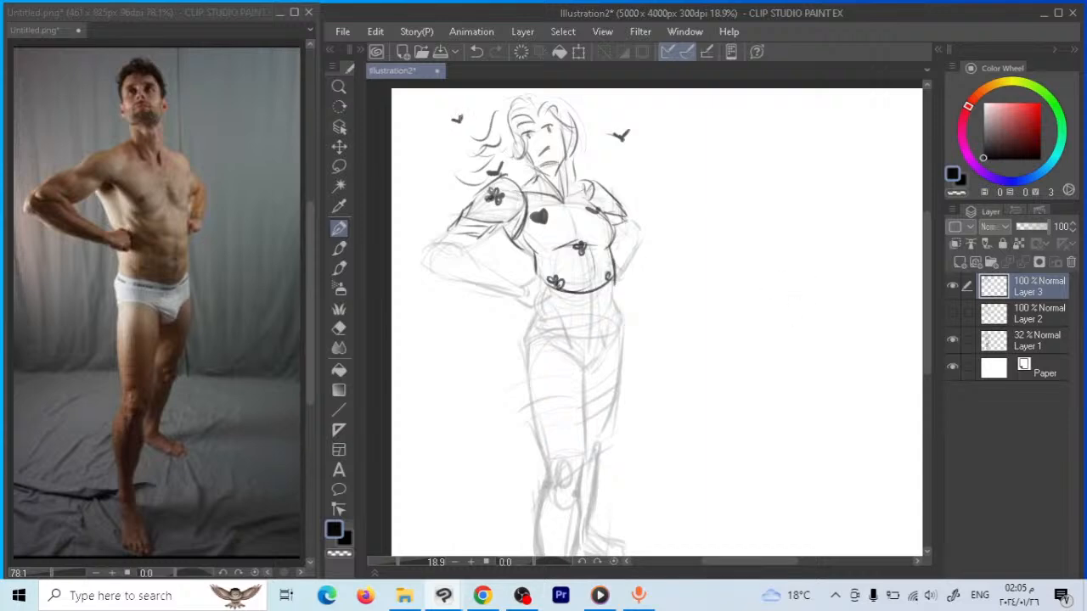
Draw the woman's near forearm and fist on the hip and the bent far arm
mouse_move(502, 226)
mouse_down()
mouse_move(467, 229)
mouse_move(478, 238)
mouse_up()
mouse_move(473, 229)
mouse_down()
mouse_move(419, 265)
mouse_move(515, 297)
mouse_move(519, 285)
mouse_move(537, 299)
mouse_move(548, 289)
mouse_move(520, 275)
mouse_move(548, 284)
mouse_up()
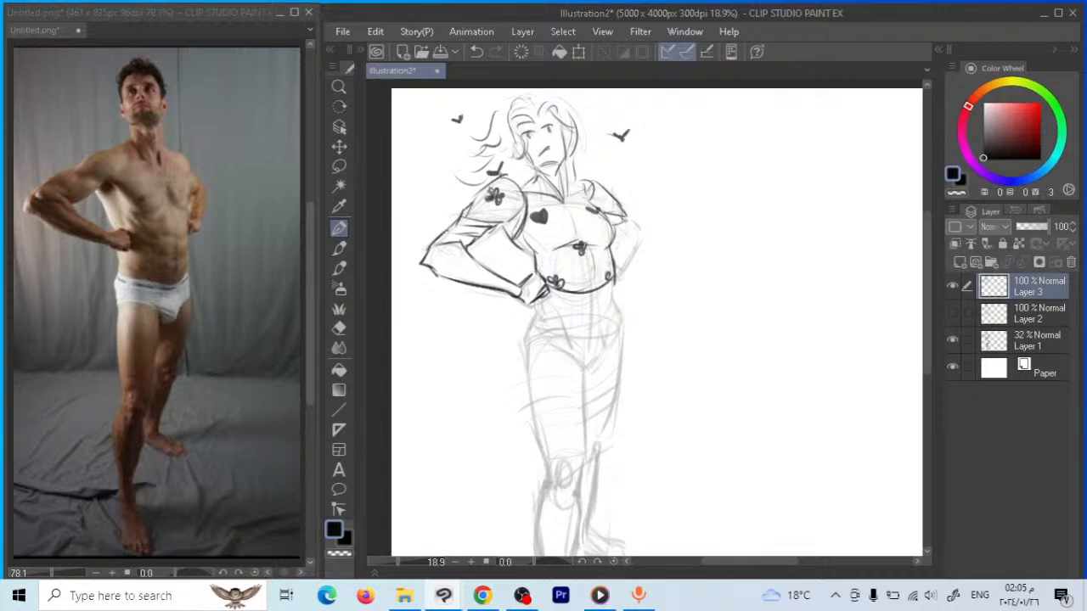
mouse_move(617, 209)
mouse_down()
mouse_move(637, 243)
mouse_move(612, 282)
mouse_up()
mouse_move(615, 222)
mouse_down()
mouse_move(637, 253)
mouse_move(612, 270)
mouse_up()
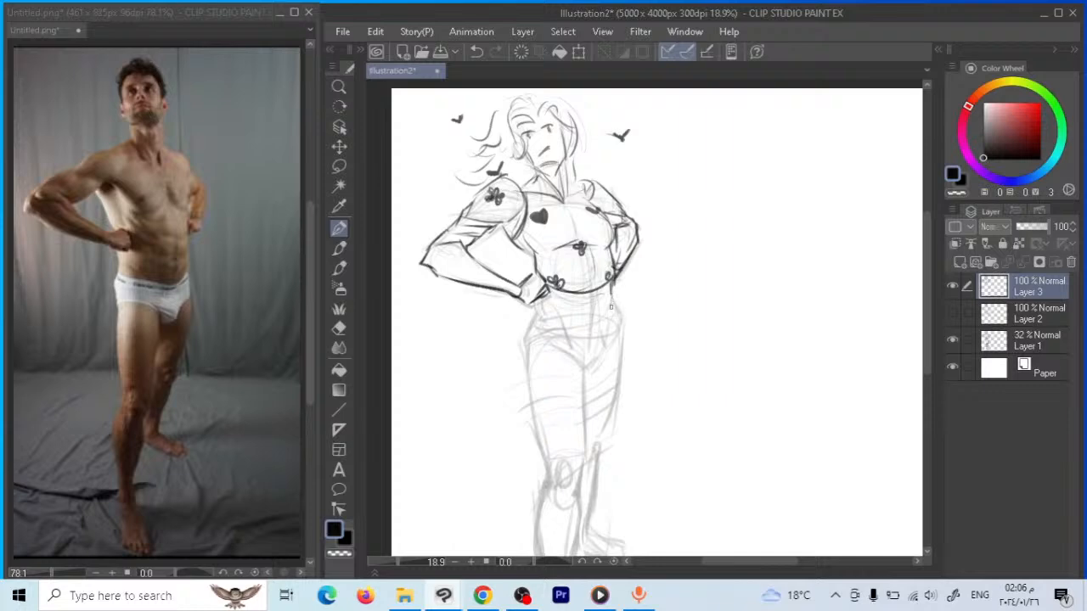
Draw the bodysuit's high-cut lower edge, the far thigh, and the near thigh's inner contour down to the knee
mouse_move(610, 310)
mouse_down()
mouse_move(586, 365)
mouse_move(568, 320)
mouse_move(591, 333)
mouse_up()
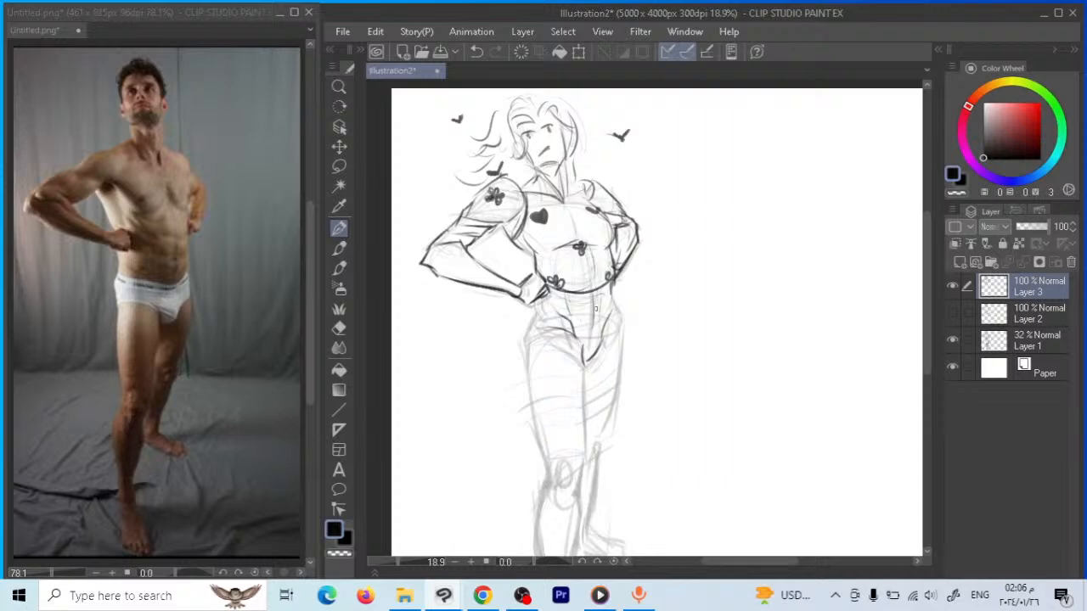
mouse_move(579, 344)
mouse_down()
mouse_move(565, 327)
mouse_move(596, 357)
mouse_move(586, 355)
mouse_move(615, 303)
mouse_move(620, 358)
mouse_move(596, 450)
mouse_up()
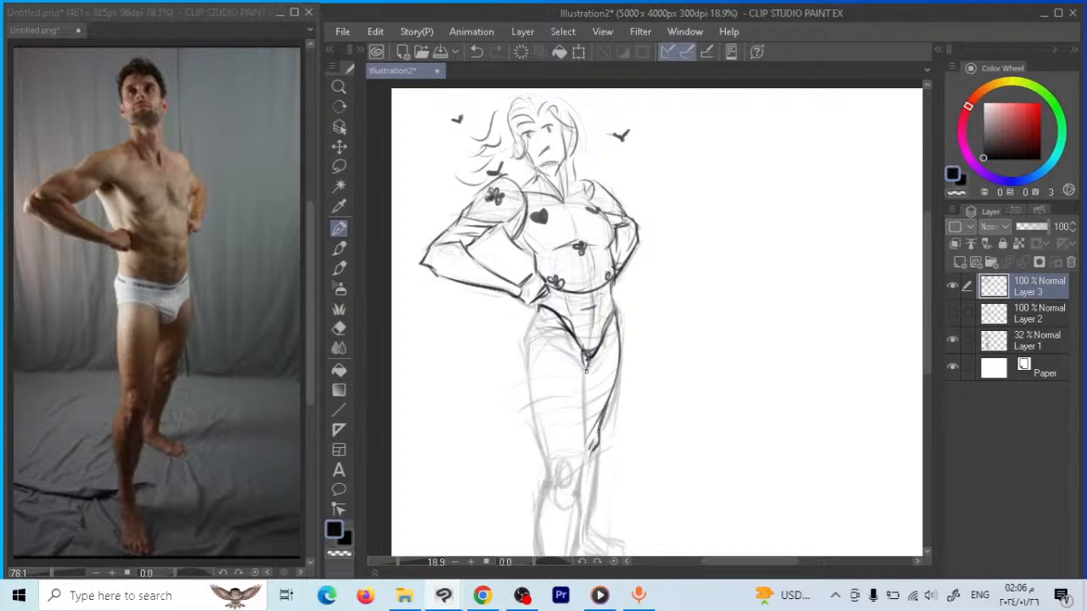
drag(587, 357, 584, 370)
drag(567, 333, 584, 428)
mouse_move(582, 371)
mouse_down()
mouse_move(589, 450)
mouse_move(583, 434)
mouse_move(567, 490)
mouse_up()
drag(561, 462, 551, 484)
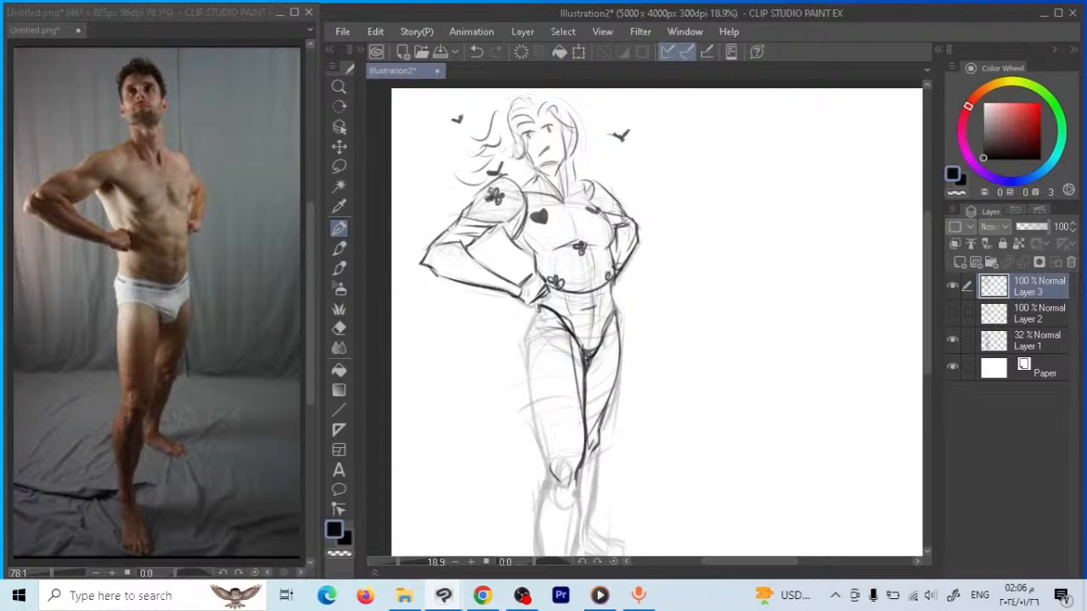
Draw the near thigh's outer contour and a band around it, and hide the construction sketch
drag(540, 294, 523, 352)
mouse_move(536, 306)
mouse_down()
mouse_move(521, 369)
mouse_move(547, 457)
mouse_up()
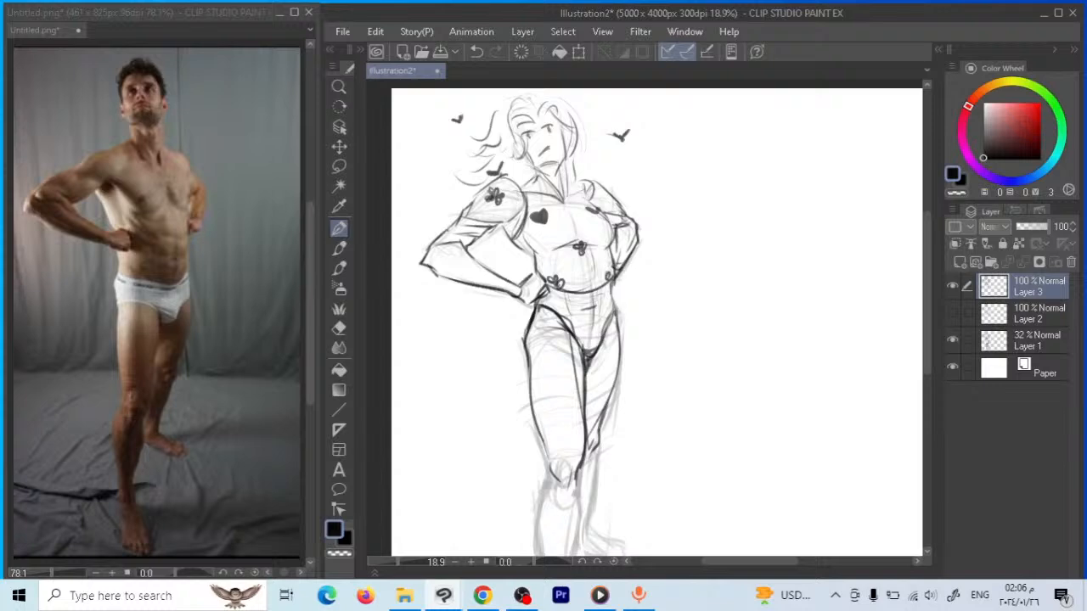
drag(515, 219, 541, 265)
click(952, 339)
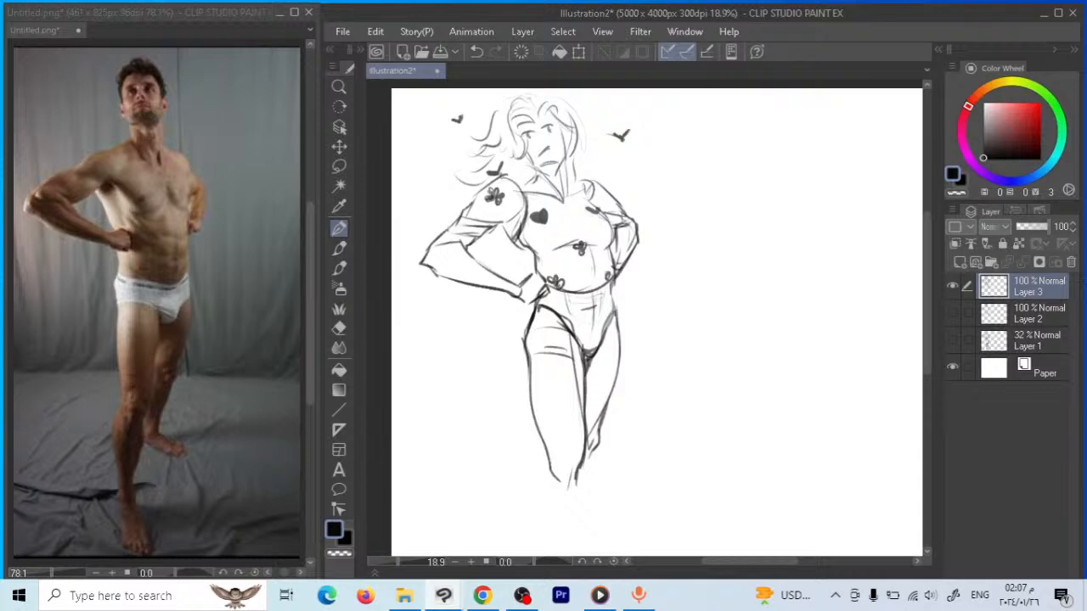
Add a new layer above the hidden woman drawing and show the faded construction sketch again
key(alt+Tab)
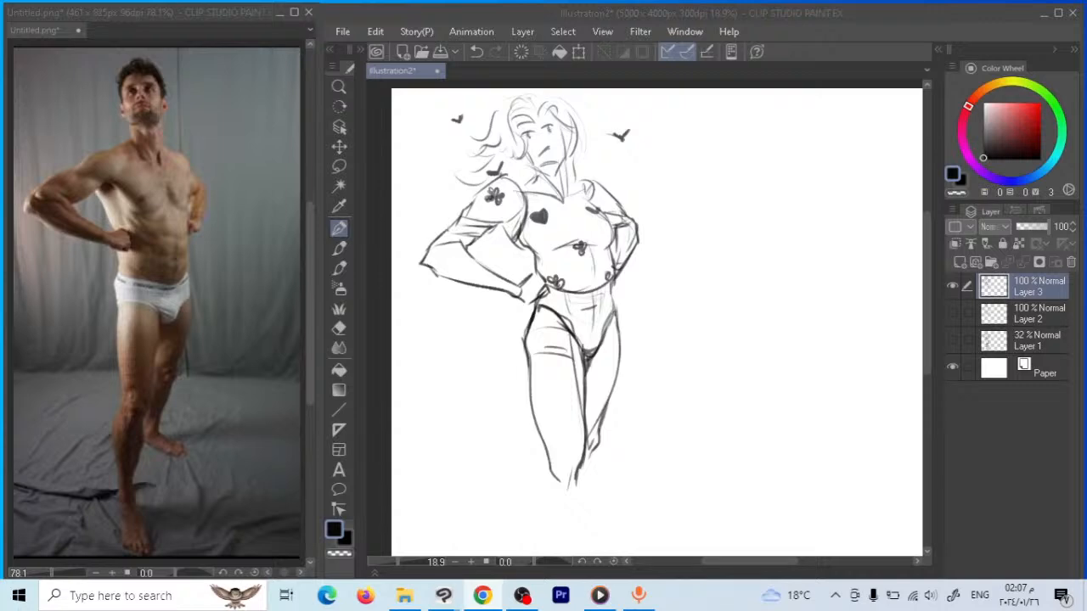
click(952, 286)
click(959, 263)
click(955, 341)
click(952, 367)
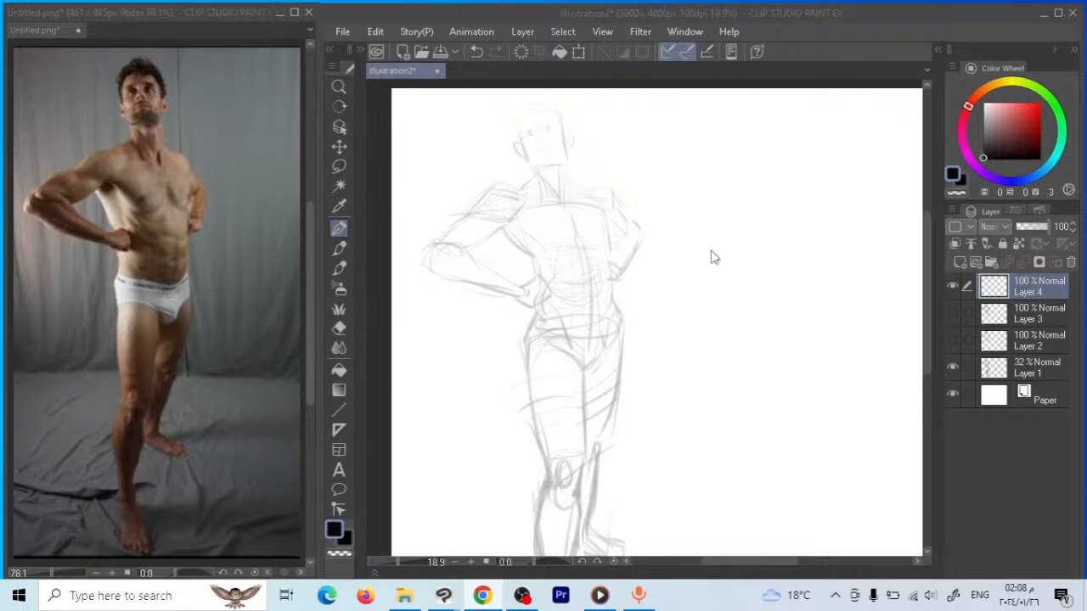
Draw a third character's head with a slim face, tied-up hair, ears, facial features and neck over the guide
click(533, 150)
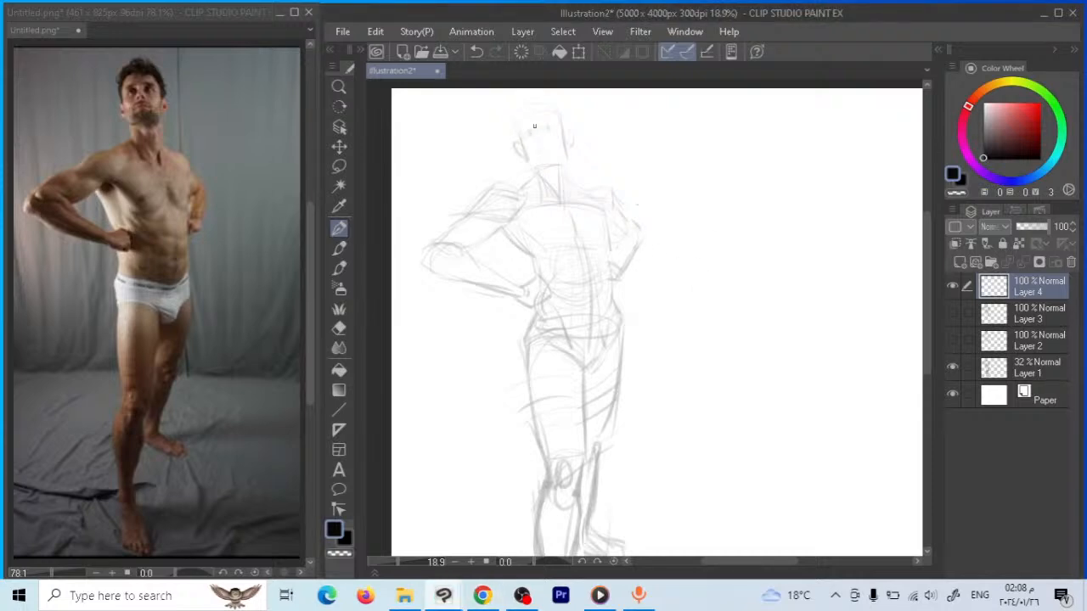
mouse_move(530, 112)
mouse_down()
mouse_move(524, 126)
mouse_move(546, 169)
mouse_move(566, 151)
mouse_move(540, 168)
mouse_up()
mouse_move(531, 130)
mouse_down()
mouse_move(560, 146)
mouse_move(561, 168)
mouse_move(520, 168)
mouse_move(515, 153)
mouse_up()
drag(565, 125, 568, 144)
mouse_move(513, 100)
mouse_down()
mouse_move(542, 96)
mouse_move(557, 115)
mouse_up()
drag(516, 109, 510, 134)
mouse_move(516, 131)
mouse_down()
mouse_move(512, 139)
mouse_move(545, 163)
mouse_up()
drag(546, 156, 561, 204)
mouse_move(536, 162)
mouse_down()
mouse_move(540, 192)
mouse_move(563, 197)
mouse_up()
drag(562, 158, 560, 180)
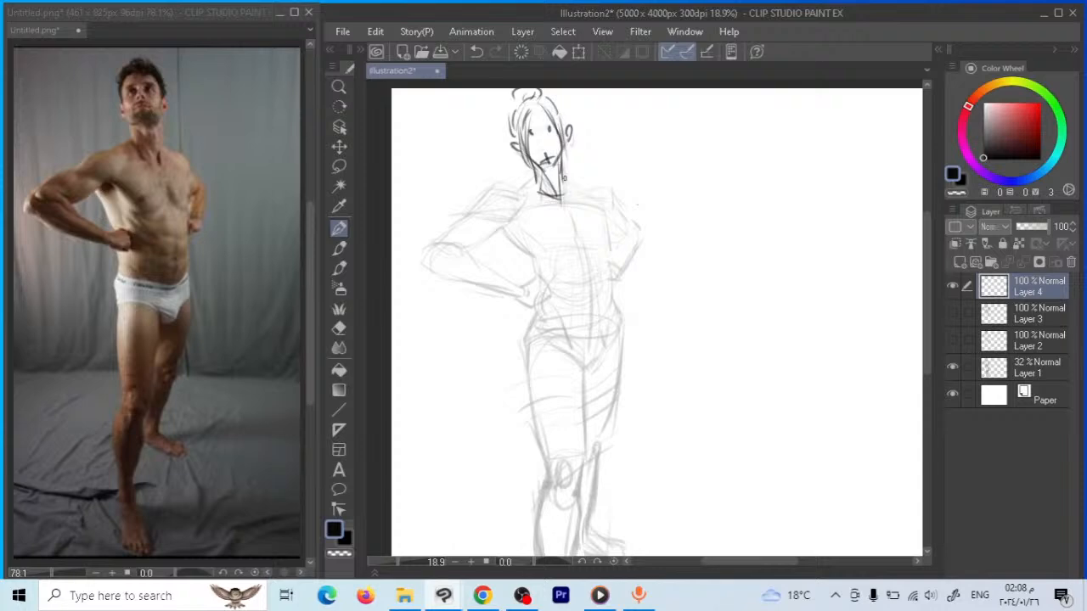
Draw layered, dark-edged shoulder guards and curved draped folds across the upper chest of the third character
mouse_move(522, 183)
mouse_down()
mouse_move(526, 197)
mouse_move(469, 205)
mouse_move(516, 213)
mouse_up()
mouse_move(511, 202)
mouse_down()
mouse_move(530, 184)
mouse_move(591, 197)
mouse_move(610, 185)
mouse_move(624, 194)
mouse_move(589, 195)
mouse_move(618, 201)
mouse_up()
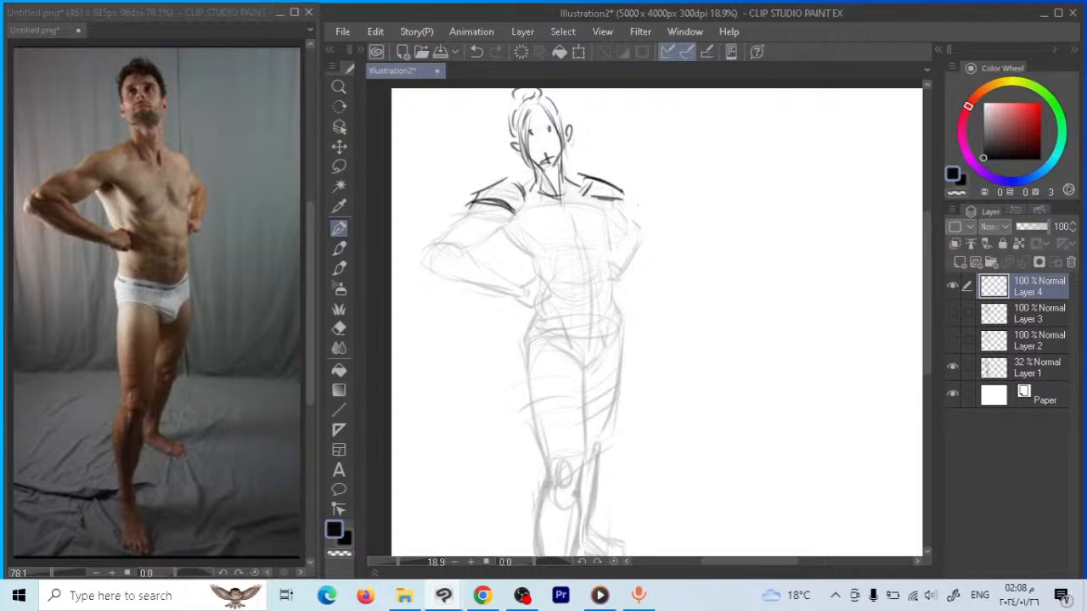
drag(626, 192, 615, 212)
mouse_move(514, 203)
mouse_down()
mouse_move(472, 213)
mouse_move(460, 194)
mouse_move(491, 214)
mouse_up()
drag(491, 212, 499, 229)
mouse_move(500, 220)
mouse_down()
mouse_move(552, 212)
mouse_move(583, 188)
mouse_move(550, 211)
mouse_move(590, 222)
mouse_up()
drag(519, 200, 594, 210)
drag(527, 220, 595, 231)
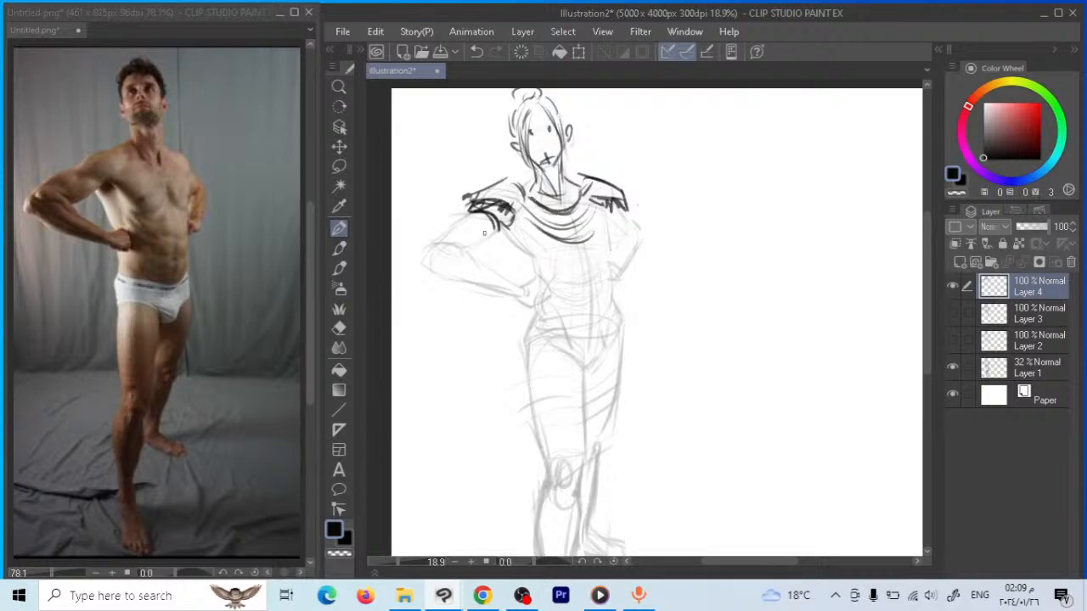
Draw the third character's near upper arm and elbow with a sleeve band, plus the torso contour below the far shoulder guard
drag(501, 214, 470, 248)
drag(464, 204, 422, 270)
drag(422, 271, 438, 277)
mouse_move(446, 219)
mouse_down()
mouse_move(481, 242)
mouse_move(472, 232)
mouse_up()
drag(634, 210, 616, 222)
mouse_move(621, 218)
mouse_down()
mouse_move(594, 207)
mouse_move(609, 258)
mouse_up()
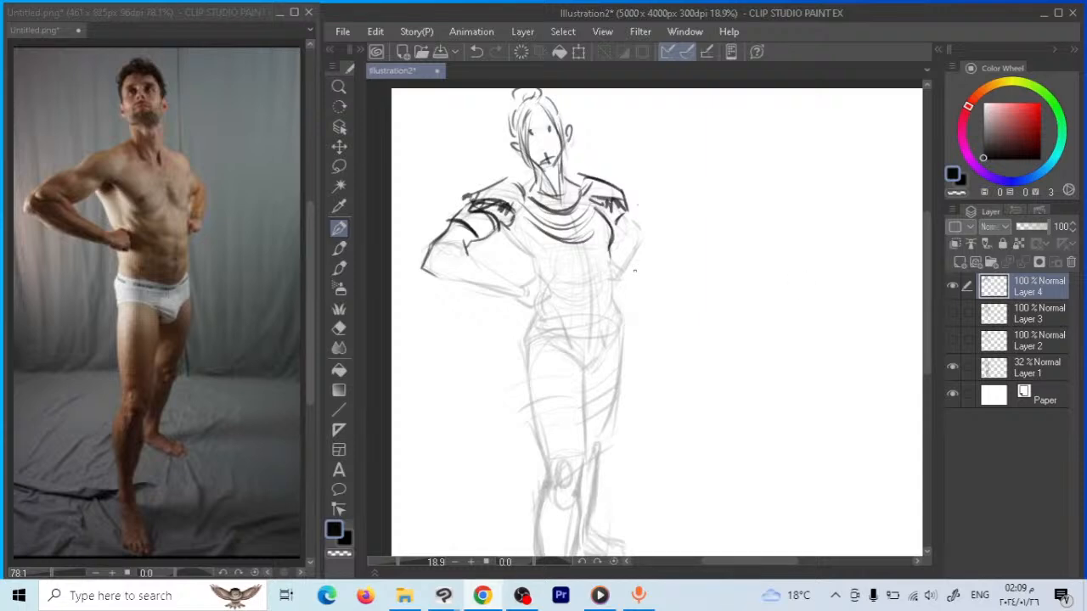
Draw the third character's jagged top hem, curved waistline and pointed loincloth flap at the front of the hips
mouse_move(613, 262)
mouse_down()
mouse_move(602, 282)
mouse_move(569, 289)
mouse_move(530, 268)
mouse_move(510, 226)
mouse_move(518, 245)
mouse_move(584, 247)
mouse_move(579, 260)
mouse_move(612, 298)
mouse_up()
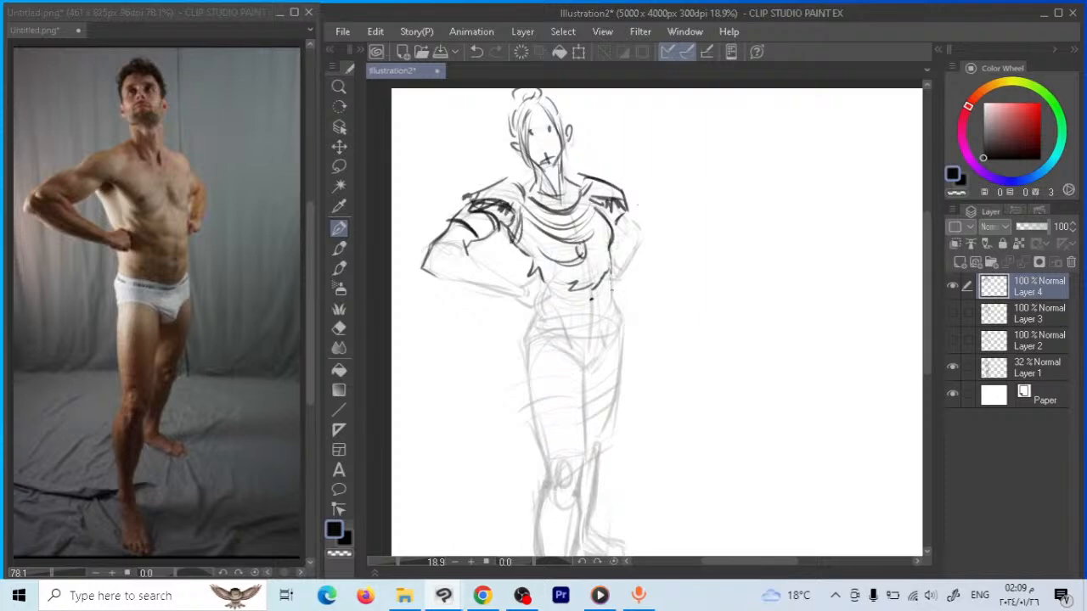
drag(608, 309, 595, 357)
mouse_move(612, 294)
mouse_down()
mouse_move(618, 331)
mouse_move(564, 305)
mouse_move(559, 282)
mouse_move(542, 275)
mouse_move(536, 321)
mouse_move(545, 332)
mouse_move(608, 331)
mouse_move(594, 343)
mouse_move(566, 340)
mouse_move(611, 325)
mouse_move(573, 358)
mouse_move(586, 384)
mouse_up()
drag(615, 338, 589, 396)
mouse_move(576, 340)
mouse_down()
mouse_move(567, 363)
mouse_move(595, 389)
mouse_up()
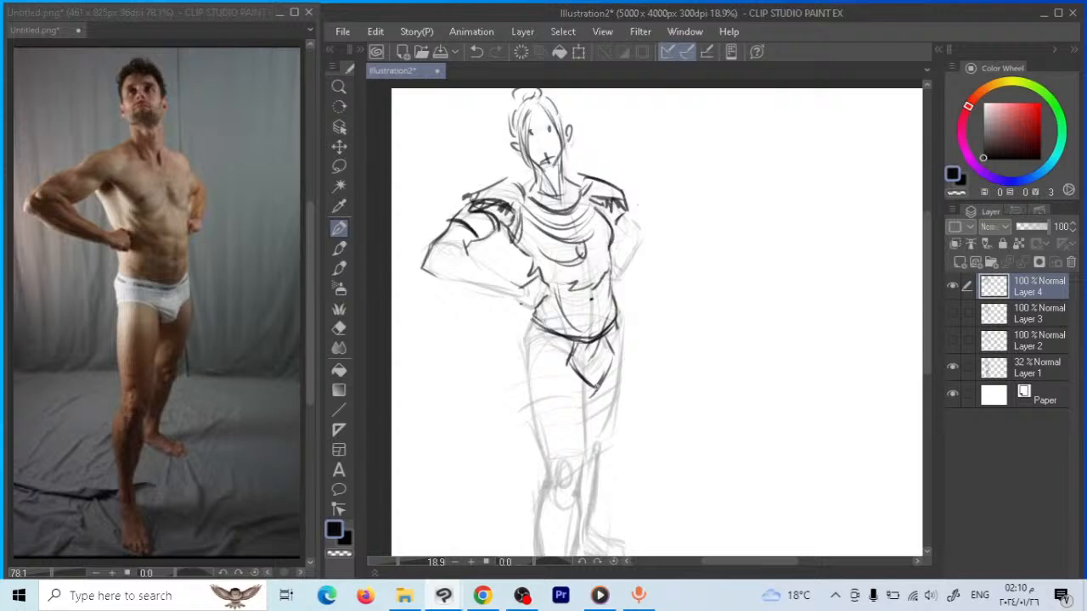
Draw the pointed draped cloth over the near hip and the outer contour of the near thigh
drag(573, 338, 530, 365)
drag(551, 335, 532, 360)
mouse_move(524, 319)
mouse_down()
mouse_move(512, 403)
mouse_move(531, 407)
mouse_move(525, 401)
mouse_up()
drag(523, 402, 533, 404)
mouse_move(530, 360)
mouse_down()
mouse_move(510, 402)
mouse_move(525, 399)
mouse_move(522, 375)
mouse_up()
drag(530, 396, 544, 460)
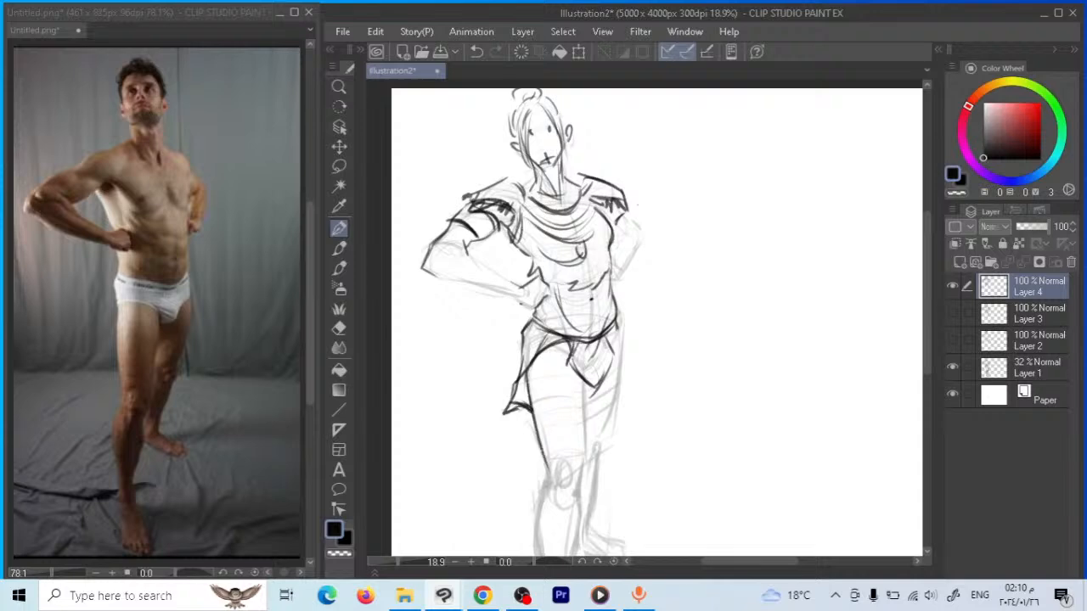
Draw the far hip and thigh contour, the inner leg line and a small round kneecap on the near leg
mouse_move(617, 322)
mouse_down()
mouse_move(619, 385)
mouse_move(606, 372)
mouse_move(617, 389)
mouse_move(596, 452)
mouse_up()
drag(610, 414, 591, 476)
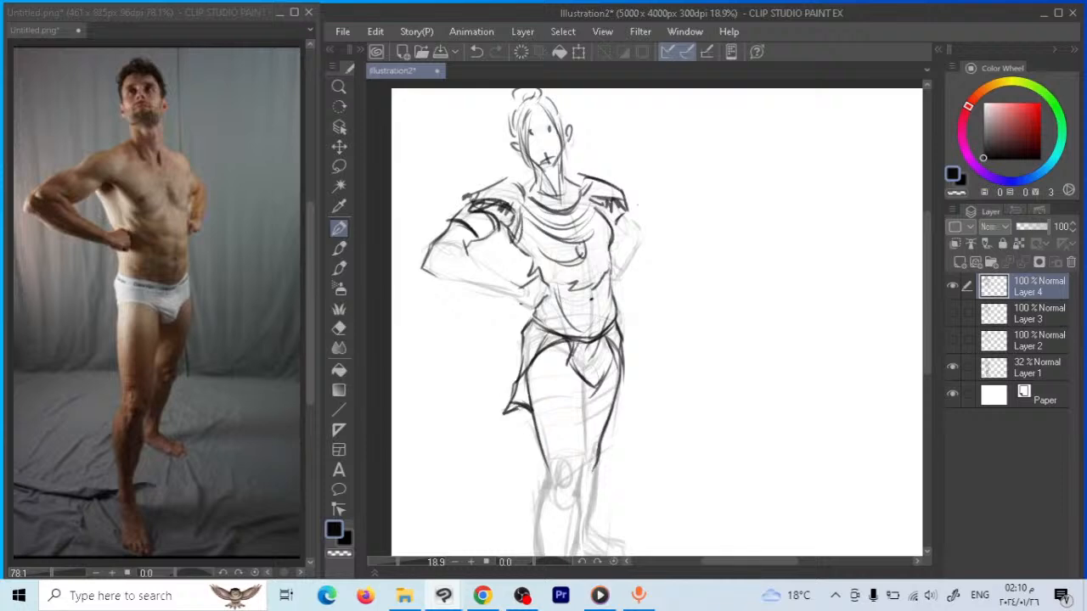
drag(587, 377, 581, 462)
drag(586, 425, 576, 496)
mouse_move(561, 461)
mouse_down()
mouse_move(552, 481)
mouse_move(559, 462)
mouse_up()
Hide the third character's drawing and add a new layer above it, keeping the faded construction sketch visible
click(952, 286)
click(952, 286)
click(952, 366)
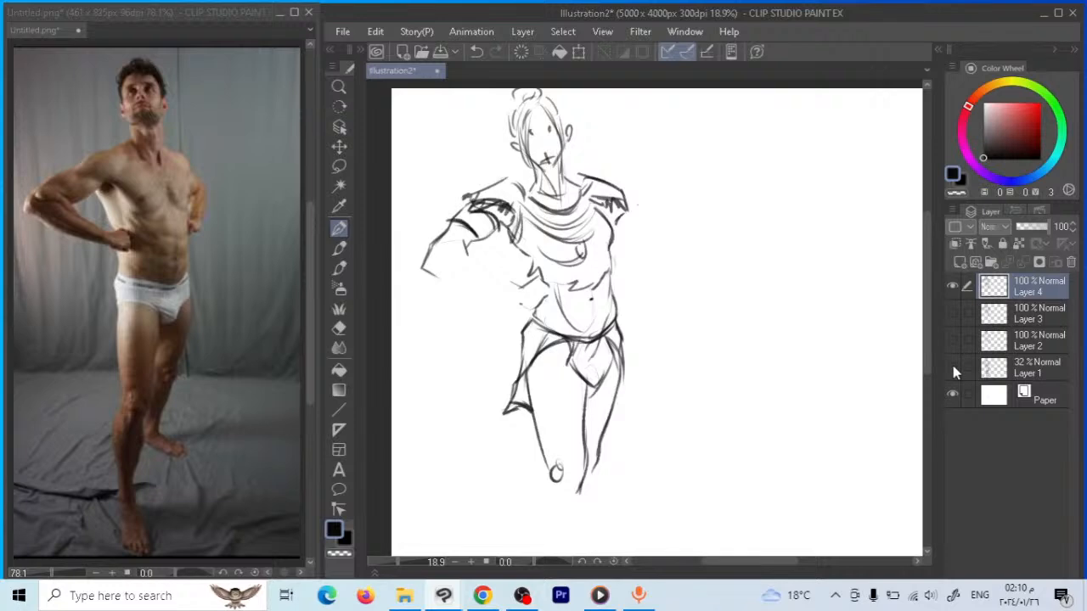
scroll(677, 309, down, 2)
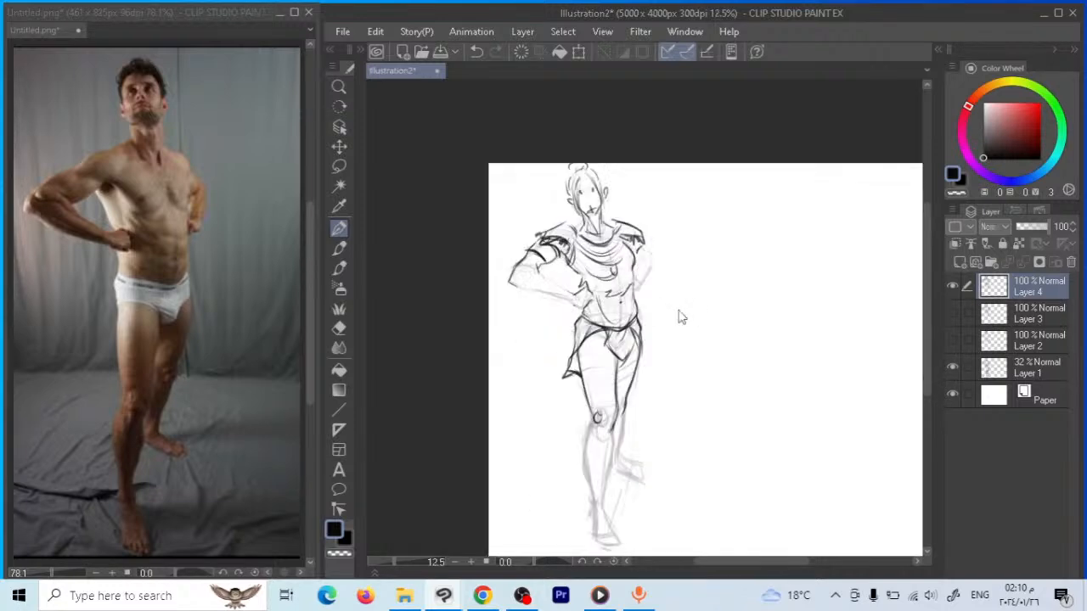
drag(731, 232, 651, 190)
click(954, 286)
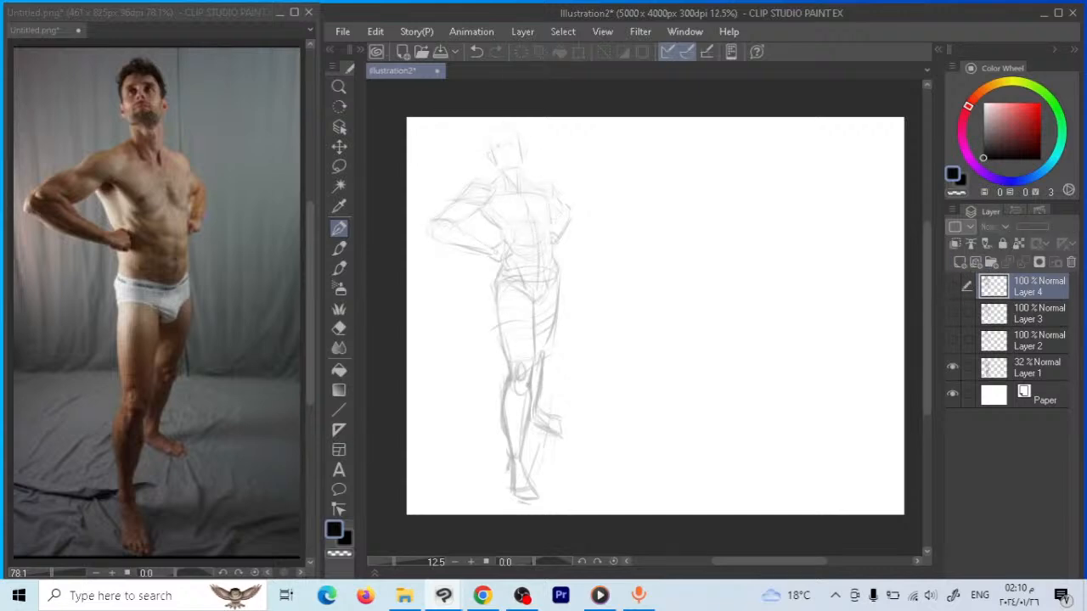
key(alt+Tab)
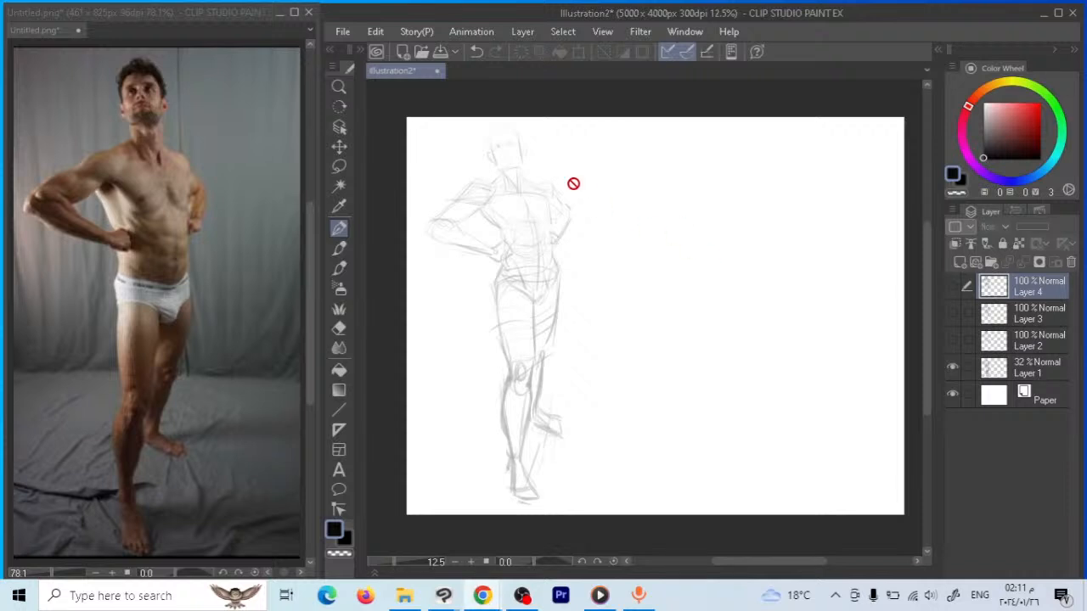
click(960, 263)
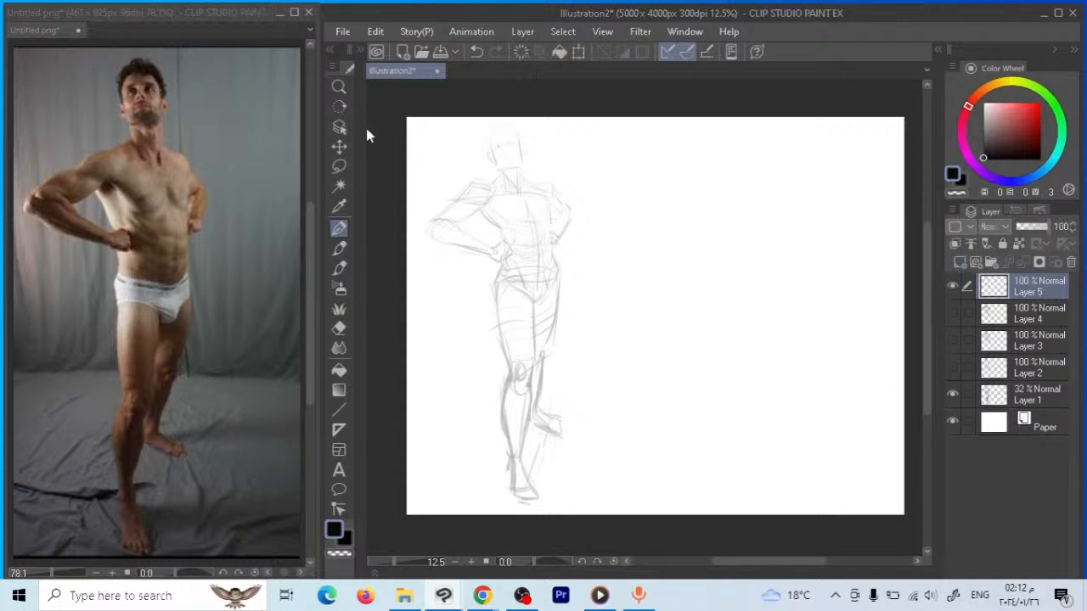
Draw the fourth character's head over the guide with short parted hair, a slim face and a high pointed collar
click(339, 86)
drag(485, 159, 486, 124)
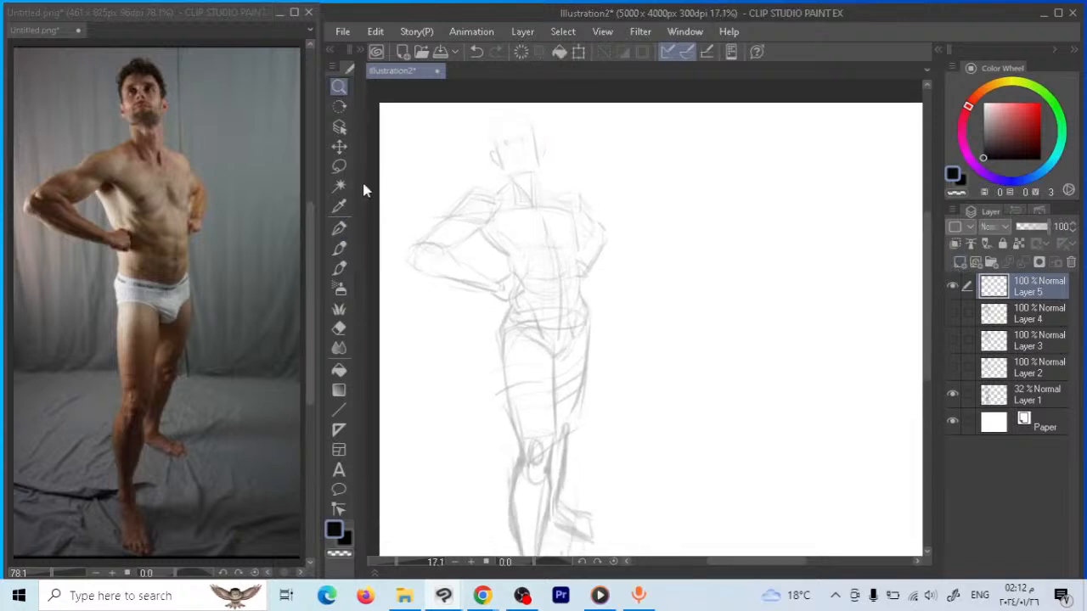
click(339, 229)
drag(506, 126, 497, 132)
mouse_move(501, 120)
mouse_down()
mouse_move(493, 156)
mouse_move(512, 125)
mouse_move(537, 143)
mouse_move(532, 127)
mouse_move(545, 136)
mouse_move(513, 143)
mouse_up()
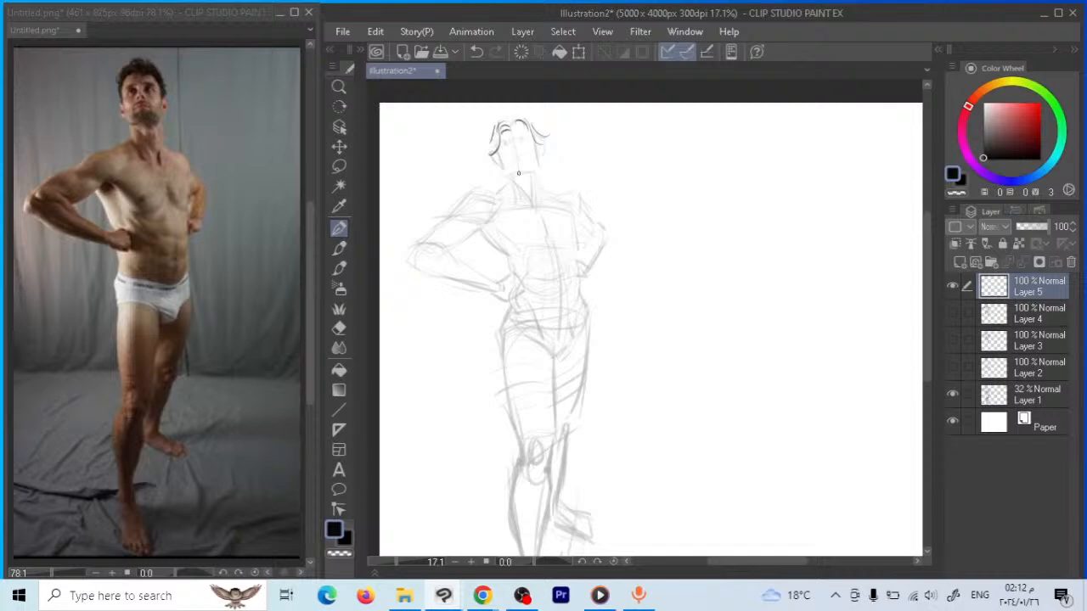
mouse_move(513, 155)
mouse_down()
mouse_move(525, 158)
mouse_move(499, 170)
mouse_move(535, 166)
mouse_move(508, 190)
mouse_move(534, 185)
mouse_move(530, 202)
mouse_move(508, 201)
mouse_up()
Draw angular shoulder guards on both shoulders of the fourth character and add her ears
mouse_move(506, 180)
mouse_down()
mouse_move(513, 203)
mouse_move(446, 227)
mouse_move(444, 213)
mouse_move(505, 190)
mouse_move(586, 208)
mouse_move(538, 194)
mouse_move(546, 189)
mouse_move(447, 218)
mouse_up()
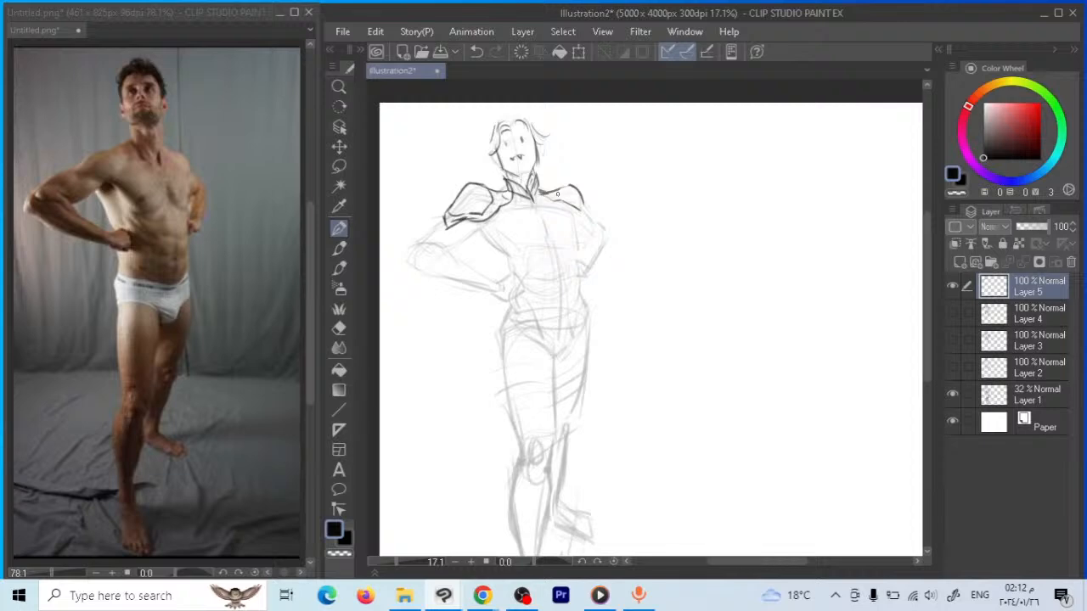
drag(557, 192, 580, 204)
drag(493, 151, 501, 168)
drag(543, 140, 542, 158)
Draw the curved chest contours of the fourth character below the shoulder guards
mouse_move(511, 212)
mouse_down()
mouse_move(508, 248)
mouse_move(537, 231)
mouse_move(542, 248)
mouse_up()
drag(563, 212, 578, 246)
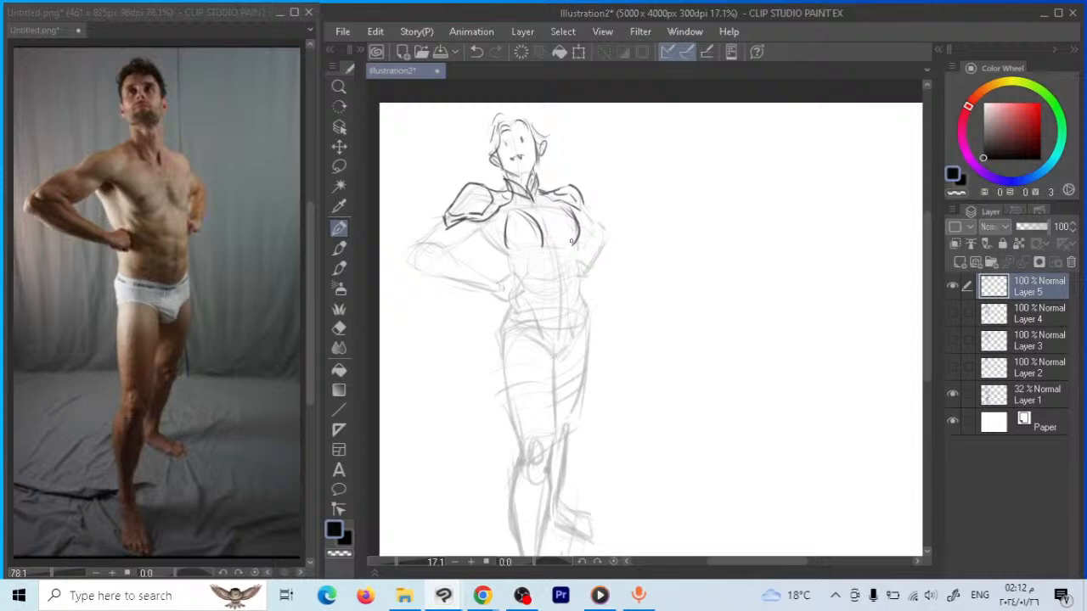
drag(564, 209, 571, 243)
mouse_move(552, 210)
mouse_down()
mouse_move(549, 234)
mouse_move(544, 218)
mouse_up()
Select the chest lines with a freehand selection, nudge them slightly down and to the right, and deselect
click(339, 166)
mouse_move(508, 200)
mouse_down()
mouse_move(503, 244)
mouse_move(568, 246)
mouse_move(587, 219)
mouse_move(571, 201)
mouse_move(508, 201)
mouse_up()
key(k)
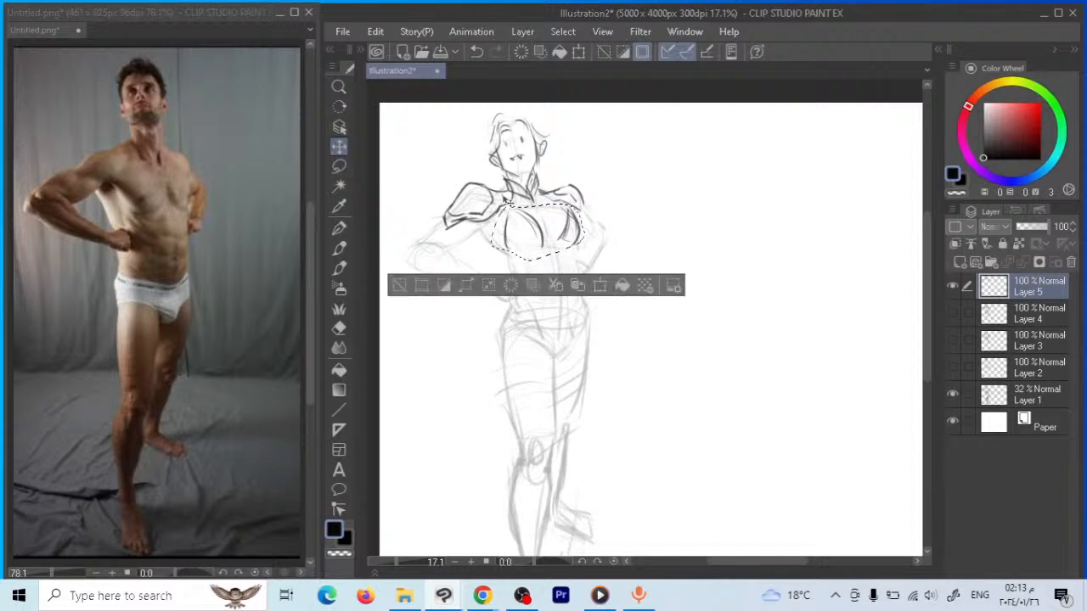
key(Down)
key(Down)
key(Down)
key(Down)
key(Down)
key(Right)
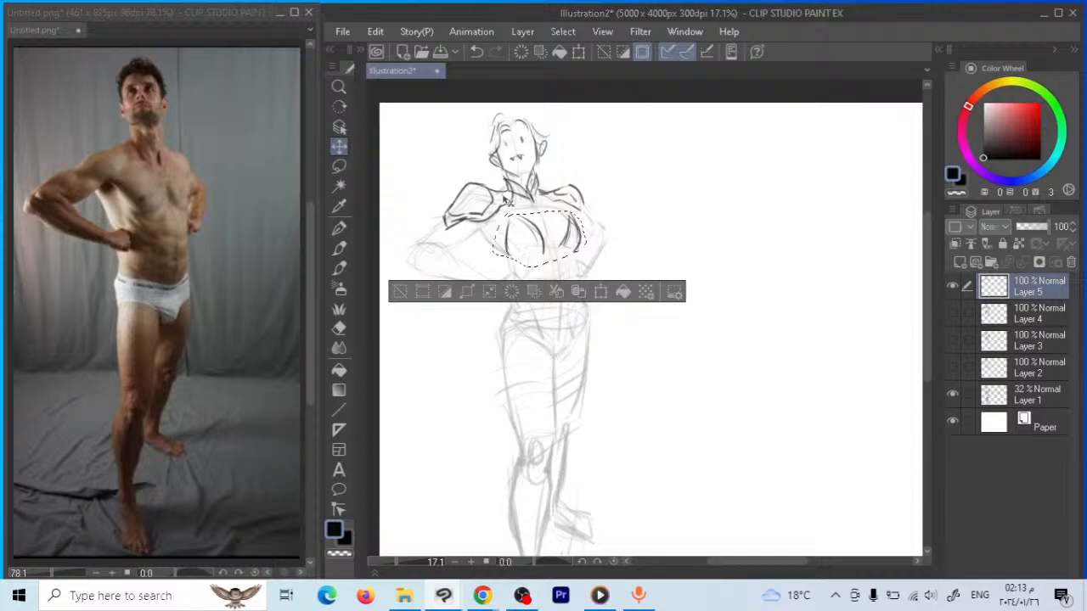
key(ctrl+d)
Draw the fourth character's neckline, underbust curves and narrow waist, with high-cut costume lines at the hips
key(p)
mouse_move(560, 244)
mouse_down()
mouse_move(543, 245)
mouse_move(501, 205)
mouse_up()
mouse_move(571, 223)
mouse_down()
mouse_move(562, 205)
mouse_move(542, 244)
mouse_move(555, 239)
mouse_move(498, 251)
mouse_up()
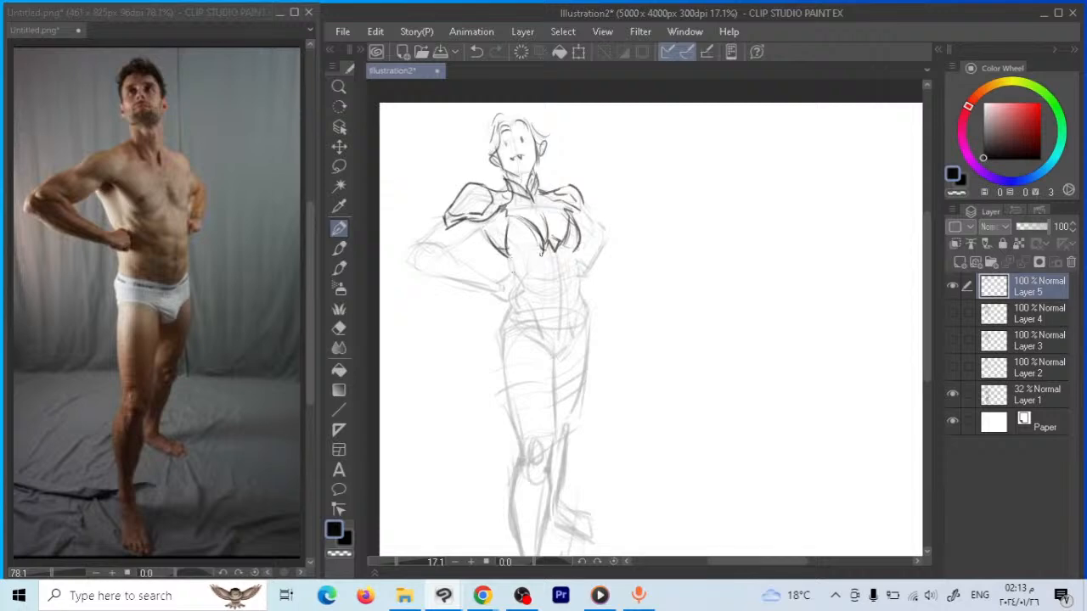
mouse_move(541, 255)
mouse_down()
mouse_move(520, 290)
mouse_move(550, 331)
mouse_move(561, 328)
mouse_move(557, 253)
mouse_move(576, 280)
mouse_move(558, 336)
mouse_move(569, 336)
mouse_move(584, 306)
mouse_move(573, 303)
mouse_move(585, 299)
mouse_move(580, 276)
mouse_up()
mouse_move(582, 326)
mouse_down()
mouse_move(586, 299)
mouse_move(562, 363)
mouse_move(510, 285)
mouse_move(524, 264)
mouse_move(577, 251)
mouse_move(573, 270)
mouse_up()
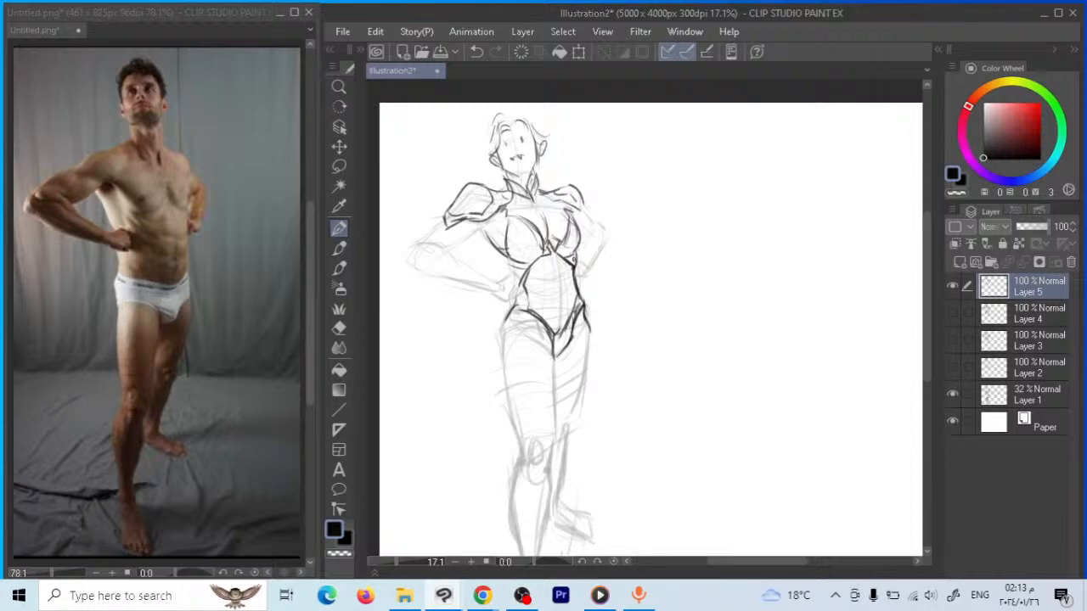
Draw bands across both upper thighs, shade the costume bottom dark, and add the navel and a small side stroke
drag(516, 307, 542, 322)
mouse_move(553, 366)
mouse_down()
mouse_move(503, 362)
mouse_move(584, 358)
mouse_move(552, 361)
mouse_up()
drag(576, 319, 552, 357)
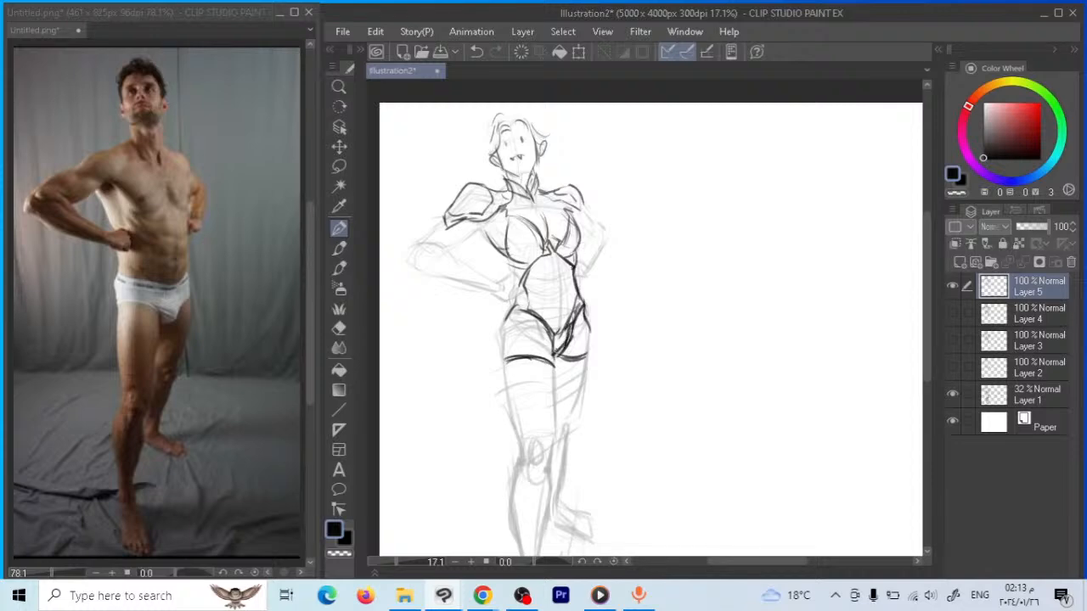
mouse_move(574, 318)
mouse_down()
mouse_move(555, 348)
mouse_move(575, 314)
mouse_move(556, 297)
mouse_up()
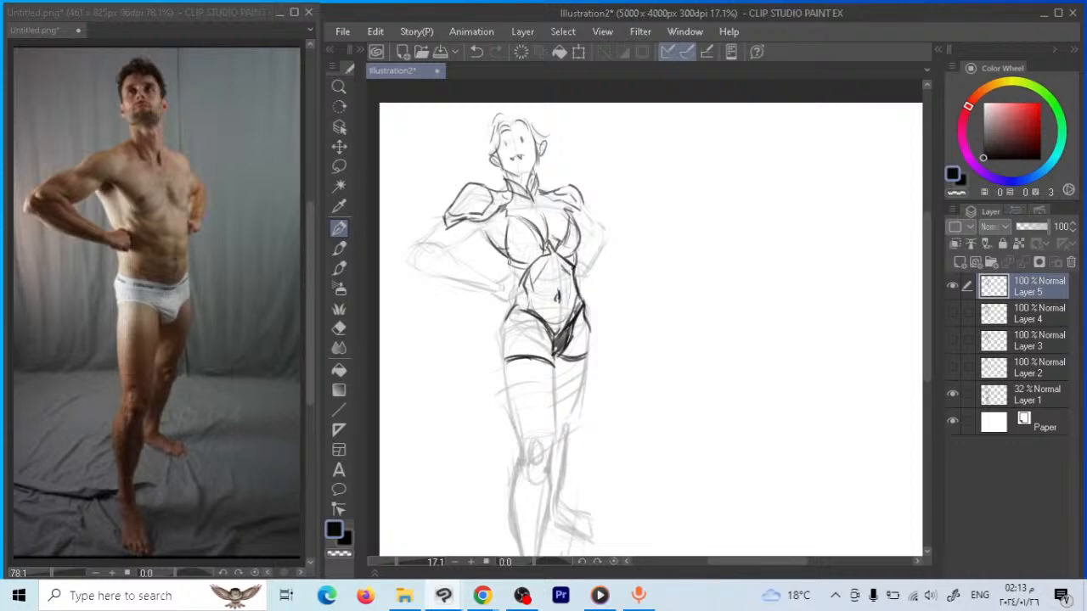
drag(511, 261, 508, 270)
Hide the fourth character's drawing and add a new layer above it, with the construction sketch still shown
click(953, 394)
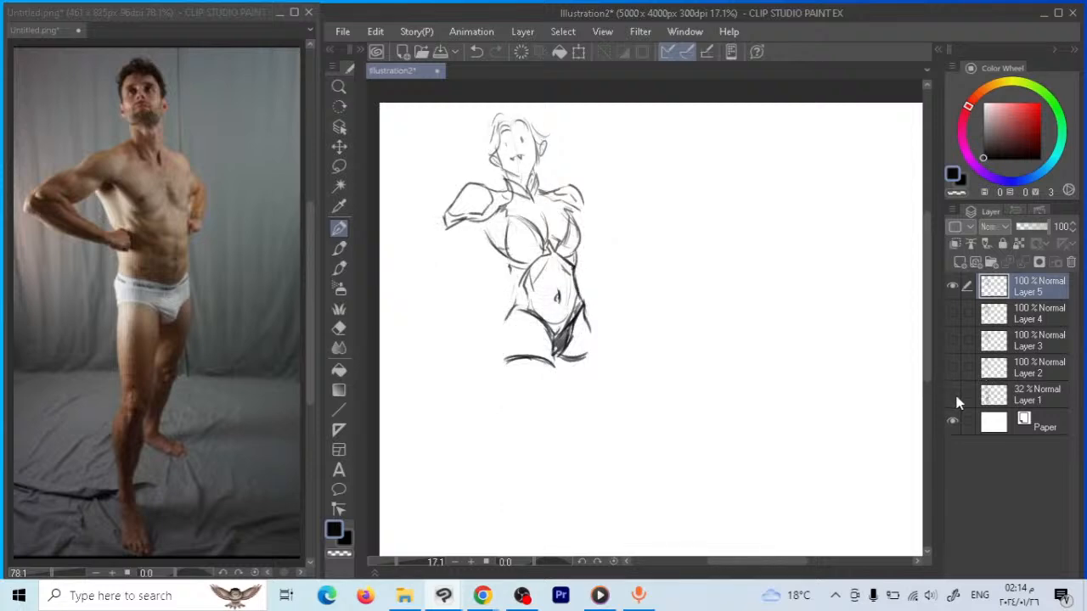
click(953, 393)
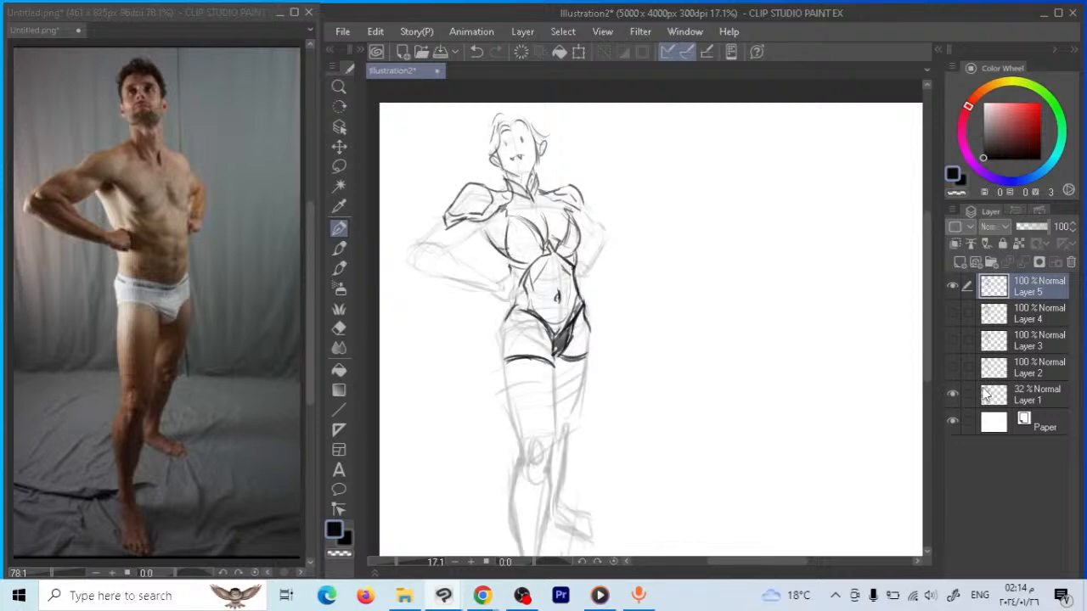
key(alt+Tab)
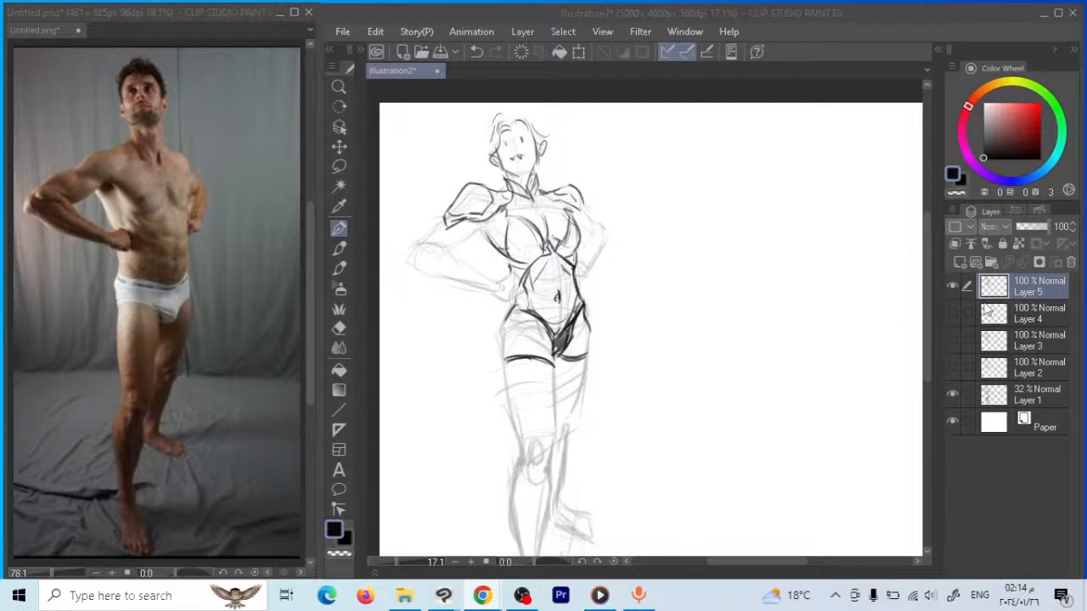
click(953, 286)
click(952, 286)
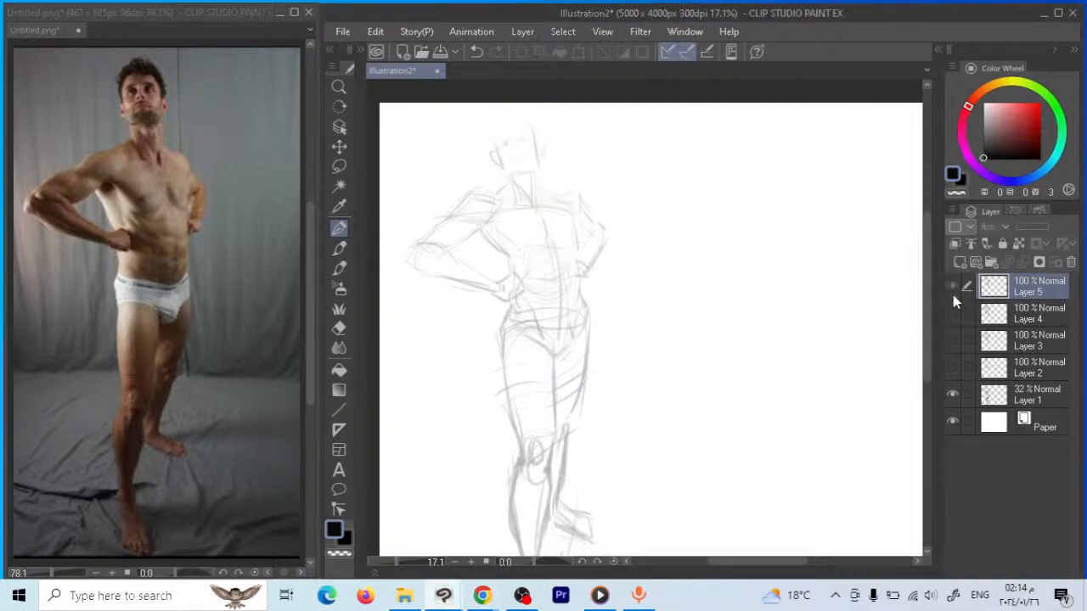
click(952, 286)
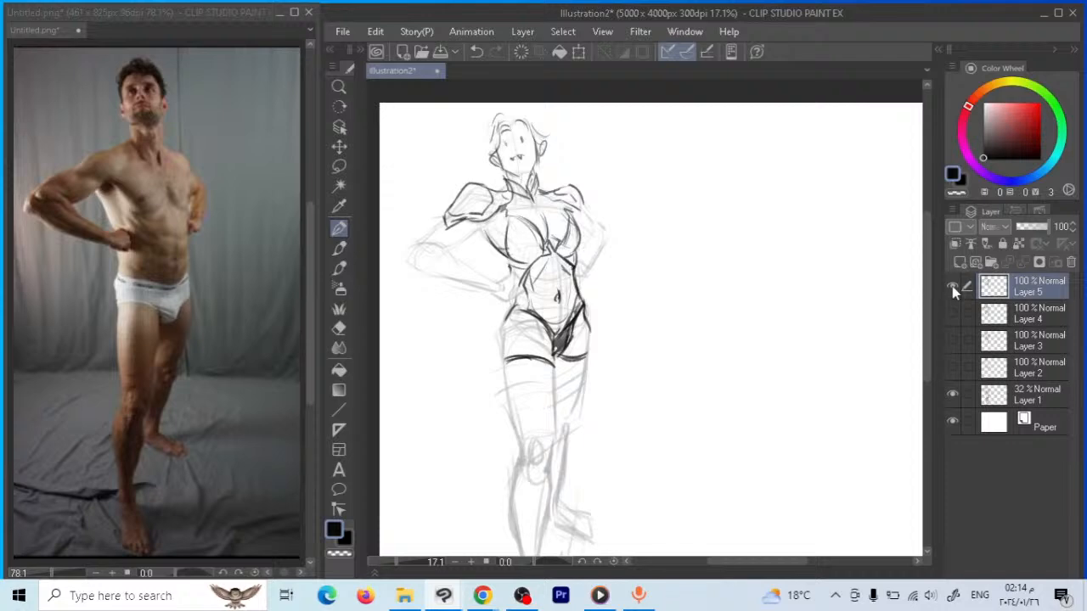
click(952, 286)
key(ctrl+shift+n)
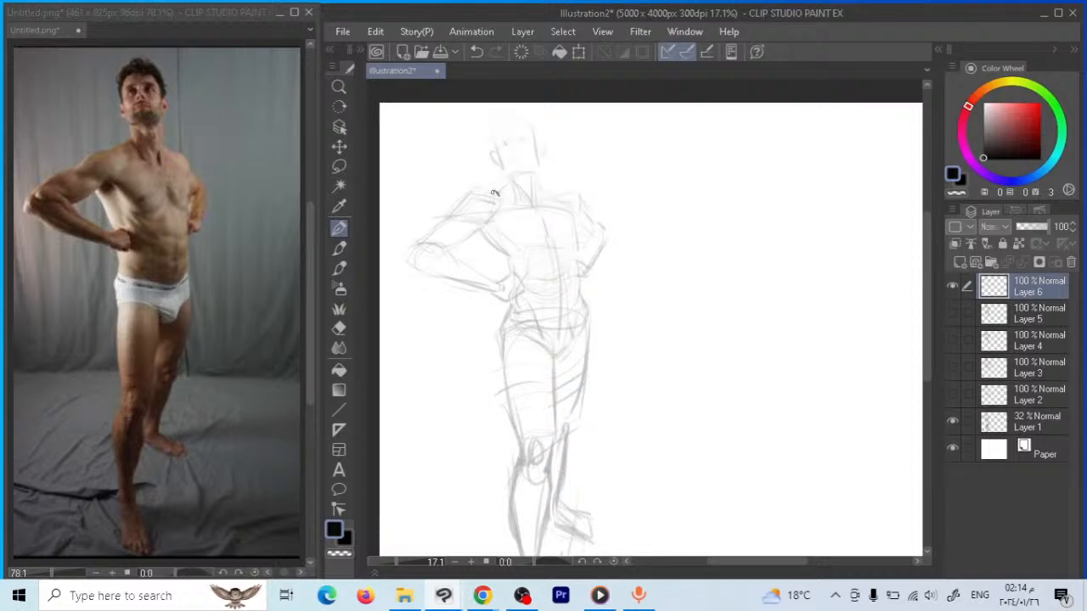
Draw a large bow on the near shoulder, a ruffled sleeve edge and a cropped vest across the fifth character's chest
mouse_move(498, 189)
mouse_down()
mouse_move(469, 178)
mouse_move(446, 204)
mouse_move(470, 195)
mouse_move(450, 220)
mouse_move(481, 213)
mouse_move(441, 219)
mouse_move(473, 232)
mouse_move(459, 255)
mouse_move(421, 235)
mouse_move(446, 214)
mouse_move(439, 231)
mouse_move(453, 239)
mouse_move(491, 219)
mouse_up()
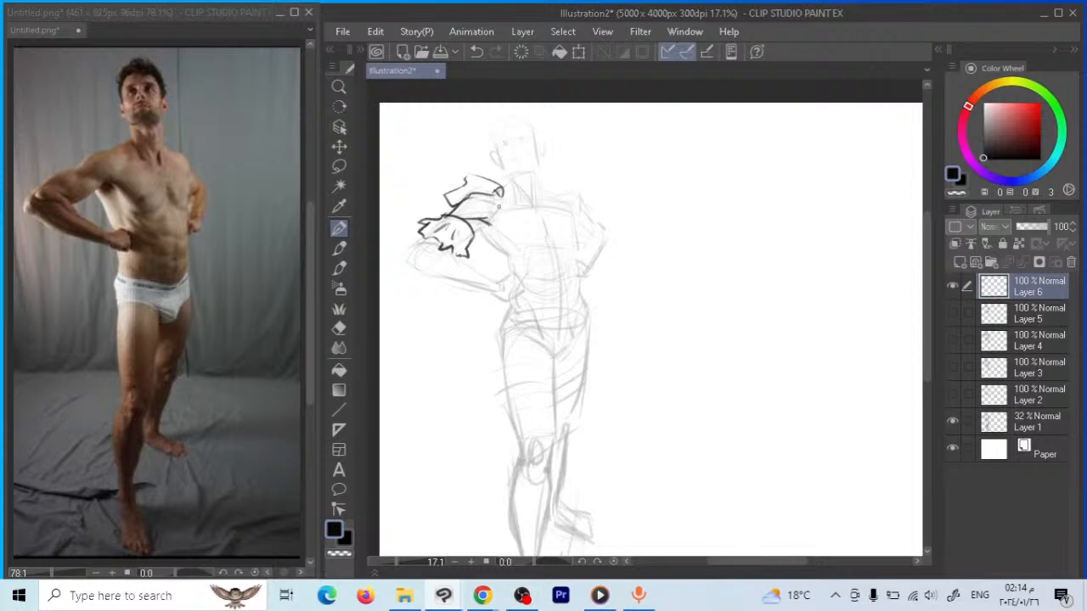
mouse_move(488, 199)
mouse_down()
mouse_move(501, 194)
mouse_move(493, 240)
mouse_move(532, 222)
mouse_move(500, 192)
mouse_move(509, 221)
mouse_move(481, 184)
mouse_up()
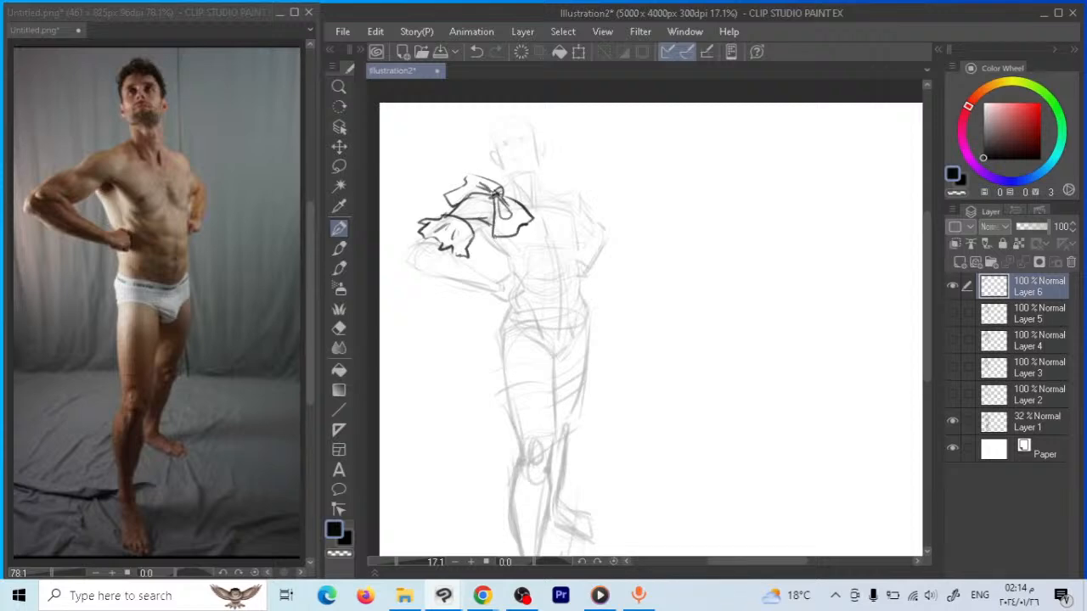
mouse_move(503, 241)
mouse_down()
mouse_move(496, 248)
mouse_move(530, 235)
mouse_move(534, 270)
mouse_up()
mouse_move(524, 236)
mouse_down()
mouse_move(578, 241)
mouse_move(589, 282)
mouse_move(535, 270)
mouse_up()
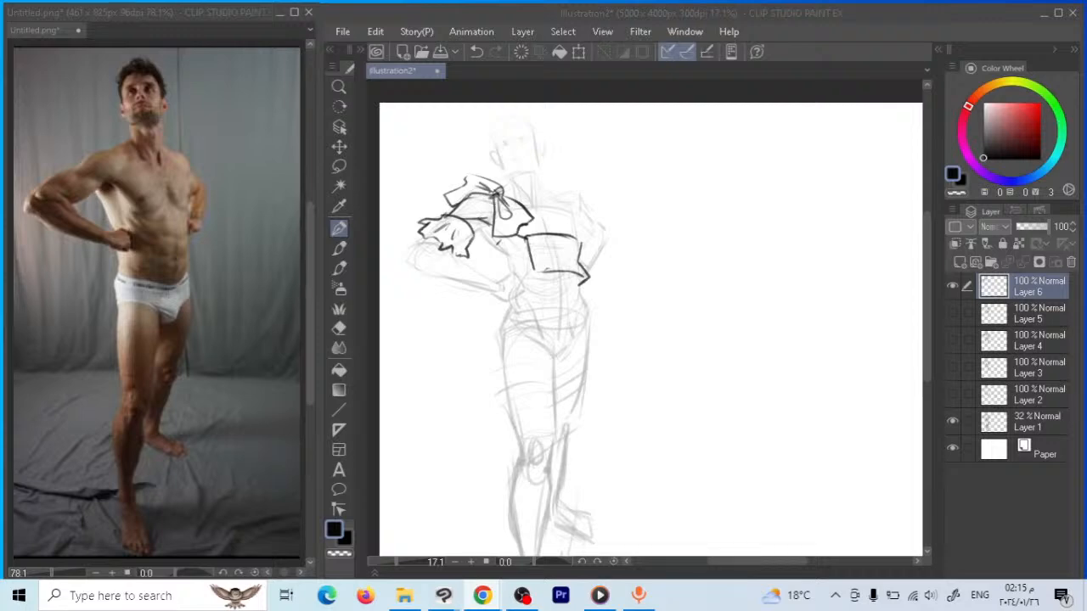
Switch to Chrome and examine the enlarged Discord reference image for the bows, ruffled sleeves and cropped vests
key(alt+Tab)
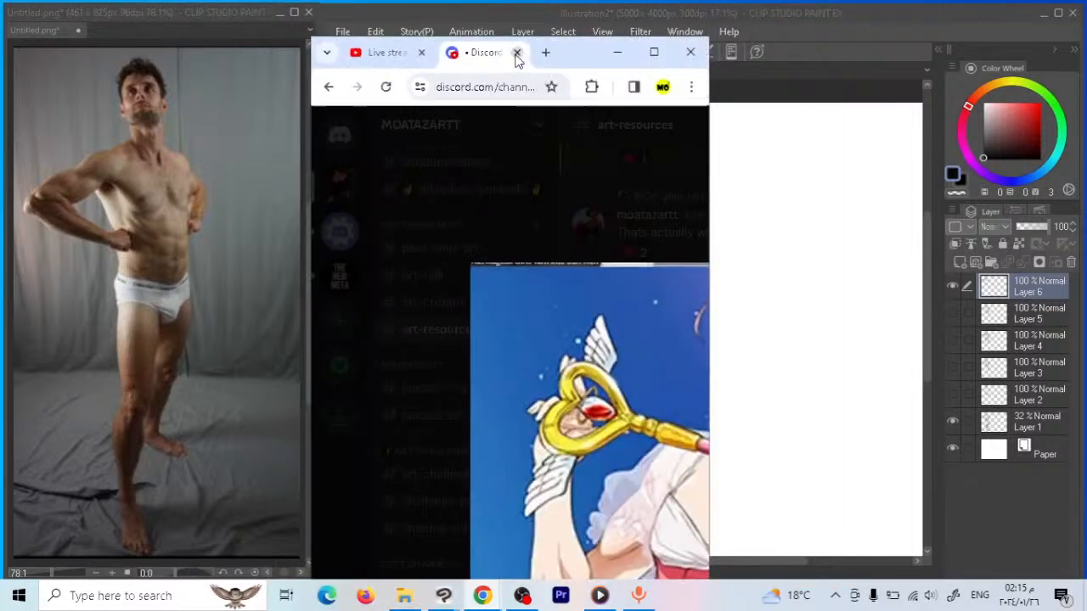
click(654, 53)
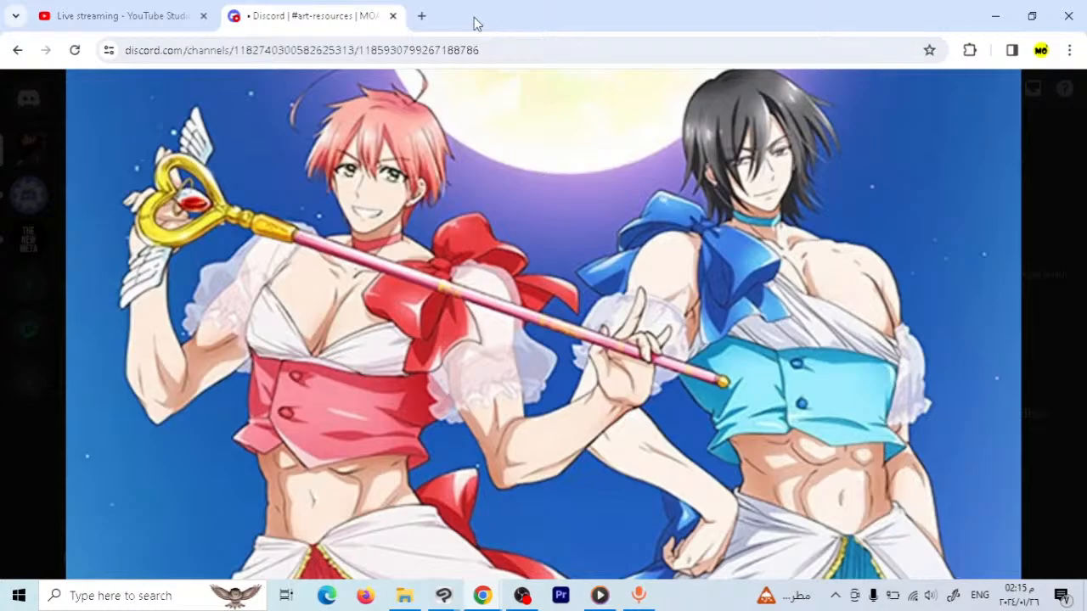
key(alt+Tab)
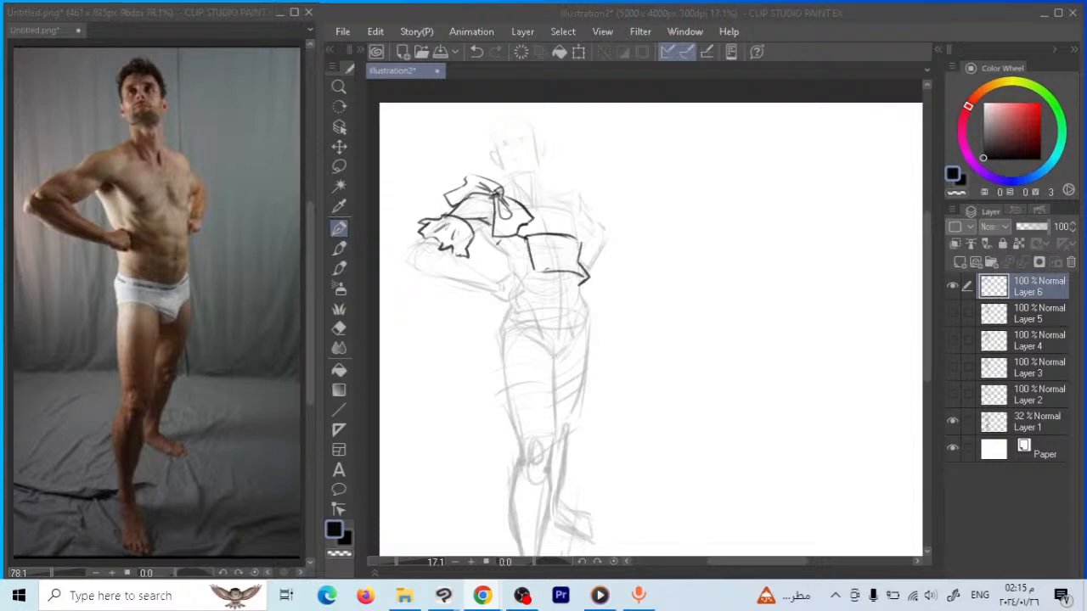
Hide the bow-and-vest drawing, show the fourth character's drawing again and make Layer 5 the active layer
click(951, 297)
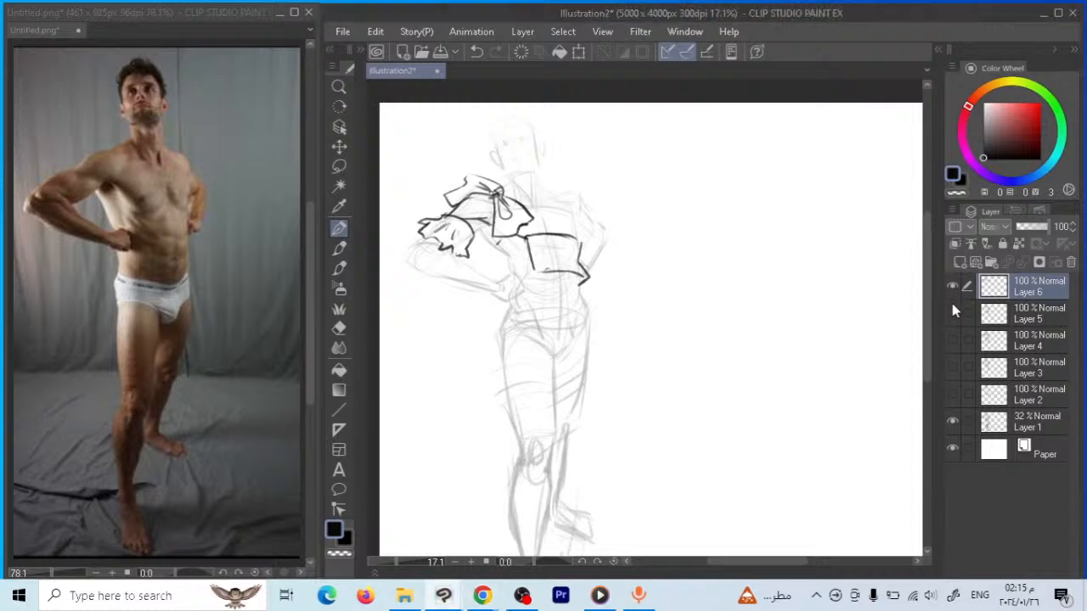
click(953, 312)
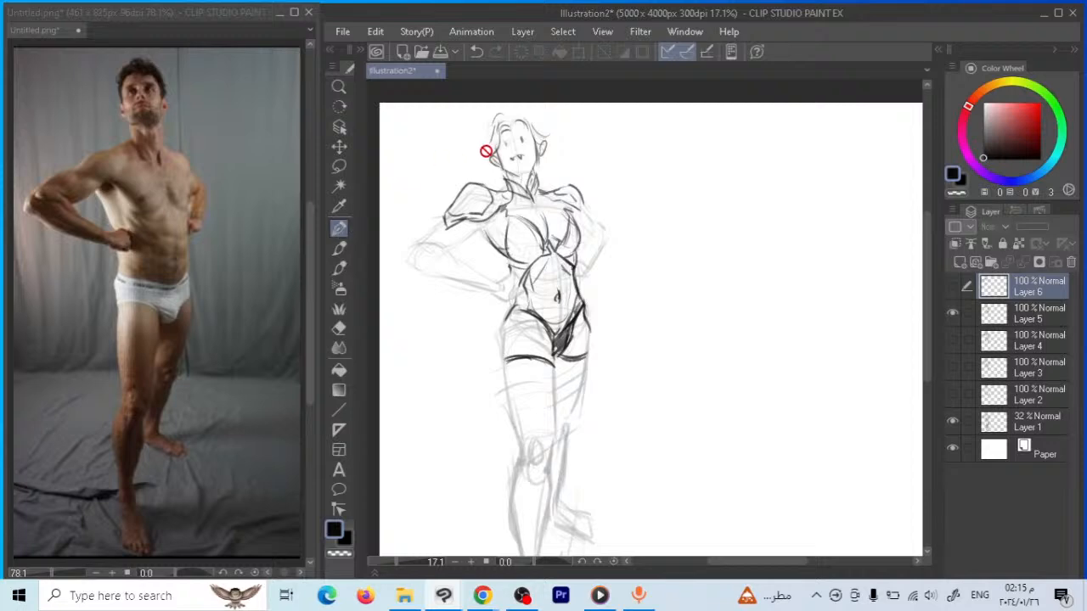
click(1024, 314)
Add a pair of large curved horns to the fourth character's head and hair strands hanging beside the neck
mouse_move(494, 131)
mouse_down()
mouse_move(458, 111)
mouse_move(451, 146)
mouse_move(463, 111)
mouse_move(490, 143)
mouse_up()
mouse_move(515, 119)
mouse_down()
mouse_move(537, 100)
mouse_move(557, 136)
mouse_move(579, 144)
mouse_move(556, 153)
mouse_move(540, 125)
mouse_move(528, 127)
mouse_move(552, 148)
mouse_move(581, 143)
mouse_up()
mouse_move(467, 137)
mouse_down()
mouse_move(442, 147)
mouse_move(493, 141)
mouse_move(479, 158)
mouse_move(496, 161)
mouse_up()
mouse_move(551, 129)
mouse_down()
mouse_move(542, 154)
mouse_move(491, 189)
mouse_up()
mouse_move(543, 162)
mouse_down()
mouse_move(555, 189)
mouse_move(539, 190)
mouse_move(540, 178)
mouse_up()
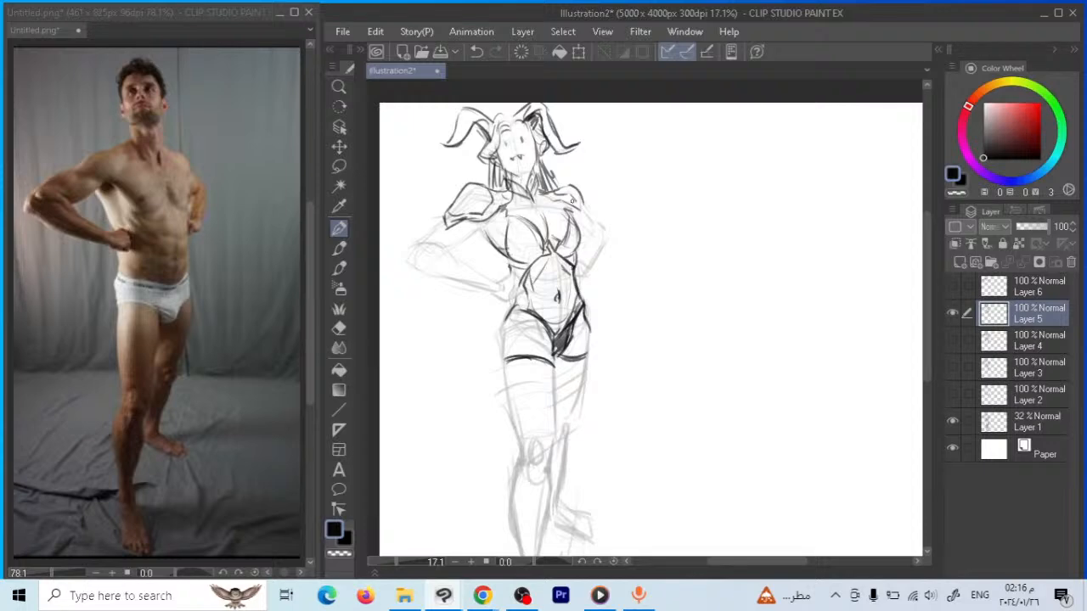
Hide the horned fourth character's drawing, show the bow-and-vest drawing again and make Layer 6 the active layer
click(952, 313)
click(952, 286)
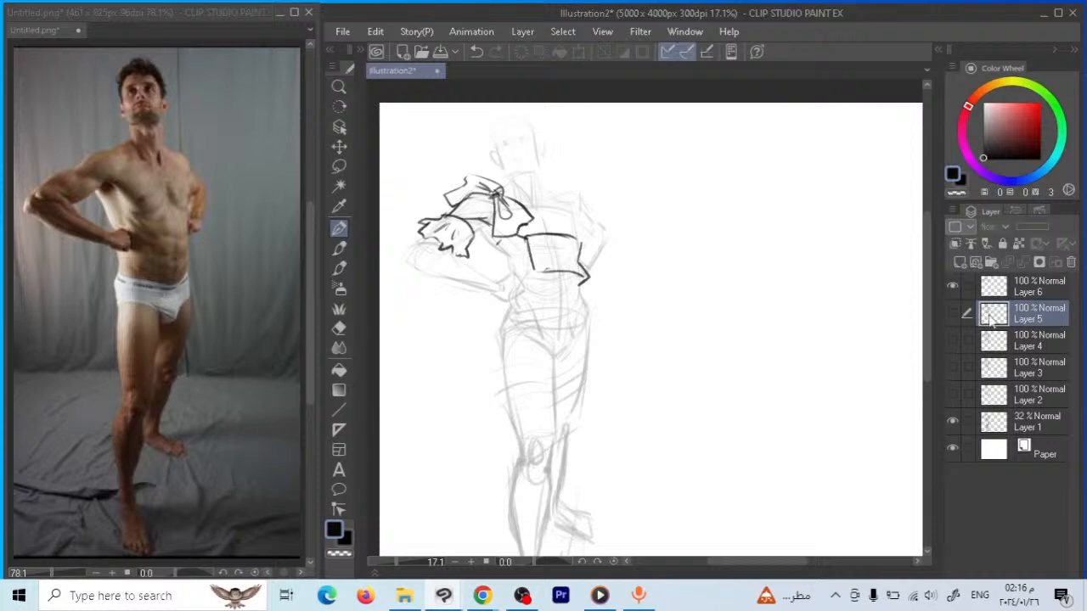
click(1011, 293)
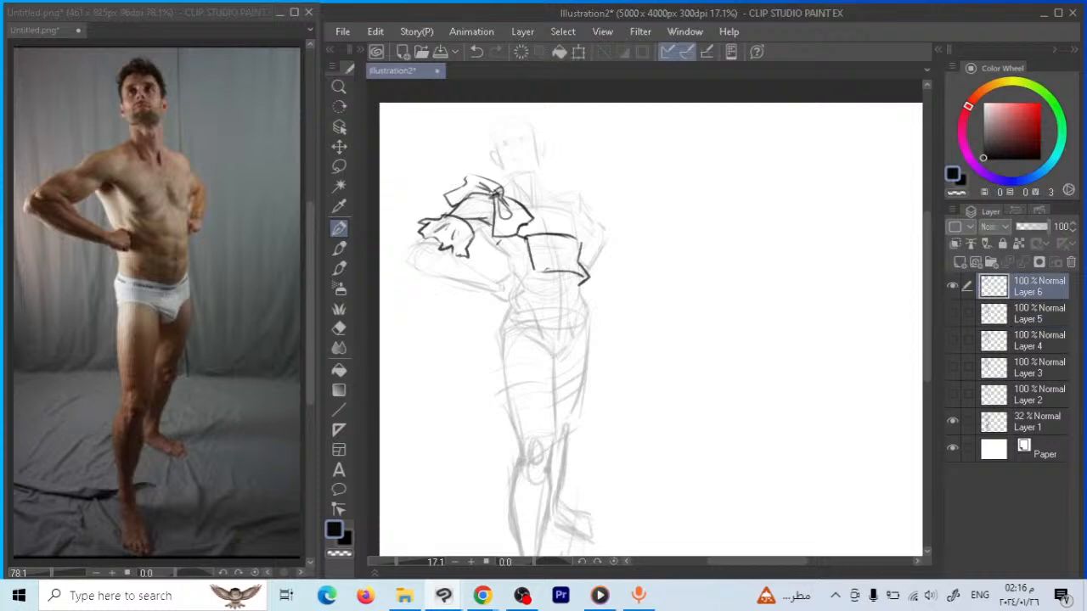
key(alt+Tab)
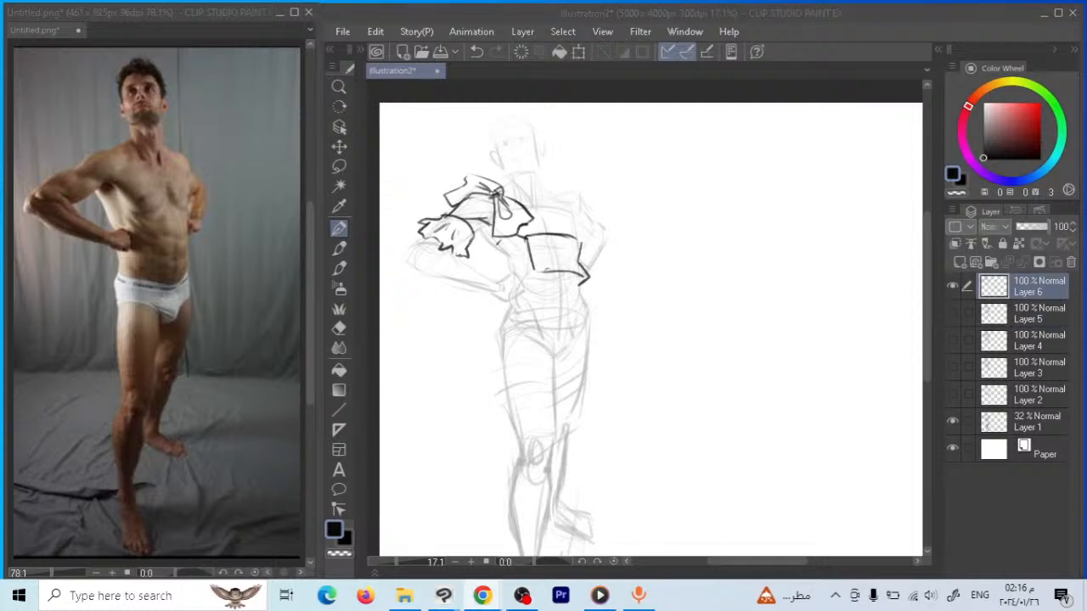
key(alt+Tab)
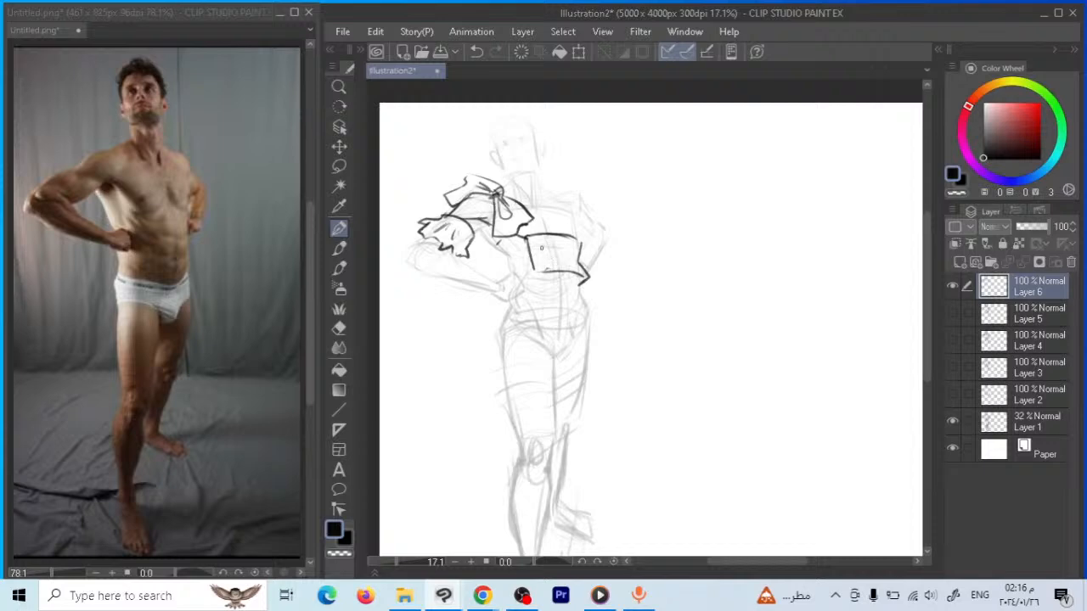
Add buttons and a diagonal neckline to the vest and draw a ruffled sleeve on the far shoulder
mouse_move(537, 241)
mouse_down()
mouse_move(540, 261)
mouse_move(567, 255)
mouse_up()
drag(569, 255, 521, 202)
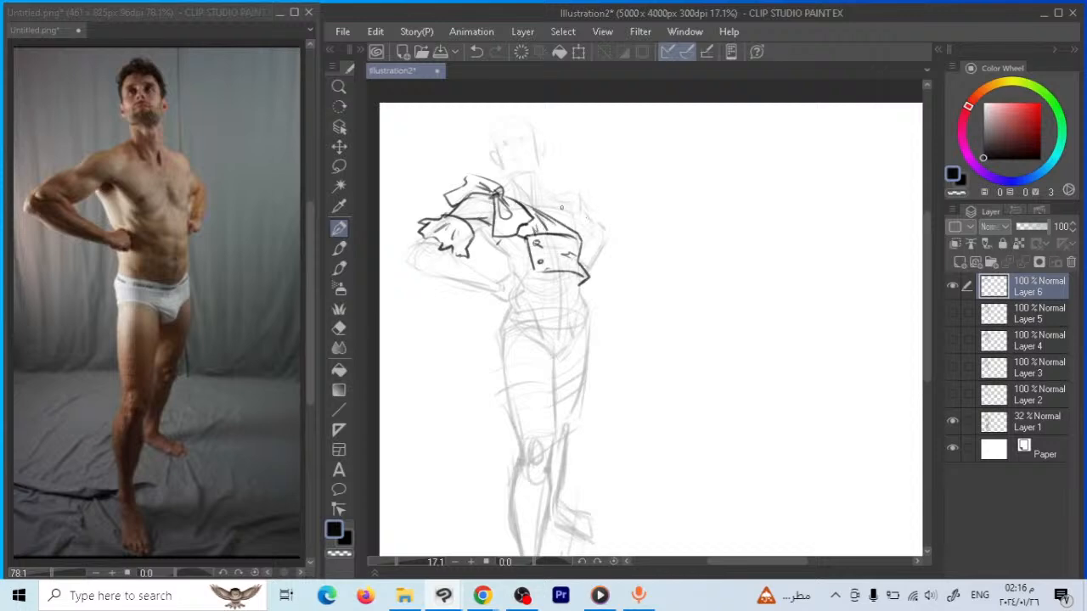
drag(544, 192, 578, 204)
mouse_move(581, 207)
mouse_down()
mouse_move(603, 218)
mouse_move(586, 236)
mouse_move(571, 209)
mouse_move(589, 212)
mouse_up()
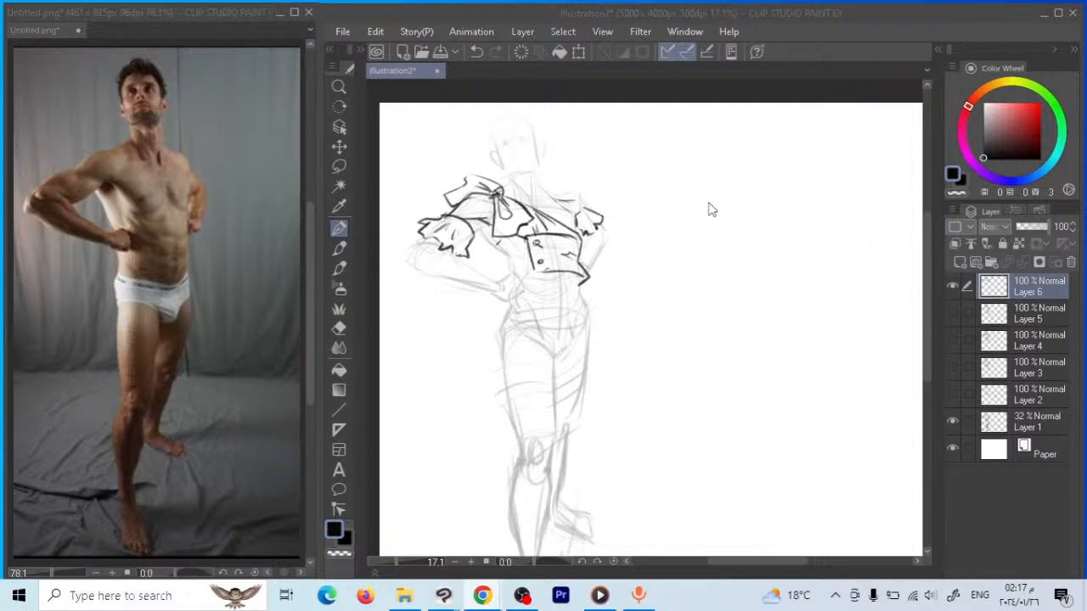
click(952, 316)
click(643, 313)
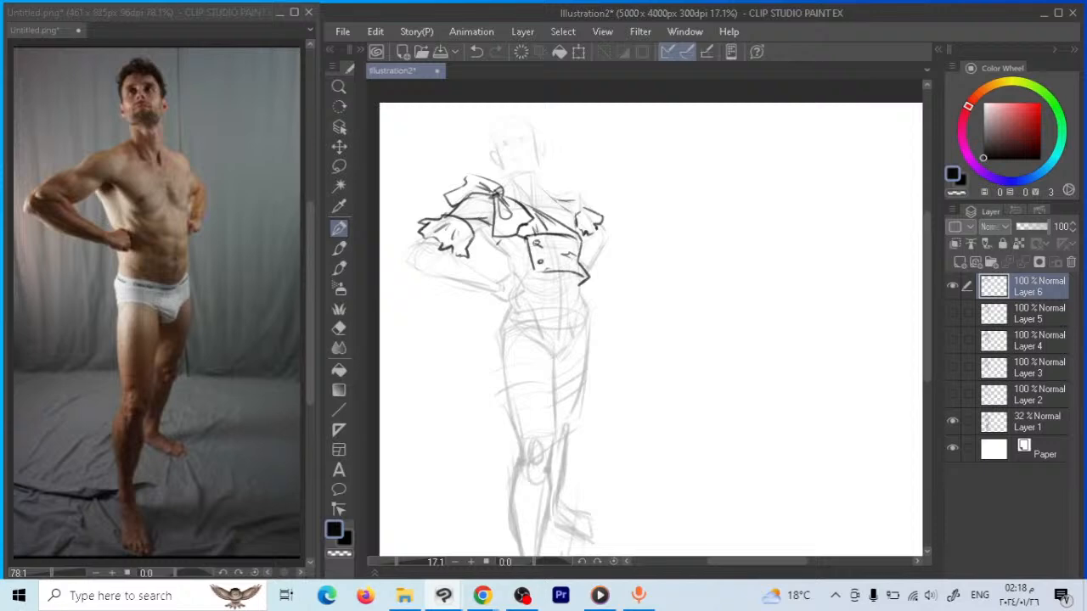
key(alt+Tab)
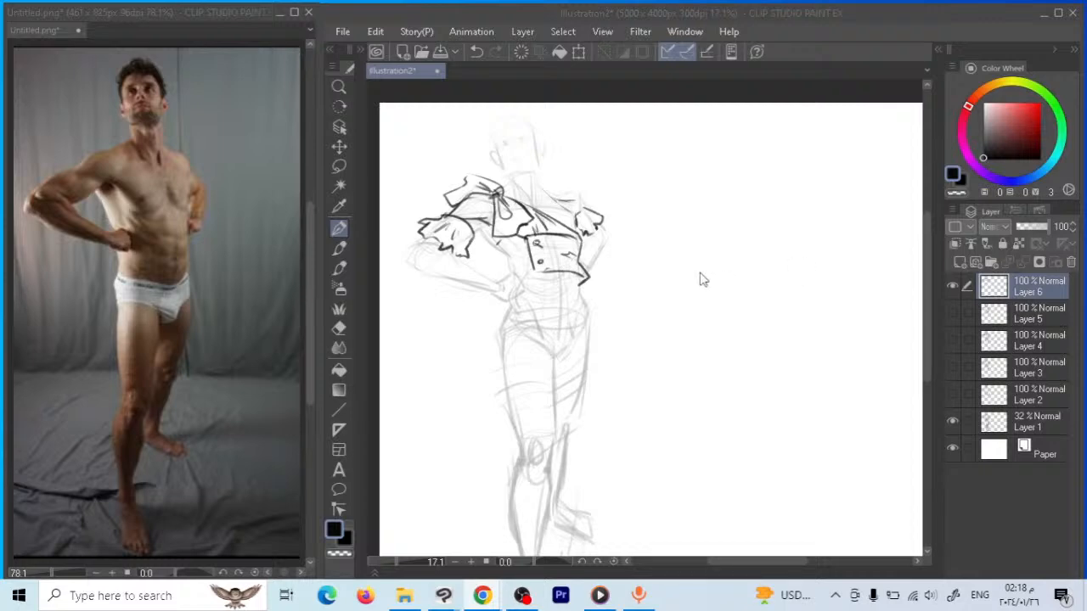
click(558, 257)
click(553, 253)
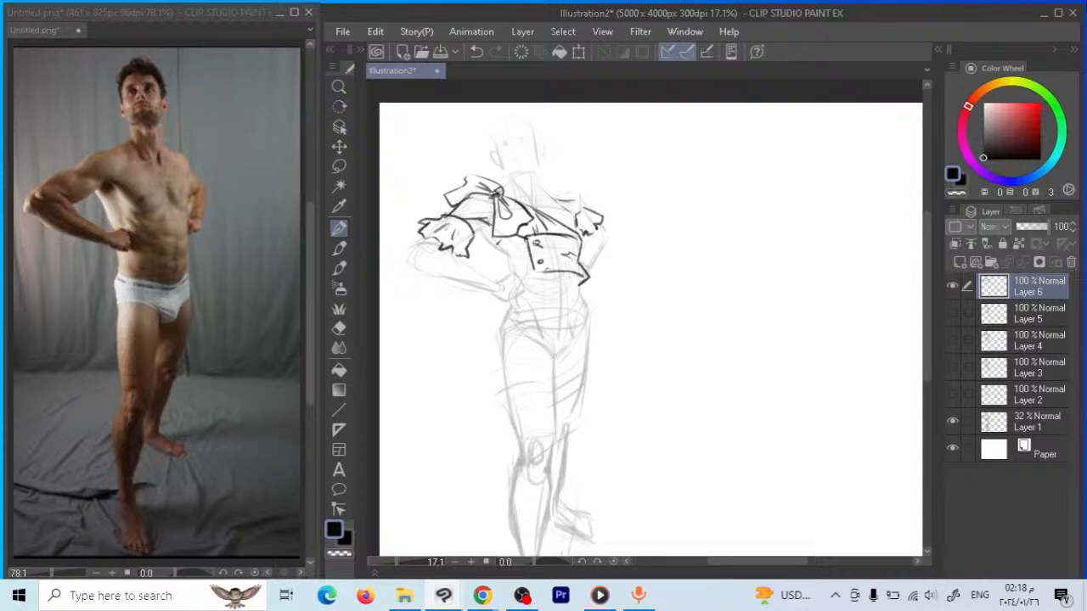
key(alt+Tab)
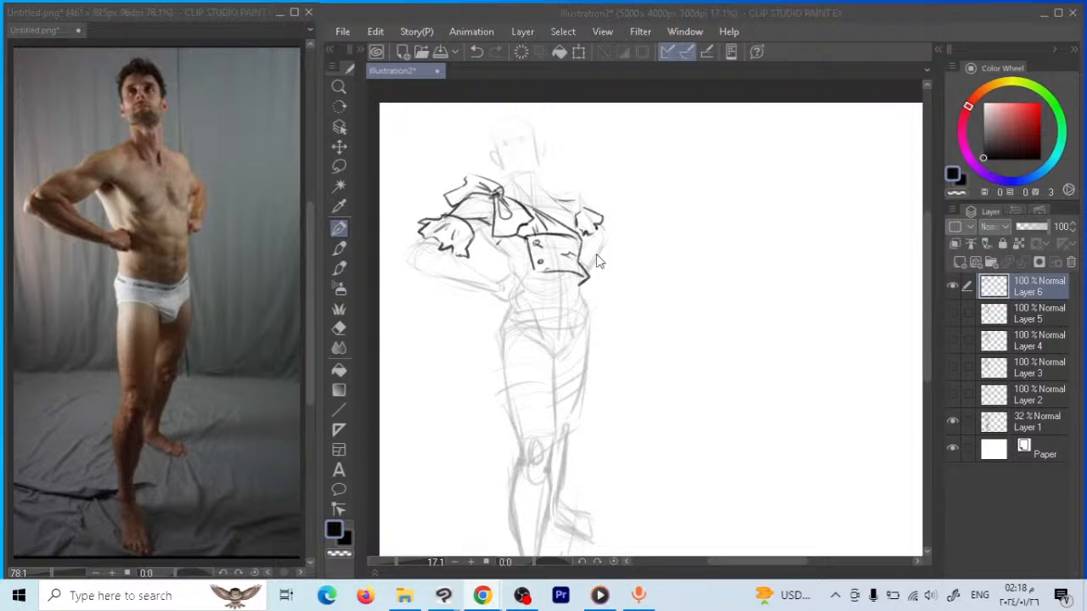
Draw the vest's near-side edge, the far waist contour and a curved waistband across the fifth character's hips
click(517, 246)
click(512, 256)
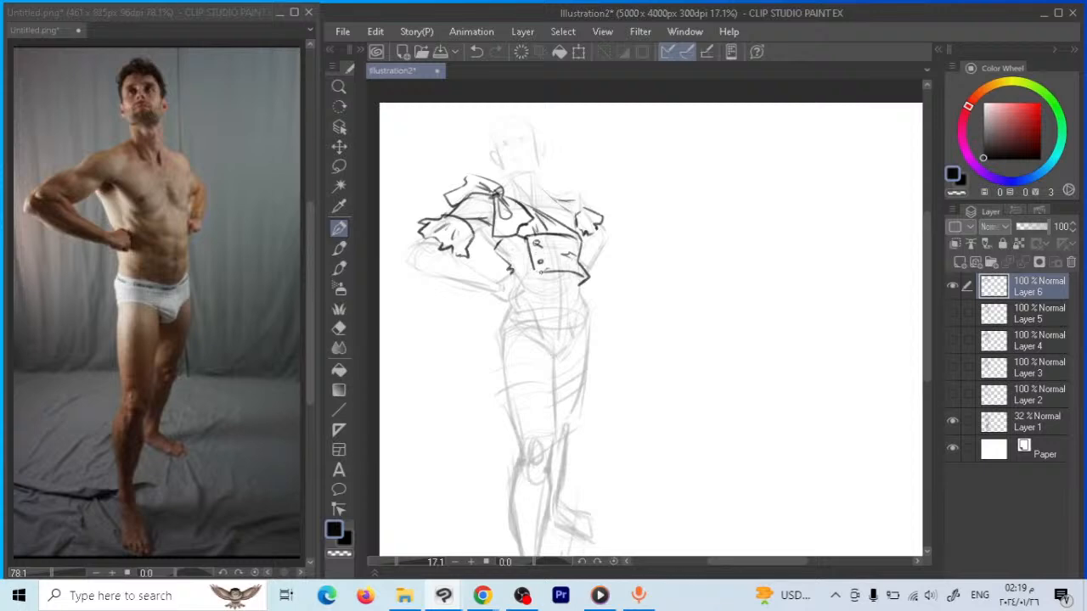
mouse_move(541, 274)
mouse_down()
mouse_move(518, 282)
mouse_move(532, 273)
mouse_move(508, 261)
mouse_up()
drag(577, 291, 566, 338)
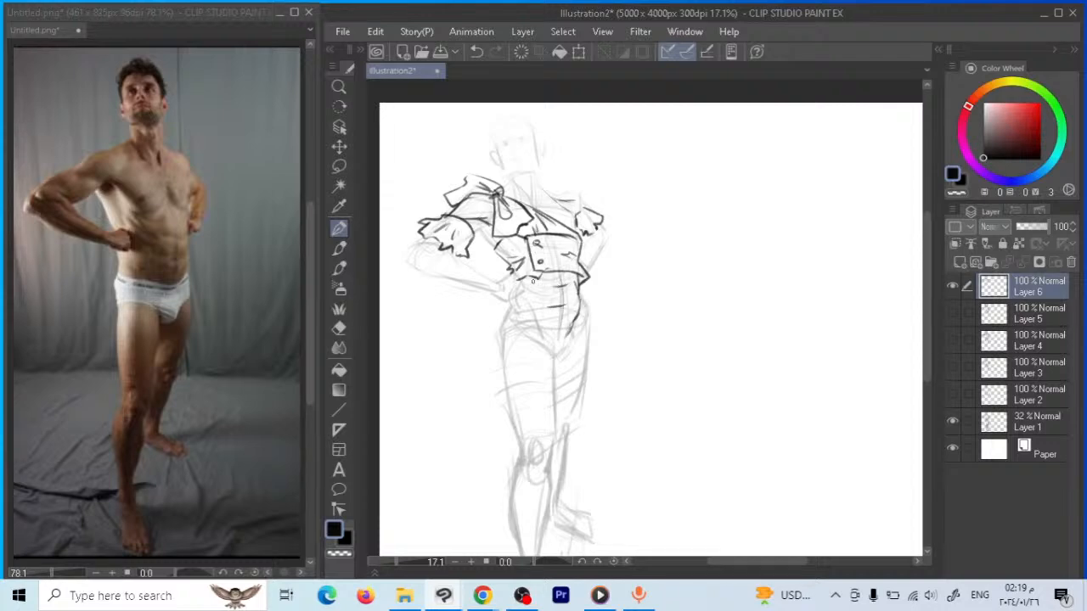
mouse_move(508, 304)
mouse_down()
mouse_move(503, 323)
mouse_move(559, 335)
mouse_up()
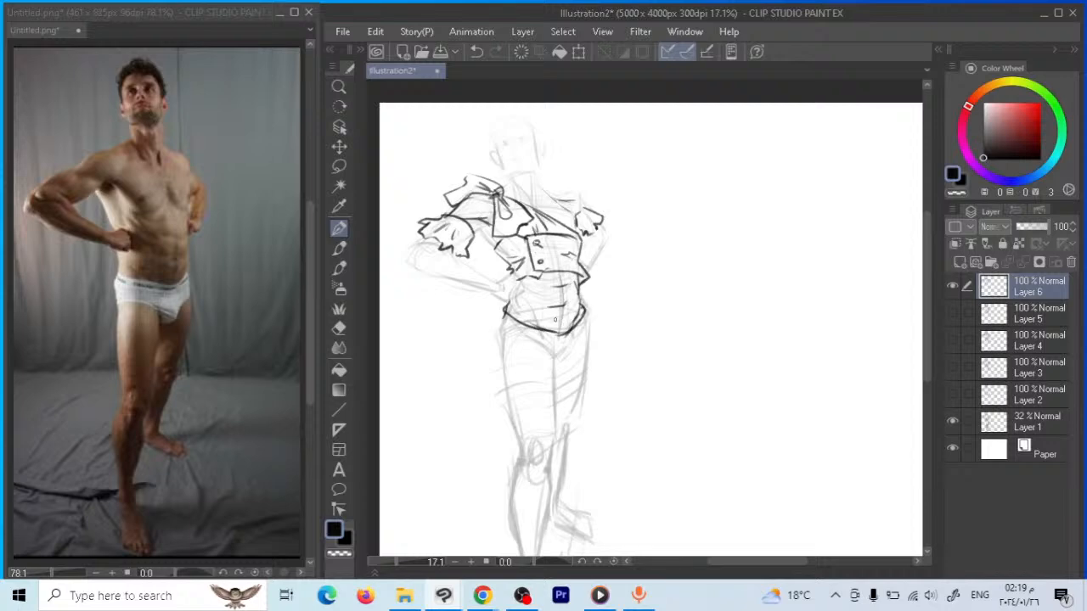
Draw the skirt's slanted opening and outer edge over the near thigh, with a hanging bow at the hip
drag(549, 350, 498, 416)
mouse_move(500, 324)
mouse_down()
mouse_move(476, 435)
mouse_move(488, 429)
mouse_up()
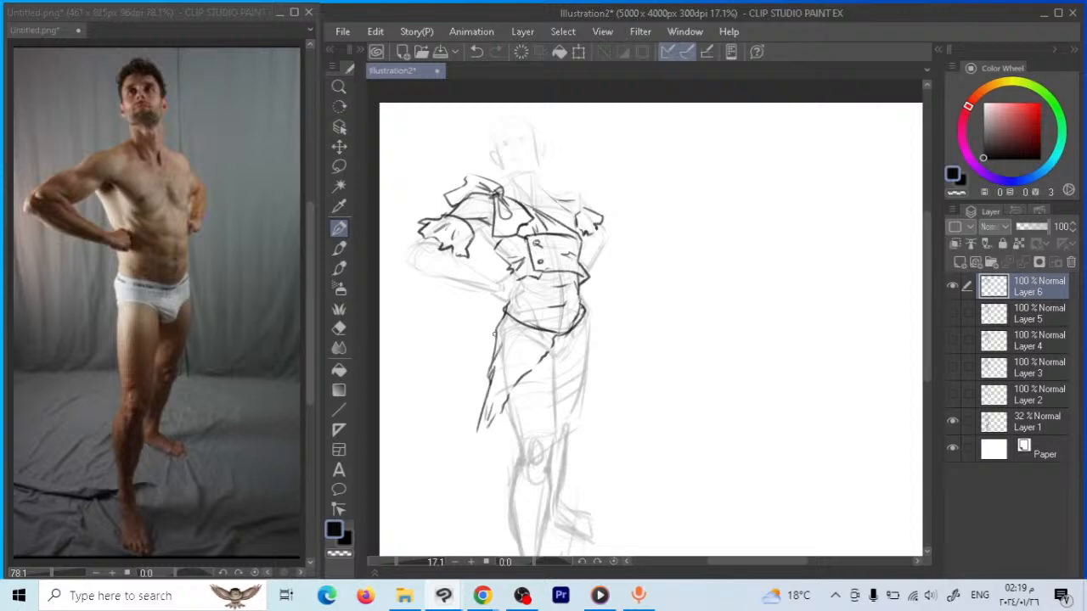
mouse_move(503, 308)
mouse_down()
mouse_move(466, 355)
mouse_move(468, 374)
mouse_move(495, 365)
mouse_move(488, 350)
mouse_move(492, 361)
mouse_up()
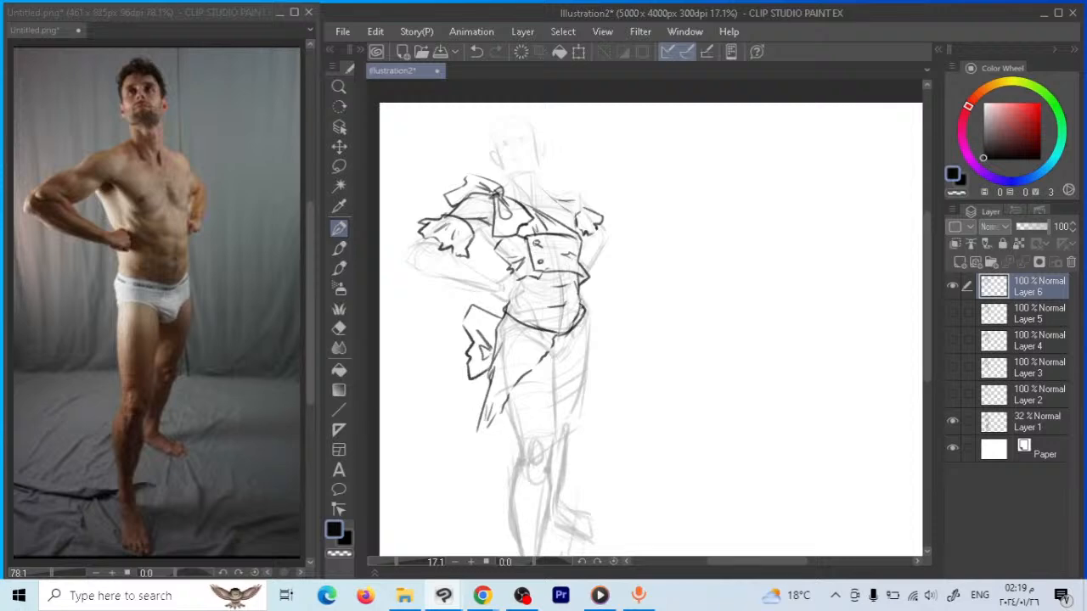
mouse_move(502, 321)
mouse_down()
mouse_move(488, 304)
mouse_move(511, 294)
mouse_move(490, 310)
mouse_move(501, 319)
mouse_up()
key(ctrl+z)
Draw the skirt's edges down the far thigh and add fold lines below the waistband
mouse_move(586, 308)
mouse_down()
mouse_move(585, 328)
mouse_move(571, 335)
mouse_move(589, 372)
mouse_up()
mouse_move(587, 318)
mouse_down()
mouse_move(595, 416)
mouse_move(579, 400)
mouse_up()
mouse_move(590, 386)
mouse_down()
mouse_move(595, 404)
mouse_move(591, 379)
mouse_up()
key(ctrl+z)
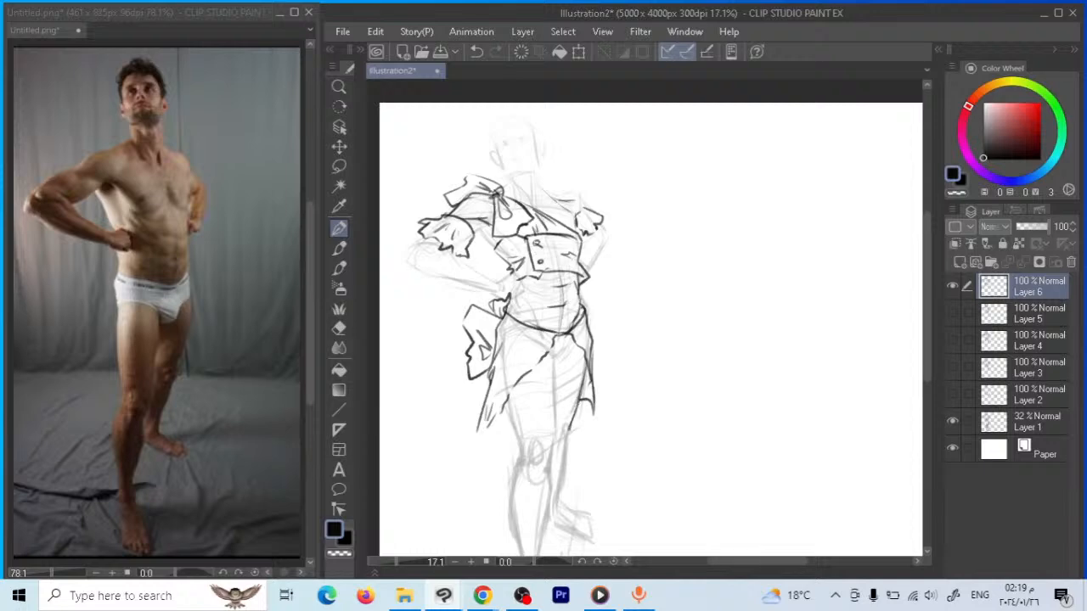
mouse_move(557, 337)
mouse_down()
mouse_move(534, 366)
mouse_move(507, 328)
mouse_move(504, 369)
mouse_up()
Toggle the construction sketch on Layer 1 off and on to check the outfit, leave it shown and add a small stroke near the waist
click(955, 419)
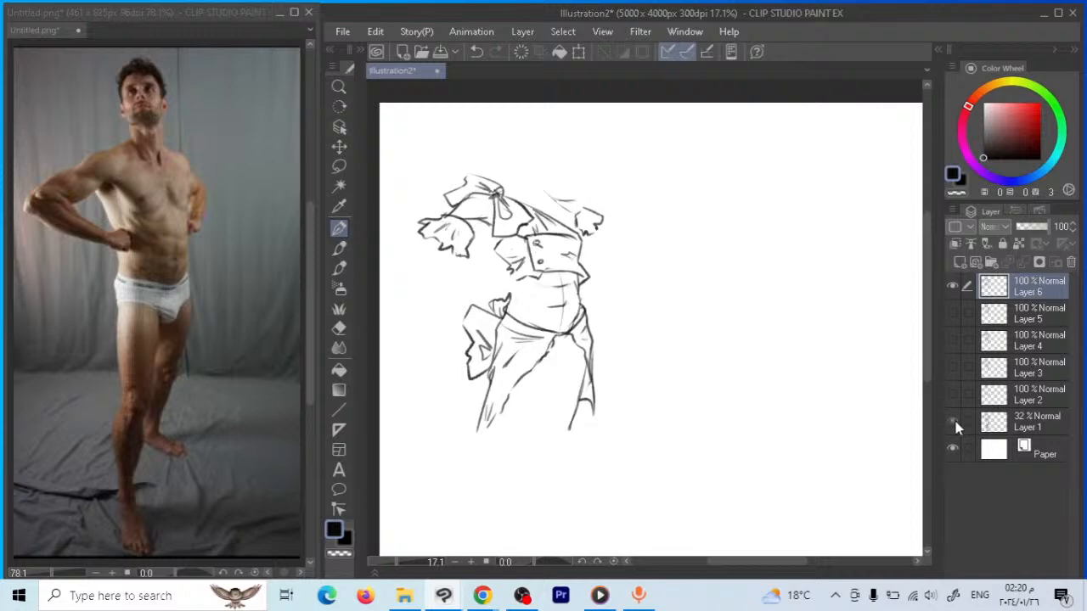
click(955, 424)
click(954, 426)
click(955, 425)
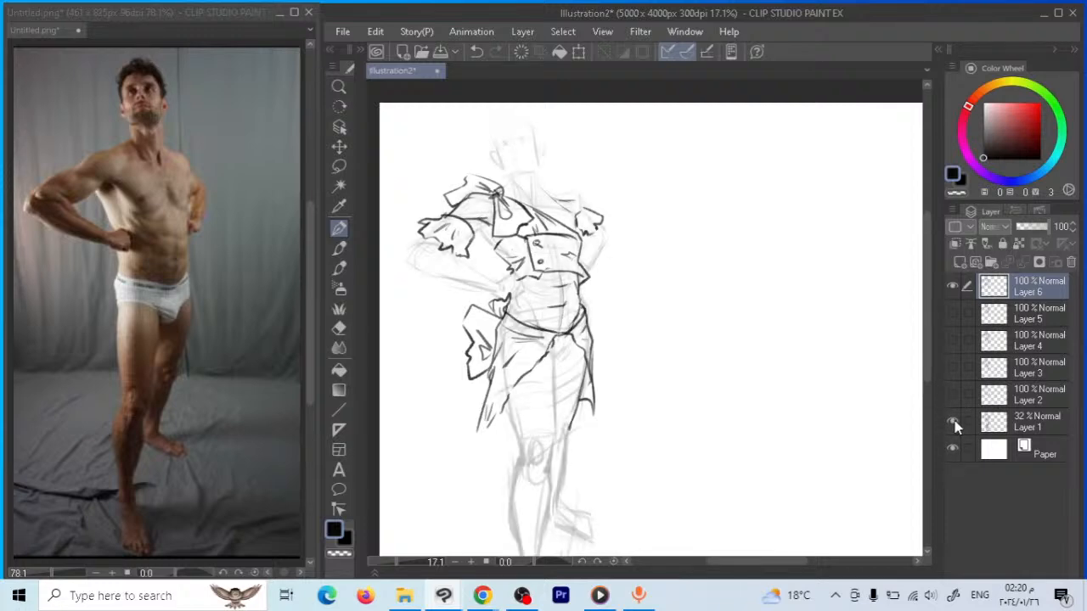
drag(548, 330, 523, 300)
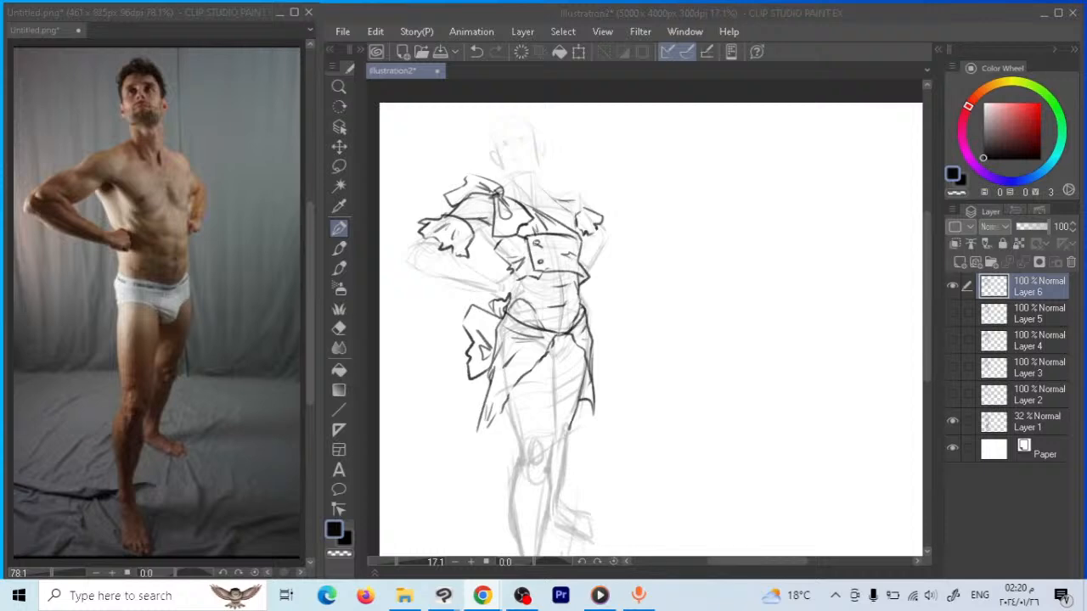
Hide the bow-and-vest drawing, make Layer 1 the active layer and set its opacity to 100
click(1010, 423)
click(952, 285)
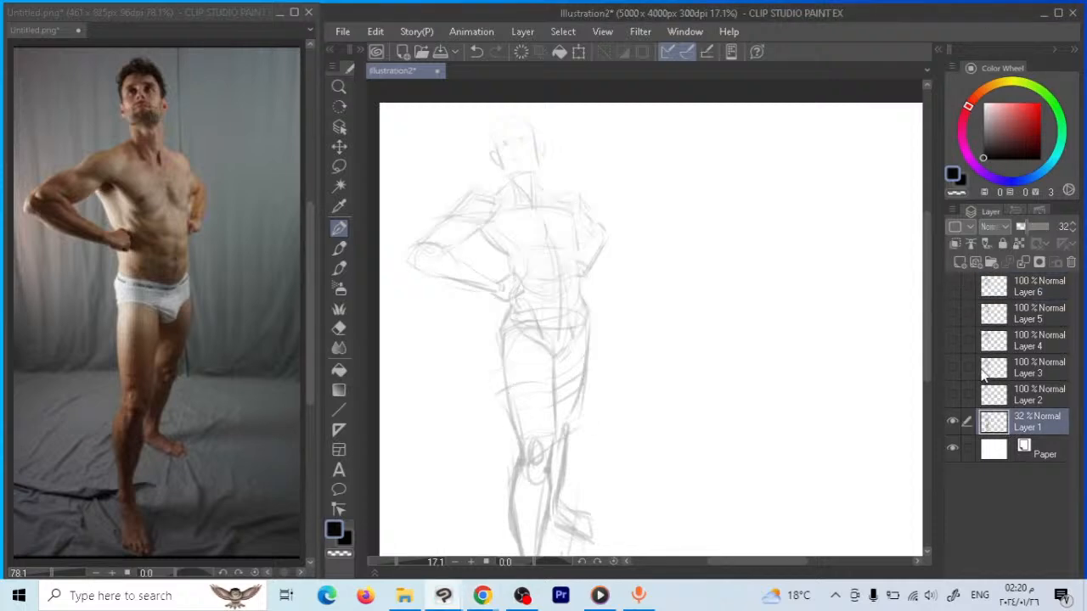
click(1051, 227)
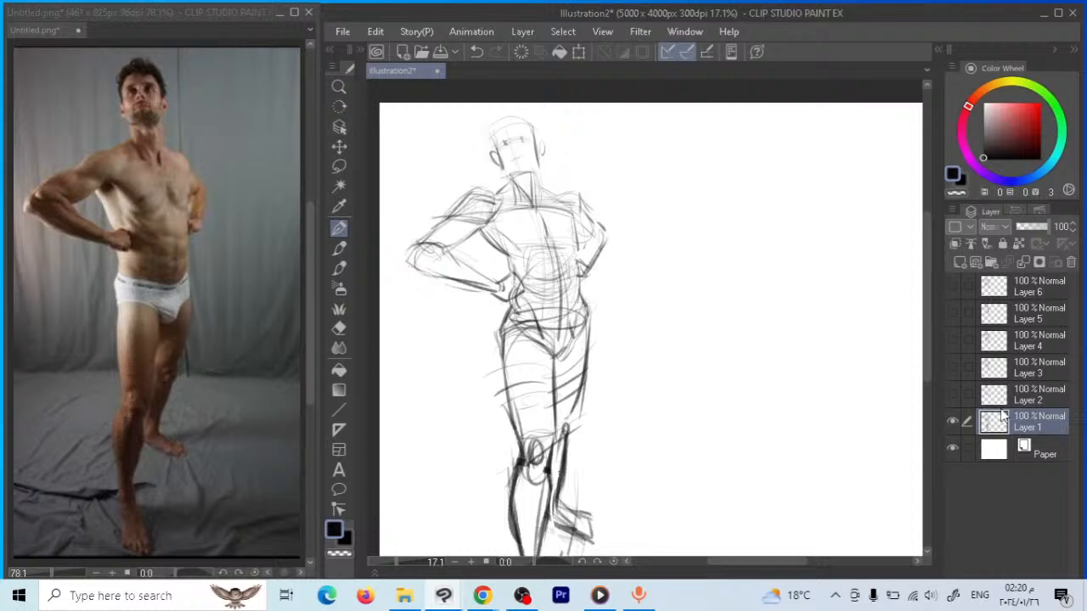
key(slash)
scroll(543, 272, down, 2)
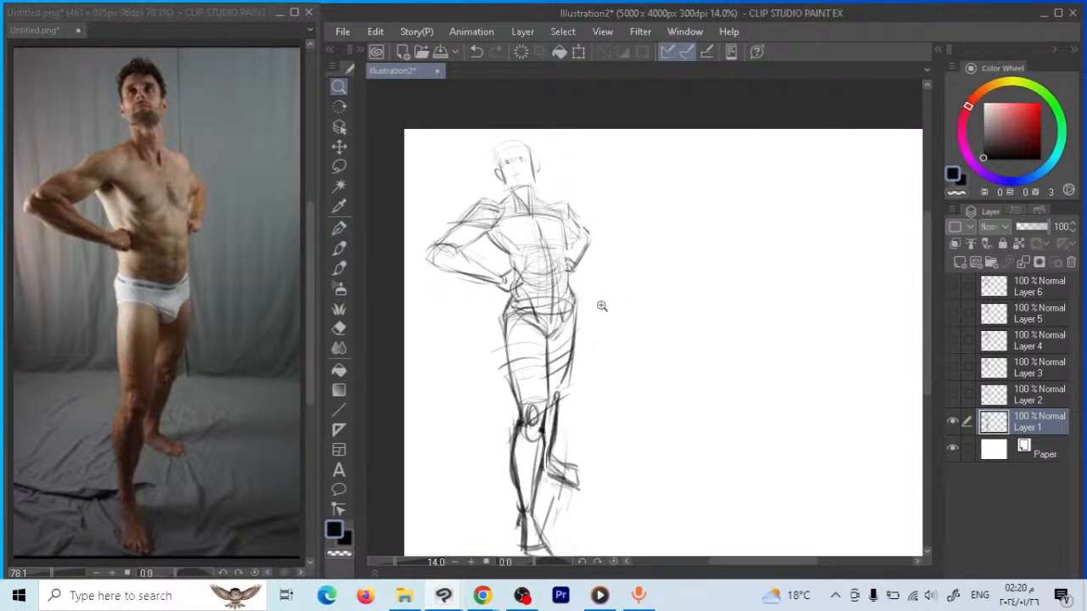
scroll(607, 280, down, 2)
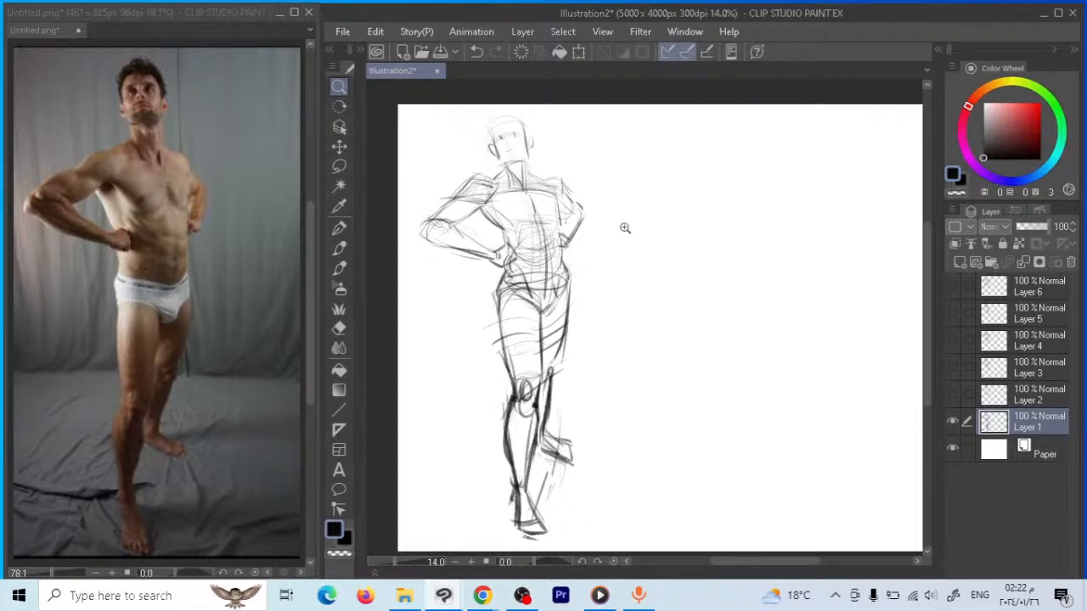
drag(1032, 229, 1058, 231)
Sketch a box beside the figure with a shaded top strip, circled upper corners and an arrow pointing at it from above
click(341, 227)
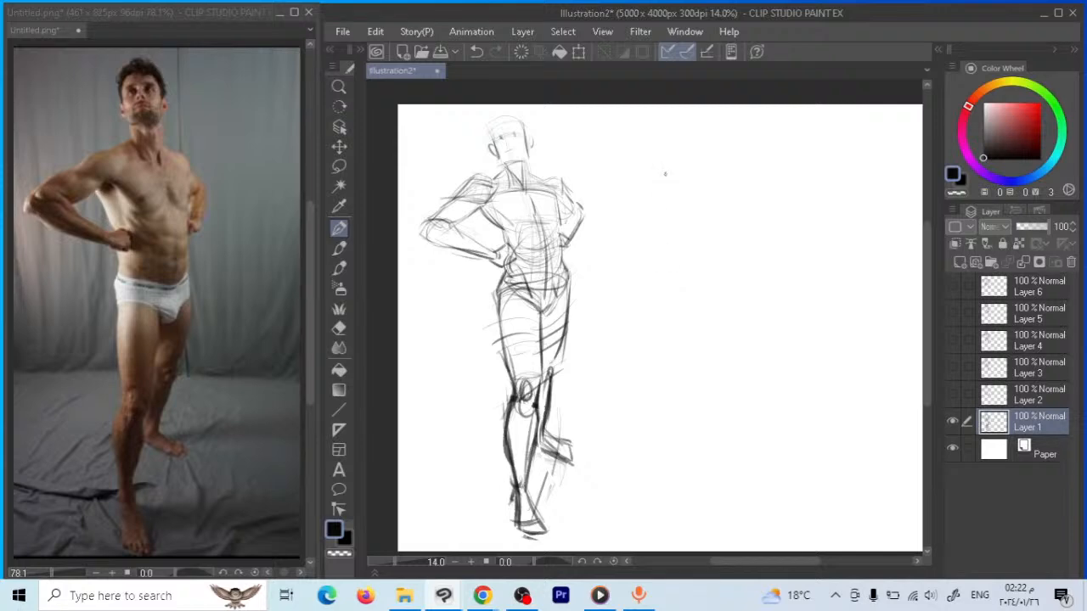
mouse_move(616, 168)
mouse_down()
mouse_move(698, 163)
mouse_move(599, 160)
mouse_move(698, 163)
mouse_move(705, 243)
mouse_up()
drag(698, 170, 707, 244)
mouse_move(700, 201)
mouse_down()
mouse_move(701, 217)
mouse_move(630, 234)
mouse_up()
mouse_move(627, 174)
mouse_down()
mouse_move(630, 241)
mouse_move(613, 224)
mouse_move(644, 250)
mouse_move(707, 243)
mouse_up()
mouse_move(691, 160)
mouse_down()
mouse_move(698, 168)
mouse_move(617, 175)
mouse_move(685, 172)
mouse_move(625, 161)
mouse_move(627, 172)
mouse_move(685, 157)
mouse_move(595, 174)
mouse_move(701, 172)
mouse_up()
drag(664, 175, 675, 250)
mouse_move(720, 106)
mouse_down()
mouse_move(697, 143)
mouse_move(707, 139)
mouse_up()
mouse_move(701, 116)
mouse_down()
mouse_move(691, 146)
mouse_move(717, 134)
mouse_up()
mouse_move(718, 113)
mouse_down()
mouse_move(690, 144)
mouse_move(698, 136)
mouse_up()
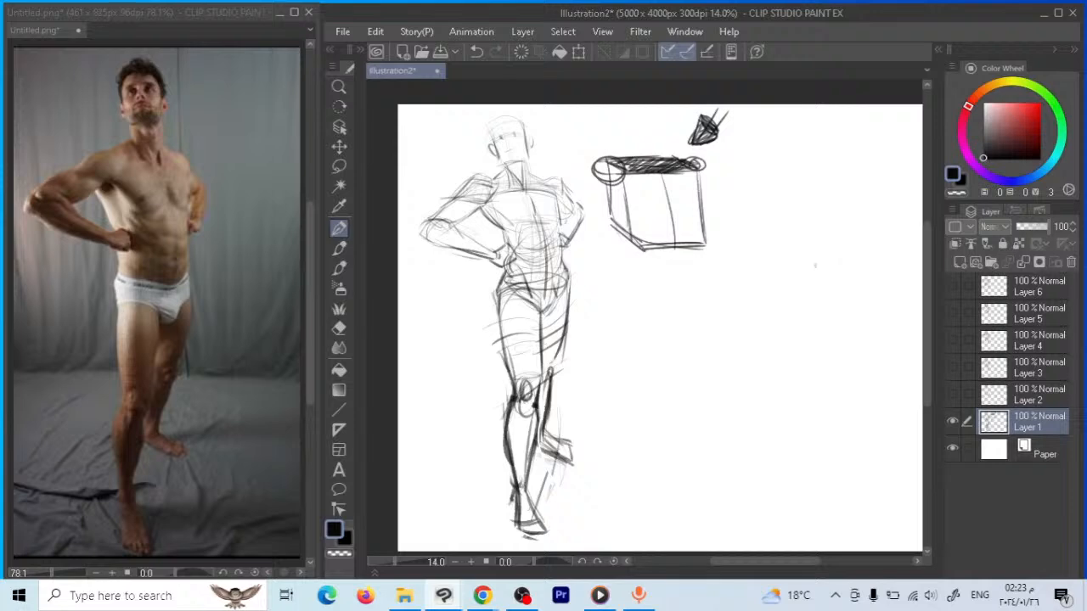
Sketch an upright oval with curved contour lines below it and arcs above it, the highest ending in an arrow
mouse_move(768, 213)
mouse_down()
mouse_move(817, 255)
mouse_move(792, 299)
mouse_up()
mouse_move(839, 244)
mouse_down()
mouse_move(812, 274)
mouse_move(748, 255)
mouse_up()
mouse_move(848, 264)
mouse_down()
mouse_move(802, 302)
mouse_move(756, 293)
mouse_up()
mouse_move(860, 210)
mouse_down()
mouse_move(744, 211)
mouse_move(727, 224)
mouse_up()
mouse_move(842, 156)
mouse_down()
mouse_move(779, 159)
mouse_move(752, 178)
mouse_up()
Sketch an egg shape below the box with a dark opening at its base, wrapping contour lines and an arrow pointing at it
mouse_move(649, 304)
mouse_down()
mouse_move(659, 273)
mouse_move(716, 333)
mouse_up()
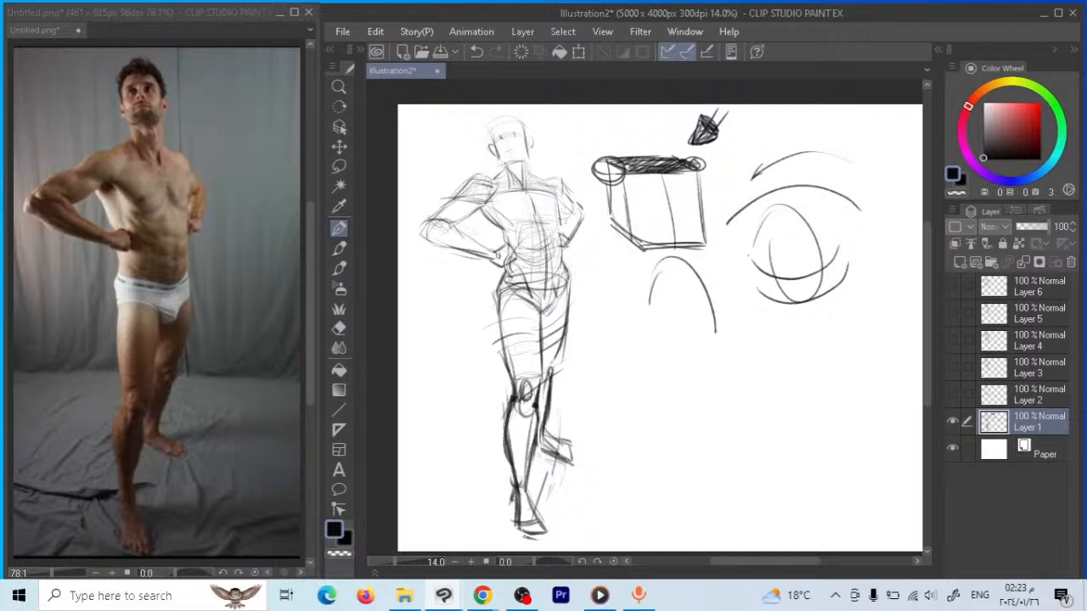
drag(649, 306, 716, 332)
mouse_move(670, 261)
mouse_down()
mouse_move(695, 331)
mouse_move(715, 338)
mouse_move(695, 321)
mouse_up()
mouse_move(701, 324)
mouse_down()
mouse_move(716, 331)
mouse_move(668, 348)
mouse_move(754, 371)
mouse_move(739, 360)
mouse_up()
mouse_move(737, 348)
mouse_down()
mouse_move(724, 350)
mouse_move(739, 364)
mouse_up()
mouse_move(708, 292)
mouse_down()
mouse_move(738, 316)
mouse_move(634, 320)
mouse_move(738, 283)
mouse_up()
drag(650, 286, 727, 282)
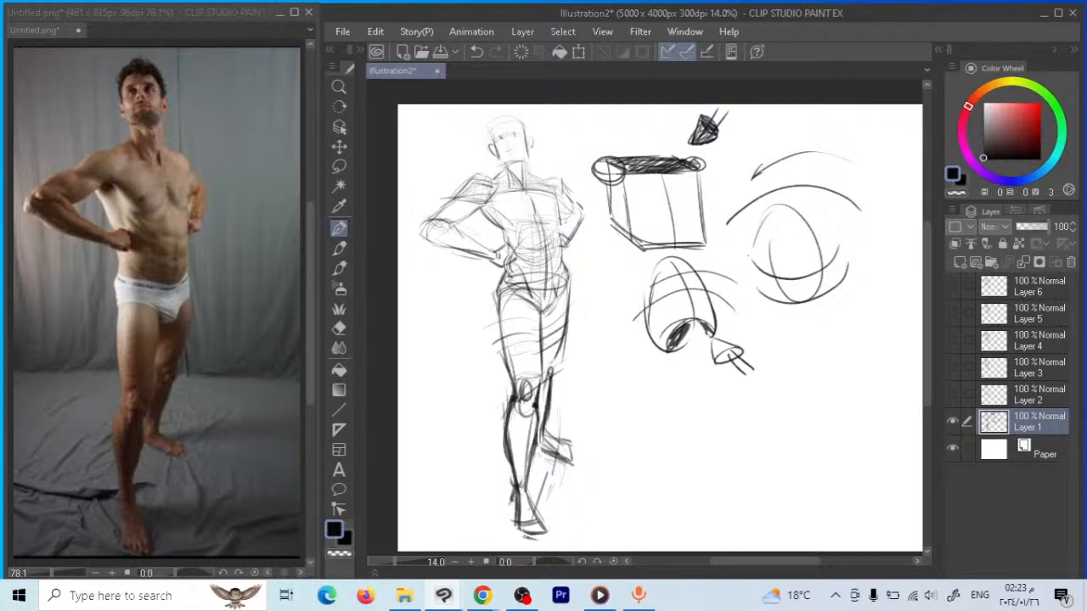
Sketch a tilted egg shape beneath the previous one with a dark arched form in its lower part
mouse_move(656, 430)
mouse_down()
mouse_move(668, 404)
mouse_move(722, 477)
mouse_up()
mouse_move(666, 397)
mouse_down()
mouse_move(680, 470)
mouse_move(736, 452)
mouse_up()
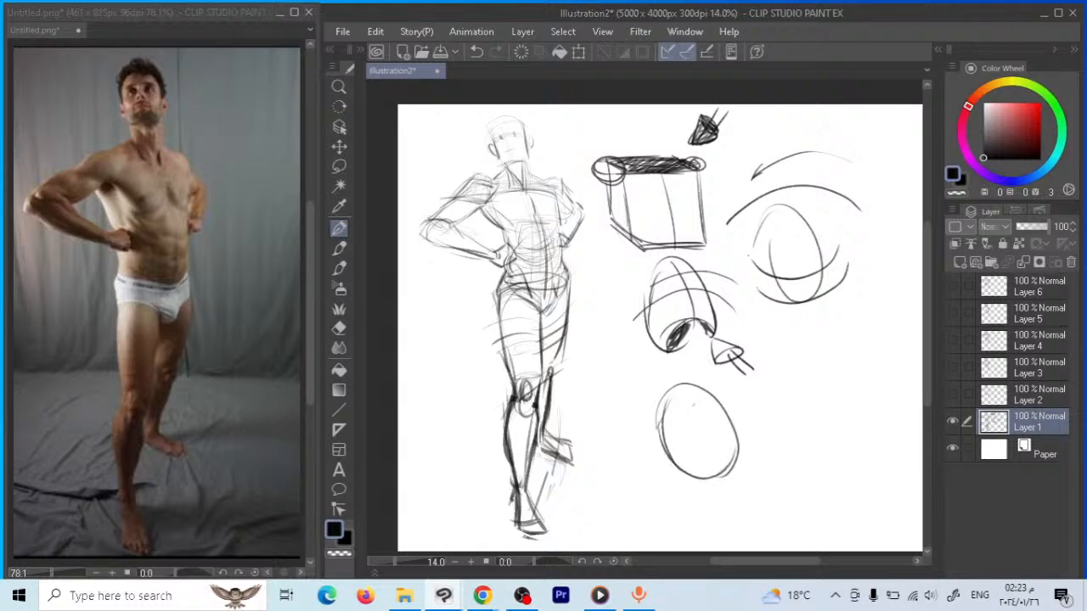
drag(694, 396, 720, 459)
mouse_move(691, 473)
mouse_down()
mouse_move(735, 450)
mouse_move(688, 473)
mouse_up()
mouse_move(718, 438)
mouse_down()
mouse_move(736, 449)
mouse_move(711, 439)
mouse_move(674, 466)
mouse_up()
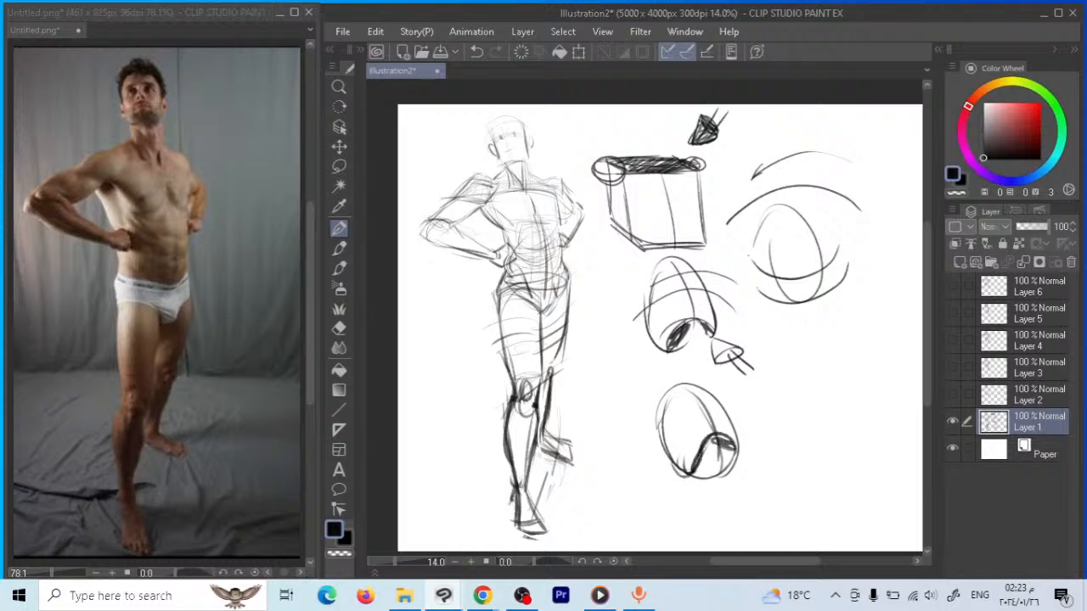
Sketch a second egg shape beside the tilted one with curved guidelines, simple facial features and an arrow aimed at it
mouse_move(788, 362)
mouse_down()
mouse_move(830, 369)
mouse_move(849, 434)
mouse_move(828, 448)
mouse_move(785, 388)
mouse_move(792, 425)
mouse_move(853, 426)
mouse_up()
drag(850, 319, 844, 346)
drag(835, 338, 847, 343)
drag(853, 393, 831, 399)
mouse_move(811, 364)
mouse_down()
mouse_move(826, 399)
mouse_move(801, 409)
mouse_move(837, 395)
mouse_move(832, 415)
mouse_move(809, 423)
mouse_move(849, 409)
mouse_move(821, 444)
mouse_move(831, 440)
mouse_up()
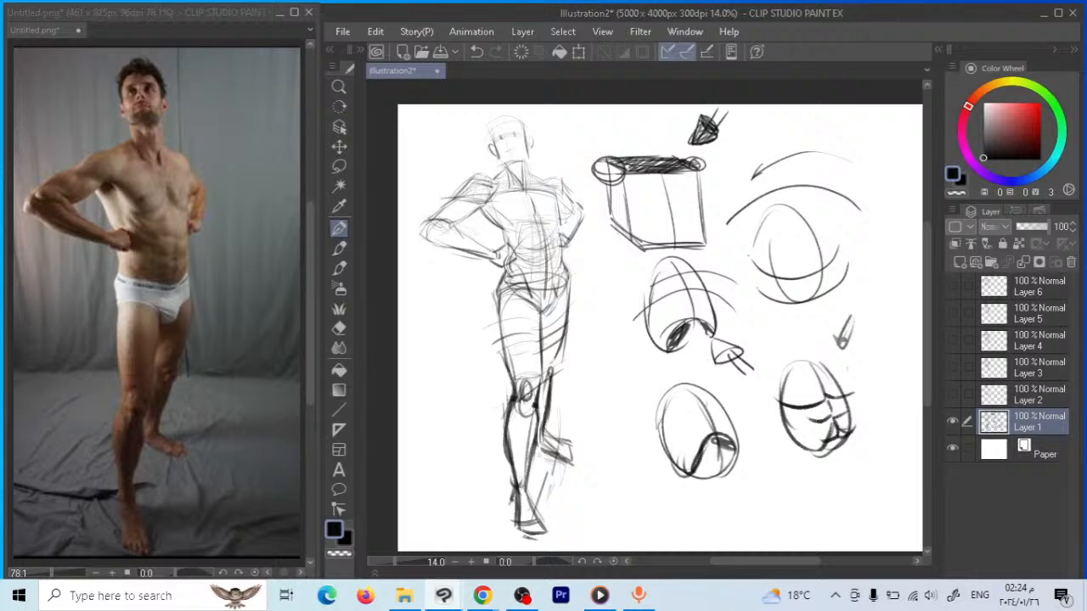
Wrap bold curved contour bands around the tilted egg shape and add angular lines over its upper part
mouse_move(734, 416)
mouse_down()
mouse_move(681, 423)
mouse_move(660, 438)
mouse_up()
mouse_move(705, 406)
mouse_down()
mouse_move(696, 418)
mouse_move(680, 389)
mouse_move(646, 394)
mouse_move(661, 432)
mouse_move(637, 405)
mouse_up()
mouse_move(712, 384)
mouse_down()
mouse_move(688, 394)
mouse_move(730, 402)
mouse_move(726, 414)
mouse_move(744, 419)
mouse_move(695, 416)
mouse_move(643, 453)
mouse_up()
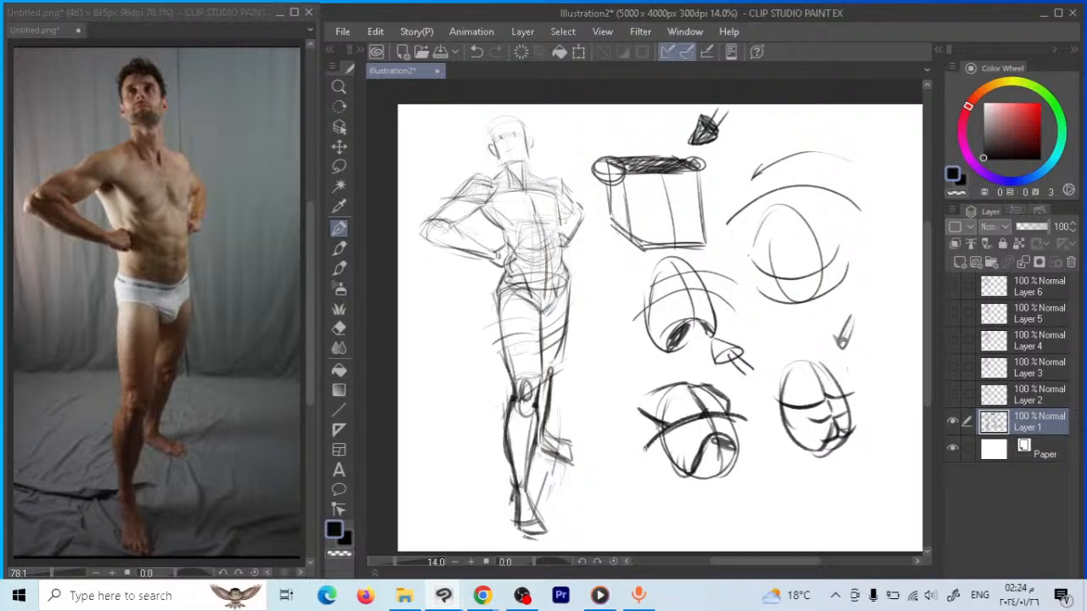
drag(751, 426, 666, 450)
mouse_move(751, 440)
mouse_down()
mouse_move(679, 468)
mouse_move(702, 469)
mouse_up()
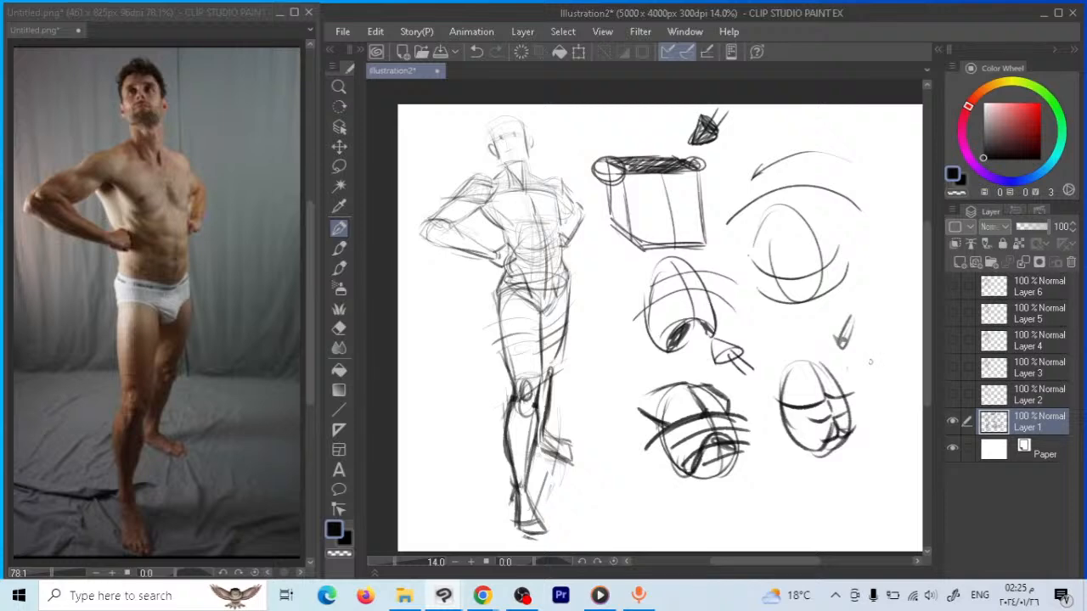
Lasso all the explanatory sketches beside the figure on Layer 1, delete them and clear the selection
click(951, 423)
click(952, 422)
click(339, 166)
mouse_move(584, 141)
mouse_down()
mouse_move(768, 518)
mouse_move(899, 266)
mouse_move(798, 100)
mouse_move(582, 136)
mouse_up()
key(Delete)
key(ctrl+d)
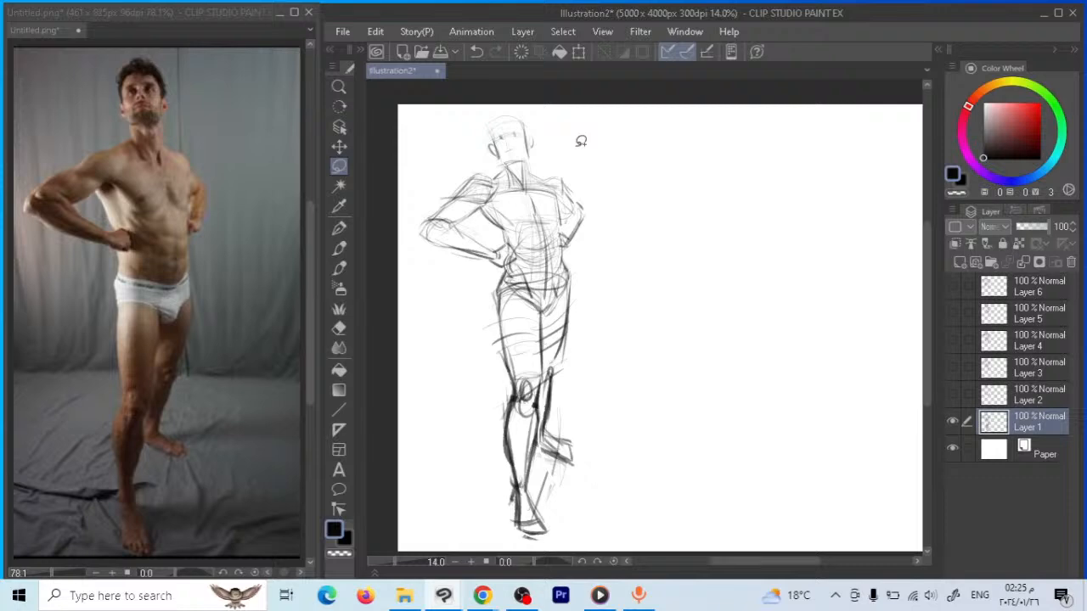
Sketch a tilted block head with curved brow and chin lines in black on Layer 1, beside the figure
click(339, 228)
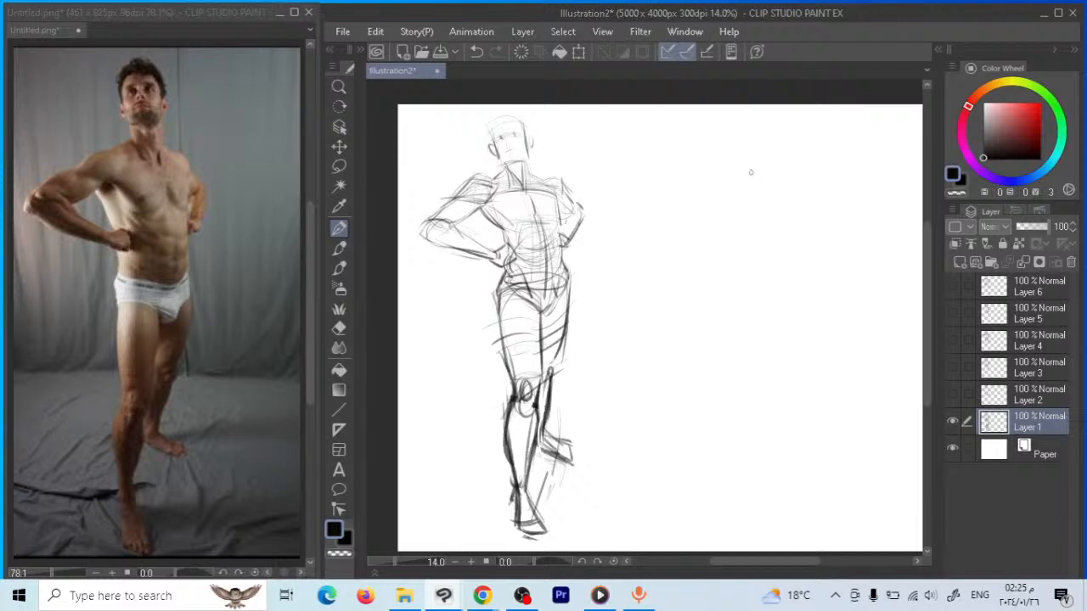
mouse_move(720, 116)
mouse_down()
mouse_move(676, 127)
mouse_move(688, 179)
mouse_up()
mouse_move(724, 113)
mouse_down()
mouse_move(739, 179)
mouse_move(689, 185)
mouse_move(697, 147)
mouse_move(759, 146)
mouse_up()
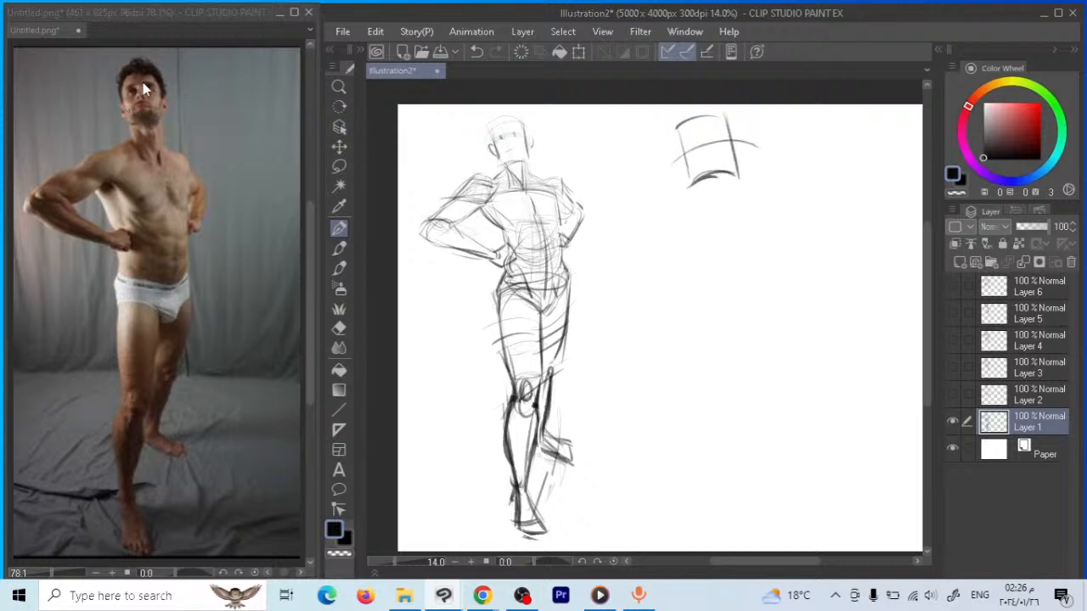
Add a new layer beneath the photo in the reference image and fill it with white
click(181, 106)
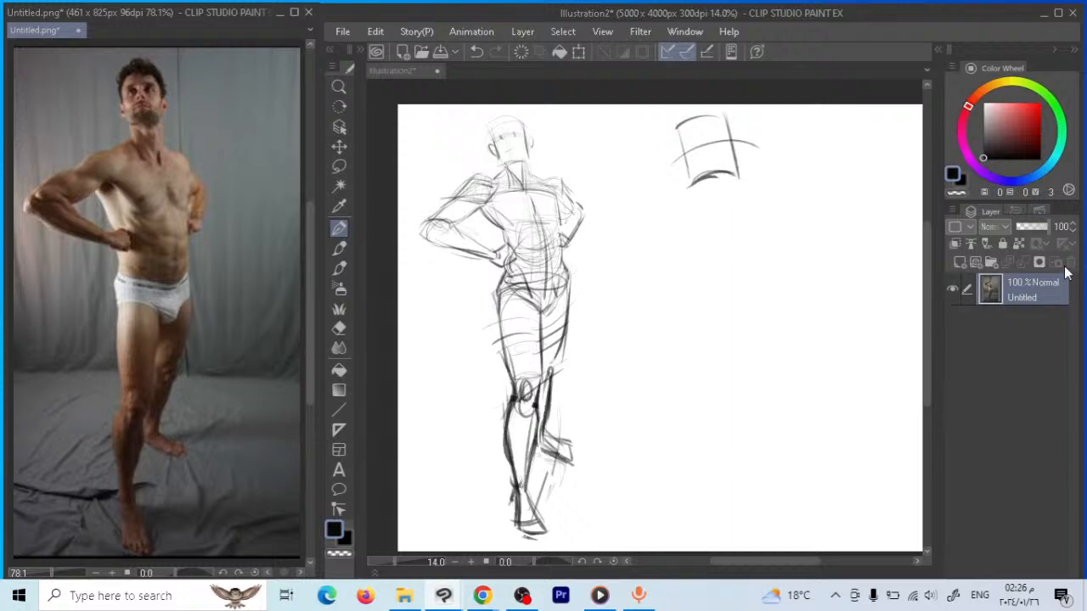
click(962, 265)
drag(1028, 293, 1027, 342)
key(x)
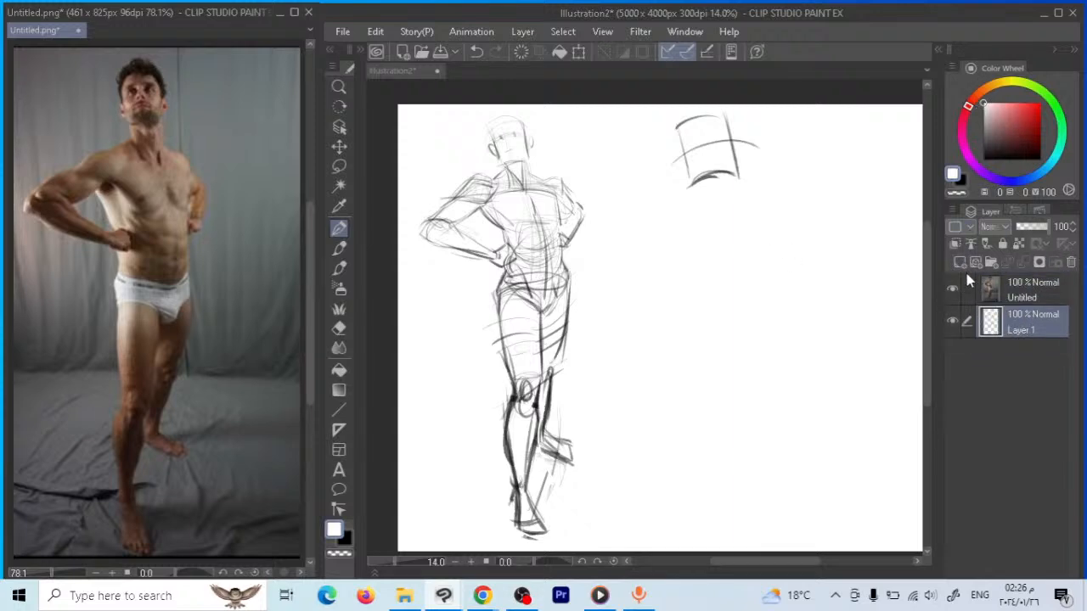
key(alt+Delete)
Lower the reference photo layer's opacity to 61% and add an empty layer above it
click(1011, 290)
drag(1032, 227, 1036, 226)
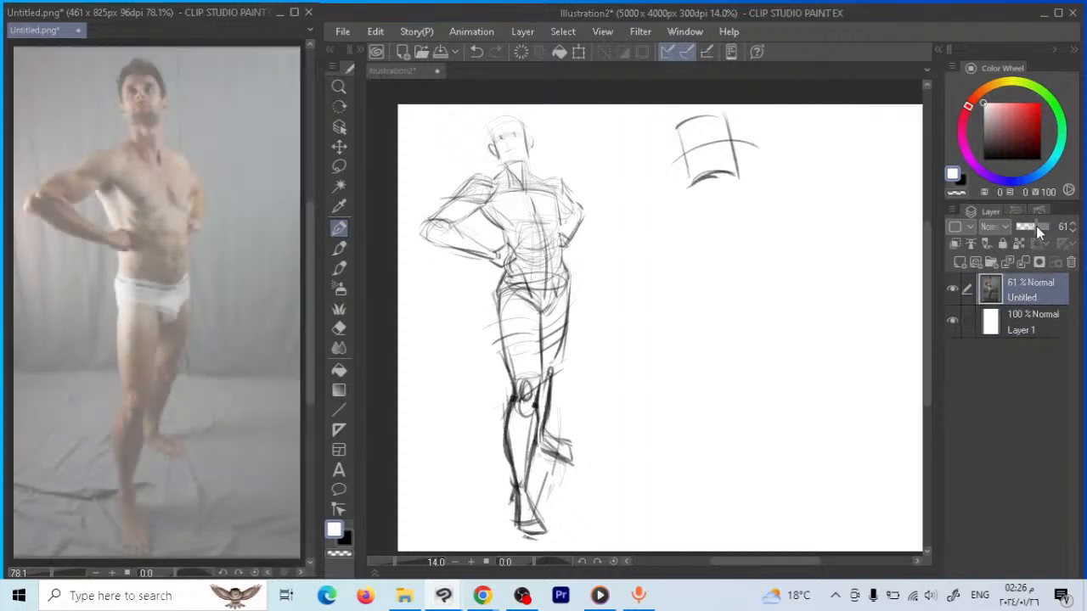
click(960, 263)
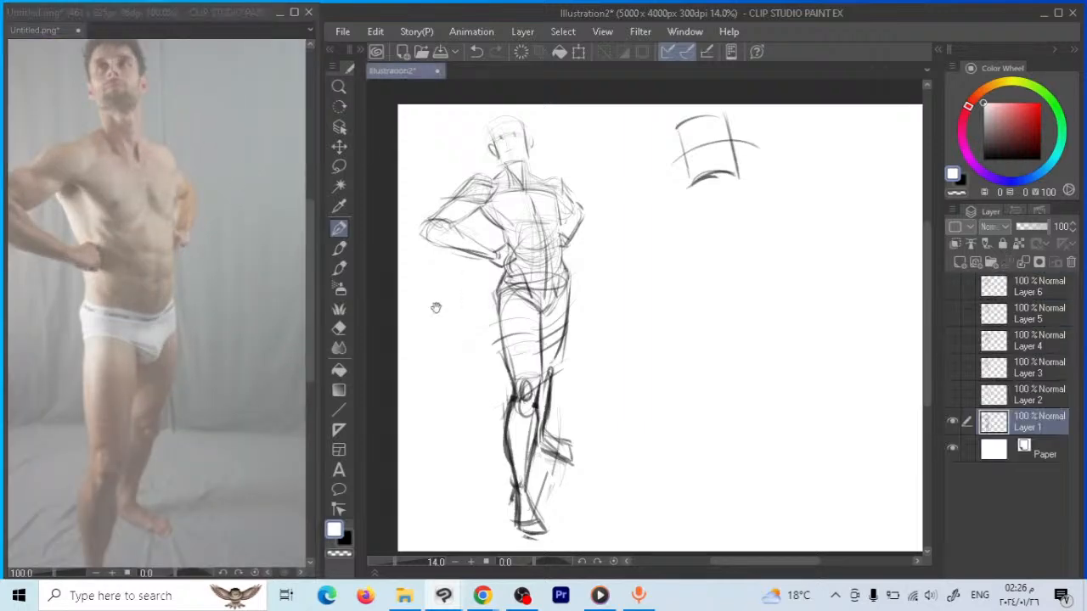
Draw a dark red arched line across the brow of the man in the reference photo
drag(436, 307, 445, 340)
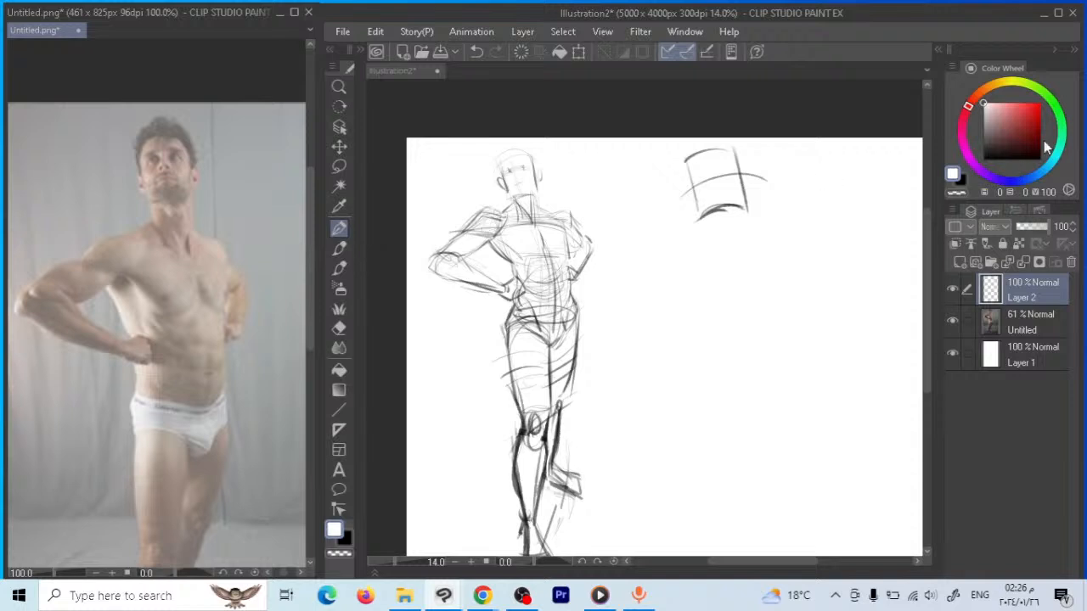
click(1040, 124)
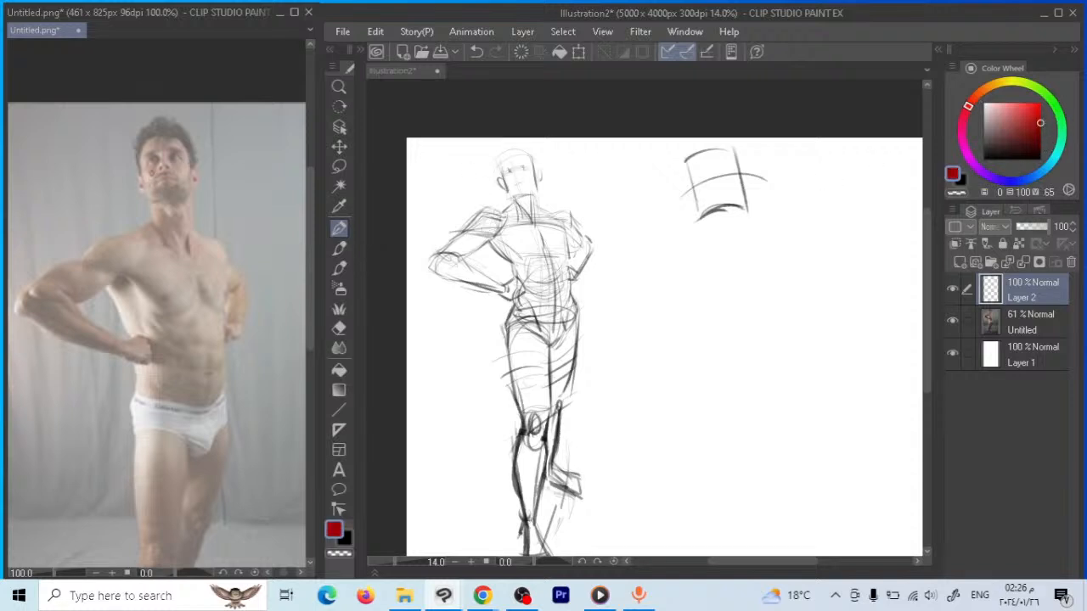
mouse_move(150, 153)
mouse_down()
mouse_move(140, 170)
mouse_move(156, 154)
mouse_move(194, 162)
mouse_up()
drag(192, 159, 200, 173)
Try straight tilted guidelines across the brow and eyes of the photo and undo them, keeping the arched brow line
drag(121, 163, 151, 156)
drag(124, 178, 207, 166)
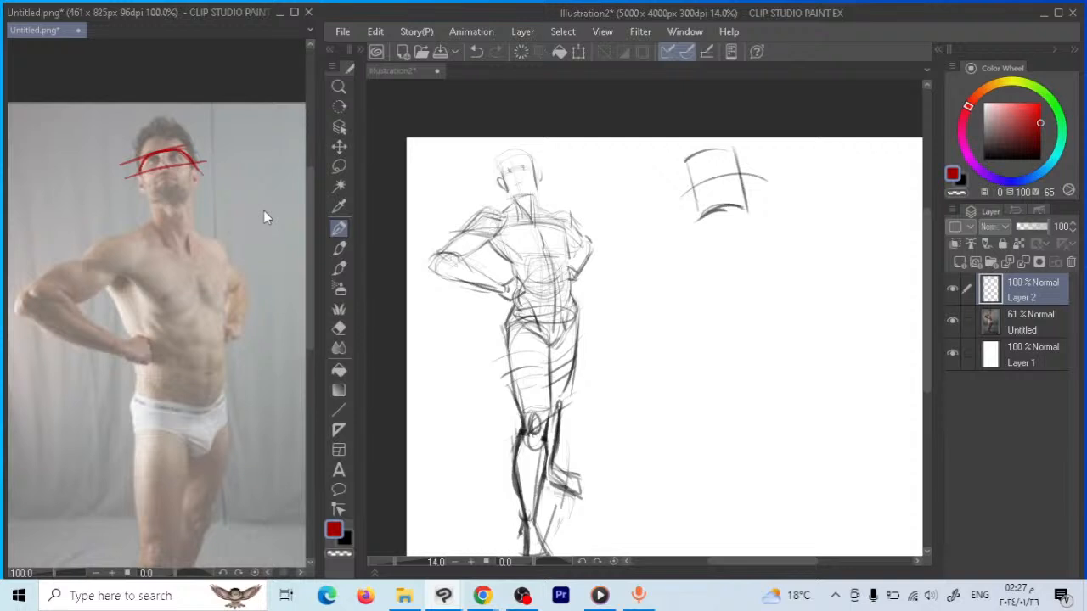
key(ctrl+z)
key(ctrl+z)
key(ctrl+z)
key(ctrl+z)
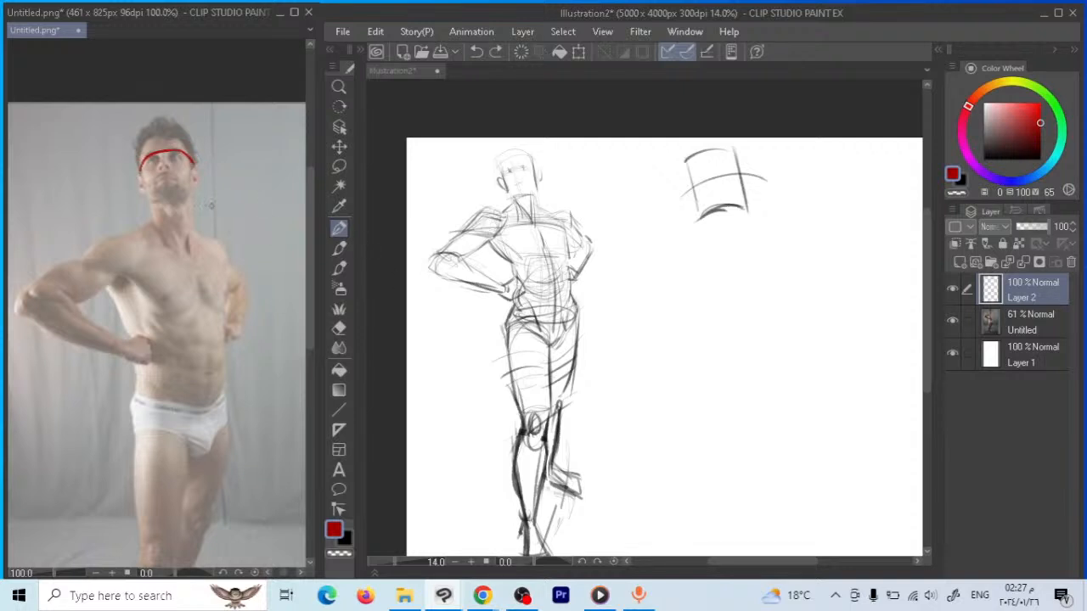
key(ctrl+y)
Add a red centre line and curved eye, mouth and chin lines to the block head sketch
click(705, 165)
mouse_move(714, 178)
mouse_down()
mouse_move(705, 148)
mouse_move(710, 206)
mouse_up()
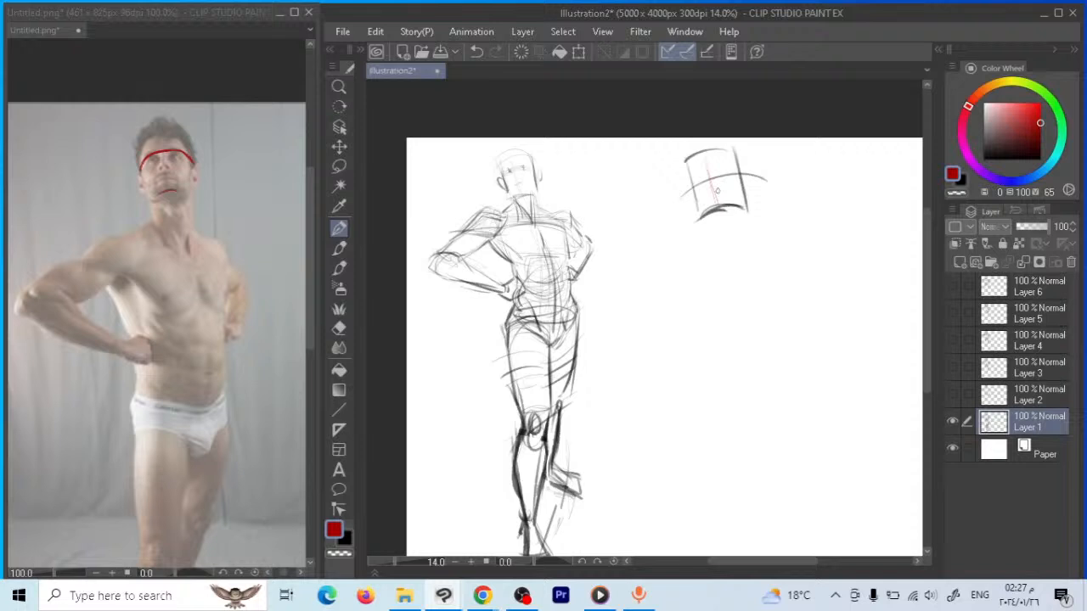
drag(701, 214, 746, 206)
mouse_move(712, 161)
mouse_down()
mouse_move(697, 163)
mouse_move(698, 176)
mouse_move(731, 164)
mouse_up()
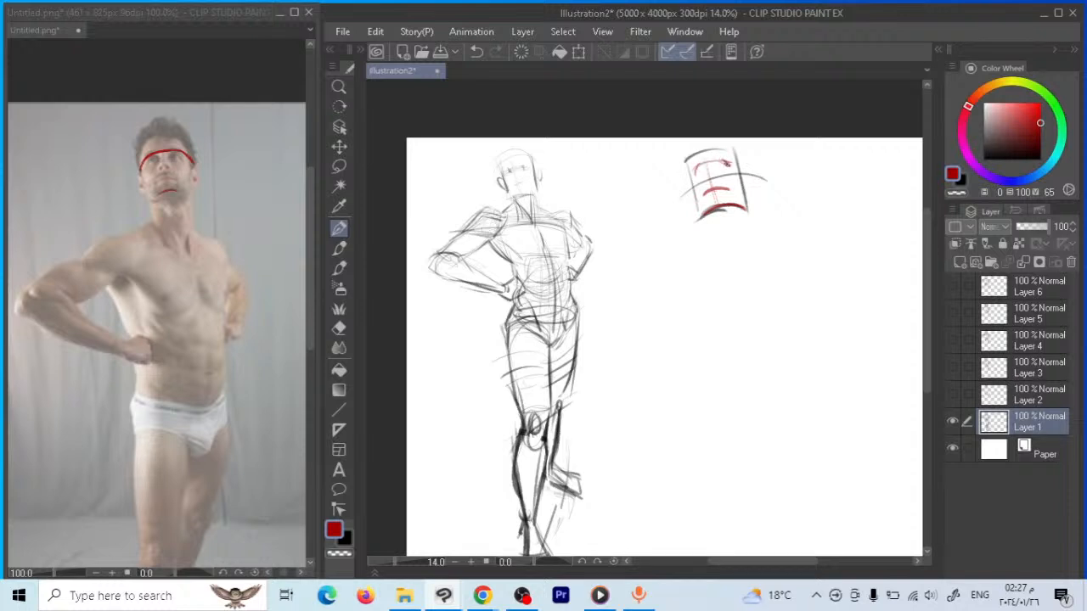
Draw the eyes, a triangular nose underside and both ears on the block head in red
mouse_move(695, 170)
mouse_down()
mouse_move(710, 171)
mouse_move(698, 175)
mouse_up()
drag(695, 173, 706, 171)
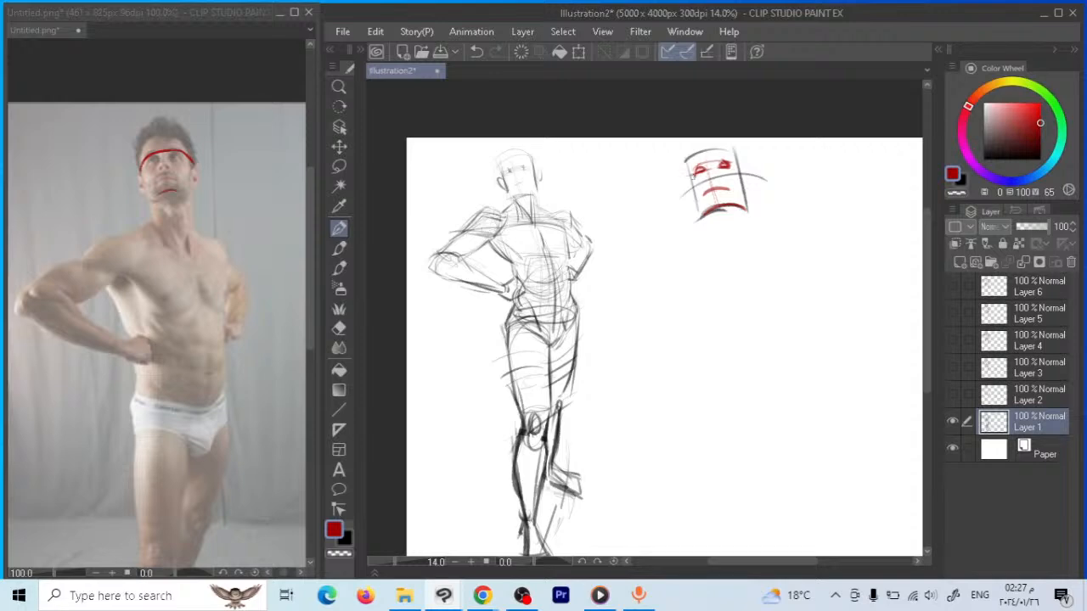
mouse_move(721, 167)
mouse_down()
mouse_move(754, 180)
mouse_move(744, 192)
mouse_up()
mouse_move(693, 189)
mouse_down()
mouse_move(698, 206)
mouse_move(722, 183)
mouse_move(710, 182)
mouse_move(722, 183)
mouse_up()
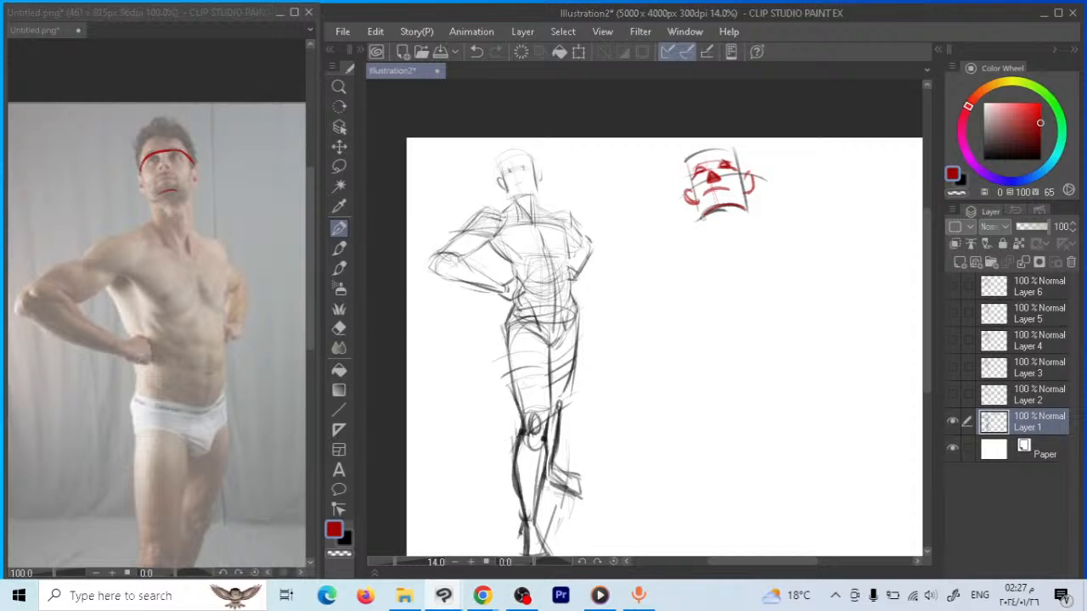
Draw the neck below the head, shade the underside of the chin and reinforce the curved top of the head
mouse_move(702, 217)
mouse_down()
mouse_move(749, 213)
mouse_move(724, 239)
mouse_move(738, 229)
mouse_move(714, 211)
mouse_move(741, 234)
mouse_move(723, 238)
mouse_move(741, 235)
mouse_move(724, 238)
mouse_move(742, 235)
mouse_move(726, 248)
mouse_move(704, 223)
mouse_move(715, 252)
mouse_up()
drag(739, 211, 754, 244)
mouse_move(688, 170)
mouse_down()
mouse_move(693, 195)
mouse_move(700, 151)
mouse_move(731, 150)
mouse_move(733, 160)
mouse_up()
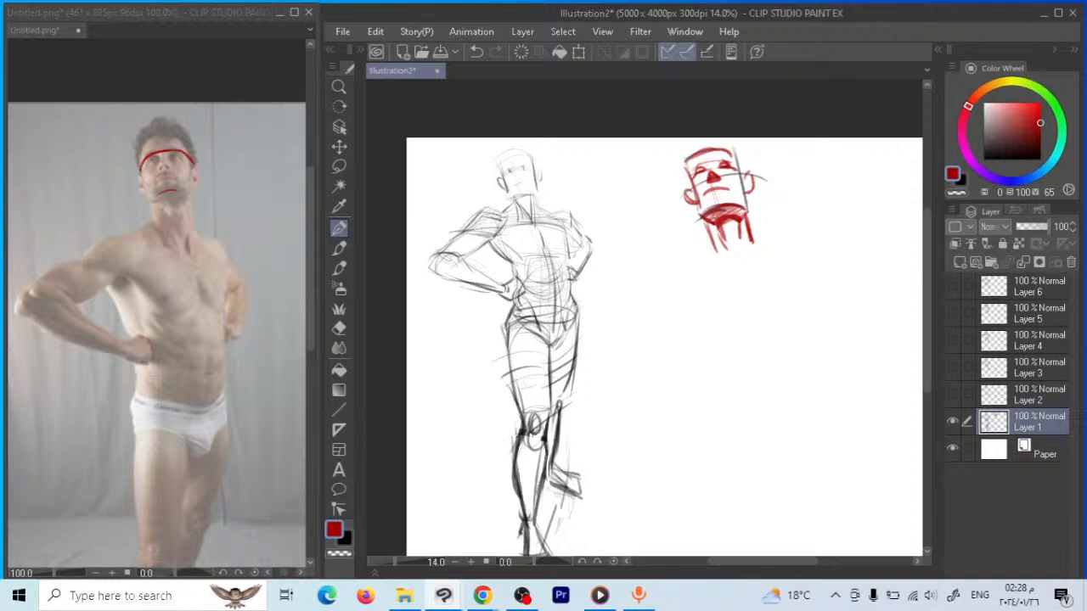
Sketch a red egg-shaped ribcage below the head with a dark neck opening, then add neck and collarbone lines
mouse_move(754, 286)
mouse_down()
mouse_move(706, 277)
mouse_move(706, 383)
mouse_up()
mouse_move(702, 271)
mouse_down()
mouse_move(776, 270)
mouse_move(765, 391)
mouse_up()
drag(695, 374, 811, 384)
mouse_move(785, 292)
mouse_down()
mouse_move(805, 396)
mouse_move(791, 286)
mouse_up()
mouse_move(729, 264)
mouse_down()
mouse_move(761, 281)
mouse_move(715, 270)
mouse_move(741, 265)
mouse_move(751, 277)
mouse_move(727, 270)
mouse_move(752, 268)
mouse_move(718, 280)
mouse_move(748, 268)
mouse_move(724, 263)
mouse_move(709, 276)
mouse_up()
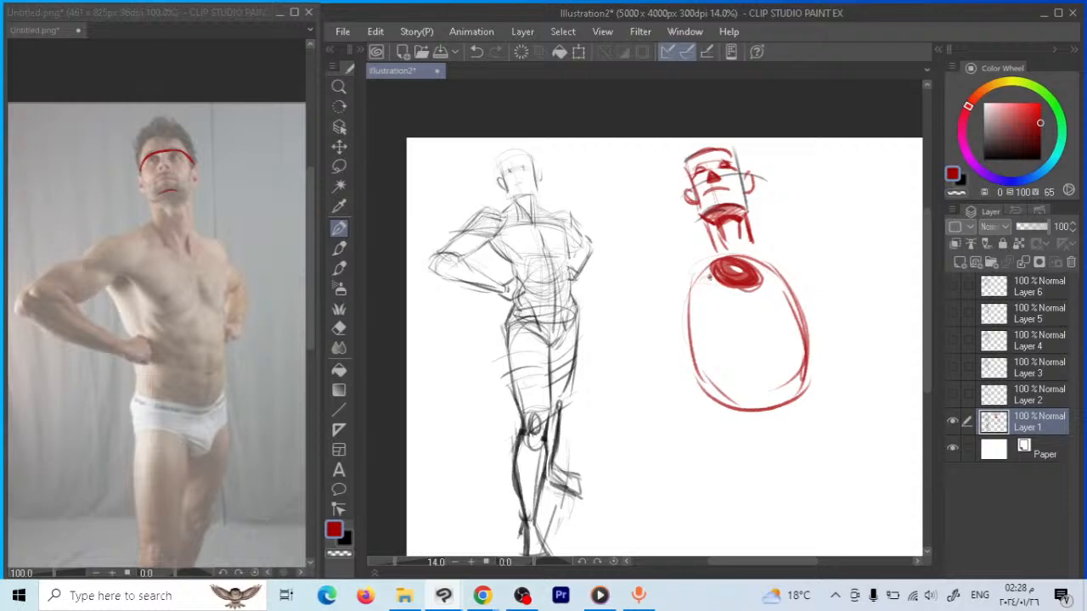
drag(749, 234, 755, 282)
mouse_move(712, 246)
mouse_down()
mouse_move(704, 278)
mouse_move(741, 280)
mouse_move(742, 294)
mouse_move(778, 272)
mouse_move(730, 294)
mouse_move(688, 285)
mouse_up()
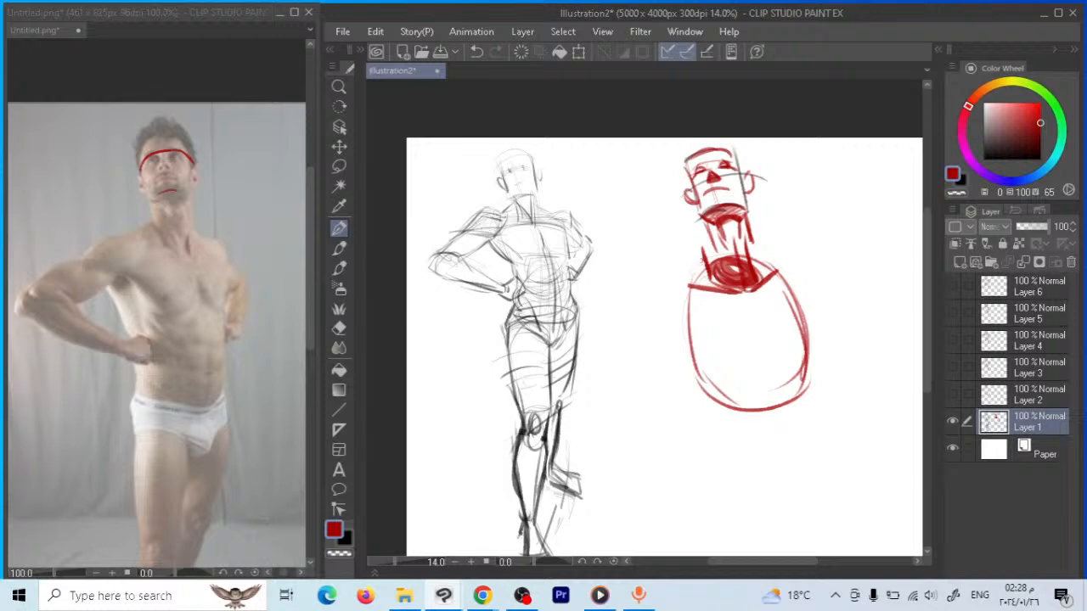
Draw a centre line down the ribcage and wrap two downward-curving contour bands around it
mouse_move(752, 255)
mouse_down()
mouse_move(778, 267)
mouse_move(761, 316)
mouse_move(768, 348)
mouse_up()
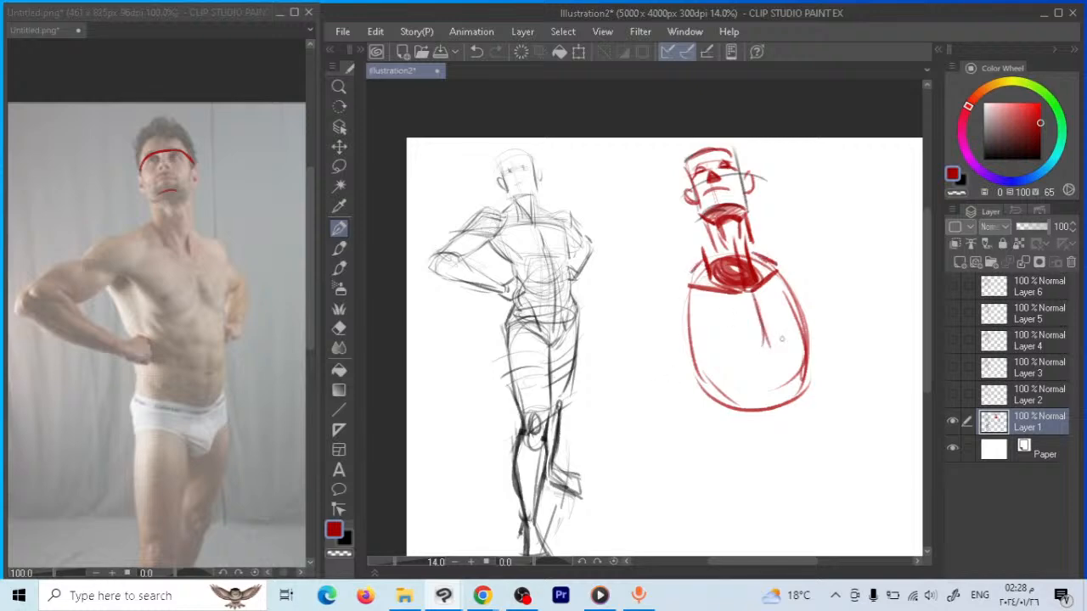
mouse_move(824, 297)
mouse_down()
mouse_move(758, 348)
mouse_move(706, 349)
mouse_move(654, 325)
mouse_up()
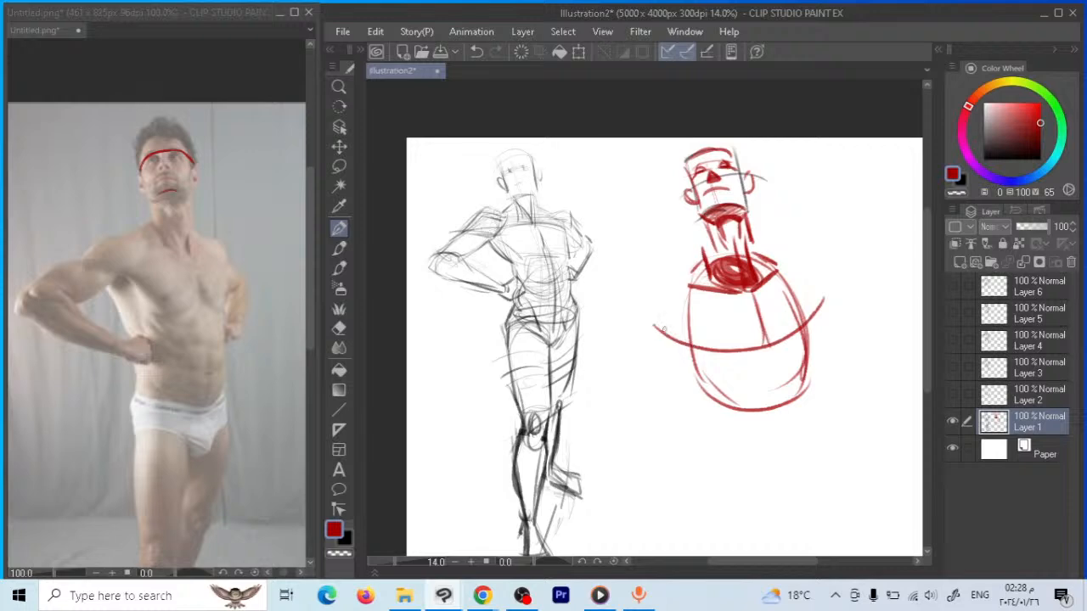
mouse_move(827, 350)
mouse_down()
mouse_move(806, 367)
mouse_move(727, 387)
mouse_move(659, 366)
mouse_up()
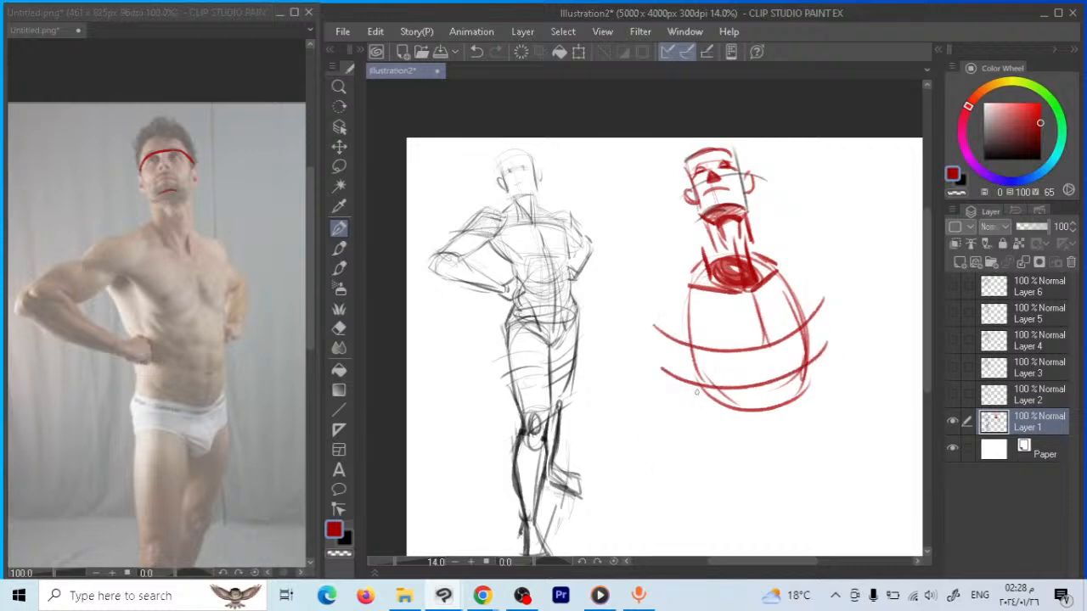
Draw an arrow aimed at the far shoulder and sketch the shoulder forms on both sides of the ribcage
mouse_move(803, 197)
mouse_down()
mouse_move(796, 227)
mouse_move(782, 217)
mouse_move(806, 234)
mouse_move(779, 229)
mouse_move(781, 219)
mouse_move(776, 259)
mouse_up()
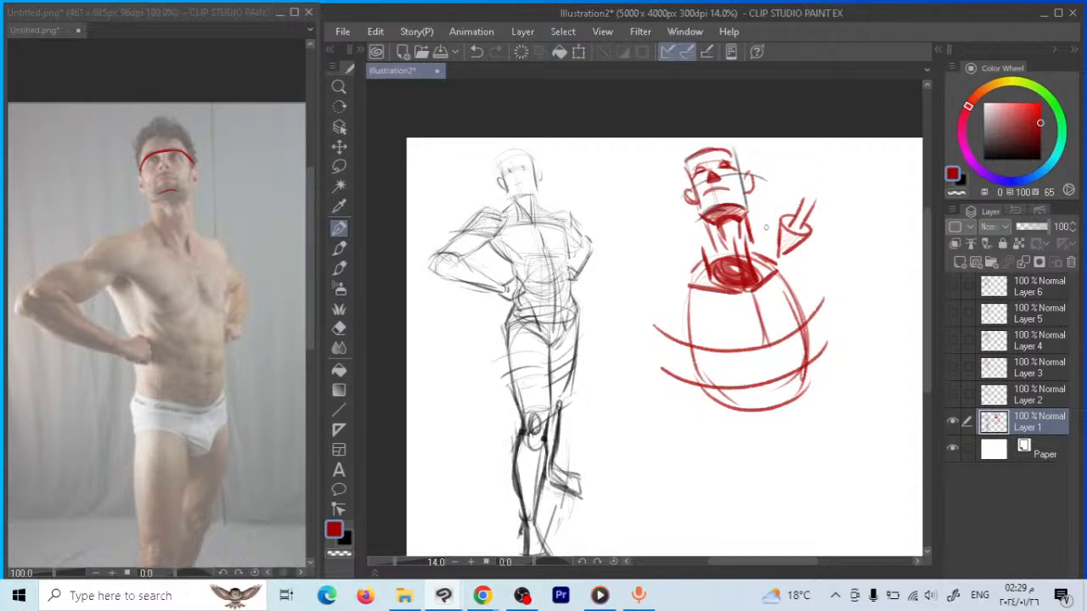
mouse_move(702, 253)
mouse_down()
mouse_move(677, 305)
mouse_move(636, 299)
mouse_move(676, 260)
mouse_up()
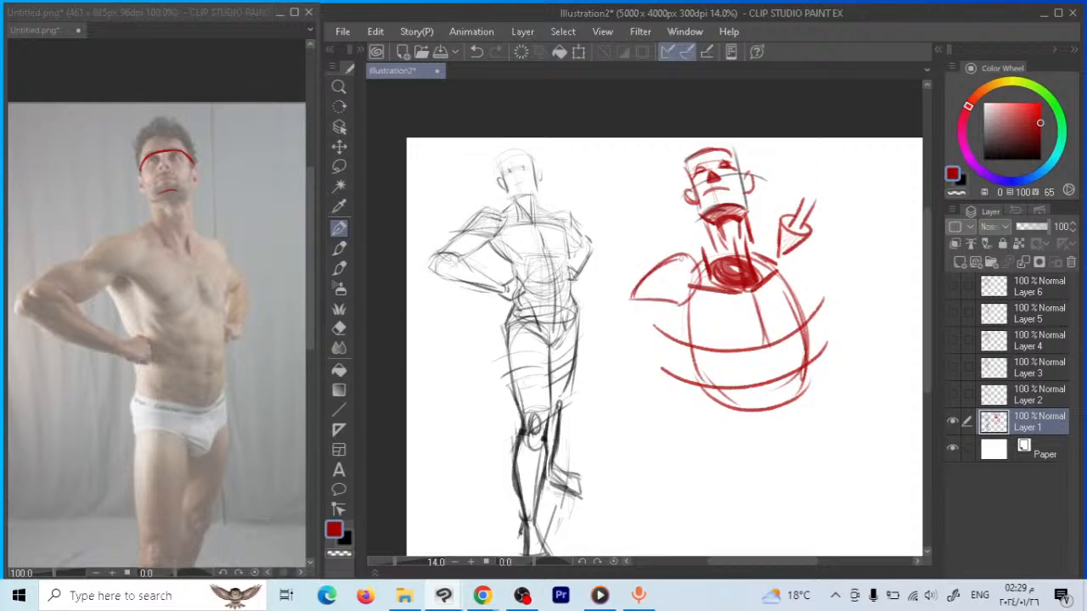
mouse_move(766, 260)
mouse_down()
mouse_move(797, 247)
mouse_move(774, 280)
mouse_move(776, 265)
mouse_move(788, 282)
mouse_move(764, 319)
mouse_move(773, 343)
mouse_move(684, 353)
mouse_move(708, 349)
mouse_move(680, 311)
mouse_move(689, 299)
mouse_up()
mouse_move(689, 296)
mouse_down()
mouse_move(676, 309)
mouse_move(654, 302)
mouse_move(712, 329)
mouse_move(703, 334)
mouse_move(713, 311)
mouse_up()
Outline the chest planes on the ribcage and extend a centre line well below it
drag(824, 348, 814, 352)
drag(783, 385, 793, 392)
drag(768, 303, 774, 431)
drag(774, 384, 777, 496)
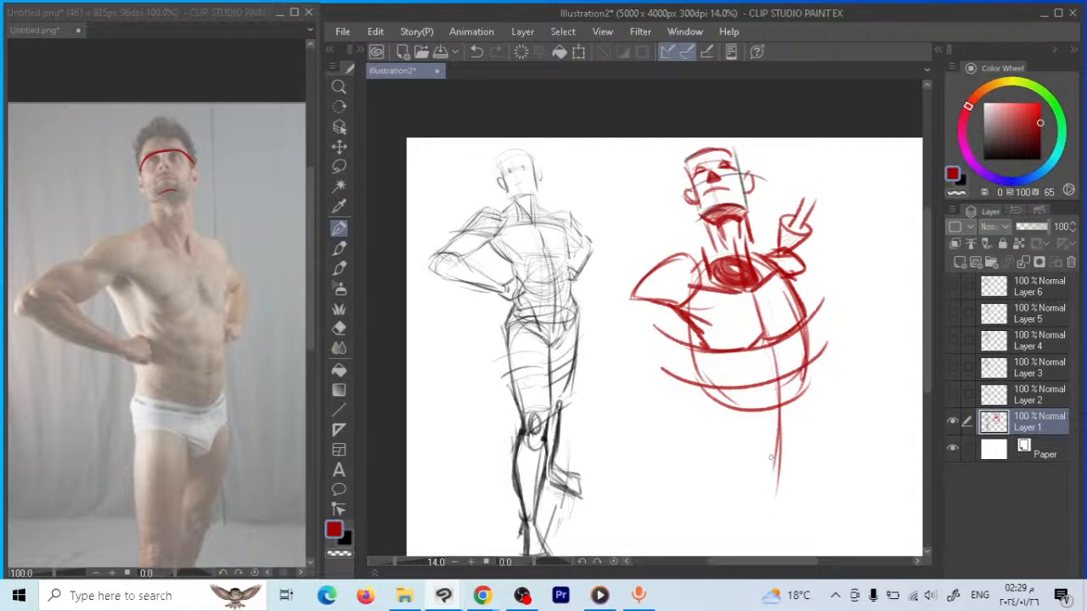
Draw a hatched tilted ellipse for the top of the pelvis and an arrow pointing down toward the waist
drag(771, 457, 747, 408)
mouse_move(673, 399)
mouse_down()
mouse_move(807, 414)
mouse_move(681, 424)
mouse_move(781, 392)
mouse_move(754, 425)
mouse_move(688, 406)
mouse_move(703, 423)
mouse_up()
mouse_move(854, 272)
mouse_down()
mouse_move(807, 342)
mouse_move(831, 331)
mouse_move(811, 336)
mouse_up()
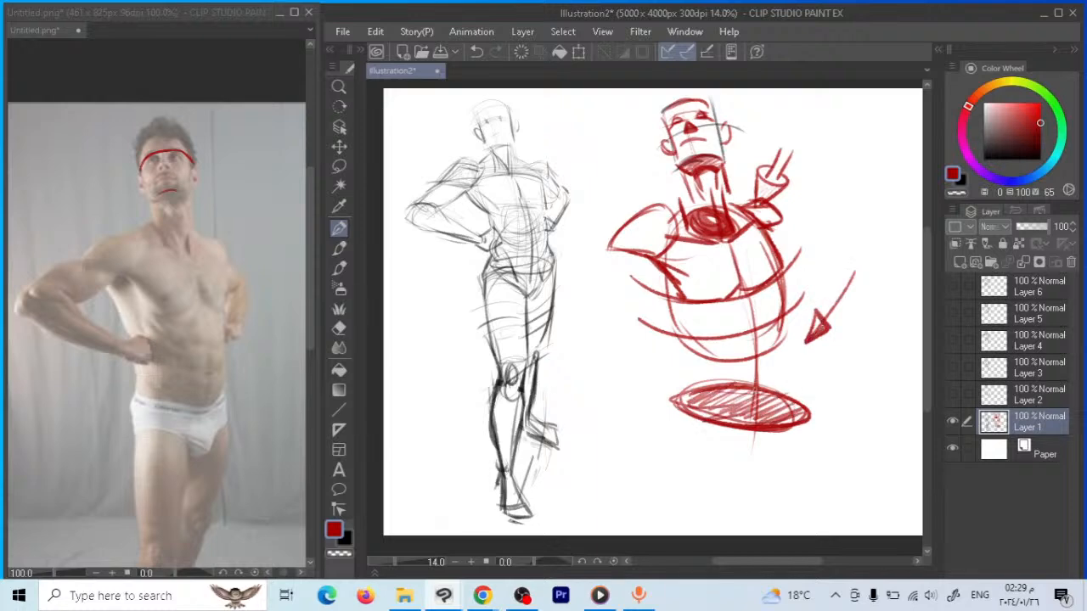
Build a pelvis bowl under the hatched ellipse with a centre line and curved leg-opening lines
mouse_move(678, 409)
mouse_down()
mouse_move(693, 450)
mouse_move(744, 471)
mouse_up()
mouse_move(808, 419)
mouse_down()
mouse_move(772, 465)
mouse_move(748, 469)
mouse_up()
drag(810, 420, 797, 443)
mouse_move(764, 398)
mouse_down()
mouse_move(757, 467)
mouse_move(744, 472)
mouse_up()
drag(773, 431, 744, 472)
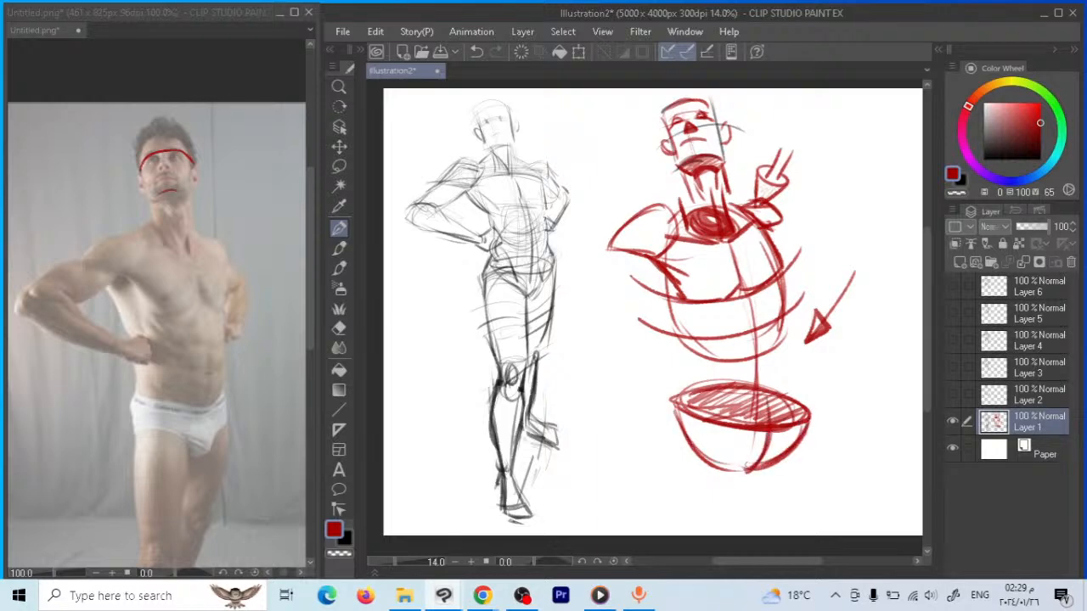
drag(674, 413, 746, 474)
mouse_move(792, 431)
mouse_down()
mouse_move(739, 476)
mouse_move(783, 447)
mouse_up()
drag(732, 399, 741, 396)
Connect the ribcage to the pelvis with side contours and abdomen lines, adding the rib arch above them
mouse_move(773, 219)
mouse_down()
mouse_move(790, 254)
mouse_move(791, 393)
mouse_up()
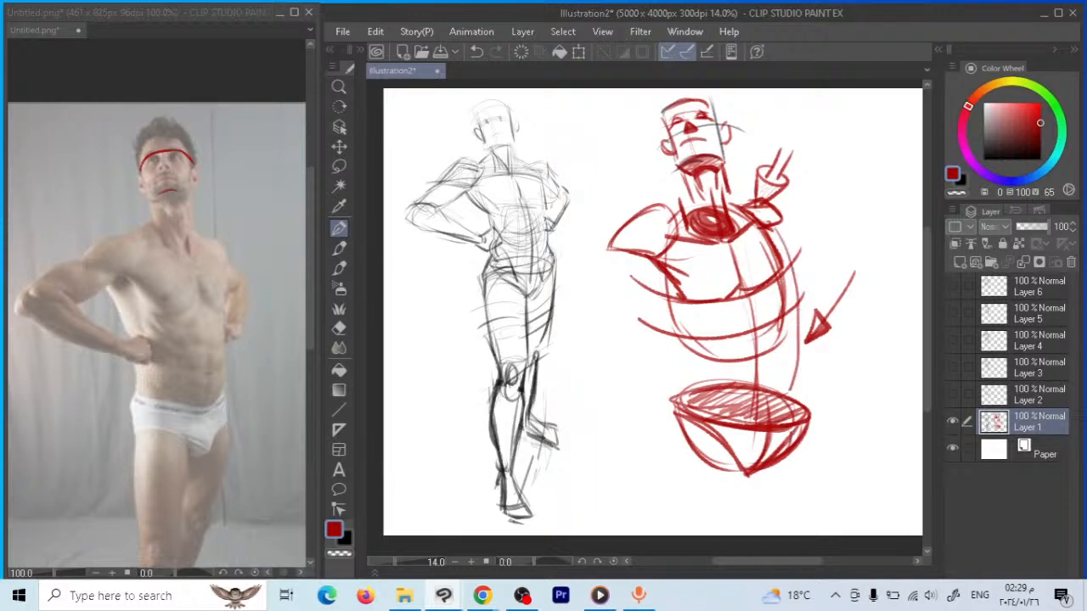
mouse_move(786, 278)
mouse_down()
mouse_move(779, 338)
mouse_move(748, 331)
mouse_move(712, 346)
mouse_move(712, 416)
mouse_up()
drag(708, 350, 715, 416)
drag(780, 323, 785, 394)
drag(782, 321, 795, 426)
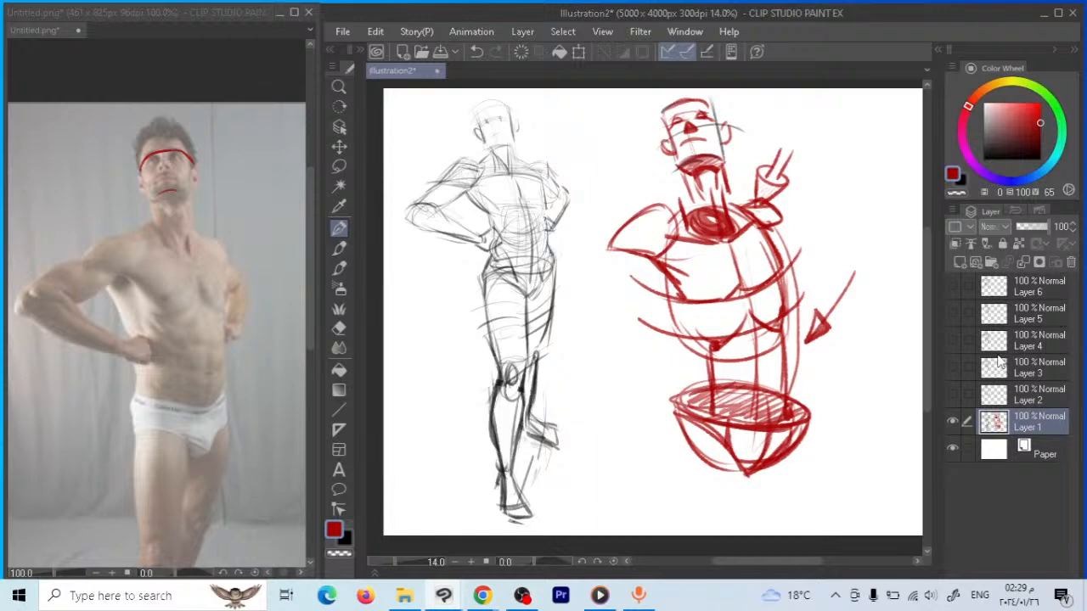
Fade Layer 1 to 27% opacity, set the drawing colour to black and add a new layer above it
click(1034, 226)
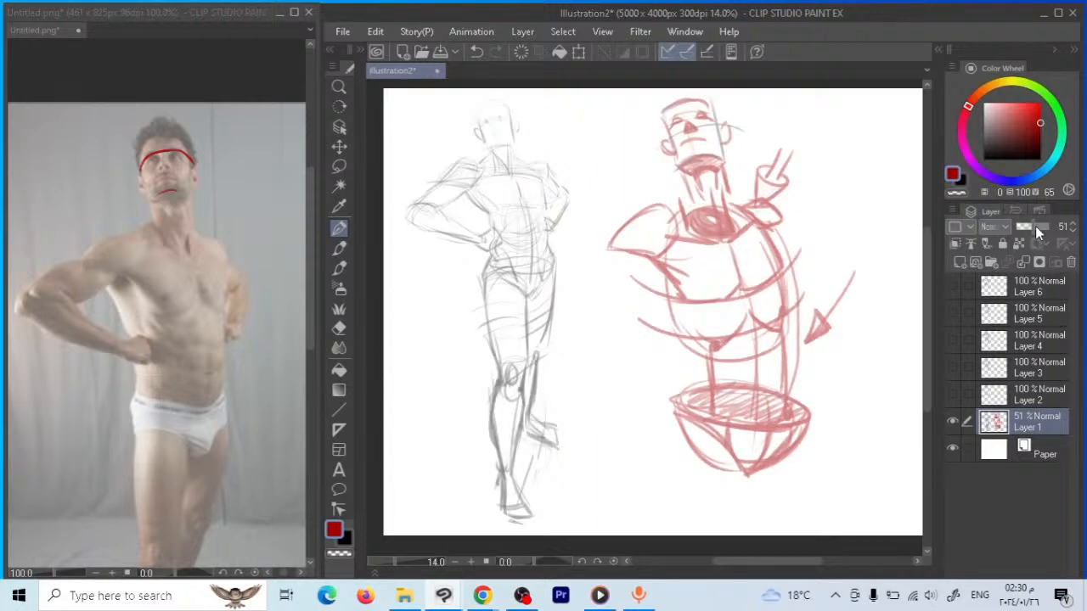
click(1027, 227)
click(983, 159)
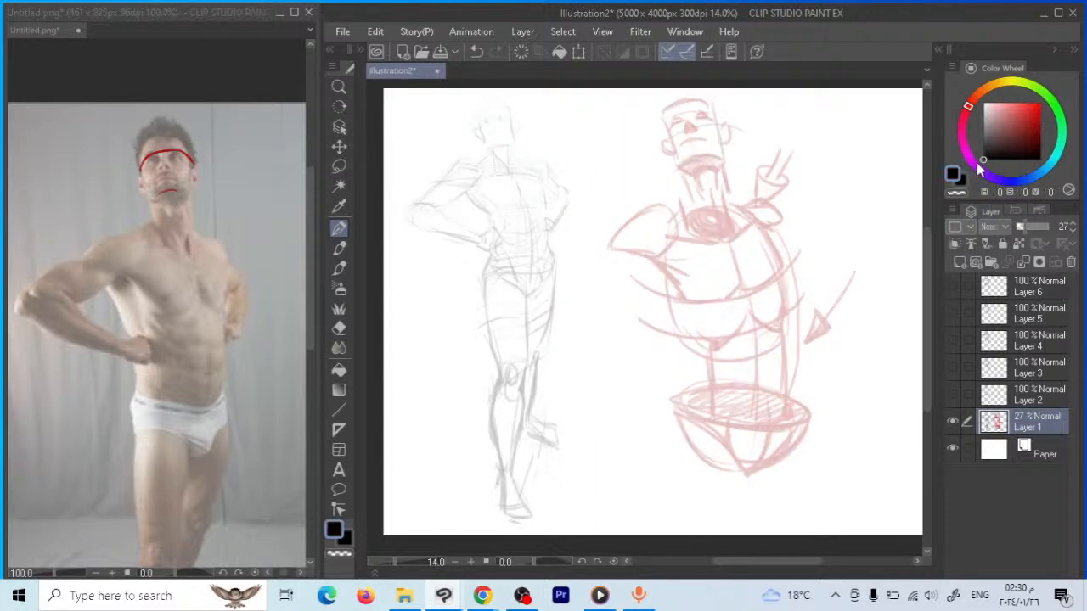
click(959, 262)
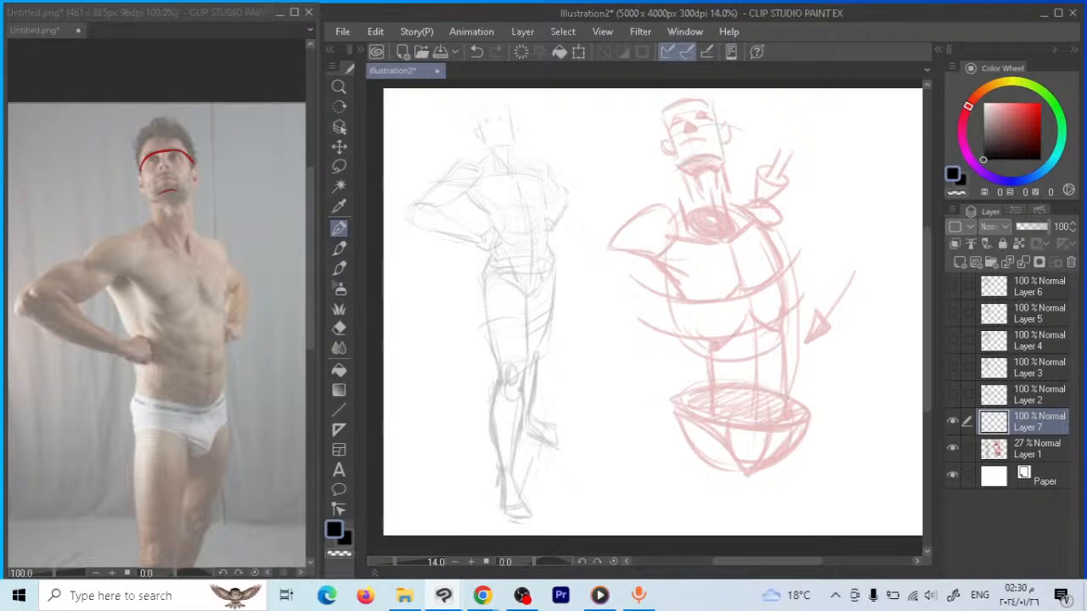
Draw a clean black pelvis bowl over the faded sketch with a squared notch cut into its front
mouse_move(710, 388)
mouse_down()
mouse_move(700, 417)
mouse_move(725, 424)
mouse_move(722, 449)
mouse_move(756, 462)
mouse_move(777, 458)
mouse_move(803, 406)
mouse_move(748, 385)
mouse_move(693, 394)
mouse_move(735, 469)
mouse_up()
mouse_move(805, 413)
mouse_down()
mouse_move(792, 453)
mouse_move(762, 473)
mouse_move(725, 468)
mouse_up()
drag(728, 422, 722, 425)
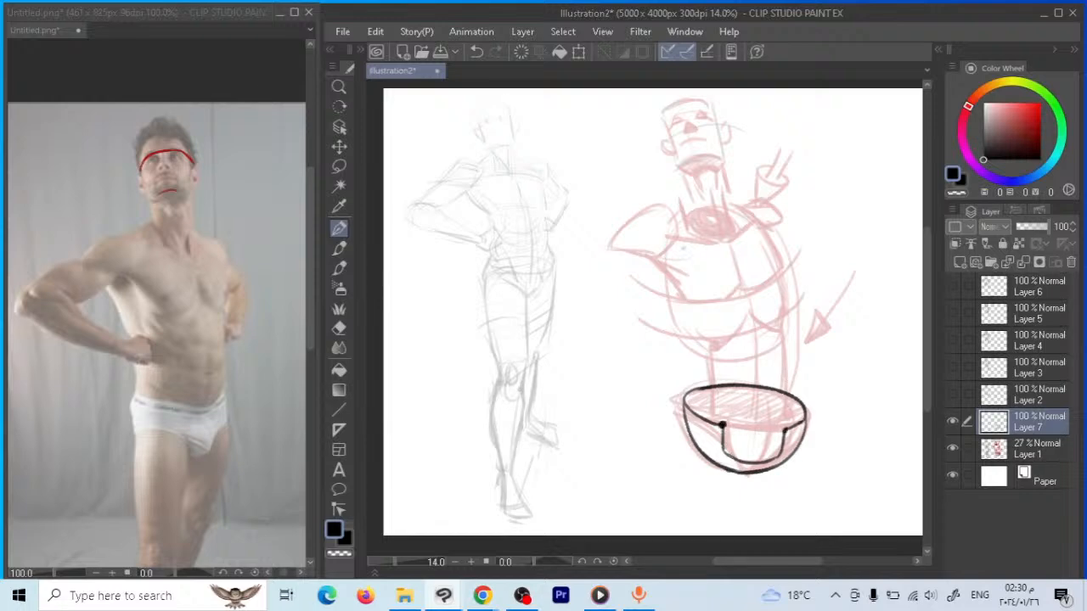
Draw the ribcage as a clean black egg with an oval neck opening, a centre line and a rib arch
mouse_move(688, 208)
mouse_down()
mouse_move(671, 237)
mouse_move(678, 307)
mouse_move(703, 338)
mouse_move(732, 345)
mouse_up()
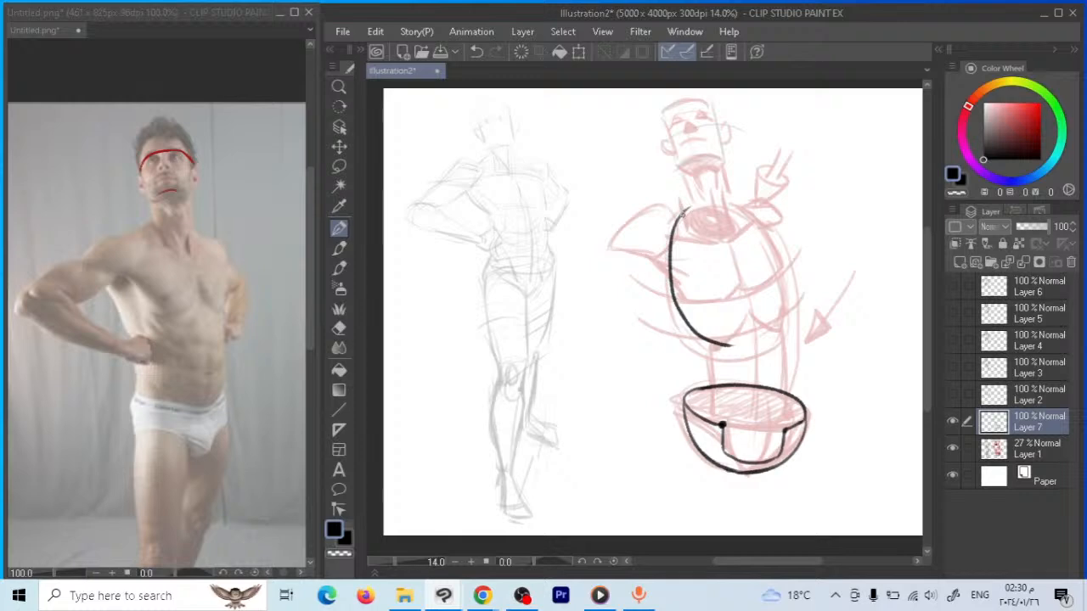
mouse_move(681, 214)
mouse_down()
mouse_move(774, 325)
mouse_move(718, 342)
mouse_up()
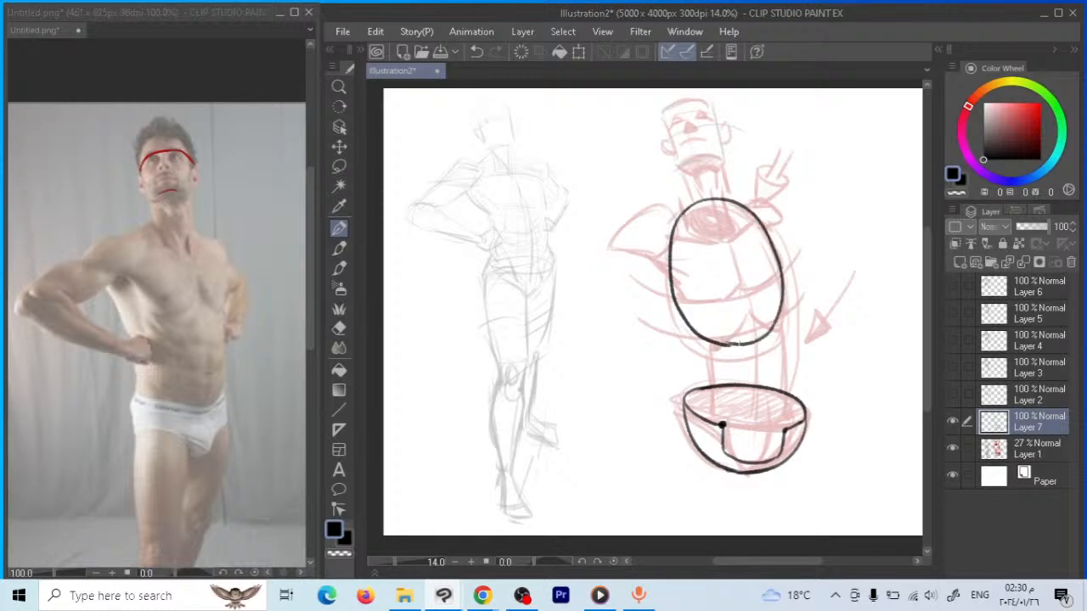
mouse_move(718, 212)
mouse_down()
mouse_move(694, 209)
mouse_move(740, 226)
mouse_move(694, 206)
mouse_move(751, 294)
mouse_move(761, 351)
mouse_move(747, 477)
mouse_move(768, 314)
mouse_move(754, 308)
mouse_move(714, 345)
mouse_up()
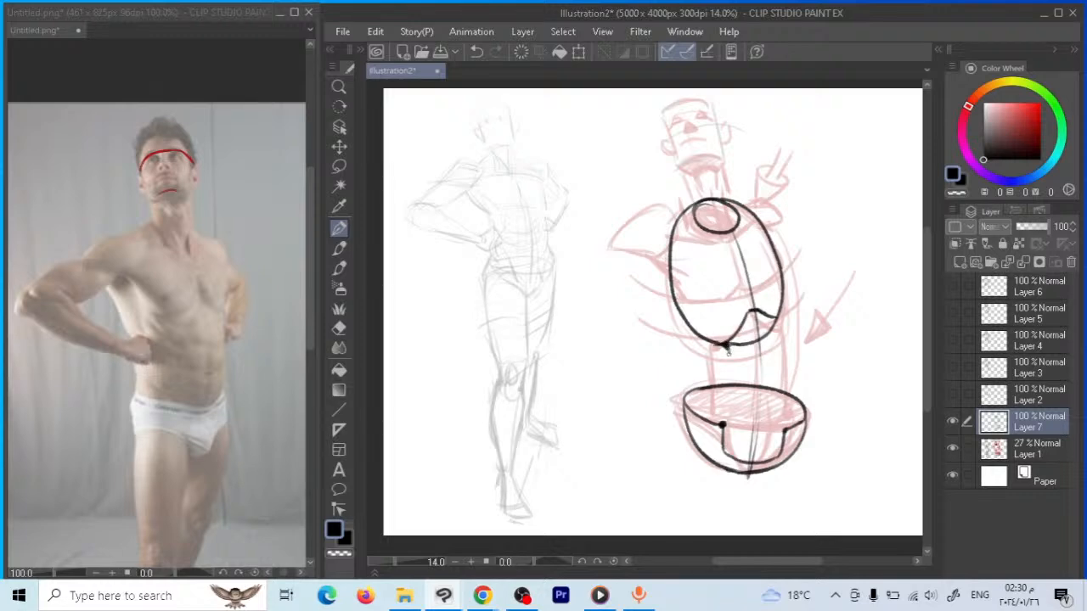
Link the rib arch to the pelvis notch with a rounded abdomen form crossed by curved contour bands
drag(728, 351, 727, 426)
drag(773, 316, 786, 429)
mouse_move(772, 321)
mouse_down()
mouse_move(728, 365)
mouse_move(751, 429)
mouse_move(783, 382)
mouse_move(752, 316)
mouse_move(731, 373)
mouse_move(739, 416)
mouse_up()
mouse_move(774, 343)
mouse_down()
mouse_move(751, 349)
mouse_move(781, 364)
mouse_move(728, 382)
mouse_move(761, 406)
mouse_up()
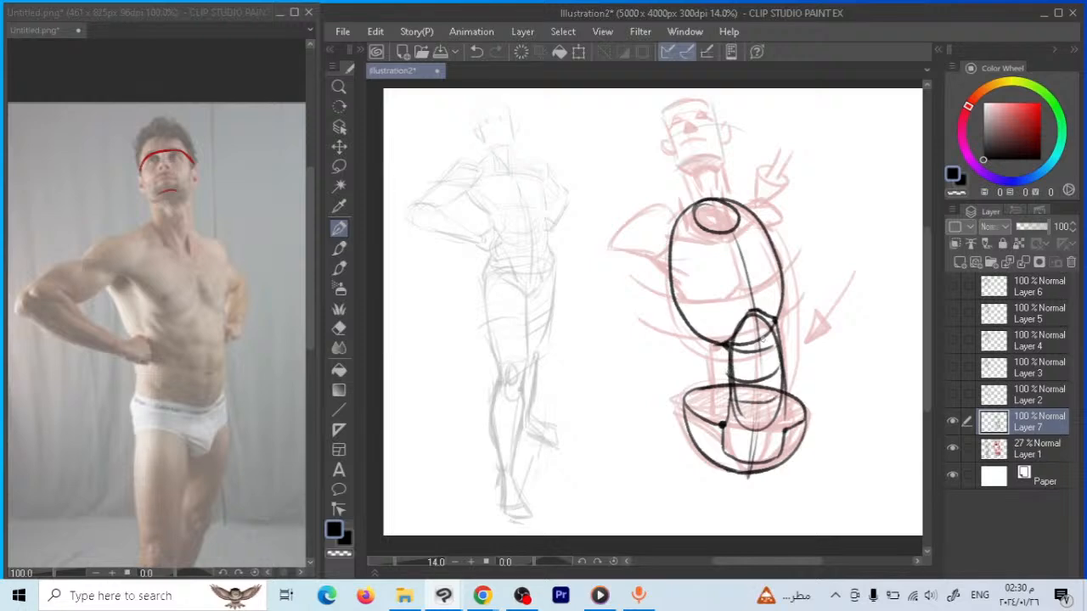
Wrap curved contour bands around the black ribcage egg, from the neck opening down to the lower ribs
mouse_move(729, 236)
mouse_down()
mouse_move(761, 199)
mouse_move(720, 235)
mouse_move(660, 217)
mouse_move(686, 240)
mouse_move(735, 232)
mouse_move(764, 202)
mouse_move(782, 237)
mouse_move(709, 268)
mouse_move(634, 247)
mouse_up()
mouse_move(802, 264)
mouse_down()
mouse_move(766, 297)
mouse_move(702, 313)
mouse_move(670, 306)
mouse_up()
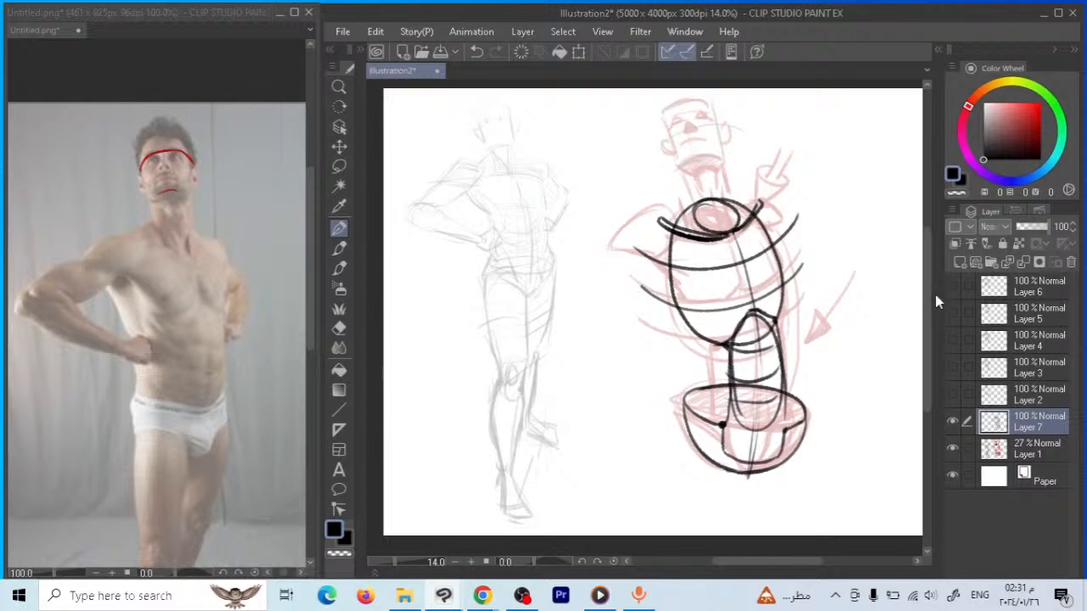
Hide Layer 7 and restore Layer 1 to 100% opacity
click(952, 422)
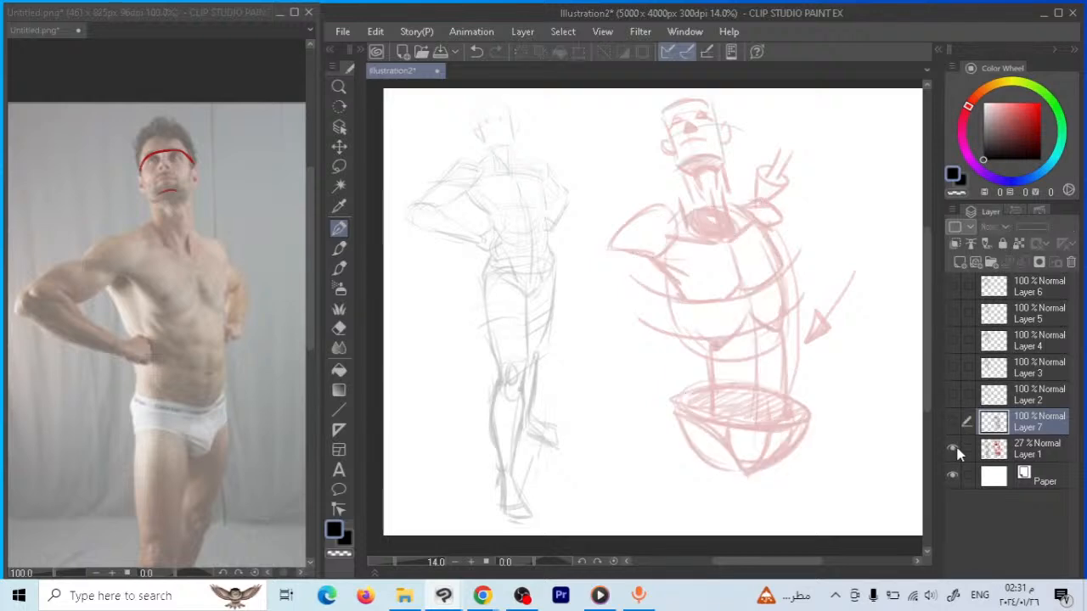
click(1010, 448)
click(1045, 227)
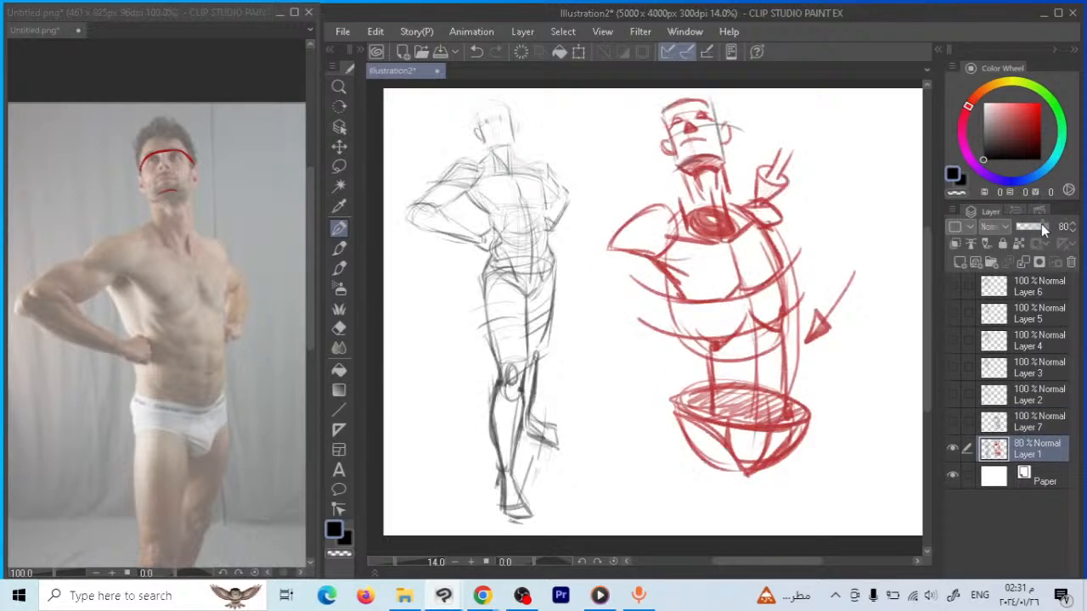
click(1049, 226)
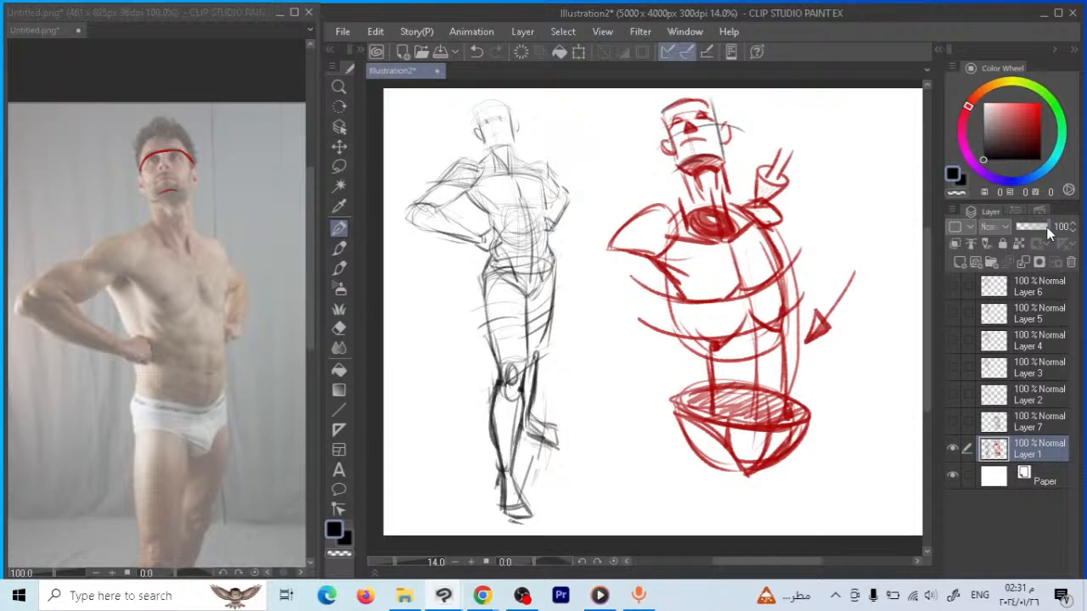
Move the red head and torso sketch from Layer 1 onto its own layer and hide that layer
key(m)
mouse_move(616, 142)
mouse_down()
mouse_move(631, 451)
mouse_move(906, 289)
mouse_move(761, 76)
mouse_move(614, 145)
mouse_up()
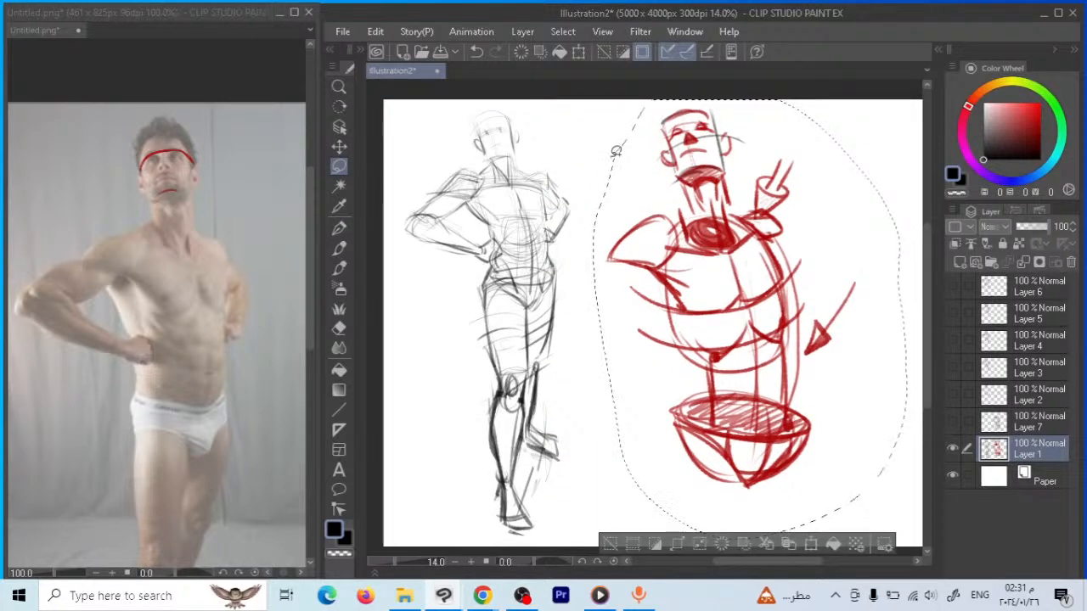
key(ctrl+c)
key(ctrl+v)
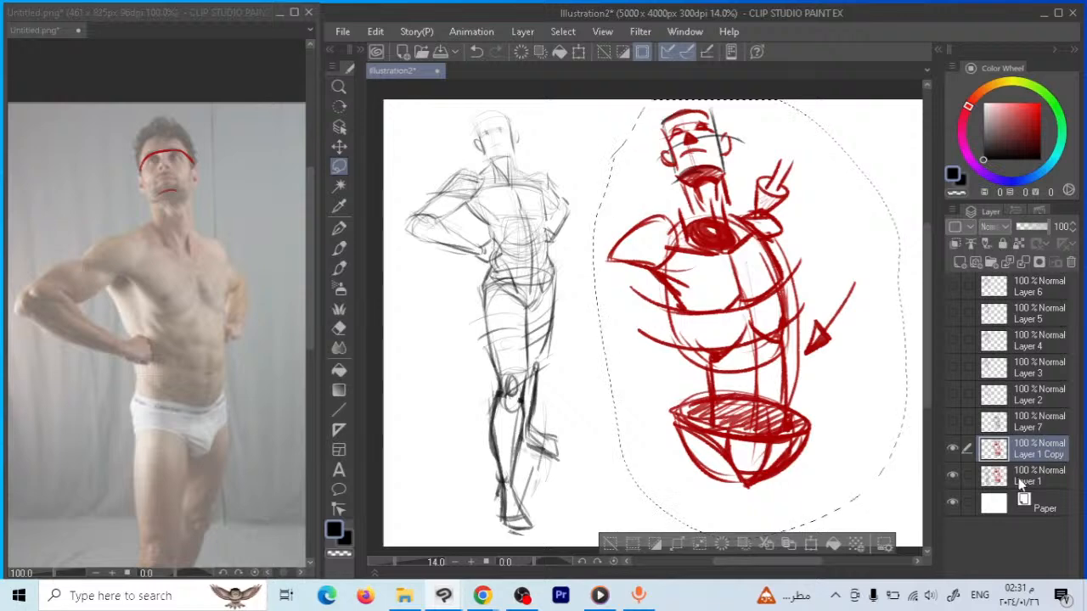
click(1024, 476)
key(Delete)
key(ctrl+d)
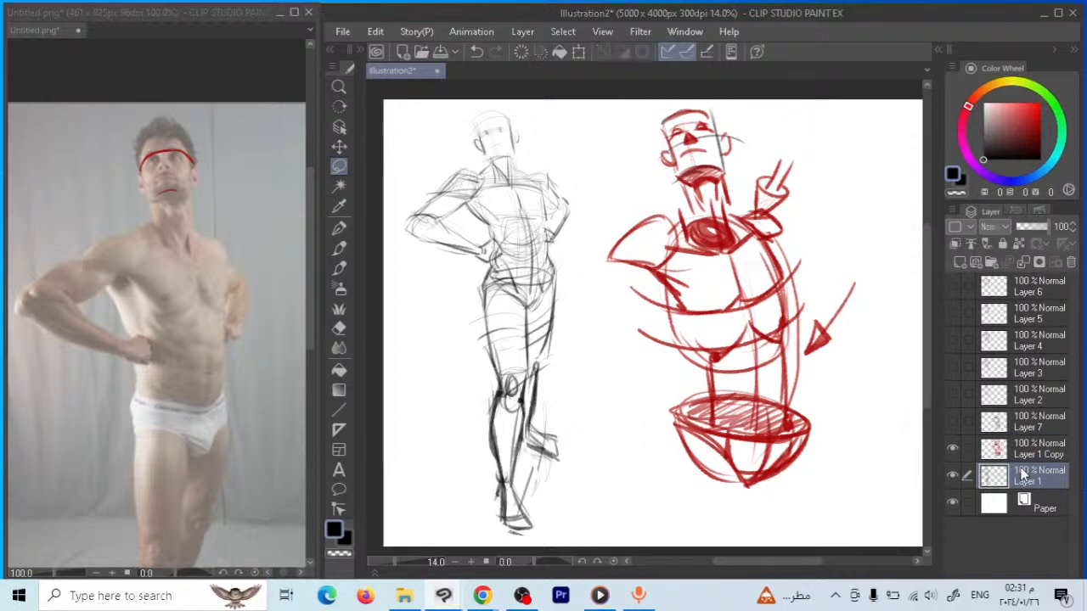
click(953, 449)
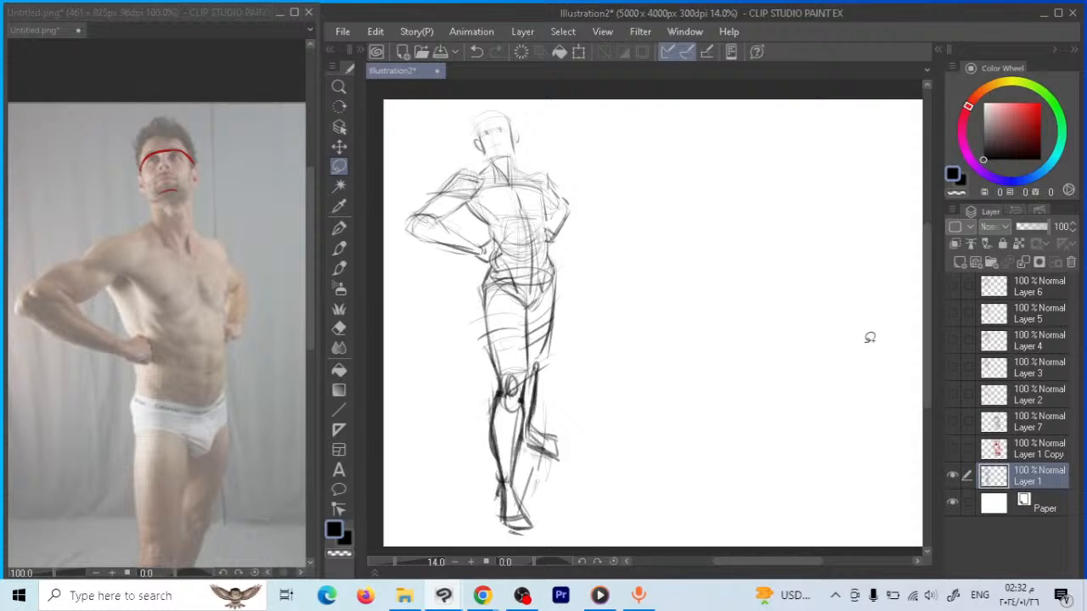
In the reference photo document, delete the layer with the red face marks and add a new empty layer
scroll(831, 329, down, 1)
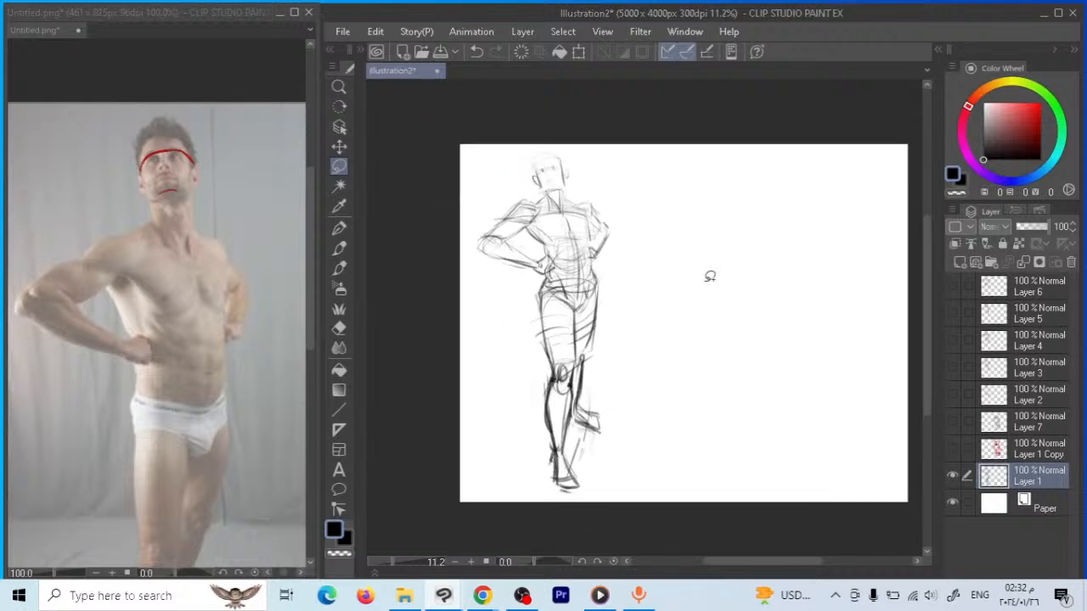
click(200, 125)
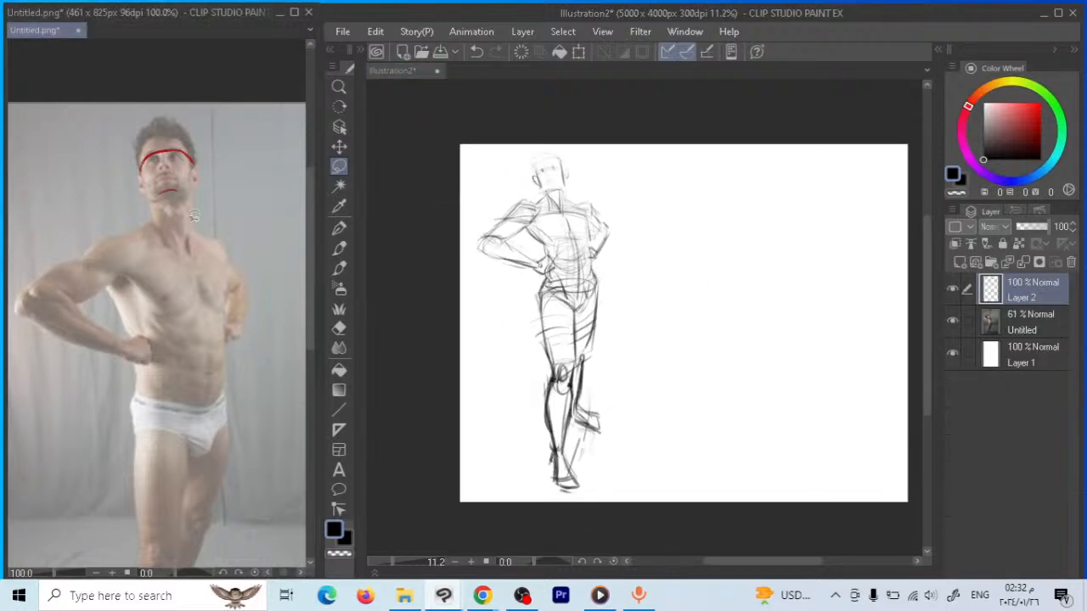
scroll(176, 249, down, 1)
scroll(177, 249, down, 1)
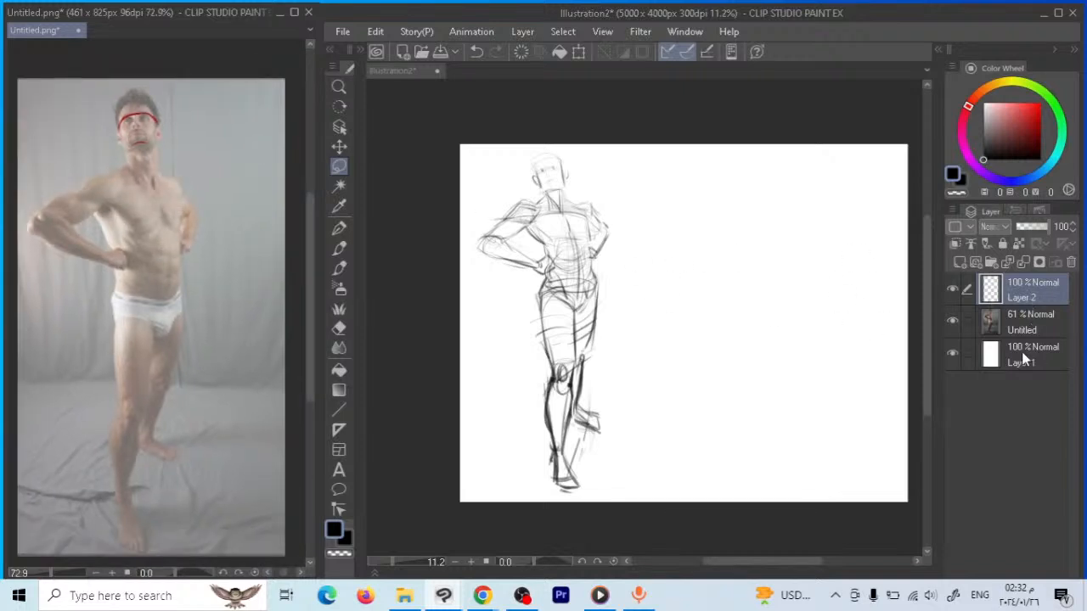
click(1070, 263)
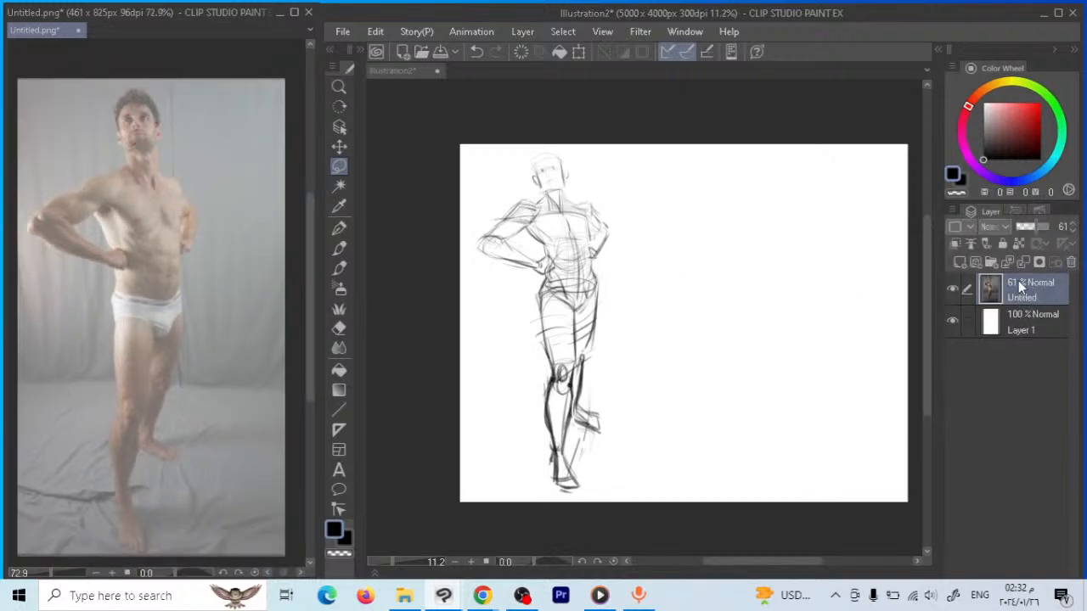
click(960, 262)
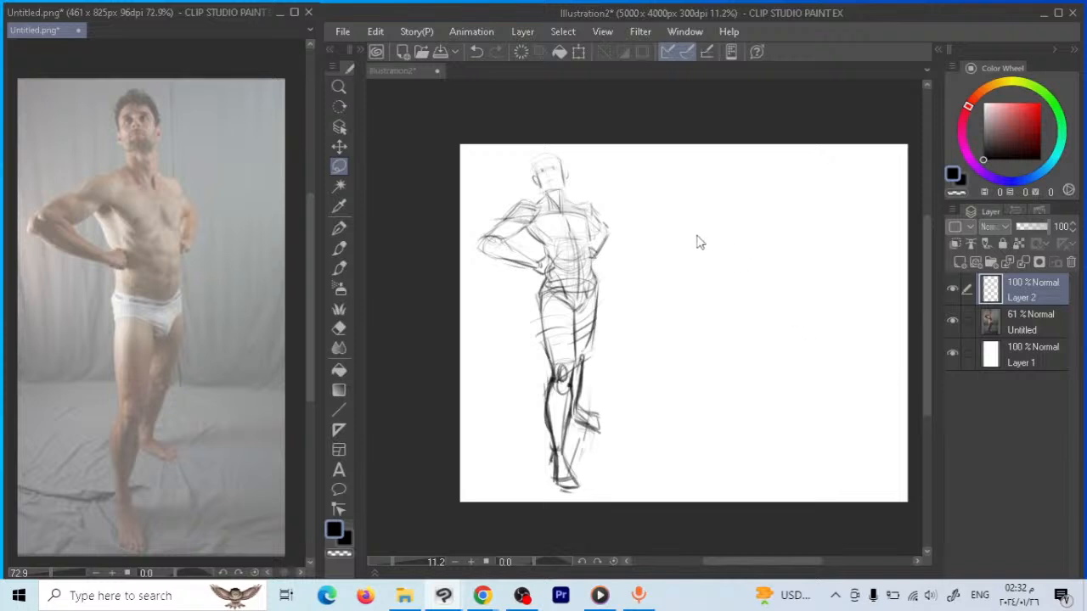
Sketch a small downward arrow beside the head in the reference photo with a thinner pen
click(339, 228)
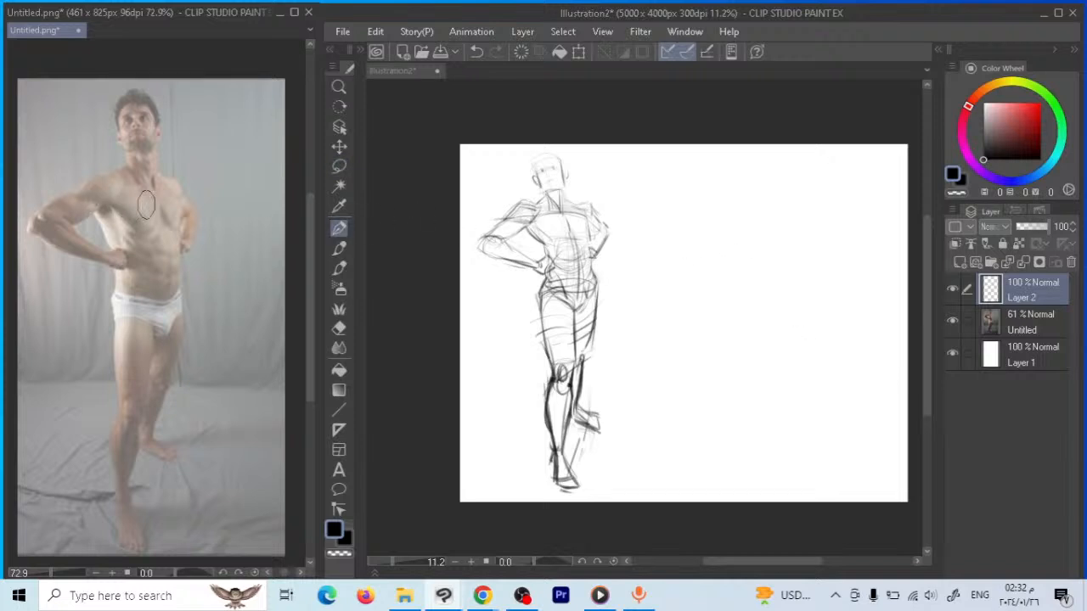
key(bracketleft)
key(bracketleft)
key(bracketleft)
key(bracketleft)
key(bracketleft)
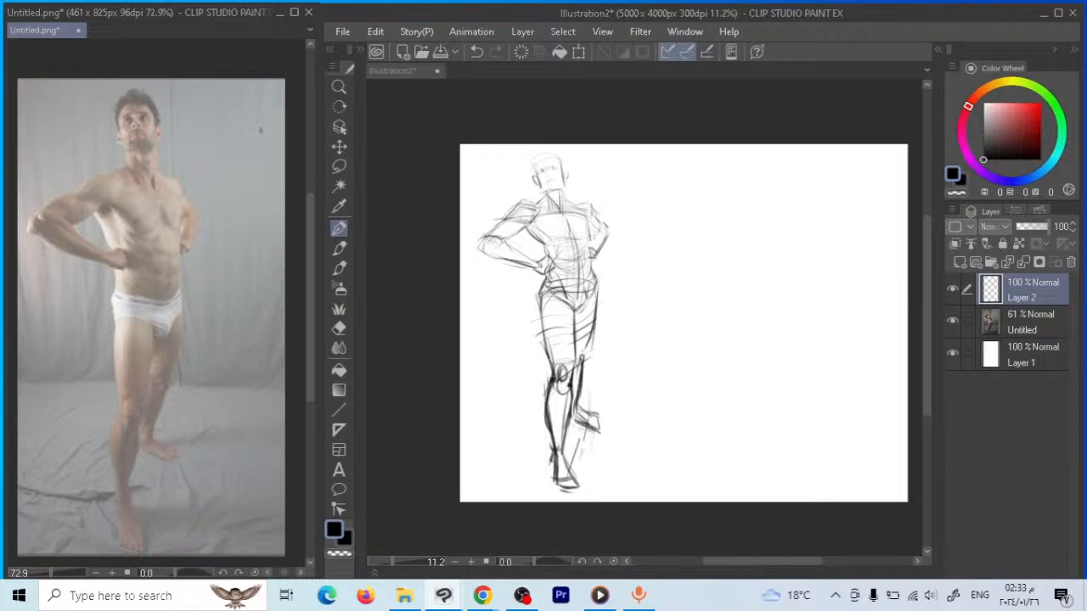
mouse_move(250, 85)
mouse_down()
mouse_move(233, 107)
mouse_move(242, 93)
mouse_move(246, 111)
mouse_move(218, 120)
mouse_move(228, 125)
mouse_up()
drag(221, 120, 231, 124)
Draw a perspective box over the model's torso and shade its top plane
mouse_move(105, 183)
mouse_down()
mouse_move(179, 190)
mouse_move(163, 175)
mouse_move(95, 177)
mouse_move(111, 188)
mouse_move(128, 270)
mouse_up()
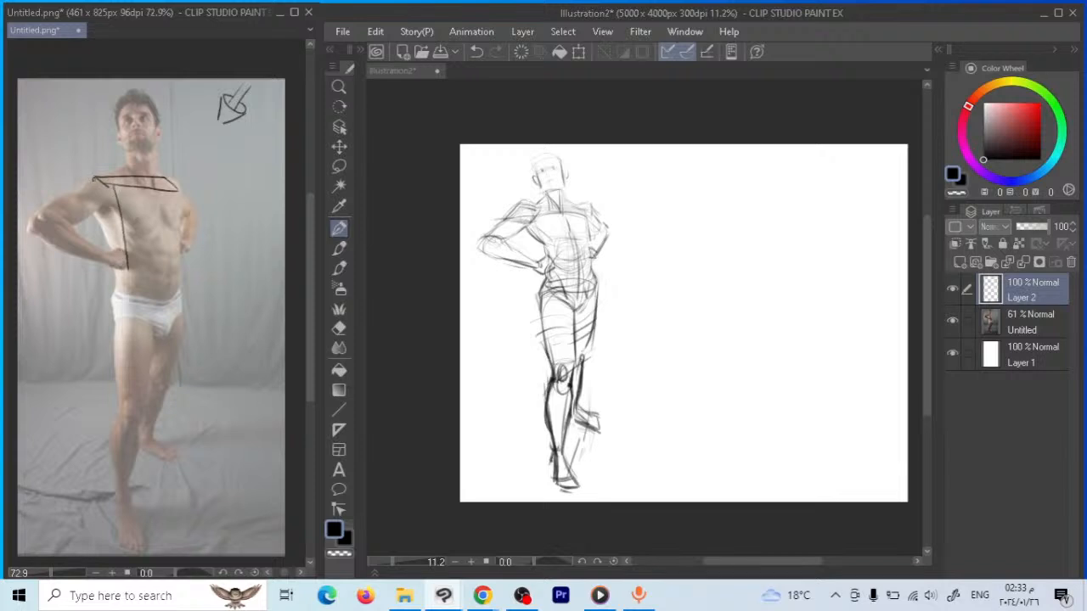
drag(93, 178, 126, 268)
mouse_move(177, 189)
mouse_down()
mouse_move(184, 264)
mouse_move(123, 270)
mouse_up()
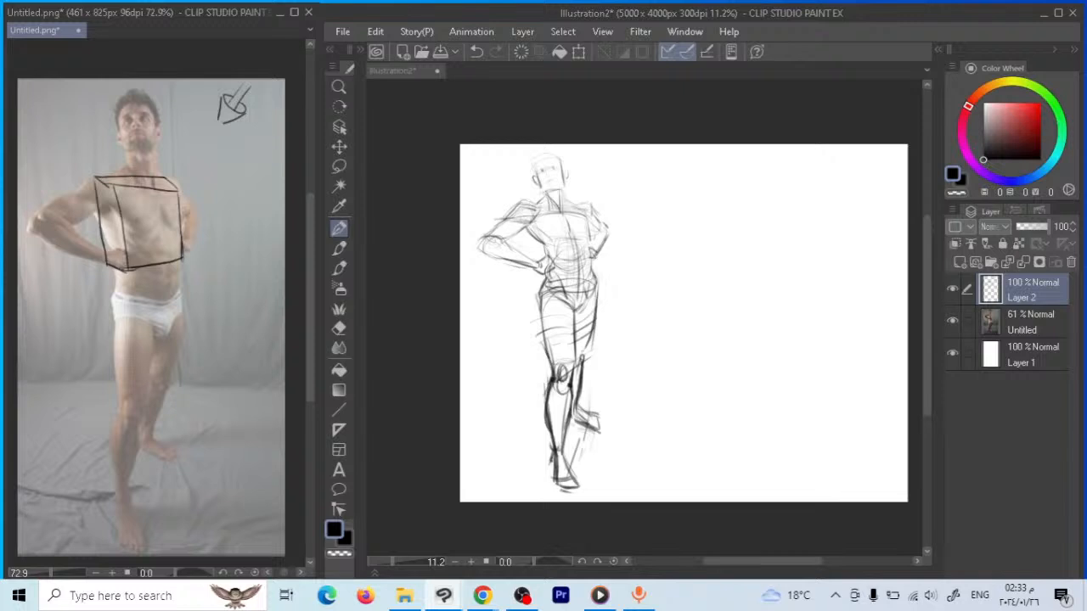
mouse_move(112, 179)
mouse_down()
mouse_move(174, 182)
mouse_move(100, 185)
mouse_move(174, 186)
mouse_up()
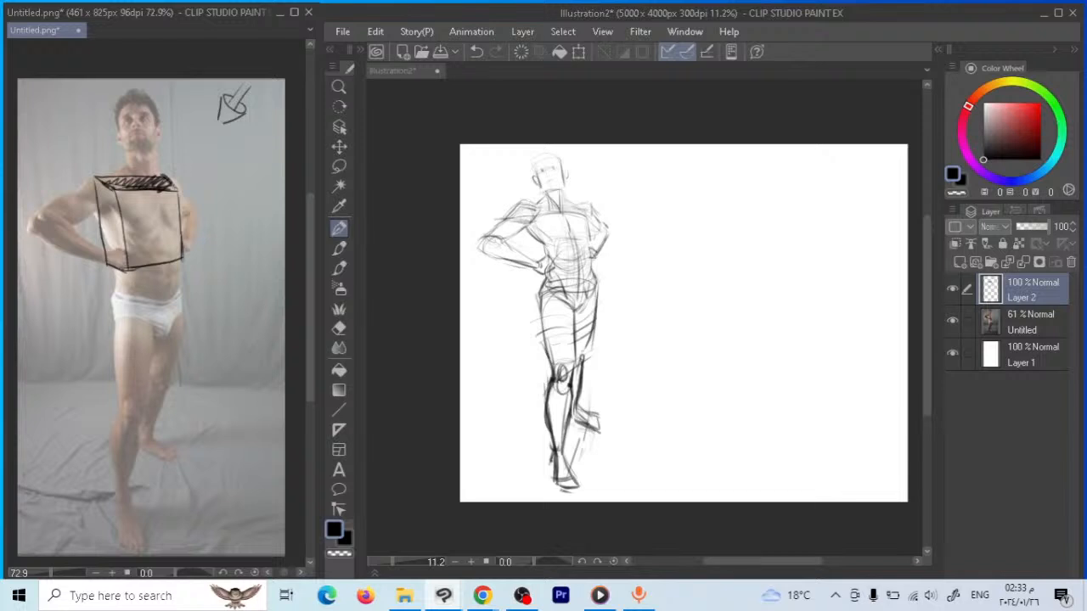
In the illustration, draw a horizon line beside the figure with perspective lines converging to both ends from below
mouse_move(651, 265)
mouse_down()
mouse_move(838, 260)
mouse_move(636, 269)
mouse_move(845, 262)
mouse_up()
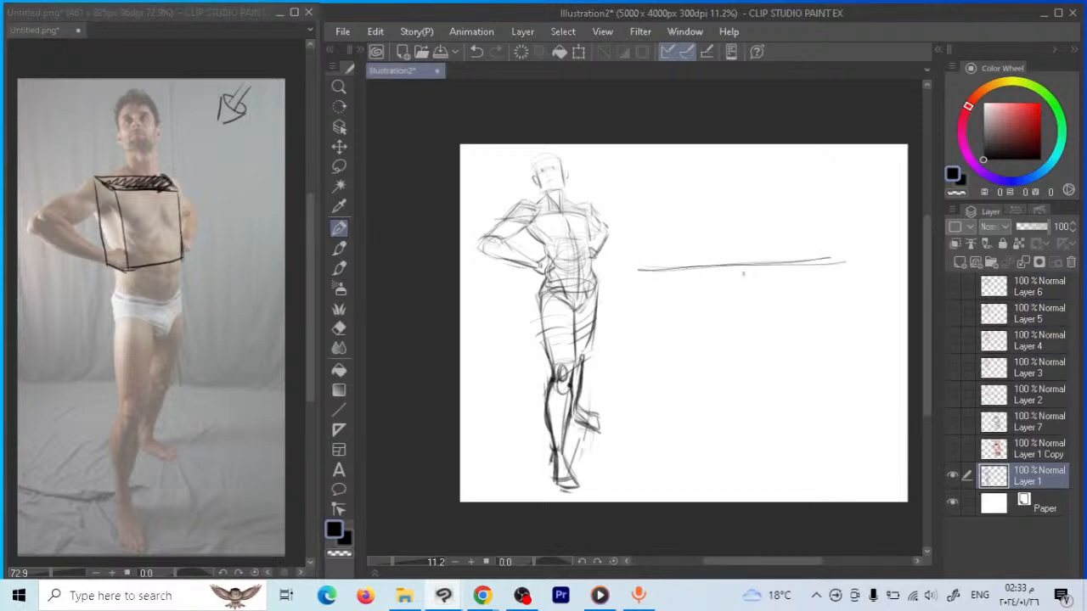
drag(831, 252, 670, 334)
drag(637, 271, 841, 321)
drag(813, 265, 720, 376)
drag(809, 269, 686, 370)
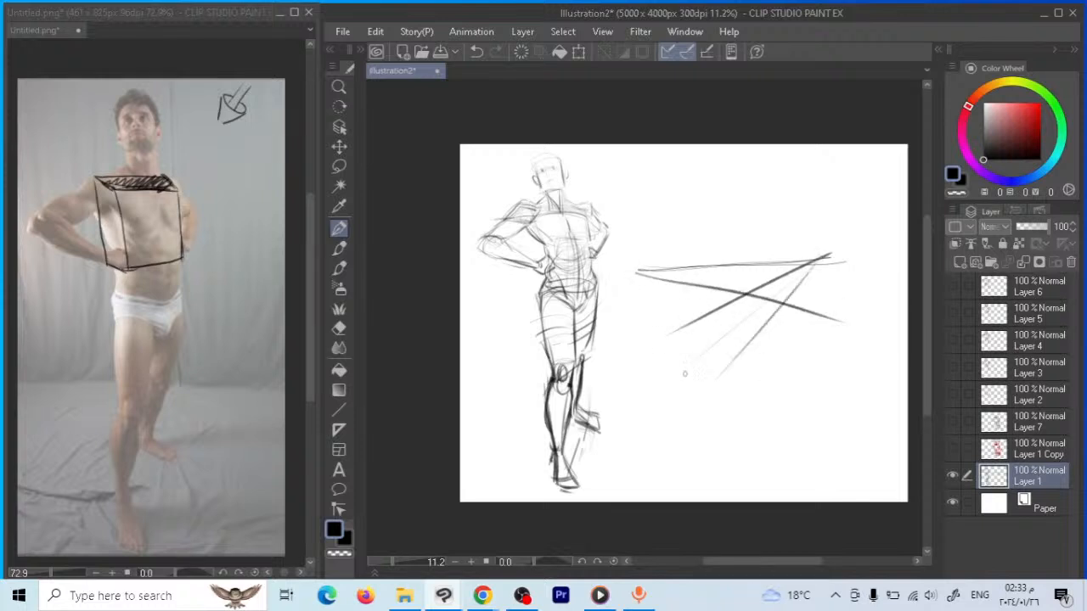
mouse_move(637, 273)
mouse_down()
mouse_move(811, 350)
mouse_move(687, 312)
mouse_move(773, 403)
mouse_up()
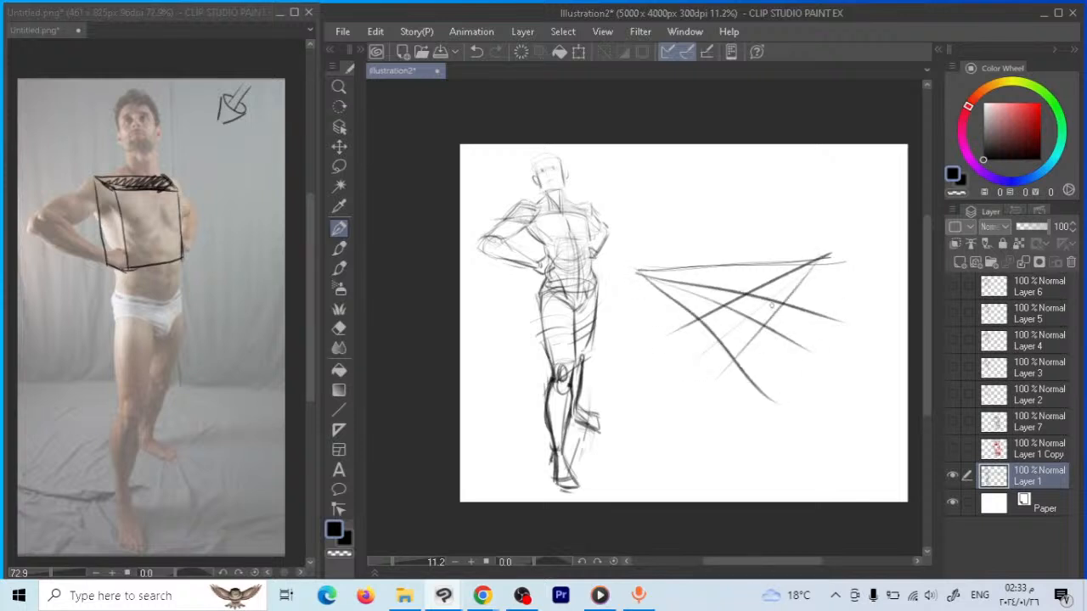
Draw a box below the horizon line following the perspective lines and shade its top plane
mouse_move(747, 293)
mouse_down()
mouse_move(752, 320)
mouse_move(768, 356)
mouse_move(731, 355)
mouse_up()
mouse_move(765, 323)
mouse_down()
mouse_move(766, 362)
mouse_move(789, 335)
mouse_move(780, 319)
mouse_up()
mouse_move(748, 304)
mouse_down()
mouse_move(778, 318)
mouse_move(762, 316)
mouse_up()
drag(732, 297, 768, 328)
mouse_move(749, 294)
mouse_down()
mouse_move(787, 310)
mouse_move(786, 329)
mouse_up()
mouse_move(762, 309)
mouse_down()
mouse_move(780, 324)
mouse_move(766, 307)
mouse_up()
Draw a bold horizon line at chin level on the reference photo with perspective lines running across the torso box
click(245, 158)
mouse_move(252, 157)
mouse_down()
mouse_move(38, 157)
mouse_move(291, 143)
mouse_up()
mouse_move(34, 155)
mouse_down()
mouse_move(241, 156)
mouse_move(37, 152)
mouse_up()
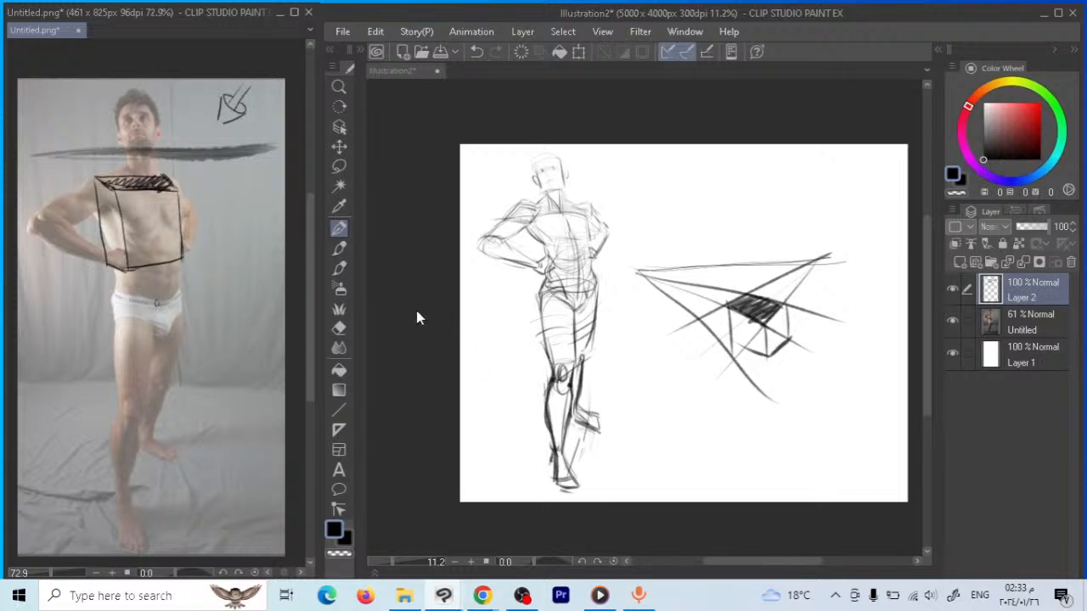
mouse_move(257, 151)
mouse_down()
mouse_move(64, 206)
mouse_move(241, 154)
mouse_up()
drag(55, 153, 285, 195)
drag(63, 173, 227, 216)
drag(110, 191, 214, 252)
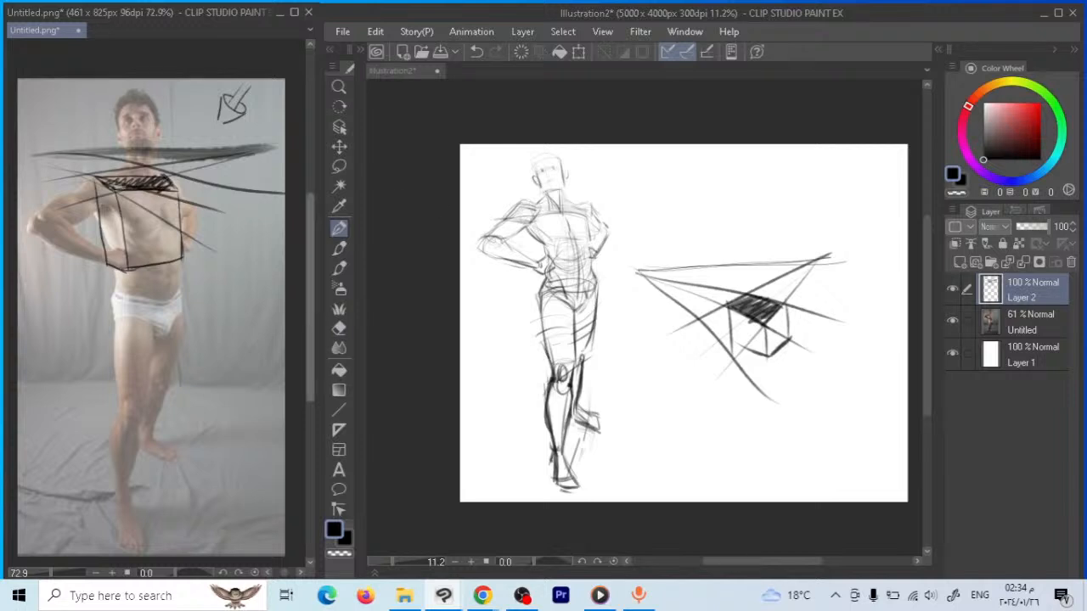
Draw an arrow from the end of the photo's horizon line down towards the torso, plus a small filled mark beside the hips
mouse_move(204, 280)
mouse_down()
mouse_move(206, 304)
mouse_move(223, 290)
mouse_move(213, 294)
mouse_up()
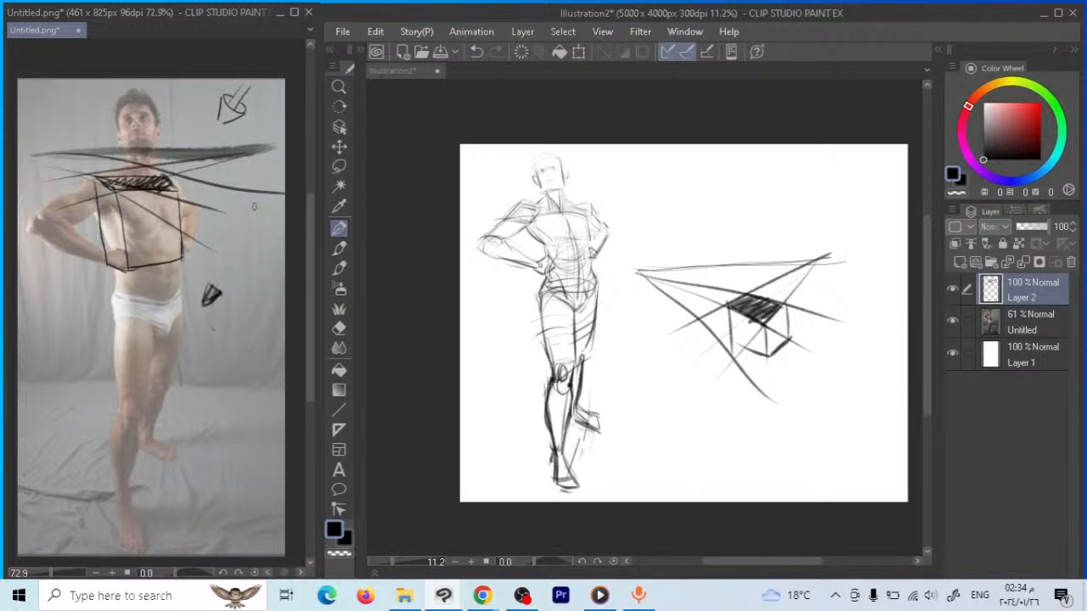
mouse_move(274, 146)
mouse_down()
mouse_move(213, 228)
mouse_move(210, 211)
mouse_move(198, 249)
mouse_move(209, 214)
mouse_move(219, 240)
mouse_up()
drag(192, 328, 189, 337)
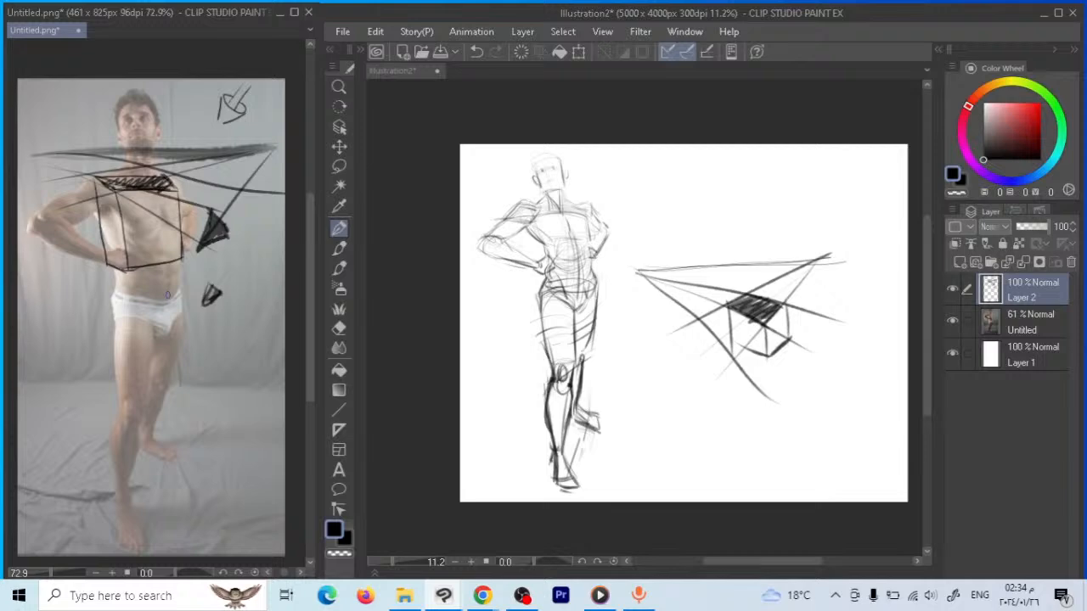
Draw a flat pelvis box with a shaded top over the model's hips and a bold horizontal line across the thighs
mouse_move(113, 304)
mouse_down()
mouse_move(182, 295)
mouse_move(114, 298)
mouse_up()
drag(181, 297, 137, 304)
mouse_move(138, 304)
mouse_down()
mouse_move(177, 292)
mouse_move(116, 300)
mouse_move(134, 302)
mouse_move(137, 321)
mouse_move(112, 311)
mouse_up()
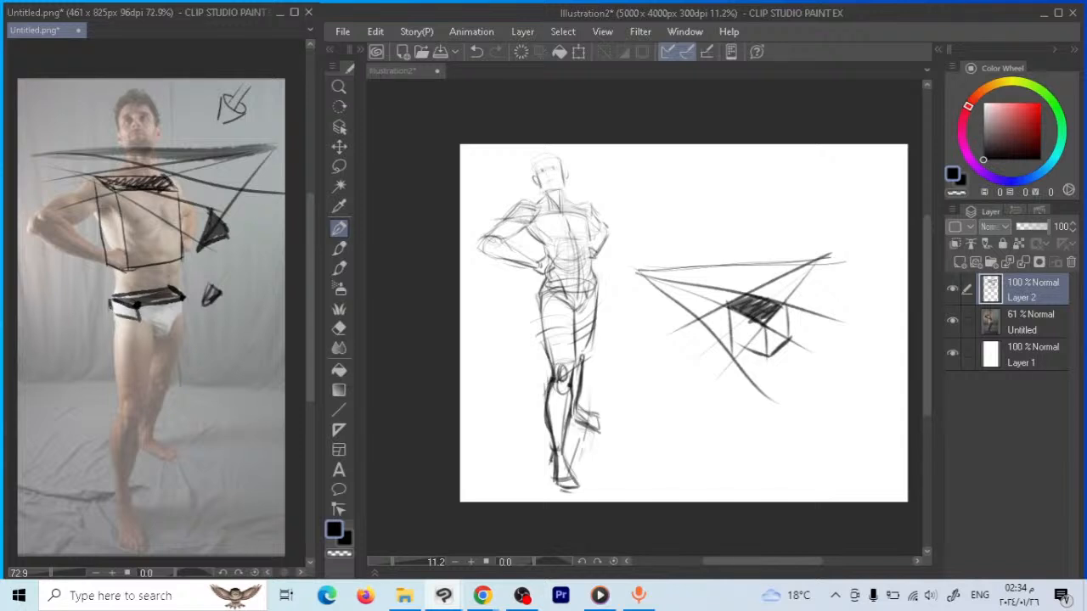
drag(187, 300, 139, 321)
drag(180, 288, 127, 304)
drag(228, 344, 35, 344)
mouse_move(206, 343)
mouse_down()
mouse_move(276, 341)
mouse_move(205, 315)
mouse_up()
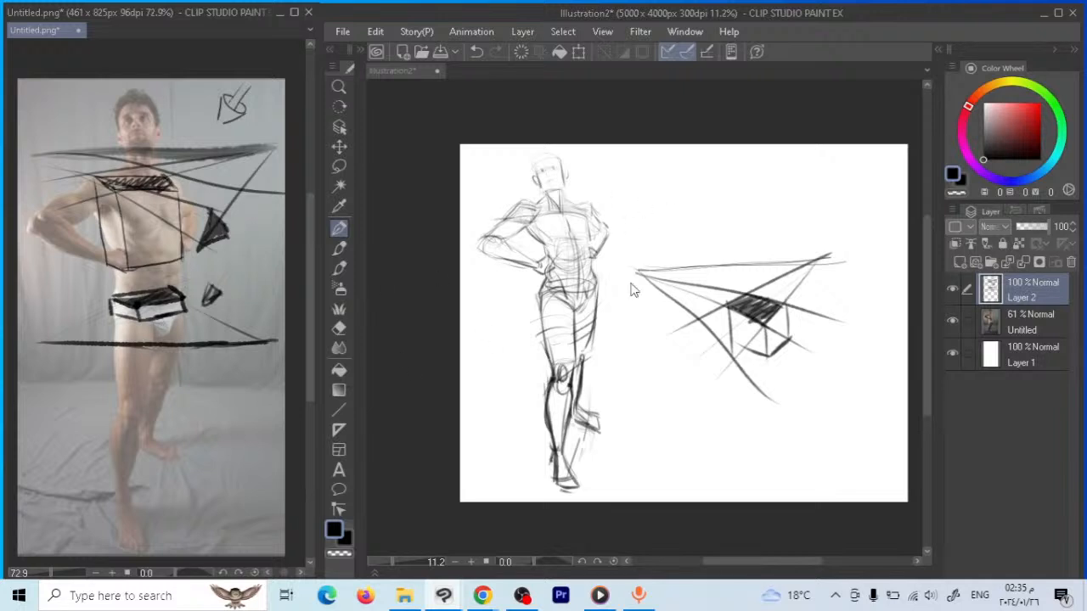
In the illustration, strengthen the horizon line and build a box above it from converging lines, shading its underside
click(837, 265)
mouse_move(851, 259)
mouse_down()
mouse_move(693, 263)
mouse_move(854, 262)
mouse_up()
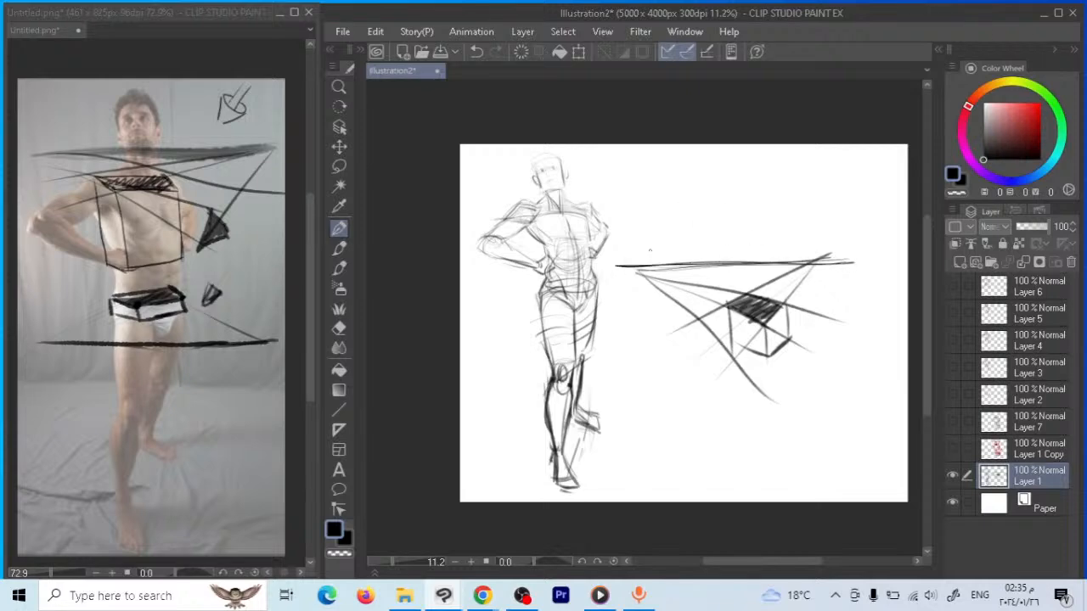
drag(633, 265, 788, 199)
drag(749, 235, 816, 259)
drag(724, 198, 815, 259)
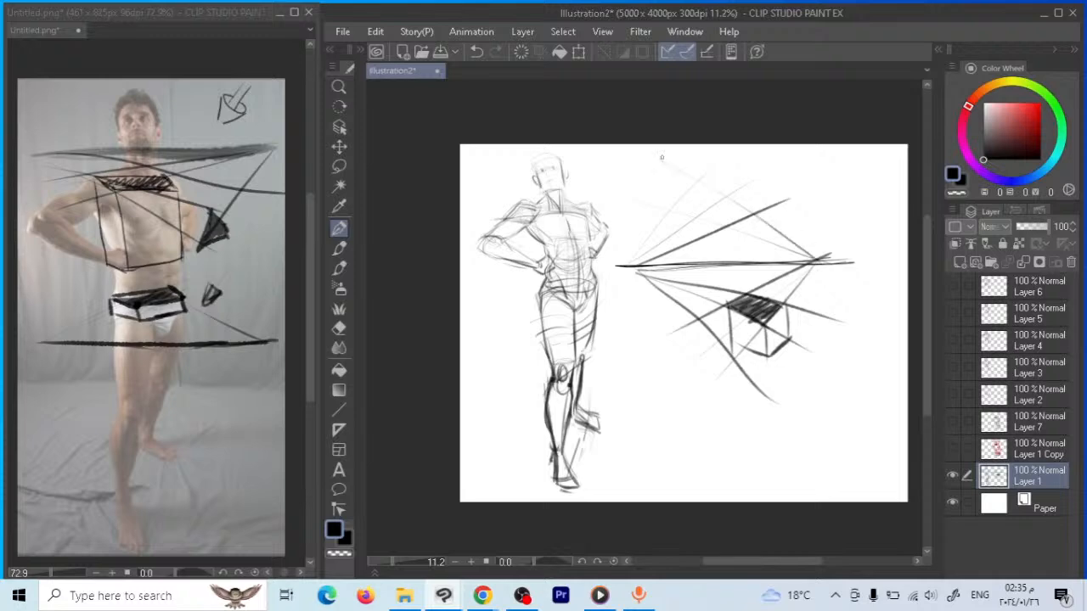
drag(751, 179, 831, 258)
mouse_move(749, 219)
mouse_down()
mouse_move(705, 214)
mouse_move(730, 228)
mouse_move(752, 207)
mouse_move(718, 219)
mouse_move(726, 159)
mouse_move(697, 177)
mouse_move(693, 219)
mouse_up()
mouse_move(727, 158)
mouse_down()
mouse_move(749, 176)
mouse_move(751, 217)
mouse_move(701, 222)
mouse_up()
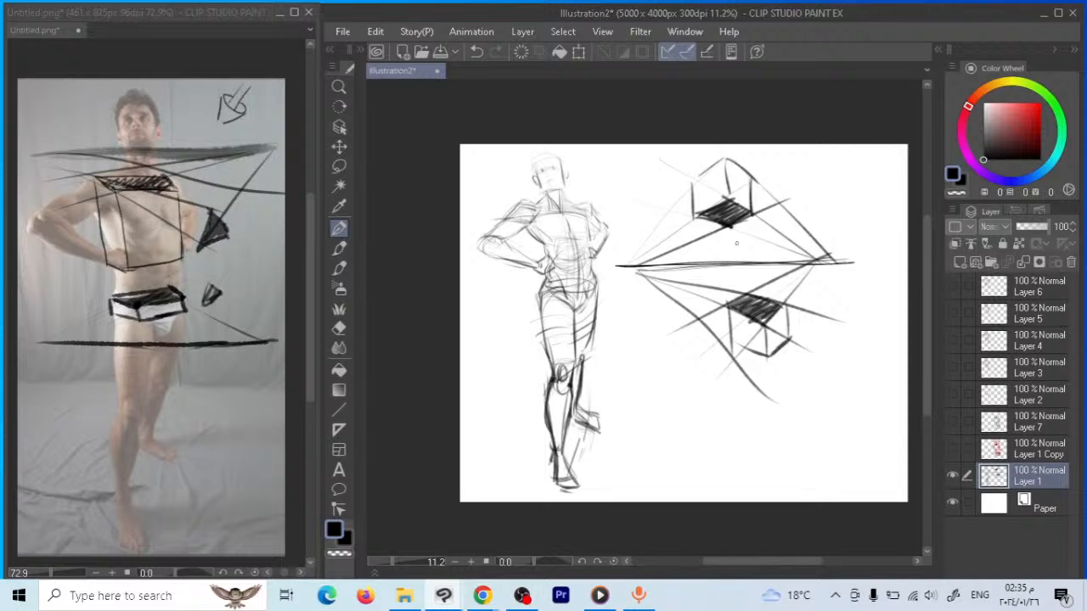
Draw a tapered cylinder with a filled lower end over the model's front thigh and a faint level line below the knee
click(146, 320)
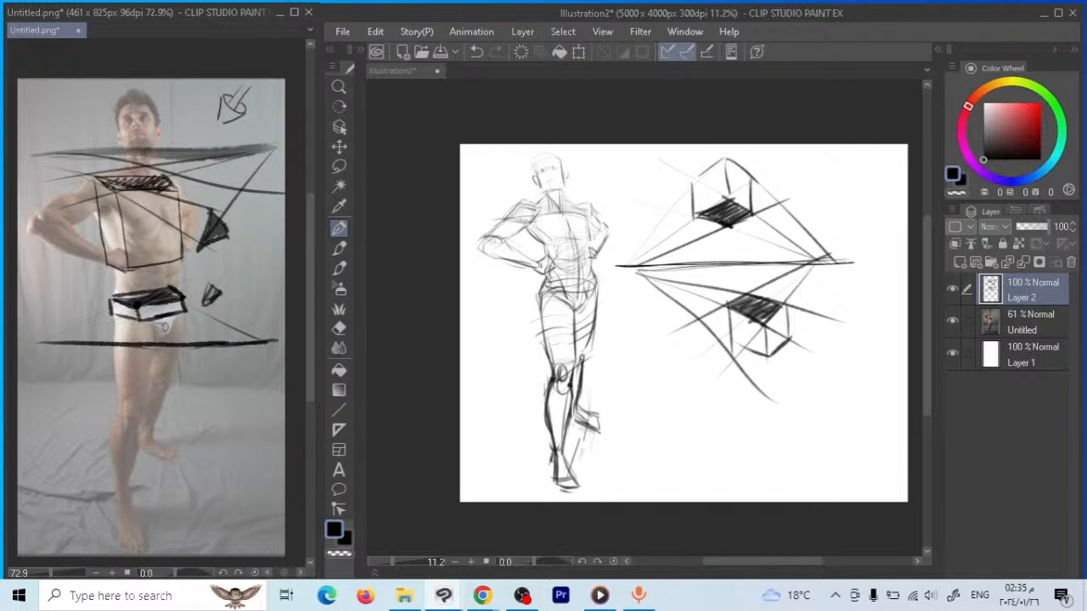
mouse_move(153, 328)
mouse_down()
mouse_move(113, 312)
mouse_move(119, 396)
mouse_move(151, 355)
mouse_move(129, 396)
mouse_up()
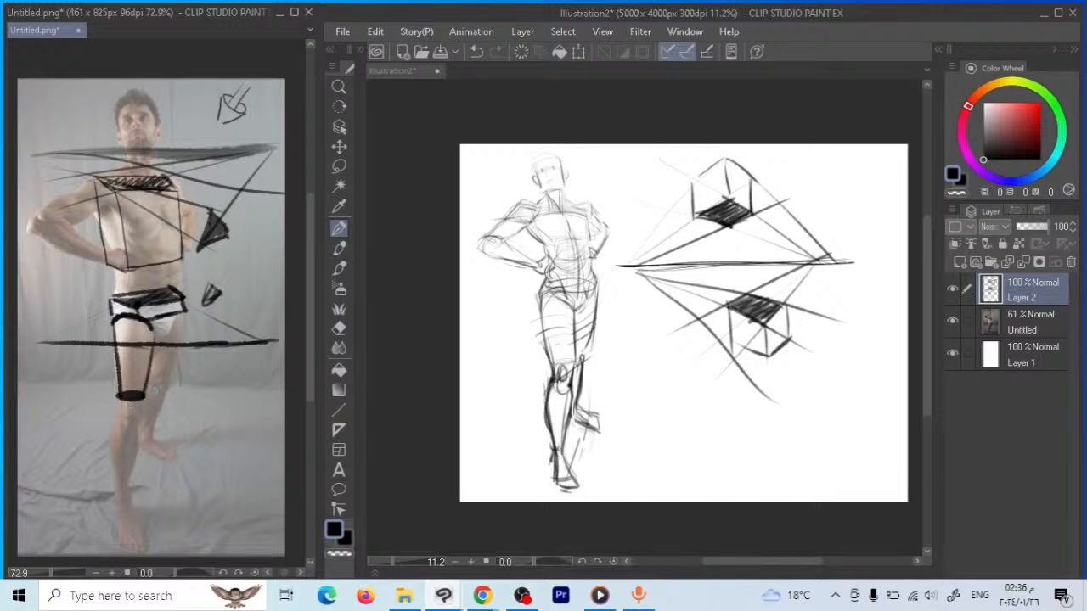
drag(163, 421, 190, 420)
click(574, 328)
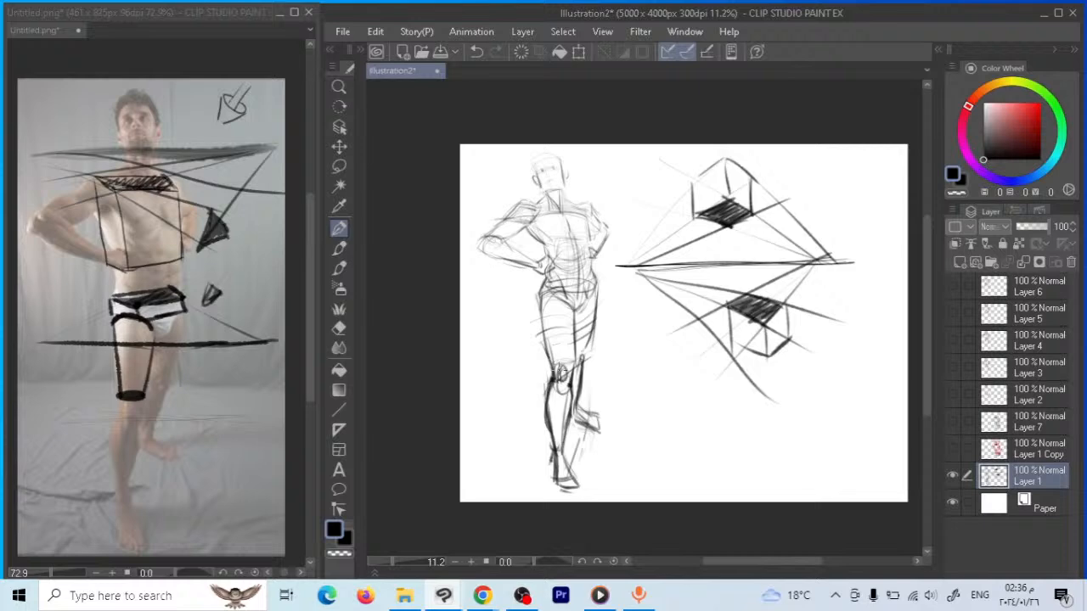
Draw a second cylinder over the model's rear thigh and curve contour bands across both thighs
mouse_move(158, 321)
mouse_down()
mouse_move(185, 325)
mouse_move(165, 387)
mouse_move(150, 389)
mouse_up()
drag(193, 355, 150, 365)
mouse_move(202, 335)
mouse_down()
mouse_move(155, 337)
mouse_move(153, 359)
mouse_move(99, 375)
mouse_up()
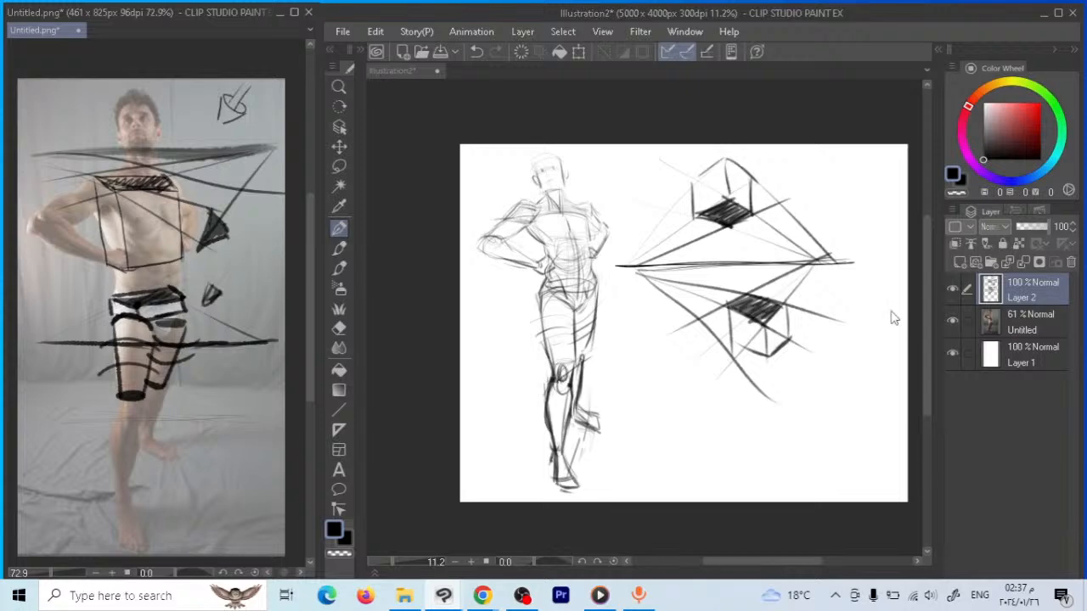
click(831, 285)
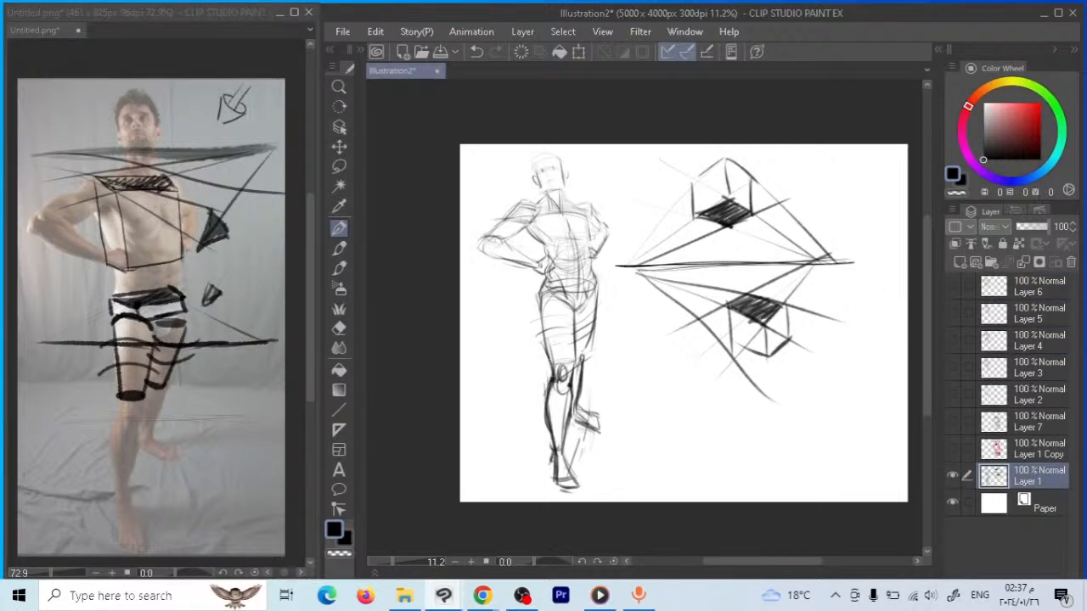
Strengthen the sketched figure's torso centre line and add curved contour strokes around the ribcage, waist and upper thigh
drag(564, 208, 580, 312)
mouse_move(575, 266)
mouse_down()
mouse_move(577, 306)
mouse_move(579, 289)
mouse_move(546, 277)
mouse_move(545, 258)
mouse_up()
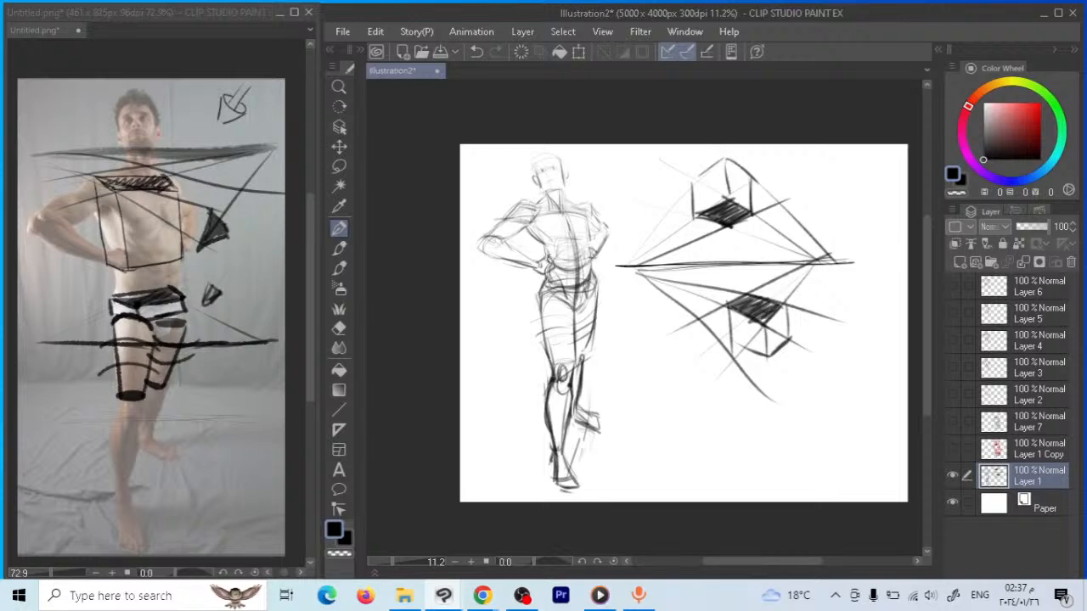
drag(565, 210, 582, 280)
drag(528, 226, 546, 258)
mouse_move(542, 310)
mouse_down()
mouse_move(538, 289)
mouse_move(597, 281)
mouse_move(569, 316)
mouse_up()
drag(548, 286, 566, 292)
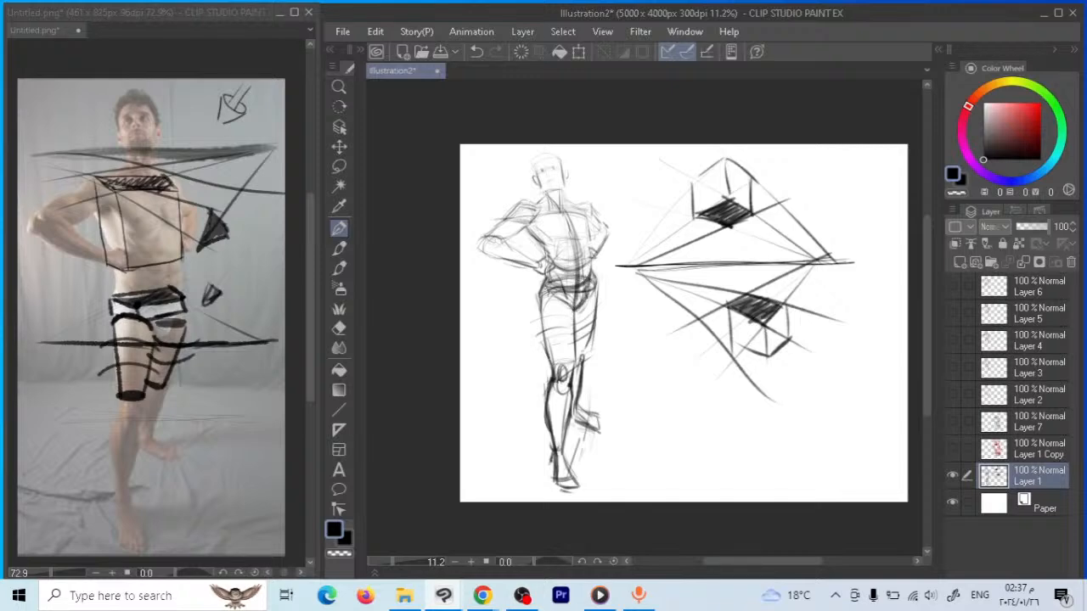
click(339, 165)
mouse_move(587, 357)
mouse_down()
mouse_move(552, 367)
mouse_move(560, 513)
mouse_move(614, 380)
mouse_move(583, 355)
mouse_move(583, 377)
mouse_up()
key(k)
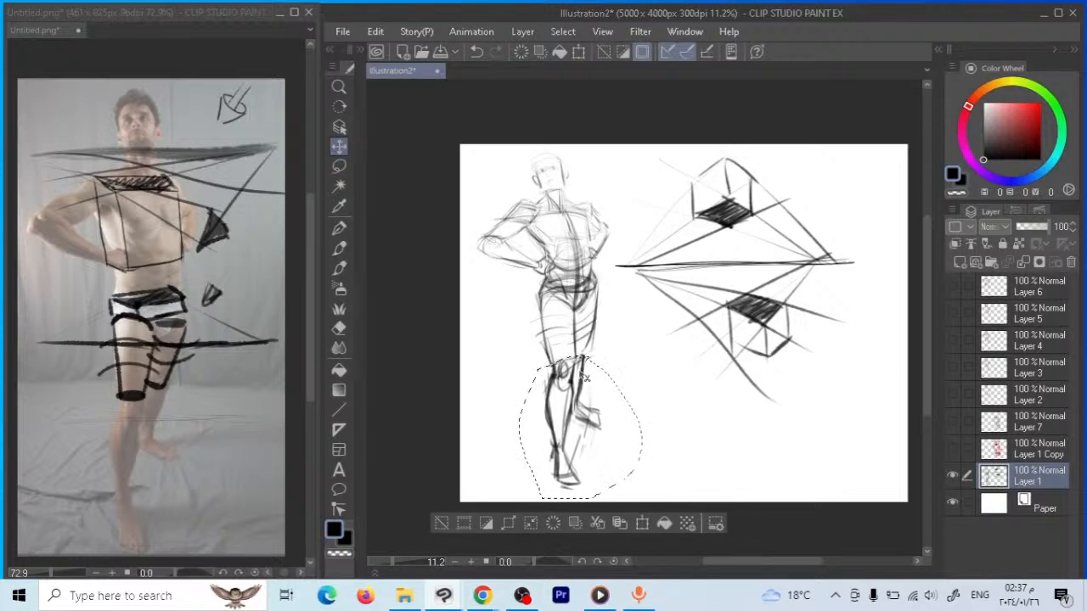
key(ctrl+d)
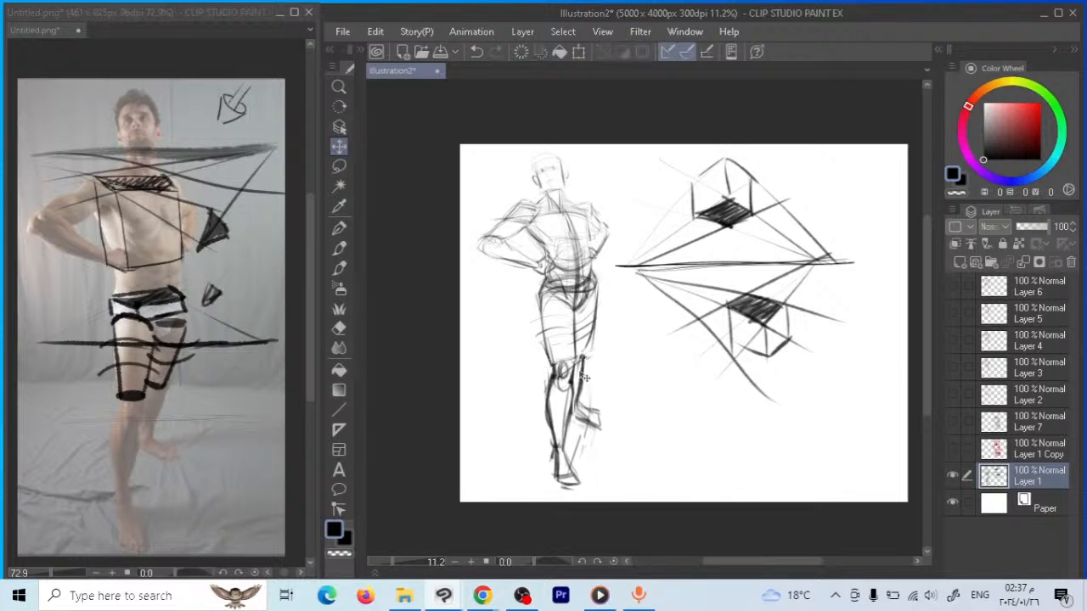
Extend the horizon line from the perspective boxes across the standing figure's waist with several light horizontal strokes
click(339, 227)
drag(707, 270, 484, 267)
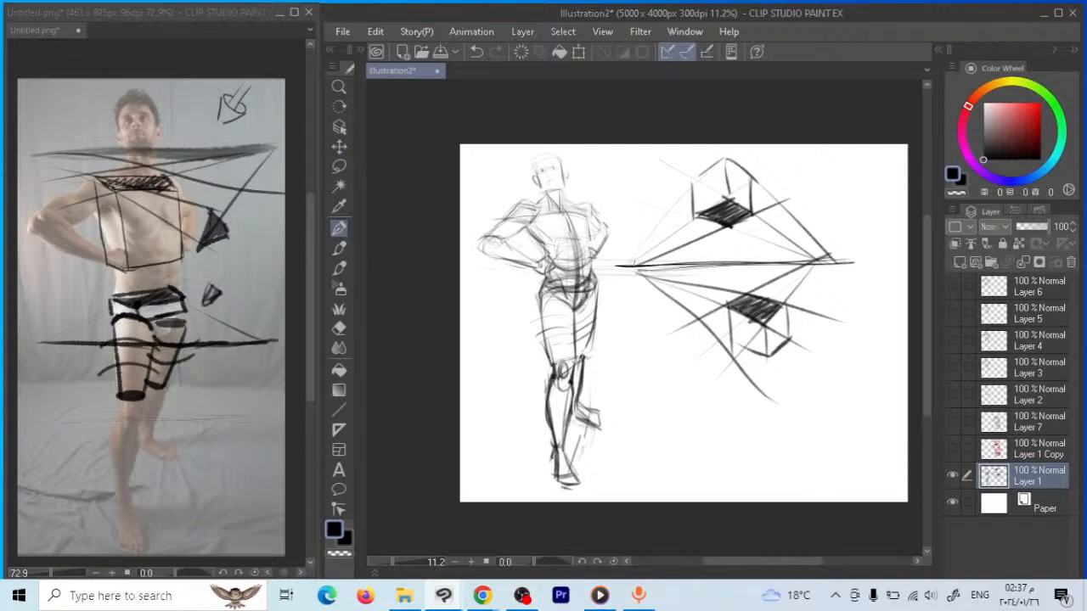
mouse_move(618, 261)
mouse_down()
mouse_move(467, 264)
mouse_move(734, 262)
mouse_up()
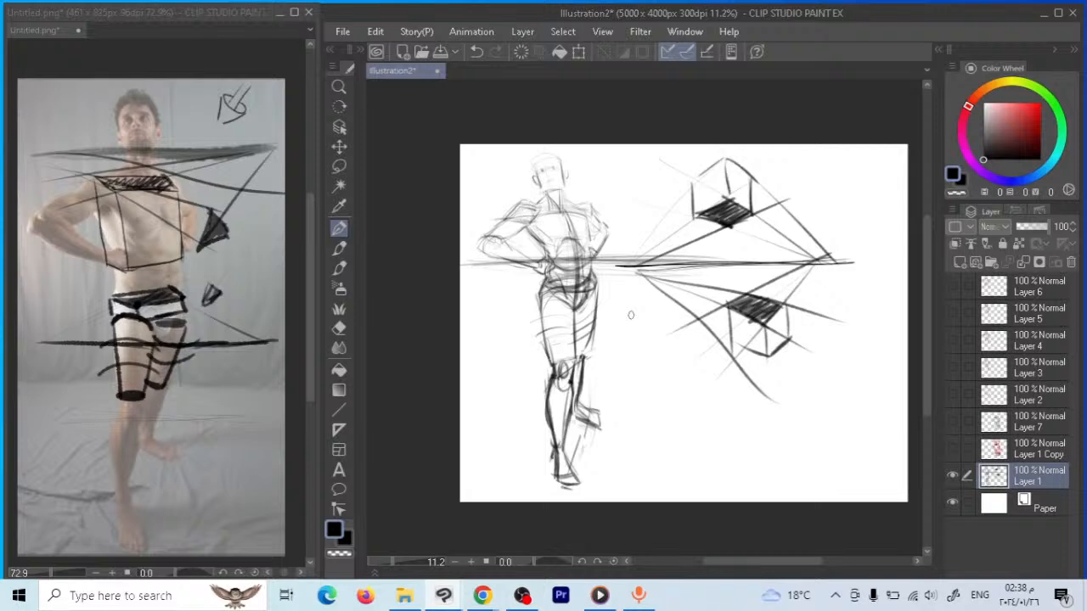
In the reference photo document, delete the overlay sketch layer and raise the photo layer's opacity to 100%
click(153, 12)
click(1071, 262)
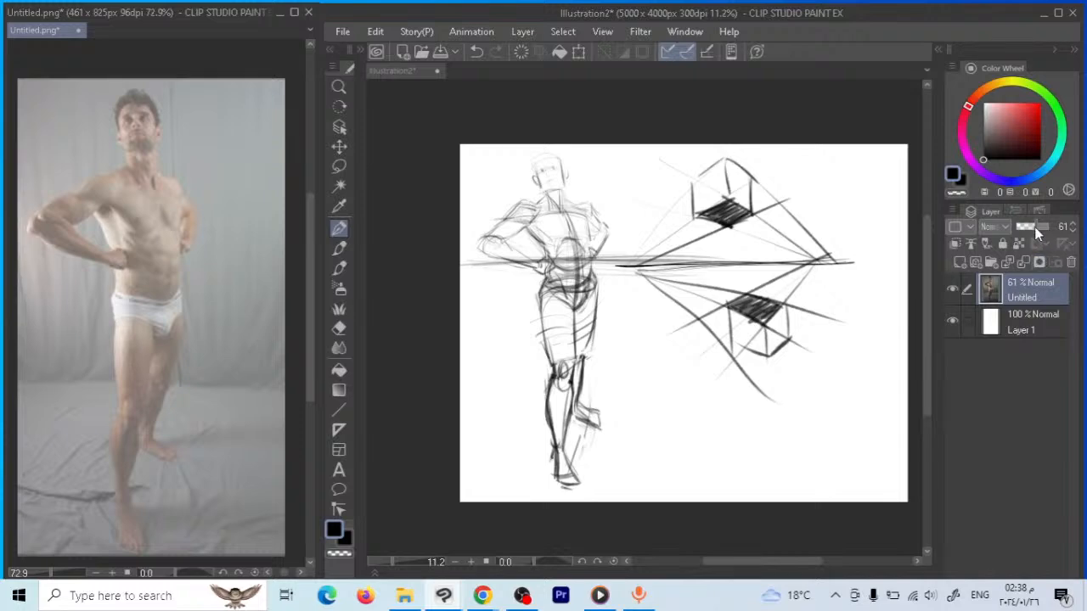
drag(1035, 233, 1054, 231)
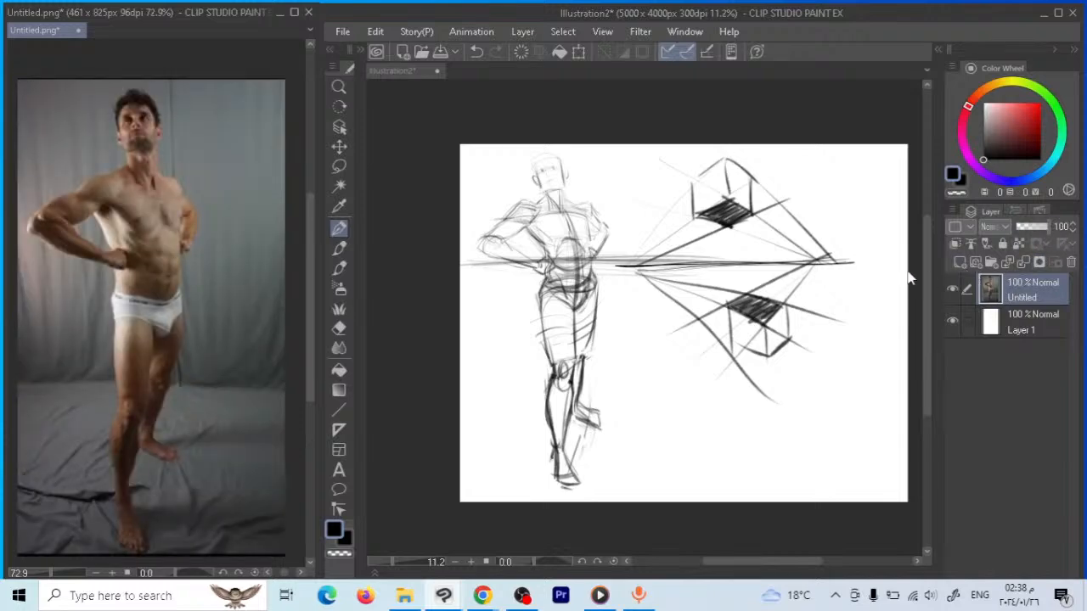
click(916, 289)
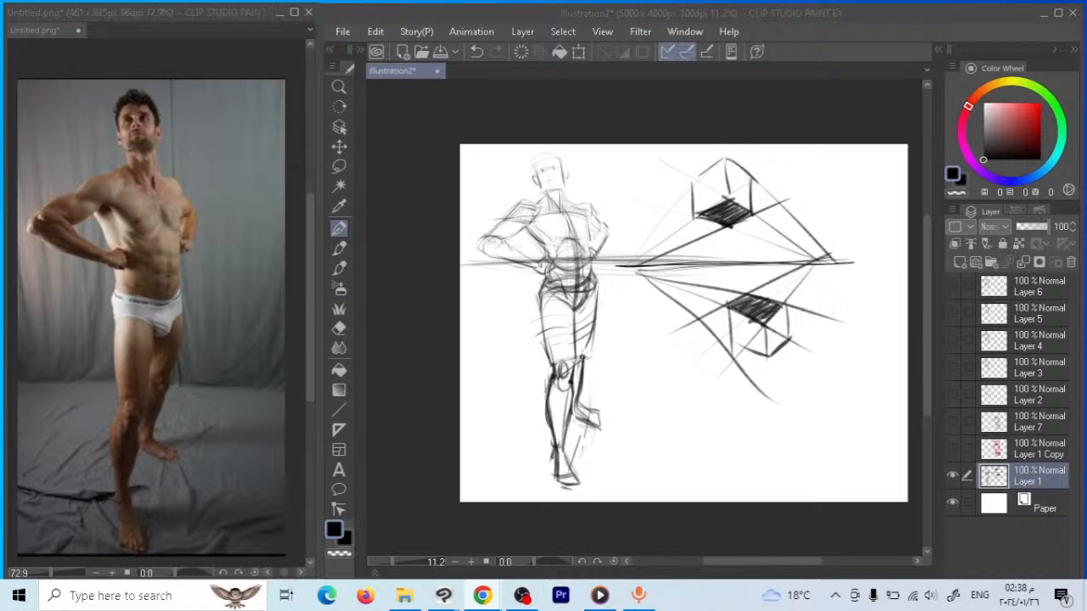
Write the letters BRP below the lower perspective box in the illustration
click(735, 386)
mouse_move(723, 424)
mouse_down()
mouse_move(726, 401)
mouse_move(729, 424)
mouse_up()
mouse_move(754, 398)
mouse_down()
mouse_move(755, 420)
mouse_move(769, 416)
mouse_up()
mouse_move(776, 392)
mouse_down()
mouse_move(776, 416)
mouse_move(788, 395)
mouse_up()
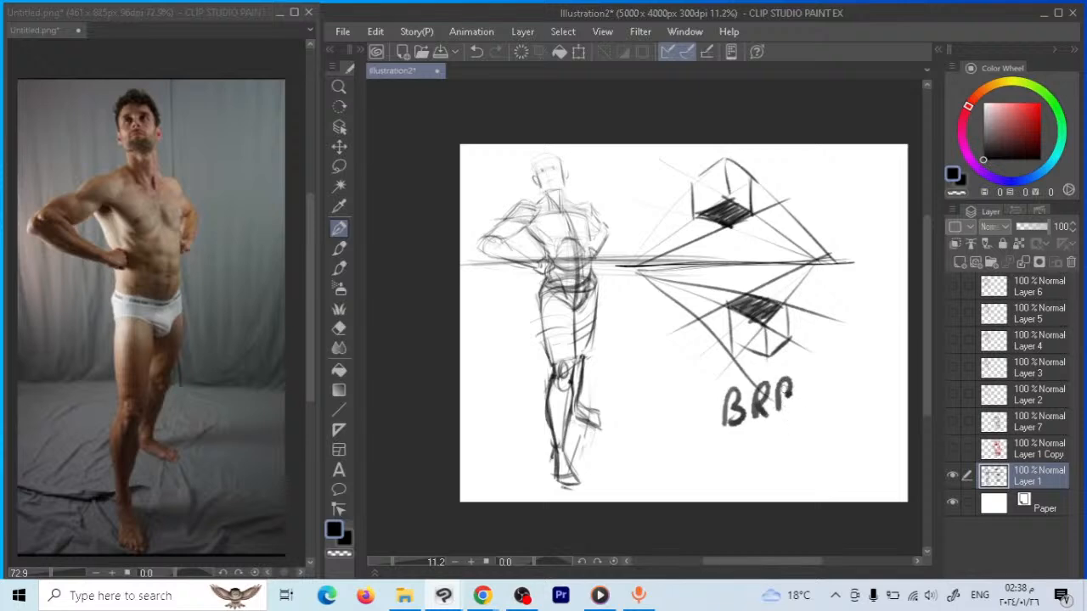
Undo the BRP lettering
key(ctrl+z)
key(ctrl+z)
key(ctrl+z)
key(ctrl+z)
key(ctrl+z)
key(ctrl+z)
key(ctrl+z)
key(ctrl+z)
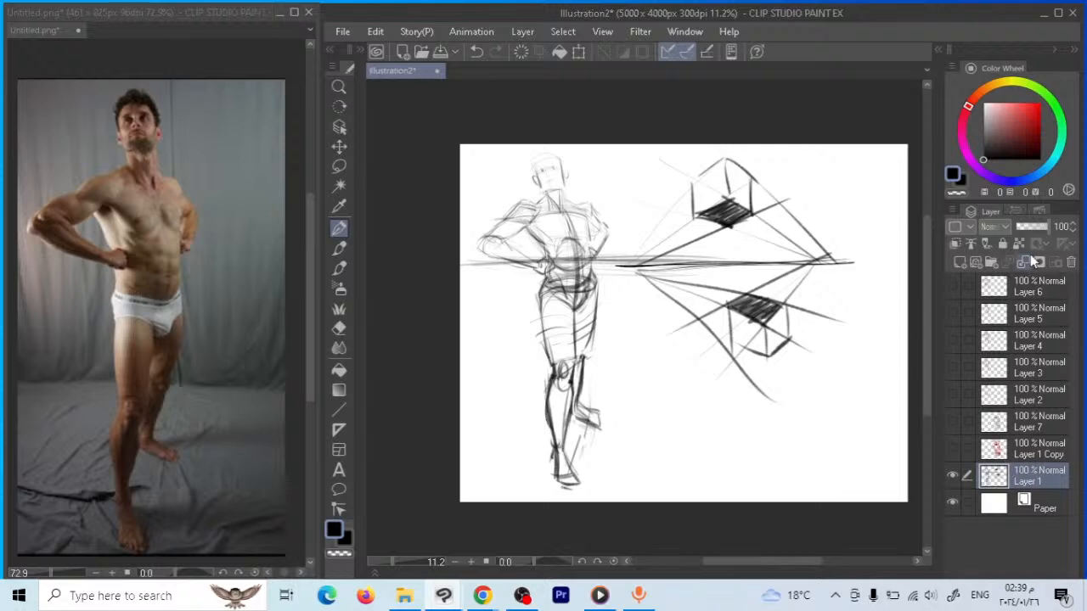
Fade Layer 1 to 17% opacity and add a new layer above it
drag(1030, 225, 1021, 225)
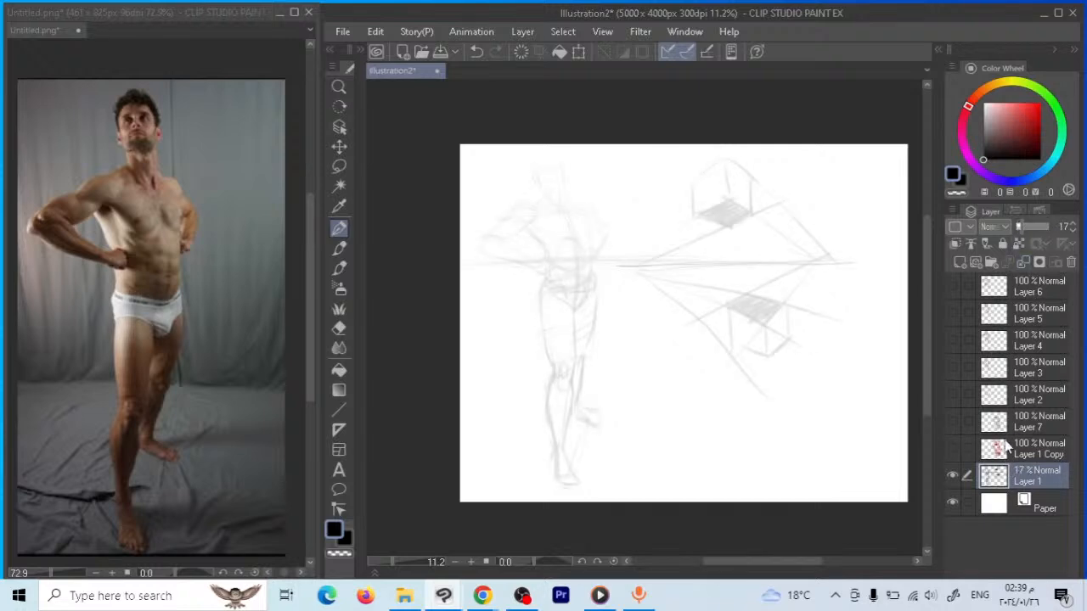
click(961, 262)
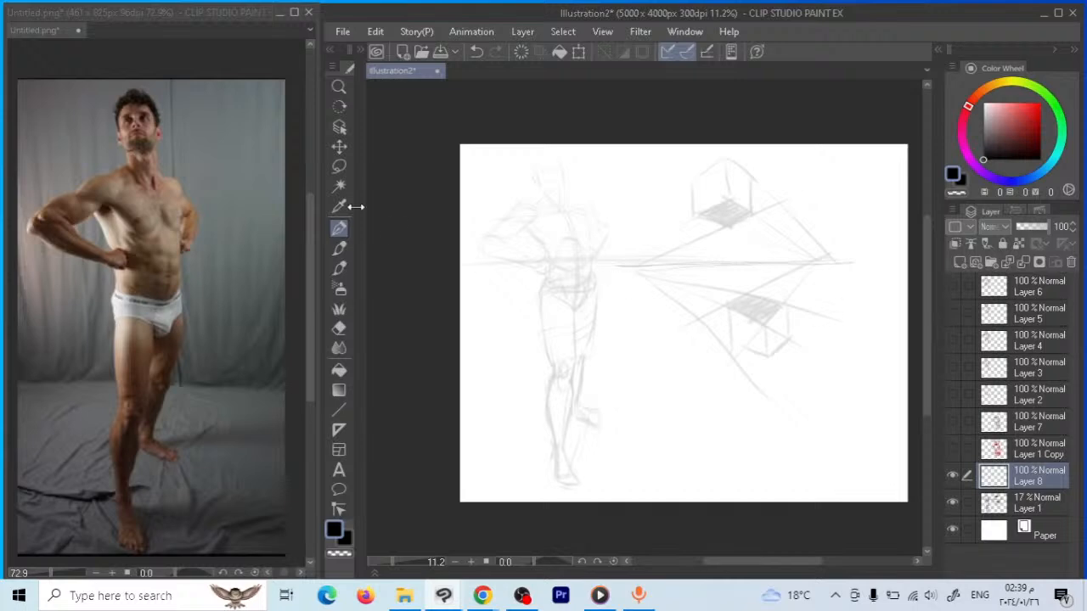
Draw the arc of the figure's crown on the new layer with the Textured pen at brush size 20
click(339, 86)
click(553, 215)
click(581, 153)
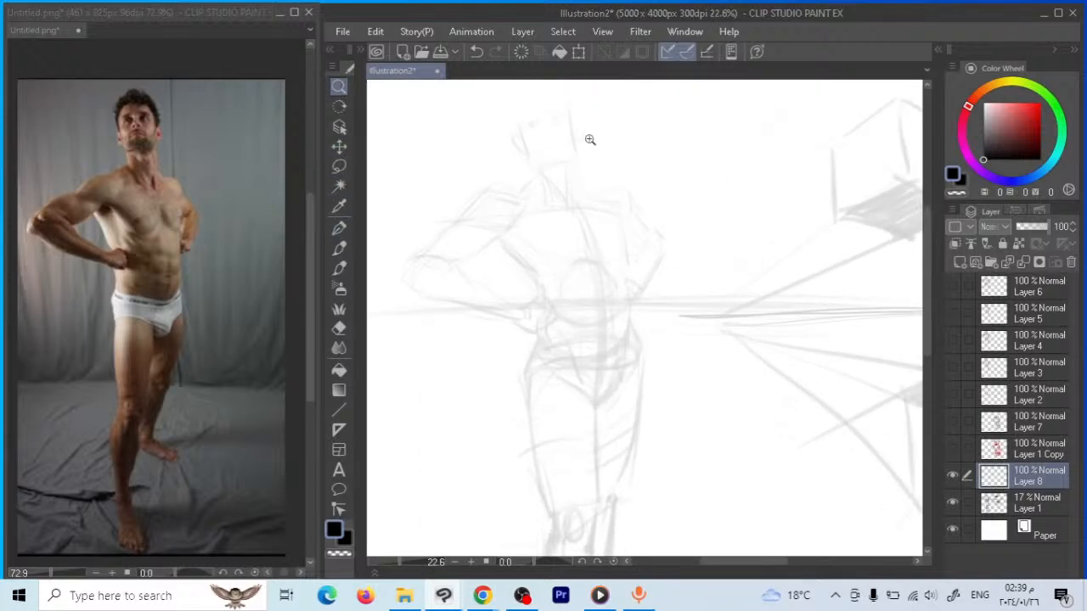
drag(574, 234, 580, 280)
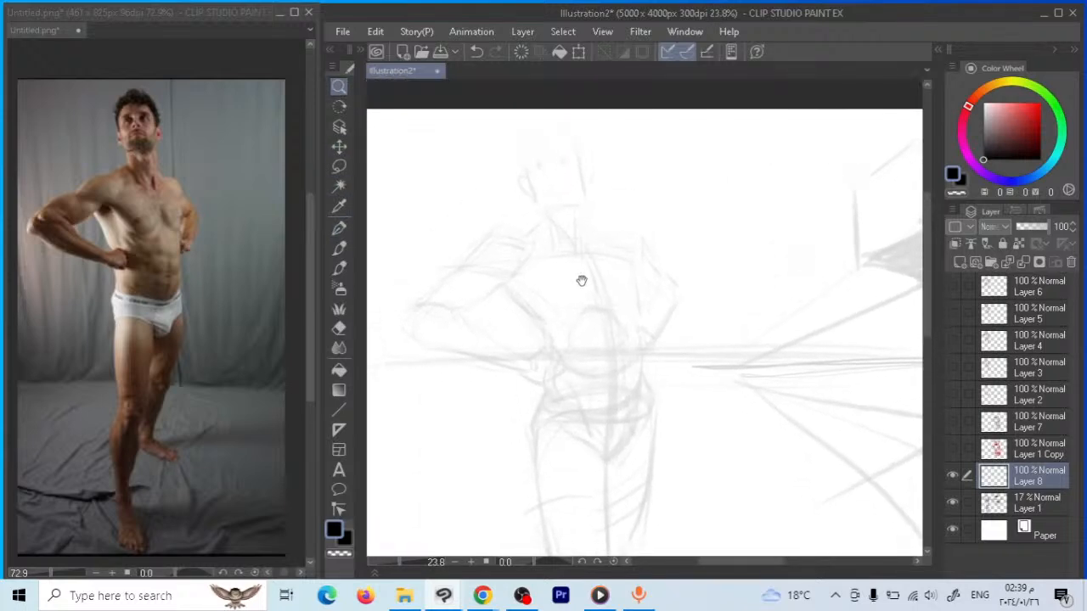
key(p)
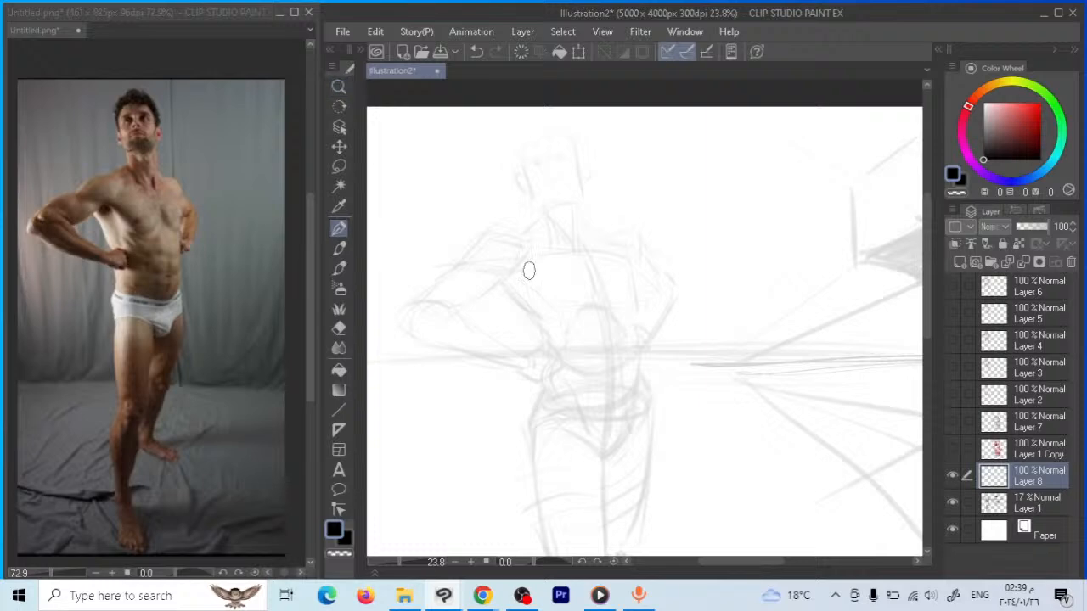
key(bracketleft)
key(bracketleft)
key(bracketleft)
mouse_move(573, 140)
mouse_down()
mouse_move(548, 131)
mouse_move(520, 143)
mouse_up()
Look through the available pens and erase the crown arc with the Rough eraser
click(363, 49)
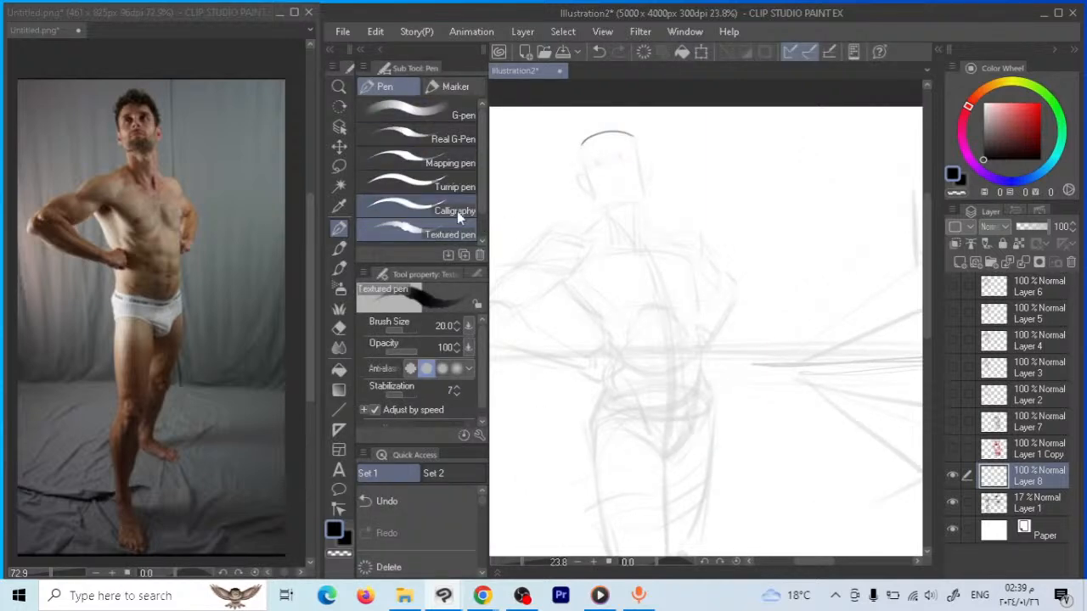
scroll(456, 211, down, 1)
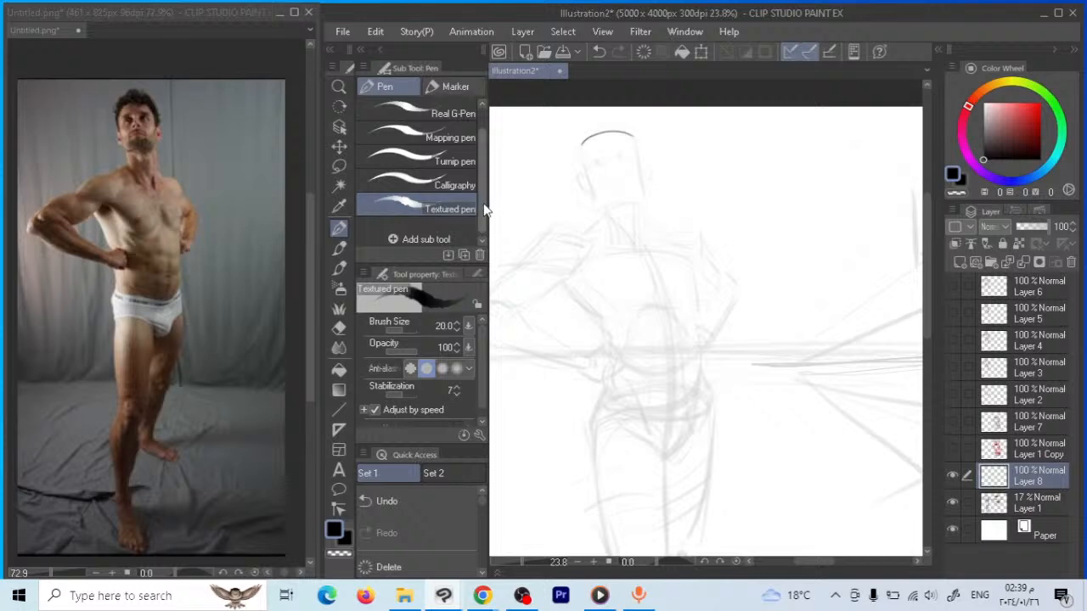
scroll(479, 184, up, 1)
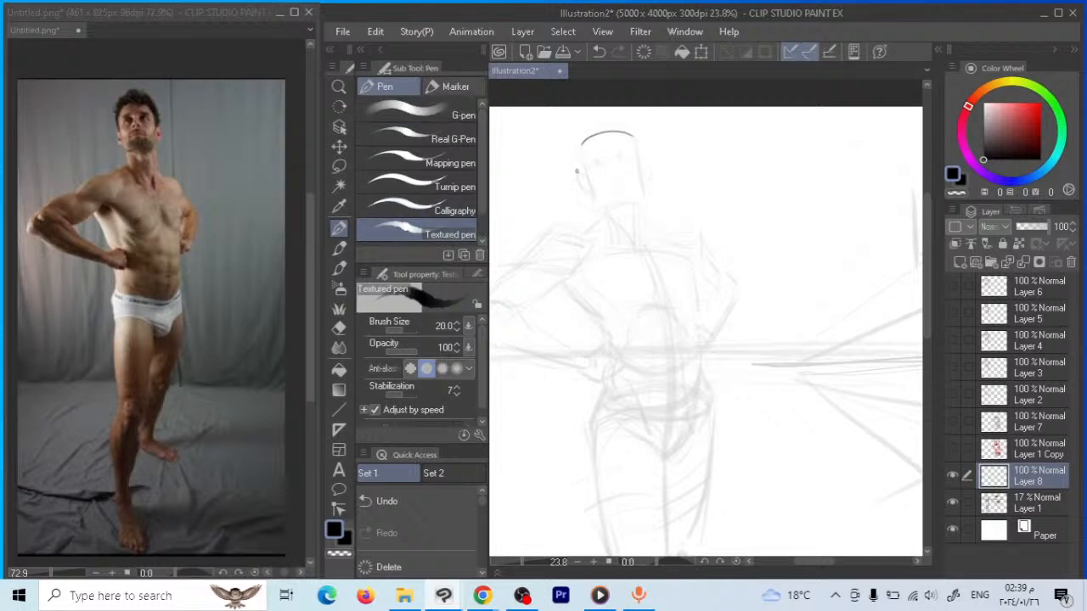
key(e)
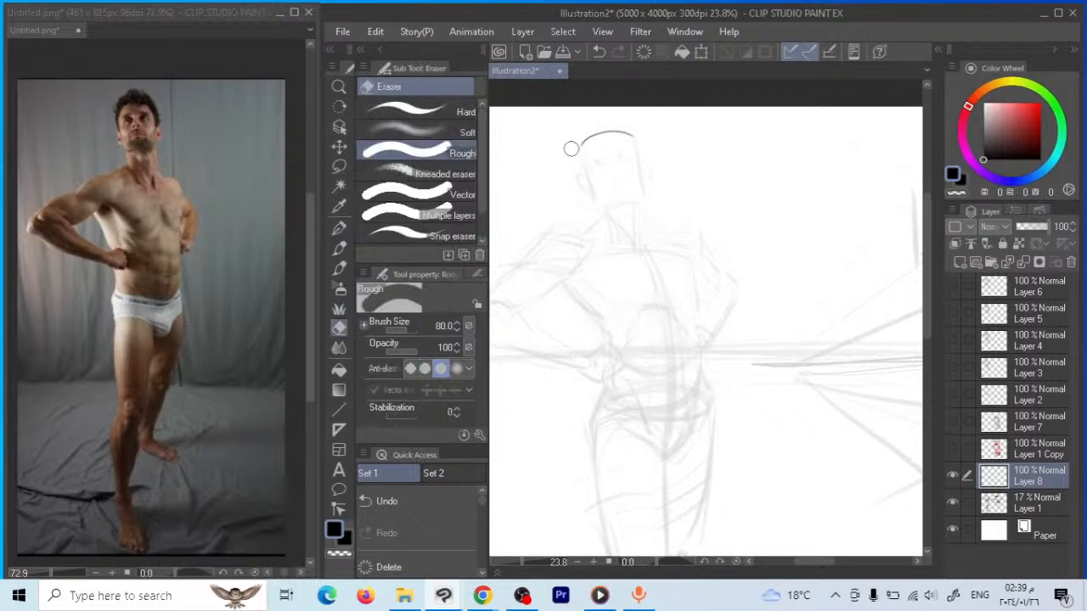
drag(583, 141, 620, 144)
Switch to the Real G-Pen and set its brush size to 20
click(340, 226)
click(452, 141)
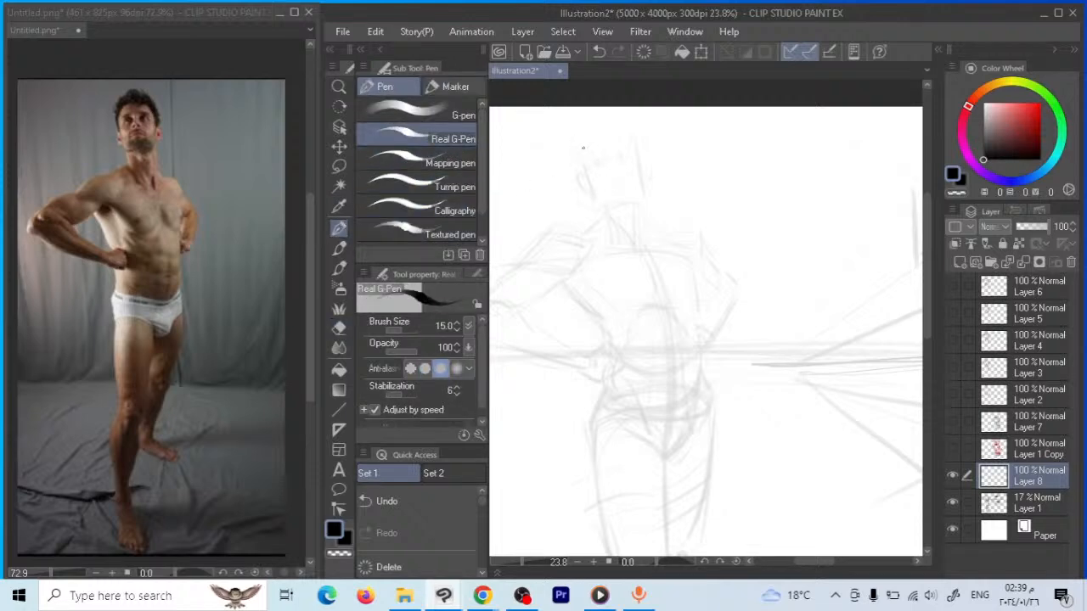
key(bracketright)
key(bracketright)
Try outlining the head's crown and side over the faded sketch, and undo the strokes
mouse_move(578, 153)
mouse_down()
mouse_move(599, 137)
mouse_move(632, 140)
mouse_move(578, 156)
mouse_move(592, 204)
mouse_up()
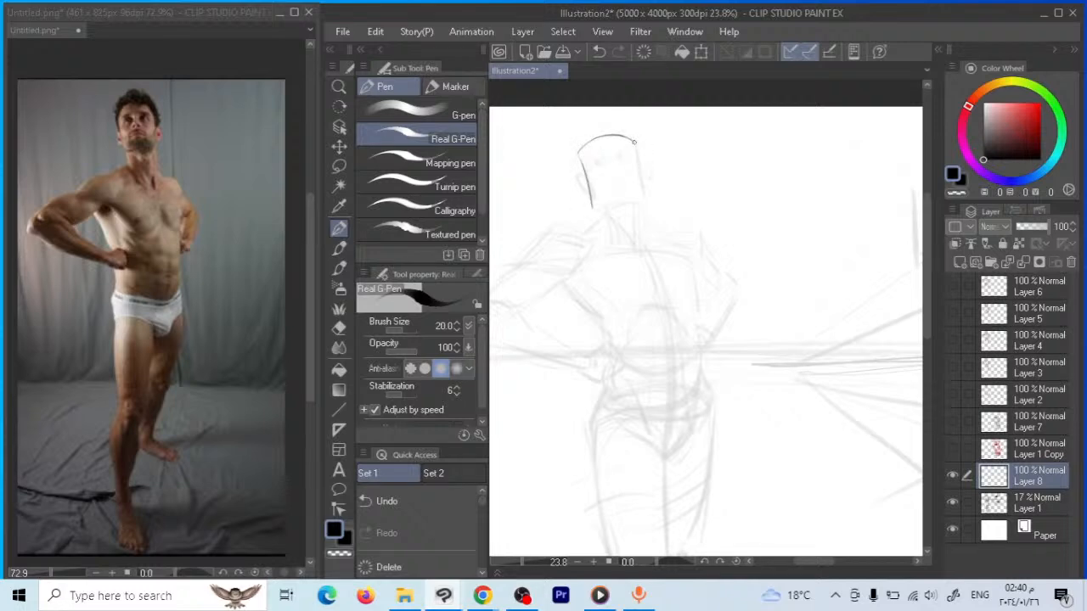
mouse_move(633, 142)
mouse_down()
mouse_move(643, 200)
mouse_move(595, 205)
mouse_up()
key(ctrl+z)
key(ctrl+z)
key(ctrl+z)
key(ctrl+z)
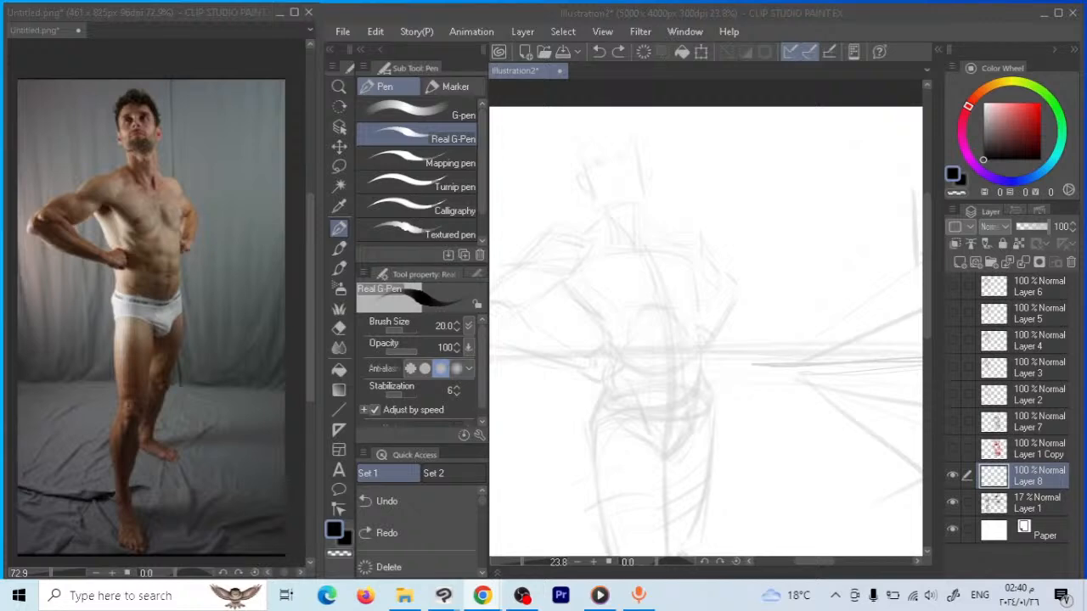
Hide the faded Layer 1 sketch to work on a blank canvas
click(687, 237)
click(952, 502)
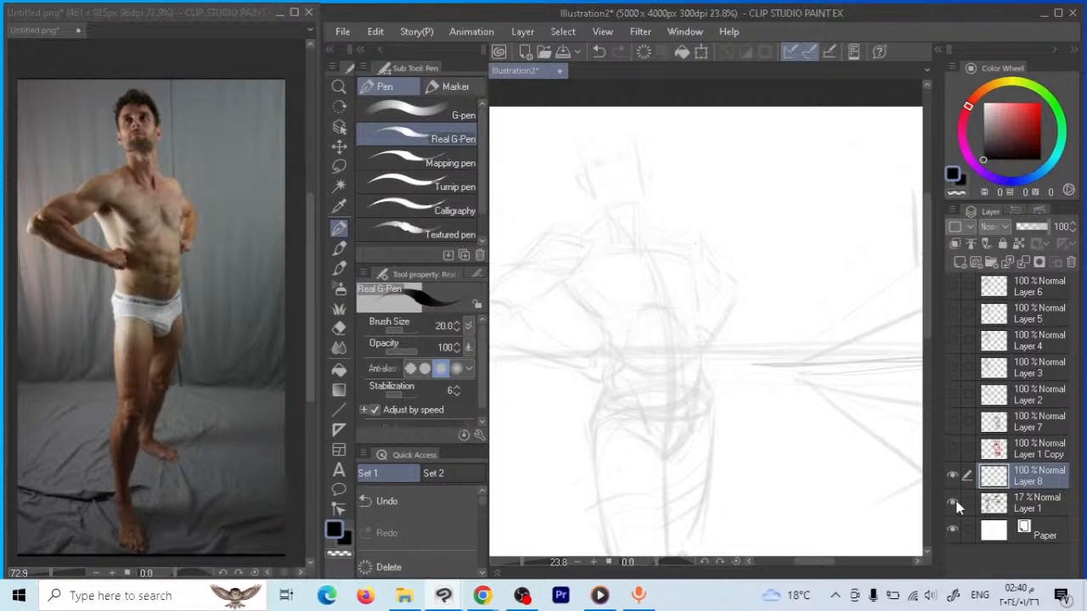
click(339, 88)
drag(682, 235, 646, 283)
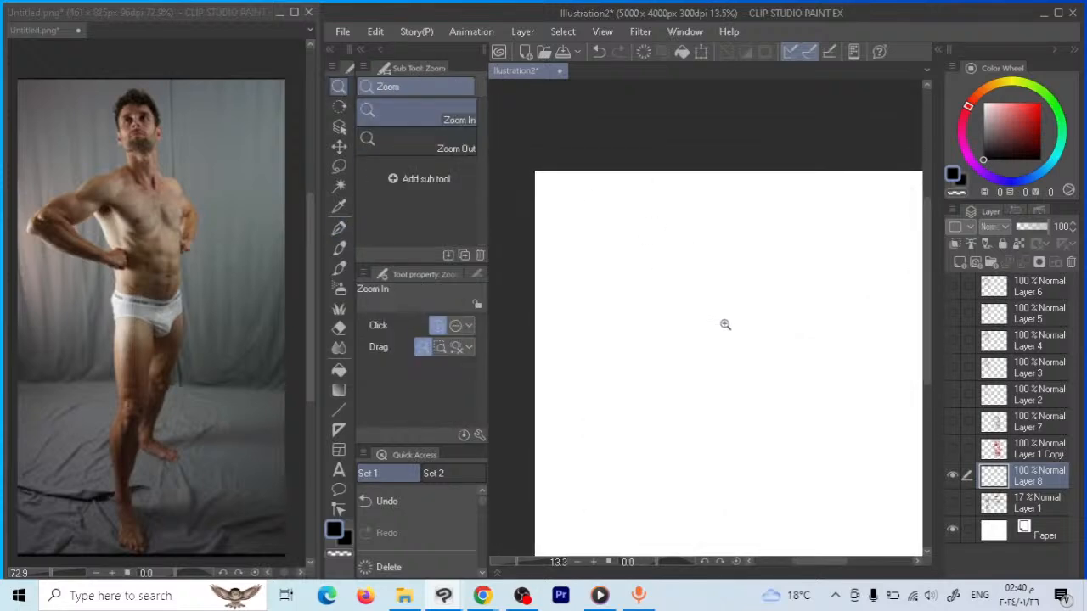
drag(731, 315, 643, 274)
Draw a loose circle for a bird's head near the canvas's upper edge with the Real G-Pen at size 50
click(339, 227)
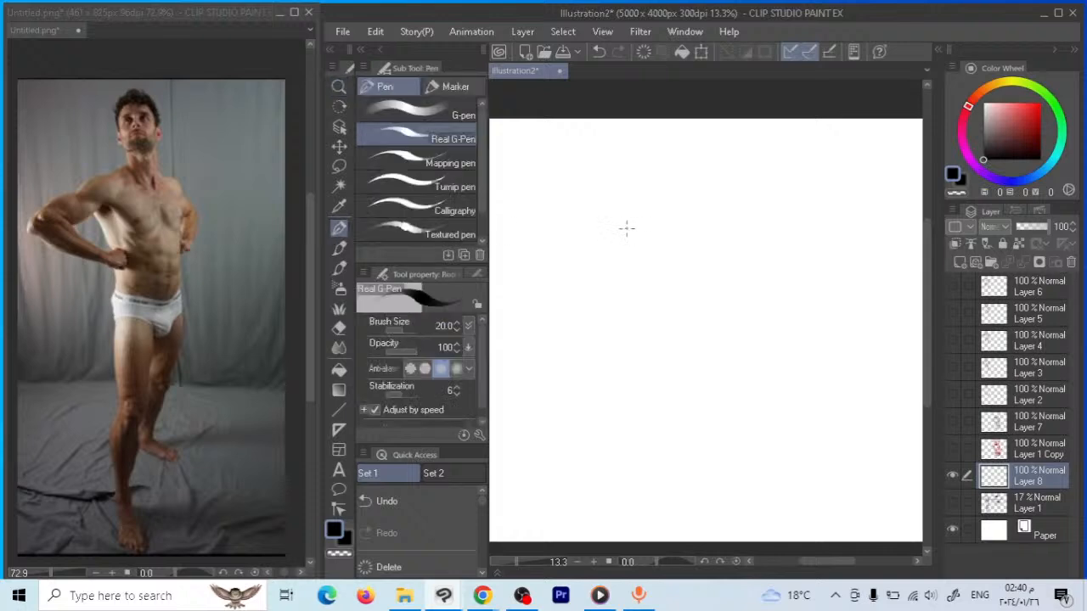
key(bracketright)
key(bracketright)
key(bracketright)
key(bracketright)
drag(667, 170, 645, 276)
drag(705, 174, 718, 242)
drag(637, 179, 612, 228)
drag(666, 166, 697, 179)
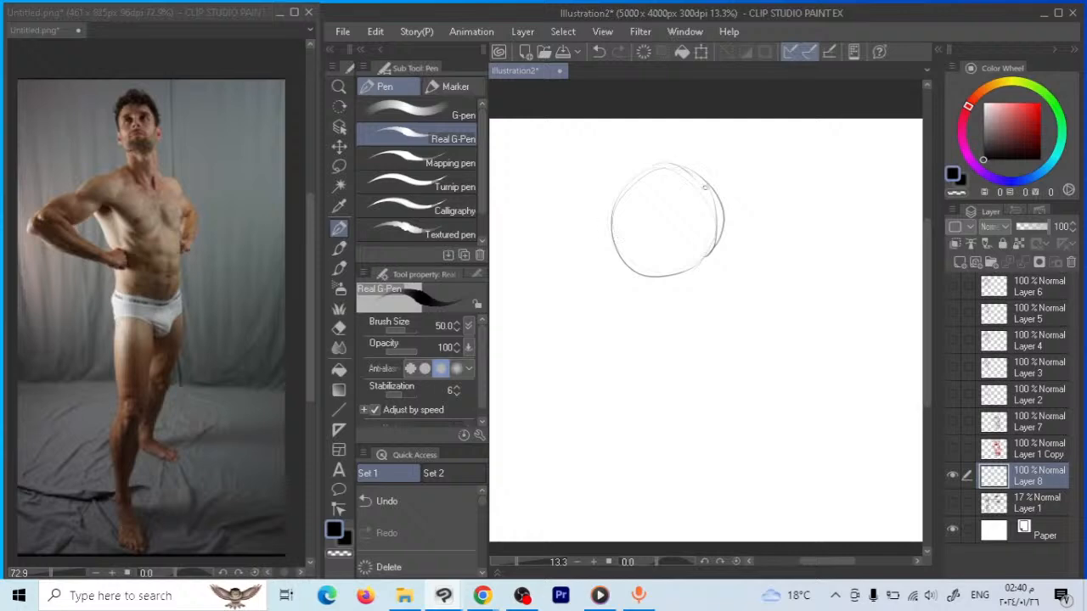
Draw a long curve from the circle for the bird's breast and belly with the Textured pen at size 60
click(416, 234)
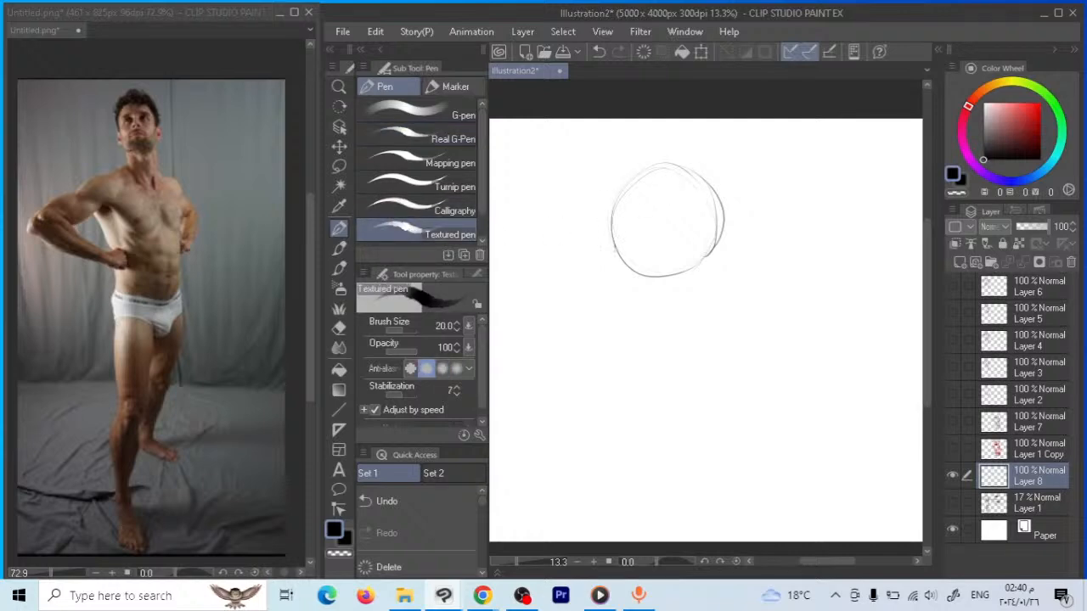
key(bracketright)
key(bracketright)
key(bracketright)
key(bracketright)
key(bracketright)
mouse_move(605, 236)
mouse_down()
mouse_move(707, 407)
mouse_move(788, 404)
mouse_up()
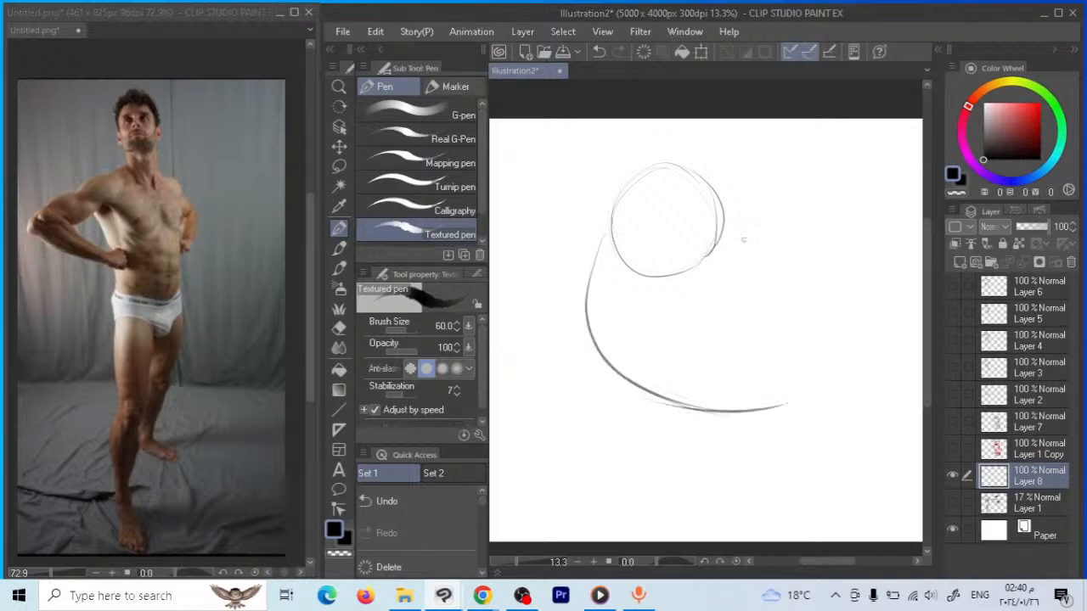
Draw the bird's sloping back, pointed tail and a light wing edge inside the body
drag(730, 224, 771, 265)
drag(727, 224, 830, 352)
drag(810, 297, 822, 321)
drag(842, 370, 860, 446)
drag(796, 411, 856, 439)
drag(713, 282, 754, 365)
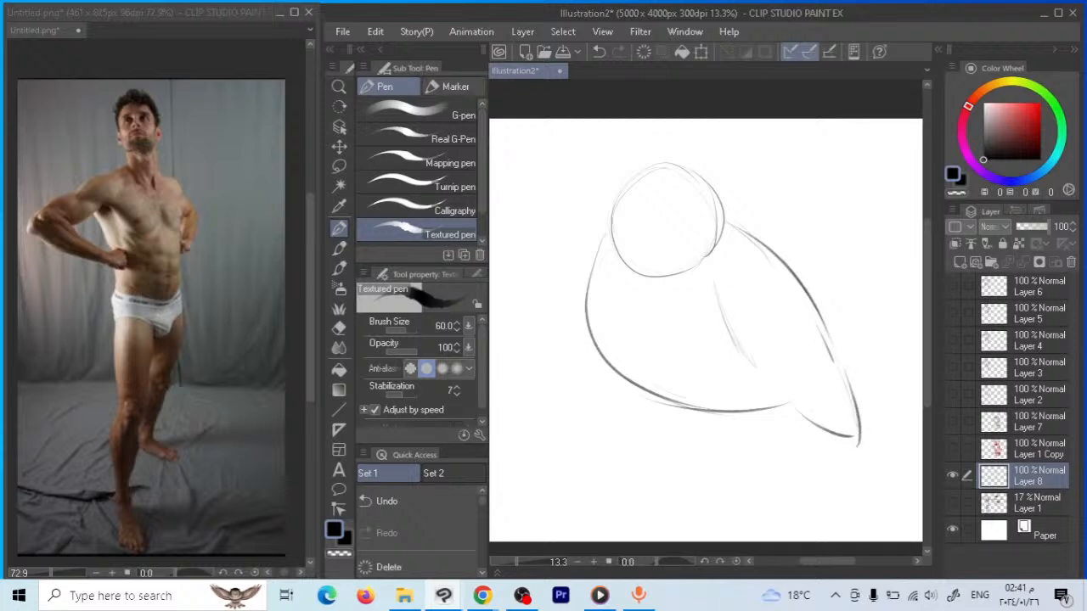
Curve a centre line and eye line around the bird's head and build a shaded, downward-pointing beak where they cross
drag(684, 182, 644, 269)
mouse_move(718, 247)
mouse_down()
mouse_move(693, 252)
mouse_move(650, 250)
mouse_up()
mouse_move(612, 210)
mouse_down()
mouse_move(697, 257)
mouse_move(721, 250)
mouse_up()
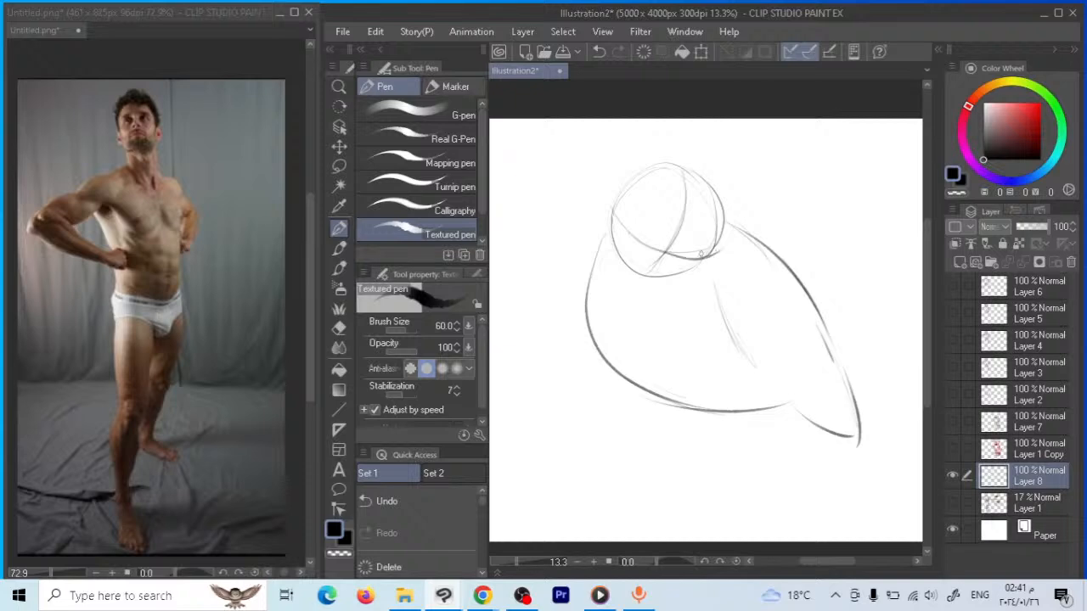
mouse_move(684, 173)
mouse_down()
mouse_move(680, 244)
mouse_move(655, 285)
mouse_up()
mouse_move(677, 245)
mouse_down()
mouse_move(659, 273)
mouse_move(712, 256)
mouse_up()
drag(642, 243, 693, 258)
mouse_move(612, 209)
mouse_down()
mouse_move(679, 249)
mouse_move(717, 242)
mouse_move(650, 248)
mouse_move(683, 258)
mouse_move(653, 287)
mouse_up()
mouse_move(647, 241)
mouse_down()
mouse_move(655, 286)
mouse_move(652, 259)
mouse_move(671, 275)
mouse_move(652, 277)
mouse_up()
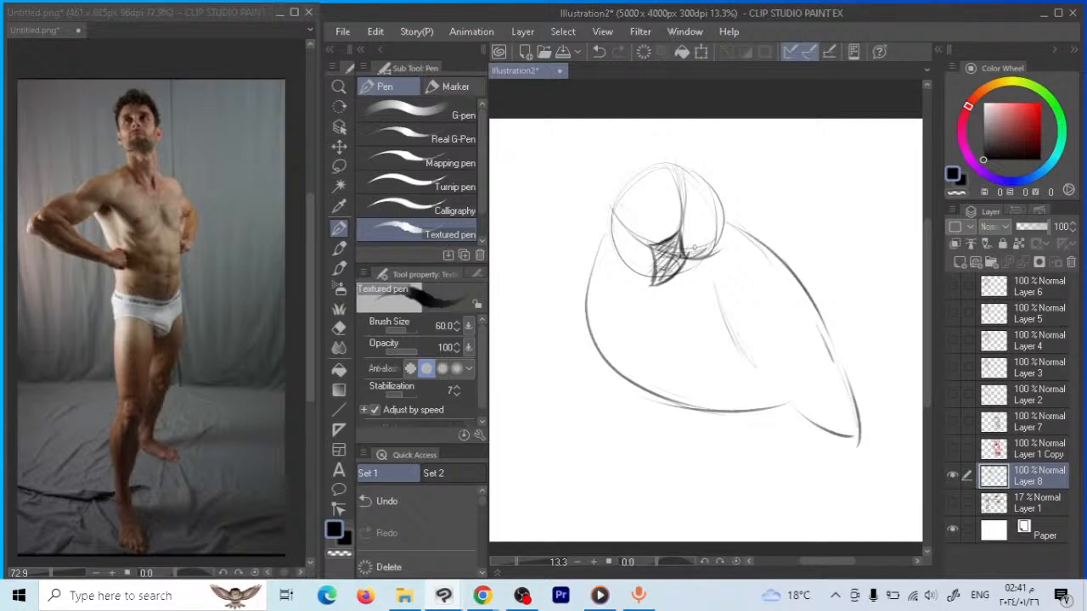
Draw the bird's two dark eyes and a nostril mark beside the beak, and darken the crown outline
drag(686, 255, 712, 244)
mouse_move(642, 241)
mouse_down()
mouse_move(628, 213)
mouse_move(647, 239)
mouse_move(704, 245)
mouse_up()
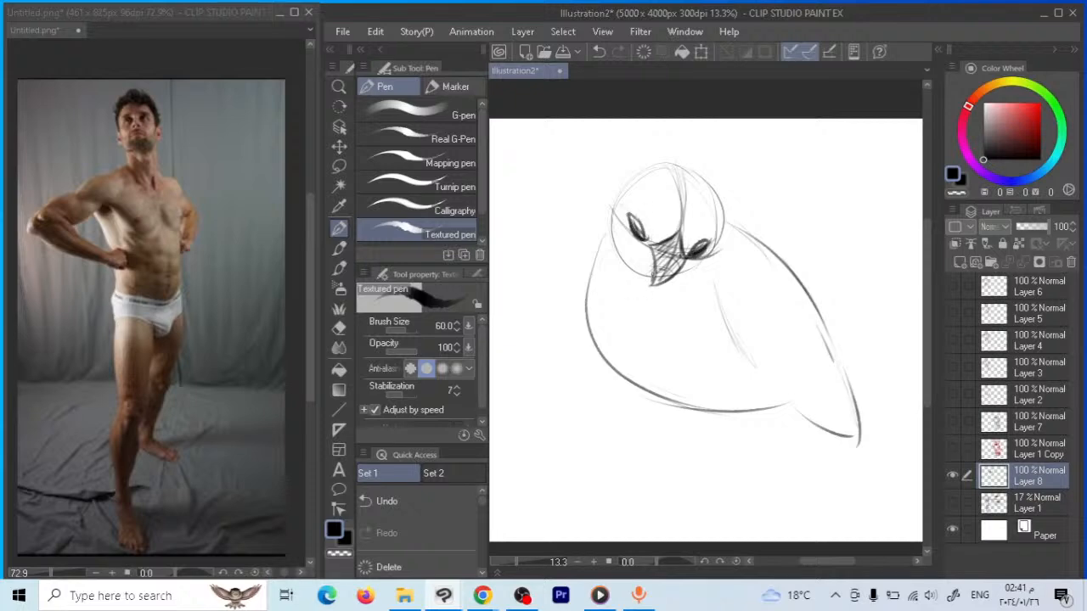
drag(647, 268, 653, 258)
mouse_move(654, 163)
mouse_down()
mouse_move(698, 173)
mouse_move(713, 195)
mouse_up()
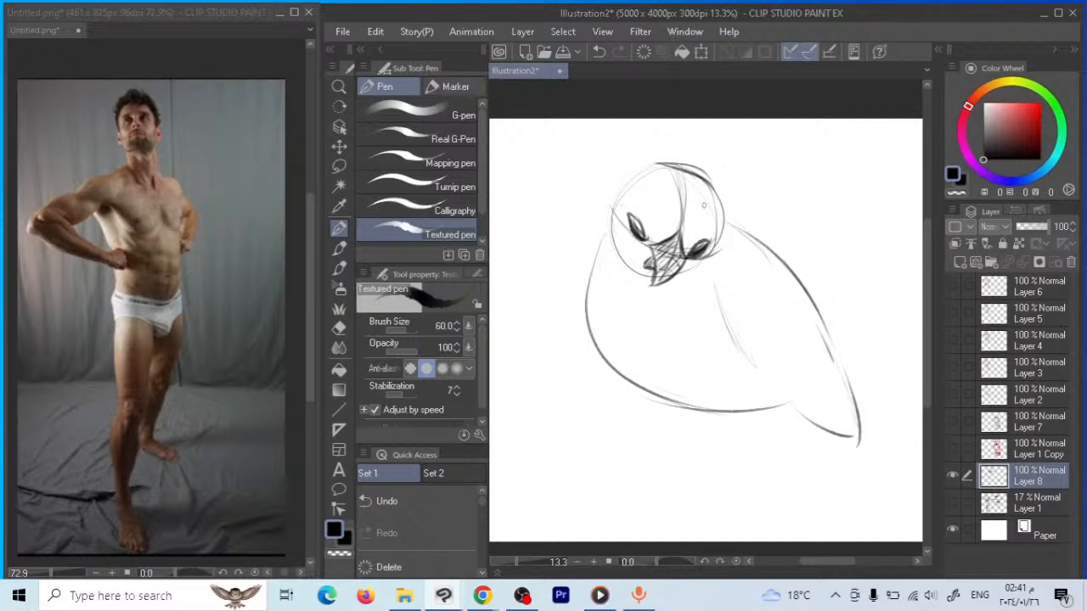
Reinforce the side of the bird's head and chin, and add curved contour strokes along its breast and belly
mouse_move(654, 161)
mouse_down()
mouse_move(608, 199)
mouse_move(607, 245)
mouse_move(652, 301)
mouse_up()
drag(707, 274, 681, 306)
mouse_move(608, 238)
mouse_down()
mouse_move(581, 279)
mouse_move(598, 348)
mouse_move(628, 364)
mouse_up()
mouse_move(605, 319)
mouse_down()
mouse_move(651, 388)
mouse_move(677, 406)
mouse_up()
drag(610, 280, 644, 358)
mouse_move(637, 300)
mouse_down()
mouse_move(662, 371)
mouse_move(762, 413)
mouse_move(722, 403)
mouse_up()
drag(659, 364, 720, 399)
Draw overlapping rounded feathers along the bird's wing and a raised shoulder curve behind its head
drag(710, 275, 781, 353)
drag(732, 318, 812, 402)
drag(762, 274, 795, 324)
drag(744, 241, 798, 299)
mouse_move(769, 255)
mouse_down()
mouse_move(710, 231)
mouse_move(770, 249)
mouse_up()
drag(714, 199, 769, 251)
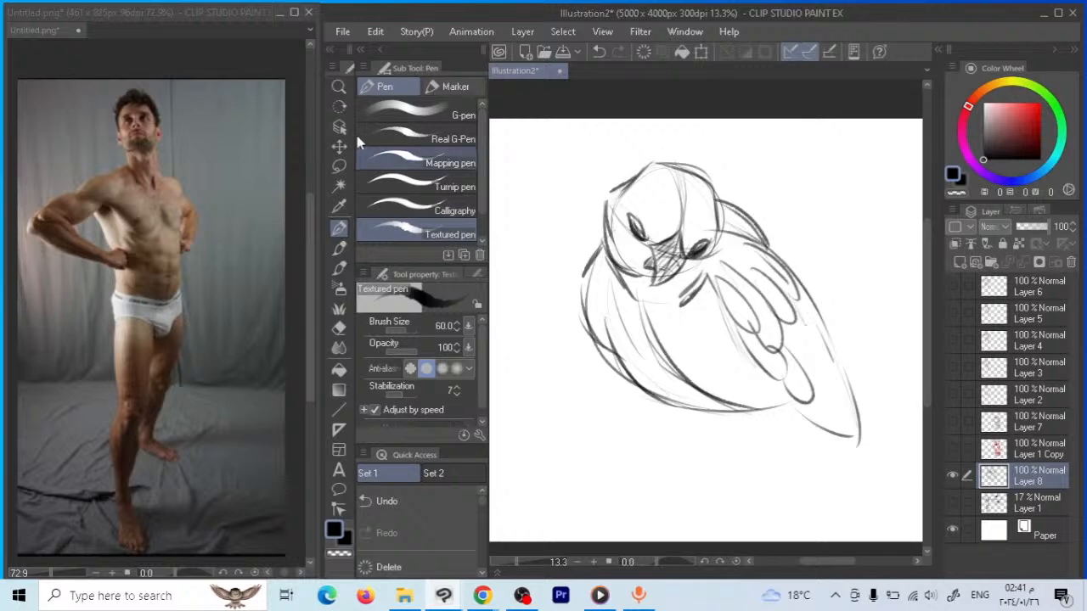
Draw the bird's first leg slanting down from the belly and ending in a foot with spread toes
click(338, 87)
scroll(646, 246, down, 3)
click(339, 228)
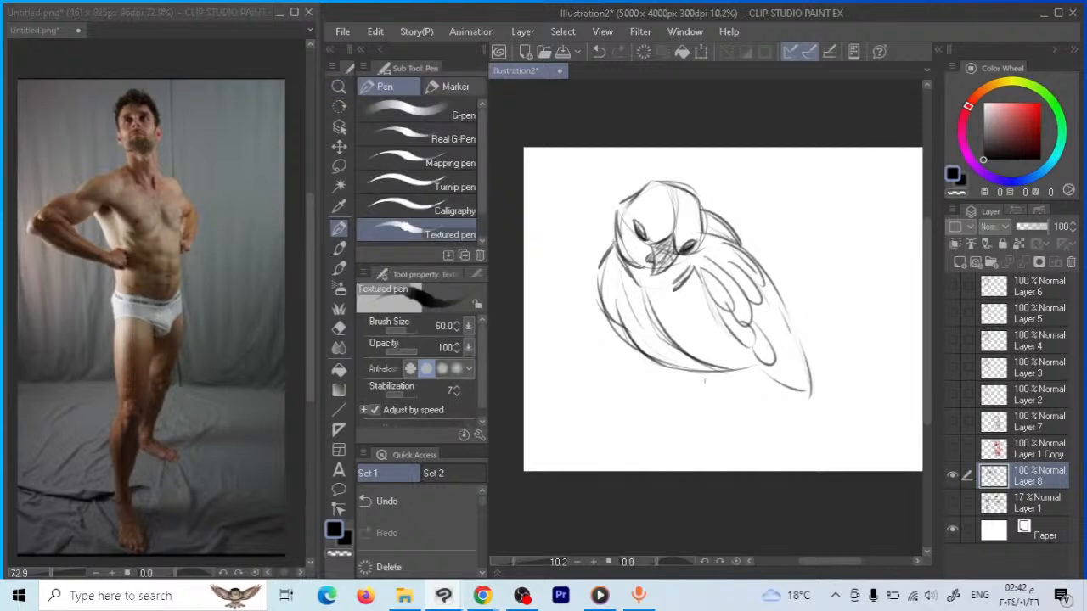
drag(698, 360, 671, 407)
mouse_move(686, 362)
mouse_down()
mouse_move(654, 414)
mouse_move(605, 430)
mouse_move(606, 447)
mouse_up()
mouse_move(659, 420)
mouse_down()
mouse_move(625, 459)
mouse_move(683, 435)
mouse_move(669, 442)
mouse_up()
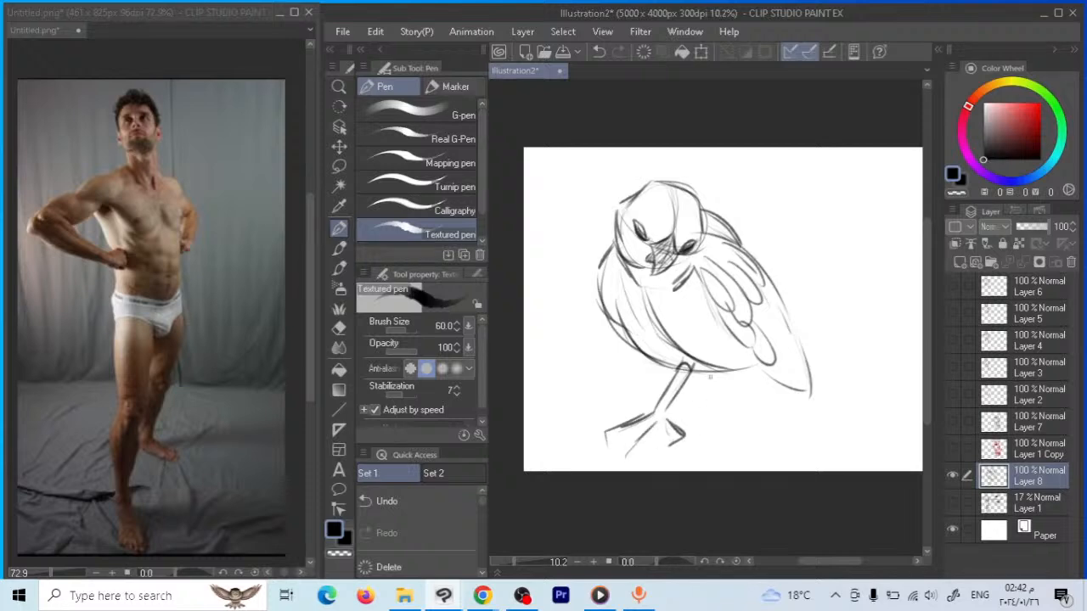
Draw the bird's second leg as a short upper segment bending into a lower segment that reaches towards the first foot
mouse_move(718, 365)
mouse_down()
mouse_move(744, 360)
mouse_move(743, 393)
mouse_move(741, 379)
mouse_up()
mouse_move(727, 355)
mouse_down()
mouse_move(729, 411)
mouse_move(693, 422)
mouse_up()
drag(744, 398, 686, 435)
drag(736, 406, 673, 441)
Reinforce the bird's wing tip and draw a long tapering tail with inner feather strokes behind it
drag(763, 350, 820, 389)
mouse_move(764, 307)
mouse_down()
mouse_move(822, 379)
mouse_move(758, 399)
mouse_move(846, 463)
mouse_up()
mouse_move(799, 325)
mouse_down()
mouse_move(868, 386)
mouse_move(909, 443)
mouse_up()
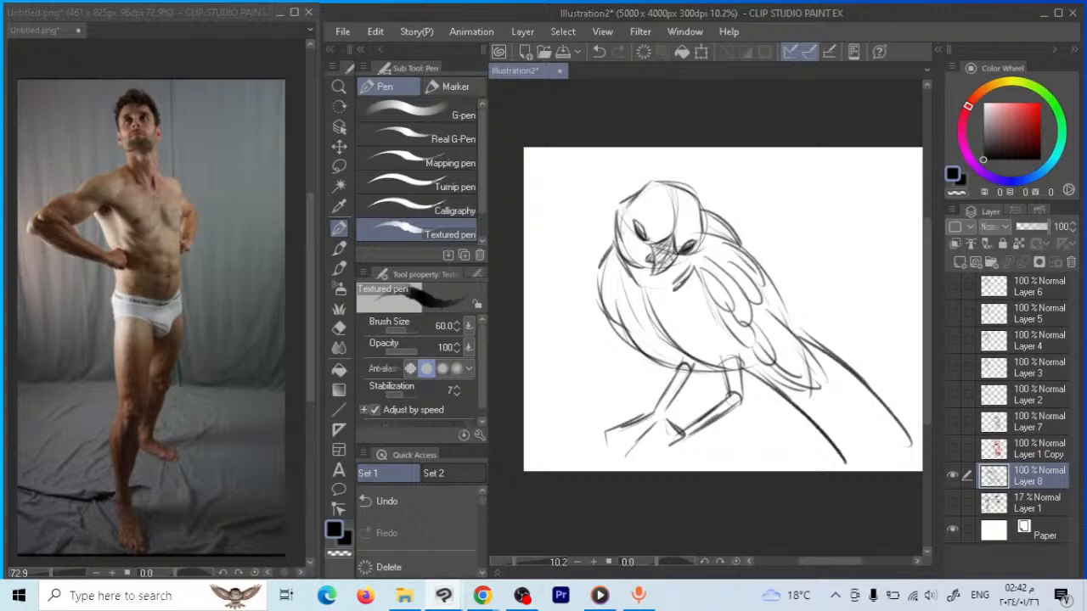
drag(844, 384, 870, 442)
drag(860, 393, 893, 445)
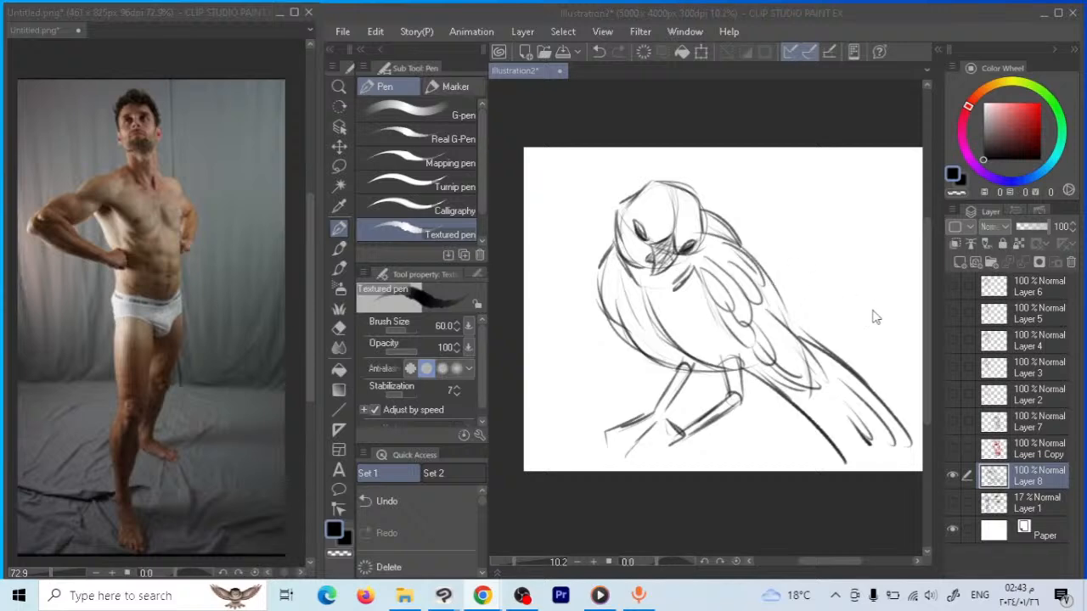
Delete the bird's layer and put a new empty layer above the visible faint figure sketch on Layer 1
click(121, 175)
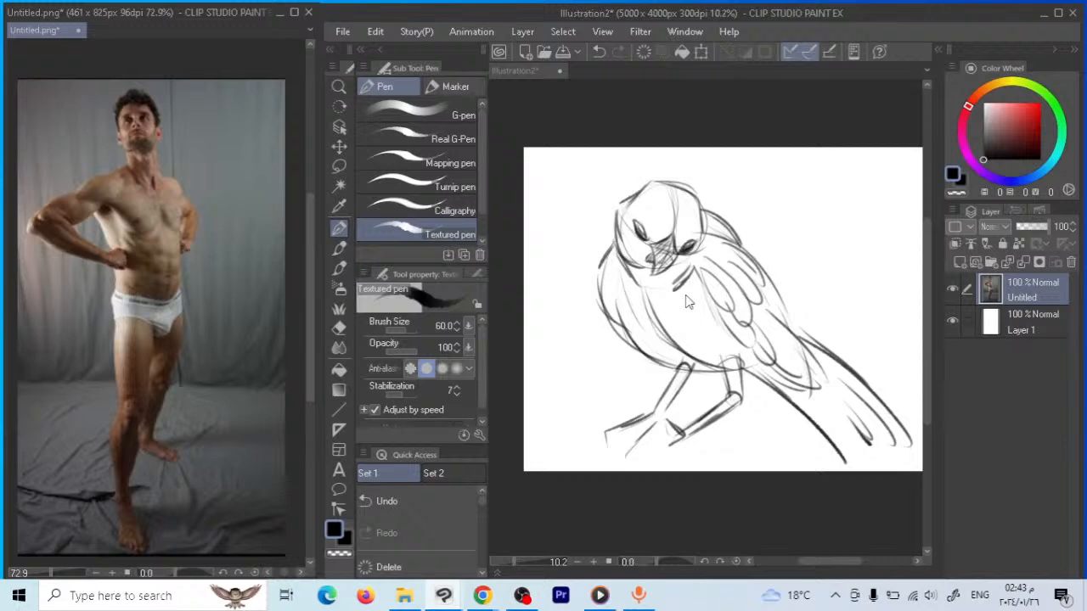
click(879, 150)
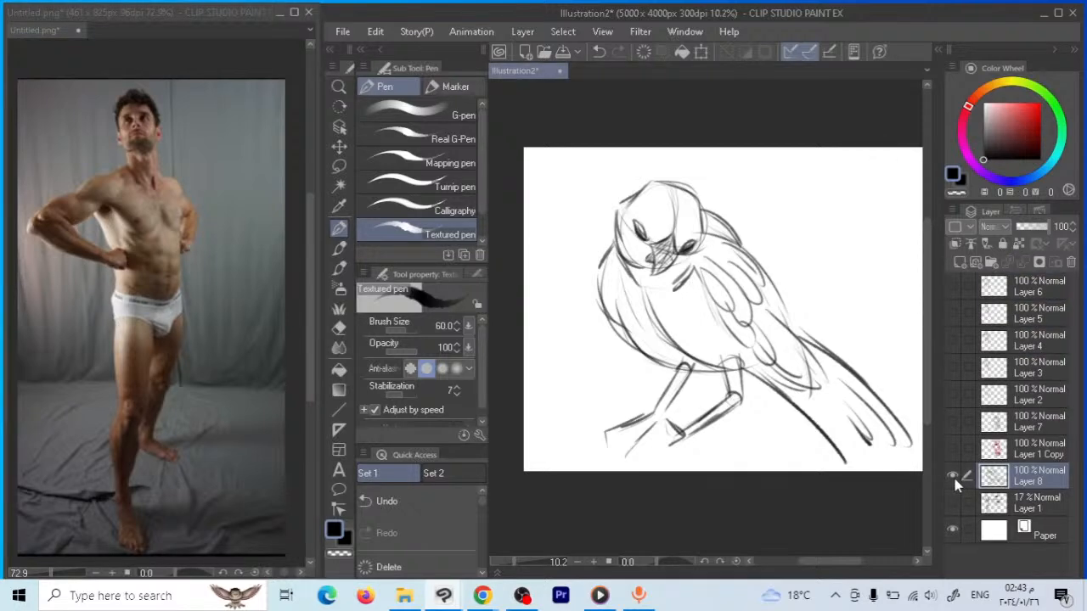
drag(1023, 478, 1071, 263)
key(ctrl+z)
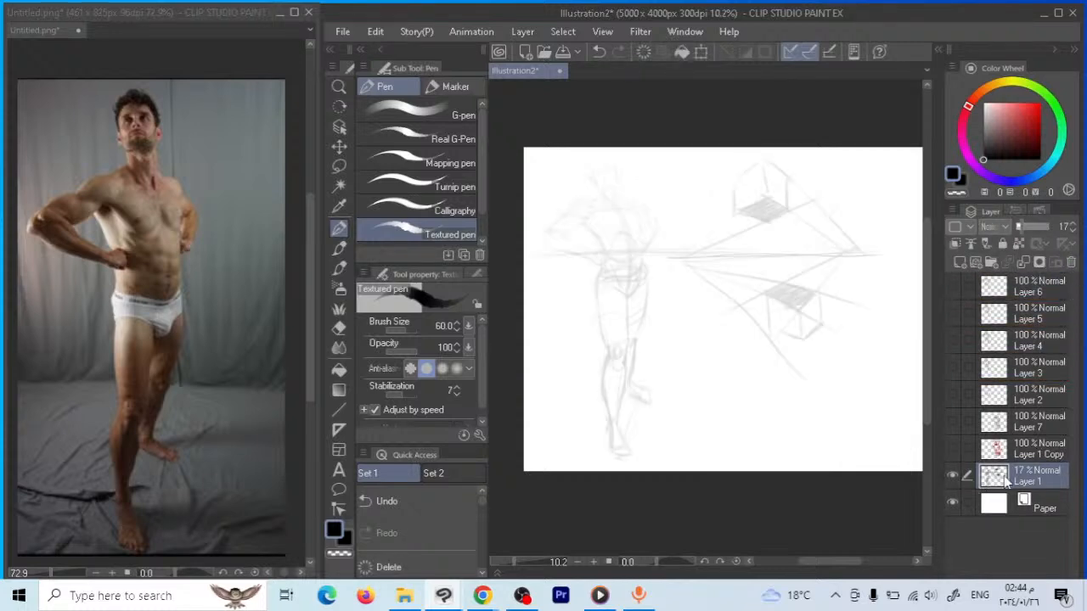
click(338, 86)
drag(619, 182, 670, 174)
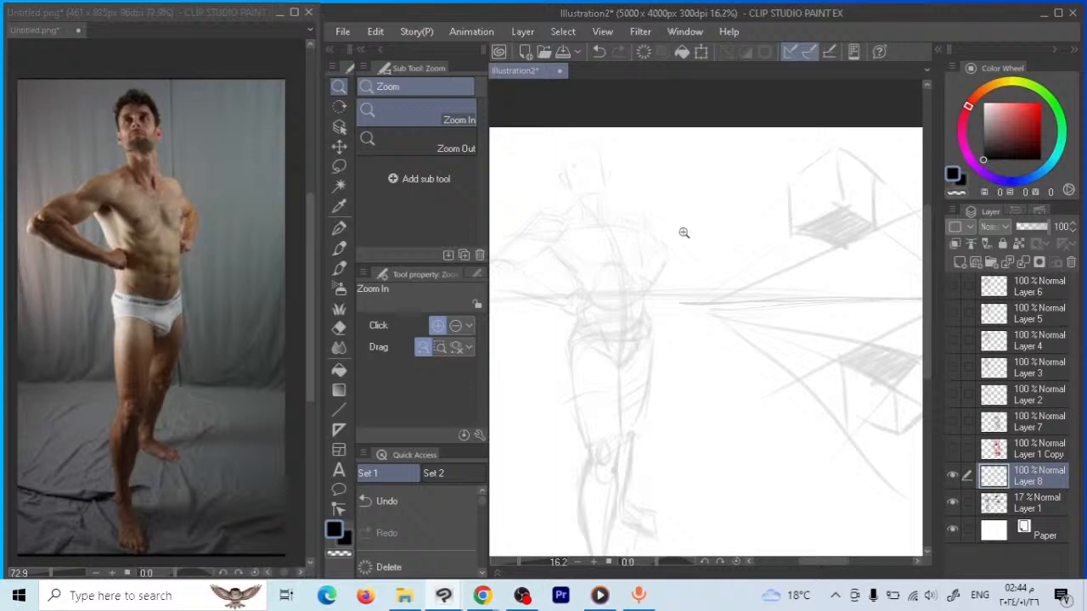
drag(699, 238, 739, 228)
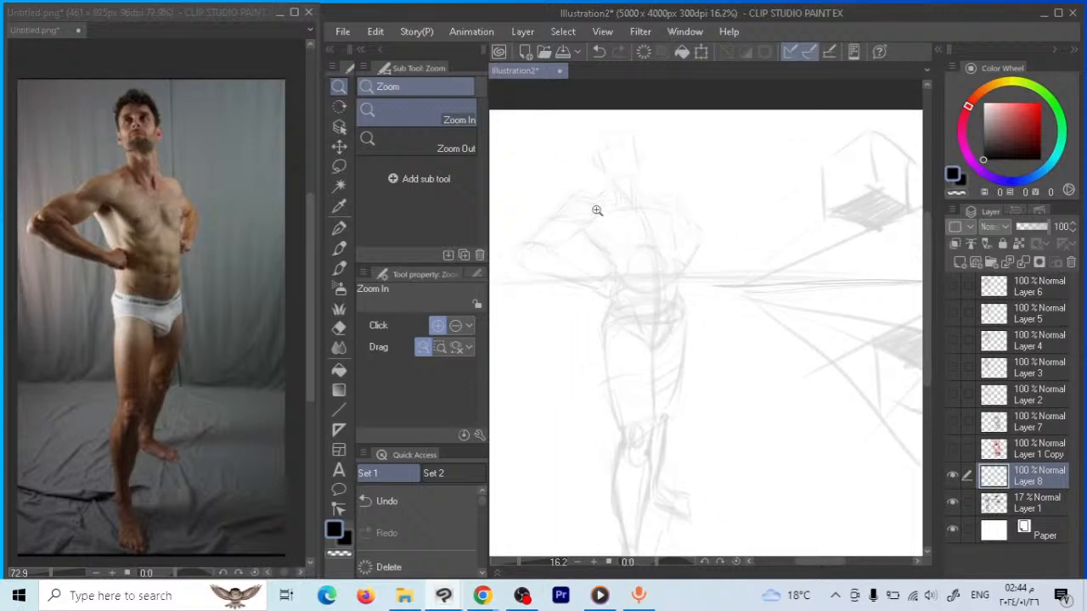
Set the Textured pen's brush size to 25 and outline the figure's head over the faint sketch
key(p)
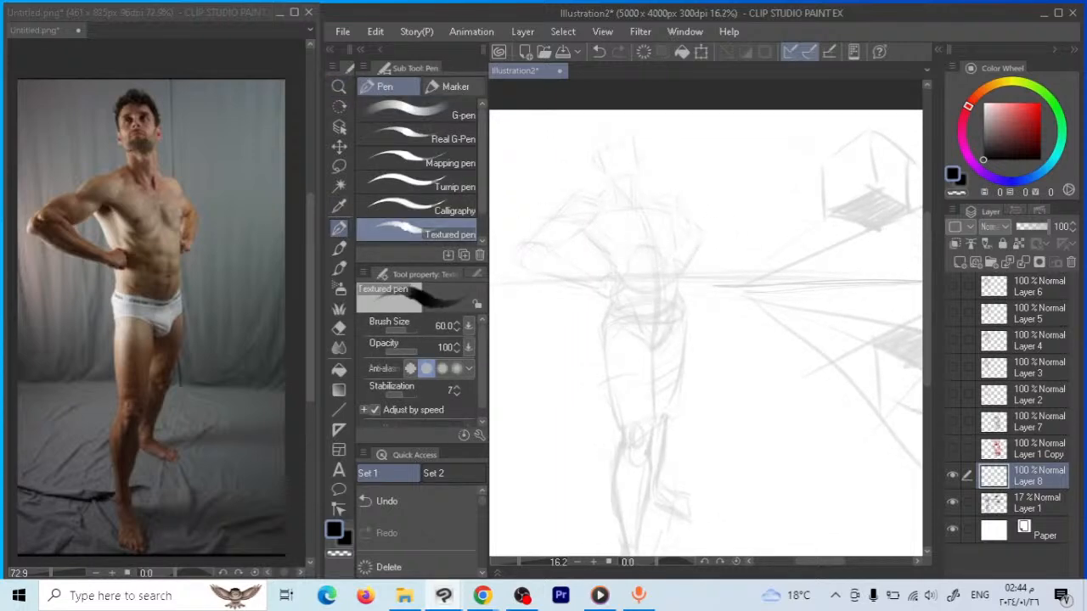
key(ctrl+space)
mouse_move(589, 117)
mouse_down()
mouse_move(594, 107)
mouse_move(581, 125)
mouse_up()
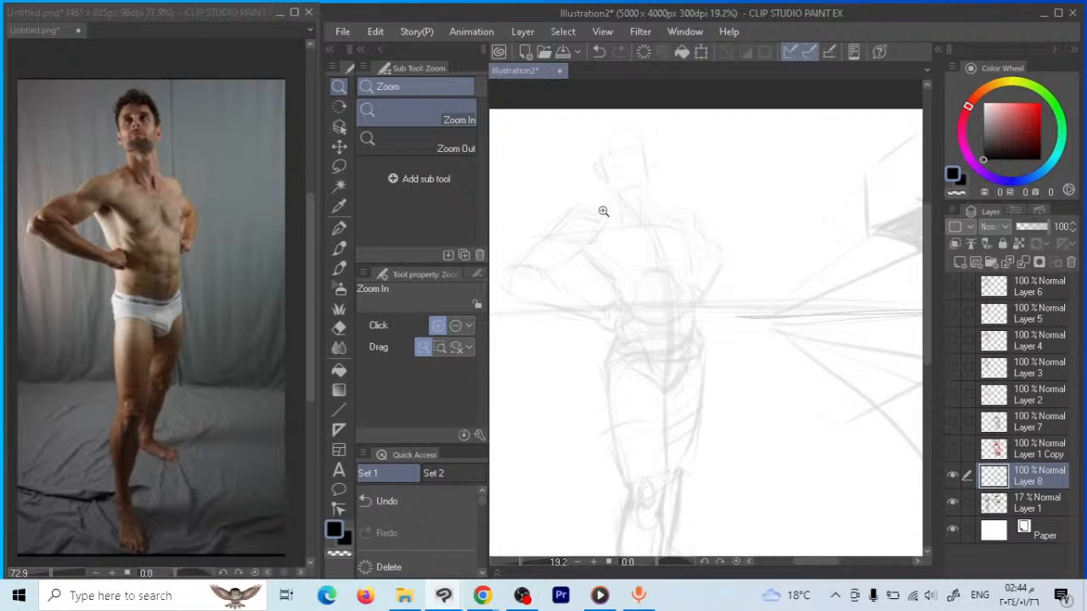
drag(639, 247, 655, 267)
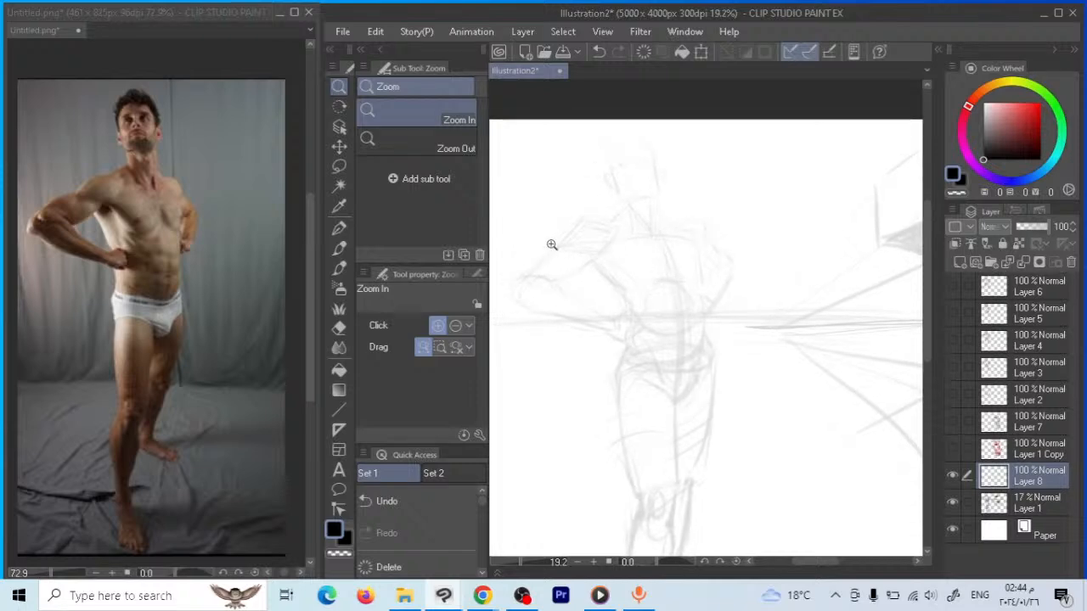
click(339, 227)
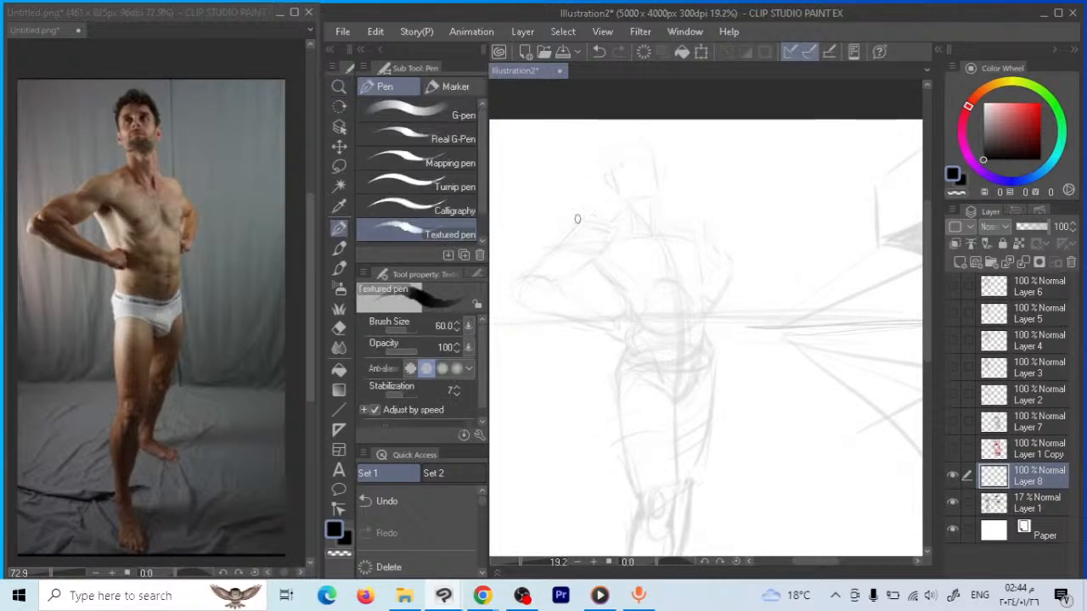
key(bracketleft)
key(bracketleft)
key(bracketleft)
drag(606, 154, 621, 197)
mouse_move(609, 155)
mouse_down()
mouse_move(646, 150)
mouse_move(654, 192)
mouse_move(624, 197)
mouse_up()
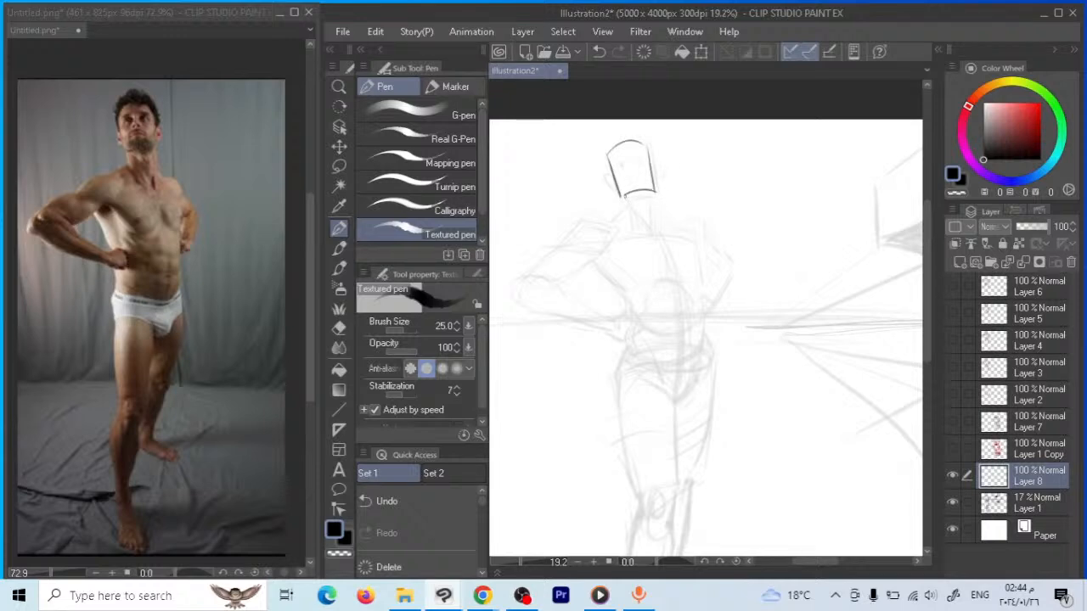
Draw the figure's eyes, nose and ears, and add the neck with the trapezius lines meeting the collarbones
click(621, 164)
mouse_move(616, 159)
mouse_down()
mouse_move(635, 160)
mouse_move(637, 176)
mouse_move(614, 187)
mouse_move(659, 176)
mouse_move(613, 181)
mouse_up()
mouse_move(632, 195)
mouse_down()
mouse_move(616, 202)
mouse_move(650, 198)
mouse_up()
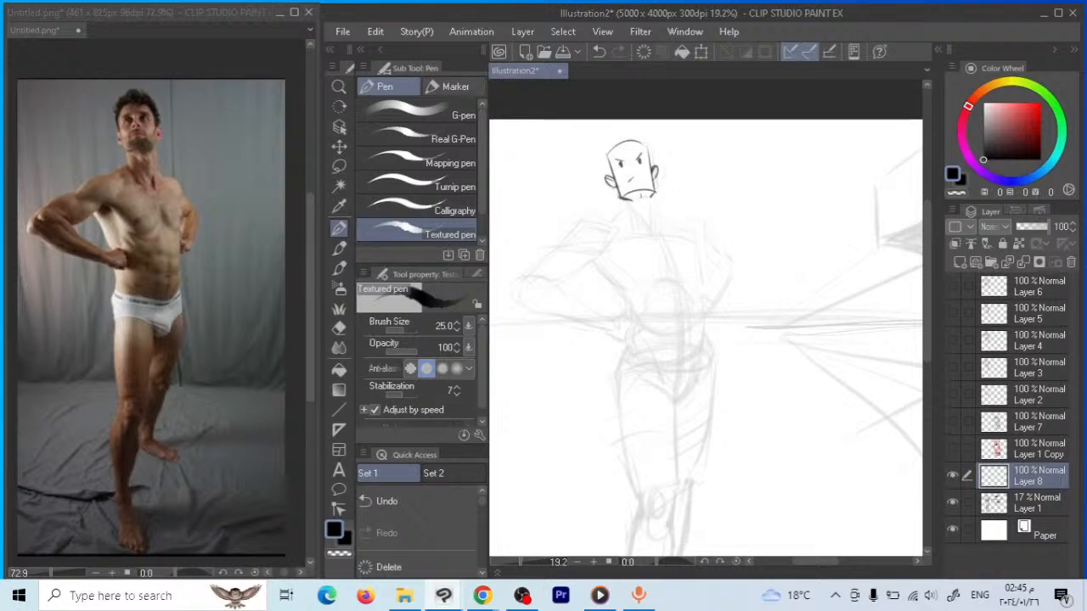
mouse_move(643, 198)
mouse_down()
mouse_move(650, 227)
mouse_move(625, 213)
mouse_move(655, 238)
mouse_up()
mouse_move(623, 229)
mouse_down()
mouse_move(660, 233)
mouse_move(666, 209)
mouse_up()
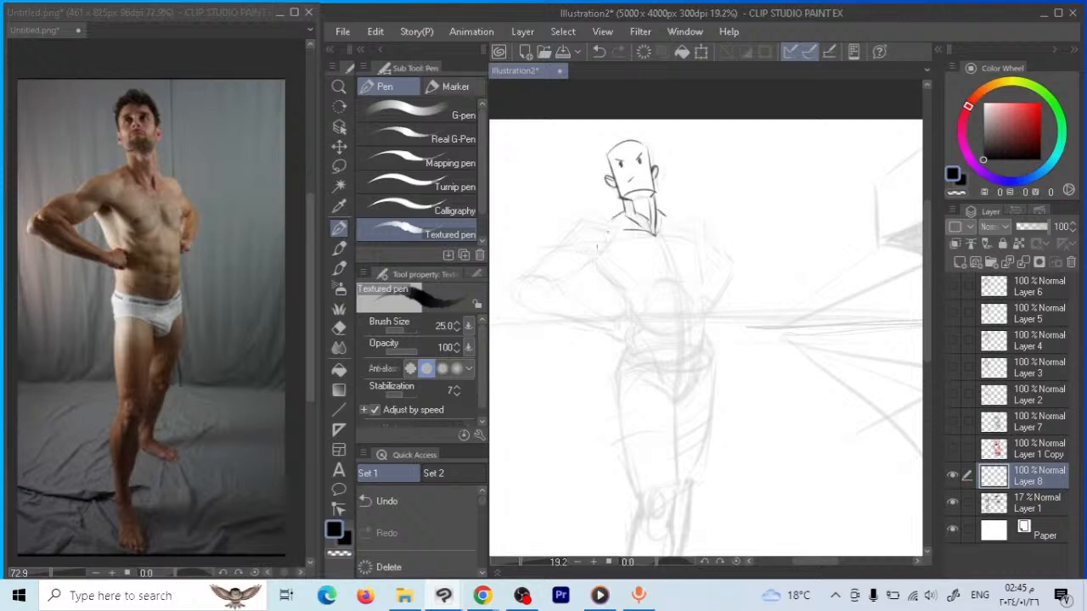
Outline both shoulders and the two chest muscles, divided by the torso's curved centre line
mouse_move(616, 225)
mouse_down()
mouse_move(581, 219)
mouse_move(560, 246)
mouse_move(610, 241)
mouse_move(617, 224)
mouse_up()
drag(583, 231, 572, 243)
mouse_move(661, 235)
mouse_down()
mouse_move(694, 239)
mouse_move(699, 219)
mouse_move(704, 228)
mouse_move(702, 253)
mouse_move(695, 240)
mouse_move(702, 278)
mouse_up()
mouse_move(659, 234)
mouse_down()
mouse_move(673, 280)
mouse_move(631, 279)
mouse_move(605, 255)
mouse_move(612, 268)
mouse_move(641, 231)
mouse_move(695, 237)
mouse_up()
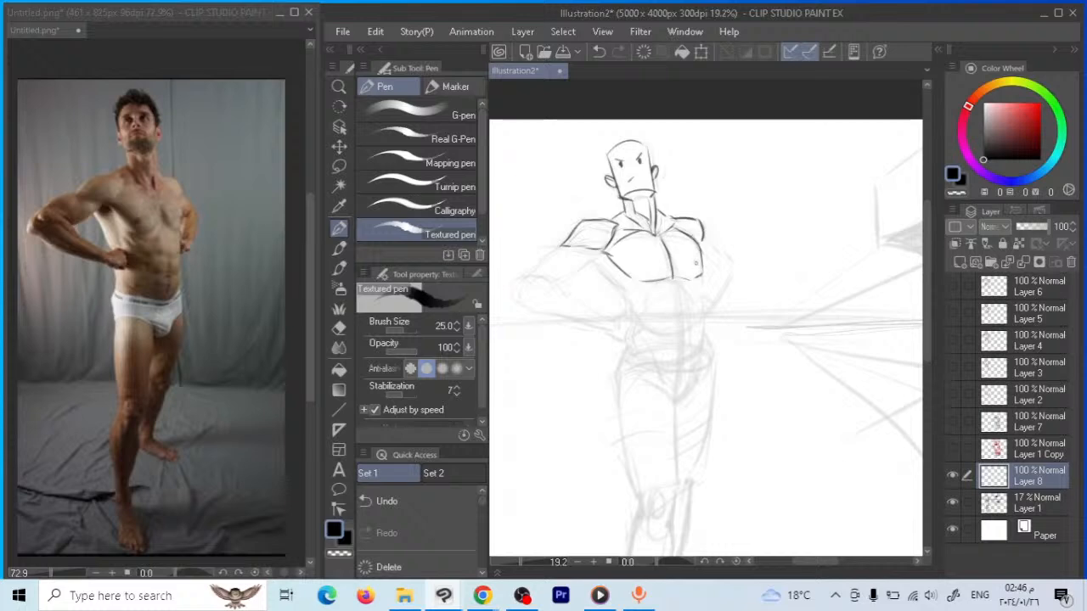
drag(679, 276, 699, 273)
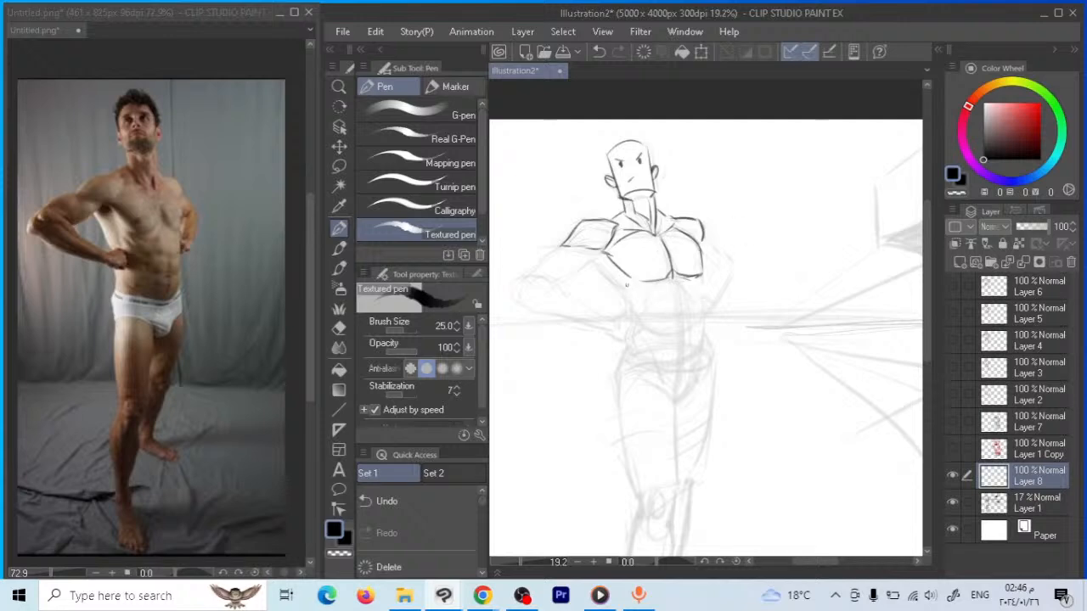
Draw the near arm bent at the elbow with its fist on the hip, and darken the armpit
mouse_move(610, 252)
mouse_down()
mouse_move(561, 247)
mouse_move(529, 271)
mouse_up()
drag(593, 256, 558, 288)
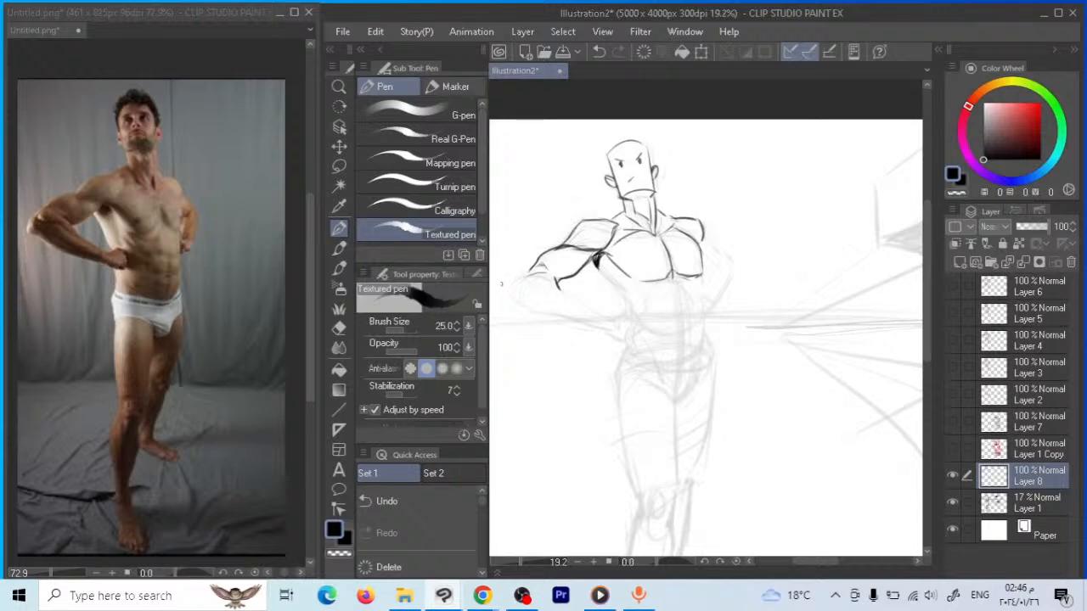
mouse_move(529, 273)
mouse_down()
mouse_move(515, 297)
mouse_move(528, 308)
mouse_move(561, 292)
mouse_move(568, 301)
mouse_move(548, 315)
mouse_move(595, 318)
mouse_move(613, 342)
mouse_move(636, 339)
mouse_move(636, 314)
mouse_move(605, 318)
mouse_up()
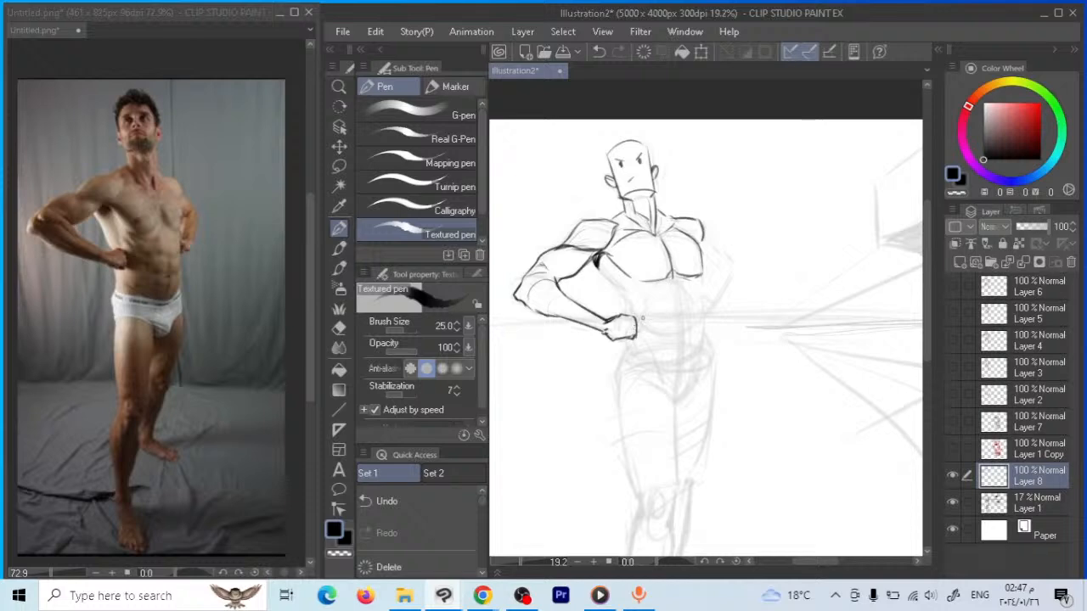
mouse_move(623, 337)
mouse_down()
mouse_move(635, 333)
mouse_move(623, 338)
mouse_up()
key(ctrl+z)
drag(593, 253, 598, 257)
Start the far upper arm, and add the ribcage side contours with short rib marks beneath the chest
drag(691, 270, 695, 273)
drag(702, 231, 719, 258)
drag(700, 277, 704, 302)
key(ctrl+z)
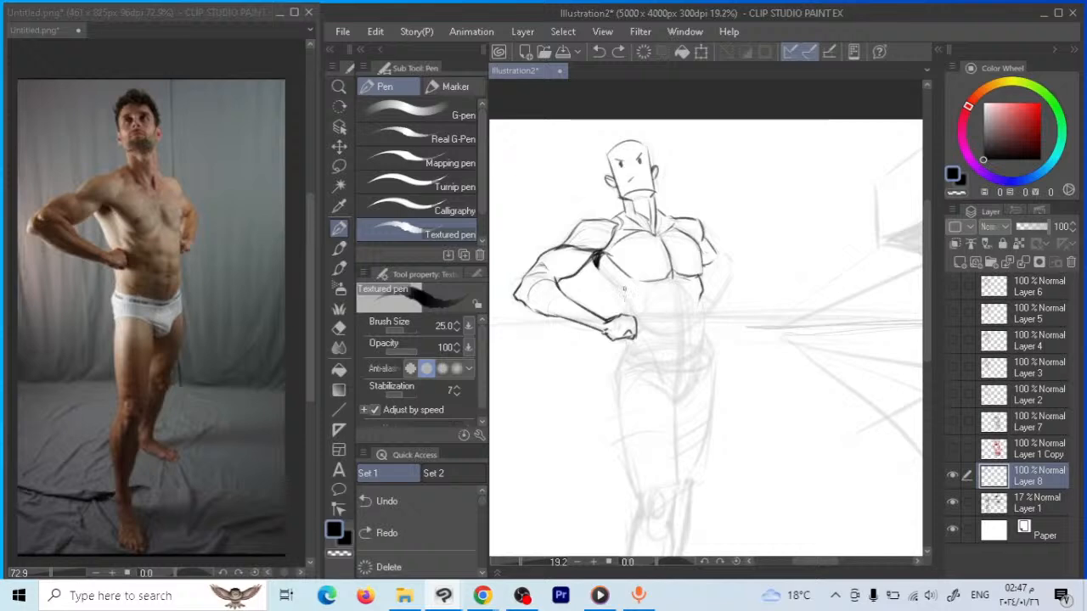
drag(679, 290, 667, 293)
mouse_move(593, 259)
mouse_down()
mouse_move(586, 267)
mouse_move(611, 276)
mouse_move(632, 311)
mouse_up()
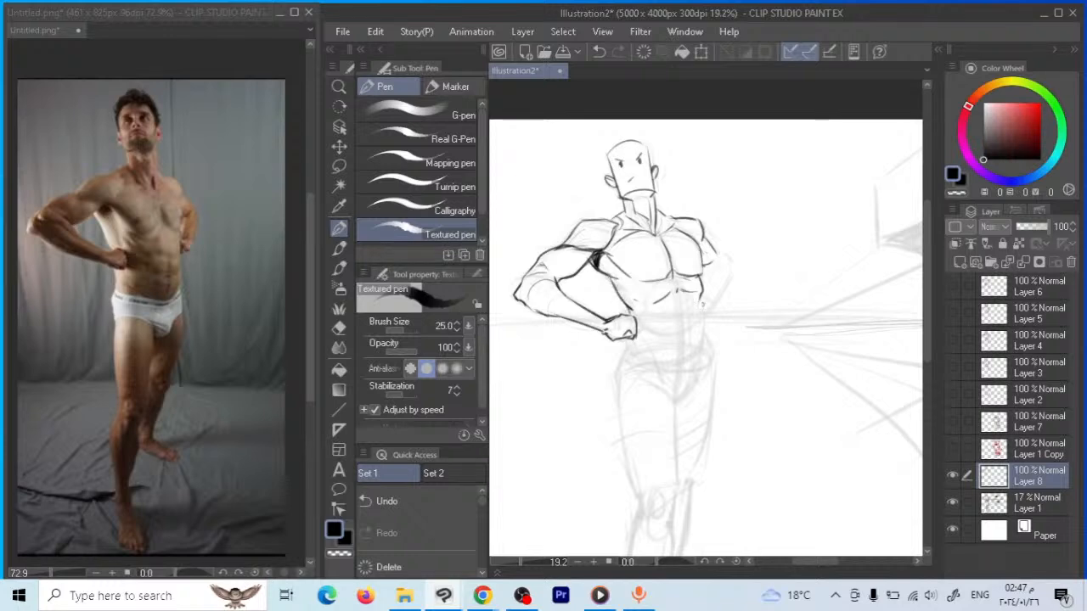
Draw the waist side, abdominal lines and hip contours converging in a V at the crotch
mouse_move(701, 295)
mouse_down()
mouse_move(704, 338)
mouse_move(676, 394)
mouse_up()
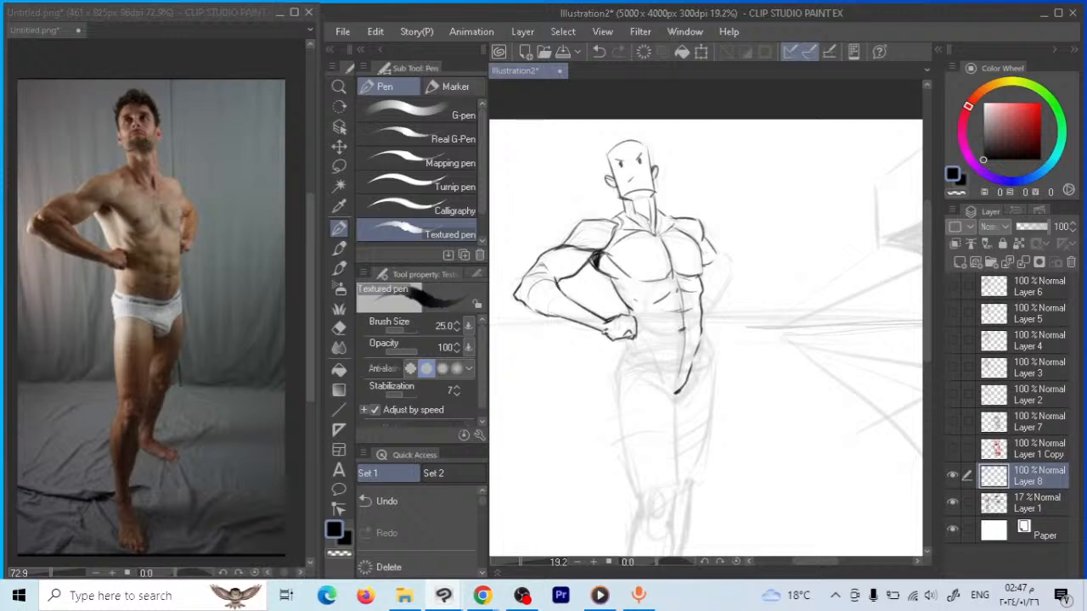
drag(661, 302, 667, 387)
drag(626, 340, 661, 377)
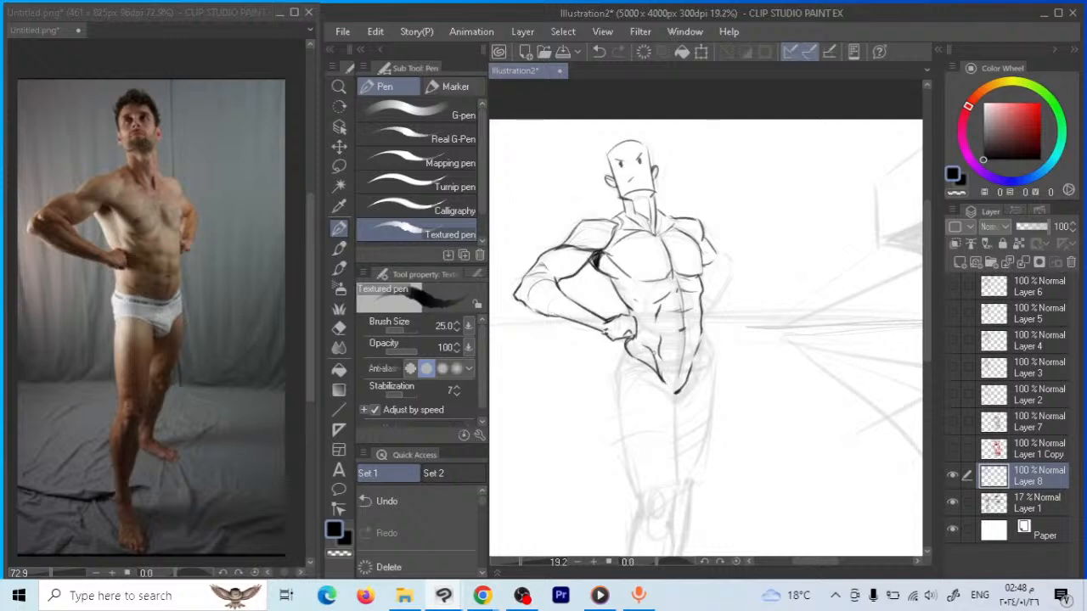
drag(706, 340, 690, 378)
Draw the far arm's elbow and forearm bending back to the waist, and reinforce its shoulder
drag(717, 250, 725, 260)
drag(724, 277, 705, 318)
mouse_move(715, 261)
mouse_down()
mouse_move(723, 270)
mouse_move(701, 283)
mouse_move(695, 252)
mouse_move(662, 231)
mouse_move(704, 226)
mouse_up()
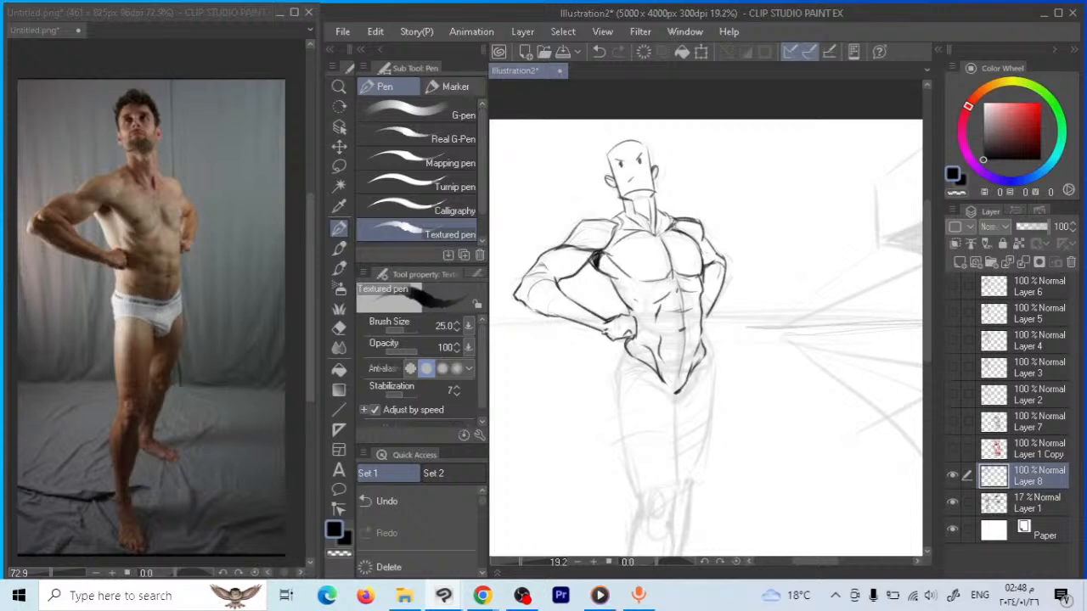
Lasso the figure's head and scale it slightly larger with the transform frame
key(m)
mouse_move(664, 186)
mouse_down()
mouse_move(613, 203)
mouse_move(582, 152)
mouse_move(669, 118)
mouse_move(665, 189)
mouse_up()
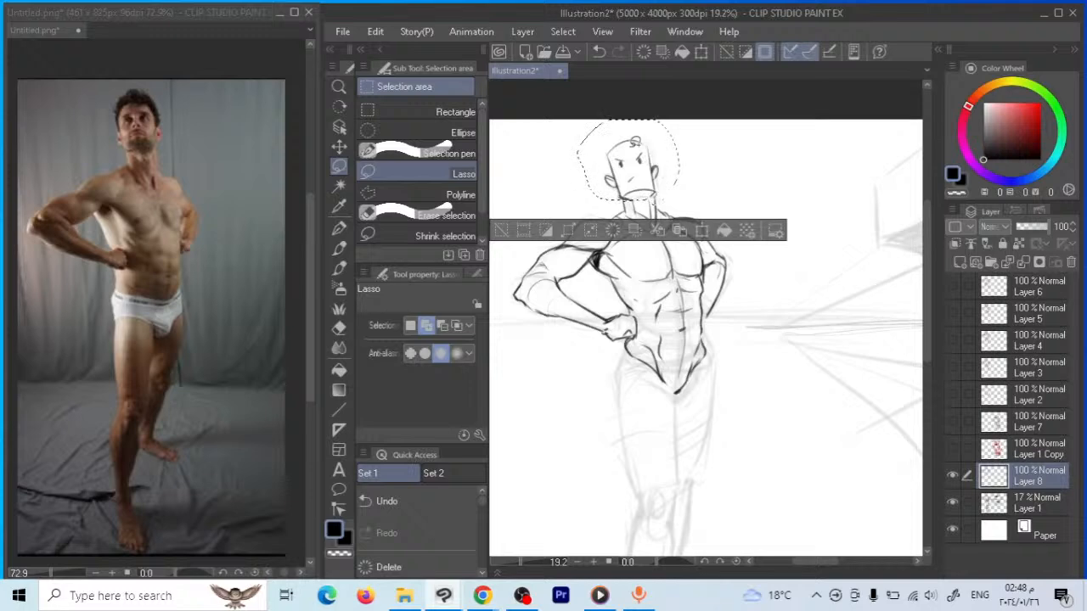
key(ctrl+t)
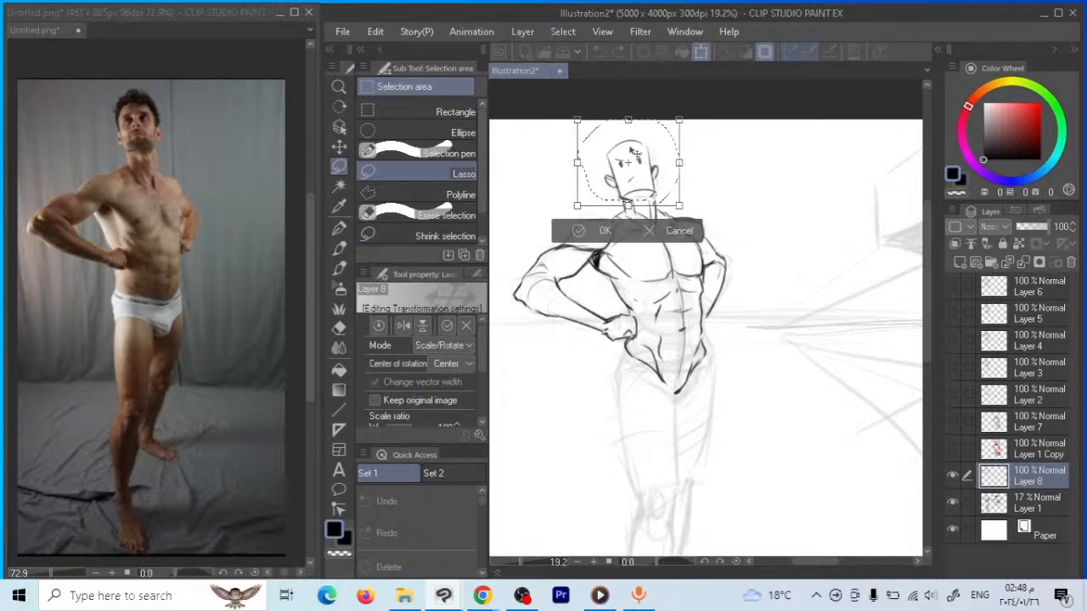
mouse_move(679, 119)
mouse_down()
mouse_move(688, 112)
mouse_move(671, 153)
mouse_move(682, 137)
mouse_up()
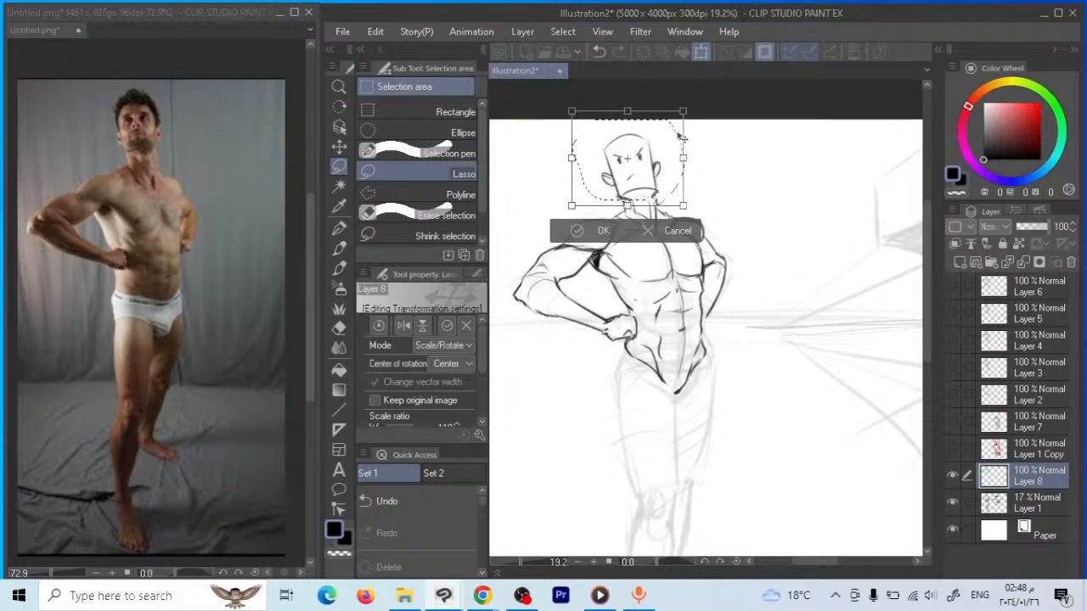
Draw the outer and inner contours of the near thigh from the hip down to the knee
click(339, 87)
scroll(671, 272, down, 4)
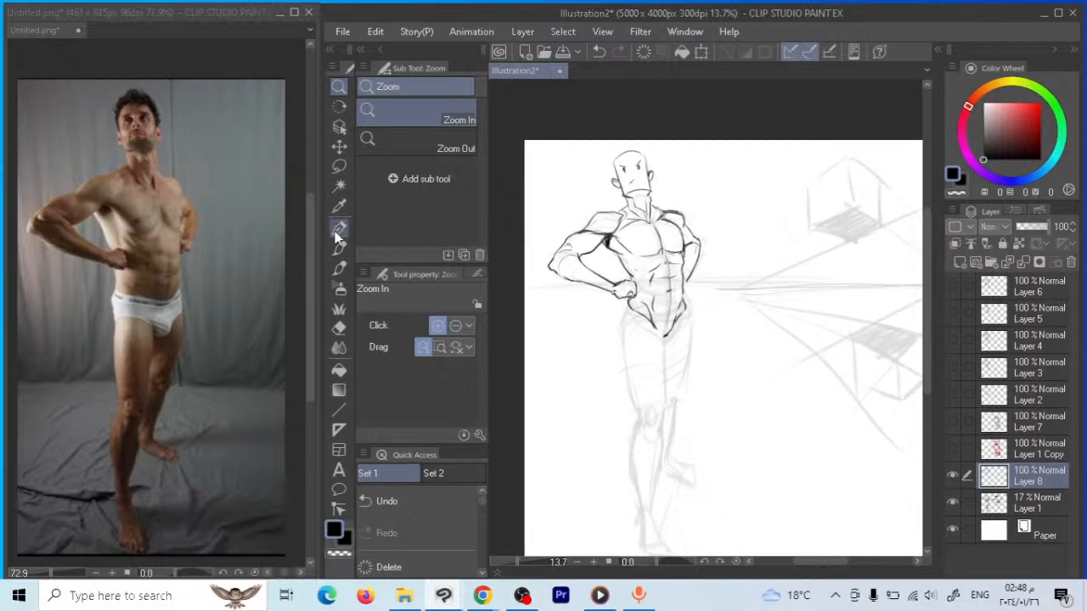
click(339, 228)
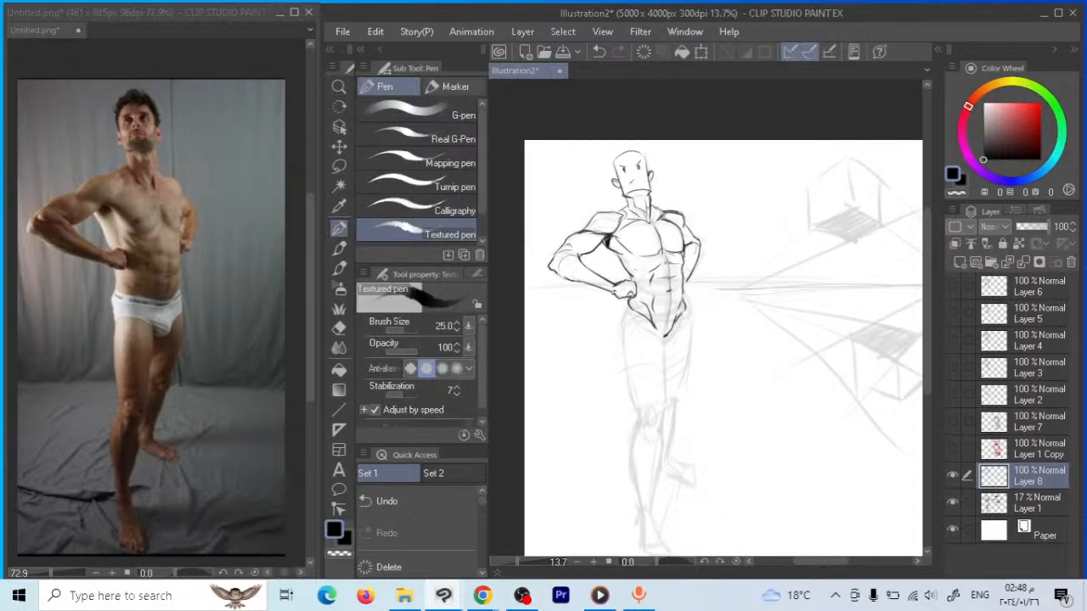
drag(660, 210, 645, 195)
drag(716, 276, 708, 253)
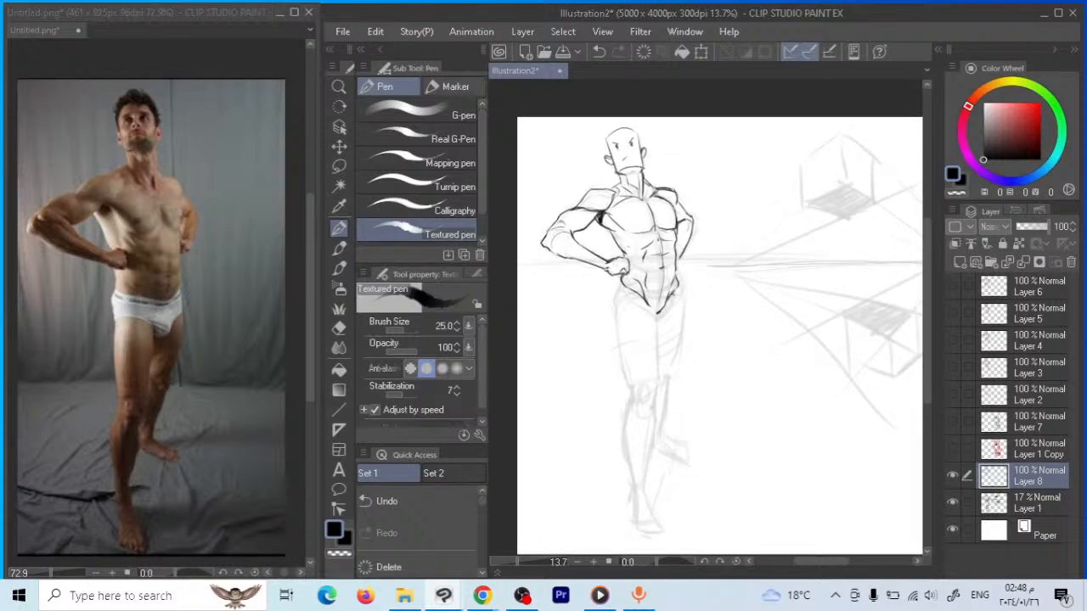
drag(647, 304, 659, 317)
mouse_move(625, 285)
mouse_down()
mouse_move(616, 303)
mouse_move(637, 302)
mouse_move(616, 308)
mouse_move(634, 396)
mouse_up()
drag(654, 310, 659, 386)
key(ctrl+z)
drag(654, 343, 655, 406)
key(ctrl+z)
key(ctrl+z)
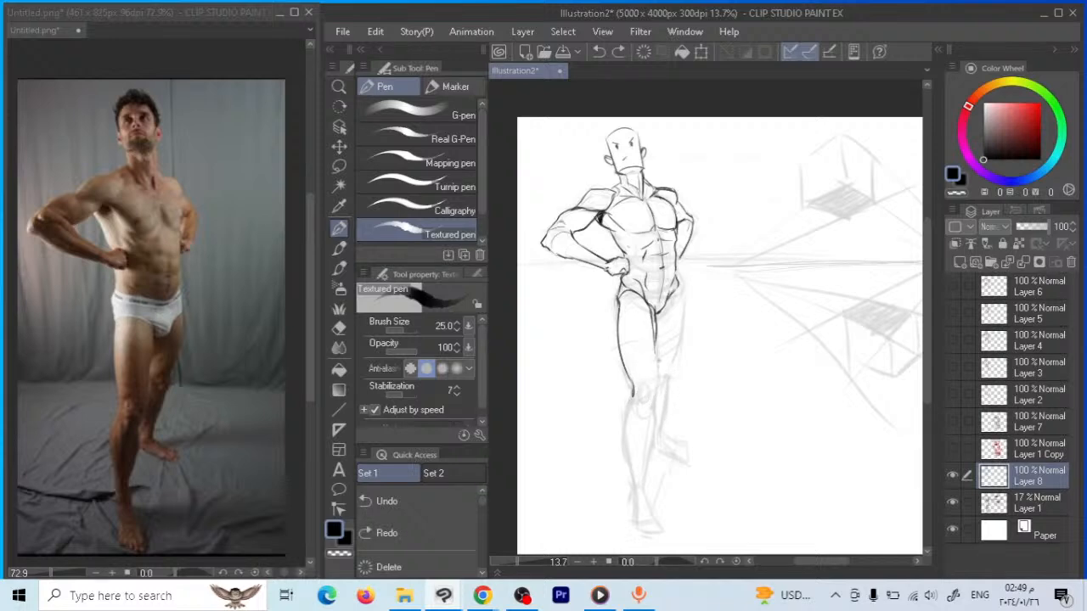
Set the brush size to 30, draw the angular top of the near knee and touch up the upper thigh contour
key(bracketright)
mouse_move(652, 343)
mouse_down()
mouse_move(655, 404)
mouse_move(631, 384)
mouse_up()
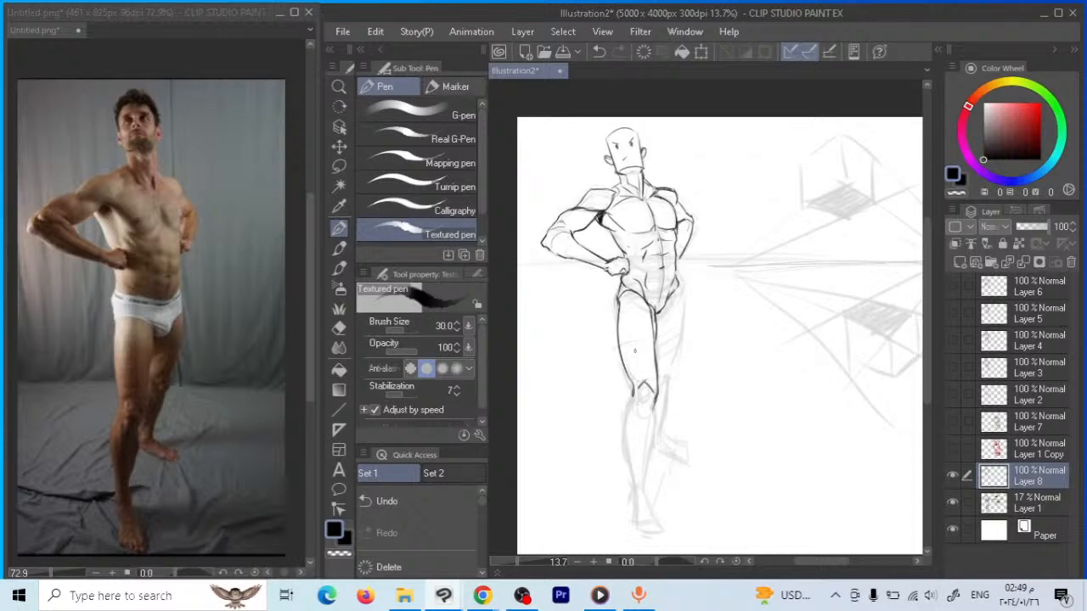
drag(629, 301, 619, 309)
Draw the far thigh's outer contour curving from the hip in towards the knee
drag(682, 299, 660, 387)
key(ctrl+z)
drag(677, 342, 667, 374)
key(ctrl+z)
key(ctrl+z)
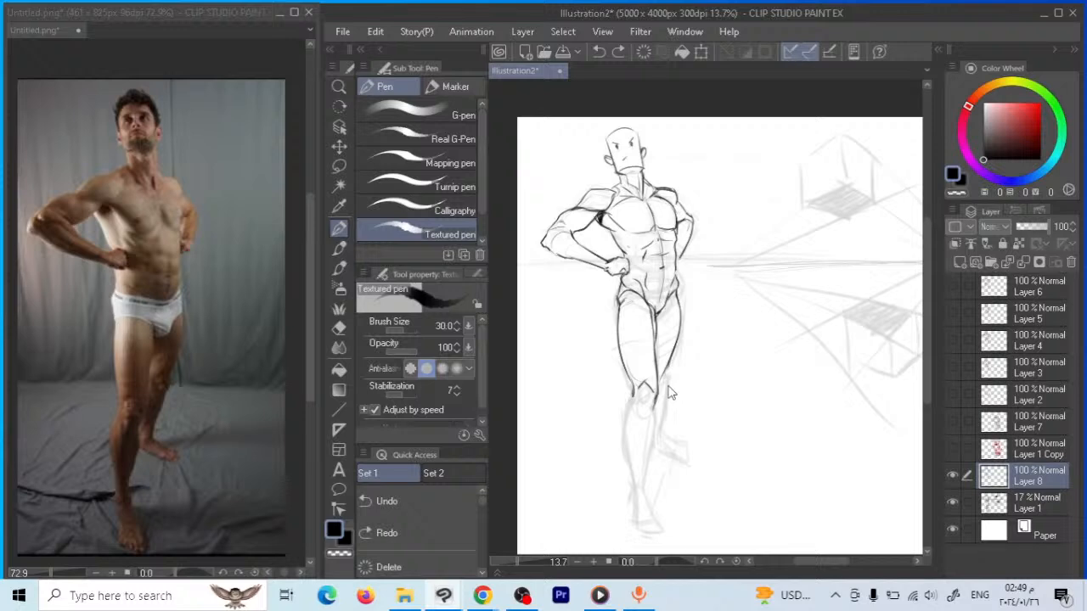
Mark both knees with dark spots and draw a straight diagonal guide line through them
drag(660, 383, 647, 398)
mouse_move(677, 342)
mouse_down()
mouse_move(669, 379)
mouse_move(669, 366)
mouse_move(641, 401)
mouse_move(720, 347)
mouse_up()
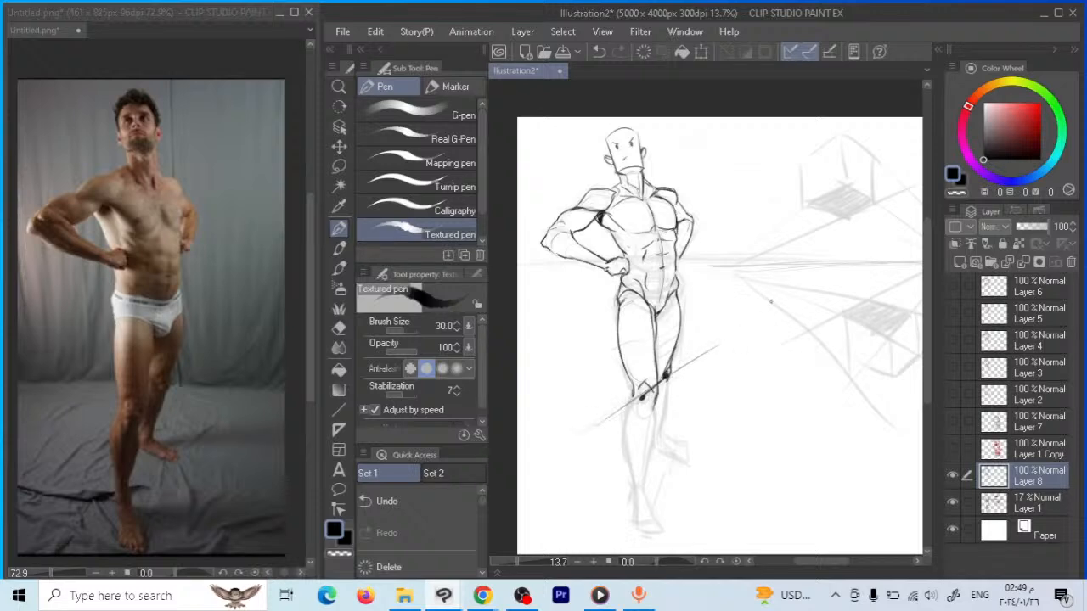
Draw straight diagonal guide lines across the hips and beneath the feet
drag(599, 305, 687, 282)
drag(699, 400, 685, 342)
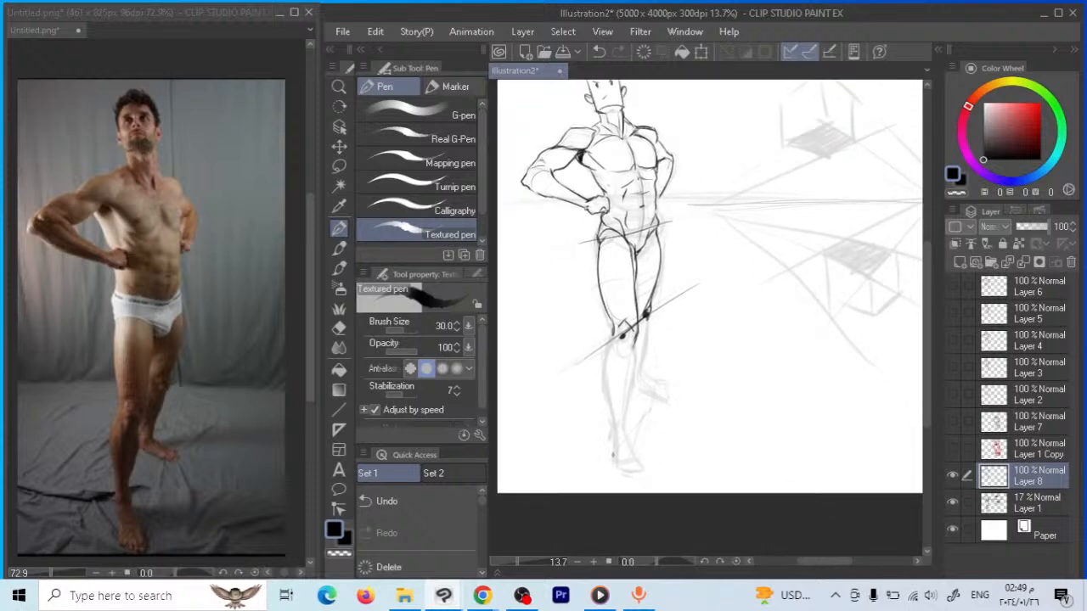
drag(662, 392, 587, 484)
Draw the near lower leg's outer and inner contours from the knee down to the ankle
mouse_move(614, 348)
mouse_down()
mouse_move(620, 361)
mouse_move(606, 362)
mouse_up()
mouse_move(607, 360)
mouse_down()
mouse_move(601, 380)
mouse_move(618, 433)
mouse_up()
key(ctrl+z)
drag(635, 345, 623, 421)
drag(632, 380, 613, 435)
drag(627, 409, 624, 432)
Draw the far lower leg's contour down to the foot and hide the construction sketch on Layer 1
mouse_move(648, 319)
mouse_down()
mouse_move(634, 379)
mouse_move(655, 384)
mouse_up()
mouse_move(765, 287)
mouse_down()
mouse_move(760, 350)
mouse_move(782, 359)
mouse_up()
drag(850, 418, 844, 376)
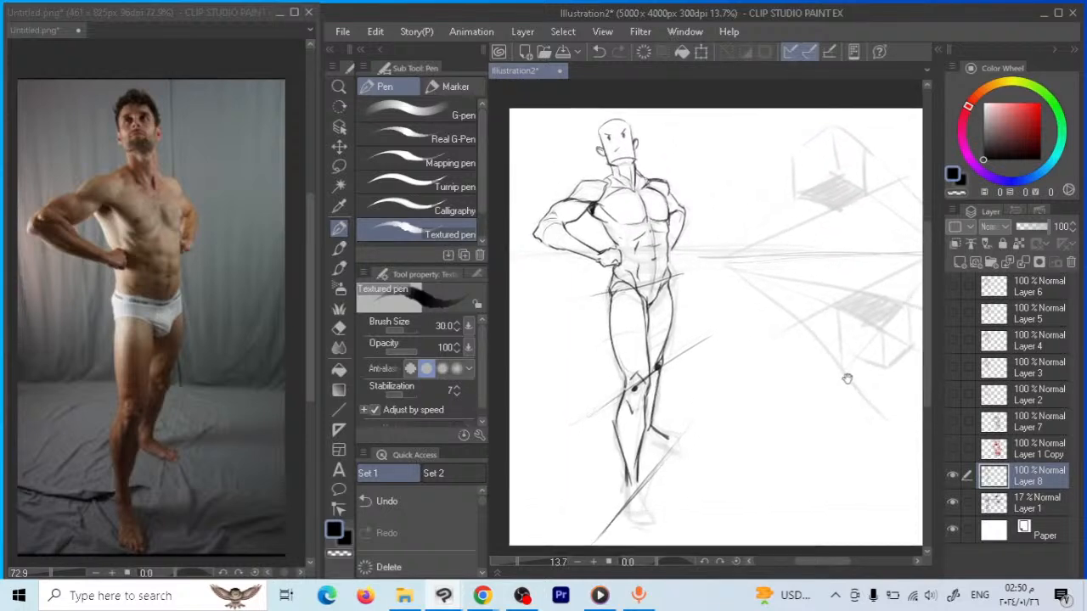
click(953, 504)
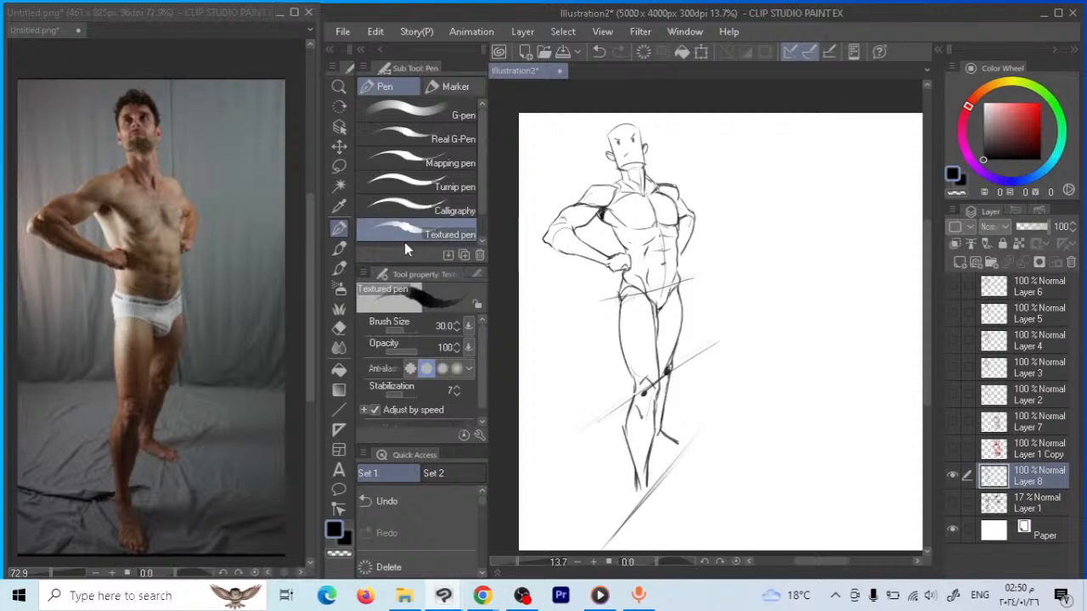
Lasso the hip lines just beneath the near hand and shift them slightly to the left
click(339, 166)
mouse_move(659, 287)
mouse_down()
mouse_move(644, 302)
mouse_move(618, 302)
mouse_move(637, 261)
mouse_move(648, 297)
mouse_up()
key(ctrl+t)
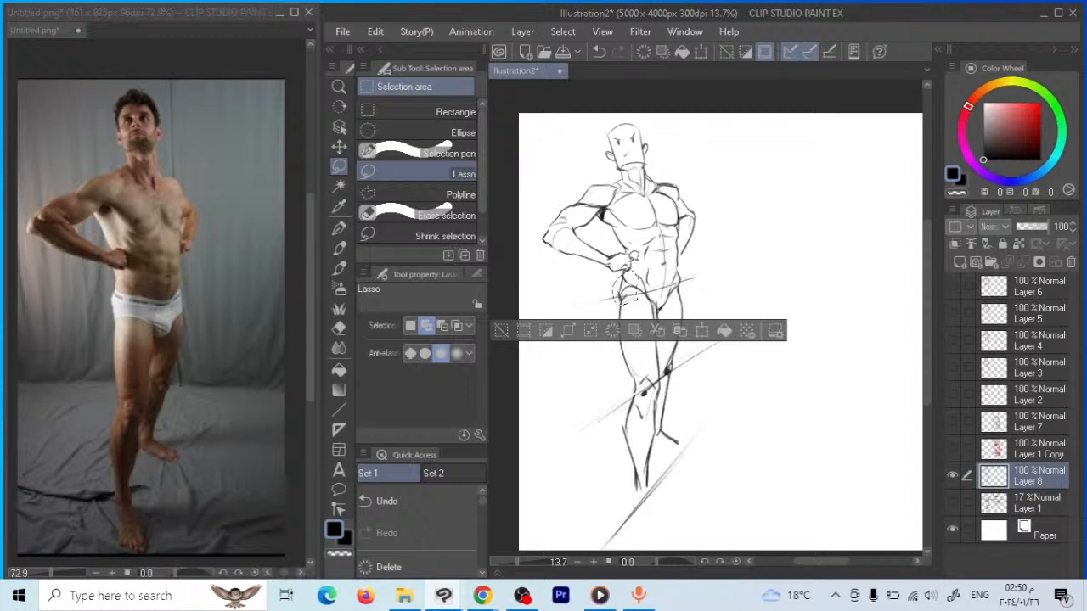
key(Left)
key(Left)
key(Left)
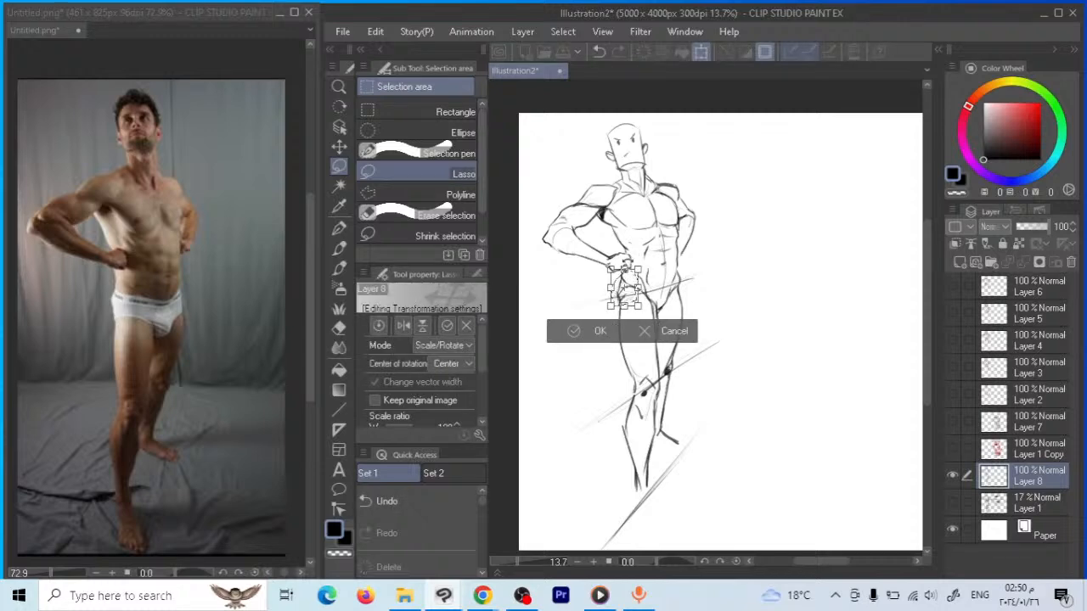
key(Left)
key(Return)
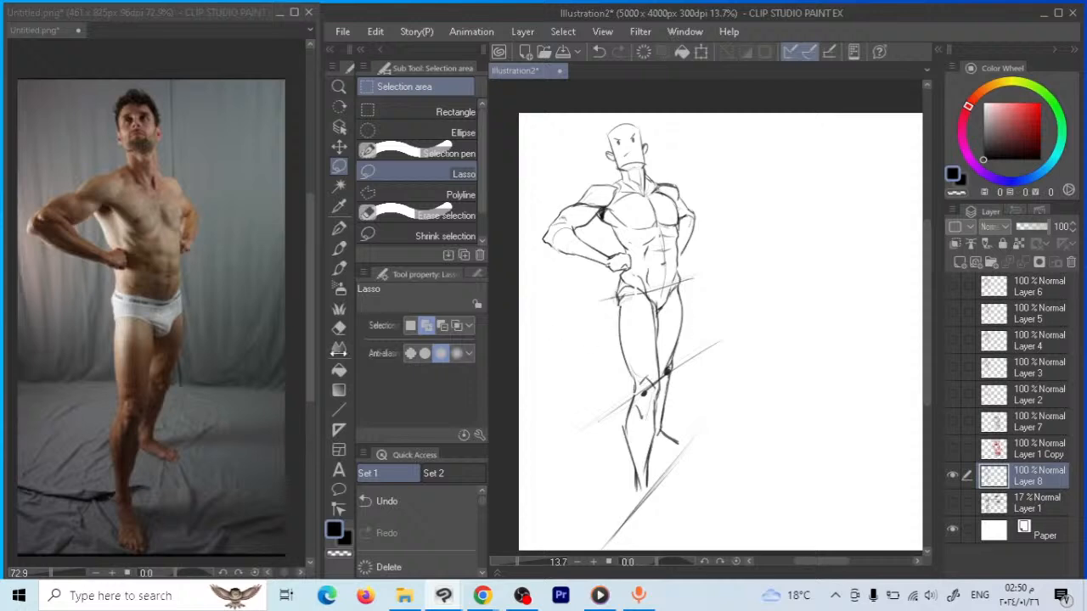
Erase the stray lines at the near hip, redraw the hip contour and clean it up with the Rough eraser at size 50
click(337, 327)
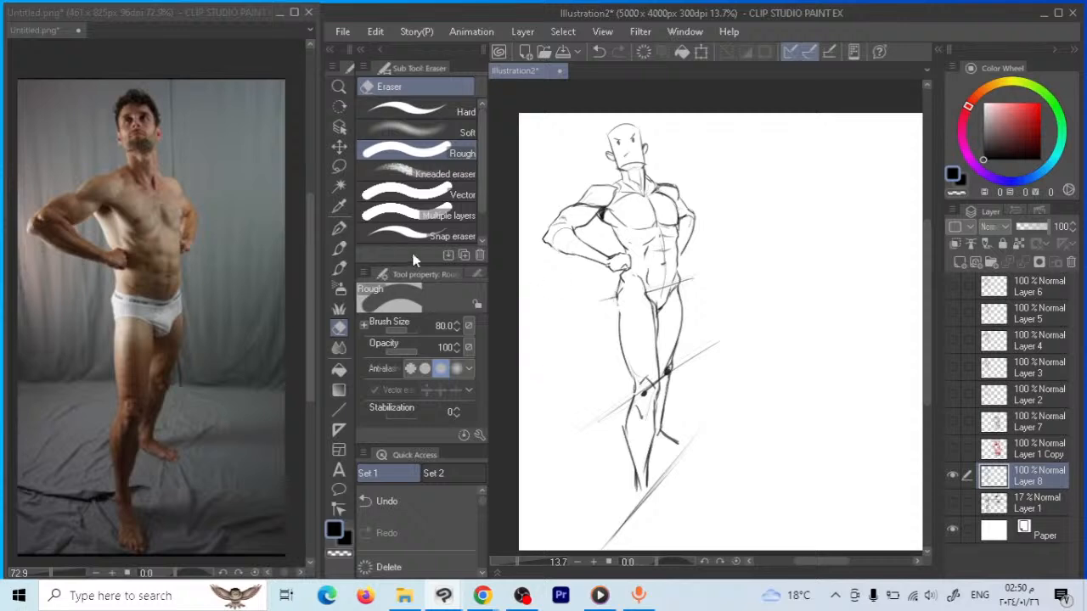
click(337, 228)
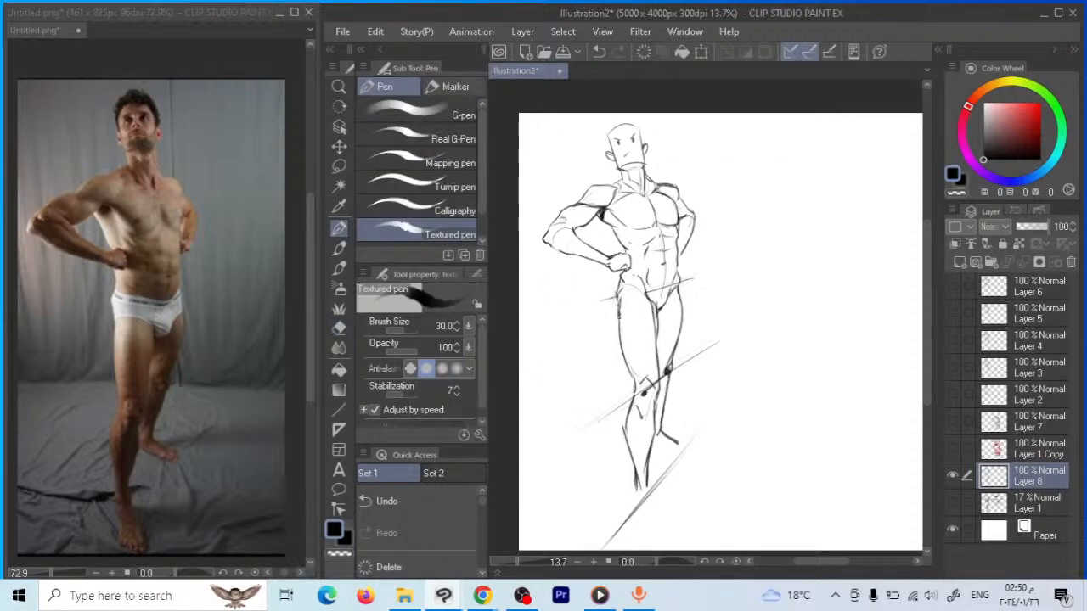
key(e)
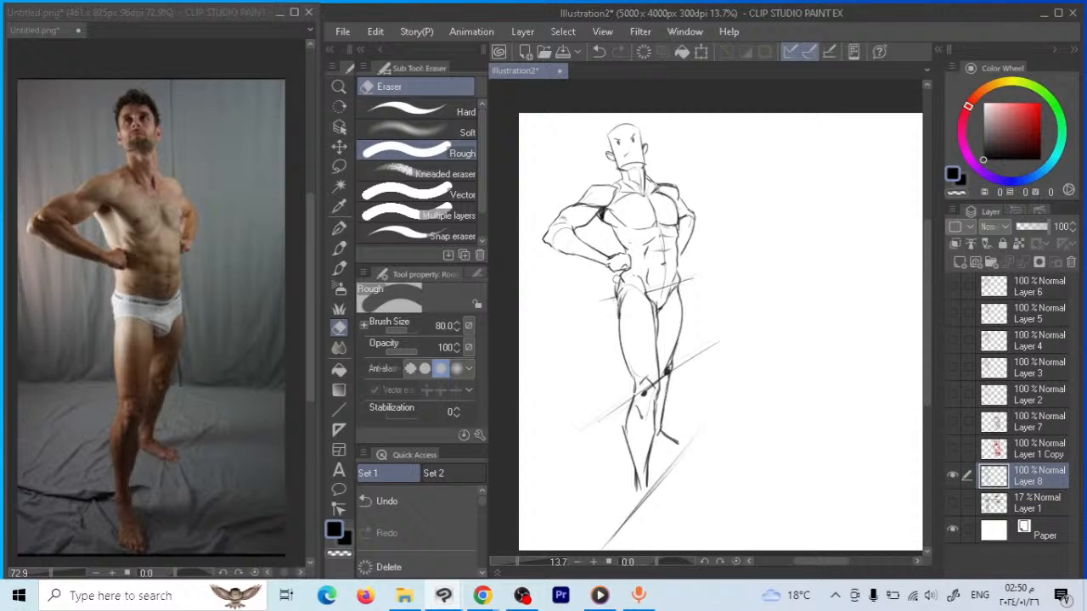
key(bracketleft)
key(bracketleft)
key(bracketleft)
click(340, 228)
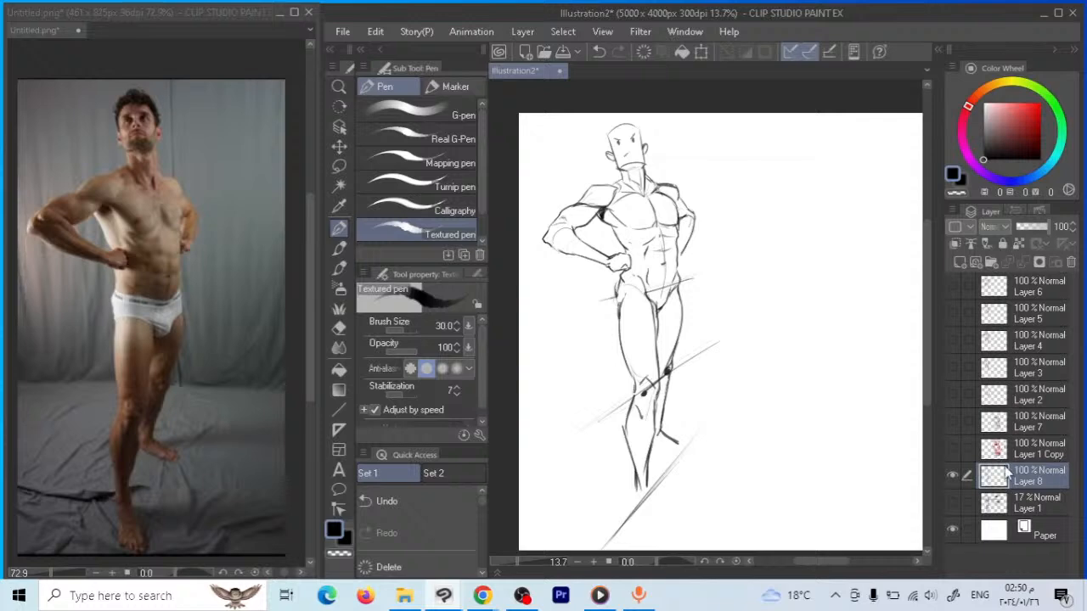
Lower Layer 8's opacity to 27% and show the clothing sketch on Layer 6
click(1028, 225)
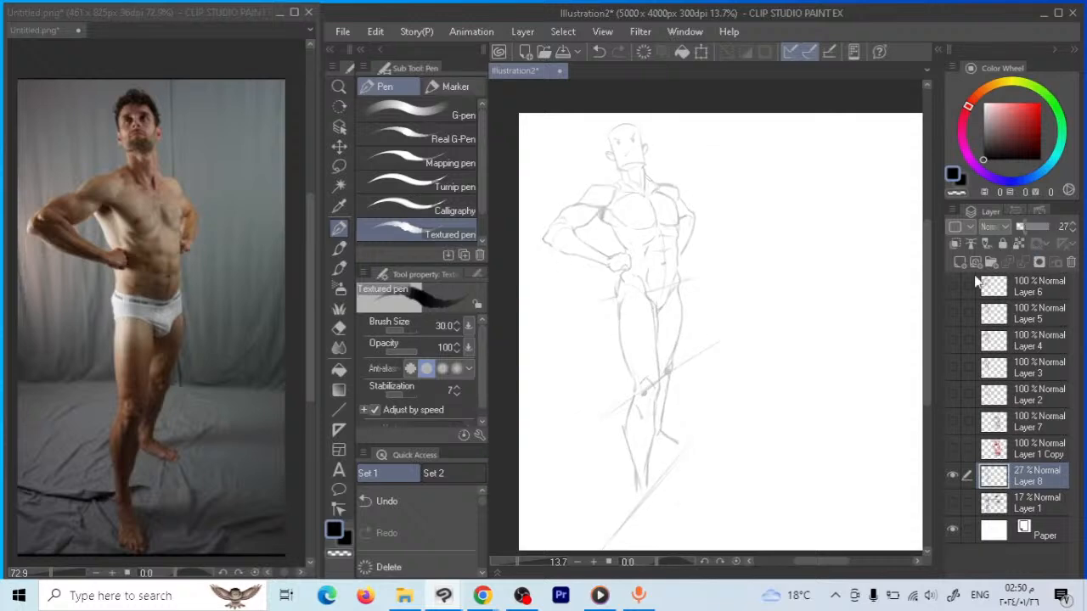
click(955, 288)
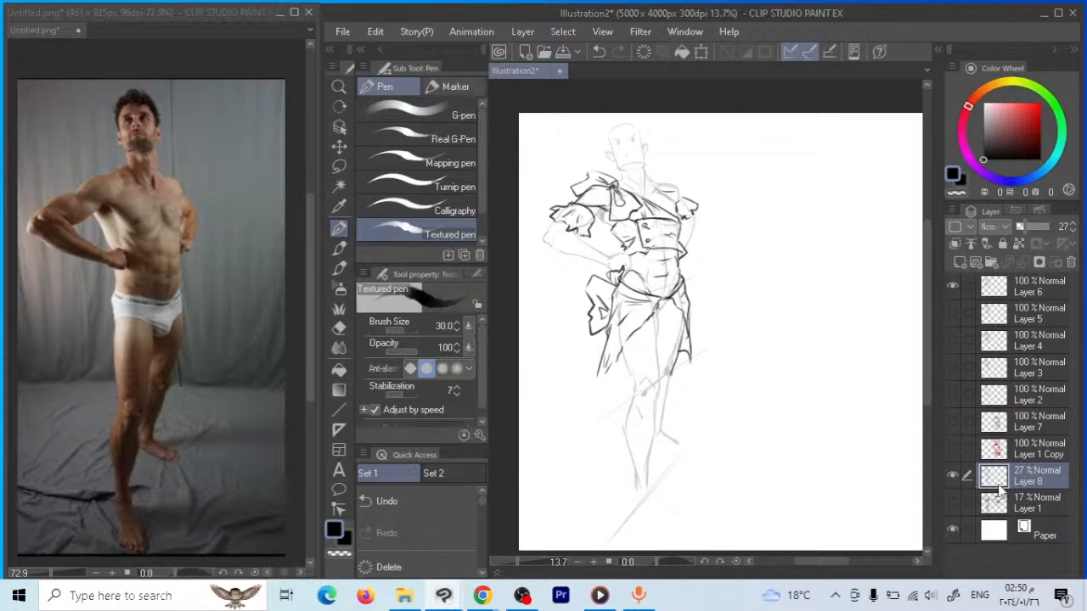
Duplicate Layer 8, hide the original and rename it "male pose"
key(ctrl+c)
key(ctrl+v)
click(953, 502)
click(1027, 504)
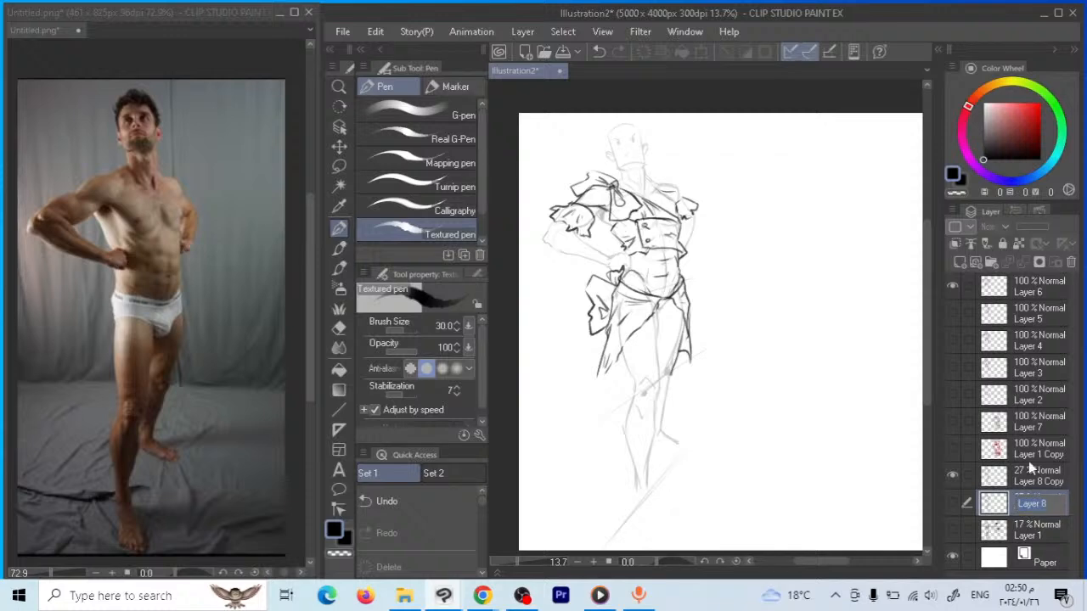
text(male pose)
Reduce the opacity of Layer 8 Copy to 7%
click(1031, 475)
drag(1031, 229, 1039, 224)
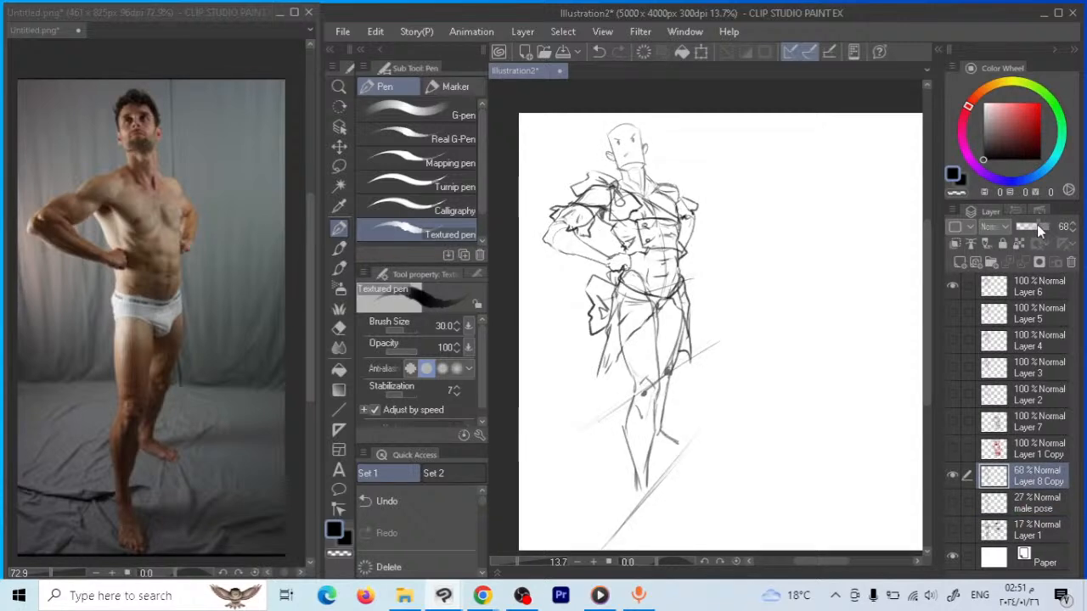
drag(1029, 225, 1017, 227)
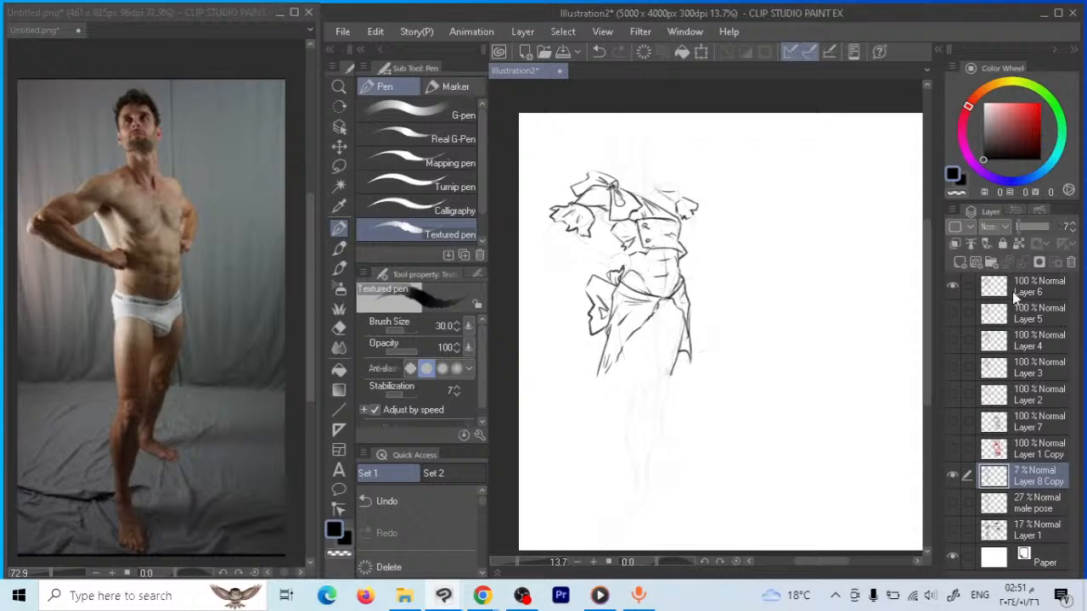
Add a new layer directly beneath Layer 6 and choose a medium gray with brightness 58
click(1027, 312)
click(977, 263)
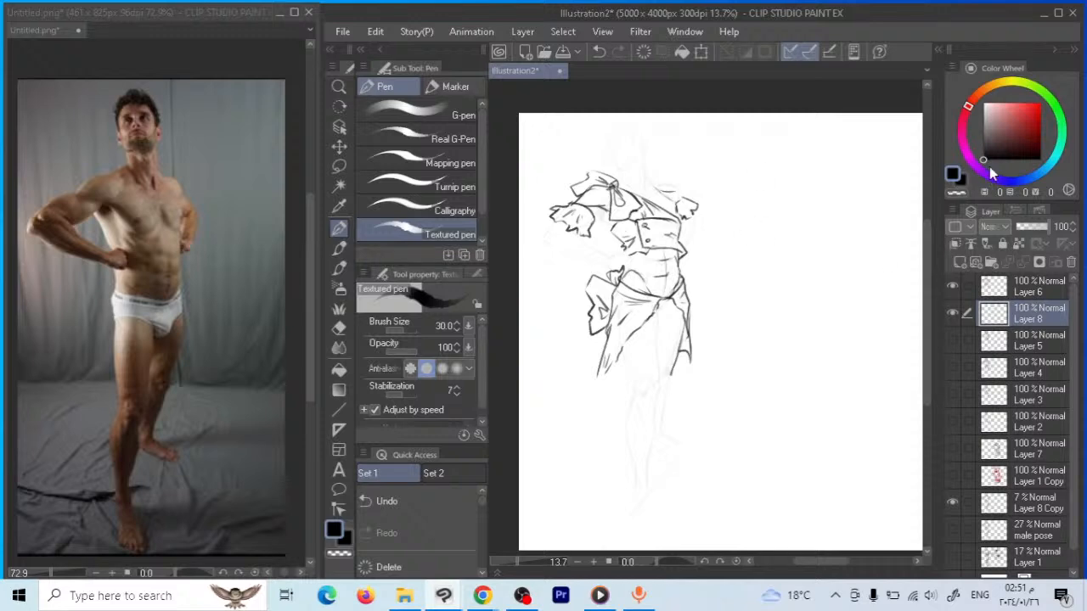
click(983, 126)
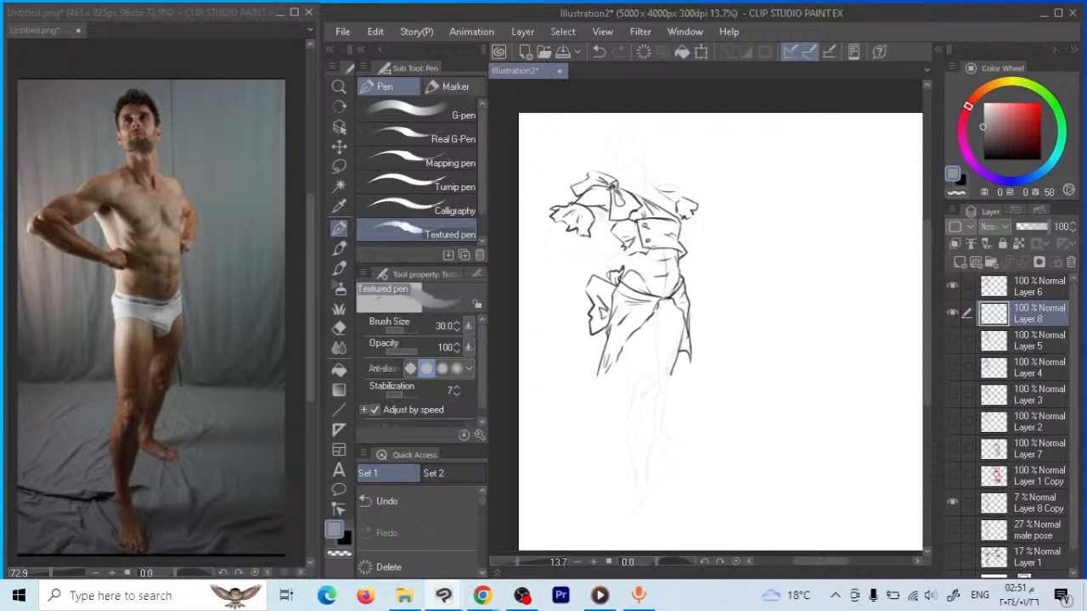
Test the Soft Round 100 1 2 brush at size 170 with a dab of gray on the cropped top
click(339, 268)
key(bracketleft)
key(bracketleft)
key(bracketleft)
key(bracketleft)
key(bracketleft)
key(bracketleft)
key(bracketleft)
key(bracketleft)
key(bracketleft)
click(662, 229)
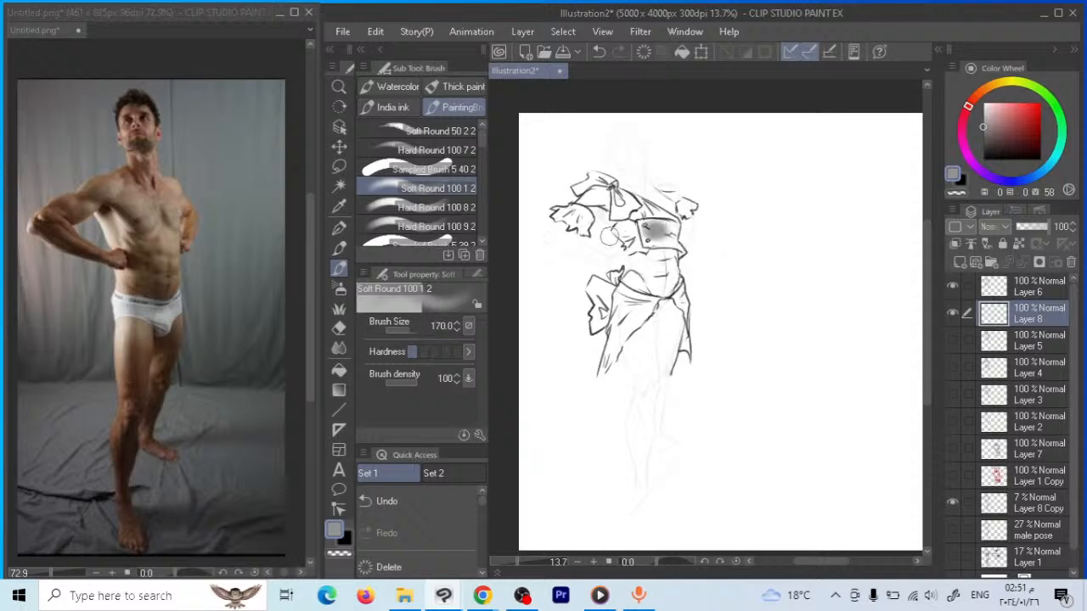
Fill the cropped top with flat medium gray using Sampled Brush 5 39 2, reducing the brush size to 30 for the edges
click(433, 242)
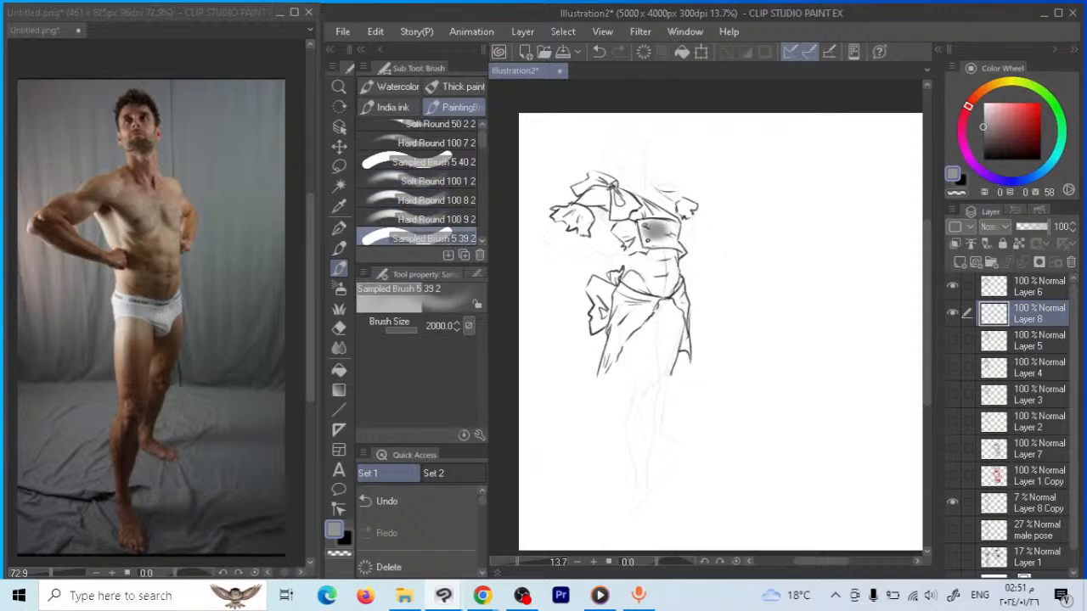
key(bracketleft)
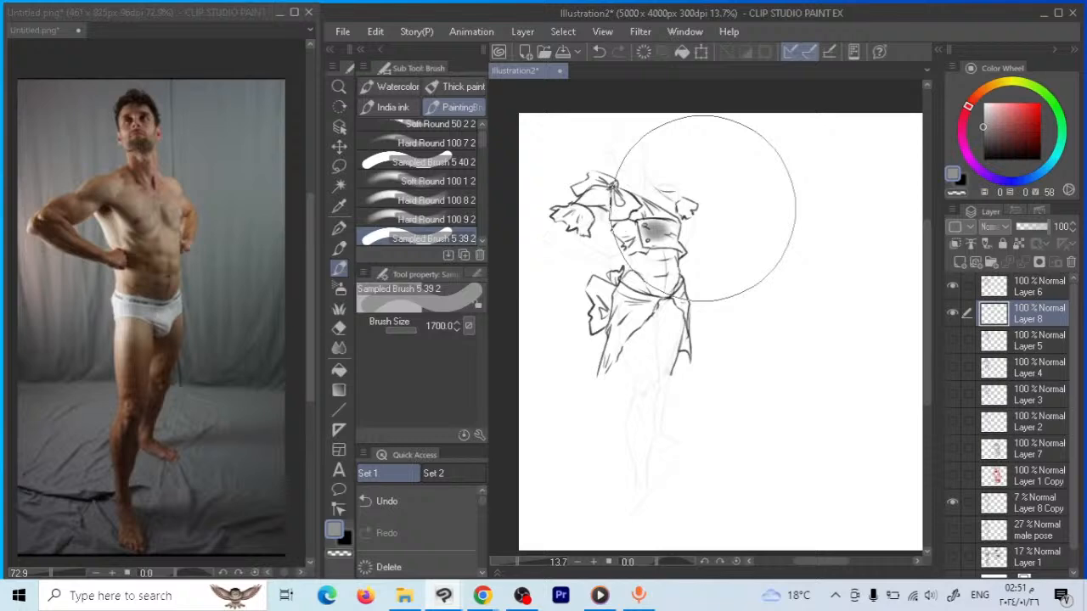
key(bracketleft)
key(bracketleft)
key(bracketleft)
key(bracketleft)
key(bracketleft)
key(bracketleft)
key(bracketleft)
key(bracketleft)
key(bracketleft)
key(bracketleft)
key(bracketleft)
key(bracketleft)
key(bracketleft)
key(bracketleft)
key(bracketleft)
mouse_move(676, 231)
mouse_down()
mouse_move(642, 223)
mouse_move(645, 241)
mouse_move(660, 246)
mouse_move(652, 238)
mouse_up()
key(bracketleft)
key(bracketleft)
key(bracketleft)
key(bracketleft)
key(bracketleft)
key(bracketleft)
mouse_move(685, 253)
mouse_down()
mouse_move(629, 219)
mouse_move(630, 252)
mouse_move(649, 248)
mouse_move(627, 227)
mouse_move(640, 248)
mouse_up()
key(bracketright)
key(bracketright)
key(bracketleft)
key(bracketleft)
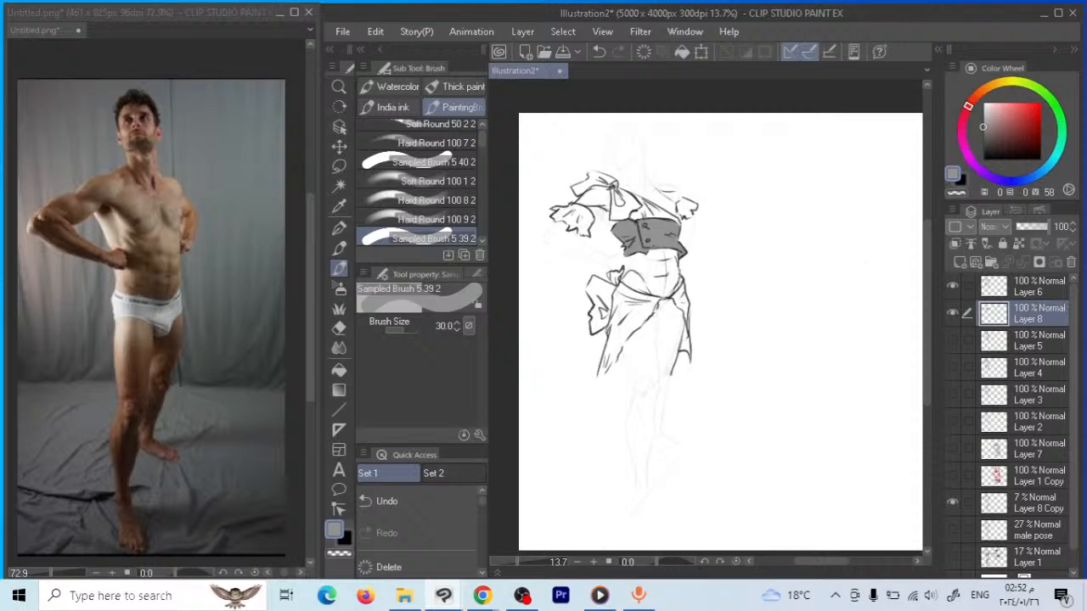
click(484, 595)
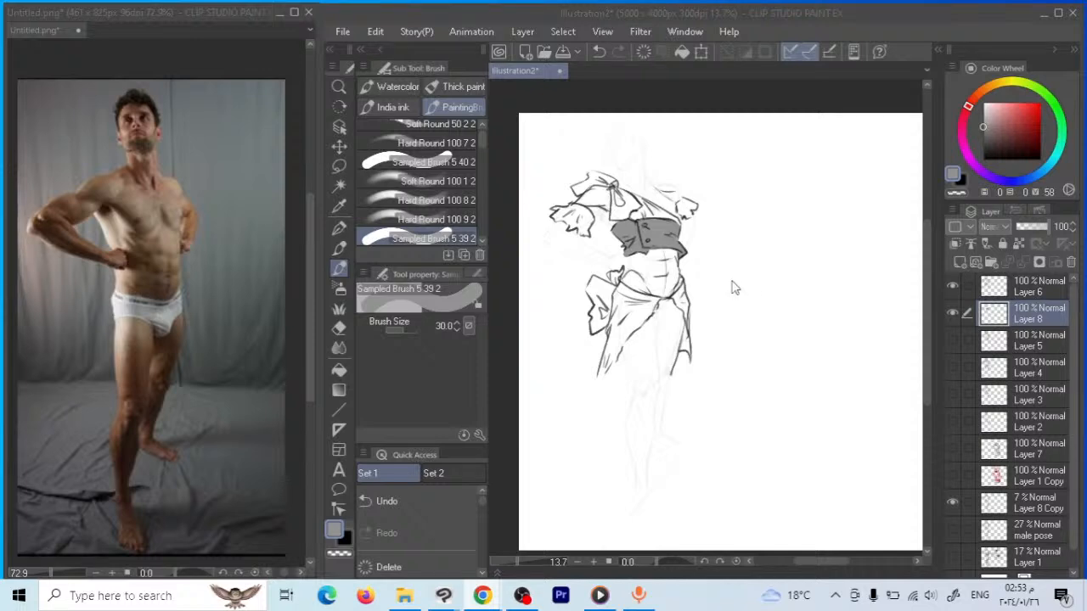
click(707, 248)
key(ctrl+z)
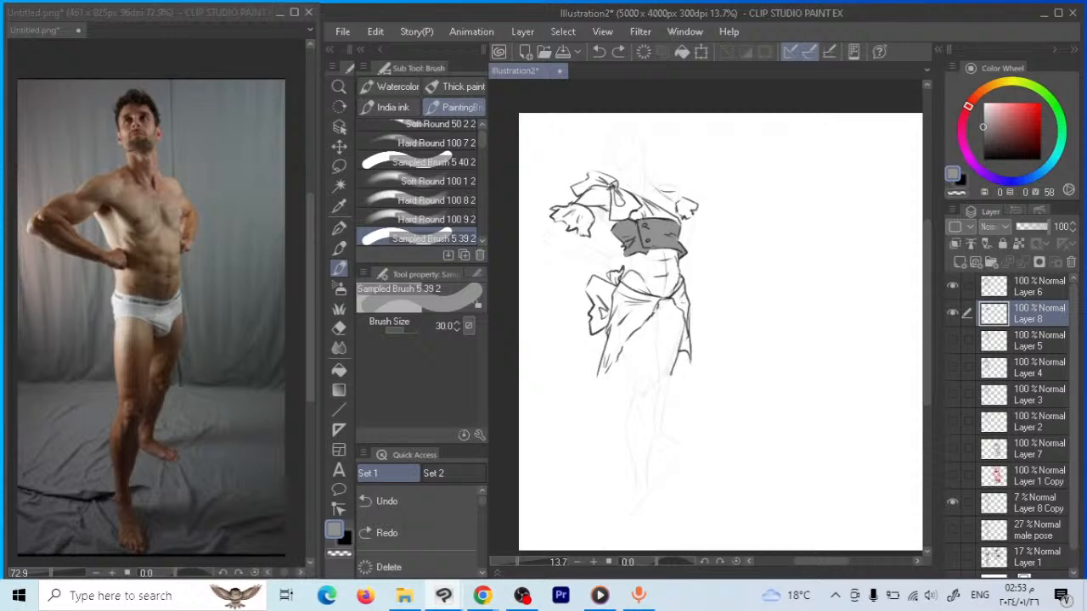
Fill the shoulder bow and the hip bow with a dark gray of brightness 35
click(986, 135)
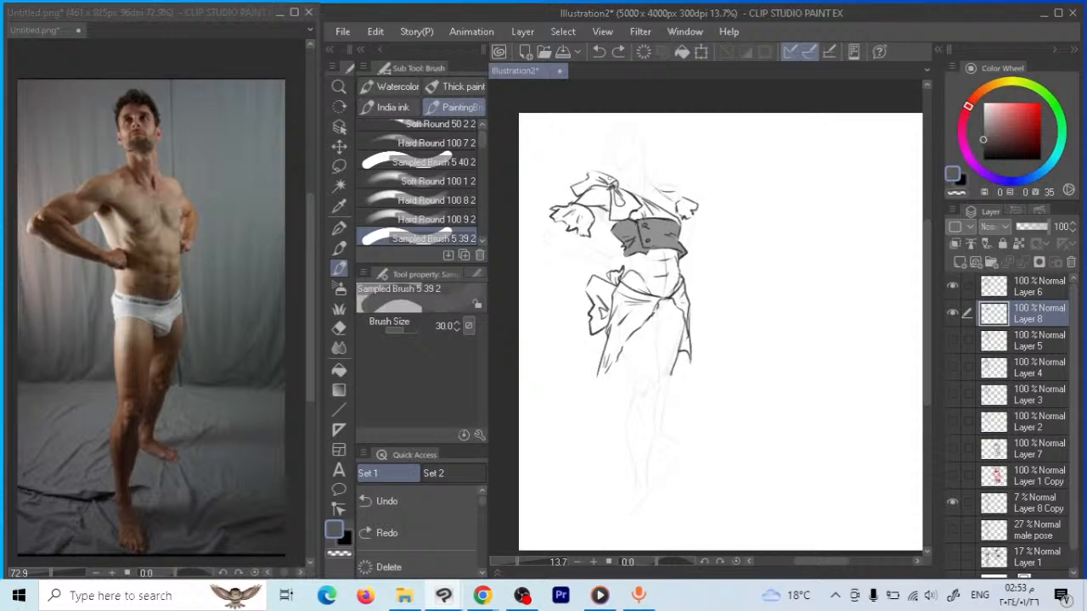
mouse_move(620, 189)
mouse_down()
mouse_move(612, 200)
mouse_move(635, 210)
mouse_move(612, 215)
mouse_move(610, 202)
mouse_move(621, 216)
mouse_move(635, 201)
mouse_move(630, 218)
mouse_move(612, 180)
mouse_move(591, 171)
mouse_move(571, 189)
mouse_move(608, 187)
mouse_move(599, 177)
mouse_move(587, 187)
mouse_move(617, 196)
mouse_up()
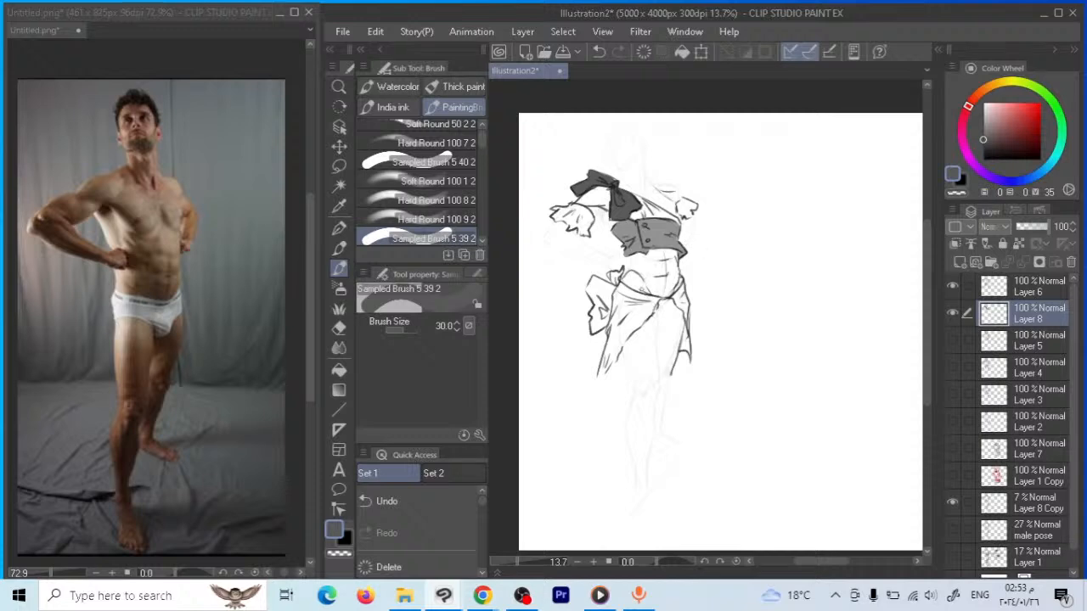
mouse_move(626, 271)
mouse_down()
mouse_move(588, 280)
mouse_move(593, 309)
mouse_move(613, 287)
mouse_move(593, 285)
mouse_move(608, 307)
mouse_move(598, 328)
mouse_move(603, 311)
mouse_move(600, 324)
mouse_move(589, 307)
mouse_move(592, 329)
mouse_up()
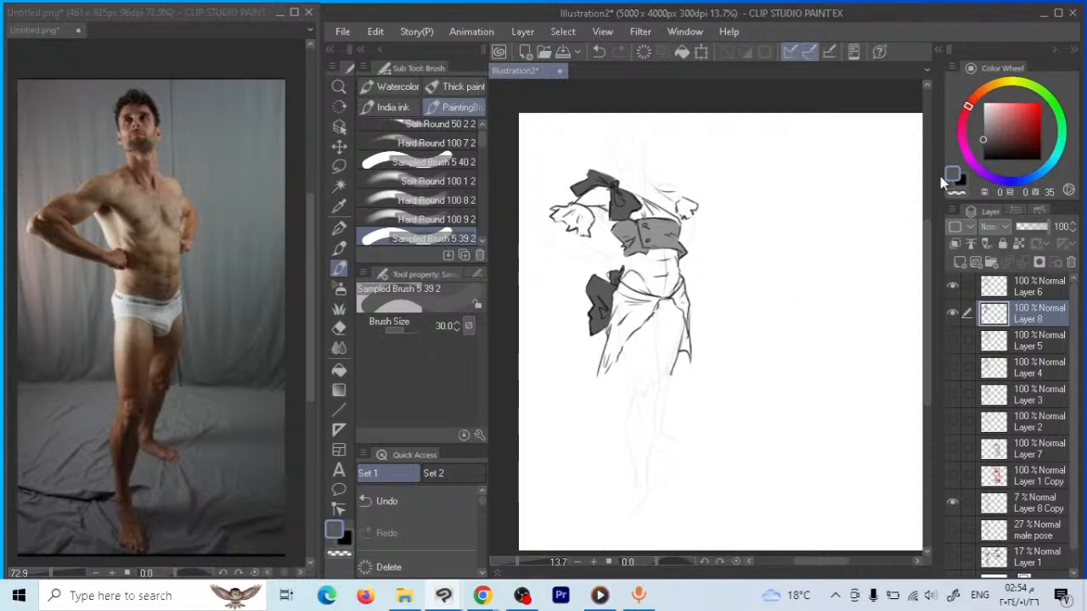
Fill a rectangle behind the outfit with light gray of brightness 76 on a new layer beneath Layer 8, and deselect it
click(983, 116)
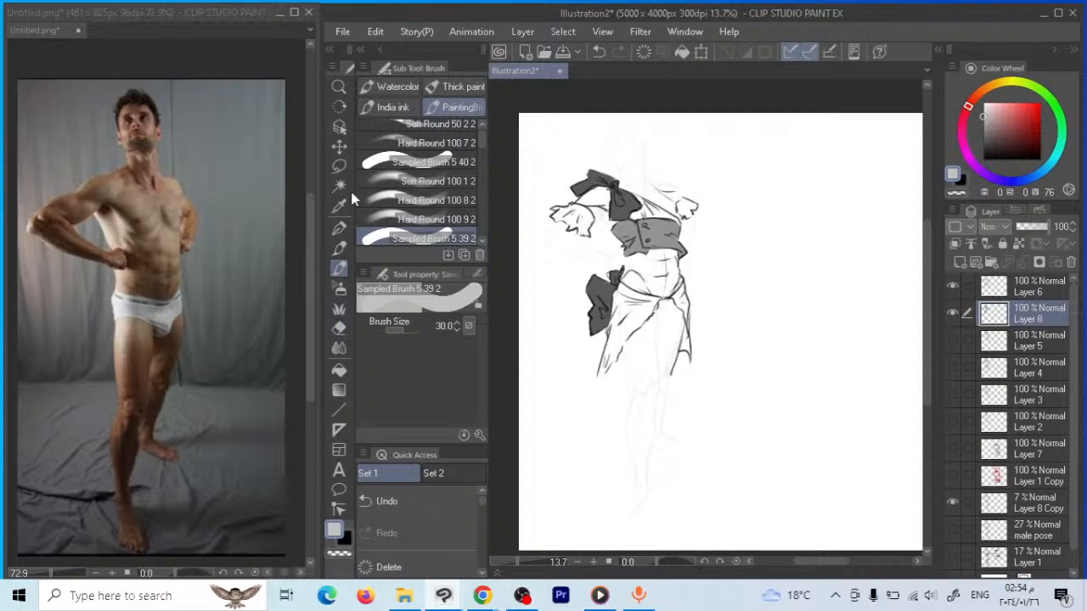
click(339, 166)
click(399, 112)
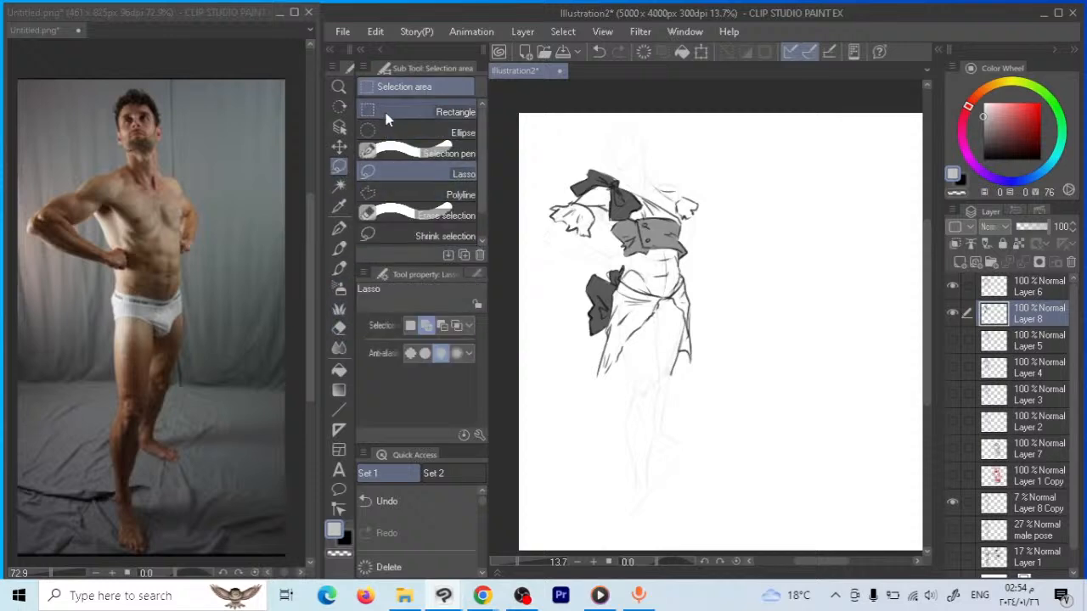
click(960, 261)
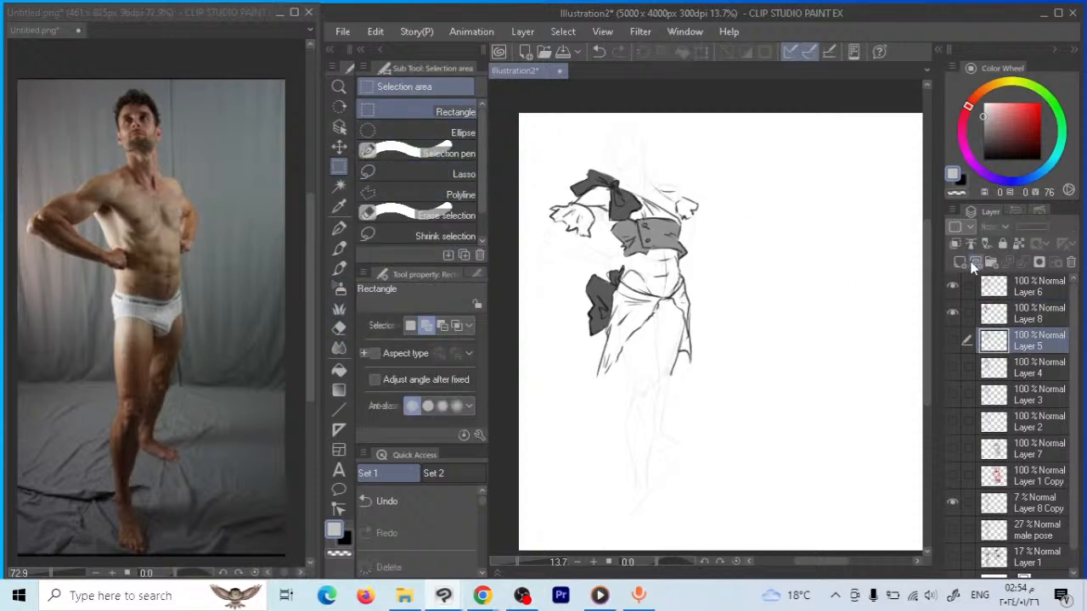
drag(529, 141, 729, 423)
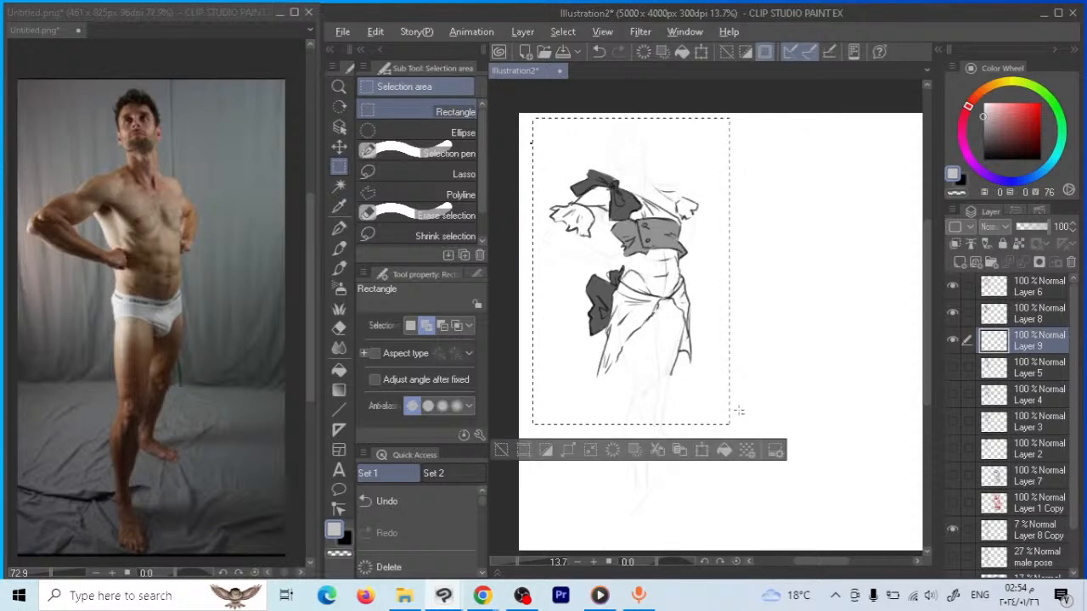
key(alt+BackSpace)
key(ctrl+d)
Try painting both ruffled sleeve ends near-white, brightness 90, on the background rectangle's layer
click(984, 108)
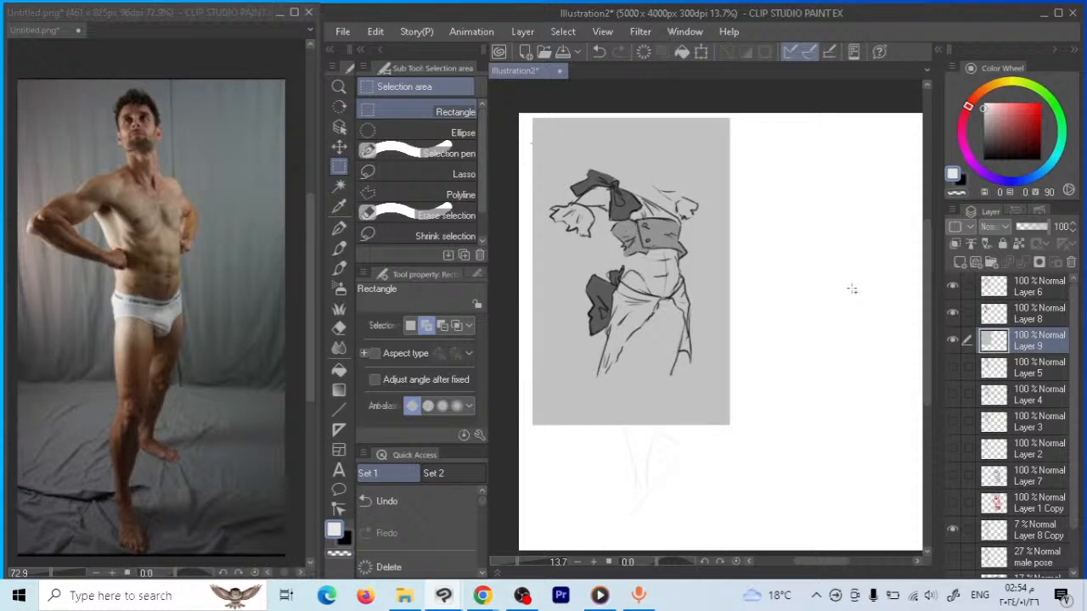
click(340, 268)
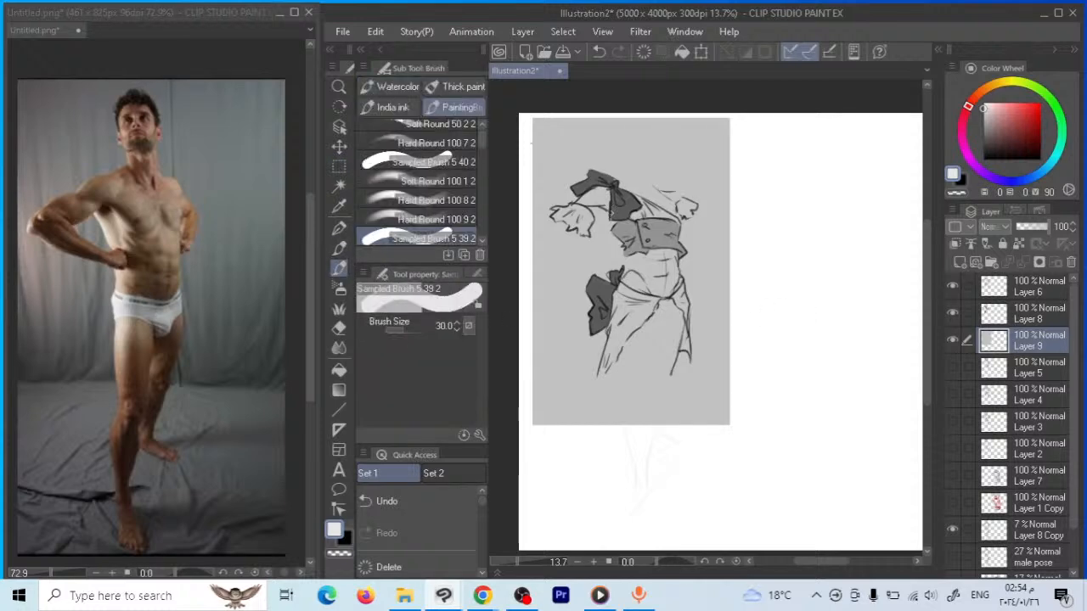
mouse_move(579, 209)
mouse_down()
mouse_move(588, 231)
mouse_move(589, 216)
mouse_move(560, 219)
mouse_up()
mouse_move(678, 199)
mouse_down()
mouse_move(690, 212)
mouse_move(694, 200)
mouse_move(685, 206)
mouse_up()
Undo the sleeve painting on the background layer, make Layer 8 active and clear the selection
click(339, 327)
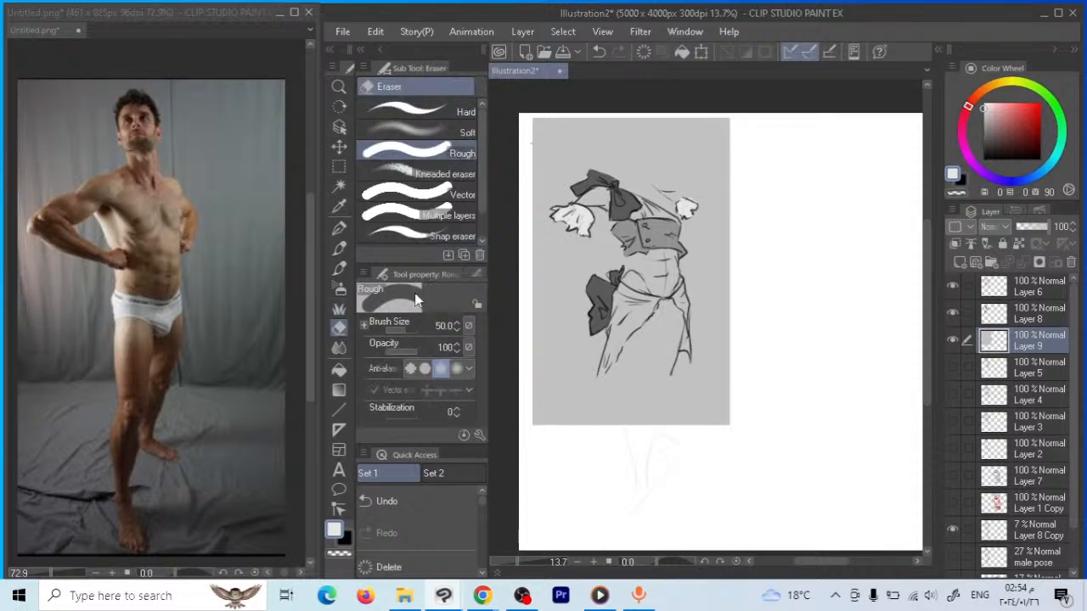
key(ctrl+z)
key(ctrl+z)
key(ctrl+z)
key(ctrl+z)
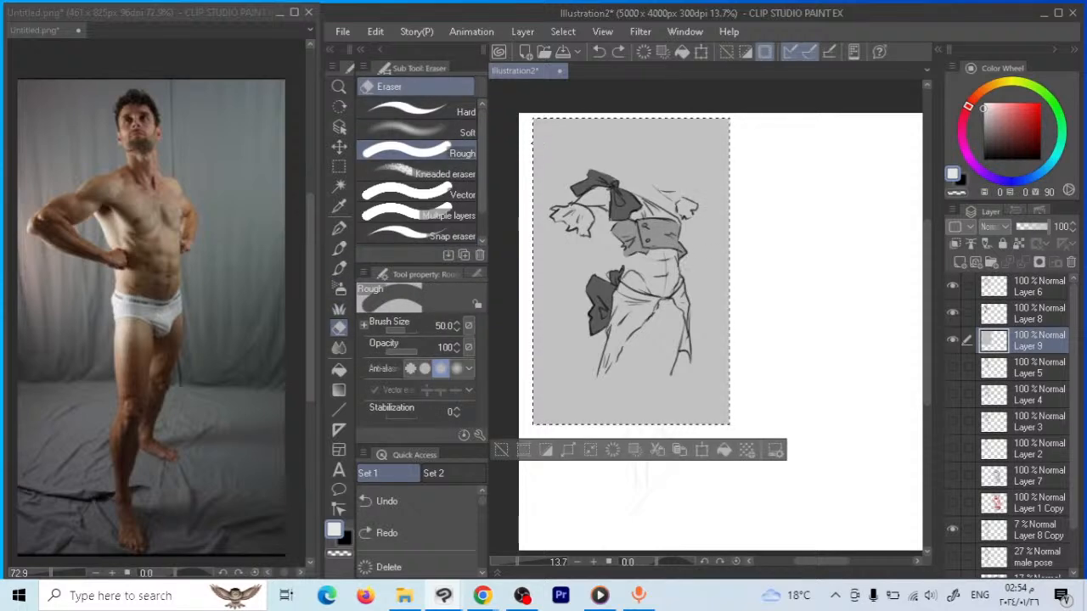
click(1031, 320)
key(ctrl+d)
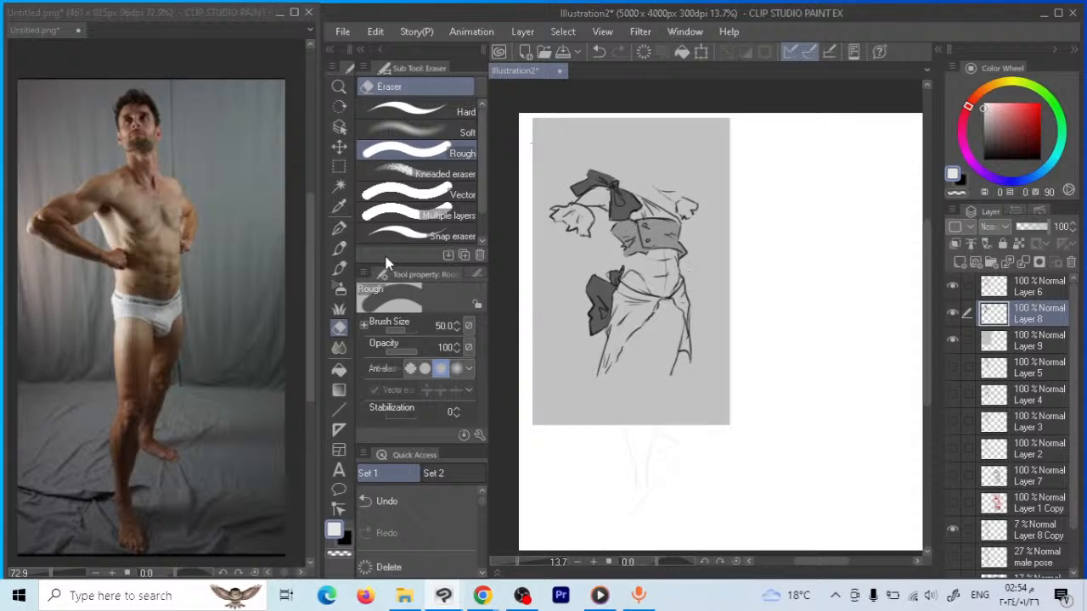
Paint both ruffled sleeve ends near-white, brightness 90, on Layer 8 with the Sampled Brush 5 39 2
click(339, 267)
mouse_move(572, 204)
mouse_down()
mouse_move(590, 229)
mouse_move(553, 211)
mouse_up()
drag(677, 203, 688, 207)
Fill the draped waist cloth near-white with brightness 90, covering both hanging panels and adjusting the brush size up to 40
mouse_move(657, 297)
mouse_down()
mouse_move(616, 287)
mouse_move(601, 367)
mouse_move(624, 338)
mouse_move(609, 370)
mouse_up()
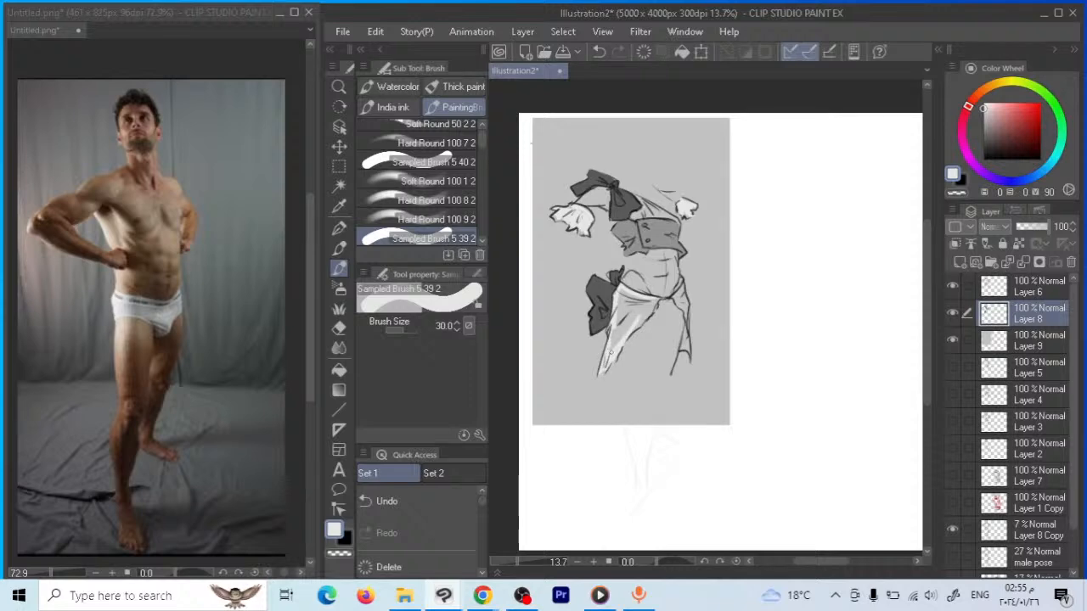
key(bracketright)
key(bracketright)
key(bracketright)
key(bracketright)
mouse_move(648, 307)
mouse_down()
mouse_move(622, 299)
mouse_move(639, 306)
mouse_move(613, 349)
mouse_move(626, 297)
mouse_move(688, 300)
mouse_up()
key(bracketleft)
key(bracketleft)
key(bracketleft)
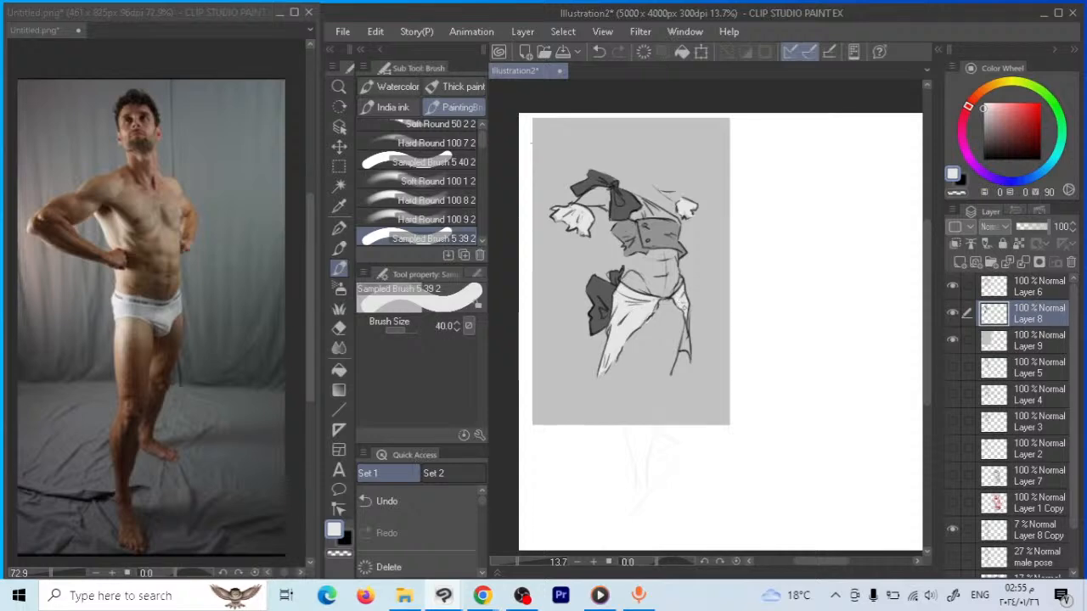
drag(686, 315, 687, 351)
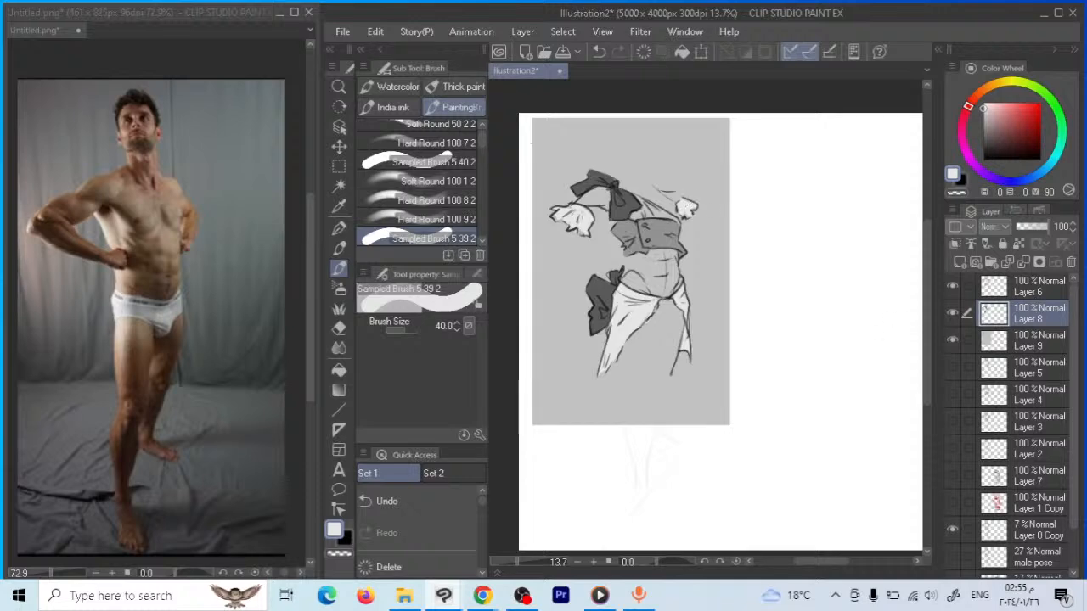
Raise the paint brightness to 97 and fill the shirt area on the chest above the vest
click(985, 103)
click(983, 105)
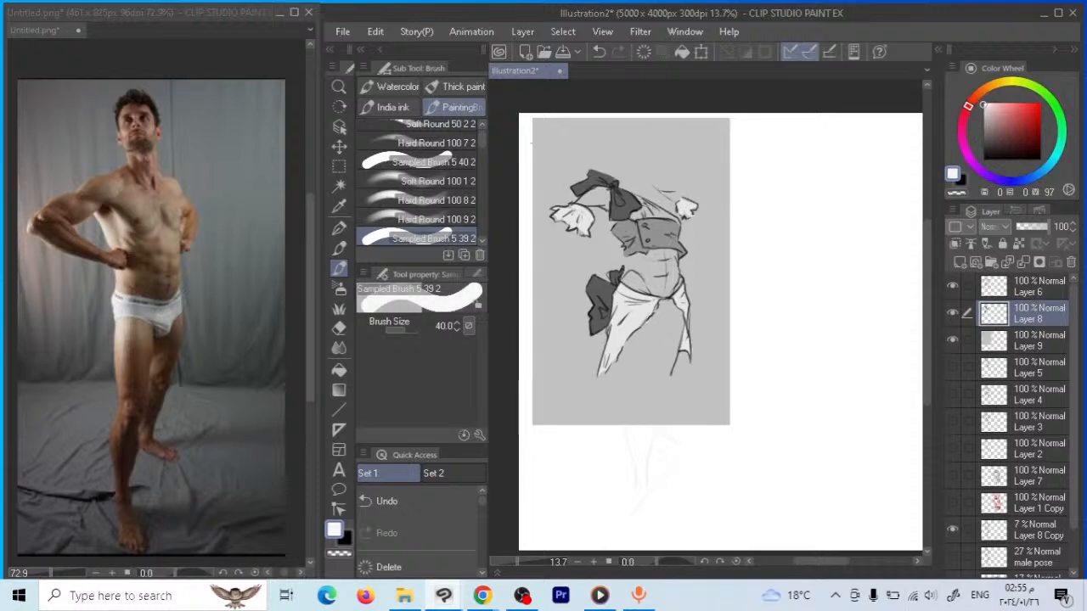
mouse_move(654, 207)
mouse_down()
mouse_move(675, 217)
mouse_move(639, 217)
mouse_move(655, 212)
mouse_move(644, 202)
mouse_up()
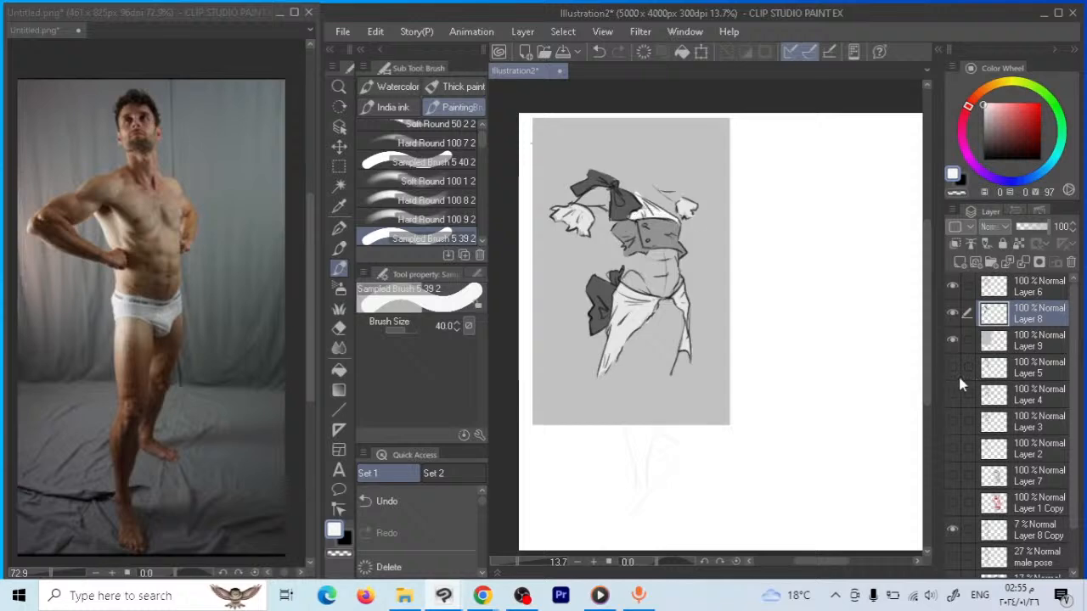
Move the gray background Layer 9 beneath Layer 8 Copy and set Layer 8 Copy's opacity to 59%
click(972, 530)
click(1029, 337)
drag(1029, 337, 1023, 545)
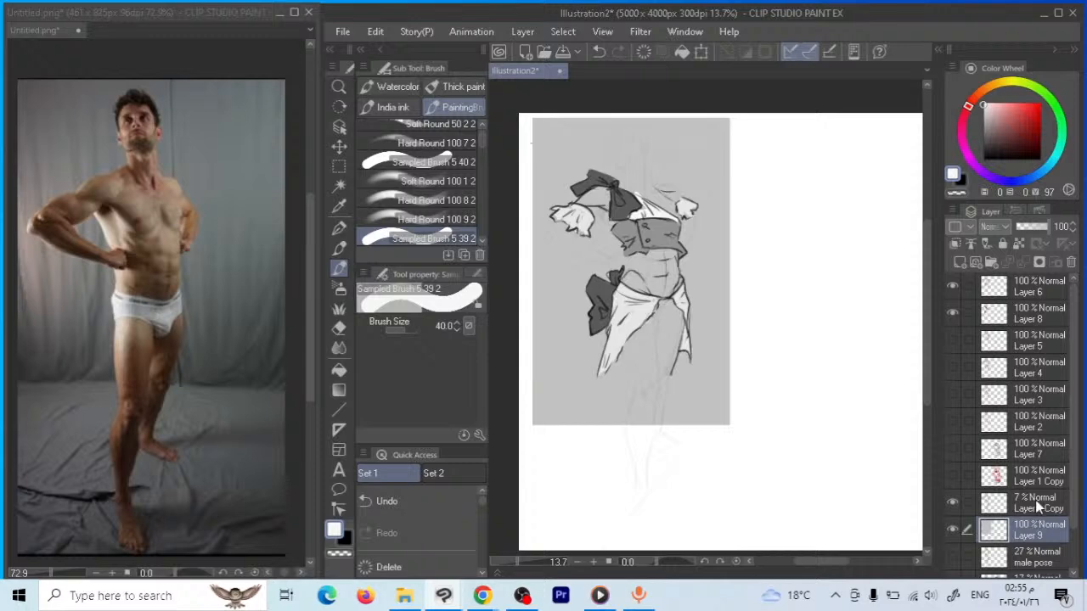
click(1038, 508)
mouse_move(1038, 224)
mouse_down()
mouse_move(1066, 227)
mouse_move(1032, 226)
mouse_up()
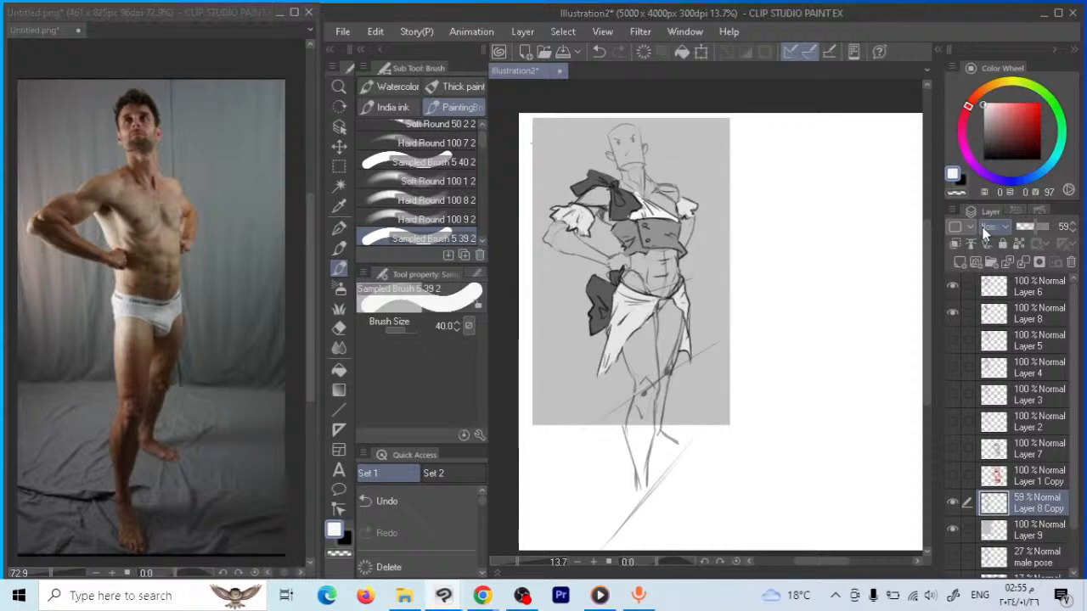
Select the front lower leg on Layer 8 Copy with a rectangle and shift it slightly downward
click(339, 166)
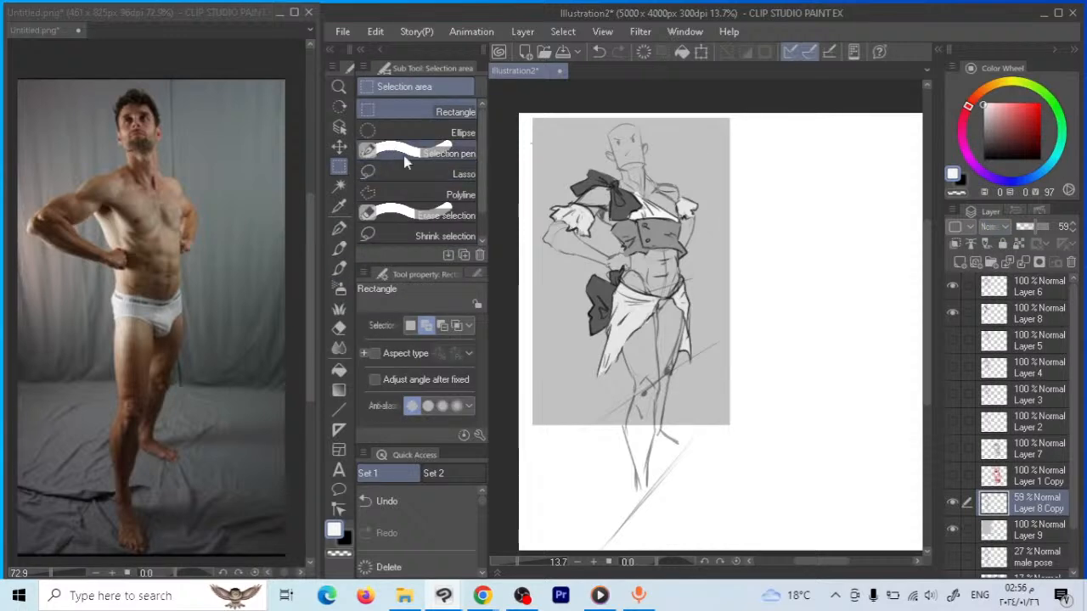
drag(663, 374, 608, 513)
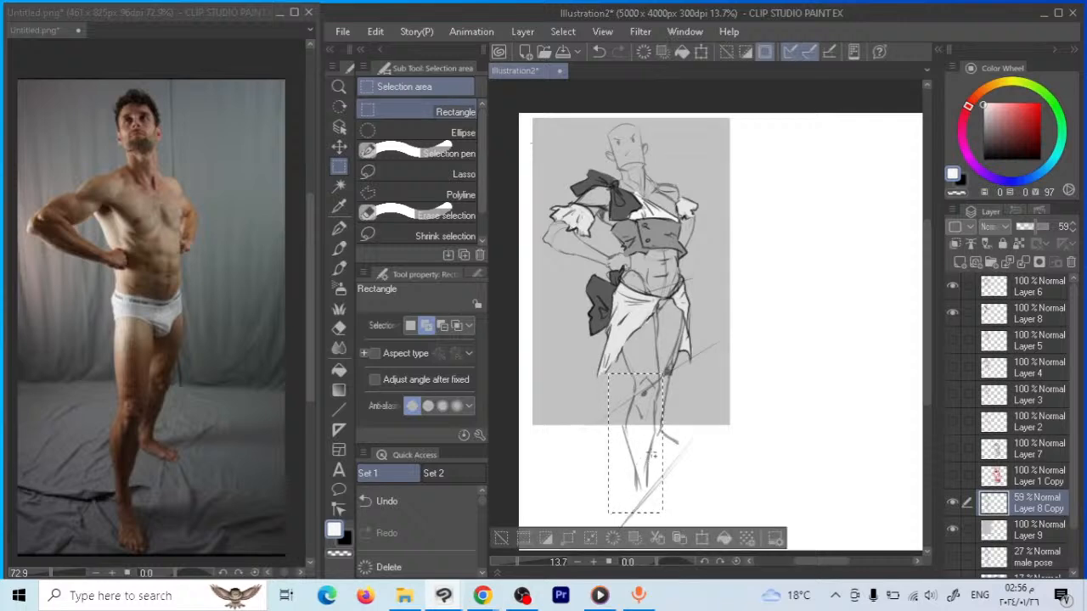
key(ctrl+t)
drag(663, 443, 660, 451)
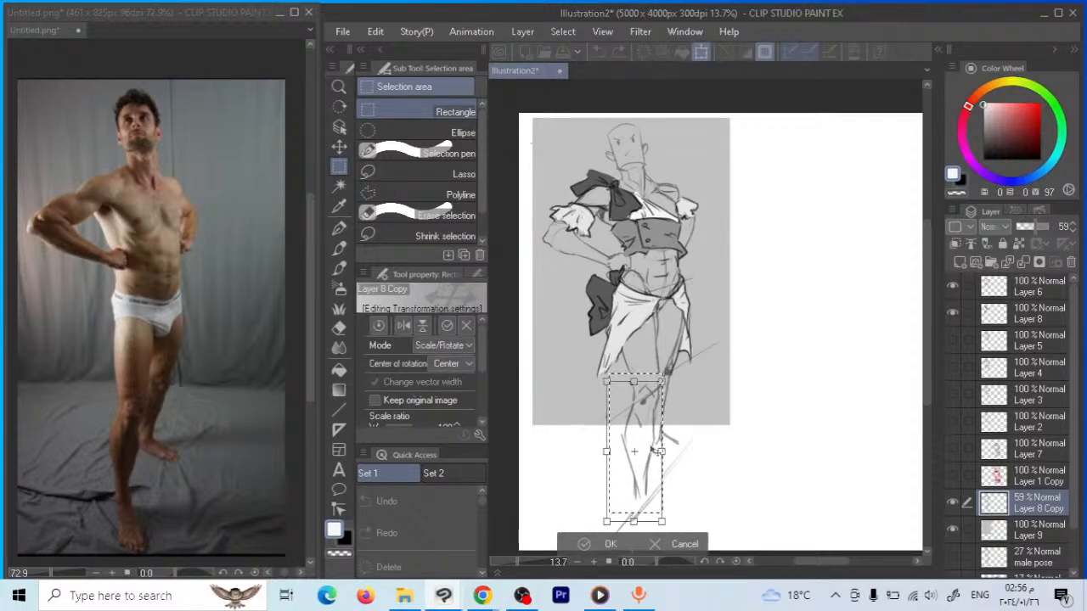
key(Return)
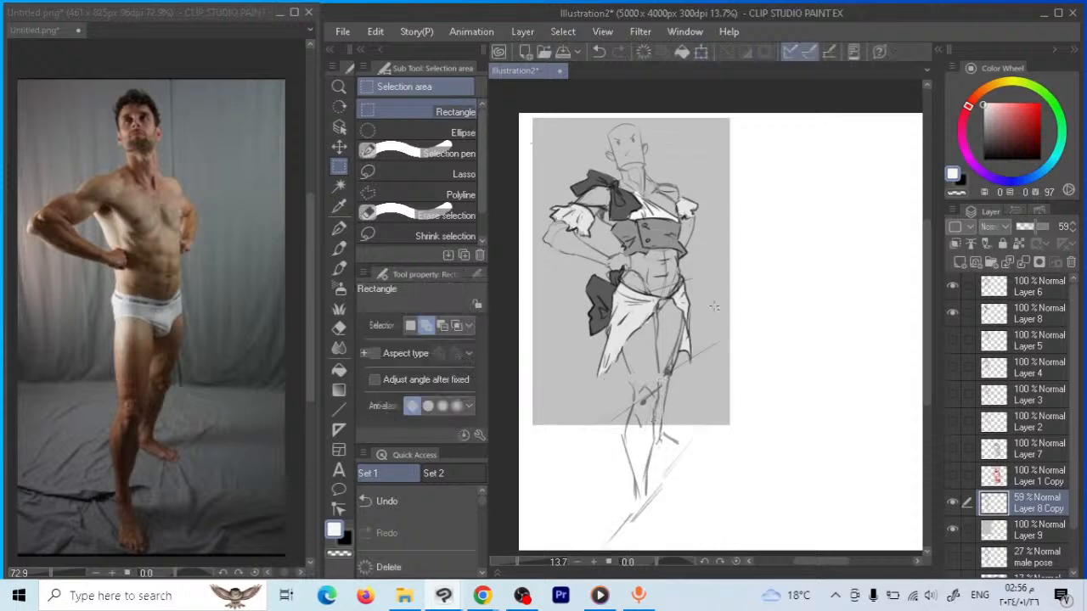
Switch to the black Textured pen and redraw the front leg's contour across the gap at the knee
key(p)
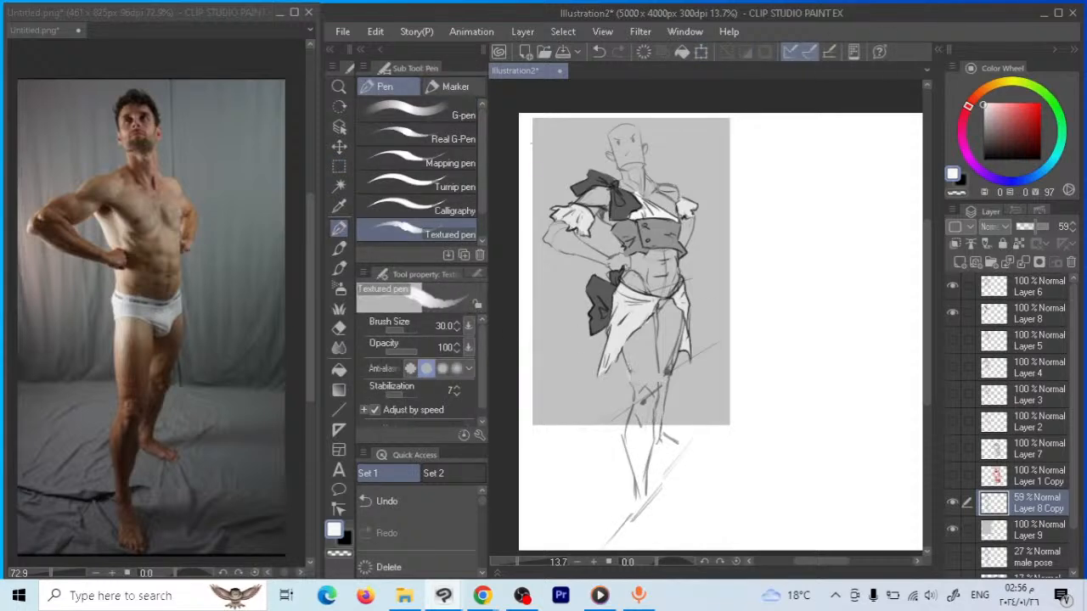
key(ctrl+z)
key(x)
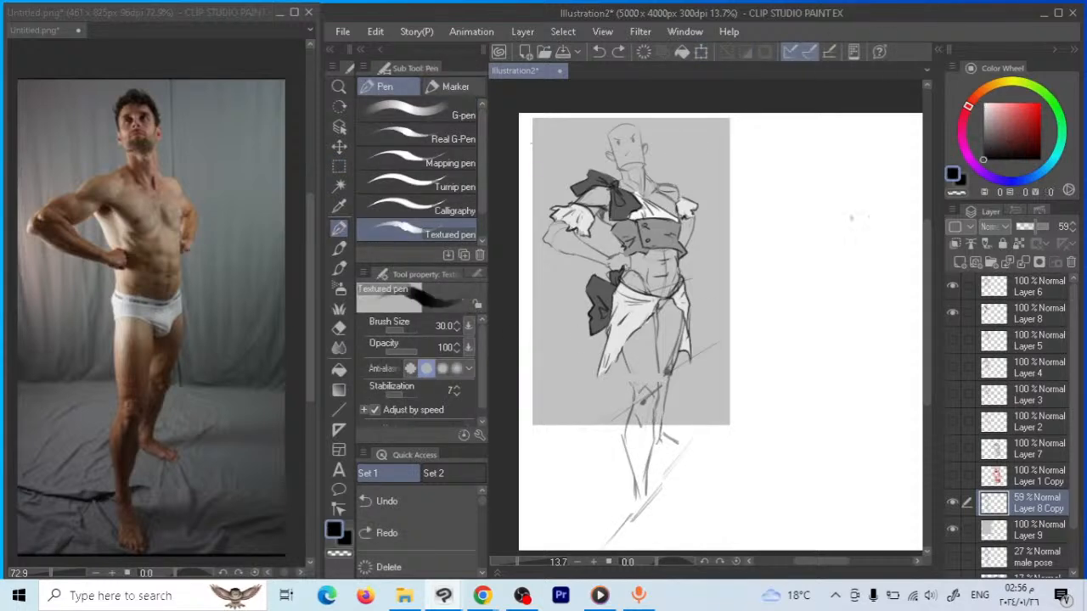
drag(627, 367, 633, 393)
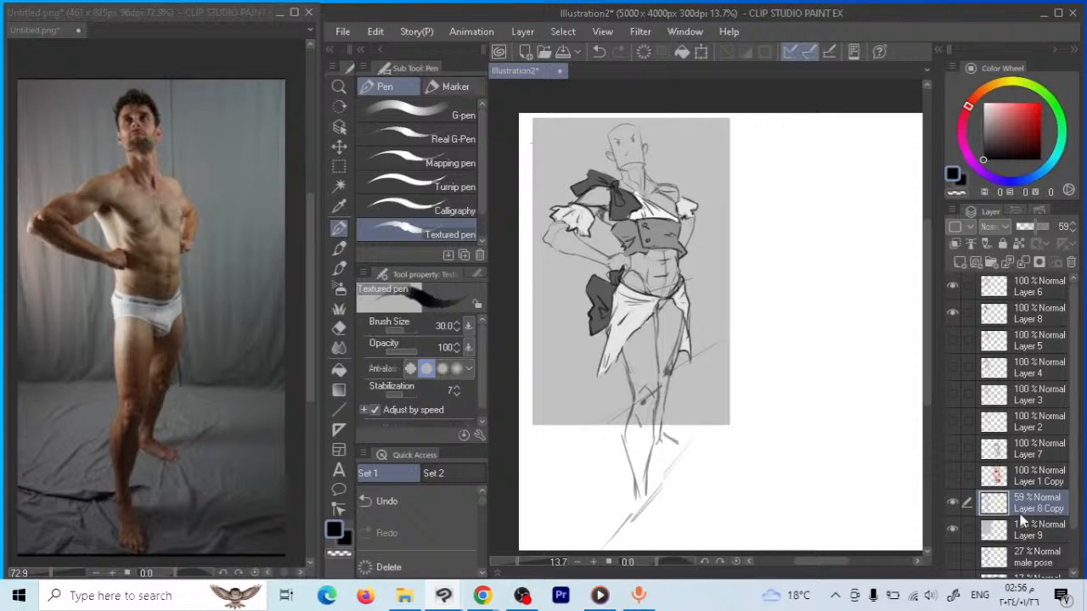
Merge Layer 6, Layer 8, Layer 8 Copy and Layer 9 into one layer and lower its opacity to 22%
click(952, 530)
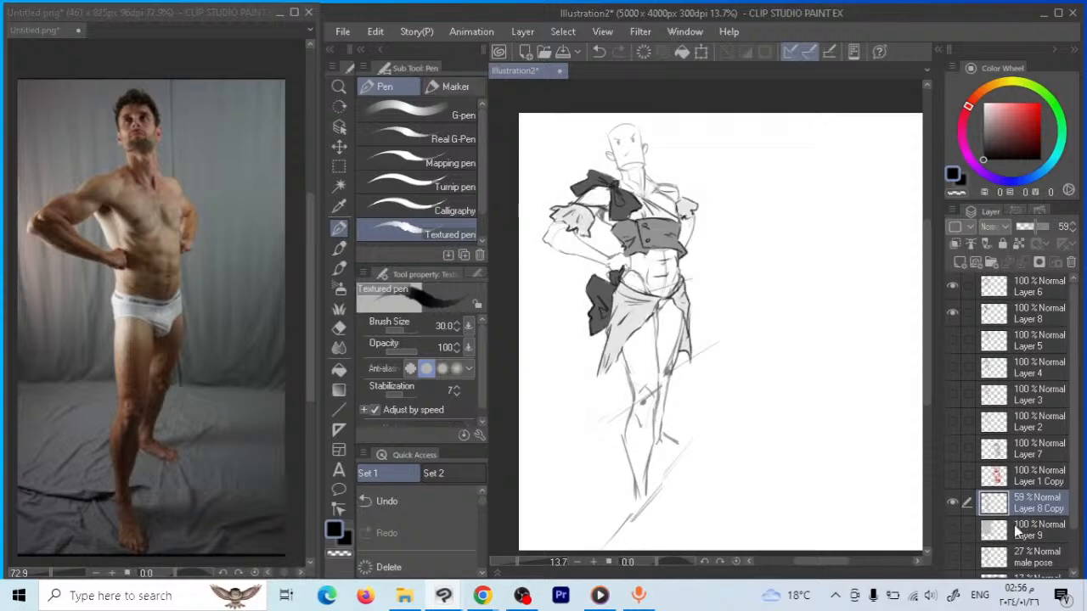
click(1023, 533)
click(952, 530)
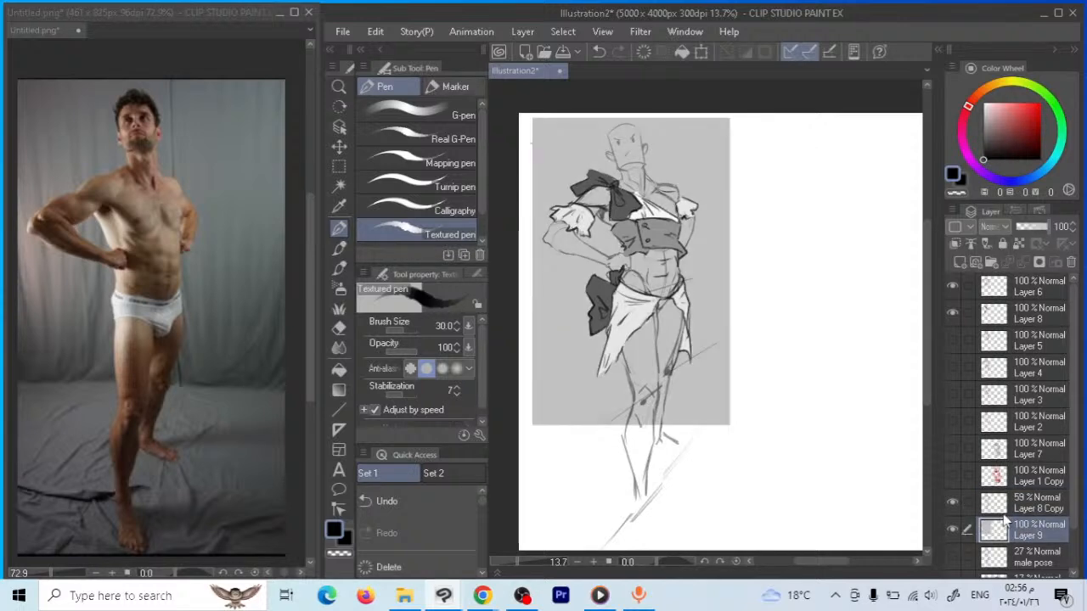
right_click(1034, 323)
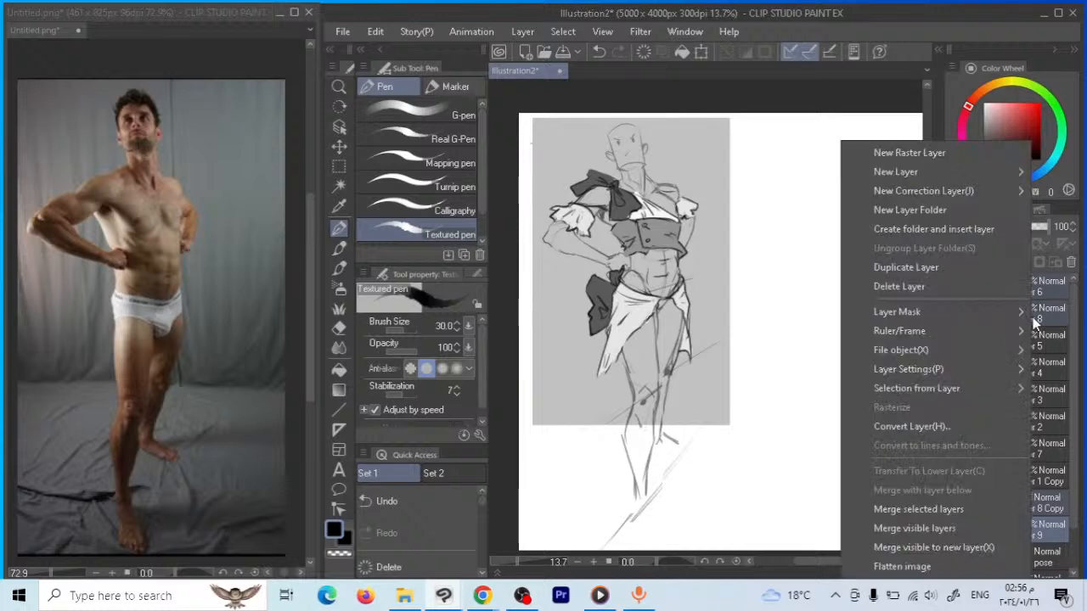
click(961, 508)
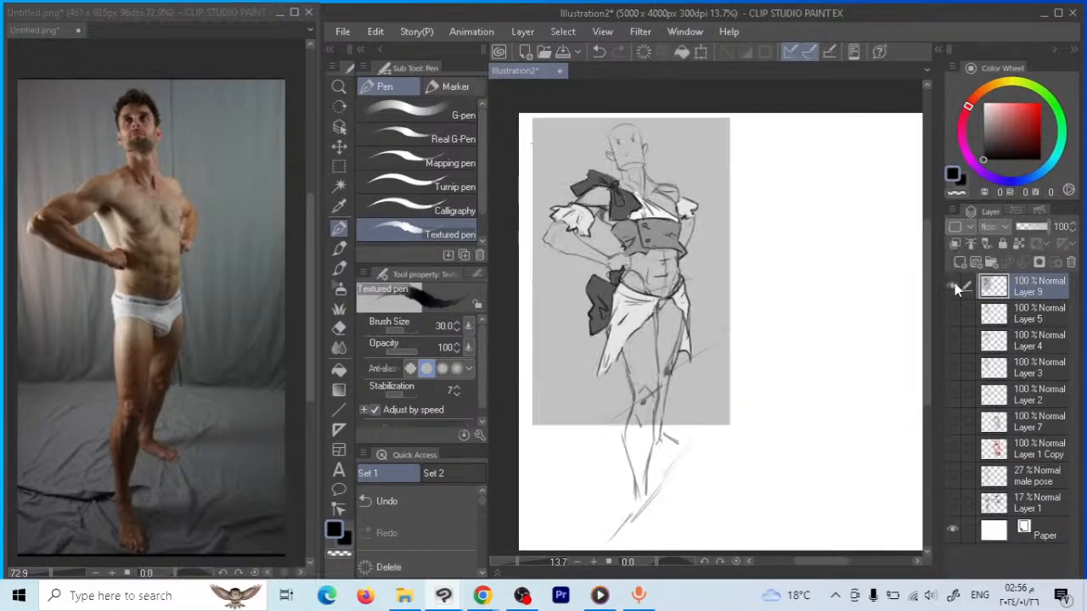
click(1024, 225)
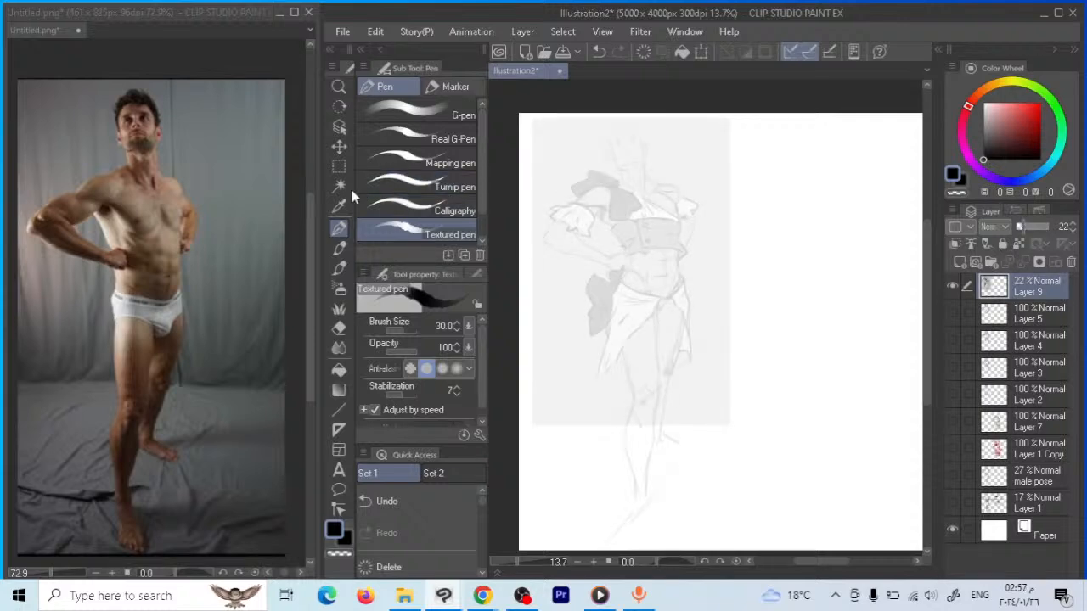
Add a new raster layer above the merged sketch and reduce the sketch layer's opacity to 15%
click(338, 86)
click(702, 165)
click(702, 167)
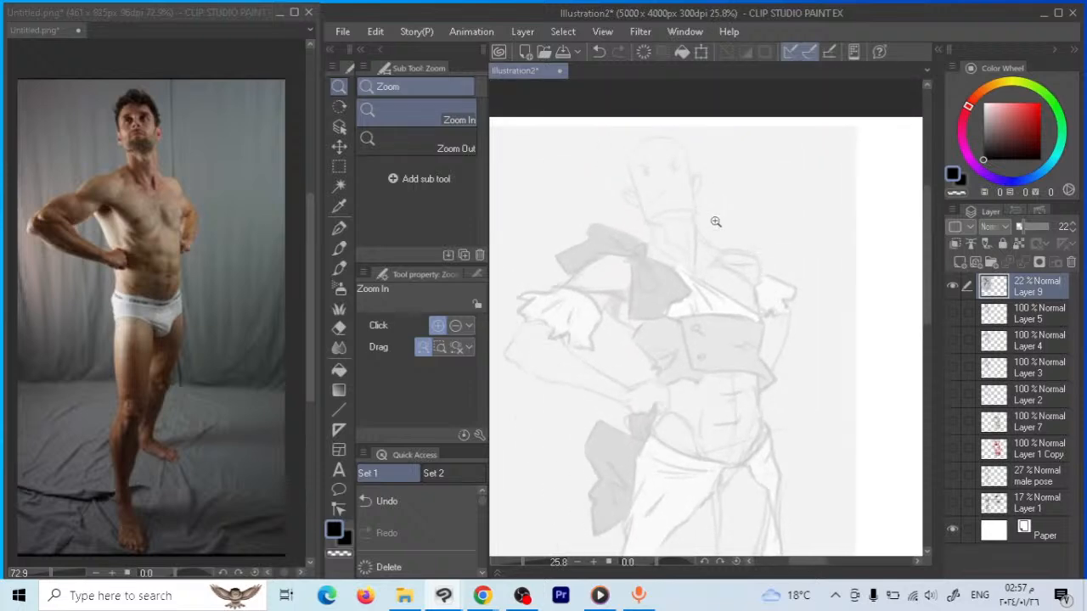
click(716, 222)
key(p)
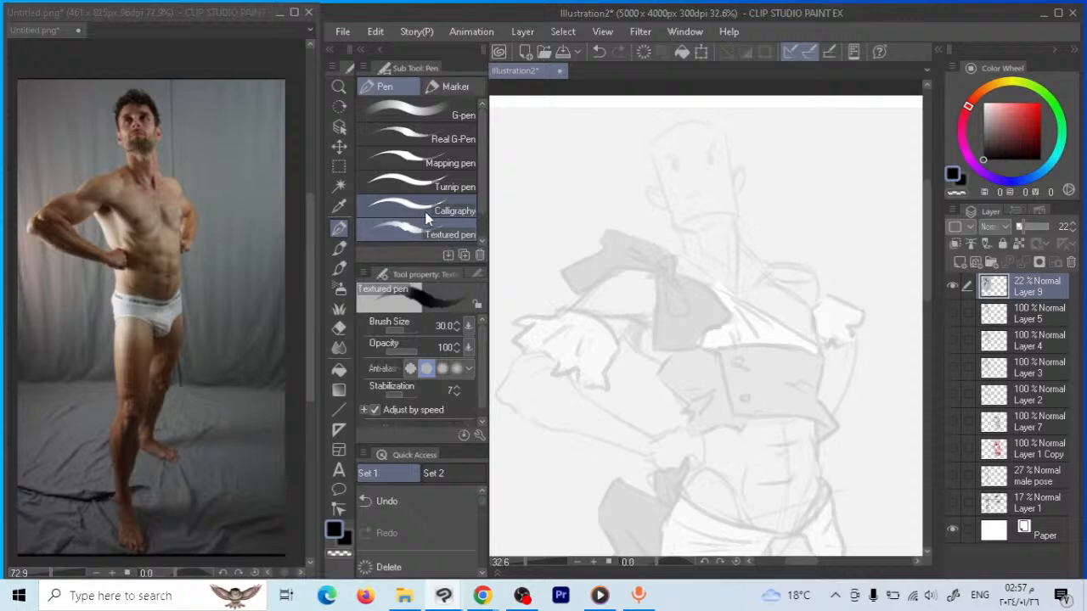
click(960, 263)
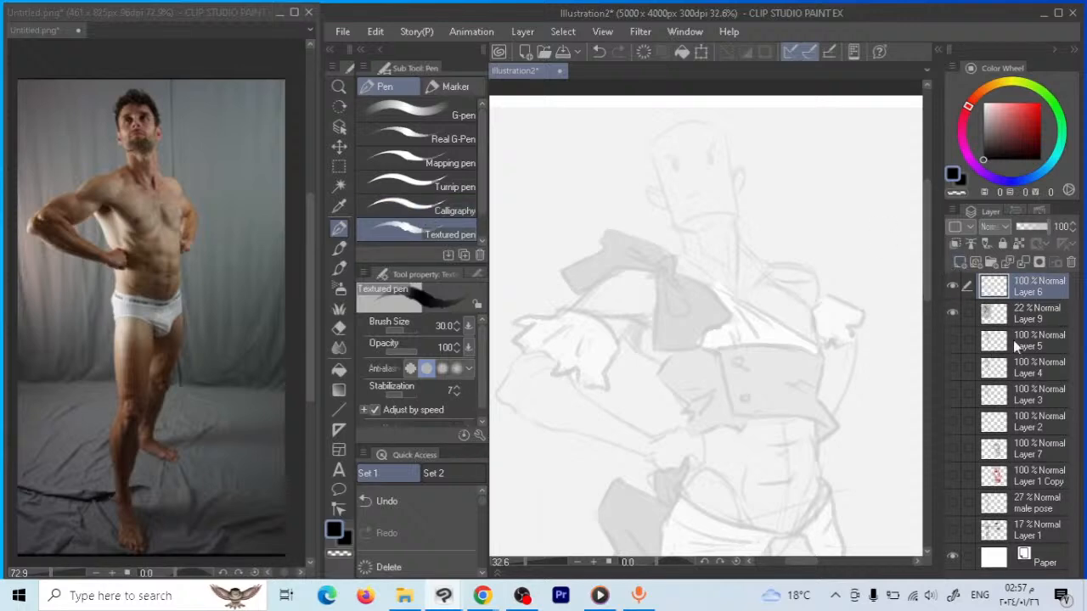
click(1026, 314)
click(1022, 228)
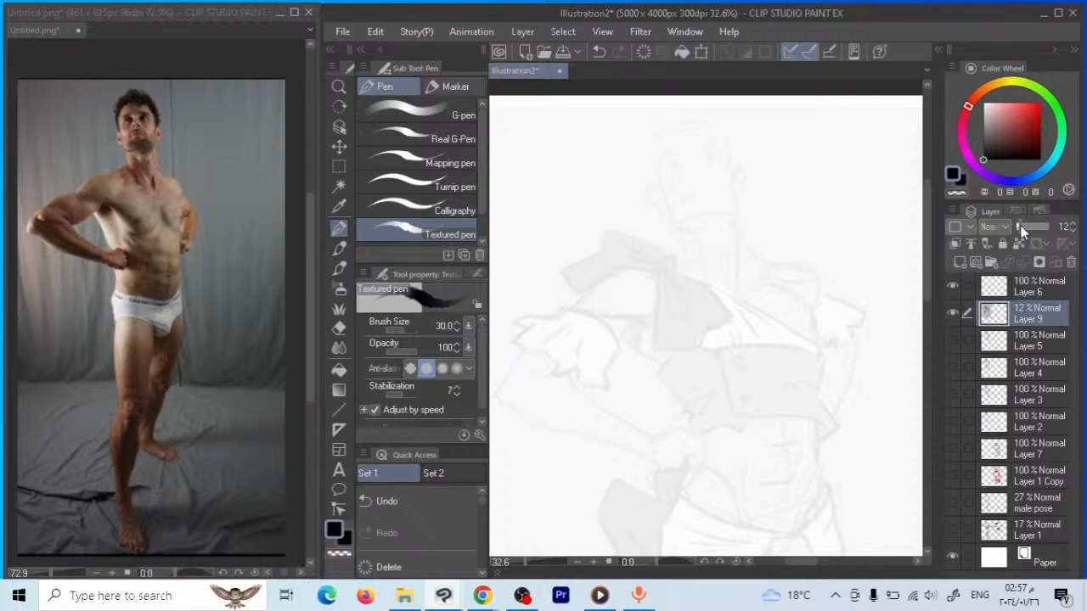
click(1022, 226)
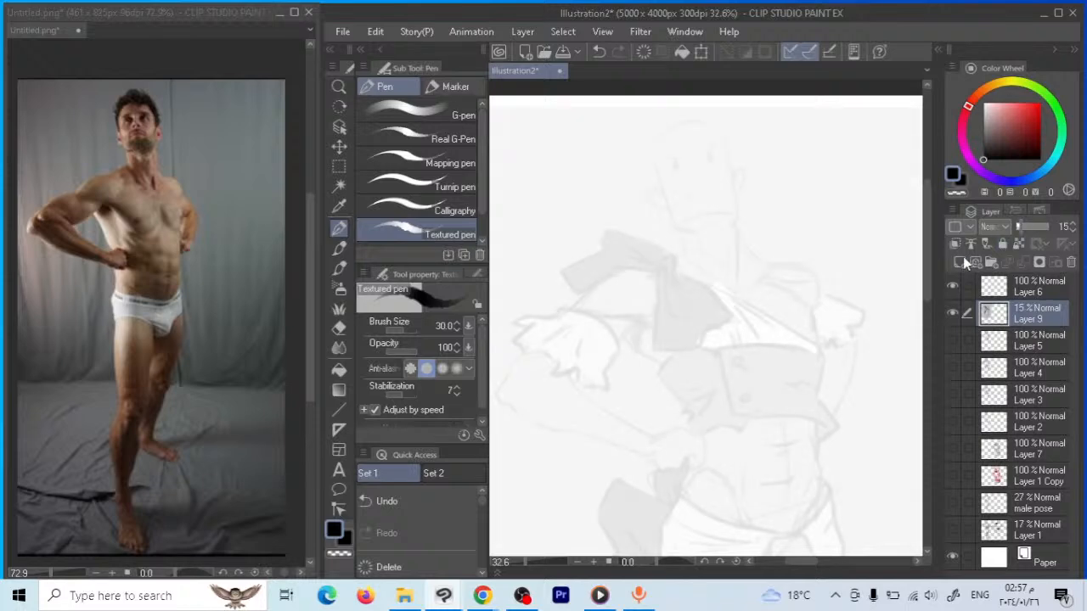
Set up the Mapping pen at size 25 and make the empty Layer 6 above the sketch active
click(450, 165)
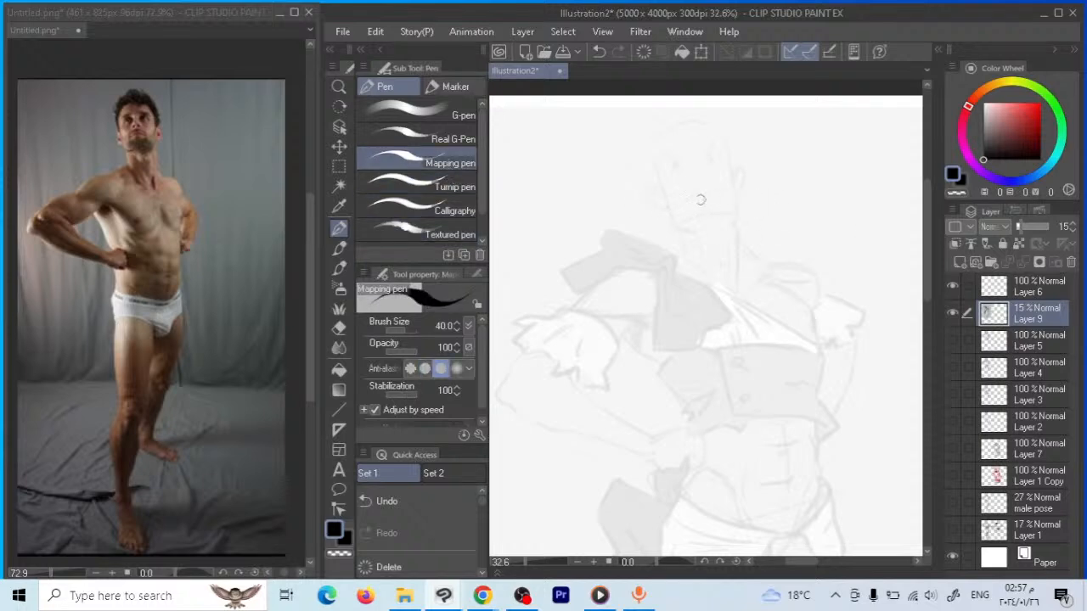
key(bracketleft)
key(bracketleft)
drag(706, 224, 680, 236)
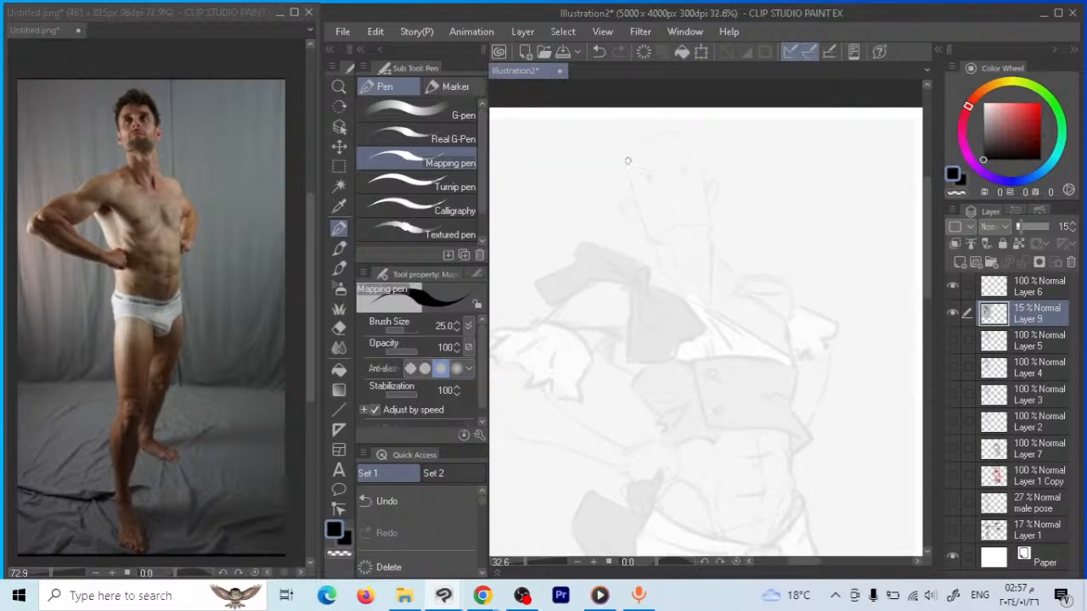
mouse_move(622, 159)
mouse_down()
mouse_move(636, 141)
mouse_move(685, 133)
mouse_up()
key(ctrl+z)
click(990, 291)
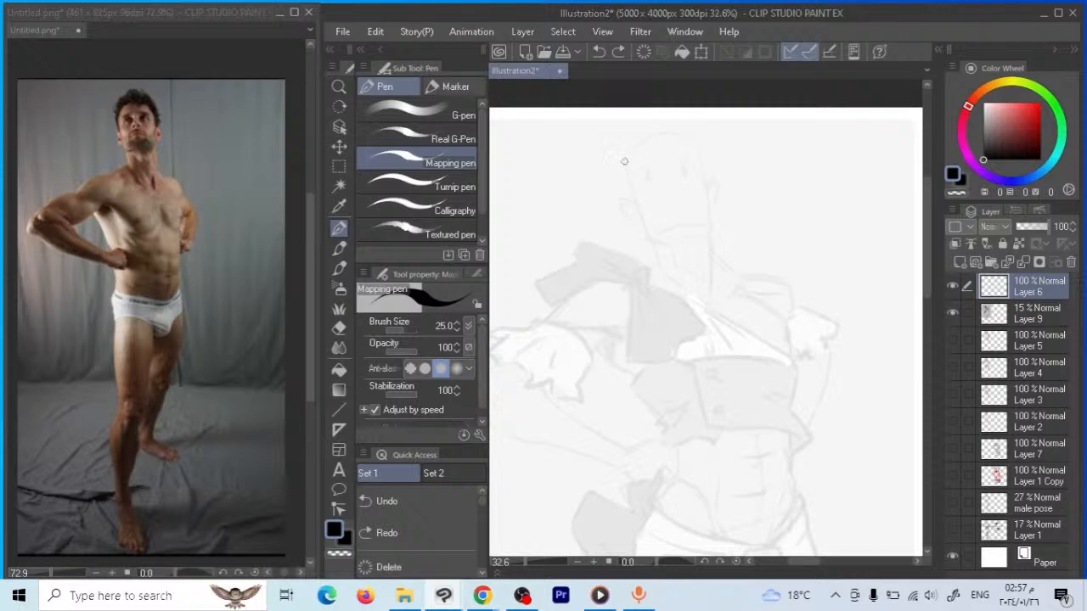
Ink the figure's head in clean black lines, with the blocky outline, angry brows, eyes, nose, mouth line and ear
mouse_move(629, 154)
mouse_down()
mouse_move(658, 136)
mouse_move(701, 143)
mouse_up()
drag(624, 160, 650, 241)
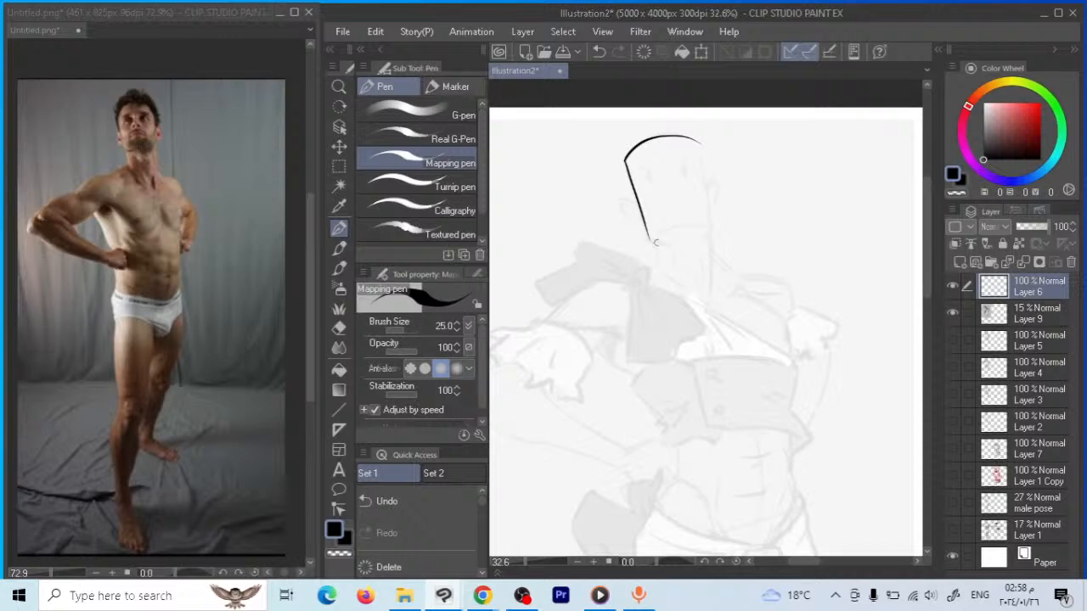
mouse_move(701, 143)
mouse_down()
mouse_move(714, 231)
mouse_move(679, 225)
mouse_move(652, 238)
mouse_up()
drag(635, 167, 652, 176)
drag(689, 158, 682, 169)
mouse_move(670, 208)
mouse_down()
mouse_move(682, 205)
mouse_move(640, 218)
mouse_up()
key(ctrl+z)
key(ctrl+z)
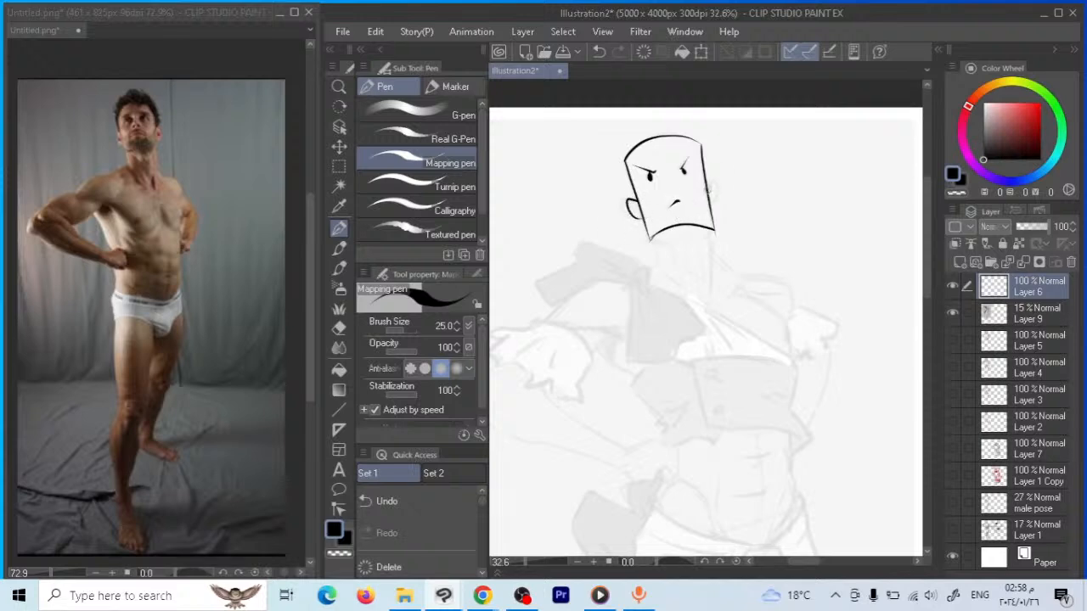
Ink the ear on the face's far side and the chin shape under the mouth on Layer 6
drag(711, 185, 713, 208)
drag(650, 240, 700, 239)
mouse_move(705, 233)
mouse_down()
mouse_move(680, 260)
mouse_move(665, 244)
mouse_move(675, 269)
mouse_up()
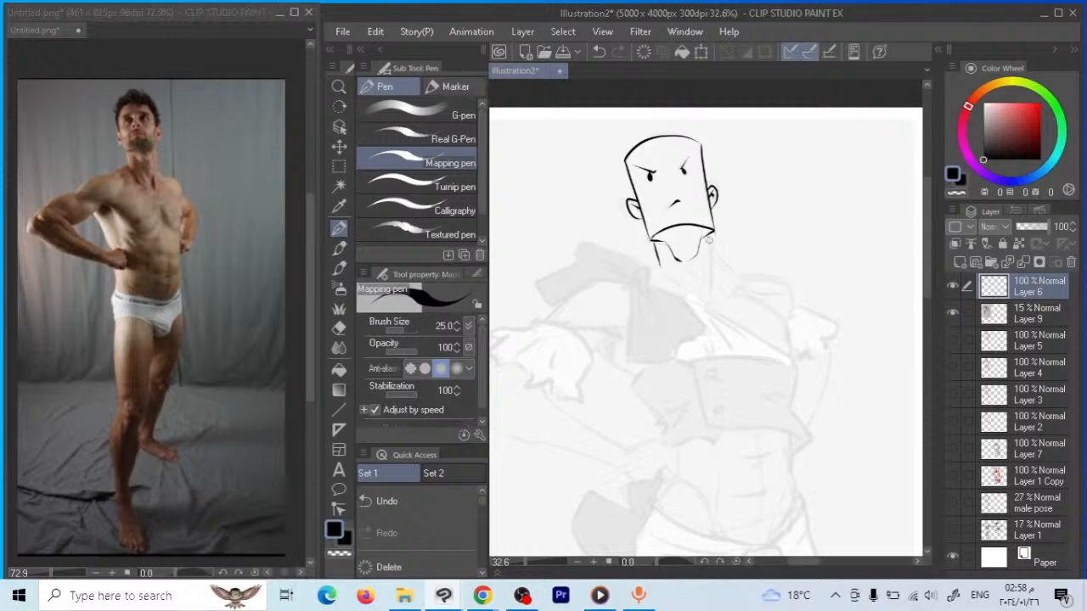
Ink the neck and open collar over the sketch, and add short cheek lines to the face
mouse_move(711, 239)
mouse_down()
mouse_move(710, 296)
mouse_move(728, 278)
mouse_move(719, 270)
mouse_move(712, 290)
mouse_move(700, 246)
mouse_move(704, 299)
mouse_move(658, 265)
mouse_up()
key(ctrl+z)
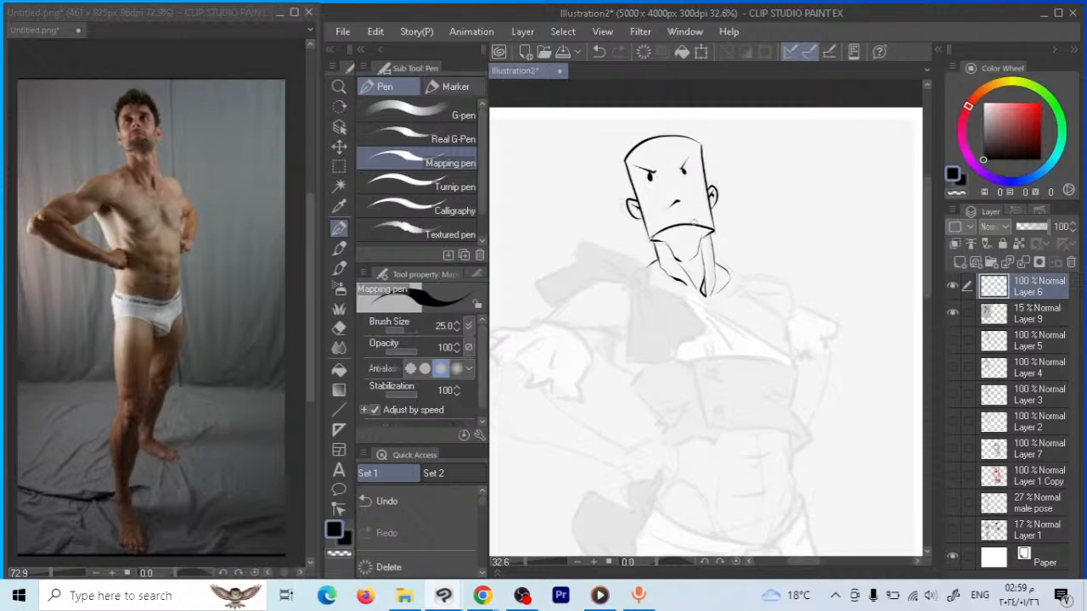
mouse_move(733, 238)
mouse_down()
mouse_move(753, 280)
mouse_move(745, 263)
mouse_up()
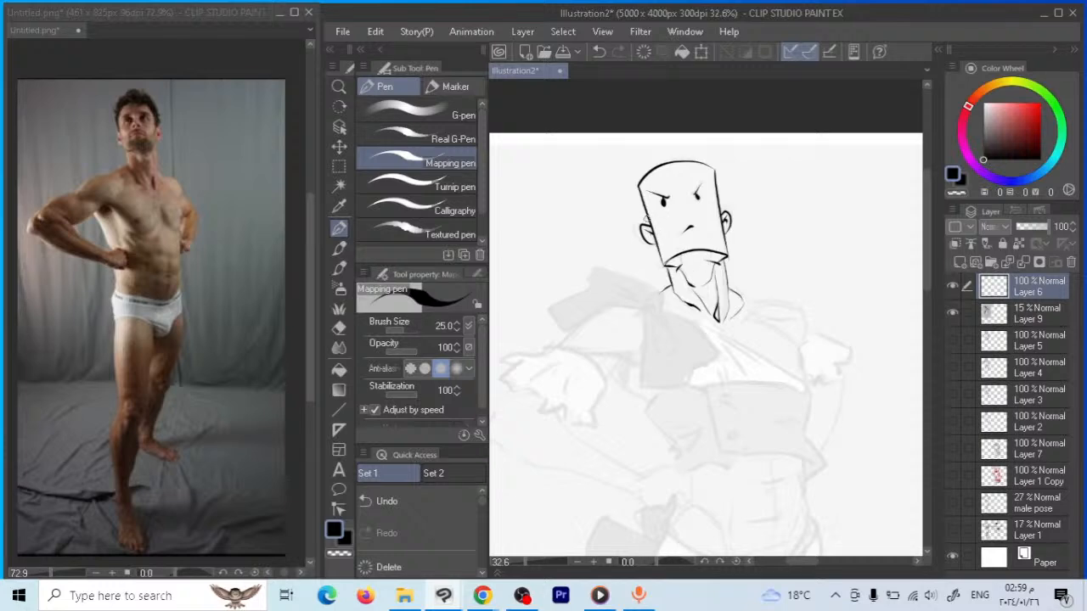
drag(722, 211, 715, 228)
scroll(709, 255, down, 2)
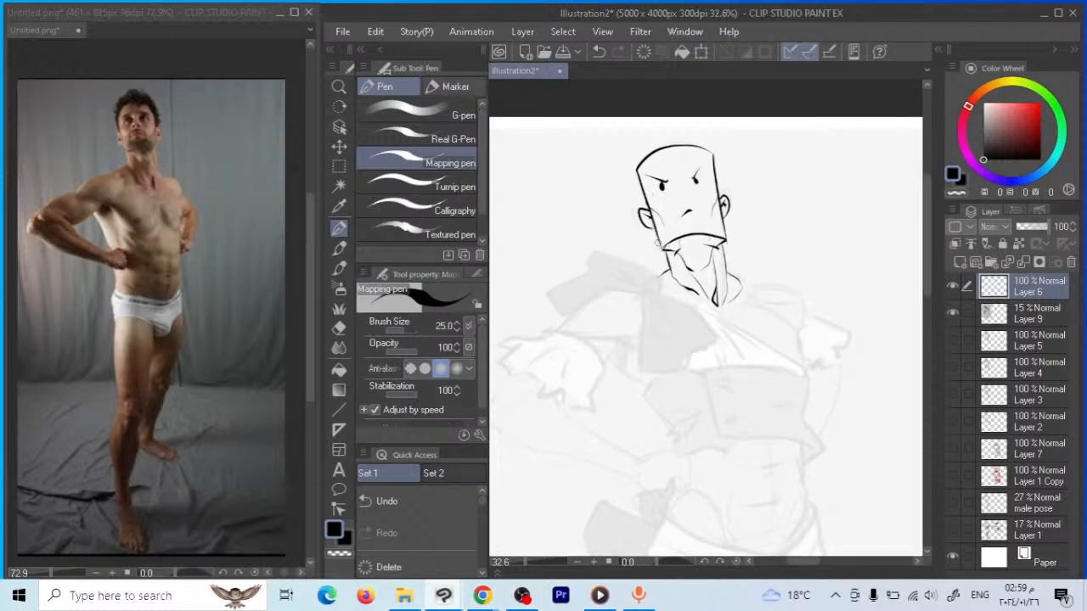
scroll(662, 161, up, 3)
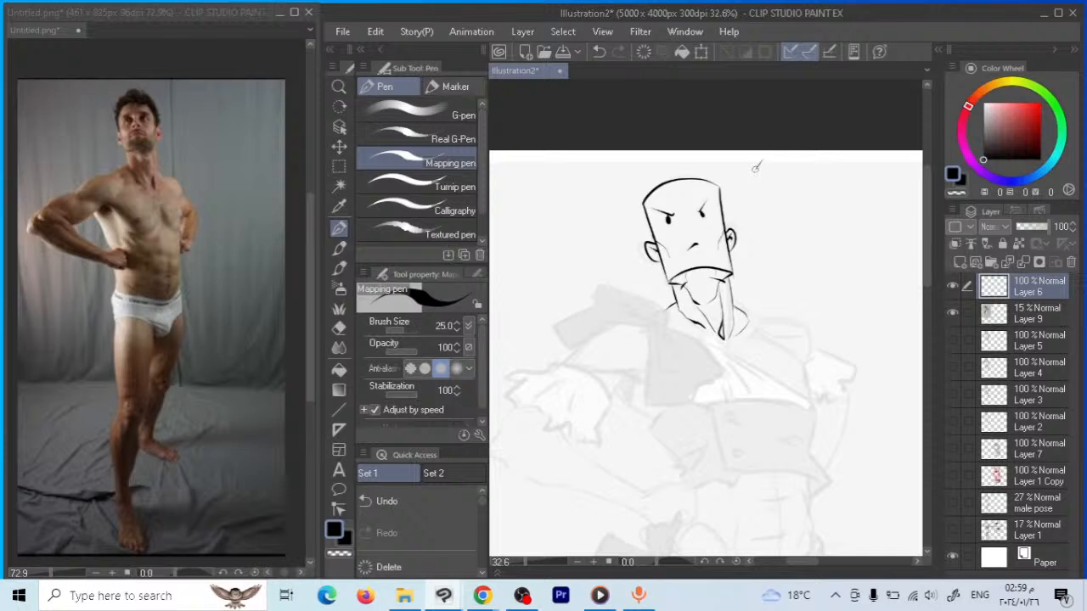
Draw a small light-direction arrow beside the head, thicken the head's shadow-side outline and fill that side's ear in black
mouse_move(756, 167)
mouse_down()
mouse_move(767, 161)
mouse_move(750, 177)
mouse_up()
drag(642, 204, 668, 287)
key(ctrl+z)
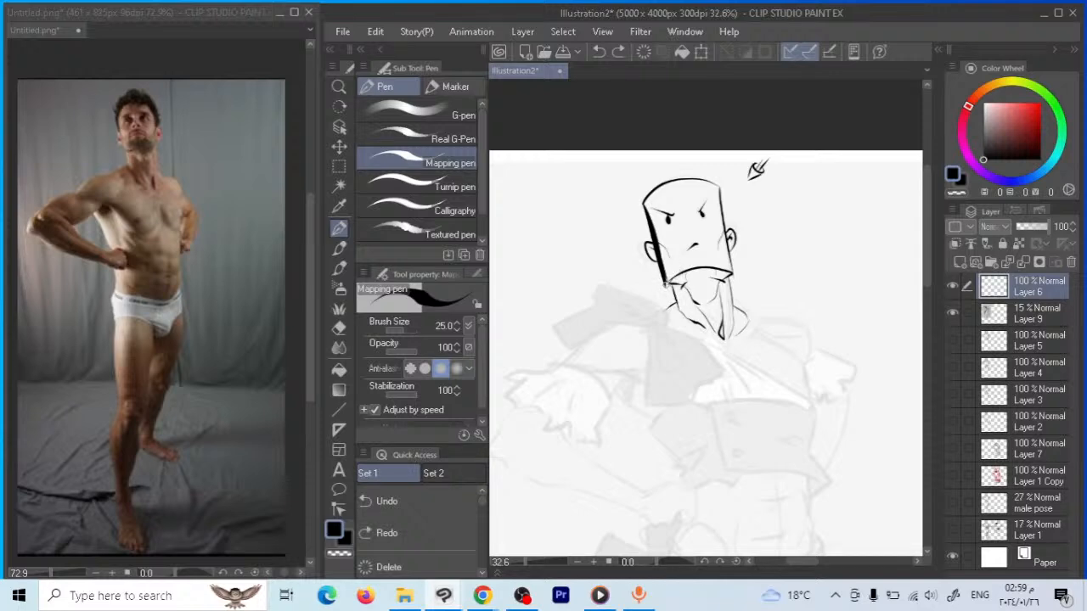
drag(664, 270, 692, 278)
mouse_move(647, 243)
mouse_down()
mouse_move(656, 258)
mouse_move(645, 245)
mouse_up()
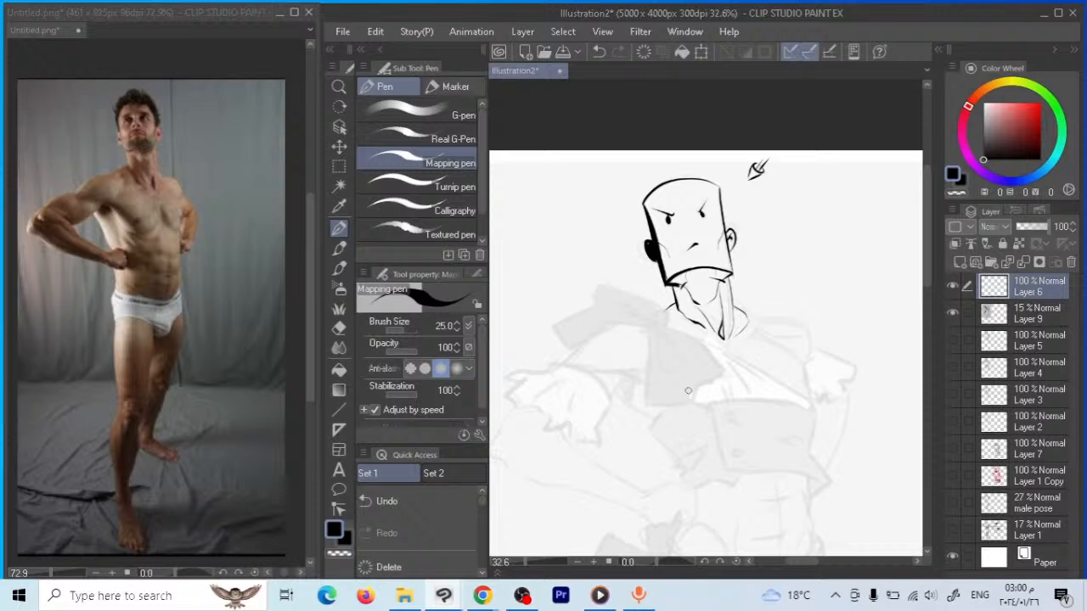
Ink the knot and the hanging cloth flap on the shoulder, including its inner folds
mouse_move(705, 306)
mouse_down()
mouse_move(688, 312)
mouse_move(691, 300)
mouse_move(648, 272)
mouse_move(638, 279)
mouse_move(668, 287)
mouse_move(659, 282)
mouse_move(649, 363)
mouse_move(682, 359)
mouse_move(724, 326)
mouse_move(661, 283)
mouse_move(664, 314)
mouse_move(671, 296)
mouse_move(695, 318)
mouse_move(682, 327)
mouse_move(673, 311)
mouse_move(656, 358)
mouse_up()
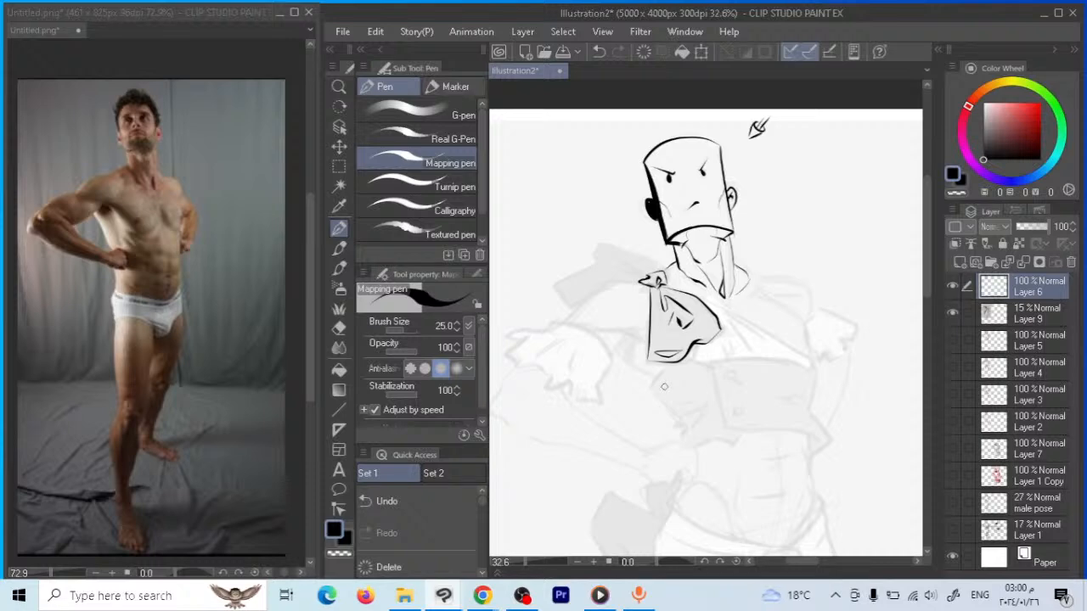
drag(635, 280, 643, 253)
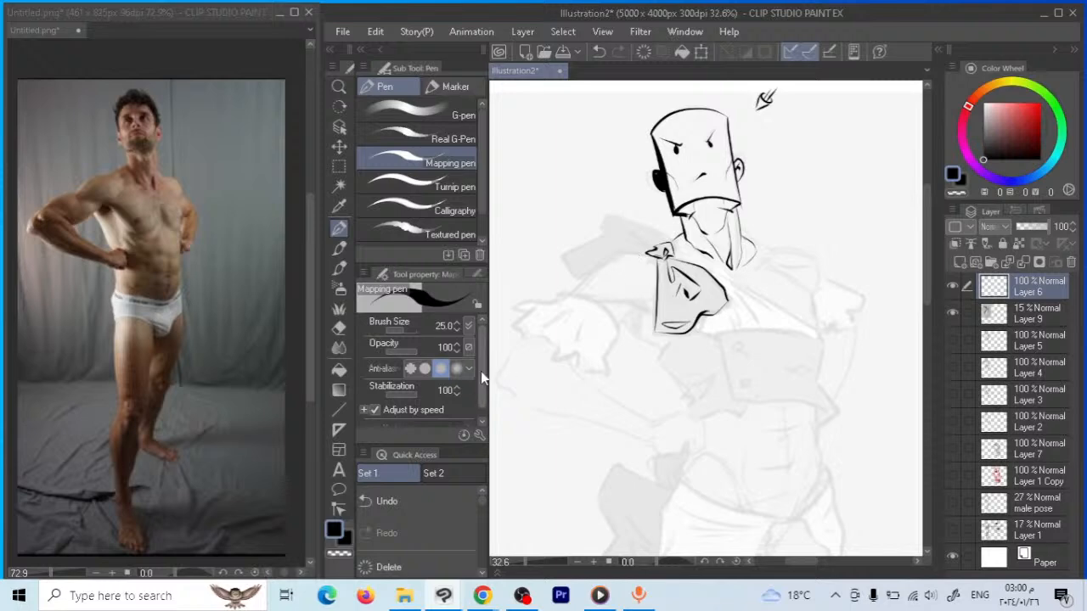
Draw a long wavy test stroke with the Mapping pen on the blank area beside the figure
drag(479, 382, 479, 390)
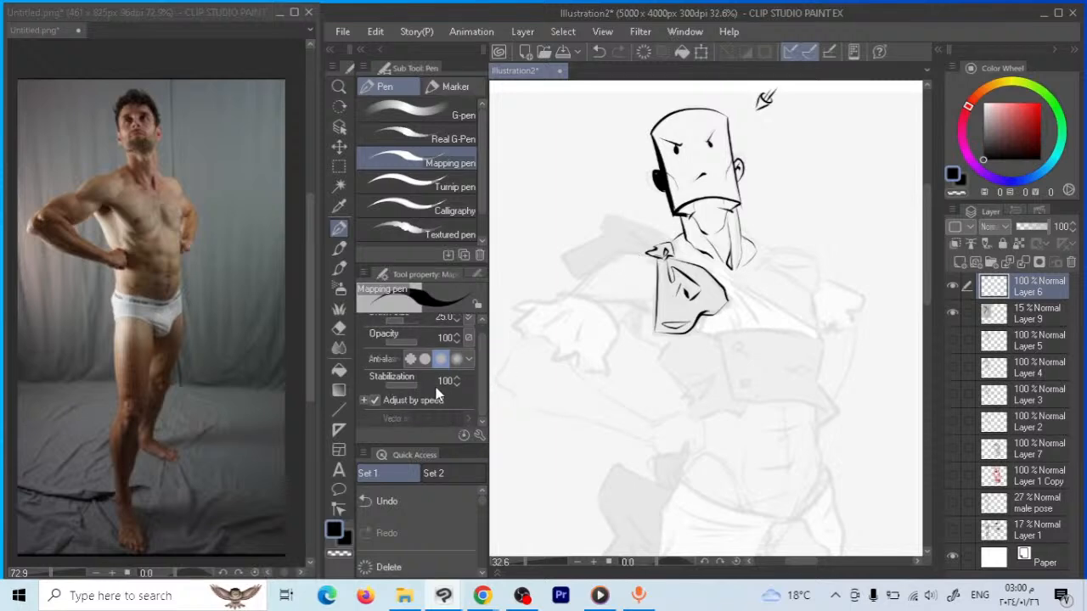
mouse_move(731, 333)
mouse_down()
mouse_move(654, 350)
mouse_move(602, 343)
mouse_up()
key(alt+space)
click(616, 314)
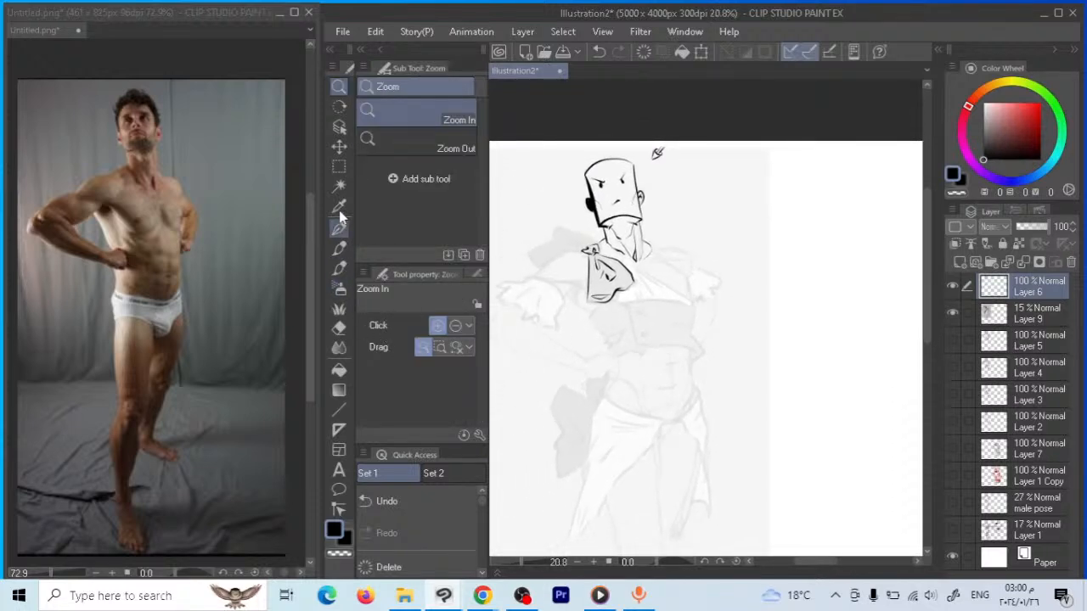
click(339, 227)
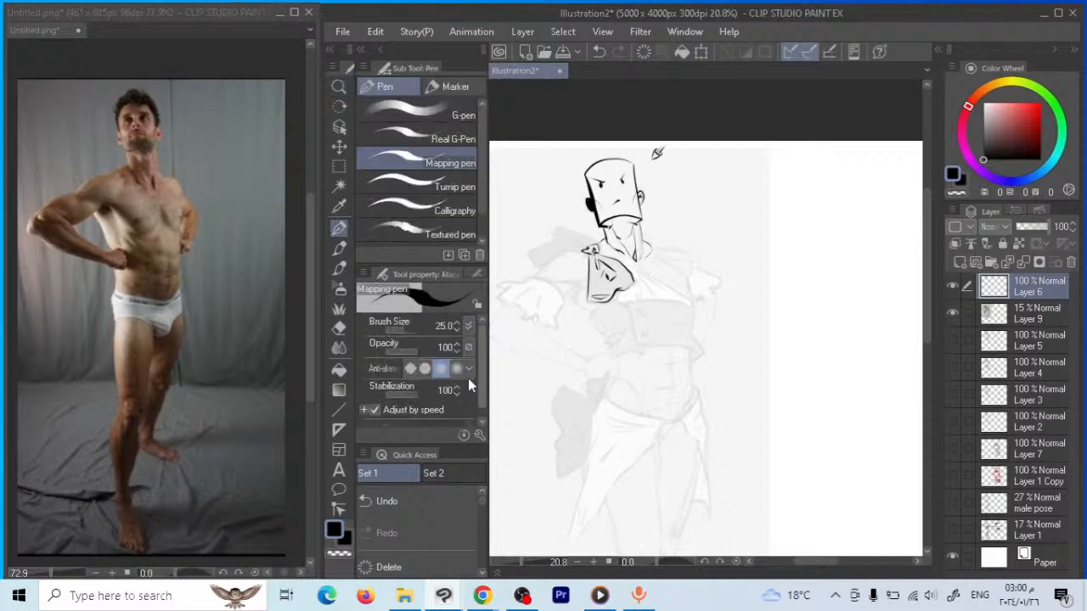
mouse_move(725, 360)
mouse_down()
mouse_move(839, 207)
mouse_move(790, 343)
mouse_move(823, 321)
mouse_move(881, 199)
mouse_move(838, 365)
mouse_move(838, 463)
mouse_move(853, 416)
mouse_move(885, 490)
mouse_up()
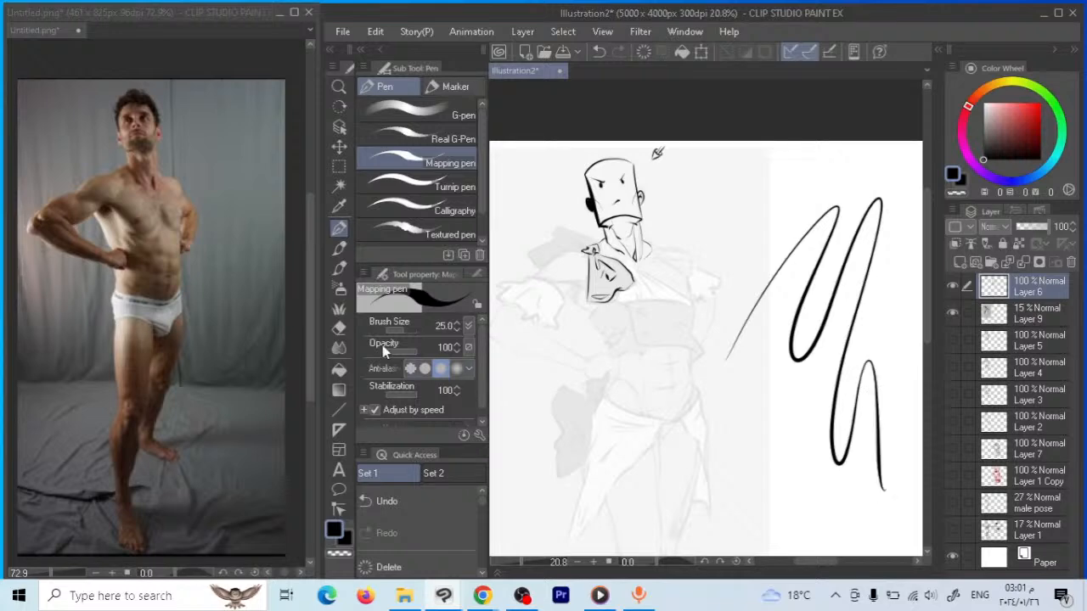
Set the Mapping pen's stabilization to 6 and test it with loose scribbles, undoing them between tries
click(403, 397)
click(457, 388)
mouse_move(769, 377)
mouse_down()
mouse_move(775, 407)
mouse_move(754, 439)
mouse_move(776, 460)
mouse_move(791, 493)
mouse_up()
mouse_move(717, 365)
mouse_down()
mouse_move(696, 424)
mouse_move(578, 412)
mouse_move(692, 374)
mouse_up()
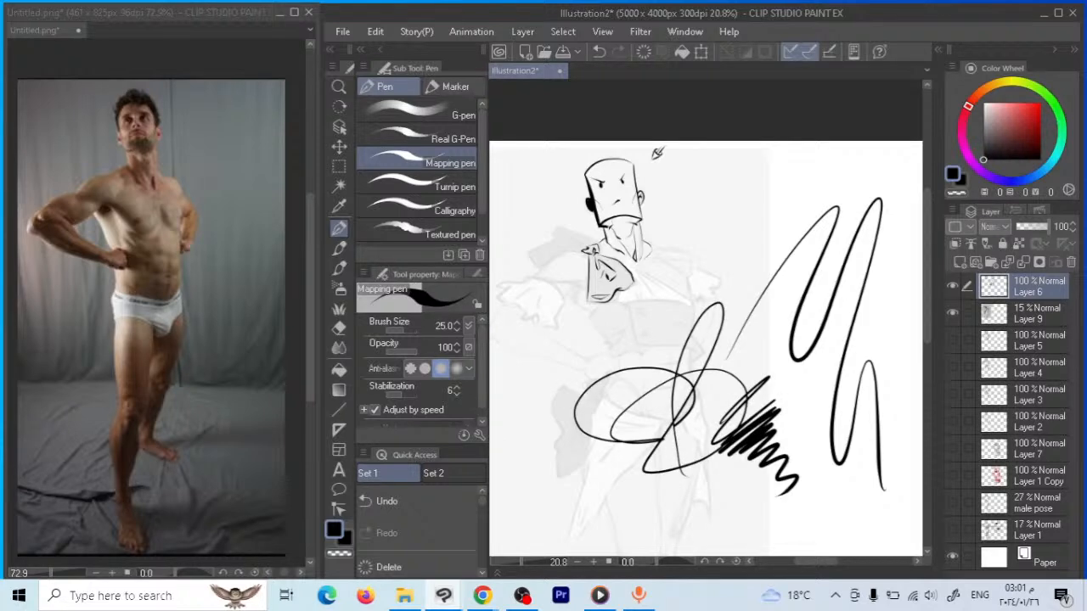
key(ctrl+z)
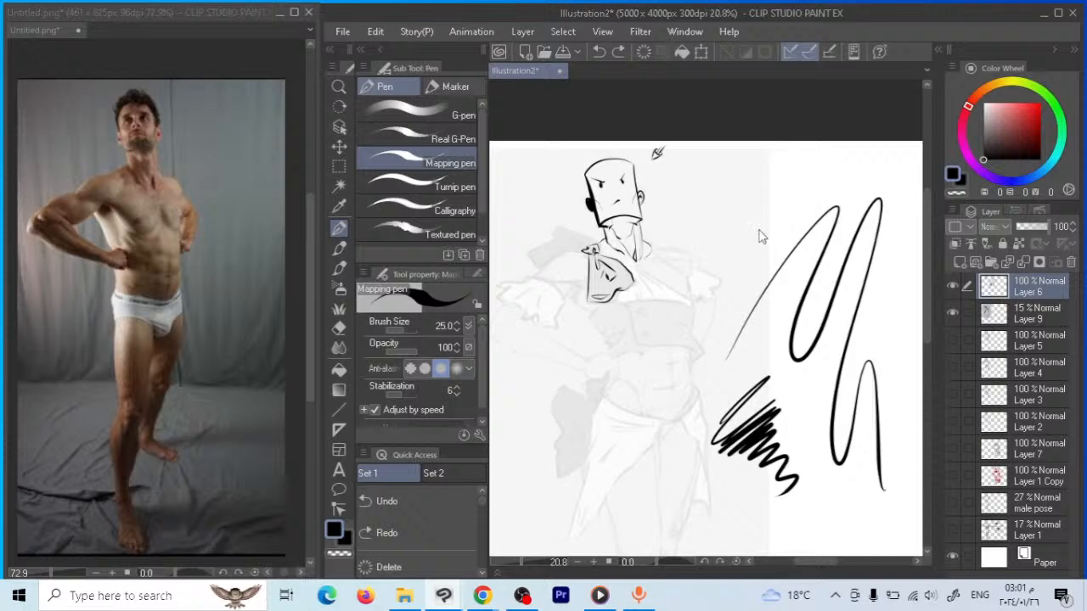
key(ctrl+z)
mouse_move(611, 445)
mouse_down()
mouse_move(679, 305)
mouse_move(699, 312)
mouse_move(651, 456)
mouse_move(760, 387)
mouse_move(795, 396)
mouse_move(774, 484)
mouse_move(798, 465)
mouse_up()
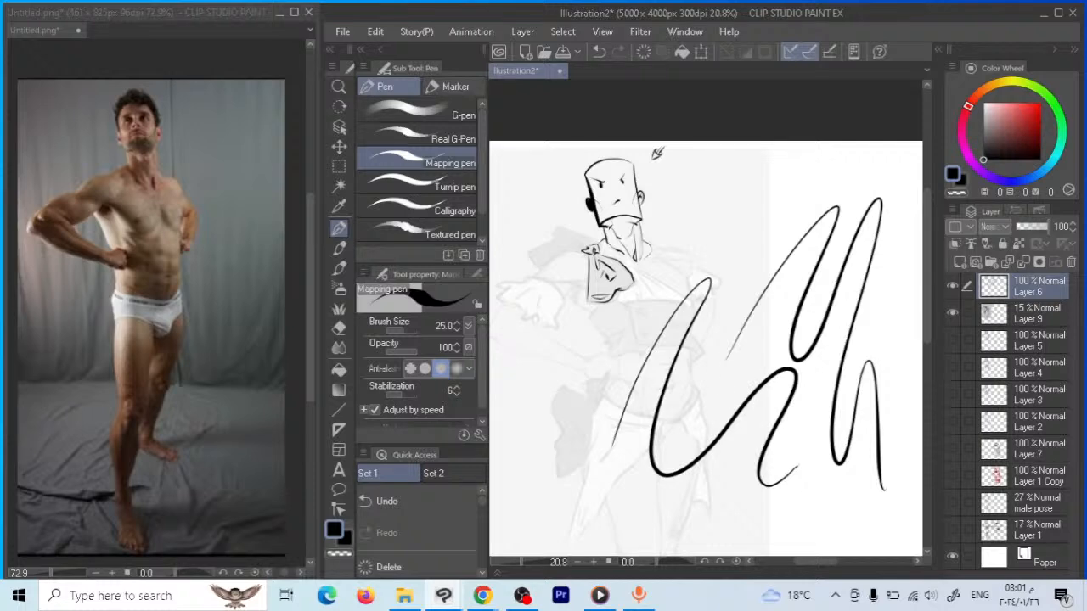
key(ctrl+z)
mouse_move(644, 389)
mouse_down()
mouse_move(741, 274)
mouse_move(675, 432)
mouse_move(676, 468)
mouse_move(738, 384)
mouse_move(767, 367)
mouse_move(744, 459)
mouse_move(750, 495)
mouse_move(759, 486)
mouse_up()
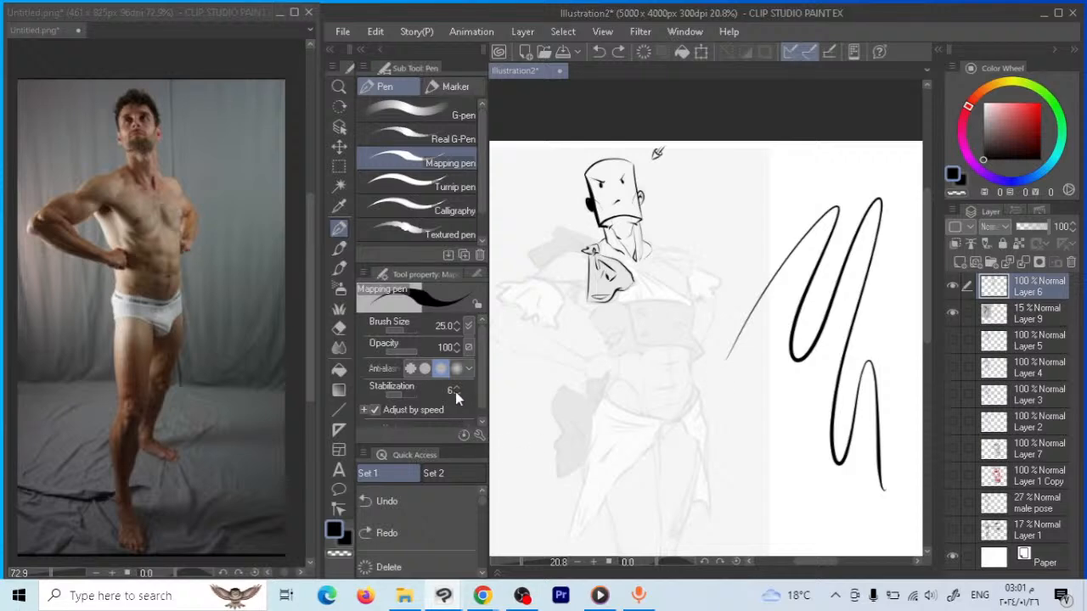
Set the stabilization back to 100, draw one more wavy test stroke, and undo all remaining test strokes
drag(455, 391, 455, 357)
mouse_move(709, 427)
mouse_down()
mouse_move(775, 371)
mouse_move(734, 454)
mouse_move(776, 416)
mouse_move(795, 423)
mouse_move(776, 467)
mouse_move(809, 452)
mouse_move(813, 486)
mouse_up()
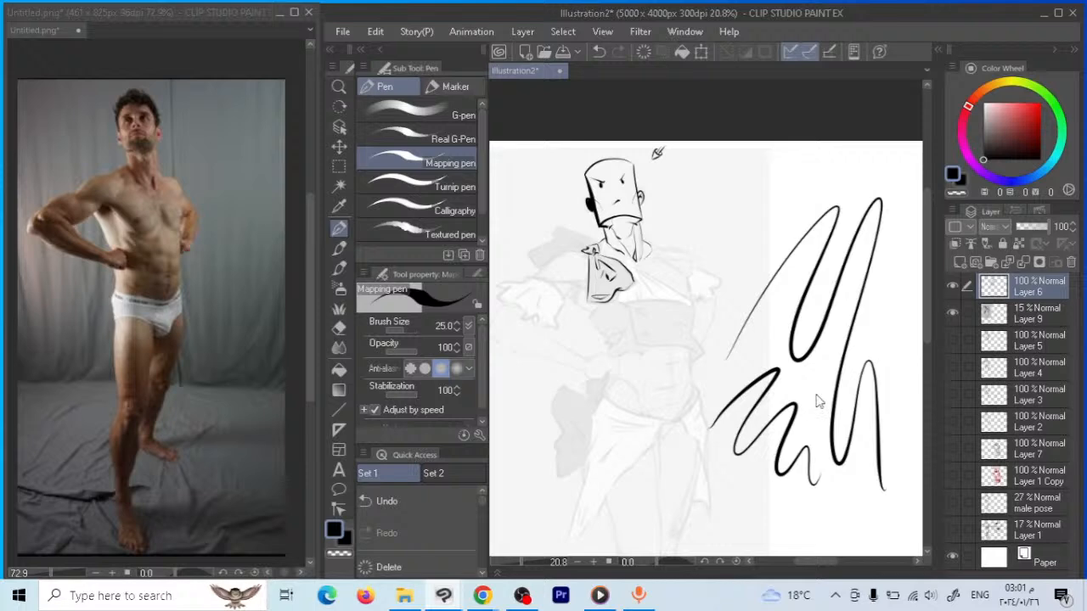
key(ctrl+z)
key(ctrl+z)
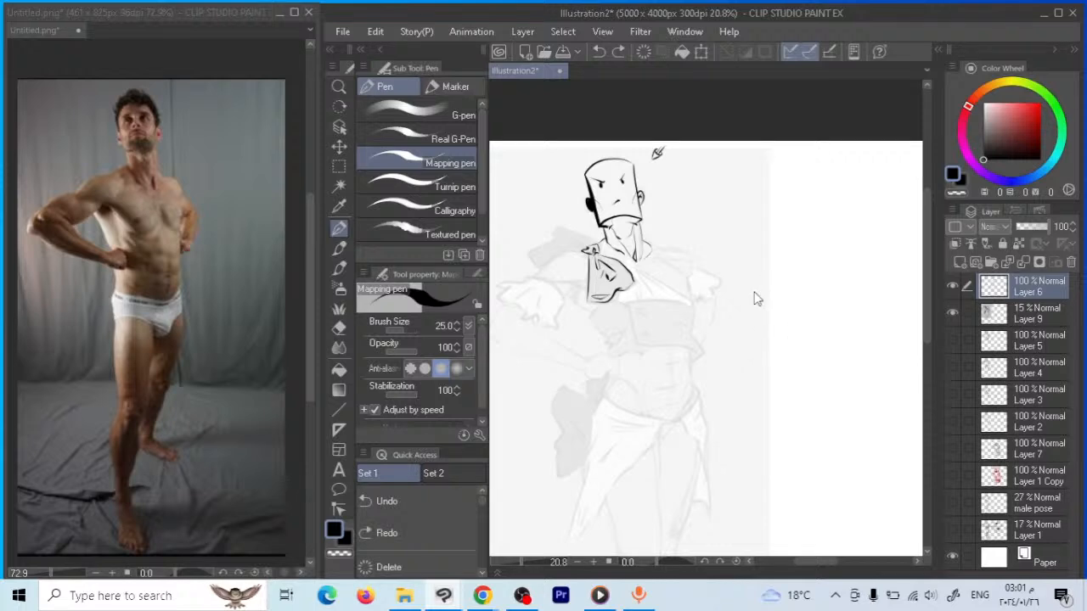
Thicken the hanging cloth's lower edge and ink the second cloth flap extending outward from the shoulder knot
drag(610, 299, 595, 303)
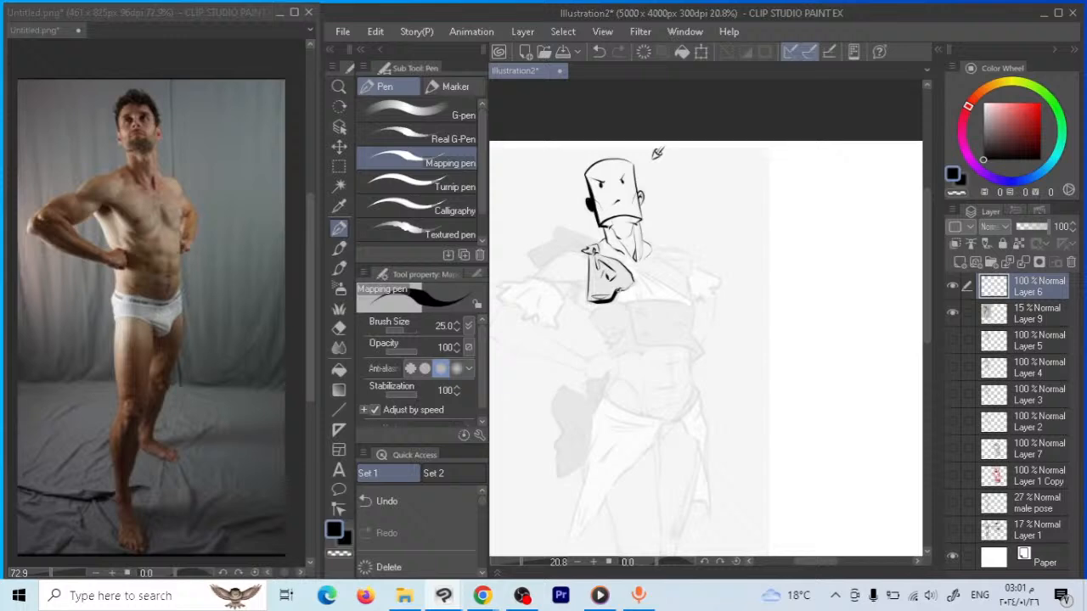
click(339, 85)
click(599, 183)
drag(658, 204, 723, 212)
click(340, 228)
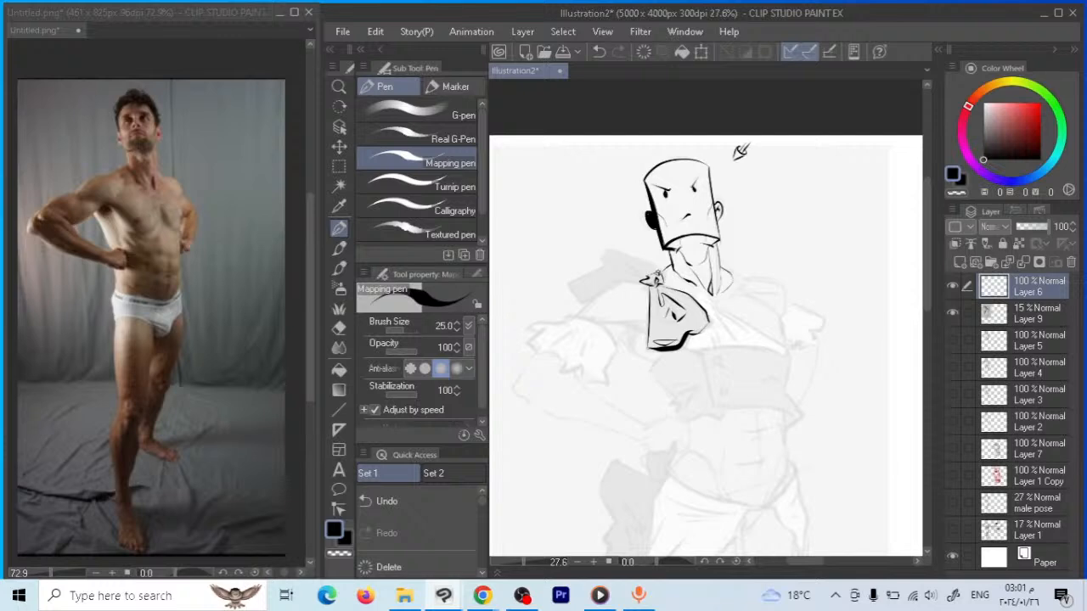
mouse_move(661, 274)
mouse_down()
mouse_move(613, 254)
mouse_move(606, 269)
mouse_move(565, 285)
mouse_move(578, 303)
mouse_move(630, 279)
mouse_move(620, 274)
mouse_move(636, 286)
mouse_move(676, 281)
mouse_move(626, 270)
mouse_move(646, 270)
mouse_move(612, 280)
mouse_move(598, 299)
mouse_up()
key(ctrl+z)
key(ctrl+z)
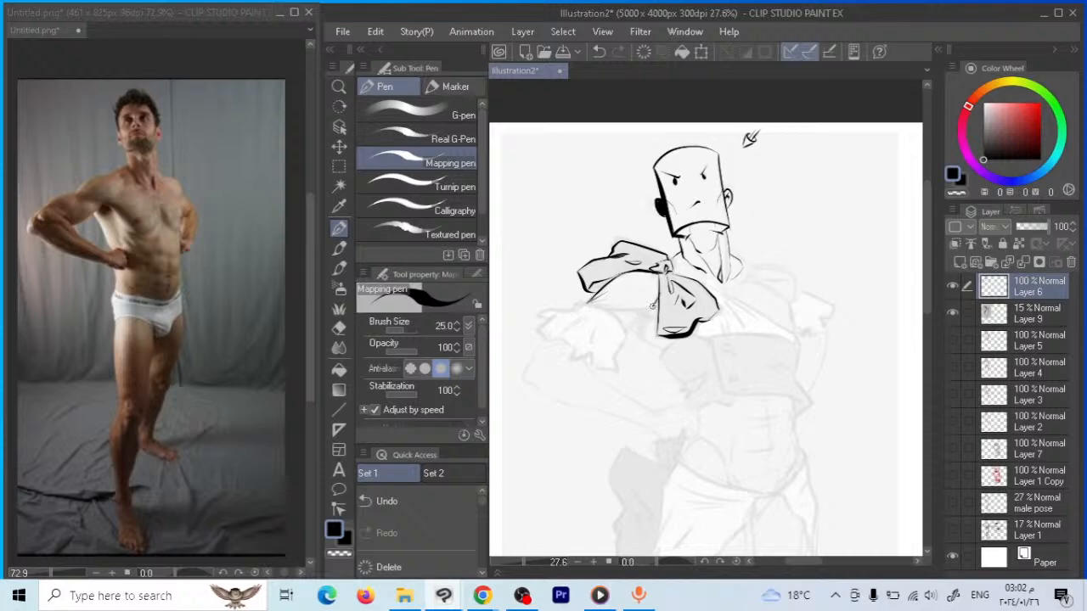
Ink the upper sleeve's outline and underside below the shoulder cloth, redrawing unsatisfactory strokes
mouse_move(644, 312)
mouse_down()
mouse_move(586, 303)
mouse_move(605, 311)
mouse_up()
key(ctrl+z)
key(ctrl+z)
click(586, 304)
mouse_move(586, 304)
mouse_down()
mouse_move(646, 310)
mouse_move(592, 303)
mouse_up()
drag(637, 323, 650, 311)
drag(629, 327, 604, 308)
click(621, 303)
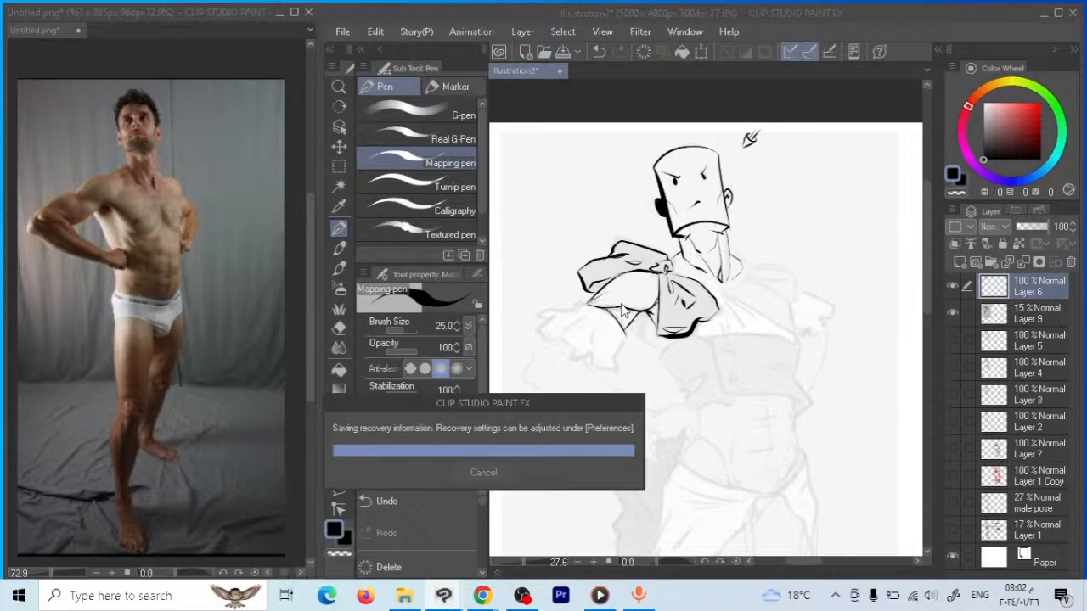
mouse_move(606, 308)
mouse_down()
mouse_move(588, 302)
mouse_move(604, 309)
mouse_up()
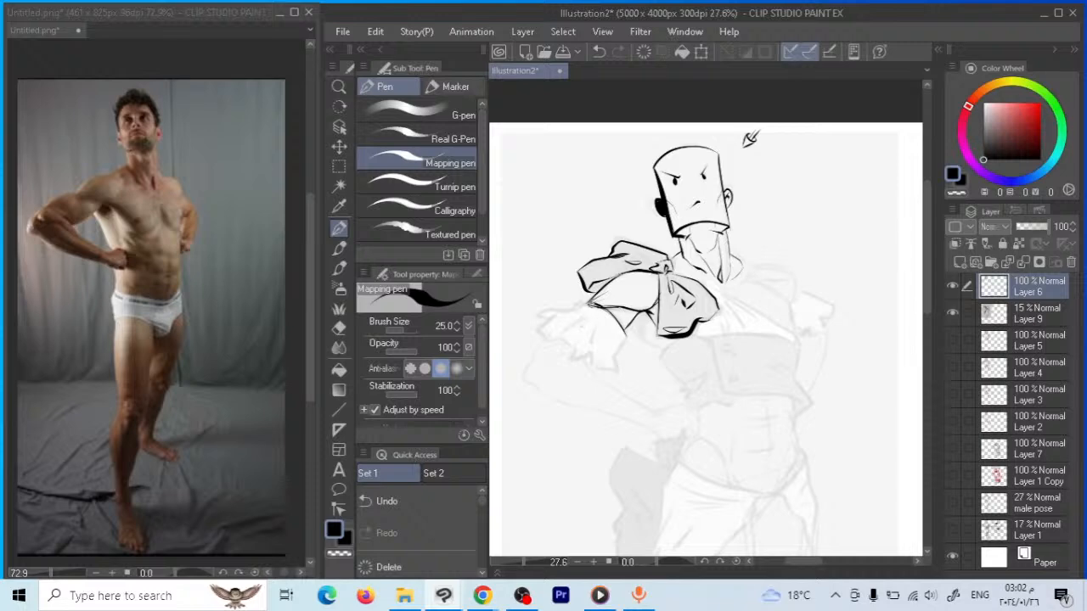
Ink the flared ruffle at the sleeve's end with its jagged hem and fold lines
click(339, 328)
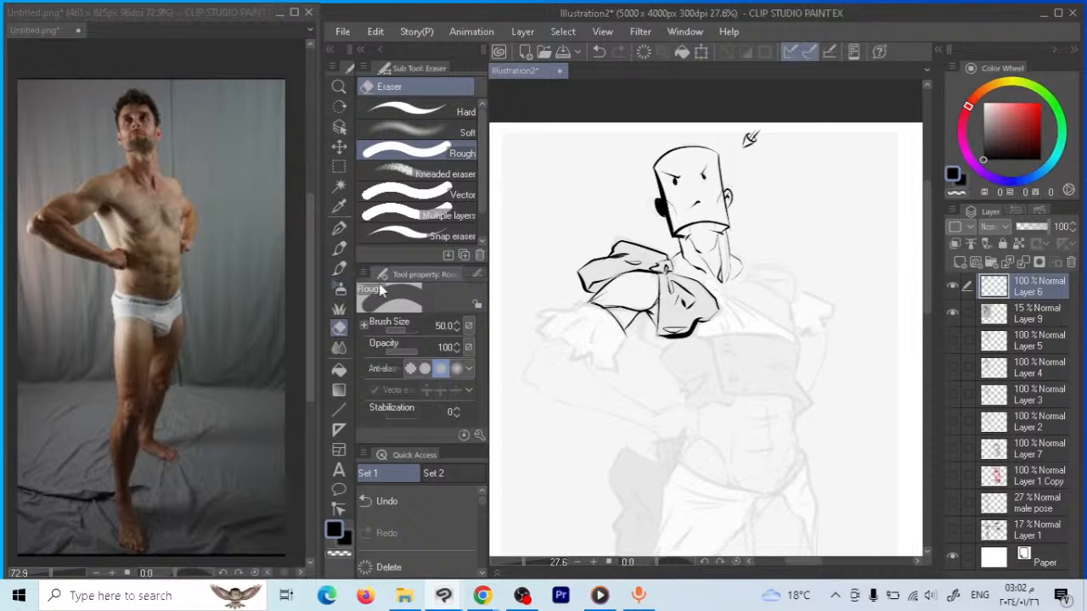
key(ctrl+z)
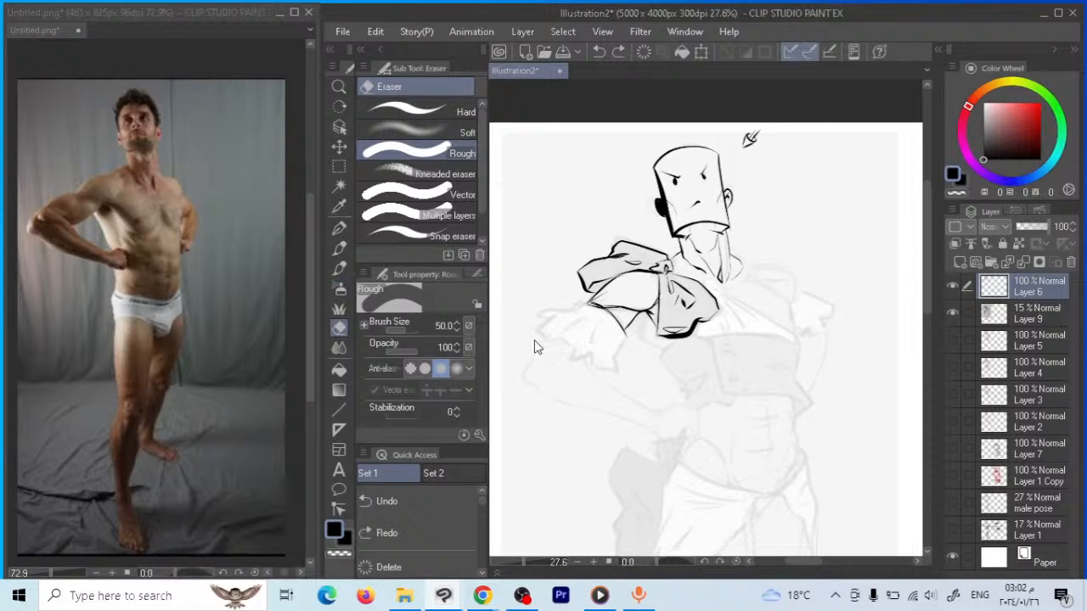
click(339, 228)
mouse_move(623, 331)
mouse_down()
mouse_move(577, 306)
mouse_move(547, 319)
mouse_move(542, 338)
mouse_move(584, 369)
mouse_move(608, 372)
mouse_move(617, 338)
mouse_move(584, 365)
mouse_move(576, 355)
mouse_up()
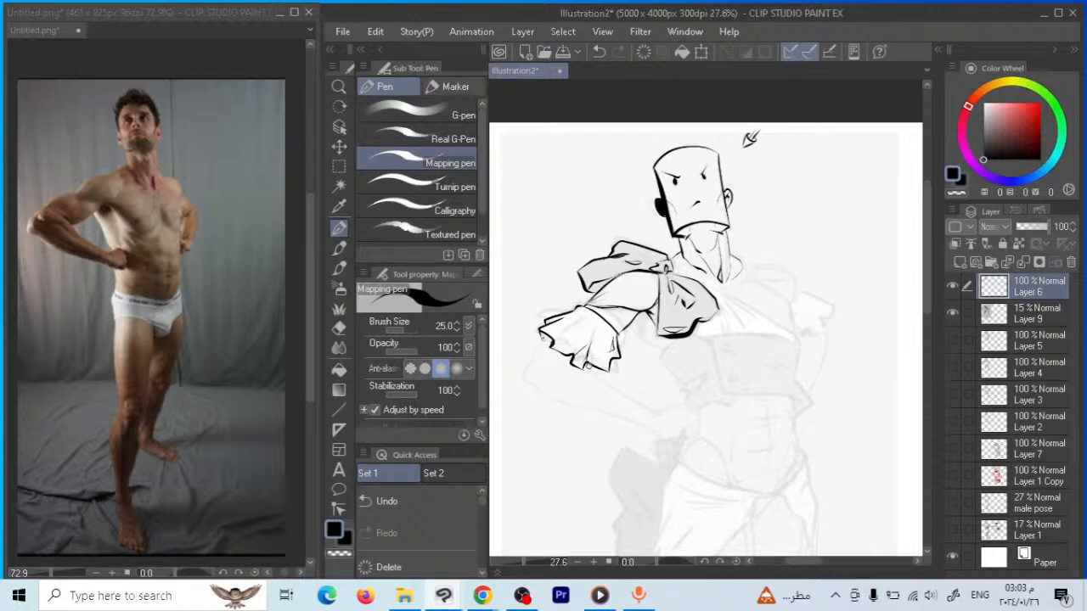
mouse_move(581, 319)
mouse_down()
mouse_move(560, 336)
mouse_move(615, 327)
mouse_move(574, 303)
mouse_up()
Sketch a tapered cylinder with curved cross-contours in the blank area beside the raised sleeve
drag(602, 263, 680, 271)
mouse_move(643, 186)
mouse_down()
mouse_move(668, 212)
mouse_move(612, 260)
mouse_up()
mouse_move(642, 187)
mouse_down()
mouse_move(589, 244)
mouse_move(605, 206)
mouse_move(650, 240)
mouse_move(652, 258)
mouse_up()
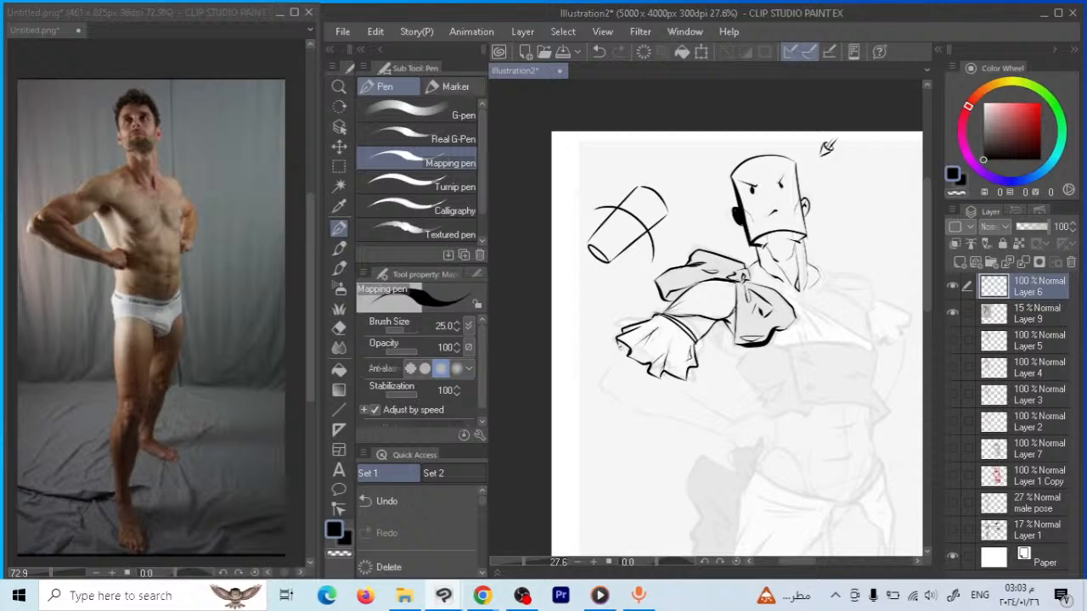
Ink the curved band where the sleeve meets the ruffle and strengthen the sleeve and knot lines
drag(654, 316, 668, 316)
key(e)
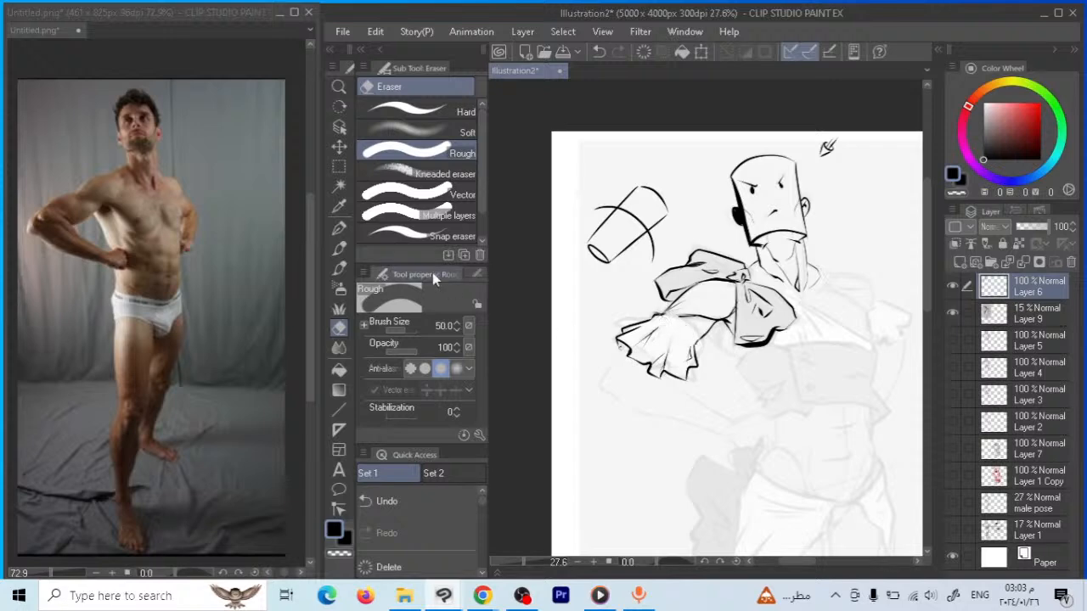
click(338, 229)
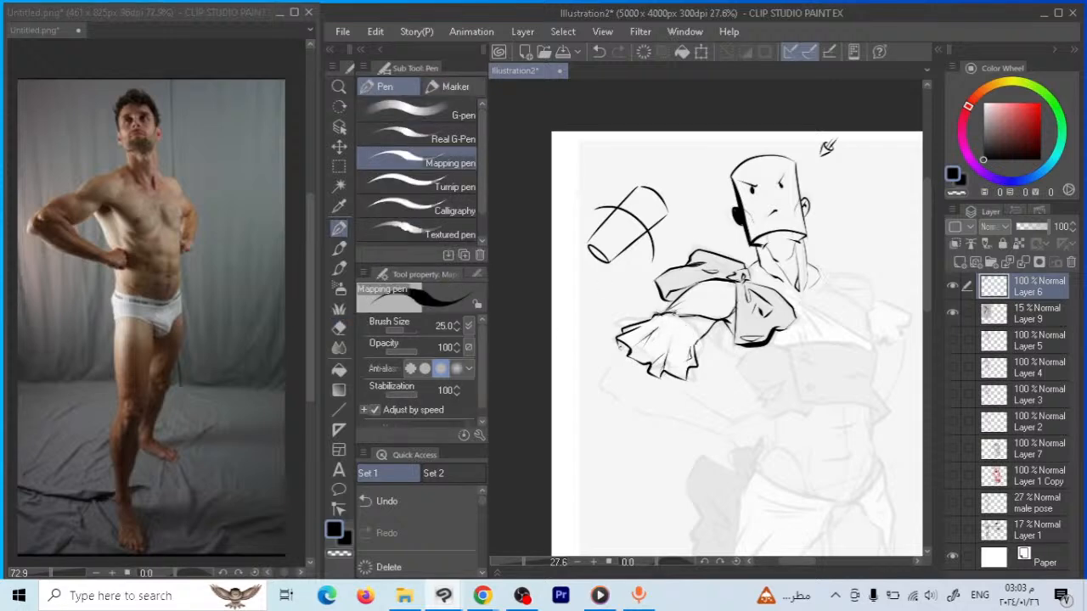
mouse_move(690, 321)
mouse_down()
mouse_move(699, 339)
mouse_move(673, 314)
mouse_move(649, 316)
mouse_up()
drag(728, 312, 724, 281)
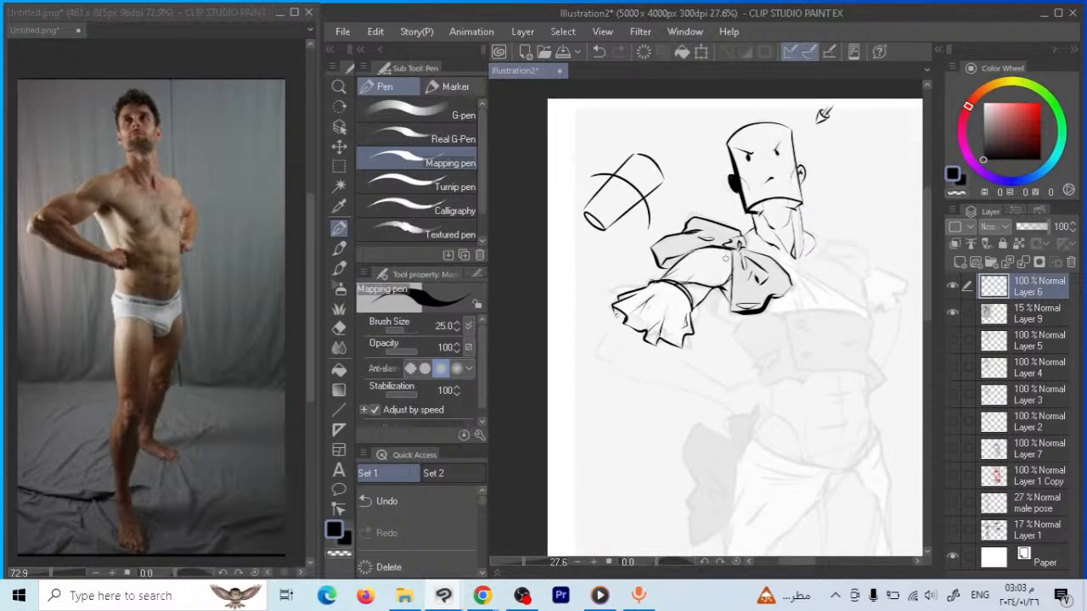
drag(704, 323, 680, 317)
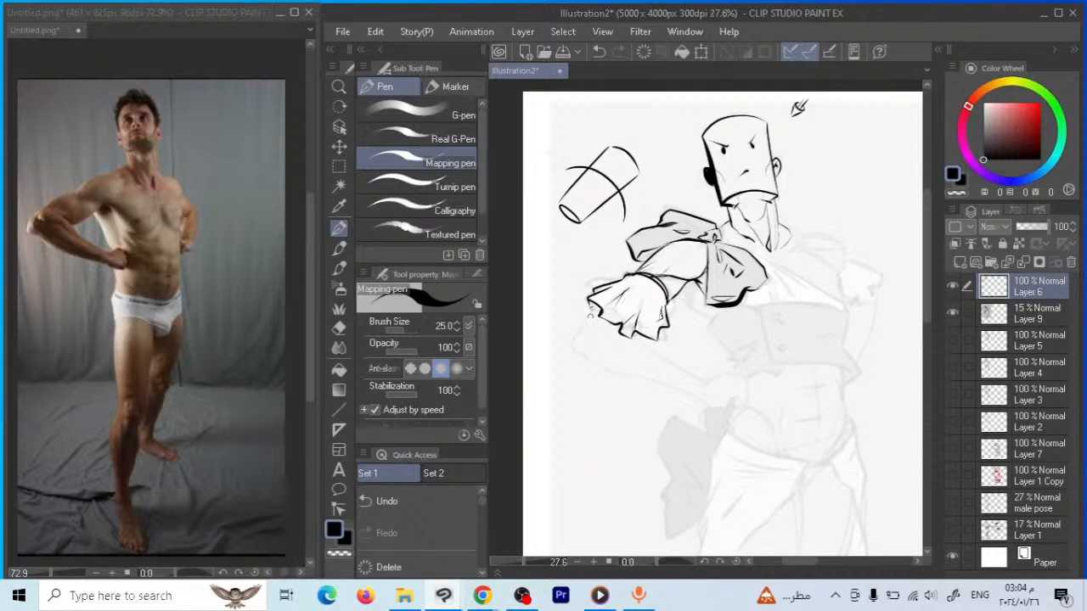
Ink the forearm's outer contour from the ruffle down to the elbow, undoing and redrawing the stroke
key(ctrl+z)
mouse_move(592, 303)
mouse_down()
mouse_move(572, 342)
mouse_move(592, 360)
mouse_up()
key(ctrl+z)
key(ctrl+z)
key(ctrl+z)
key(ctrl+z)
mouse_move(592, 308)
mouse_down()
mouse_move(575, 345)
mouse_move(588, 355)
mouse_up()
mouse_move(661, 305)
mouse_down()
mouse_move(600, 341)
mouse_move(574, 340)
mouse_up()
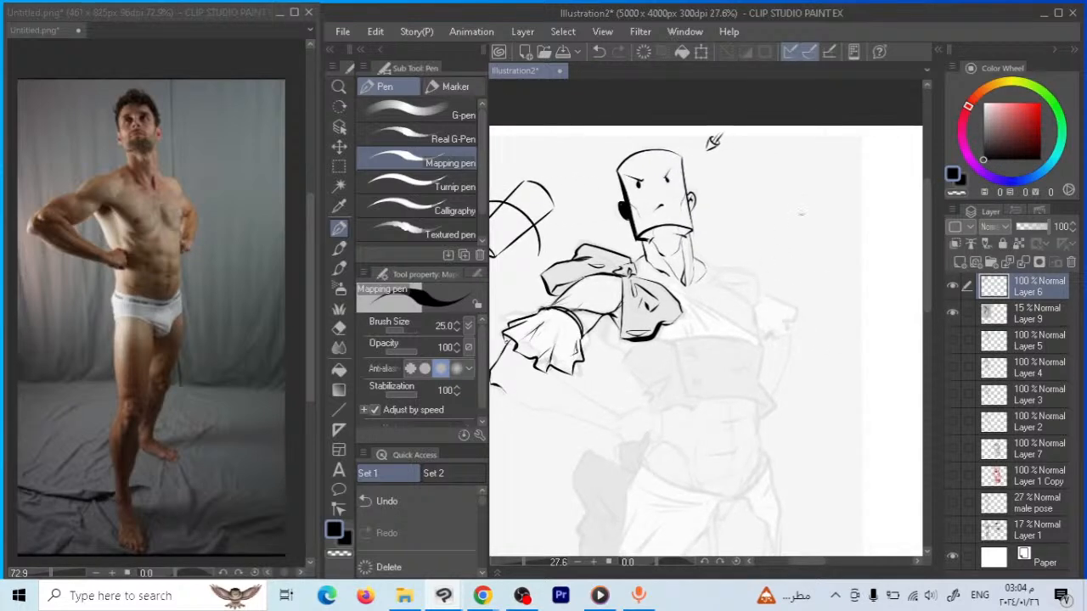
Sketch a tapered upper-arm cylinder with a rounded shoulder cap in the blank area beside the head
drag(810, 207, 834, 194)
mouse_move(841, 145)
mouse_down()
mouse_move(878, 157)
mouse_move(880, 176)
mouse_move(792, 251)
mouse_up()
drag(839, 142, 769, 210)
mouse_move(795, 251)
mouse_down()
mouse_move(766, 224)
mouse_move(792, 252)
mouse_up()
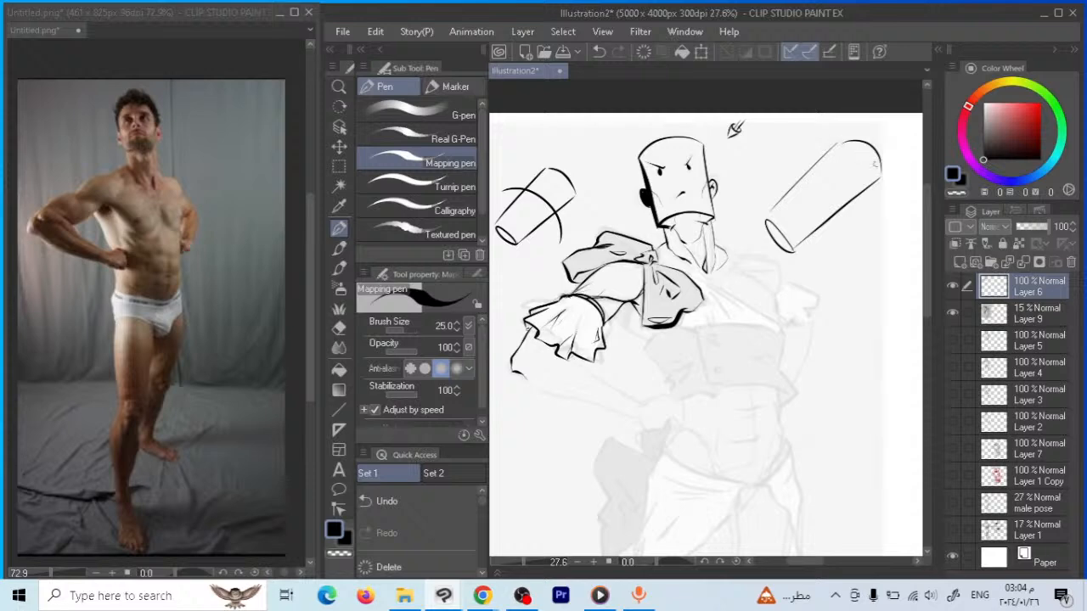
mouse_move(898, 168)
mouse_down()
mouse_move(874, 179)
mouse_move(801, 171)
mouse_move(848, 132)
mouse_move(904, 160)
mouse_up()
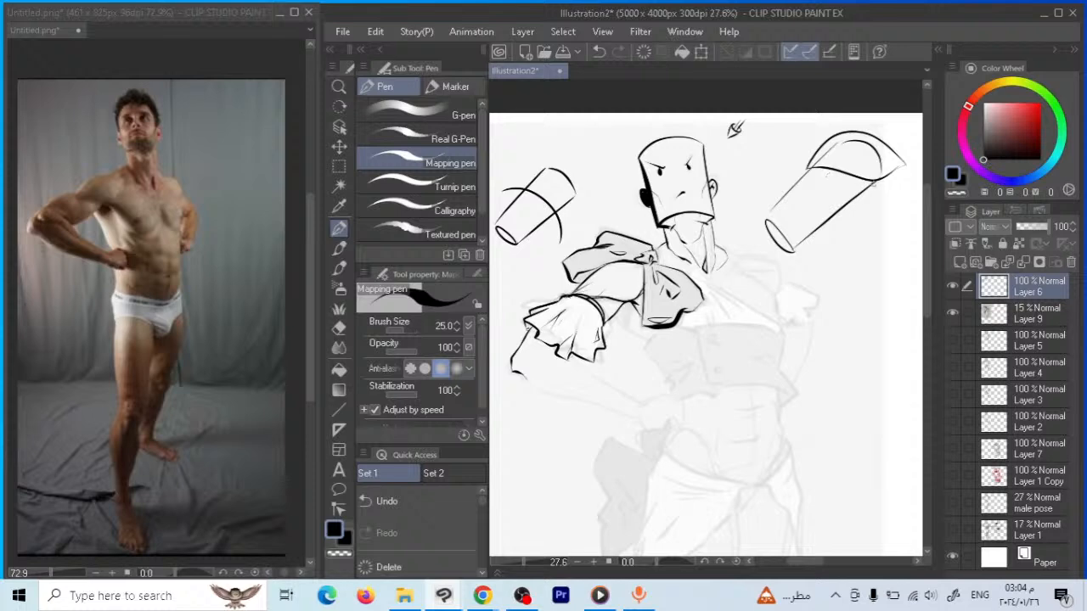
Draw bulging muscle contours along both sides of the upper-arm cylinder, undoing and redrawing the stroke on one side
mouse_move(876, 180)
mouse_down()
mouse_move(827, 226)
mouse_move(795, 236)
mouse_up()
drag(799, 170, 763, 212)
key(ctrl+z)
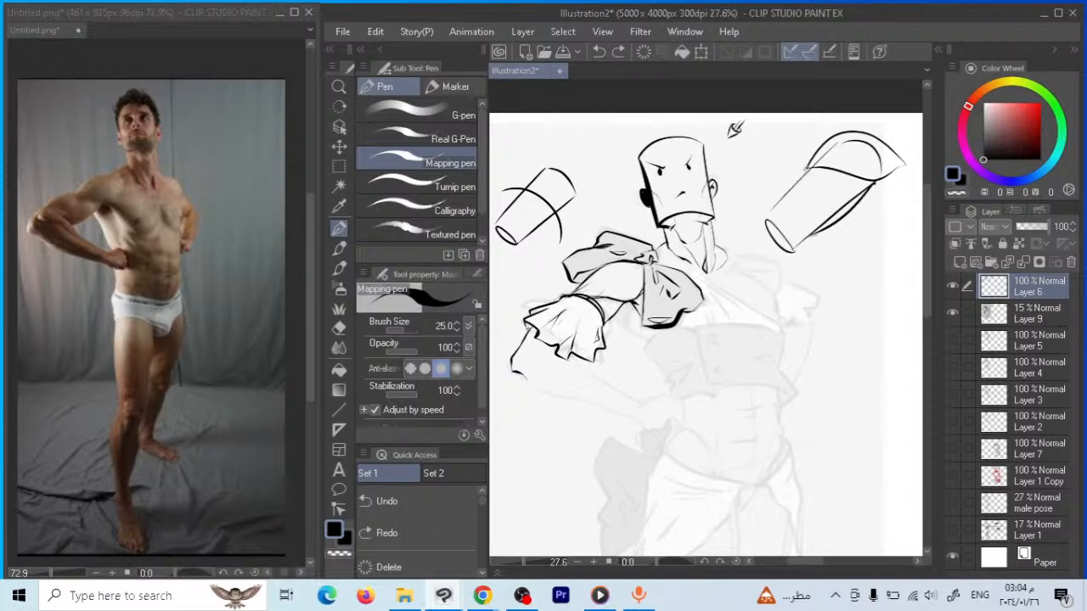
mouse_move(799, 173)
mouse_down()
mouse_move(763, 217)
mouse_move(786, 213)
mouse_move(811, 252)
mouse_move(807, 227)
mouse_up()
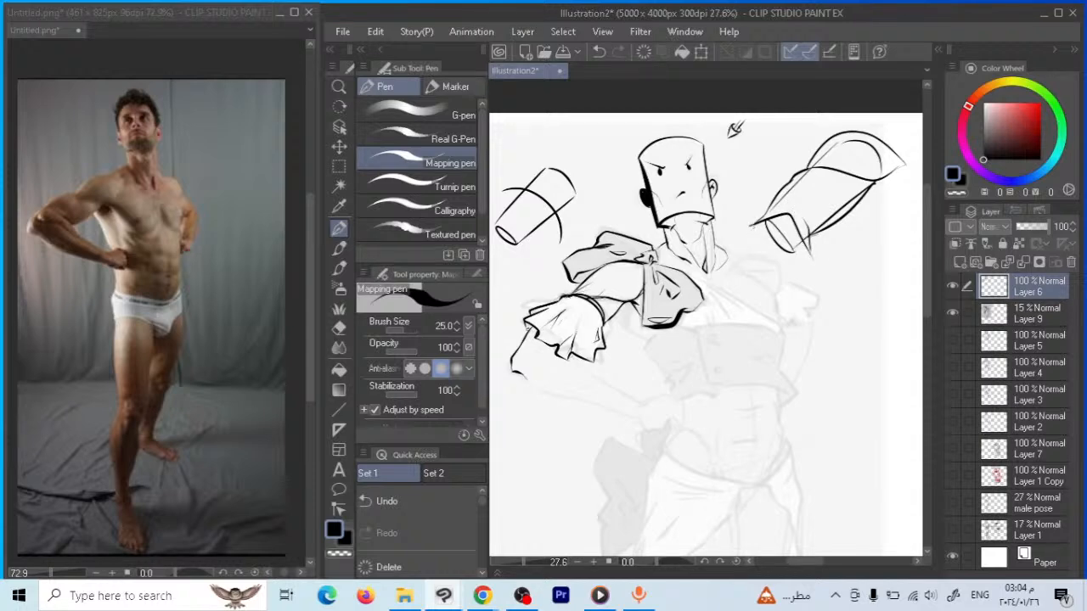
Draw the elbow contour and a tapered forearm cylinder bending down from the demonstration upper arm
mouse_move(750, 224)
mouse_down()
mouse_move(751, 277)
mouse_move(785, 300)
mouse_up()
drag(817, 257, 770, 287)
mouse_move(809, 226)
mouse_down()
mouse_move(872, 334)
mouse_move(840, 352)
mouse_move(863, 331)
mouse_move(773, 309)
mouse_up()
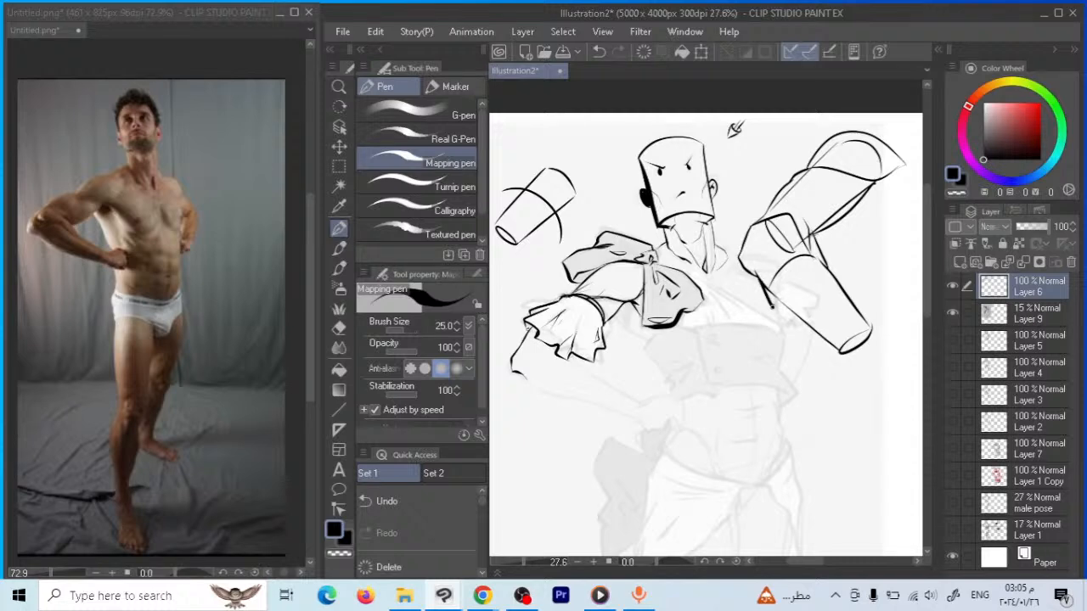
drag(832, 197, 807, 221)
Erase the construction lines inside the demonstration arm's shoulder and forearm with the Rough eraser
key(e)
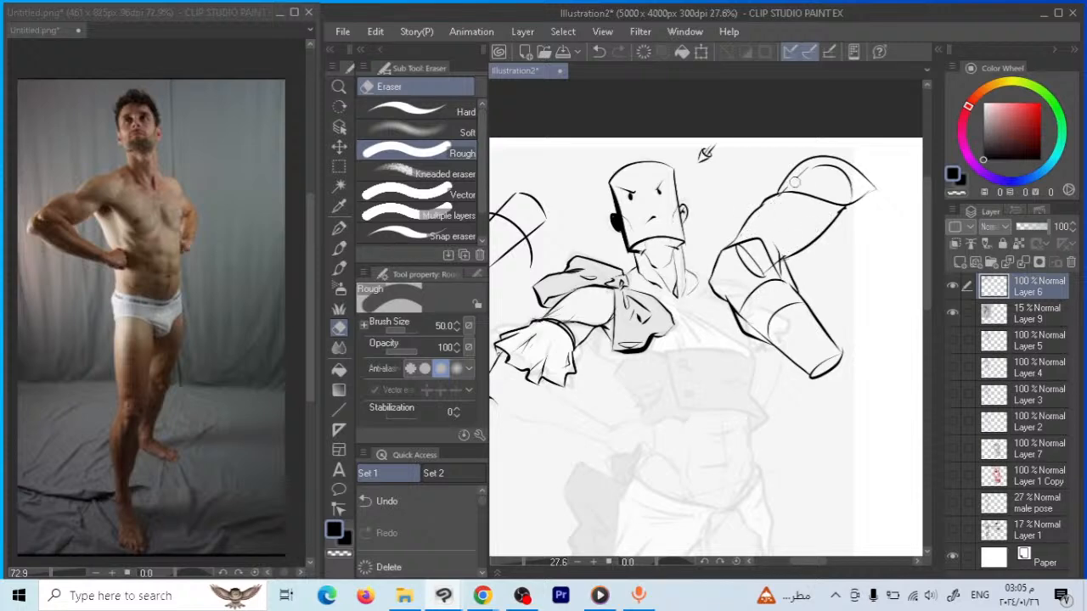
drag(795, 181, 846, 180)
mouse_move(744, 304)
mouse_down()
mouse_move(778, 330)
mouse_move(789, 305)
mouse_up()
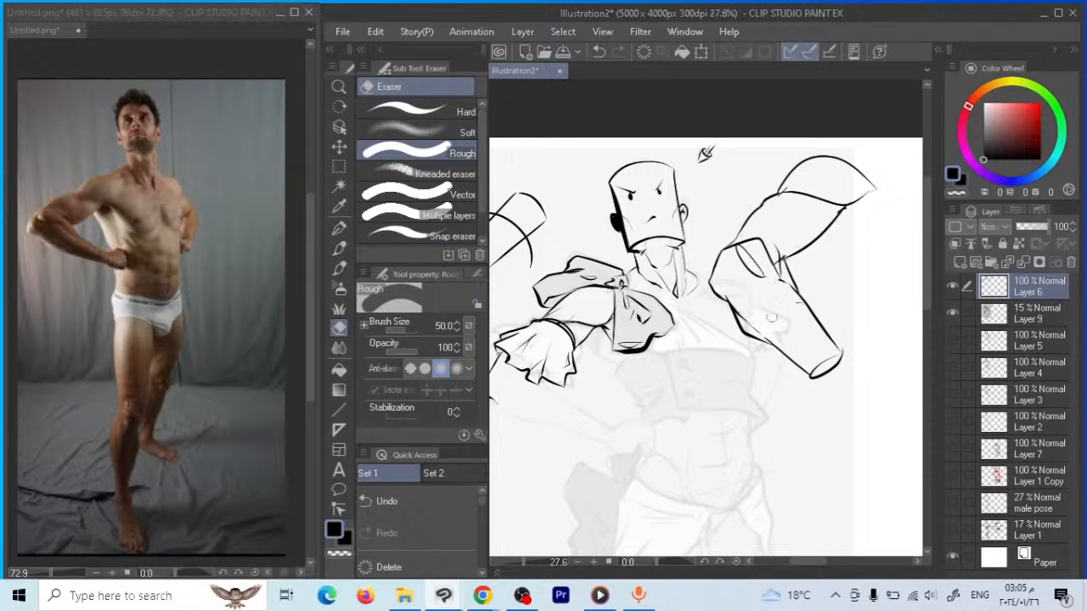
key(bracketleft)
key(bracketleft)
key(bracketleft)
key(bracketleft)
Draw muscle lines inside the demonstration arm from the elbow down the forearm with the Mapping pen
key(p)
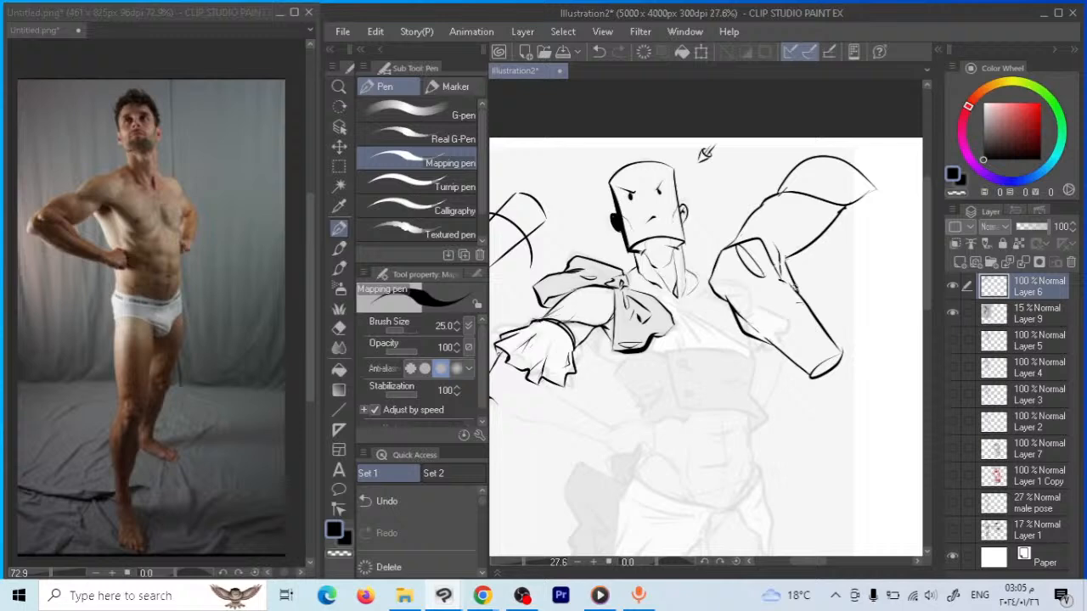
drag(728, 256, 797, 291)
mouse_move(751, 280)
mouse_down()
mouse_move(836, 358)
mouse_move(806, 350)
mouse_up()
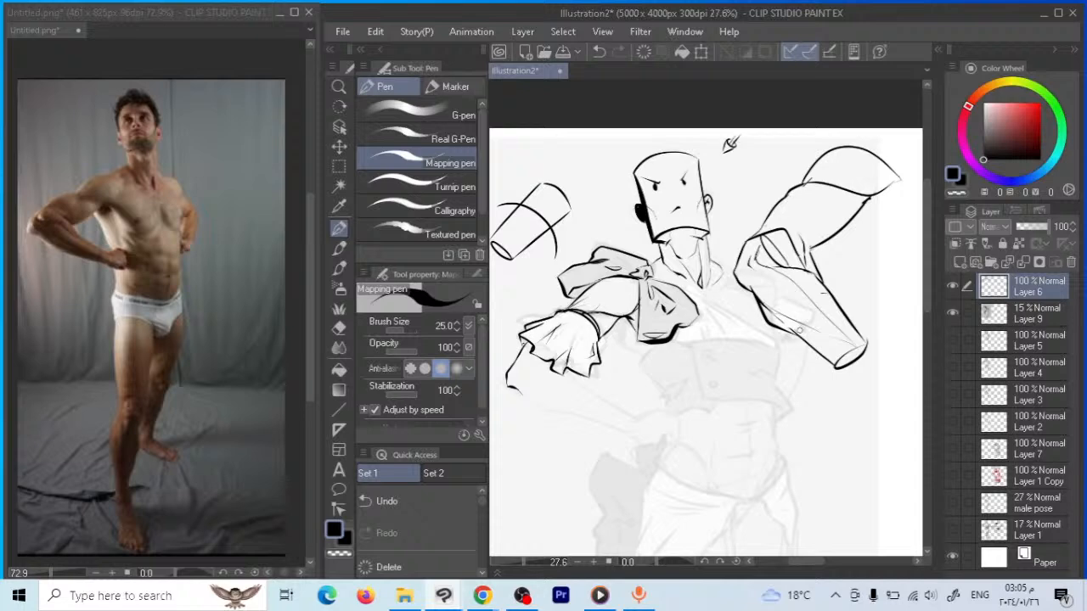
Erase the character's earlier forearm outline and ink the forearm's upper contour from the ruffle to the wrist
drag(729, 145, 773, 89)
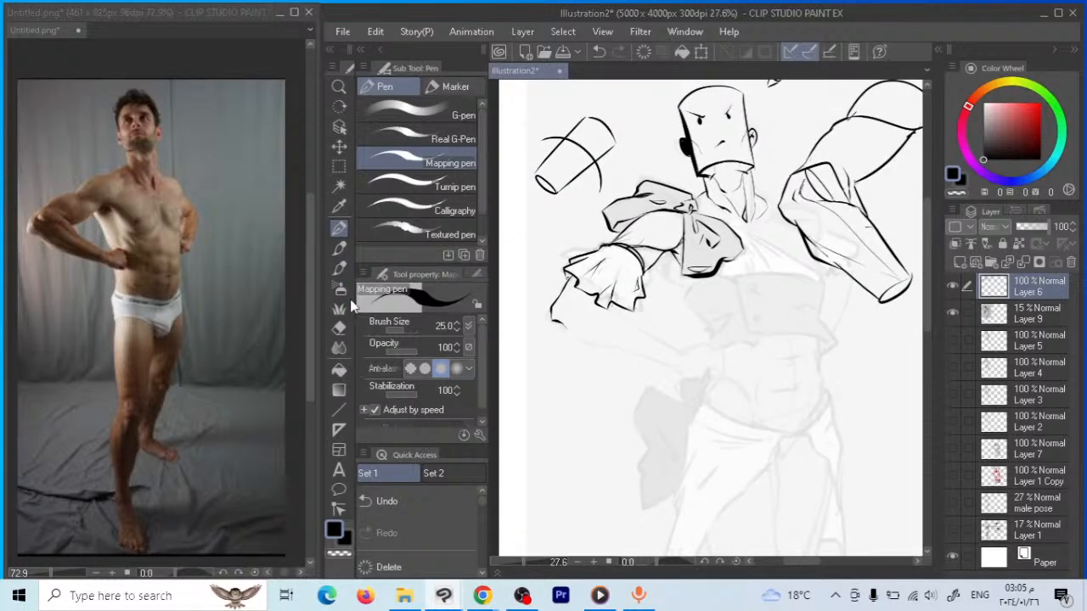
key(e)
mouse_move(567, 280)
mouse_down()
mouse_move(551, 316)
mouse_move(567, 325)
mouse_up()
key(p)
drag(616, 302, 683, 353)
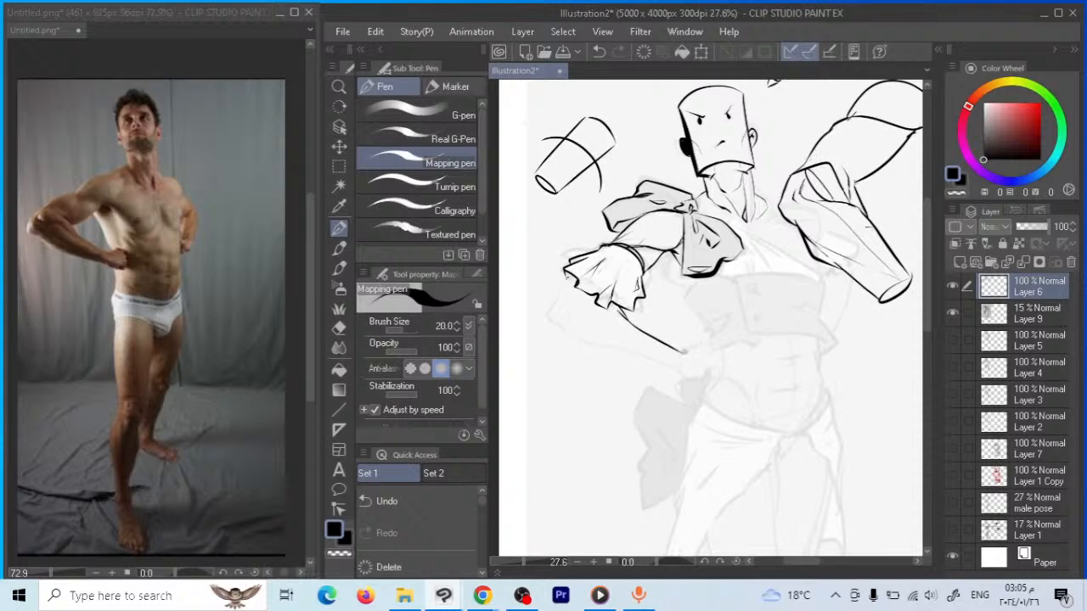
drag(680, 357, 676, 370)
Ink the elbow and the forearm's lower contour to the wrist, with curved muscle lines inside the forearm
mouse_move(564, 279)
mouse_down()
mouse_move(552, 316)
mouse_move(573, 335)
mouse_up()
mouse_move(568, 297)
mouse_down()
mouse_move(578, 339)
mouse_move(605, 347)
mouse_move(587, 346)
mouse_move(679, 370)
mouse_up()
key(ctrl+z)
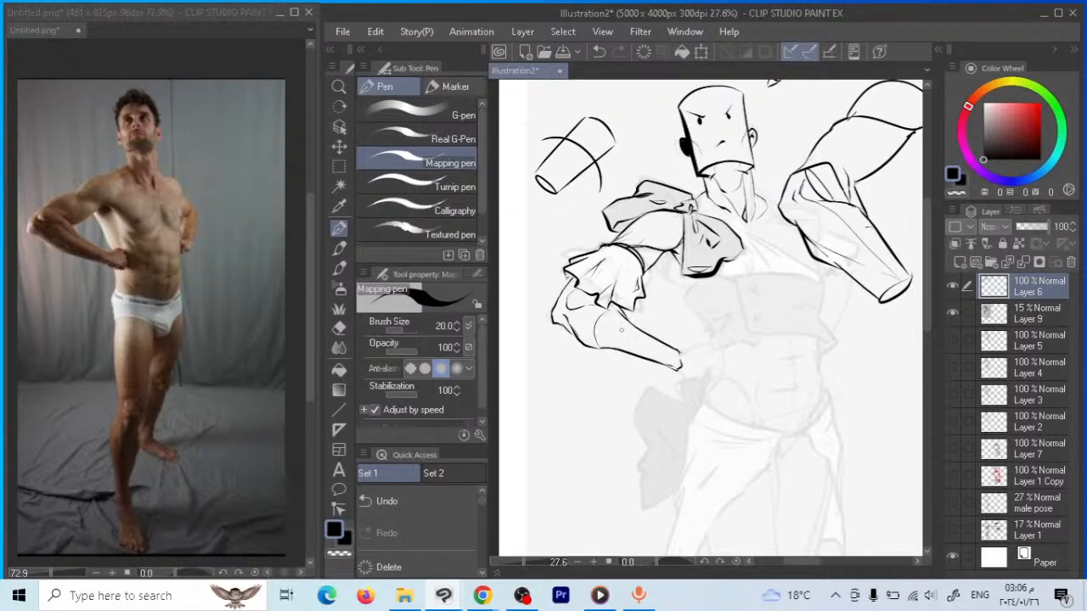
mouse_move(595, 339)
mouse_down()
mouse_move(639, 359)
mouse_move(620, 320)
mouse_up()
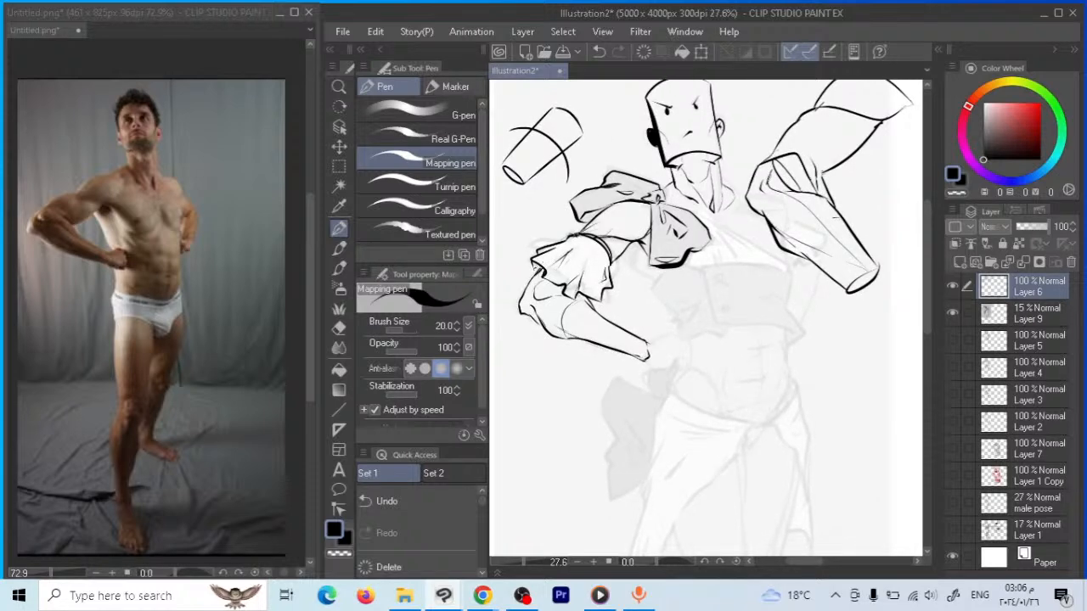
Ink the fist resting on the hip and a solid black shadow under the raised sleeve
drag(570, 233, 542, 255)
mouse_move(639, 284)
mouse_down()
mouse_move(660, 295)
mouse_move(635, 264)
mouse_up()
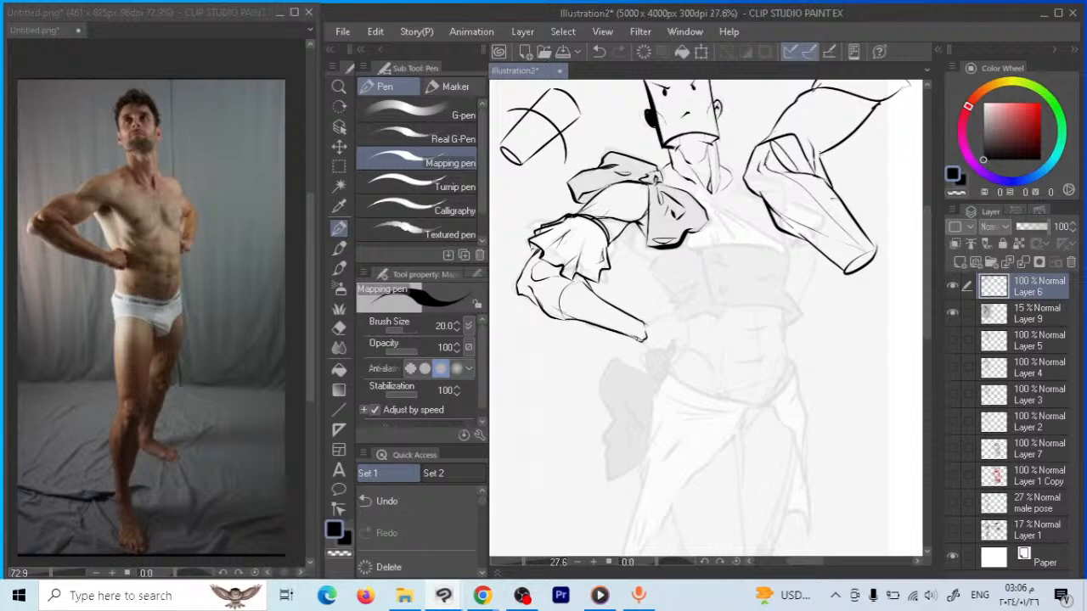
mouse_move(642, 337)
mouse_down()
mouse_move(651, 348)
mouse_move(685, 309)
mouse_move(685, 340)
mouse_up()
drag(684, 287, 632, 340)
drag(567, 287, 600, 316)
mouse_move(581, 273)
mouse_down()
mouse_move(576, 302)
mouse_move(569, 283)
mouse_move(578, 303)
mouse_move(566, 294)
mouse_up()
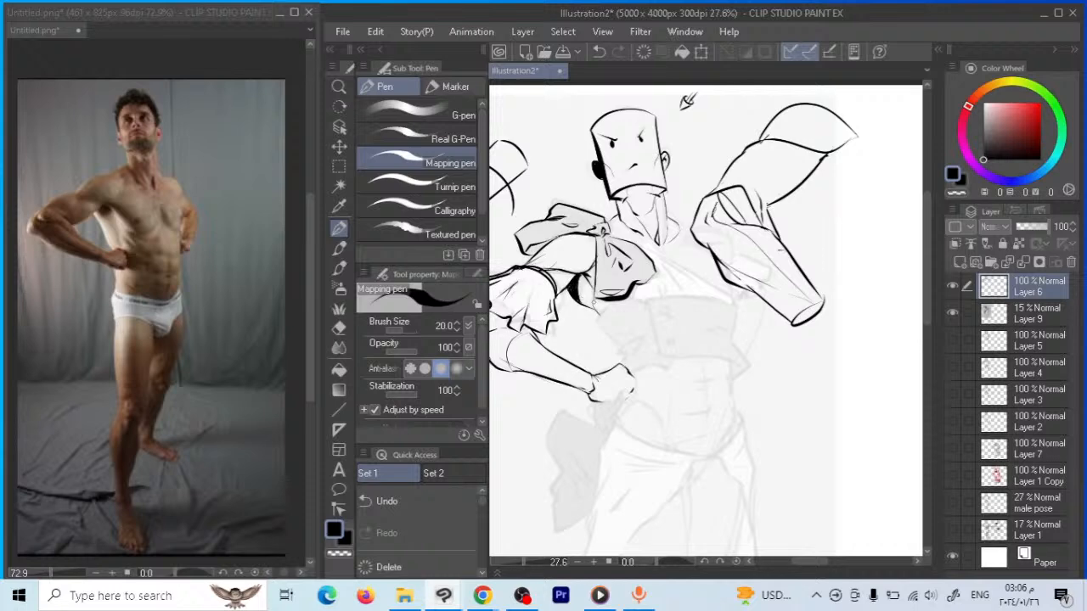
Ink the pointed lower edge of the collar at the base of the neck
drag(687, 100, 739, 95)
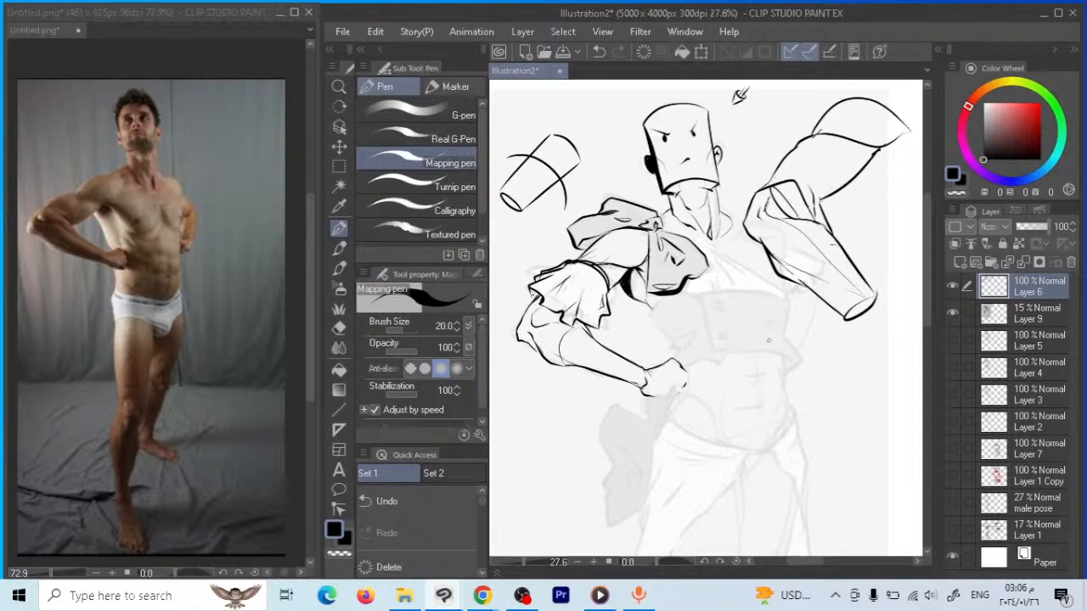
drag(769, 310, 751, 336)
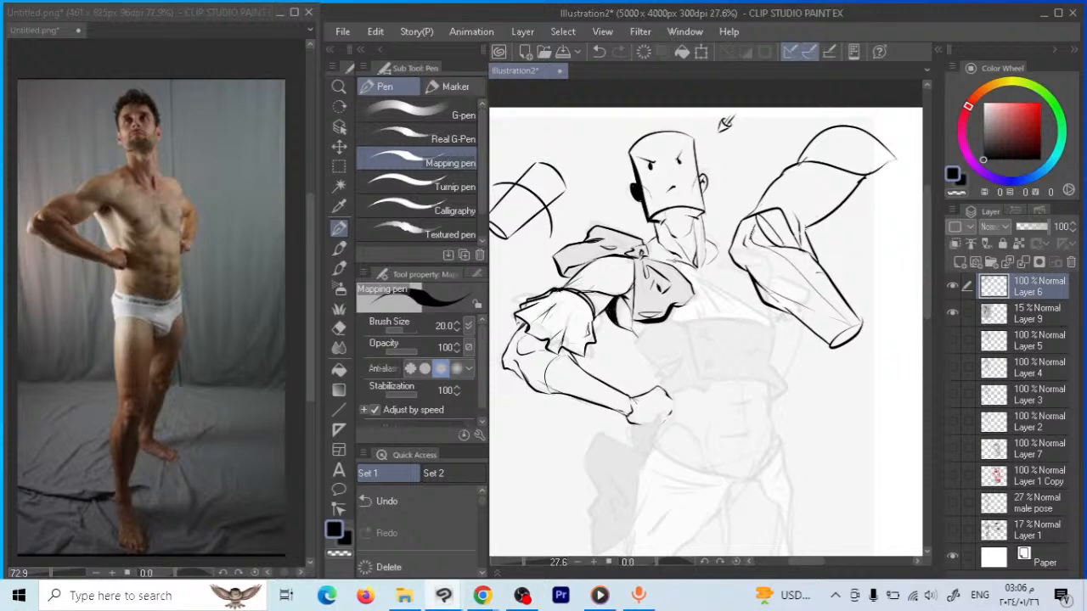
drag(710, 270, 686, 268)
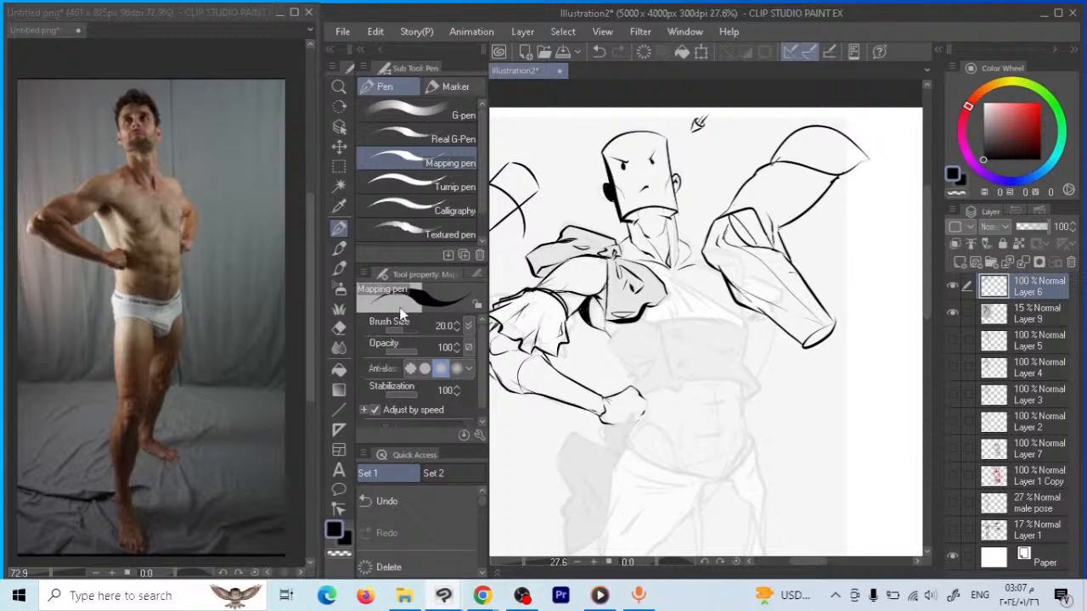
Lasso the demonstration arm beside the head, delete it and clear the selection
key(m)
mouse_move(769, 162)
mouse_down()
mouse_move(734, 179)
mouse_move(701, 226)
mouse_move(713, 274)
mouse_move(856, 401)
mouse_move(883, 157)
mouse_move(774, 127)
mouse_move(733, 169)
mouse_up()
key(Delete)
key(ctrl+d)
drag(782, 299, 816, 255)
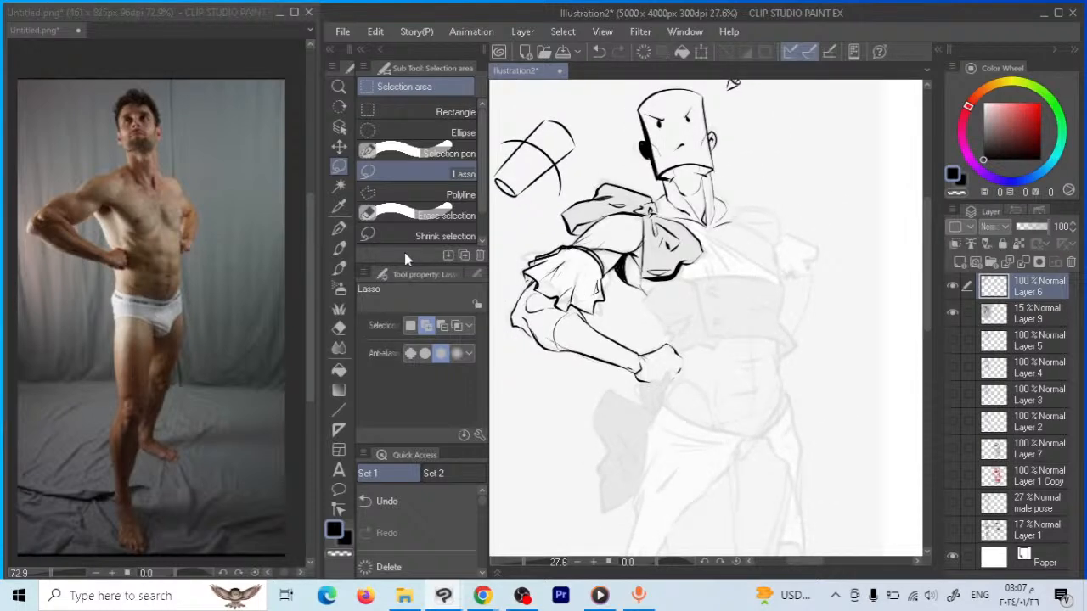
Ink the far shoulder and the chest contours down to the vest's top edge, using the Mapping pen
key(p)
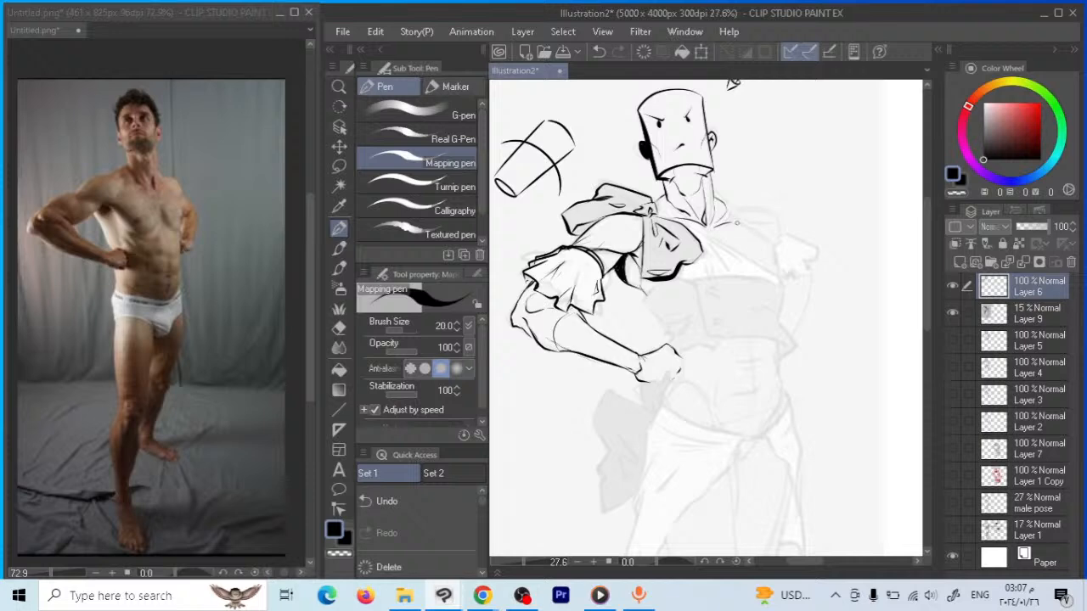
click(338, 85)
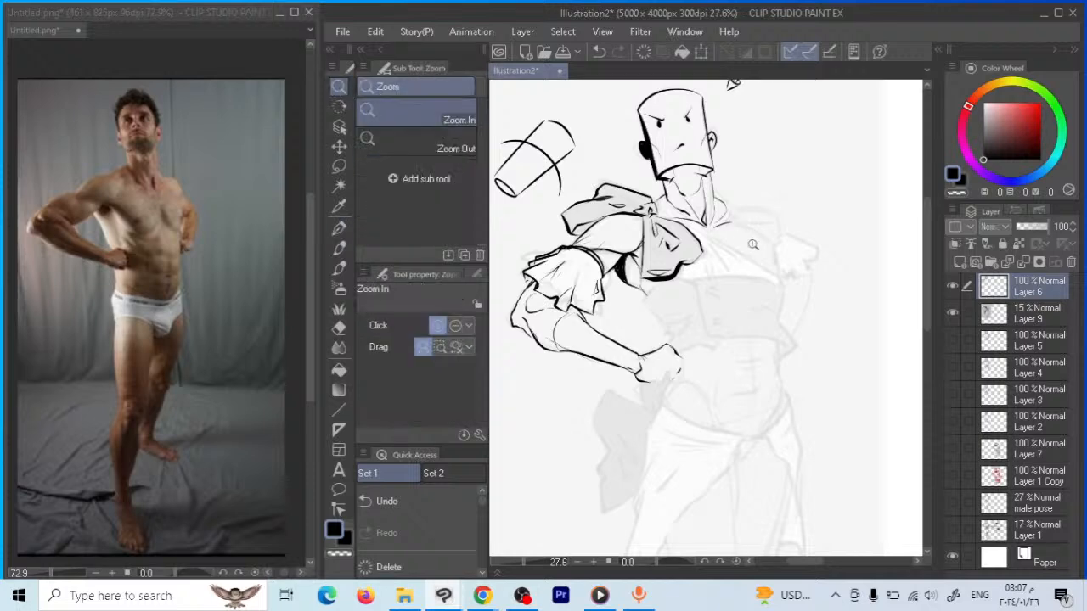
scroll(748, 271, down, 1)
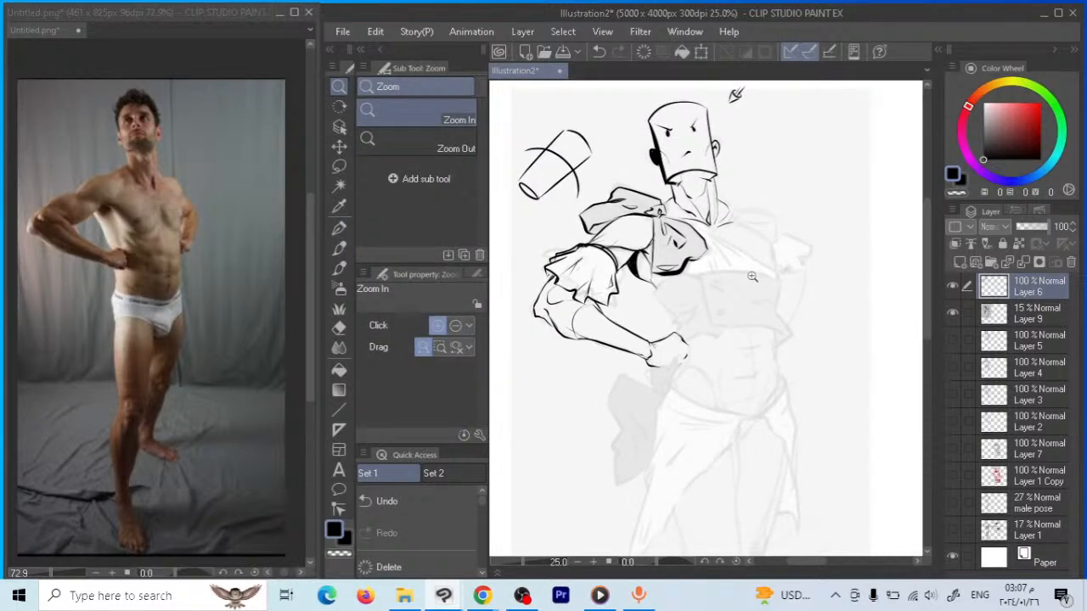
scroll(753, 276, down, 1)
click(339, 228)
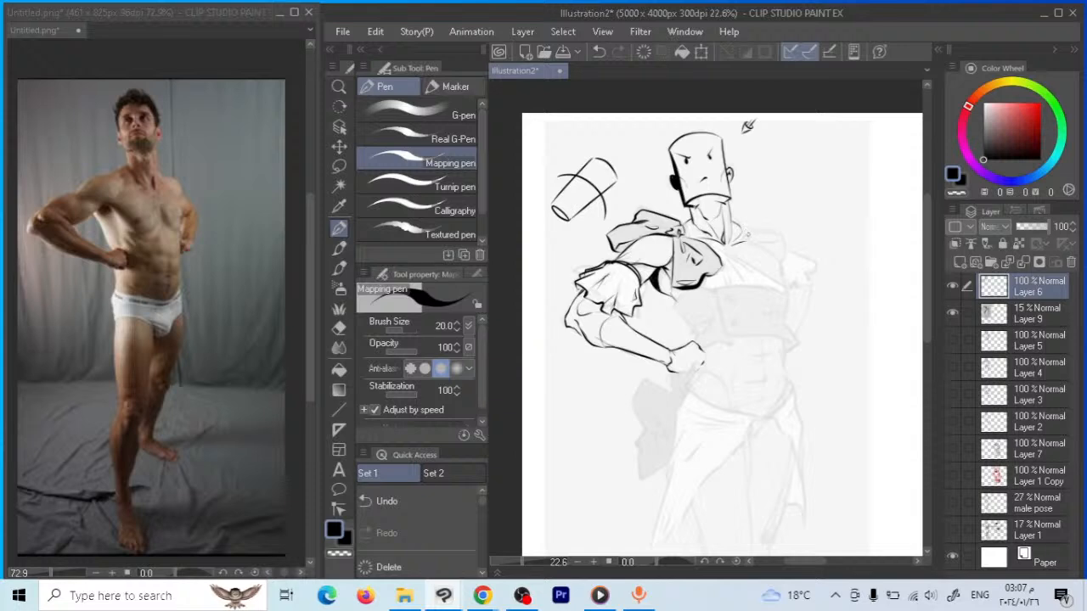
mouse_move(744, 232)
mouse_down()
mouse_move(773, 237)
mouse_move(783, 259)
mouse_up()
key(ctrl+z)
drag(766, 233, 782, 259)
drag(782, 259, 780, 283)
mouse_move(732, 242)
mouse_down()
mouse_move(730, 260)
mouse_move(786, 288)
mouse_up()
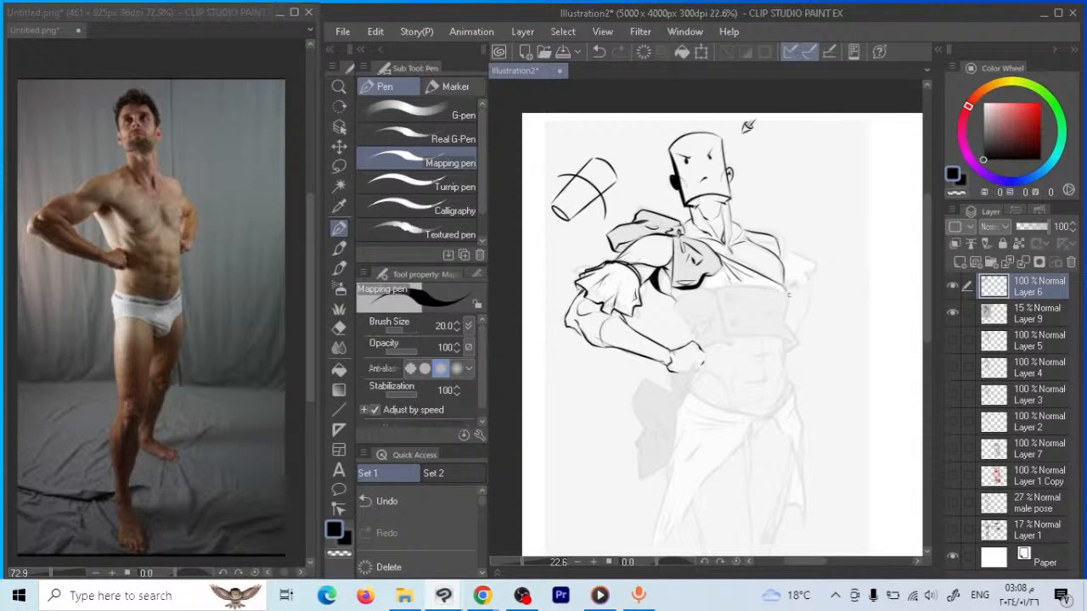
Ink the vest's top edge, front opening and hem, plus the waist contour below it
mouse_move(789, 295)
mouse_down()
mouse_move(714, 289)
mouse_move(727, 343)
mouse_move(792, 338)
mouse_up()
key(ctrl+z)
key(ctrl+z)
mouse_move(728, 343)
mouse_down()
mouse_move(773, 340)
mouse_move(787, 360)
mouse_move(778, 406)
mouse_up()
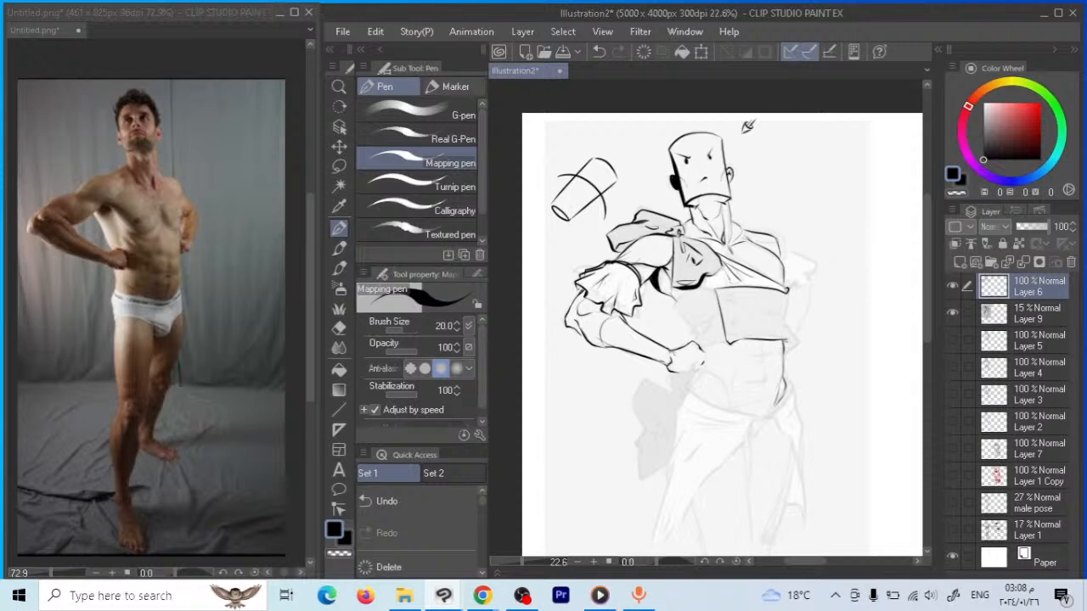
drag(779, 338, 793, 346)
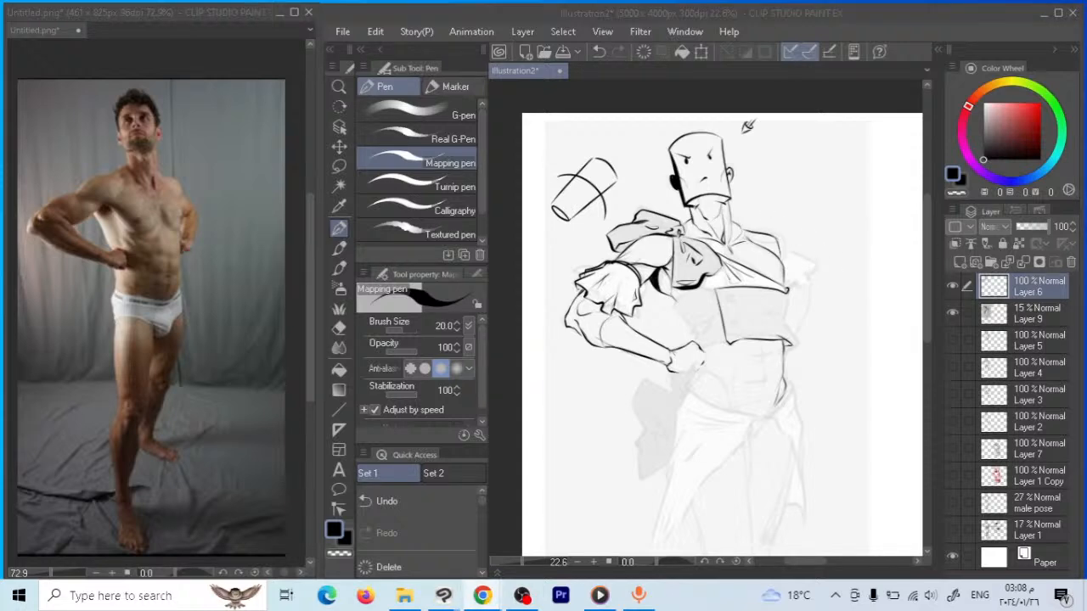
Ink the ruffled sleeve edge with its folds on the far shoulder
click(794, 248)
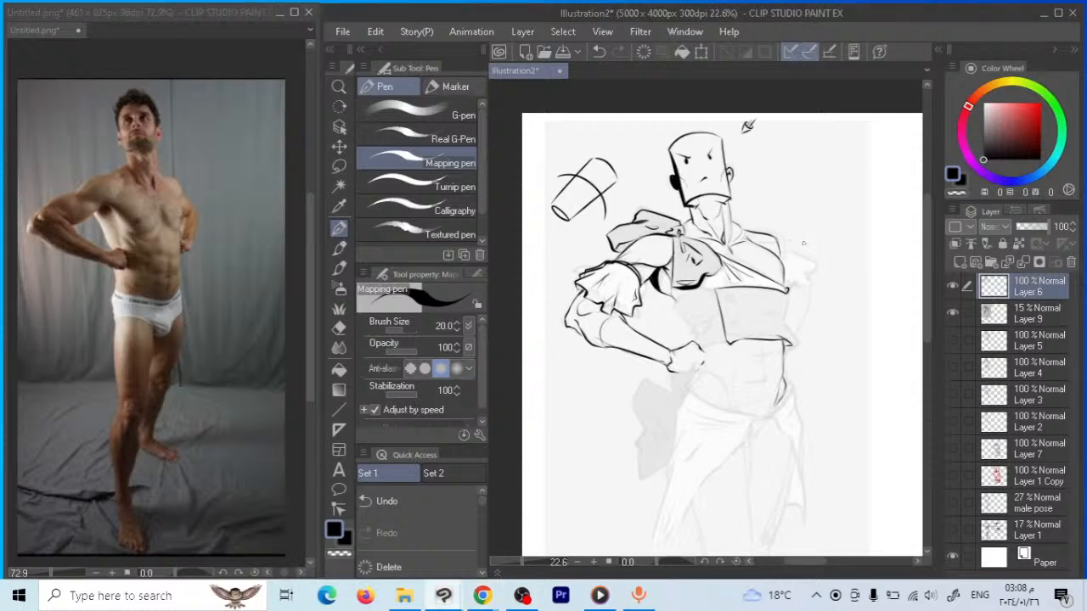
drag(804, 244, 788, 234)
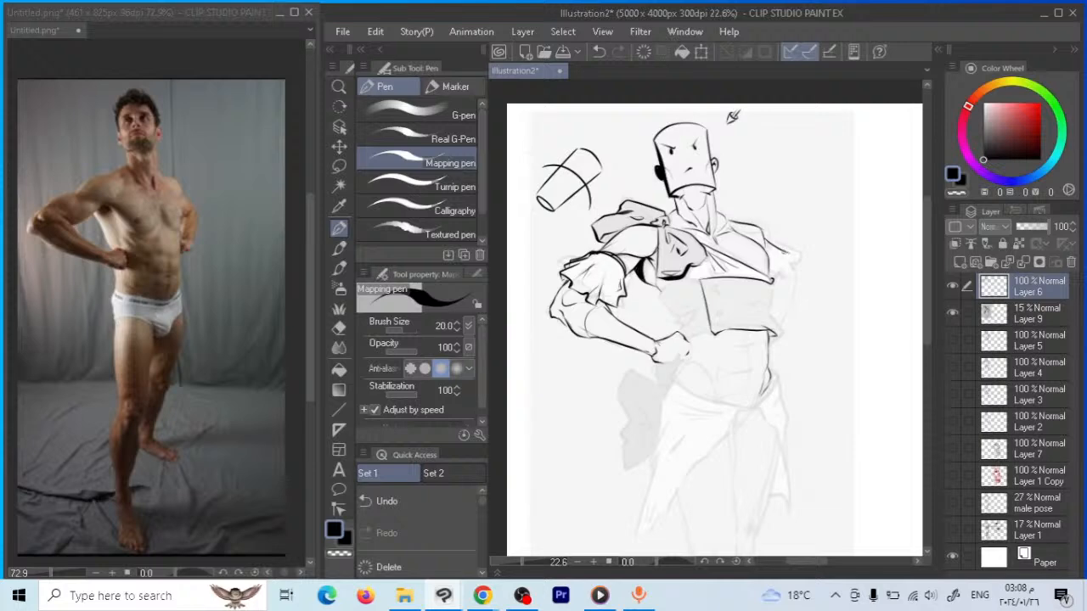
mouse_move(775, 243)
mouse_down()
mouse_move(795, 252)
mouse_move(784, 276)
mouse_up()
Lasso the upper part of the fist on the hip and adjust it with a scale/rotate transform
key(alt+Tab)
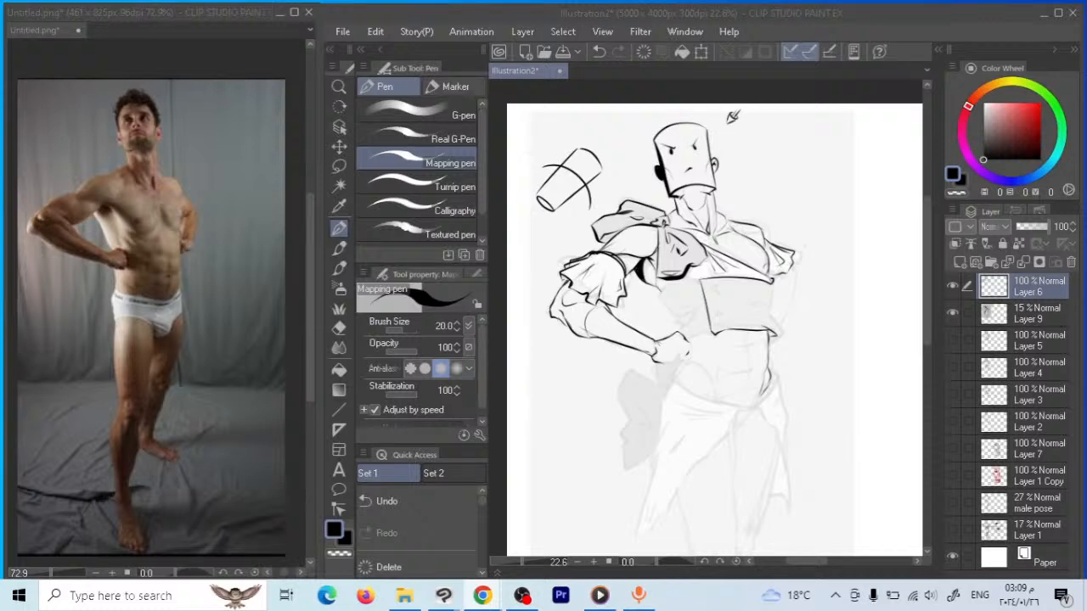
click(681, 346)
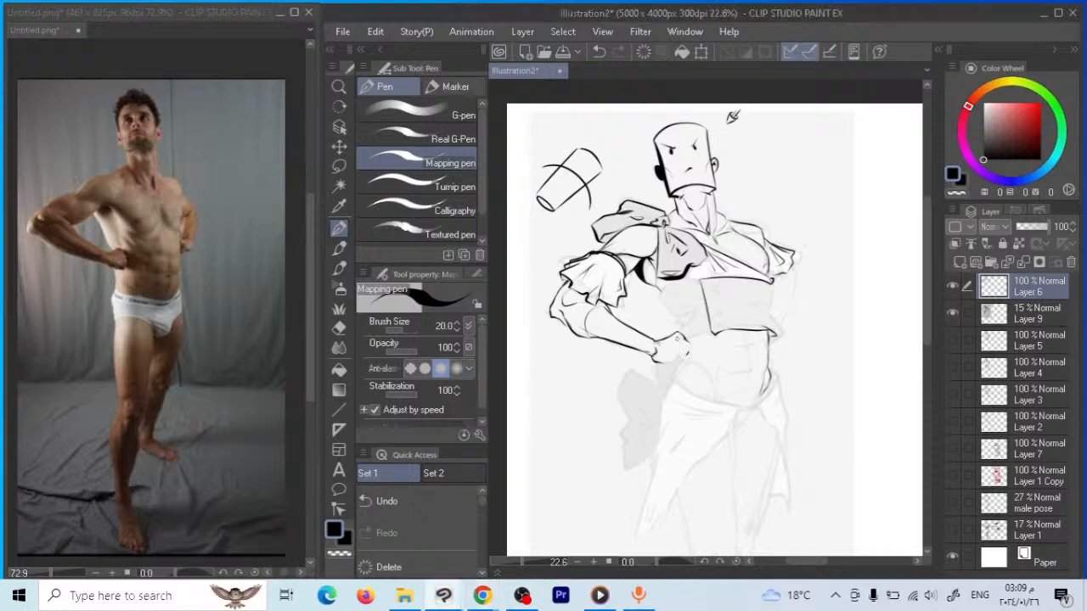
click(341, 169)
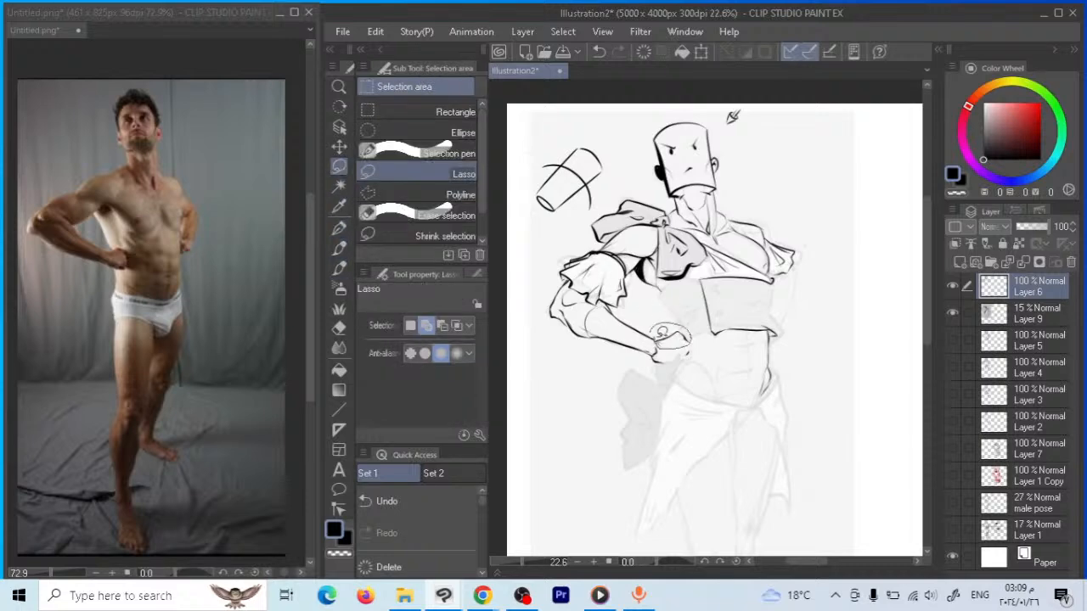
drag(660, 333, 656, 343)
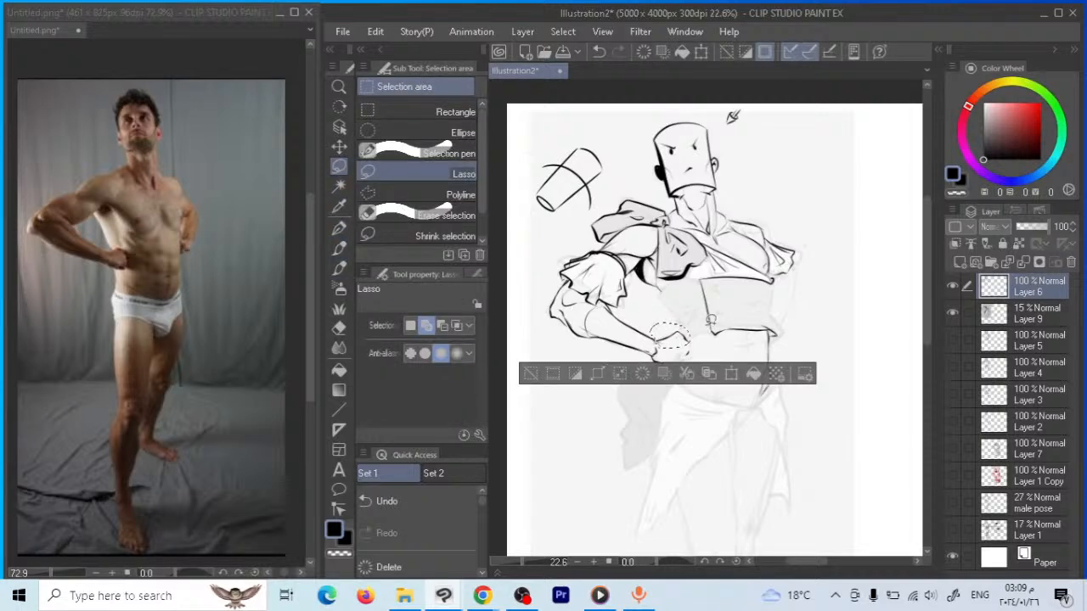
key(ctrl+t)
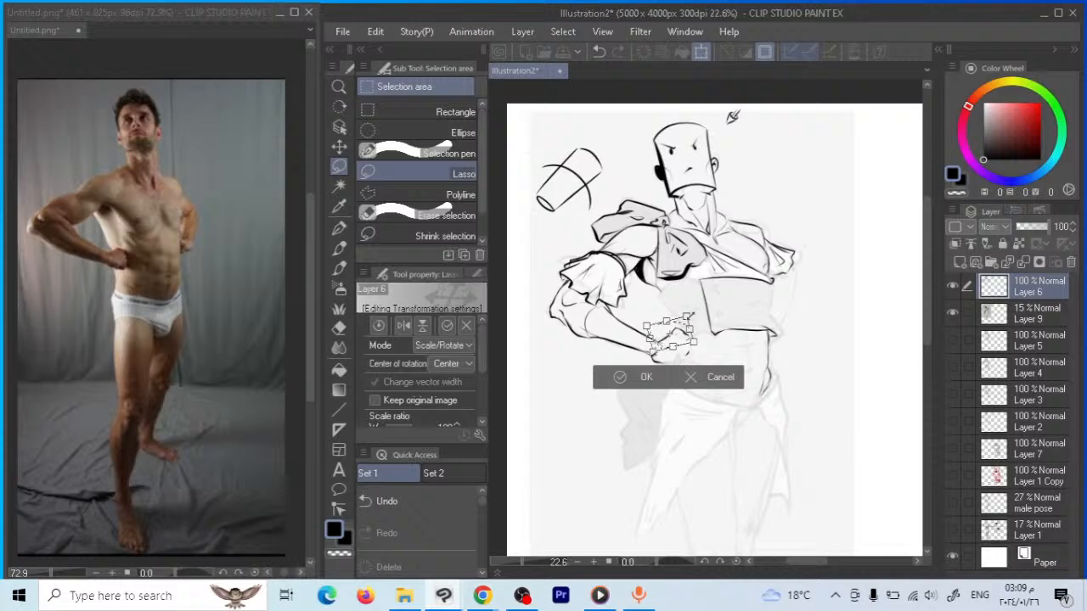
key(Return)
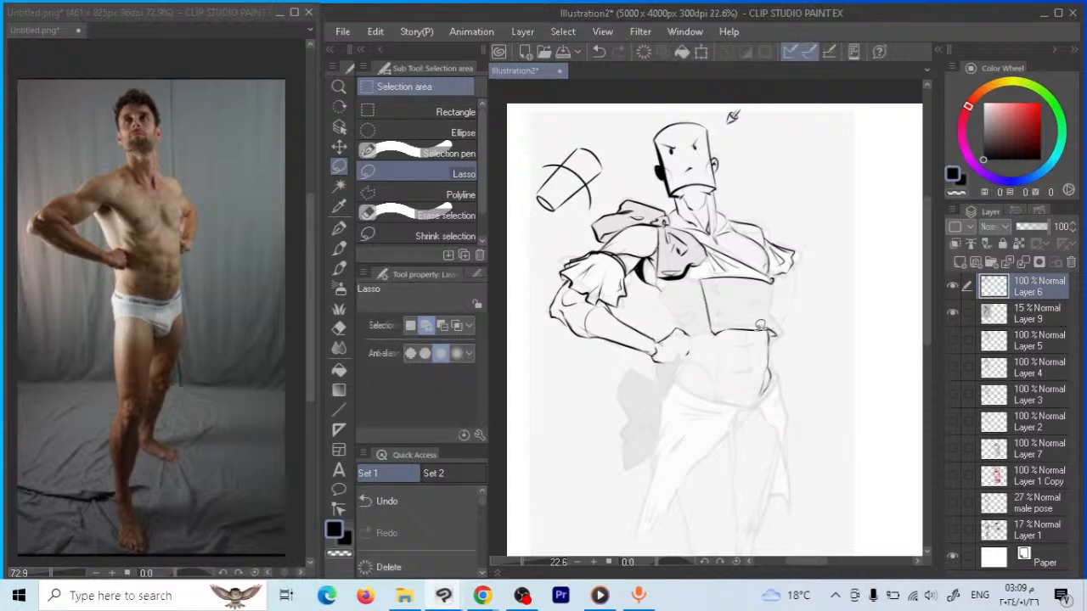
key(p)
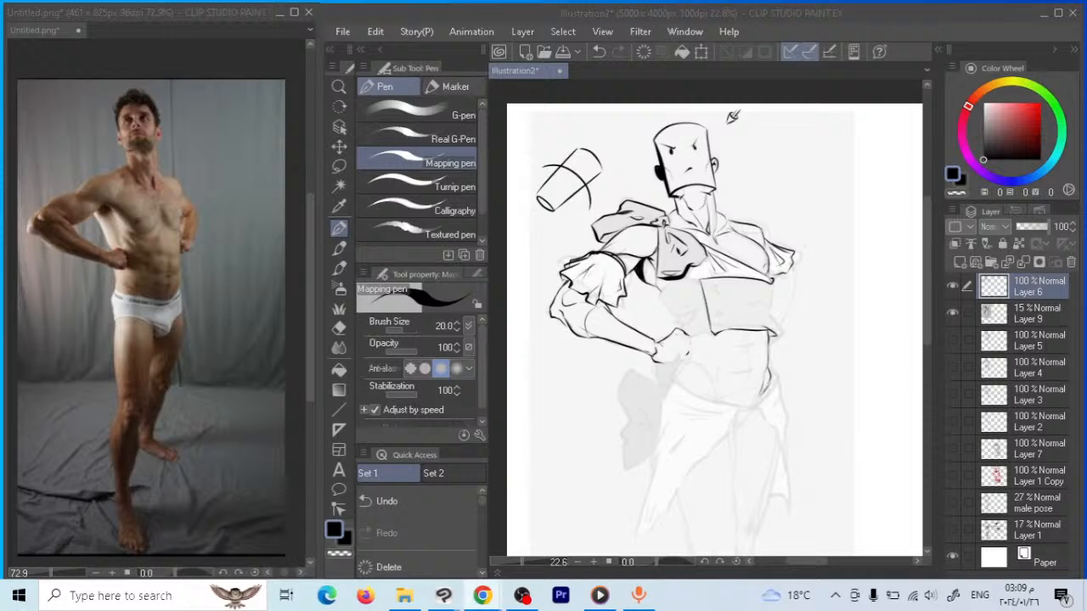
click(750, 295)
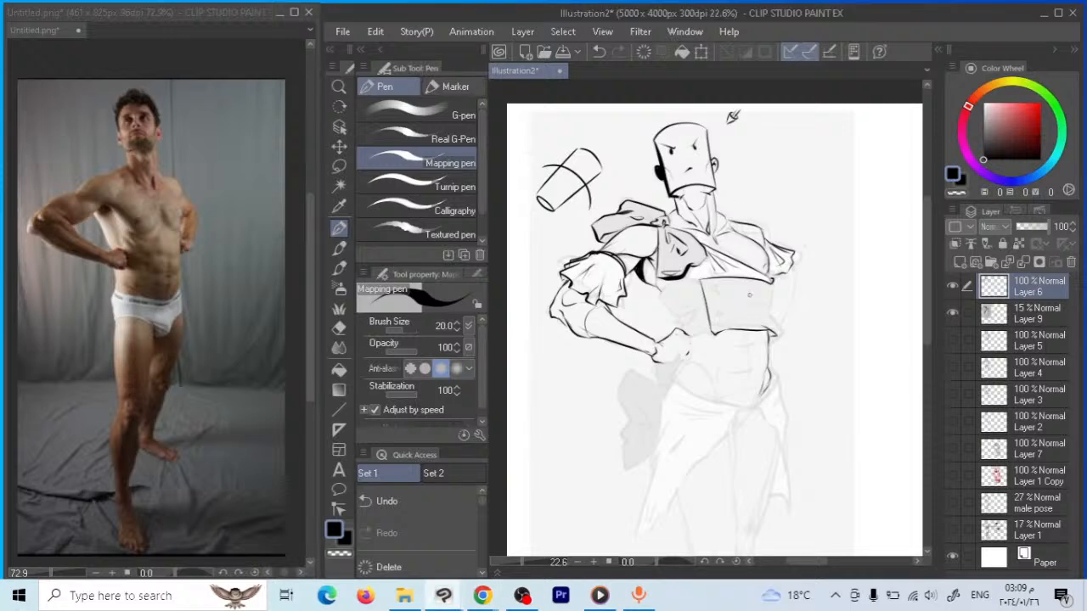
drag(711, 284, 721, 289)
key(ctrl+z)
Sketch a second, longer arrow beside the head, pointing down toward the figure's chest, with the Mapping pen
click(339, 86)
click(699, 215)
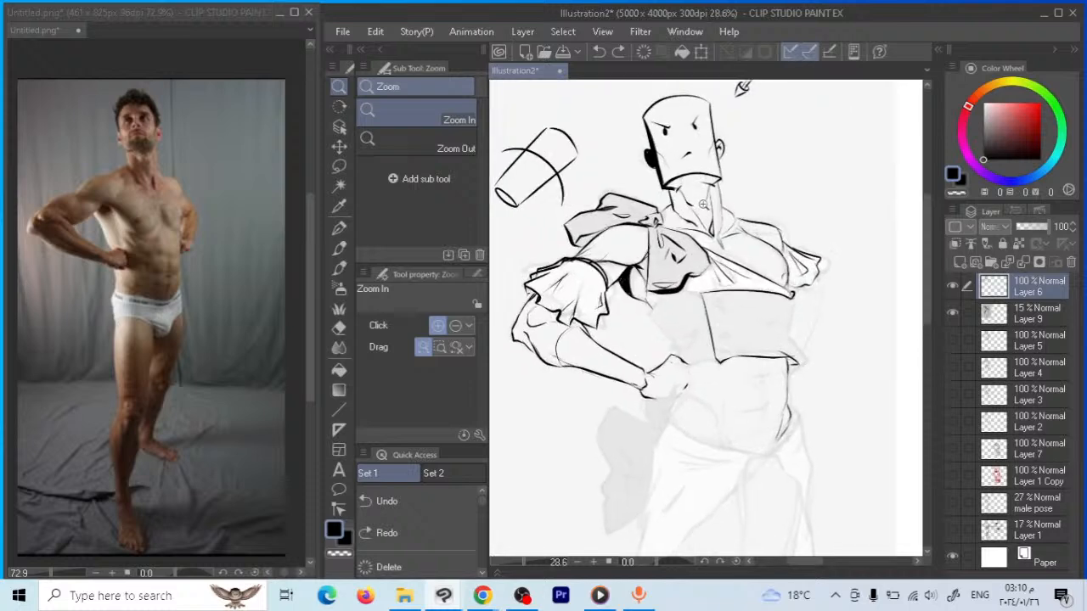
drag(704, 207, 714, 244)
click(339, 227)
mouse_move(828, 176)
mouse_down()
mouse_move(786, 210)
mouse_move(813, 209)
mouse_move(817, 188)
mouse_move(832, 184)
mouse_move(804, 202)
mouse_up()
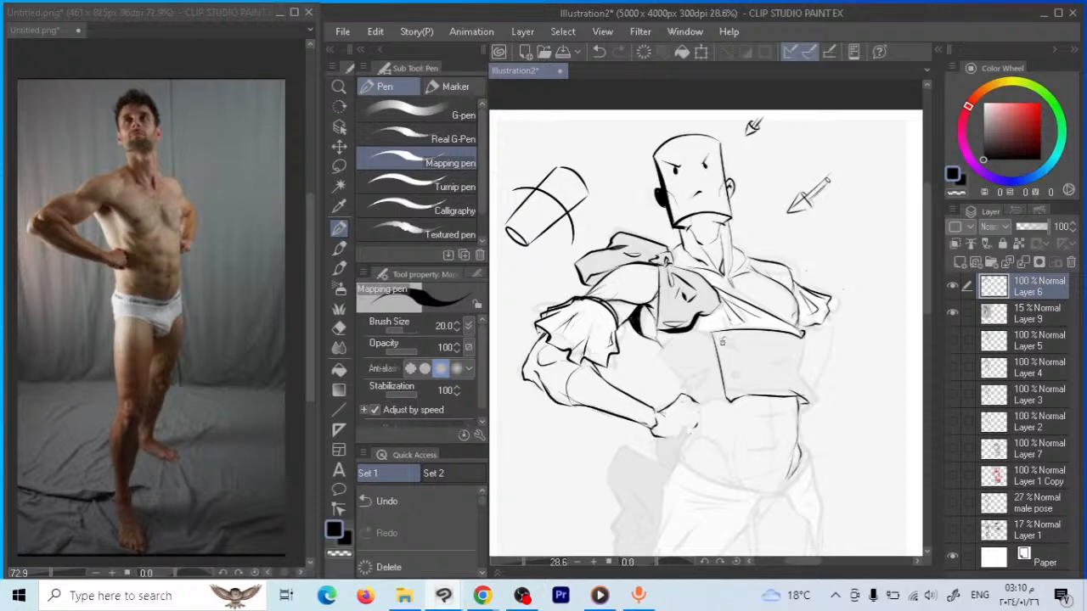
Ink the two round buttons beside the vest's front opening, plus the fold lines above the hem and the vest's far edge
drag(728, 345, 727, 346)
drag(723, 338, 732, 347)
mouse_move(735, 376)
mouse_down()
mouse_move(738, 392)
mouse_move(736, 383)
mouse_up()
key(ctrl+z)
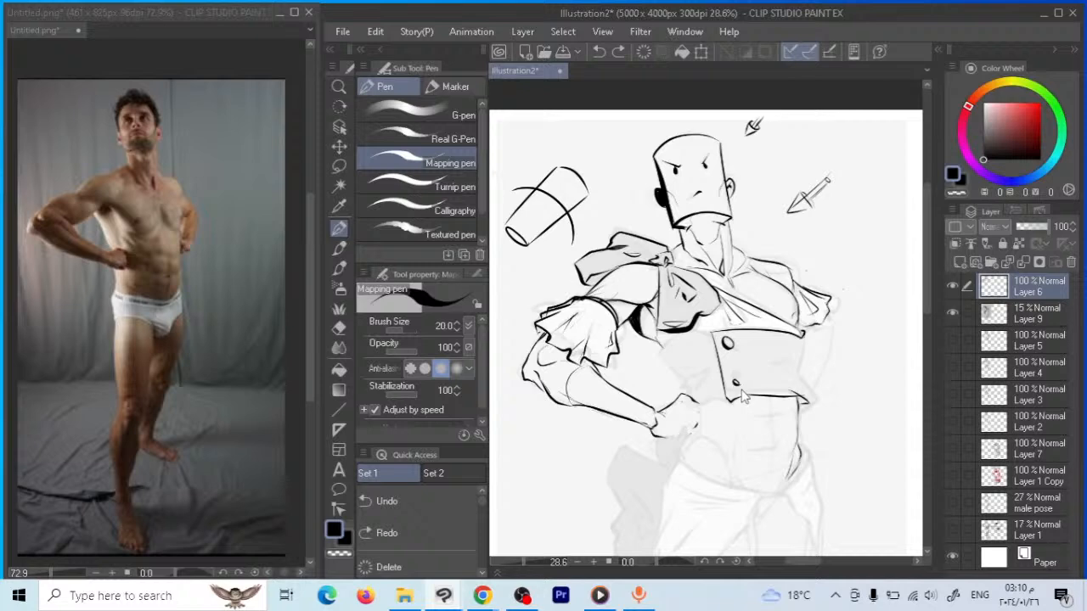
drag(724, 346, 733, 348)
drag(751, 384, 793, 384)
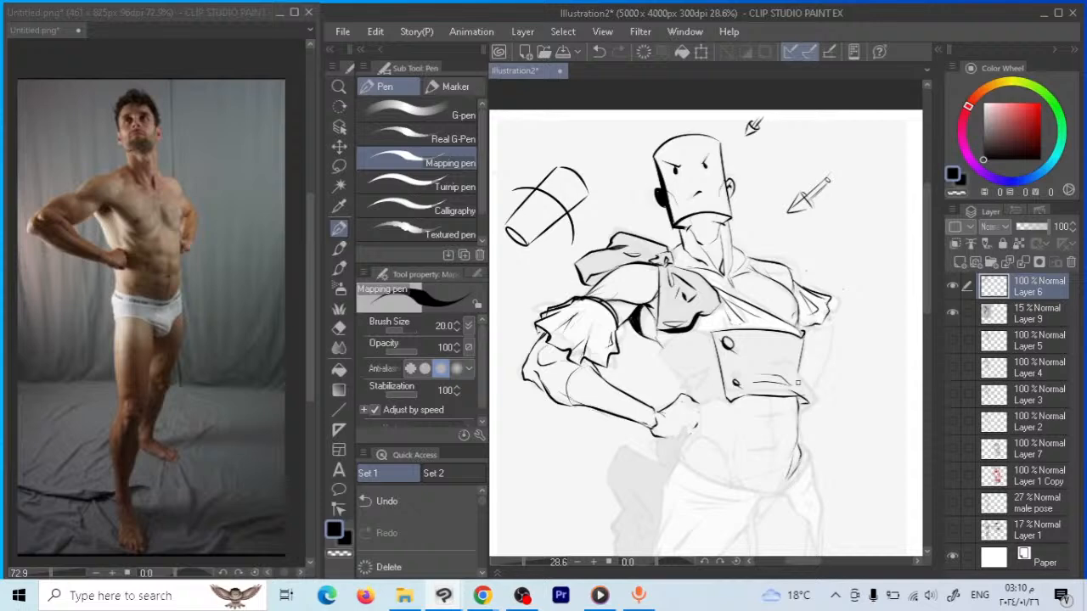
drag(797, 382, 807, 402)
Handwrite the note "Reiq" on the blank canvas area beside the figure
key(ctrl+space)
drag(559, 181, 509, 286)
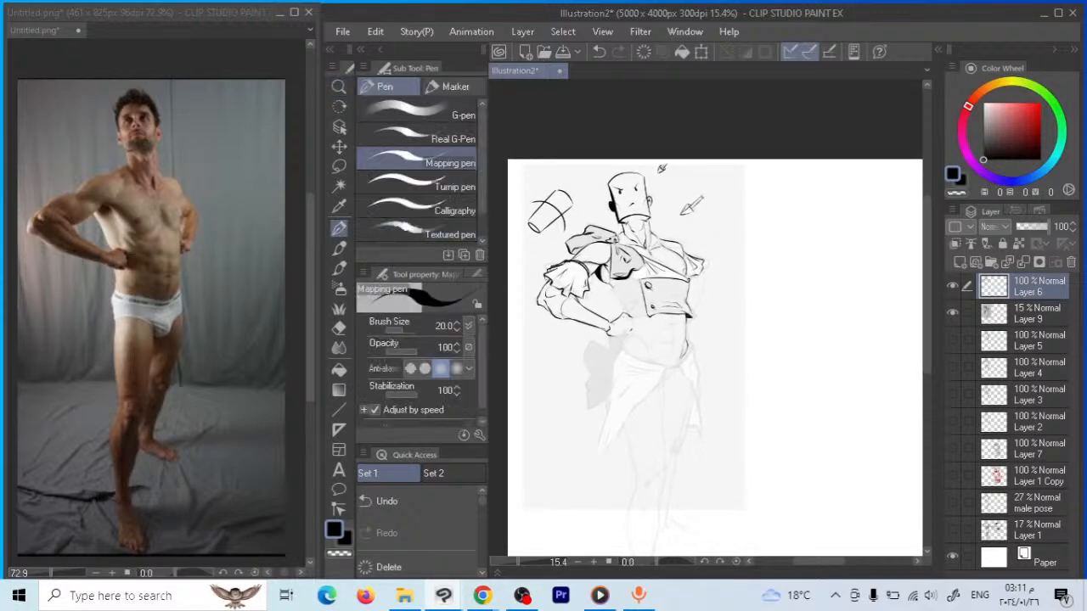
mouse_move(779, 208)
mouse_down()
mouse_move(780, 243)
mouse_move(783, 203)
mouse_move(798, 208)
mouse_move(783, 224)
mouse_move(807, 250)
mouse_move(813, 228)
mouse_move(826, 238)
mouse_move(842, 205)
mouse_move(849, 278)
mouse_up()
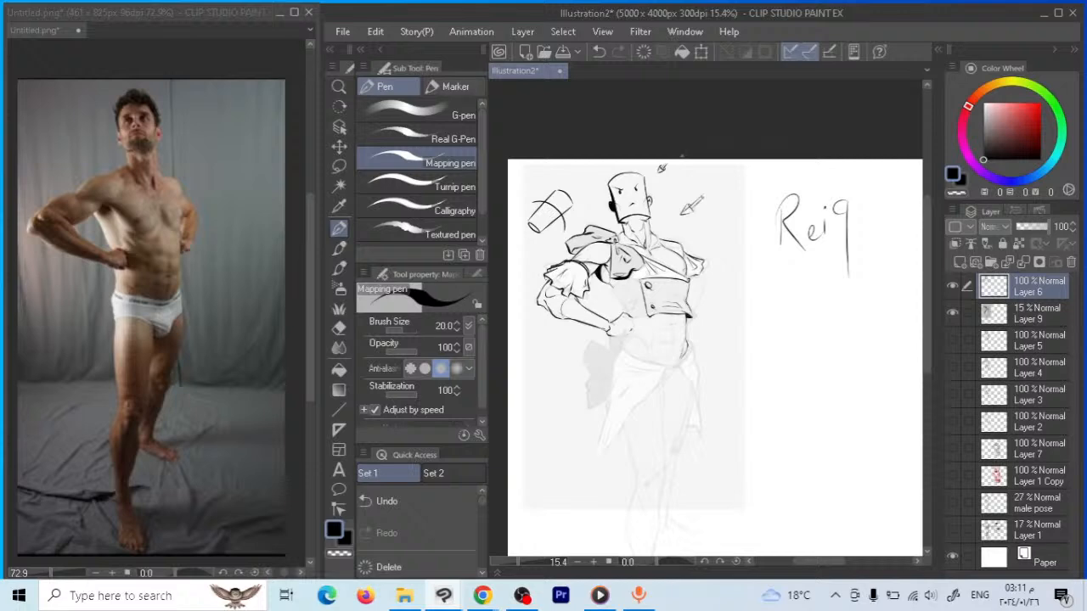
Ink the contours of the far arm from below the ruffled sleeve down to the vest's side
click(339, 87)
click(673, 212)
drag(702, 204, 748, 190)
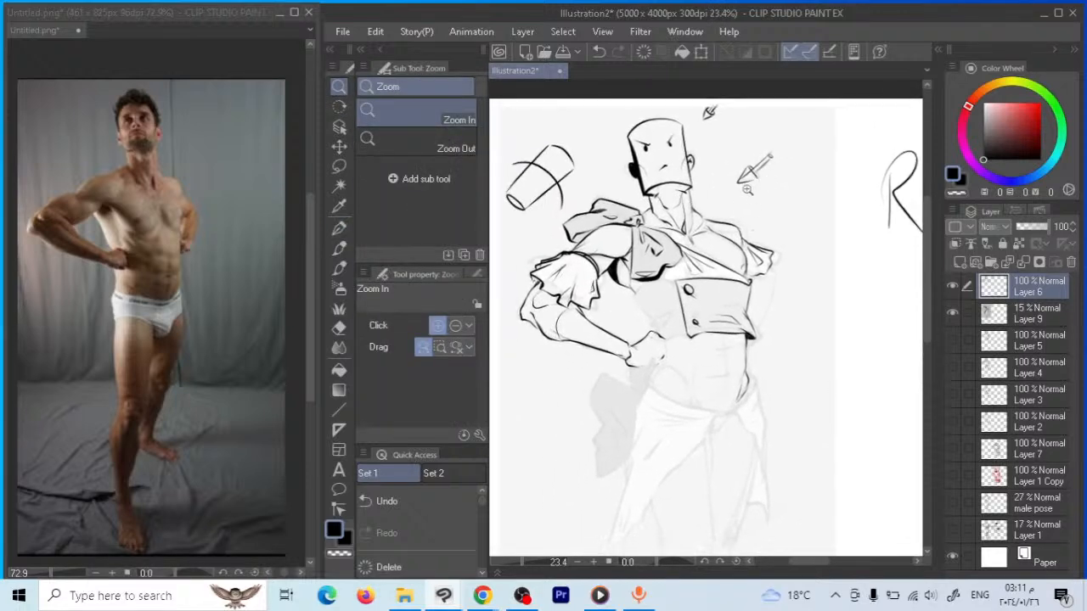
key(p)
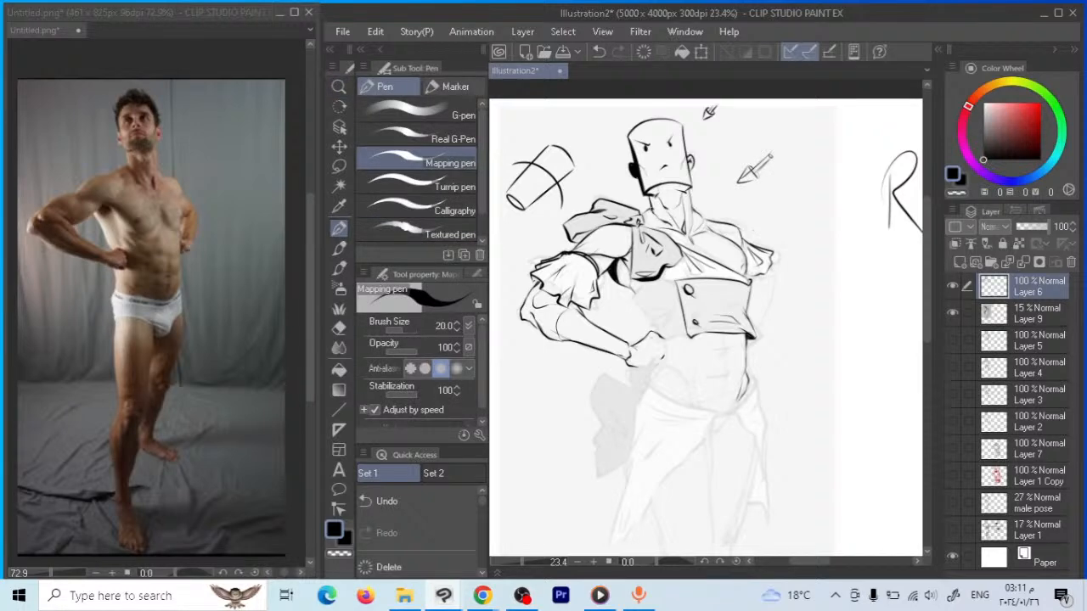
drag(700, 292, 696, 261)
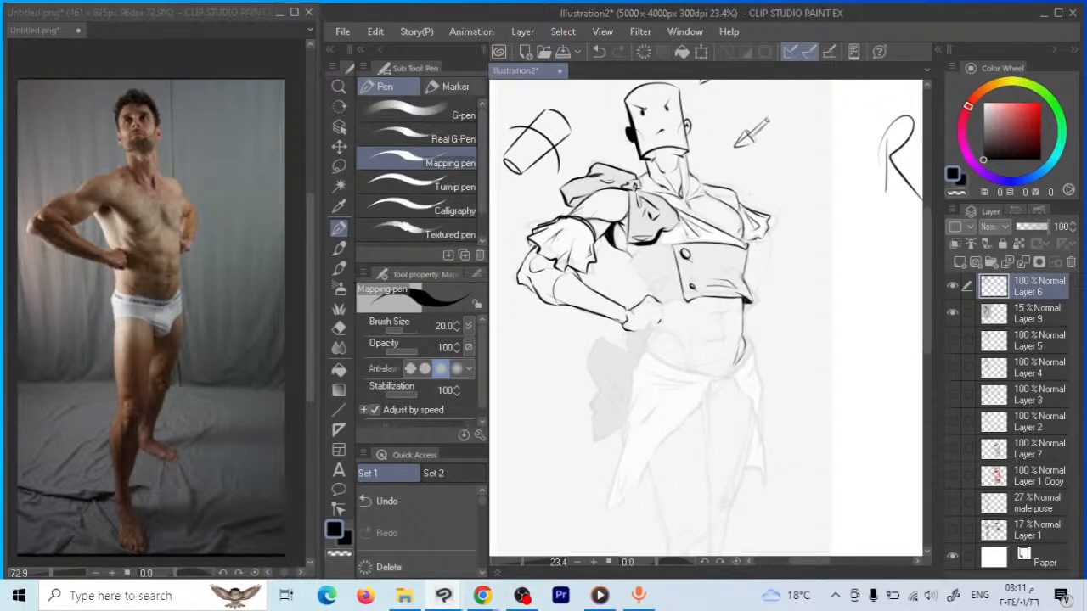
drag(766, 226, 764, 275)
mouse_move(744, 276)
mouse_down()
mouse_move(749, 285)
mouse_move(713, 311)
mouse_move(771, 305)
mouse_move(661, 307)
mouse_up()
Underline the handwritten "Reiq" note and undo the extra dark stroke below it
drag(779, 226, 848, 202)
drag(813, 235, 853, 241)
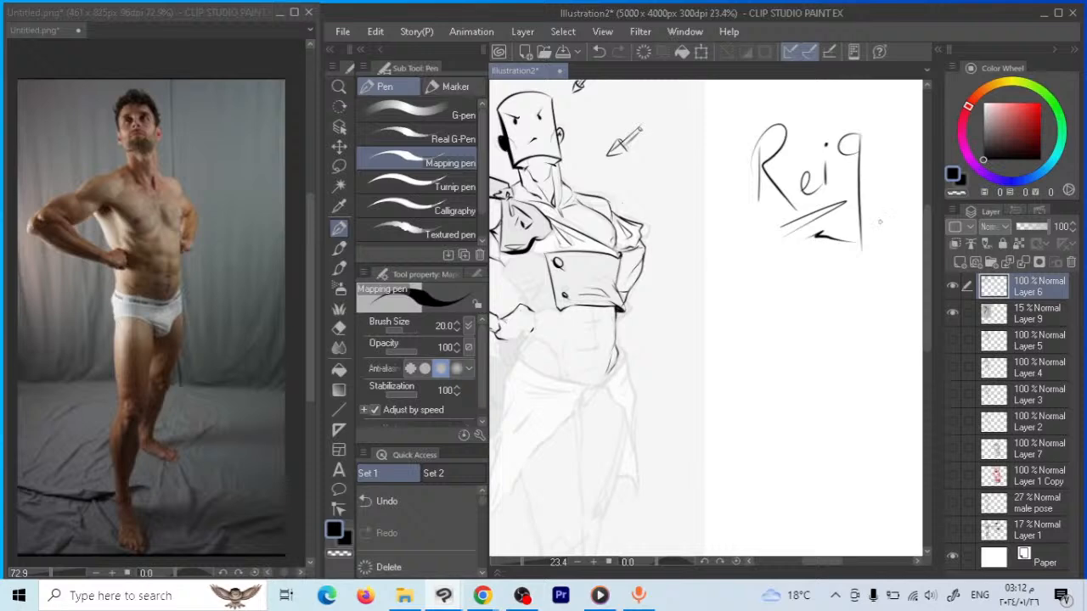
drag(791, 260, 814, 247)
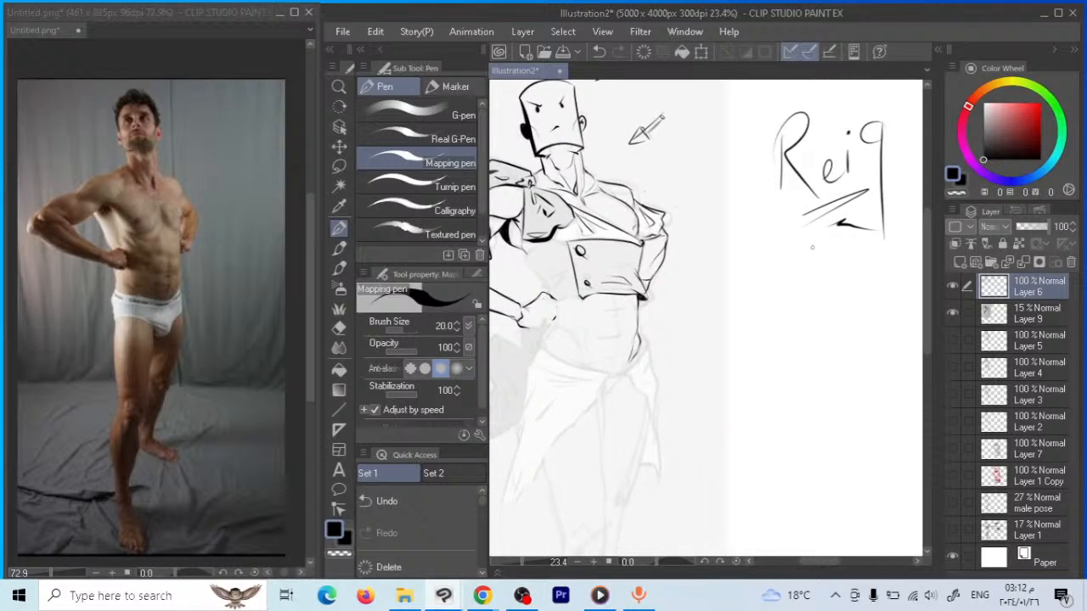
key(ctrl+z)
Ink the vest's remaining front panel on the bent-arm side with its folds, and thicken the front opening line
drag(781, 267, 805, 252)
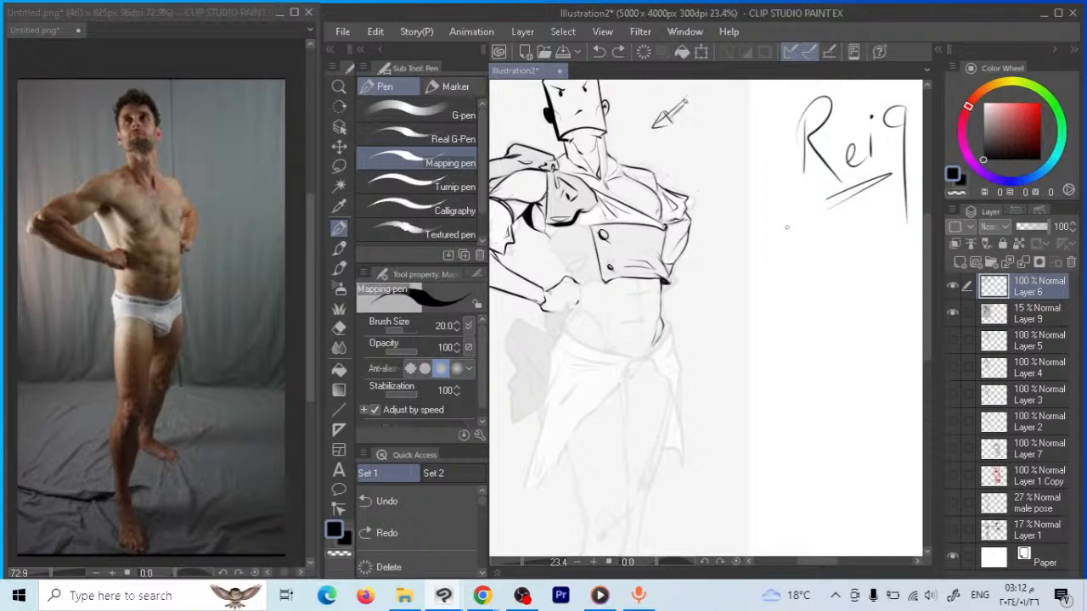
drag(745, 278, 798, 267)
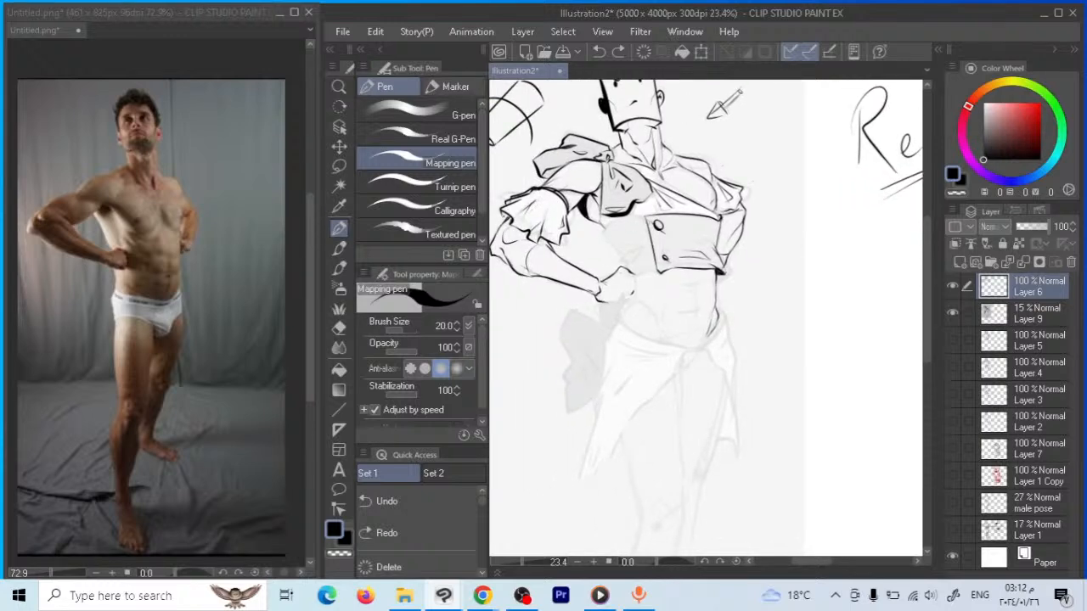
click(643, 219)
drag(649, 218, 602, 231)
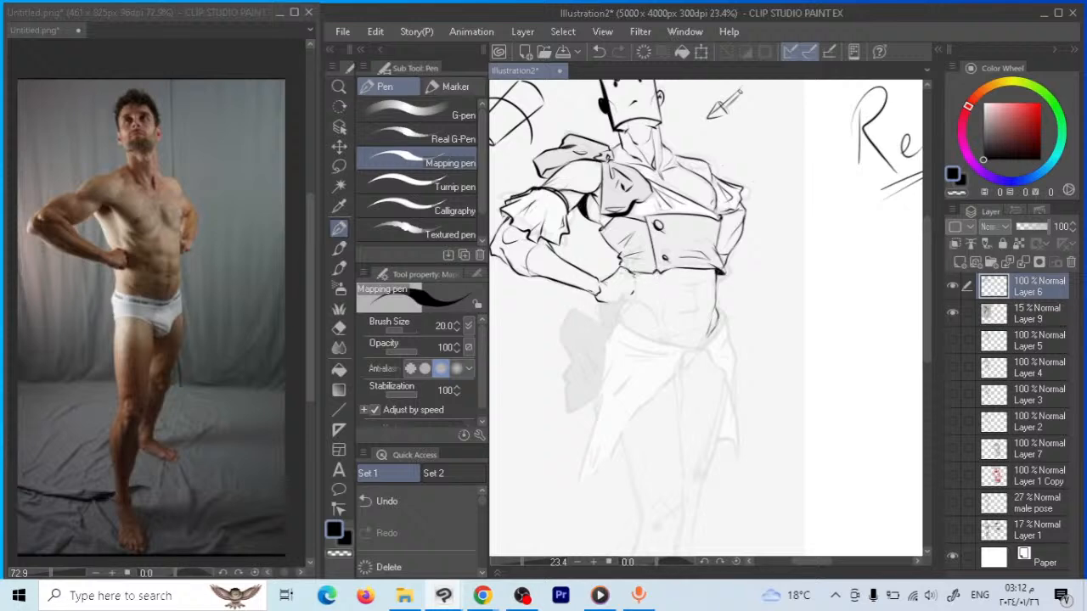
drag(643, 216, 661, 268)
key(ctrl+z)
drag(644, 216, 656, 265)
Ink the abdominal muscle lines below the vest hem and the finger details of the fist on the hip
scroll(709, 297, down, 1)
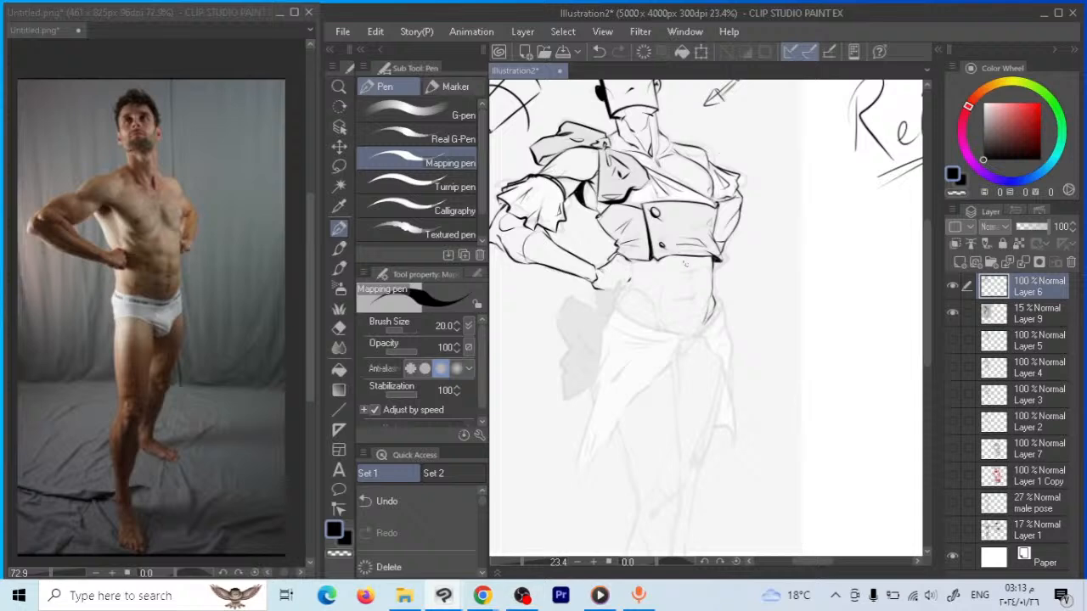
mouse_move(685, 264)
mouse_down()
mouse_move(695, 277)
mouse_move(666, 276)
mouse_move(689, 295)
mouse_move(703, 289)
mouse_move(665, 291)
mouse_move(659, 266)
mouse_up()
mouse_move(659, 286)
mouse_down()
mouse_move(662, 302)
mouse_move(690, 308)
mouse_up()
mouse_move(703, 263)
mouse_down()
mouse_move(709, 273)
mouse_move(656, 278)
mouse_up()
key(ctrl+z)
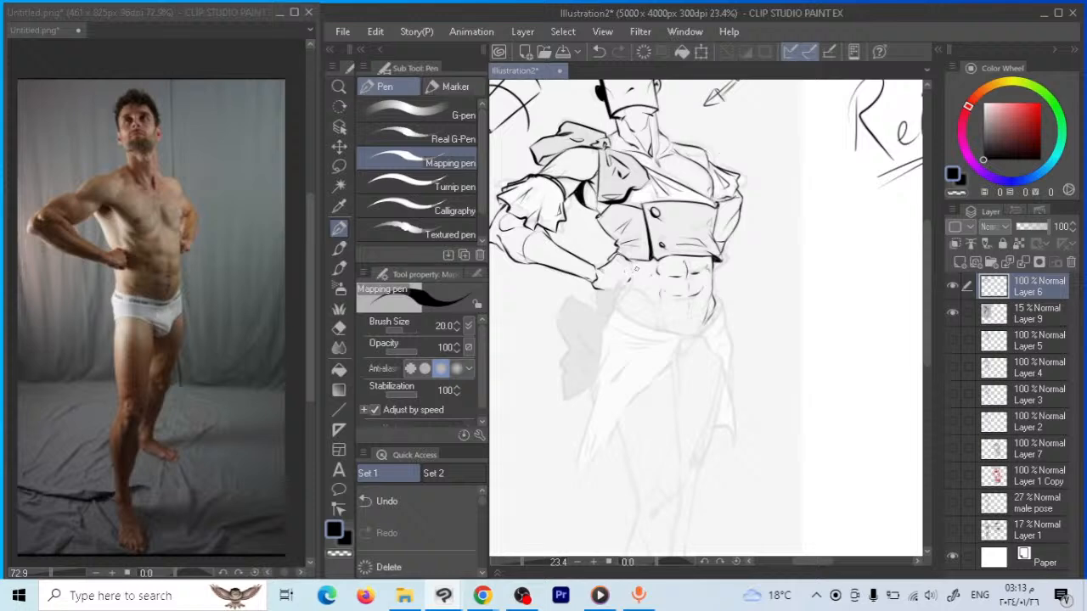
mouse_move(633, 270)
mouse_down()
mouse_move(635, 280)
mouse_move(614, 289)
mouse_move(623, 270)
mouse_up()
drag(706, 106, 733, 114)
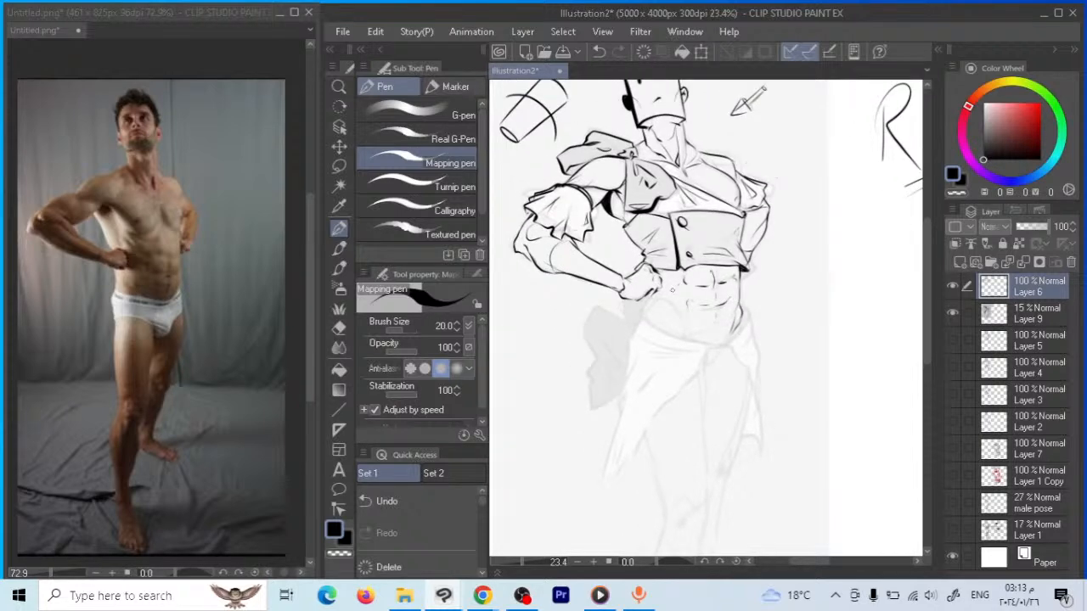
Ink the hip and lower-abdomen contours, add lower ab lines, and close the curved waistline across the hips
mouse_move(648, 293)
mouse_down()
mouse_move(662, 324)
mouse_move(658, 293)
mouse_move(685, 344)
mouse_up()
drag(717, 318, 718, 326)
click(342, 331)
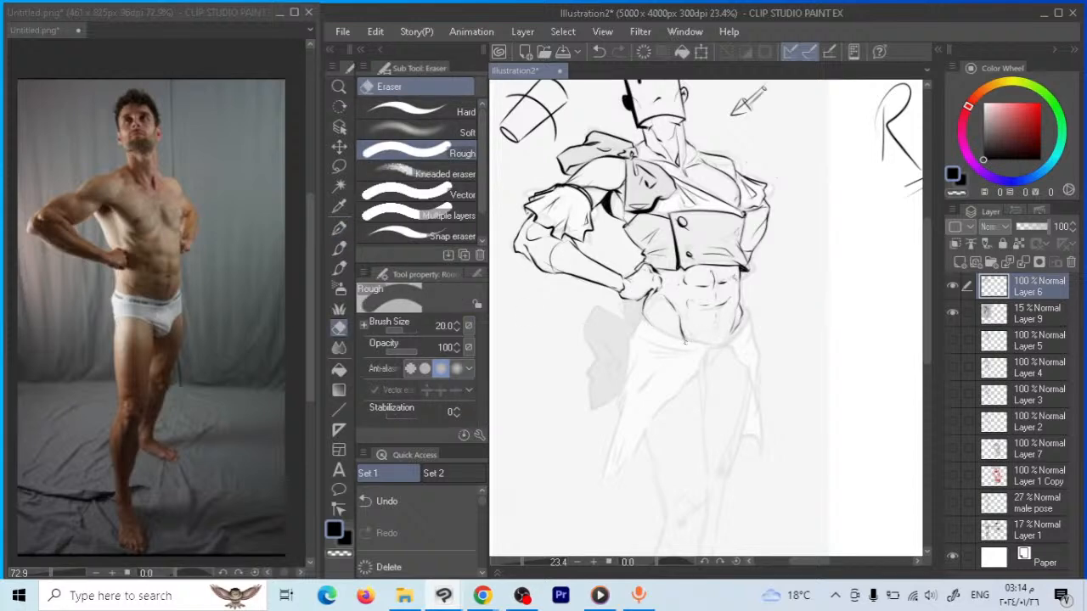
click(339, 228)
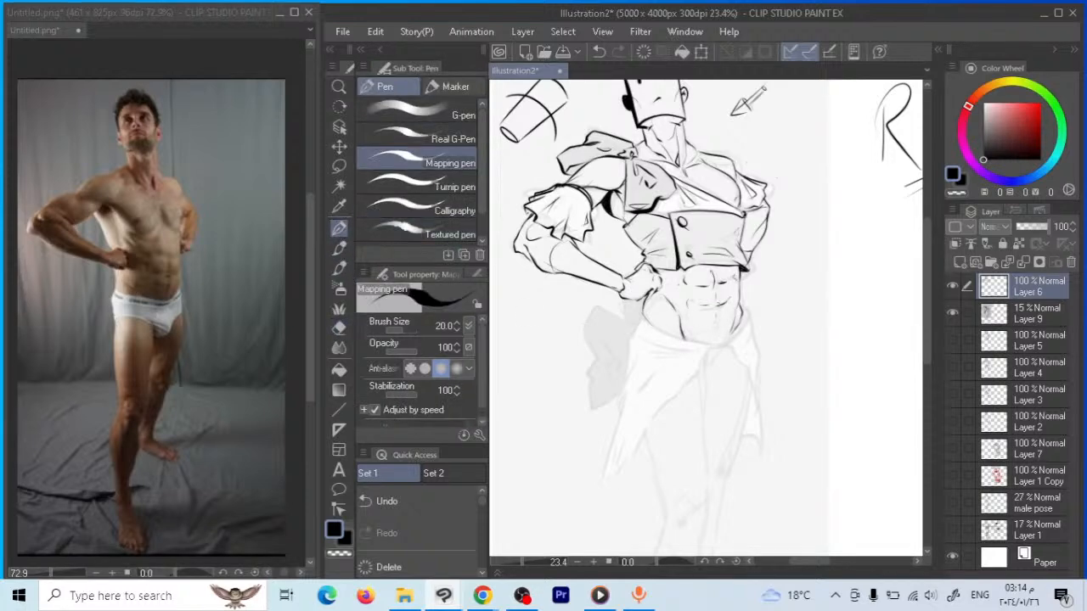
mouse_move(701, 309)
mouse_down()
mouse_move(692, 295)
mouse_move(647, 310)
mouse_move(715, 329)
mouse_move(723, 321)
mouse_up()
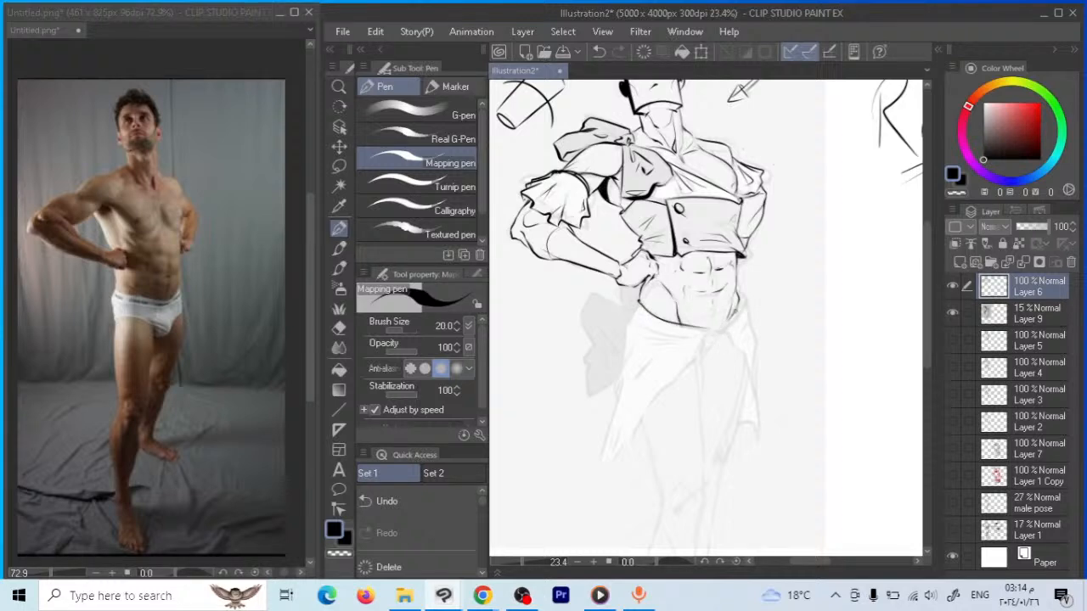
mouse_move(740, 299)
mouse_down()
mouse_move(718, 328)
mouse_move(696, 326)
mouse_up()
scroll(694, 100, up, 3)
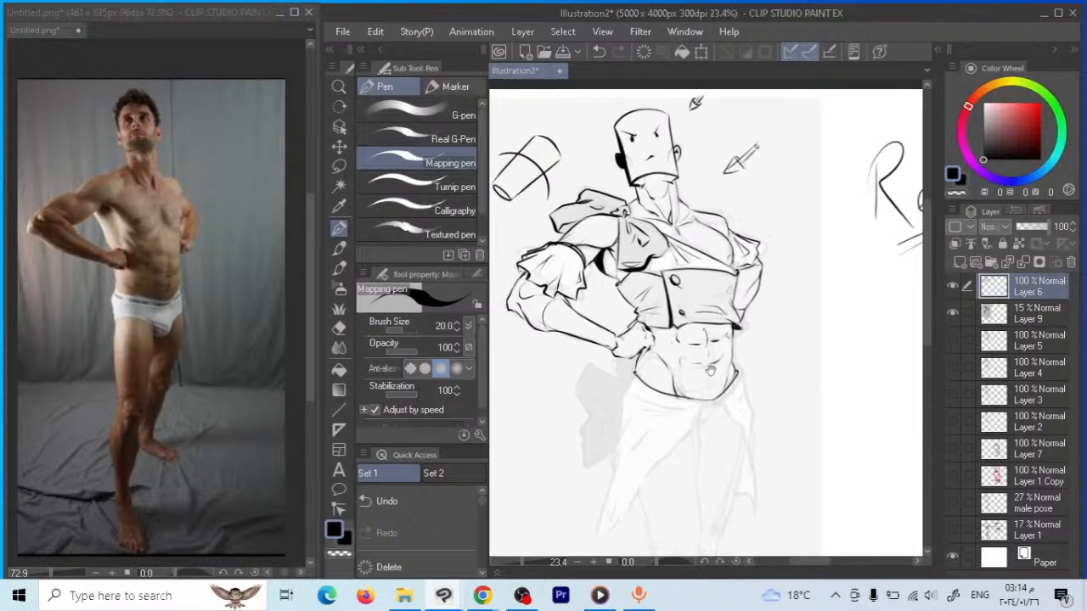
click(339, 87)
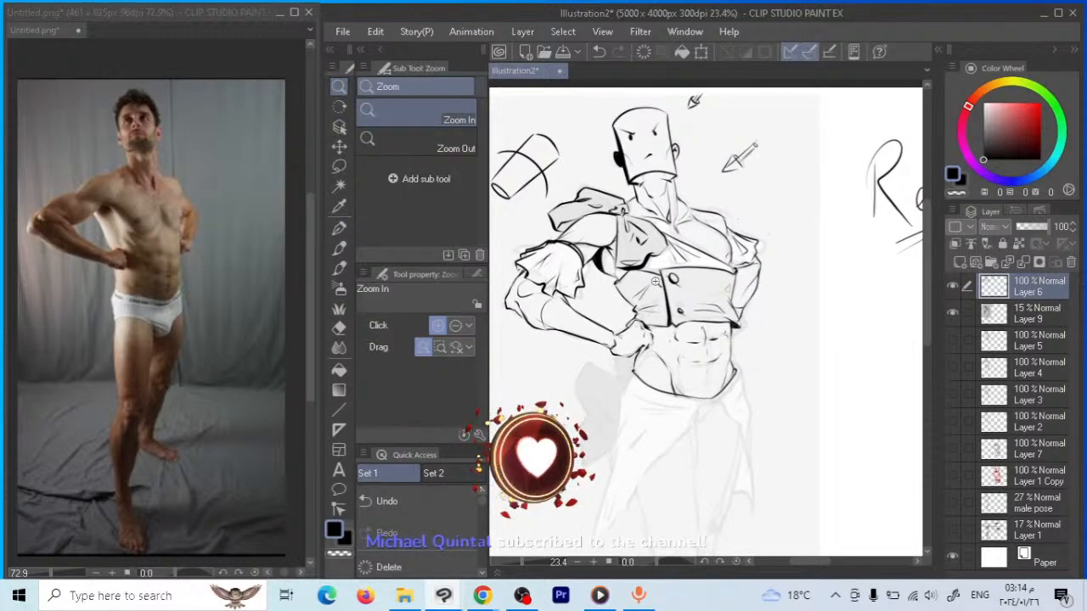
drag(652, 278, 642, 309)
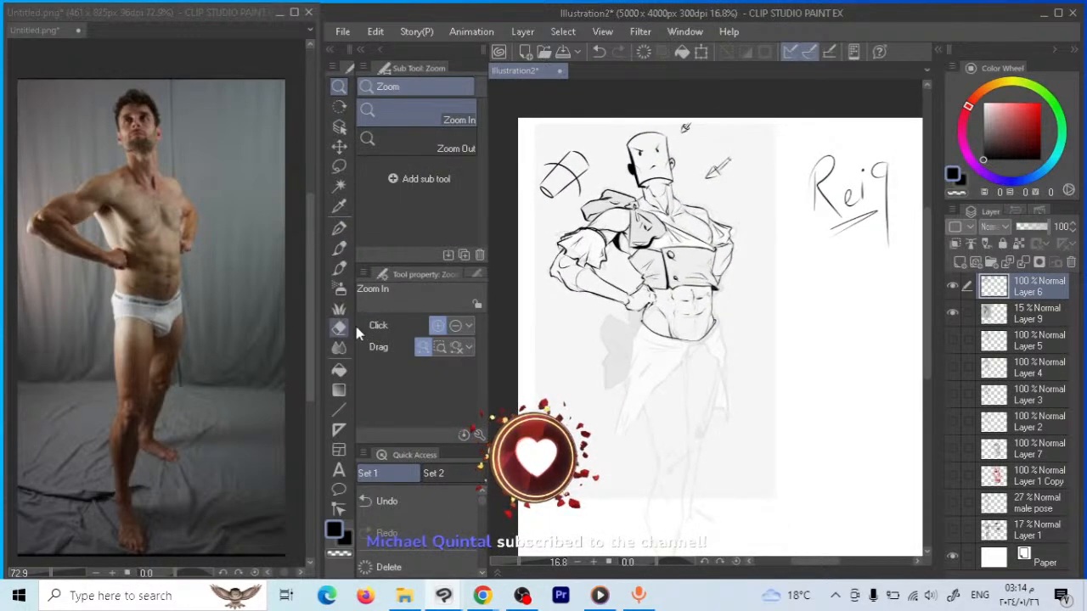
key(e)
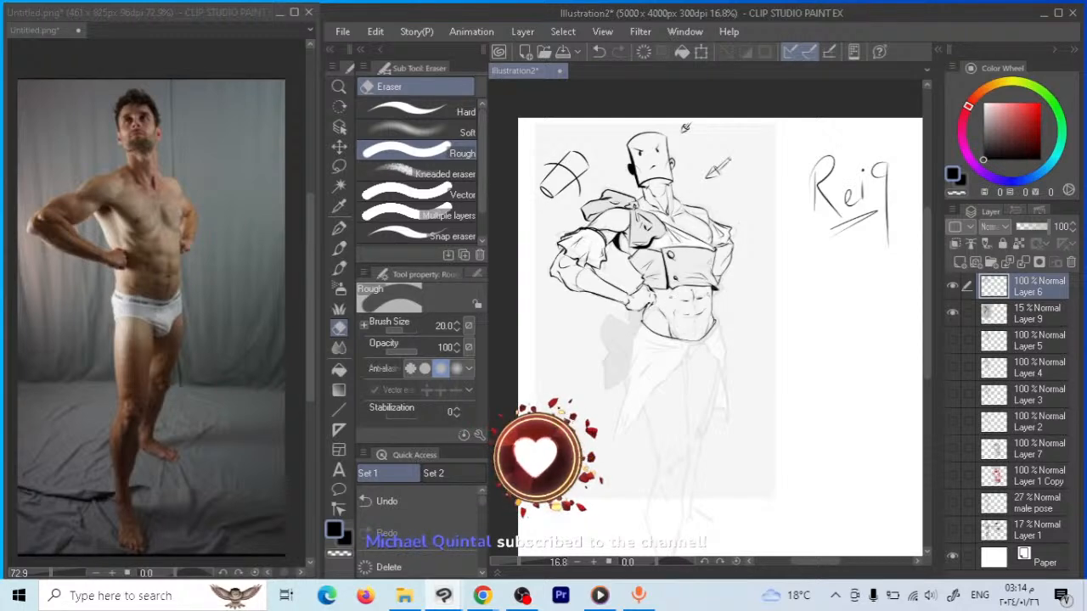
key(p)
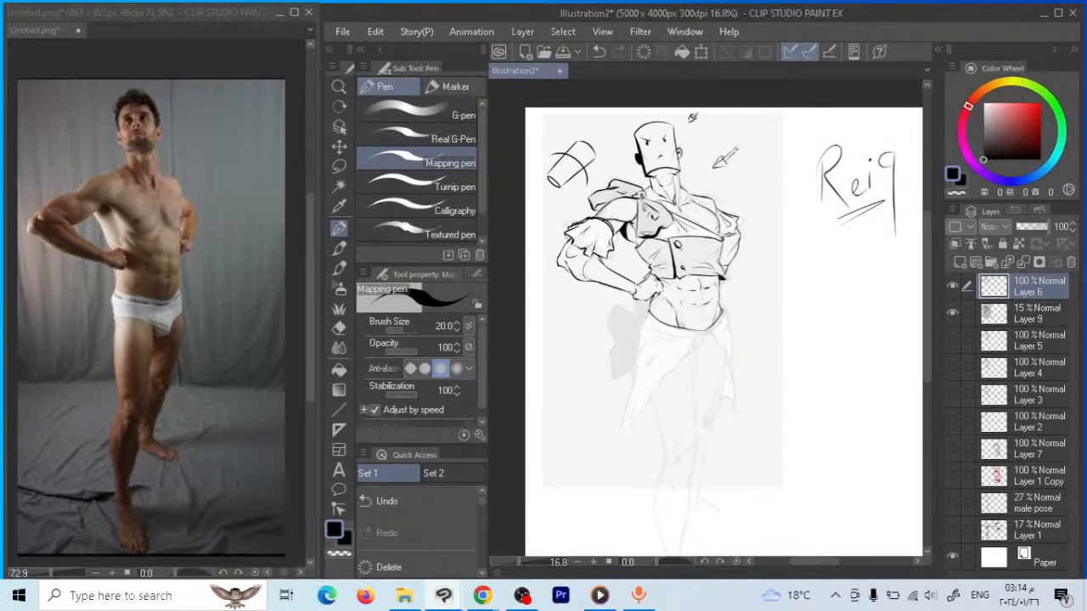
click(522, 597)
key(alt+Tab)
Ink the cloth wrapped around the hips on the fist side, with its outer edge, hanging tip and inner folds
click(339, 86)
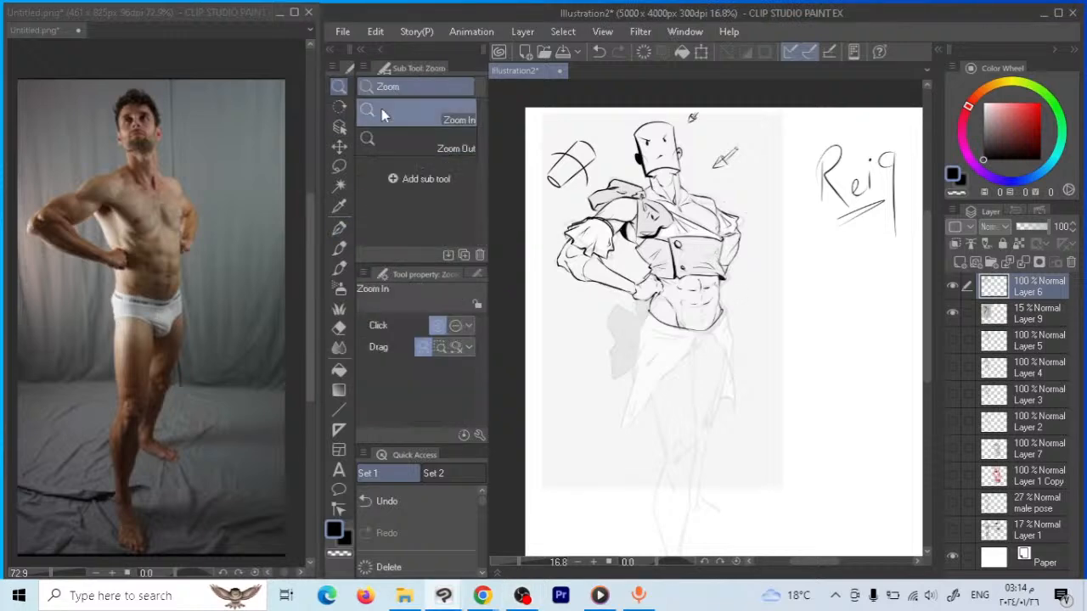
click(705, 254)
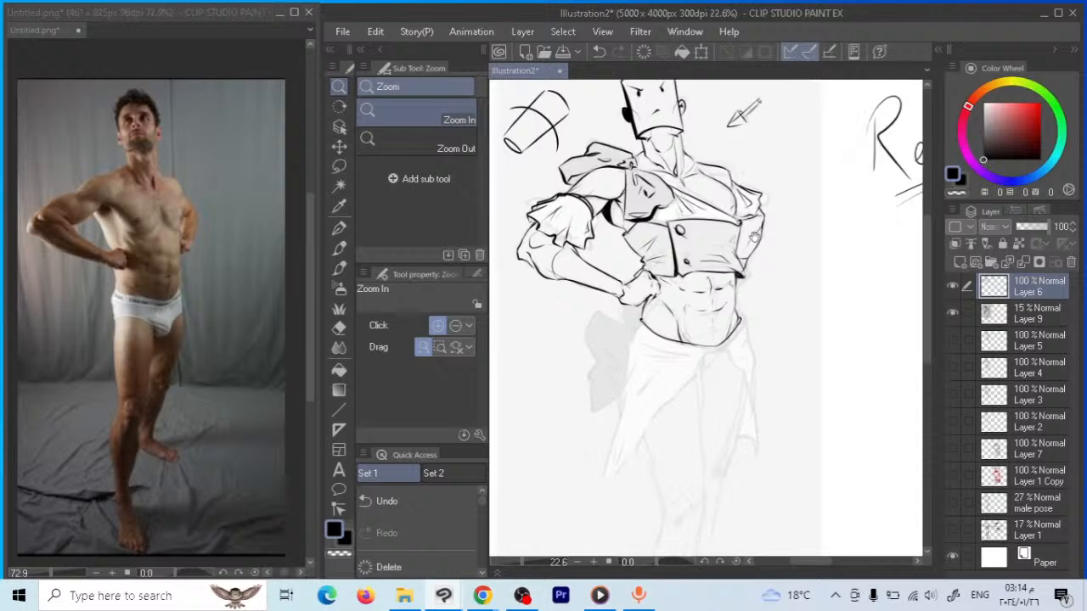
key(p)
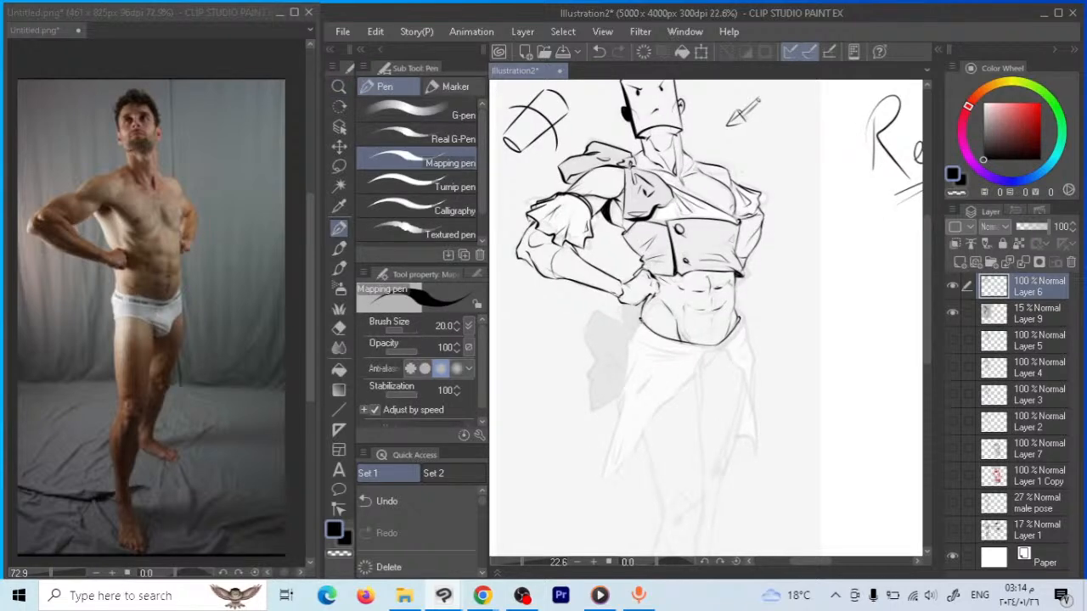
mouse_move(638, 318)
mouse_down()
mouse_move(644, 343)
mouse_move(635, 338)
mouse_move(629, 355)
mouse_up()
mouse_move(695, 371)
mouse_down()
mouse_move(590, 491)
mouse_move(603, 471)
mouse_move(650, 451)
mouse_up()
drag(629, 347, 588, 484)
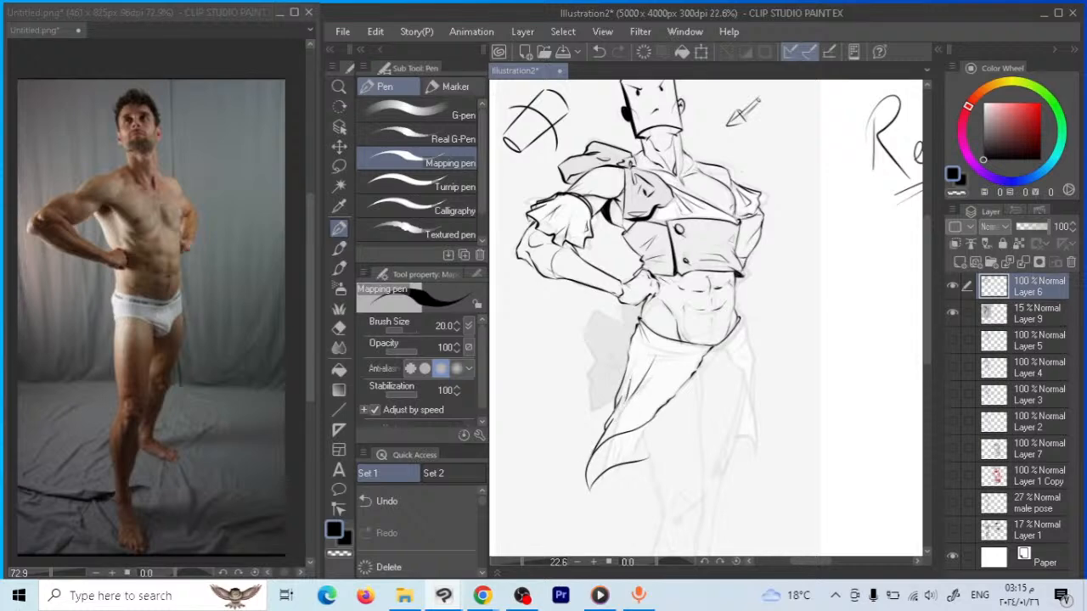
drag(692, 355, 677, 378)
Erase the hanging lower tip of the hip cloth using the Rough eraser at size 40
drag(659, 435, 613, 342)
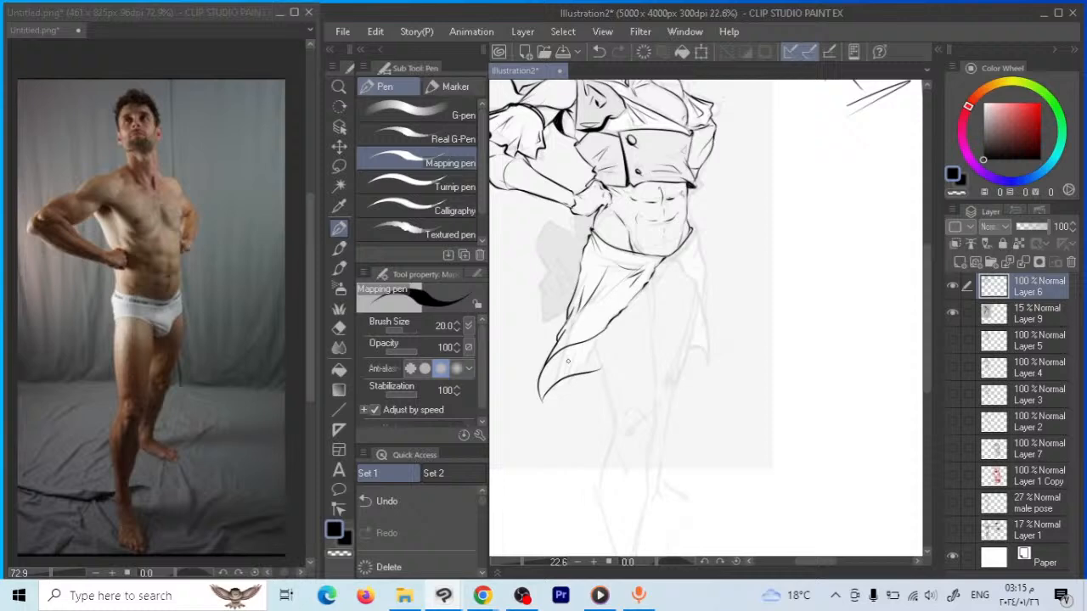
mouse_move(568, 361)
mouse_down()
mouse_move(627, 352)
mouse_move(643, 364)
mouse_move(606, 378)
mouse_move(613, 343)
mouse_move(595, 363)
mouse_up()
click(339, 327)
key(bracketright)
key(bracketright)
key(bracketright)
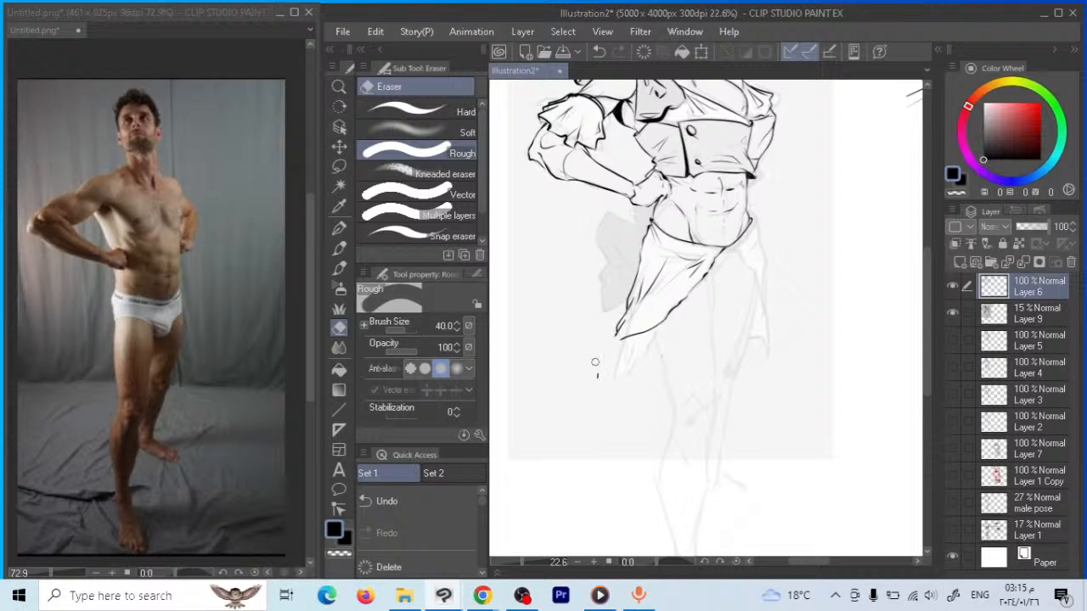
Redraw the hip cloth's lower end as a shorter flap curling outward, and clean up its corner with the eraser
click(339, 228)
mouse_move(625, 339)
mouse_down()
mouse_move(592, 321)
mouse_move(617, 342)
mouse_move(658, 342)
mouse_move(604, 333)
mouse_move(622, 324)
mouse_up()
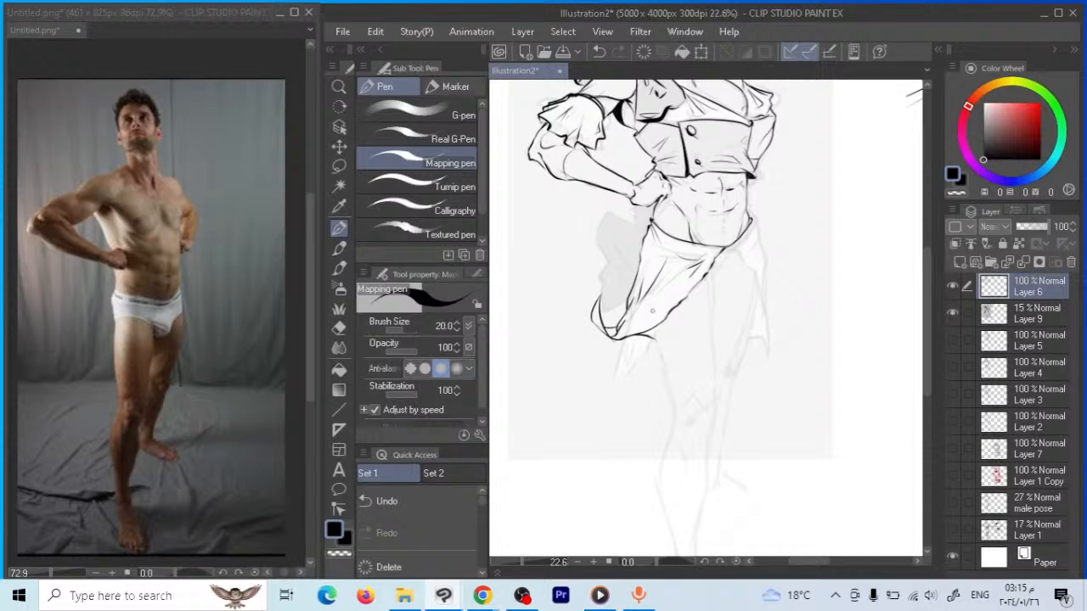
key(e)
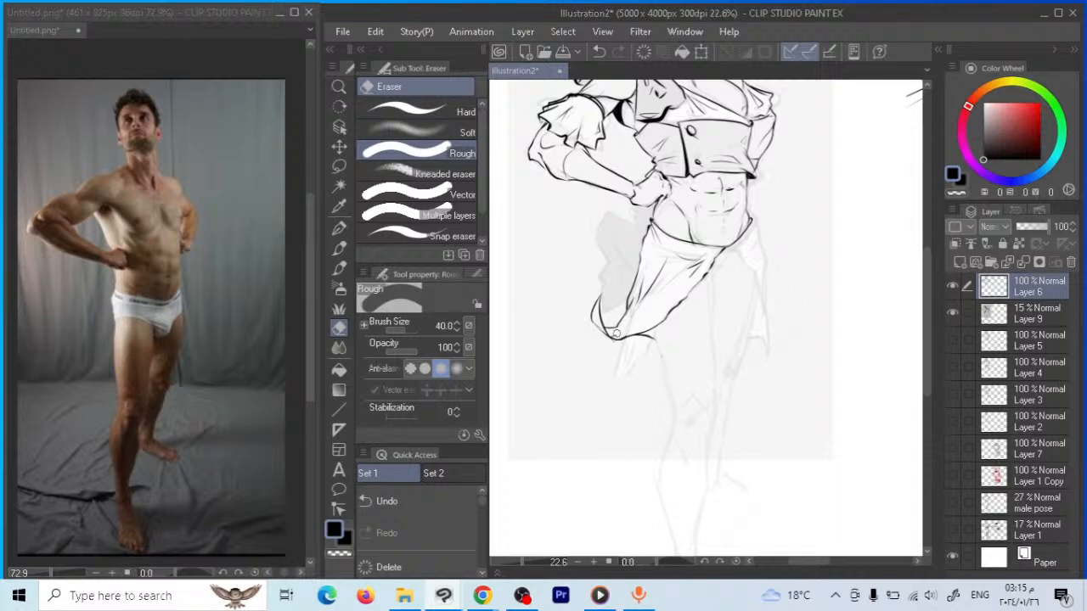
key(p)
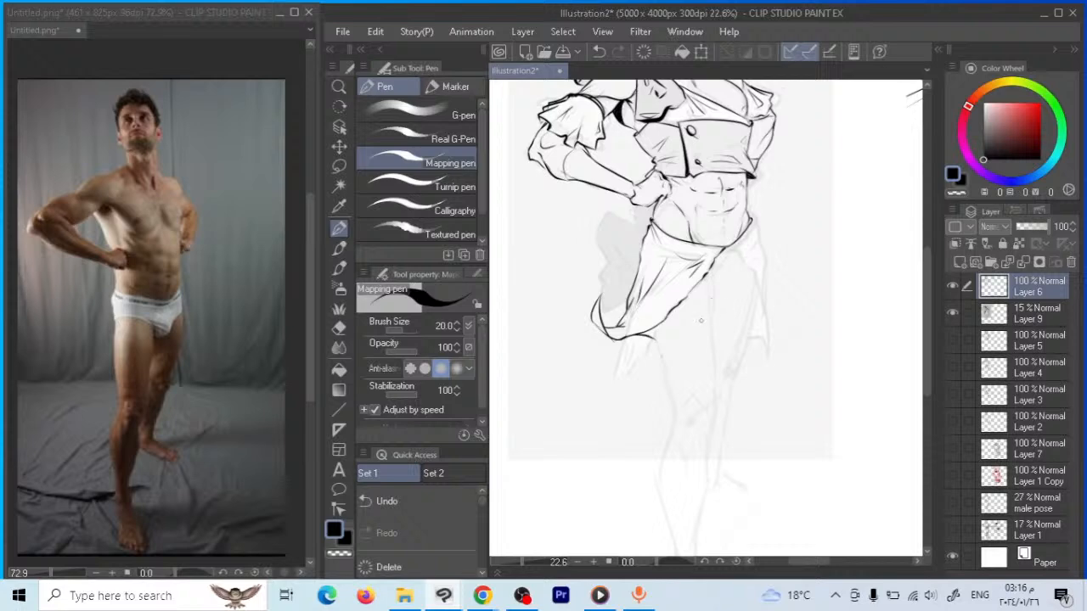
Refine the inked lines around the abdominal muscles and the free end of the waistline with the Mapping pen
drag(715, 309, 681, 322)
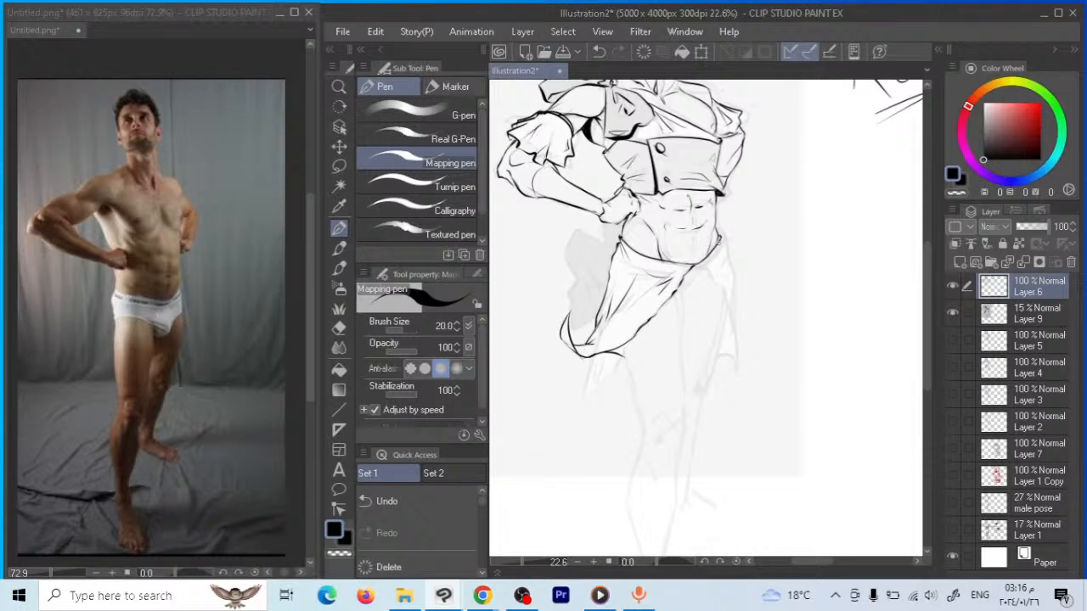
drag(717, 247, 725, 231)
click(339, 328)
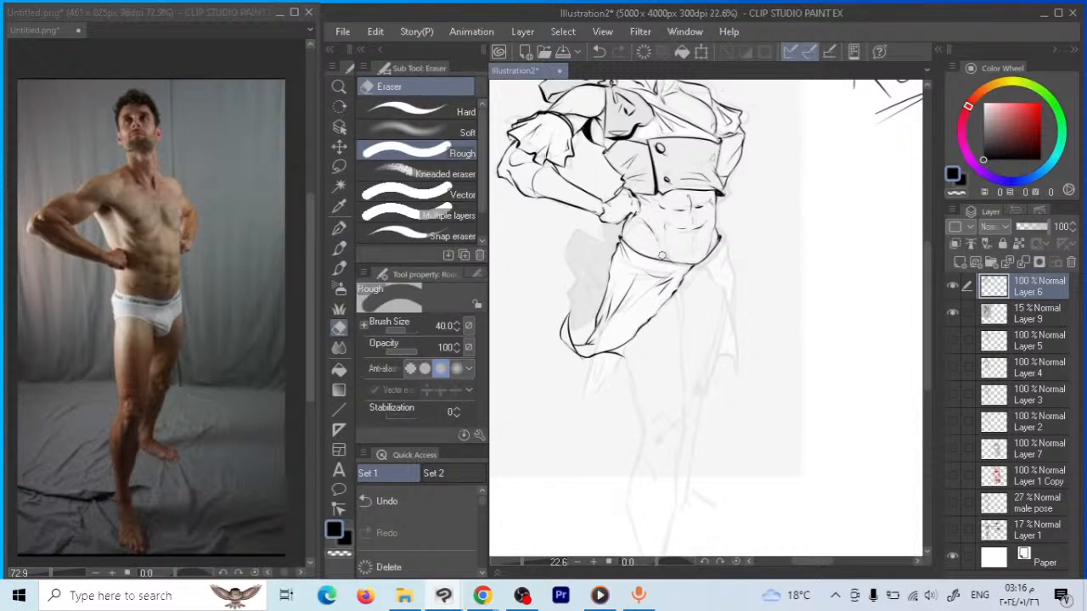
click(340, 229)
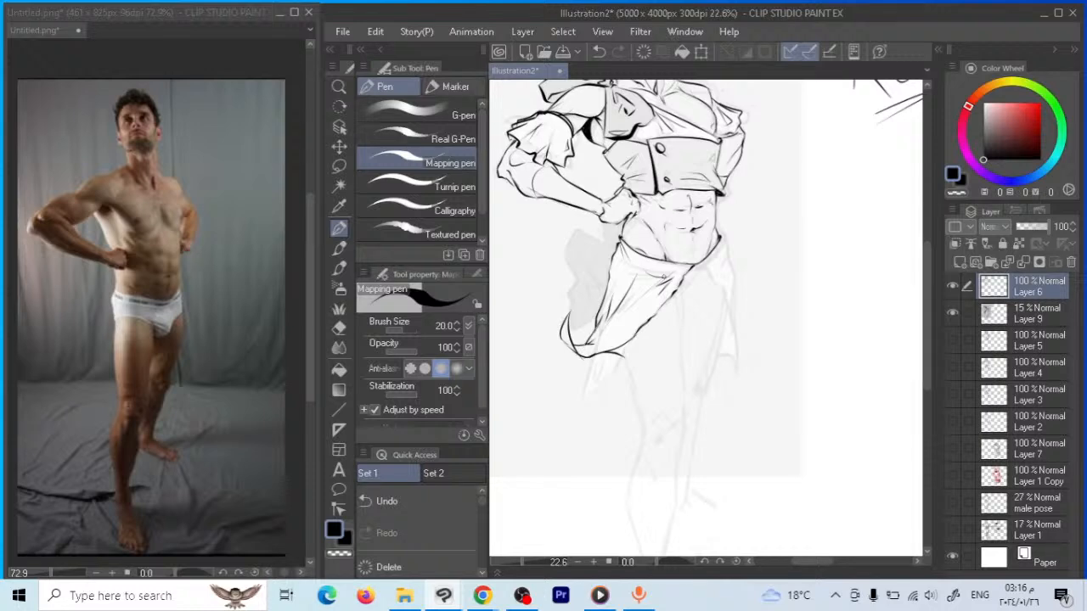
drag(544, 191, 600, 210)
scroll(727, 262, right, 3)
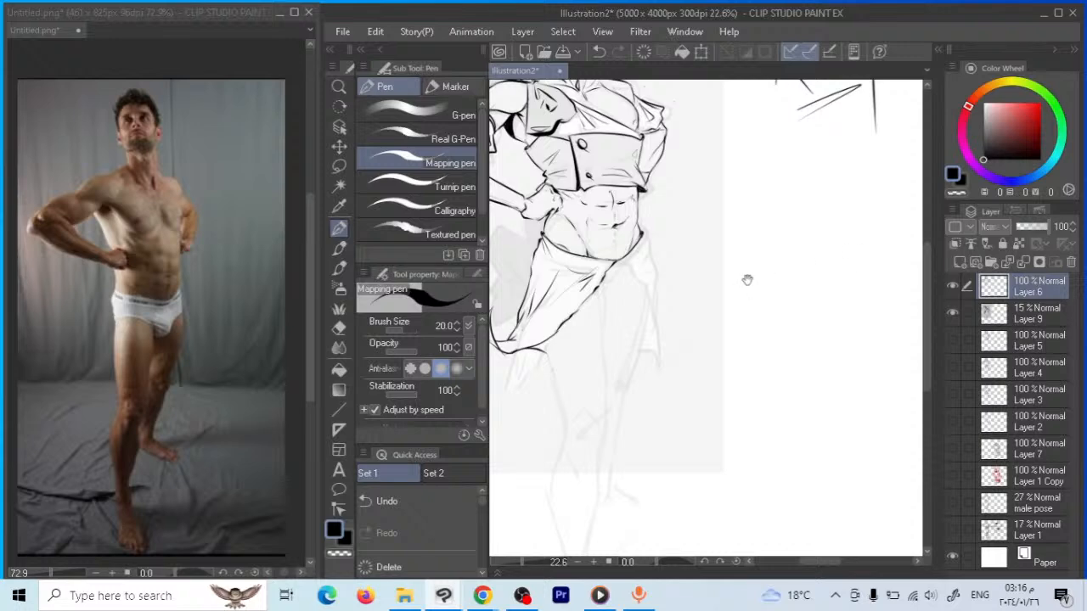
drag(748, 281, 831, 220)
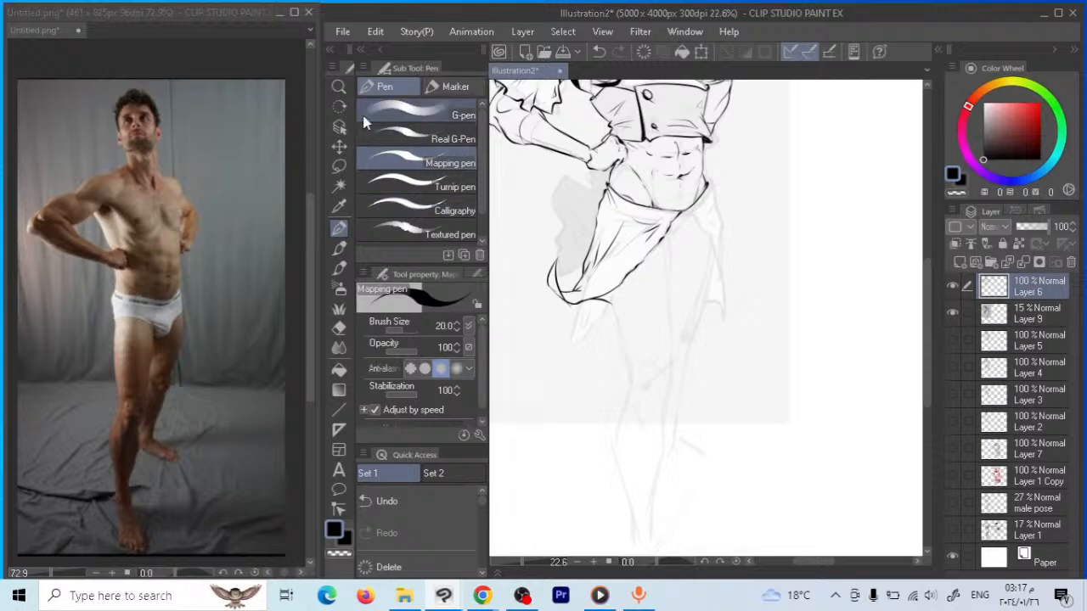
Ink the round waist knot and the cloth hanging from the far hip to a pointed tip, undoing the rejected strokes
click(339, 87)
scroll(677, 281, down, 2)
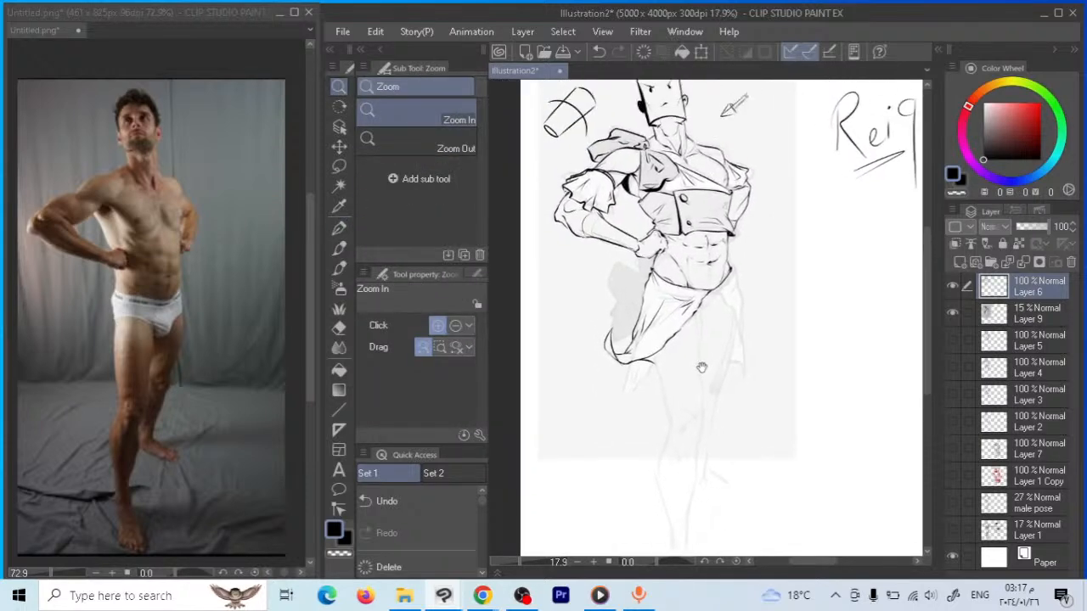
click(339, 228)
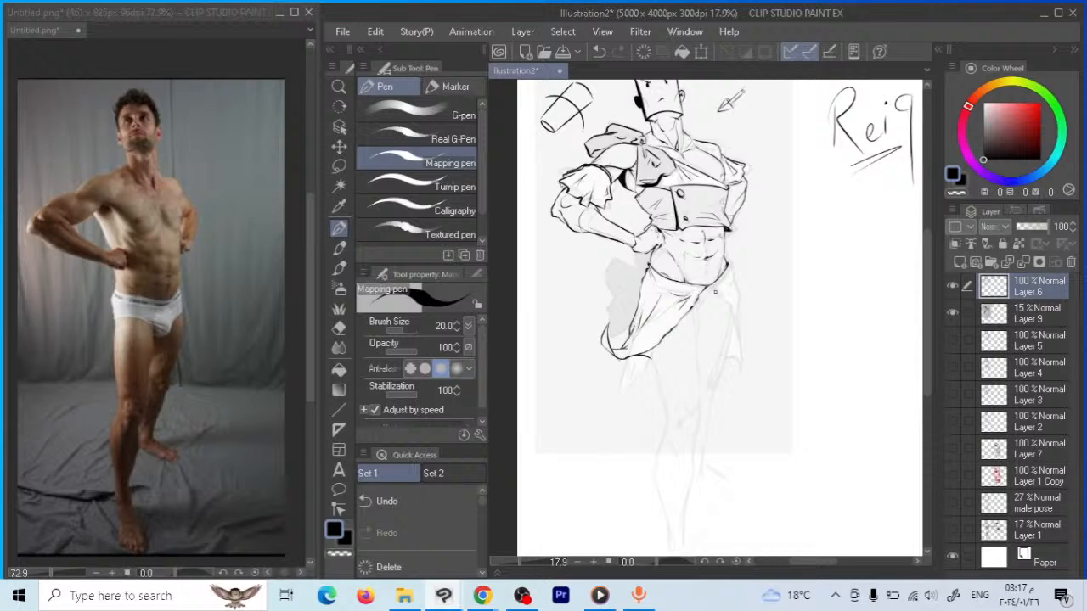
drag(723, 273, 718, 281)
mouse_move(729, 267)
mouse_down()
mouse_move(748, 404)
mouse_move(718, 382)
mouse_up()
drag(707, 286, 742, 347)
mouse_move(714, 295)
mouse_down()
mouse_move(707, 316)
mouse_move(695, 314)
mouse_move(703, 402)
mouse_move(679, 404)
mouse_move(705, 411)
mouse_up()
key(ctrl+z)
key(ctrl+z)
key(ctrl+z)
key(ctrl+z)
key(ctrl+z)
key(ctrl+z)
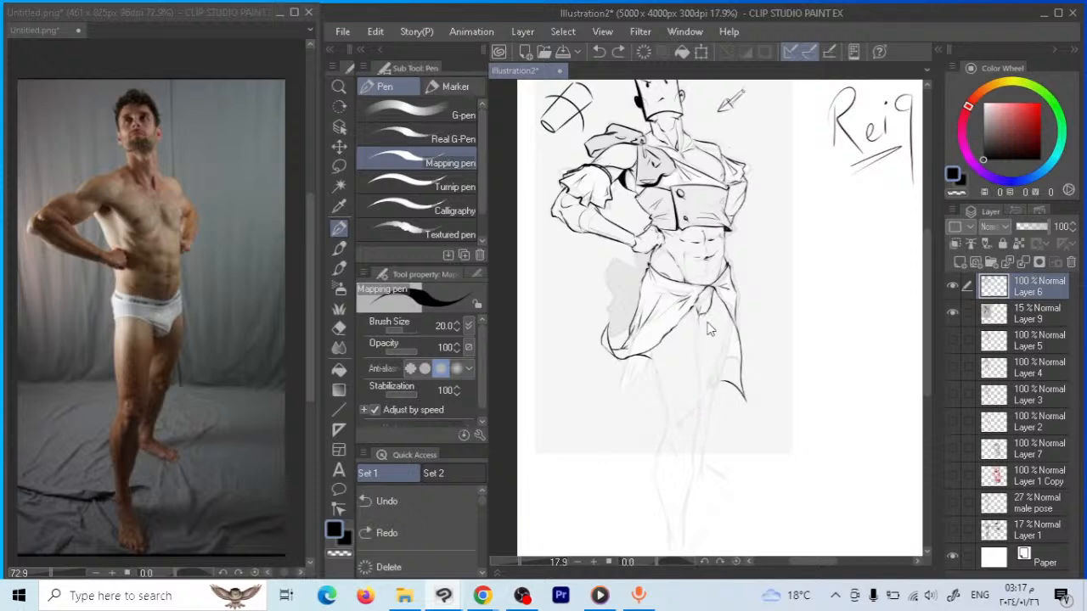
Ink the baggy trouser leg below the hip cloth, from both thigh contours down to the curved gather at the knee
click(705, 383)
drag(706, 379, 699, 416)
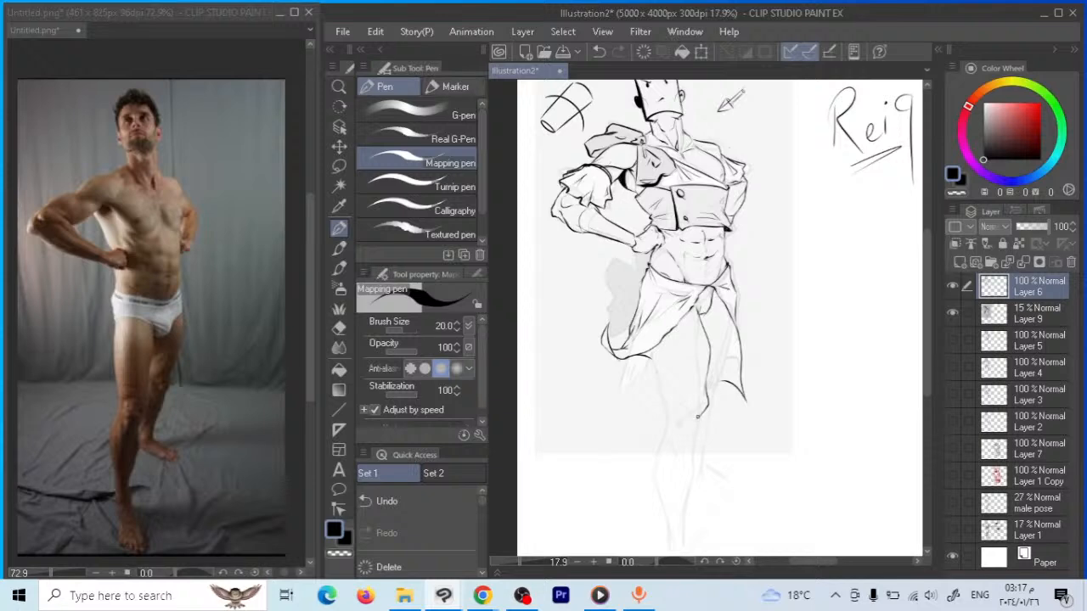
drag(697, 417, 668, 415)
mouse_move(666, 416)
mouse_down()
mouse_move(700, 413)
mouse_move(695, 423)
mouse_move(682, 416)
mouse_up()
mouse_move(647, 347)
mouse_down()
mouse_move(646, 388)
mouse_move(667, 418)
mouse_up()
drag(662, 395, 674, 433)
Add fold lines above the knee of the baggy trouser leg and inside the cloth hanging from the far hip
click(338, 85)
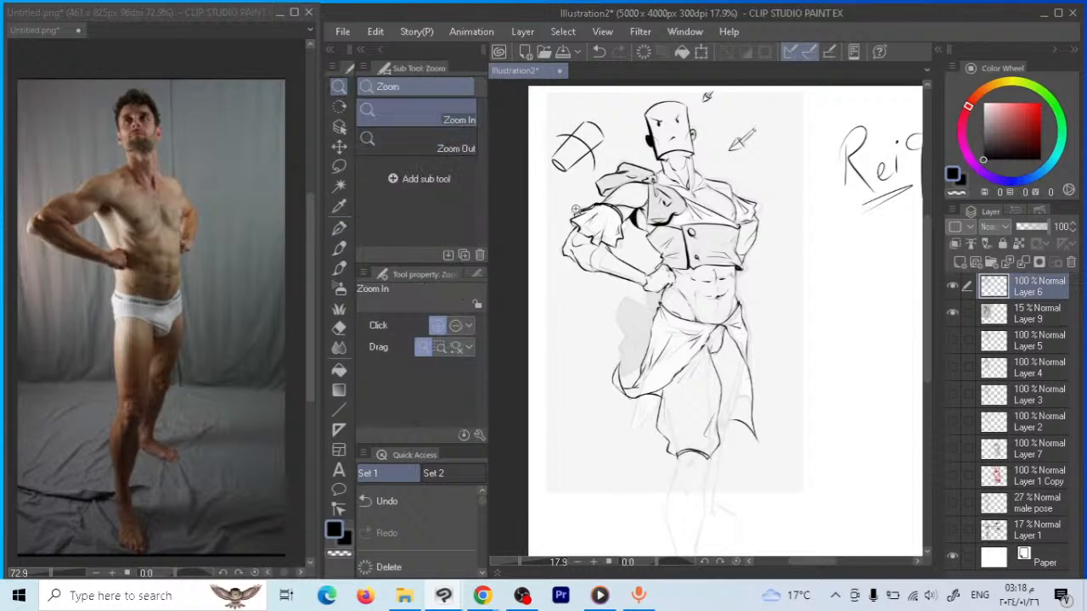
alt+click(688, 307)
alt+click(687, 307)
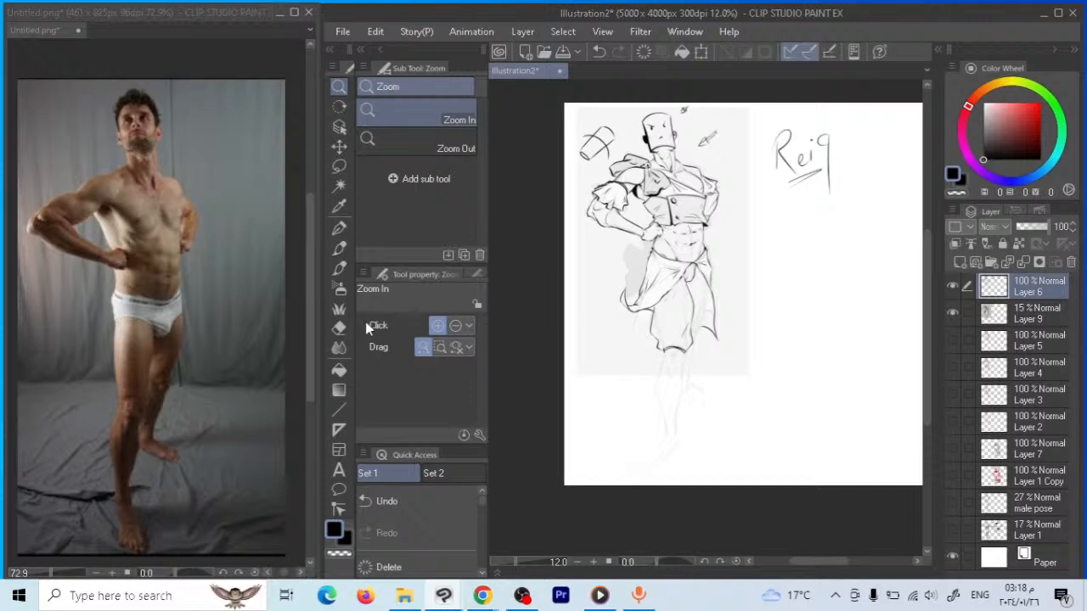
key(e)
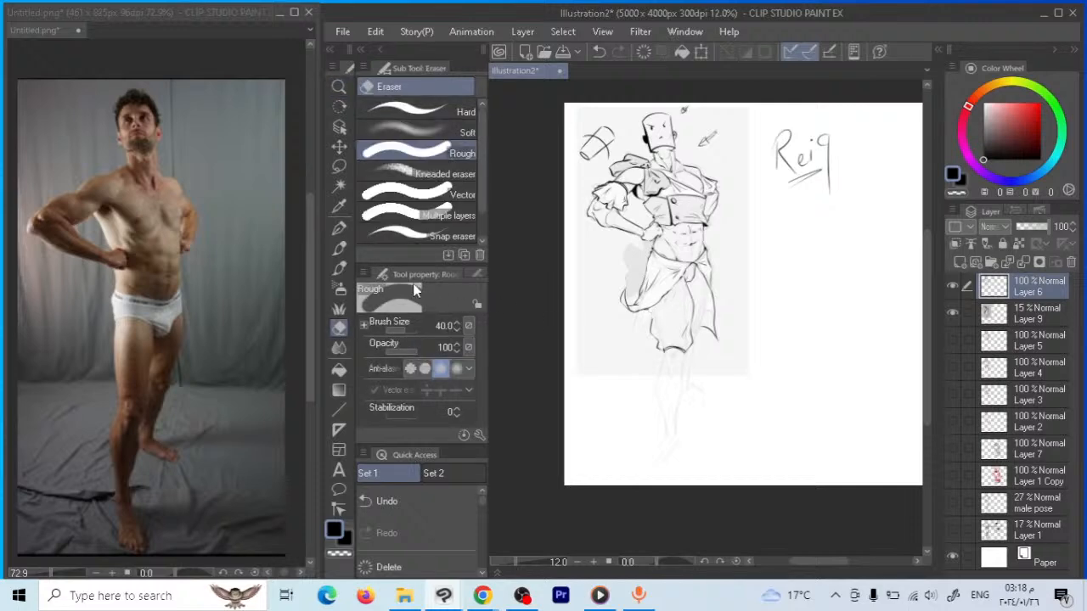
click(339, 227)
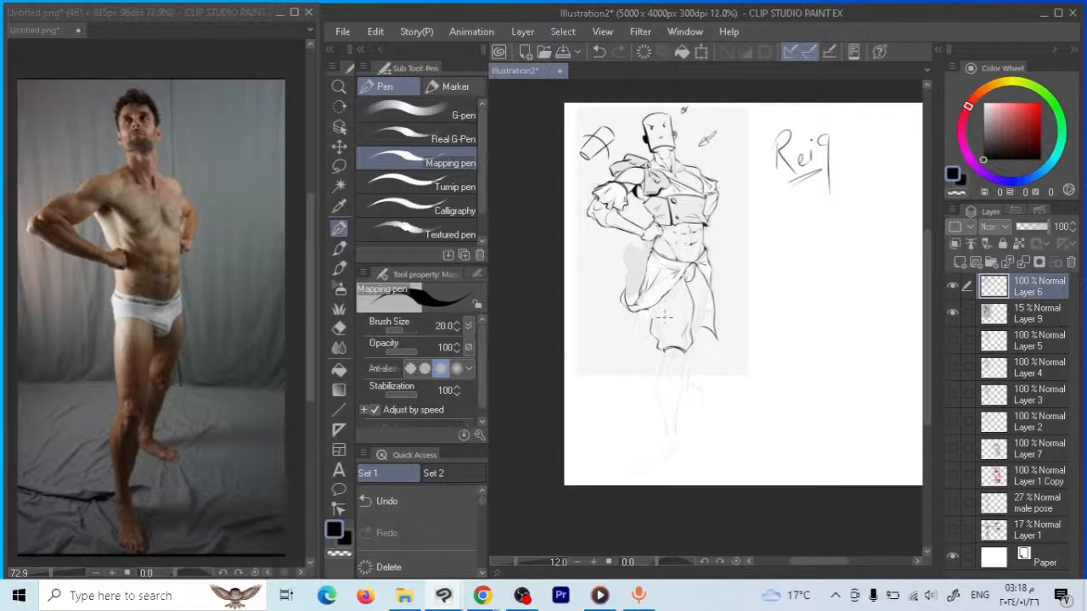
mouse_move(663, 316)
mouse_down()
mouse_move(654, 333)
mouse_move(673, 316)
mouse_move(662, 340)
mouse_move(687, 364)
mouse_move(680, 334)
mouse_move(671, 348)
mouse_move(688, 347)
mouse_up()
drag(711, 287, 710, 316)
drag(691, 240, 698, 248)
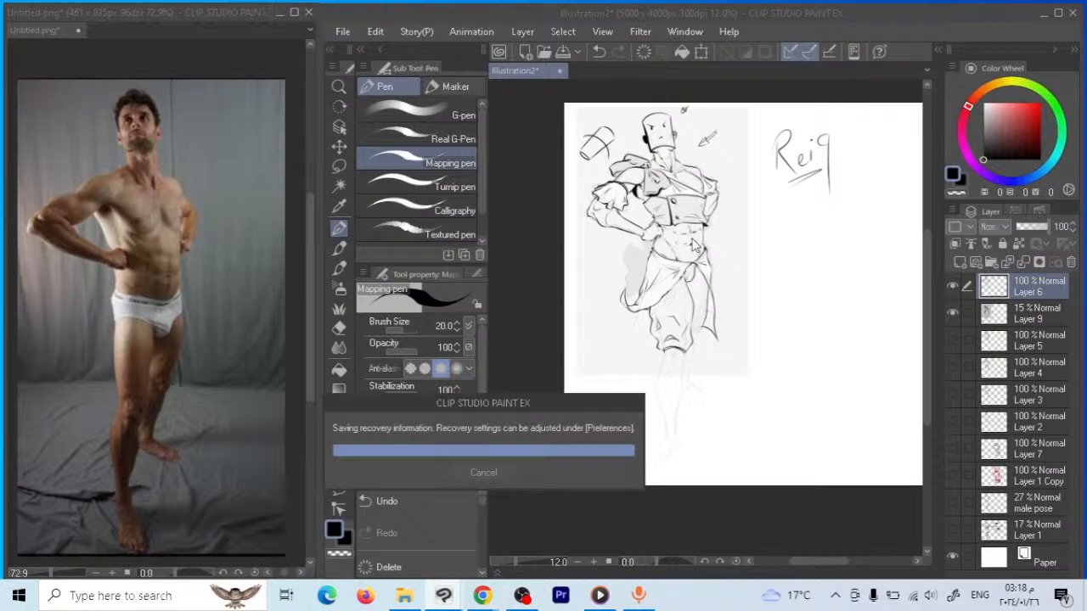
Erase the round waist knot with the Rough eraser and redraw it as gathered, overlapping cloth folds
click(339, 87)
drag(632, 207, 764, 228)
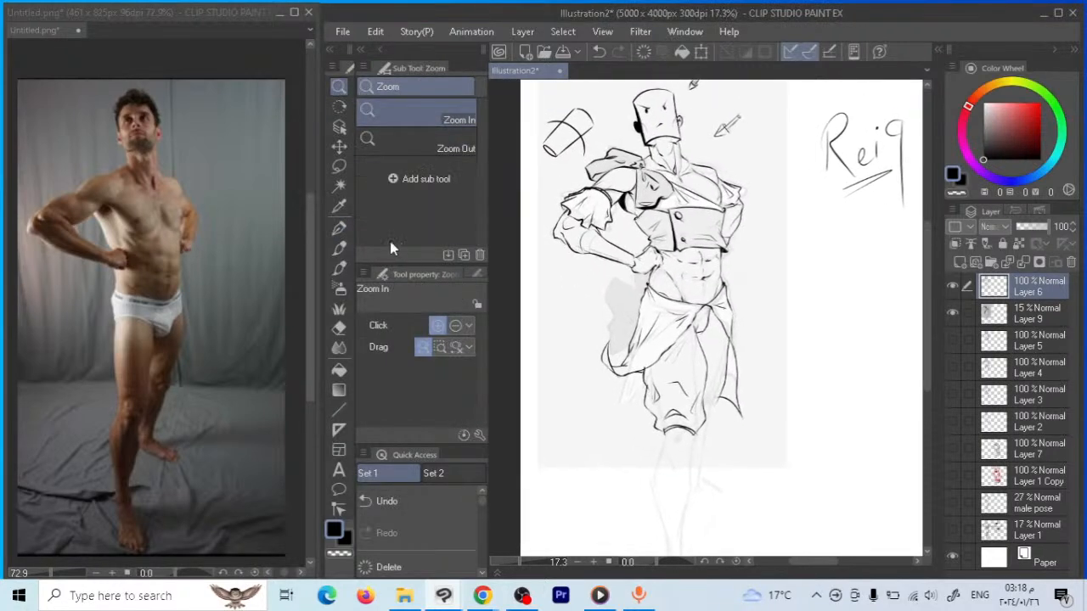
click(339, 228)
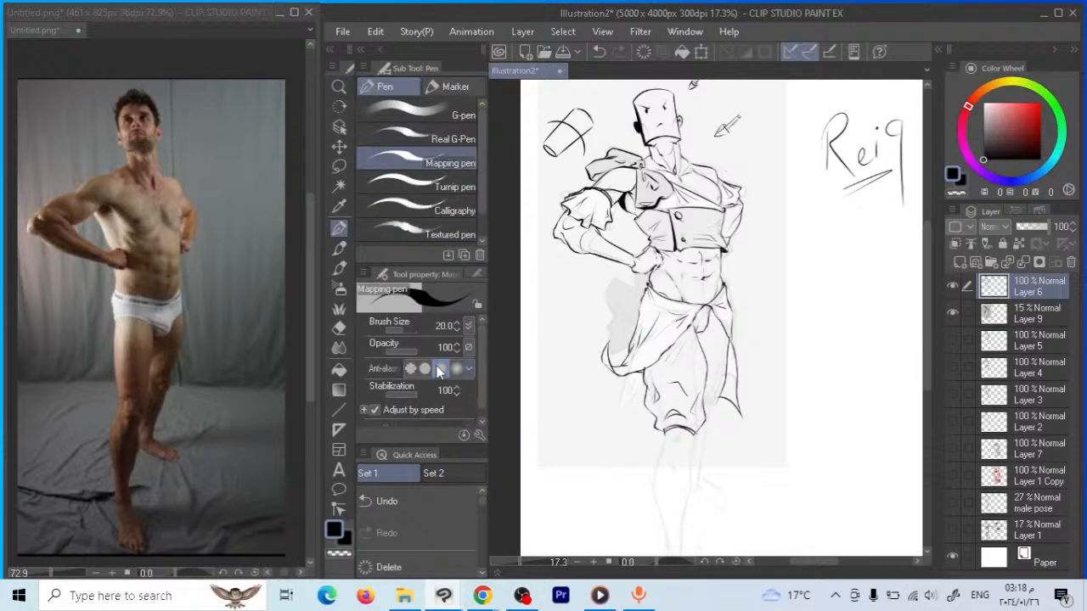
click(339, 328)
drag(698, 330, 709, 311)
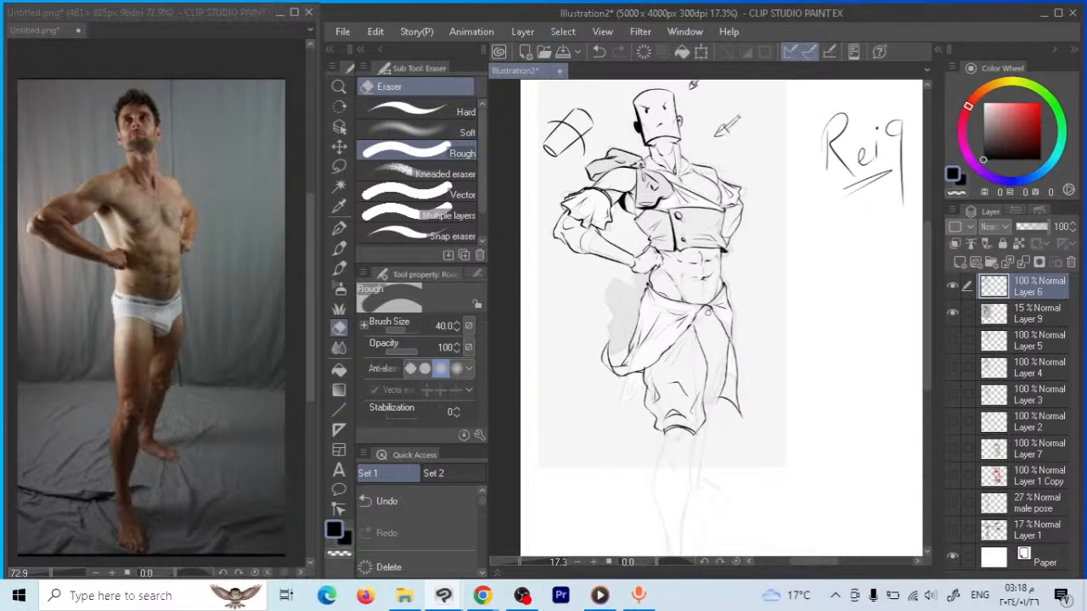
key(p)
mouse_move(700, 328)
mouse_down()
mouse_move(710, 314)
mouse_move(722, 348)
mouse_up()
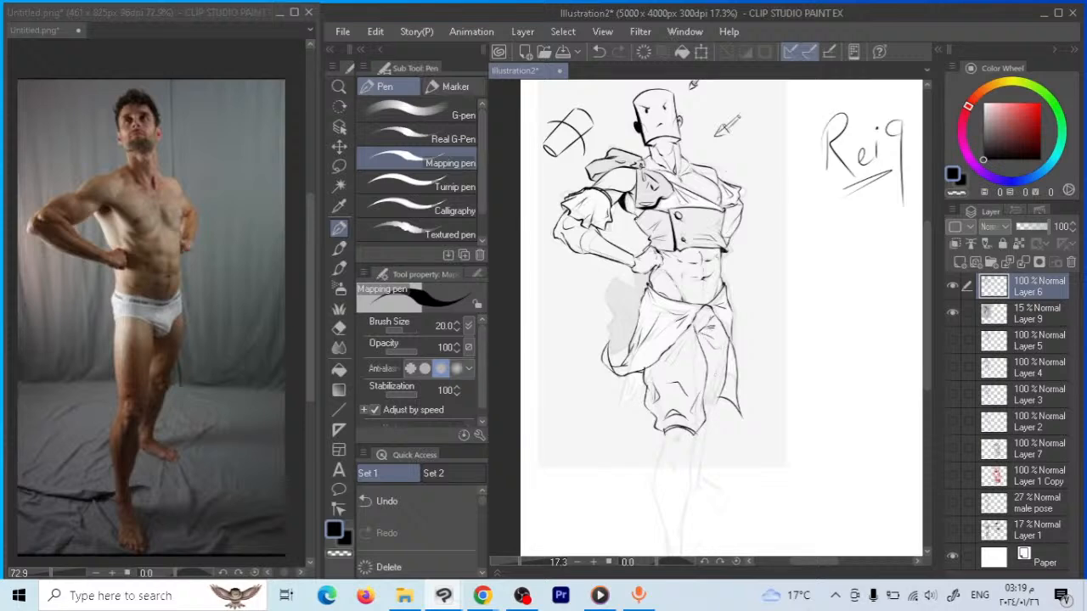
Ink a flared, ruffled cuff below the gathered knee of the front trouser leg
mouse_move(713, 405)
mouse_down()
mouse_move(722, 433)
mouse_move(707, 417)
mouse_up()
key(ctrl+z)
mouse_move(665, 430)
mouse_down()
mouse_move(654, 466)
mouse_move(686, 474)
mouse_move(703, 454)
mouse_move(696, 443)
mouse_move(695, 462)
mouse_move(679, 434)
mouse_up()
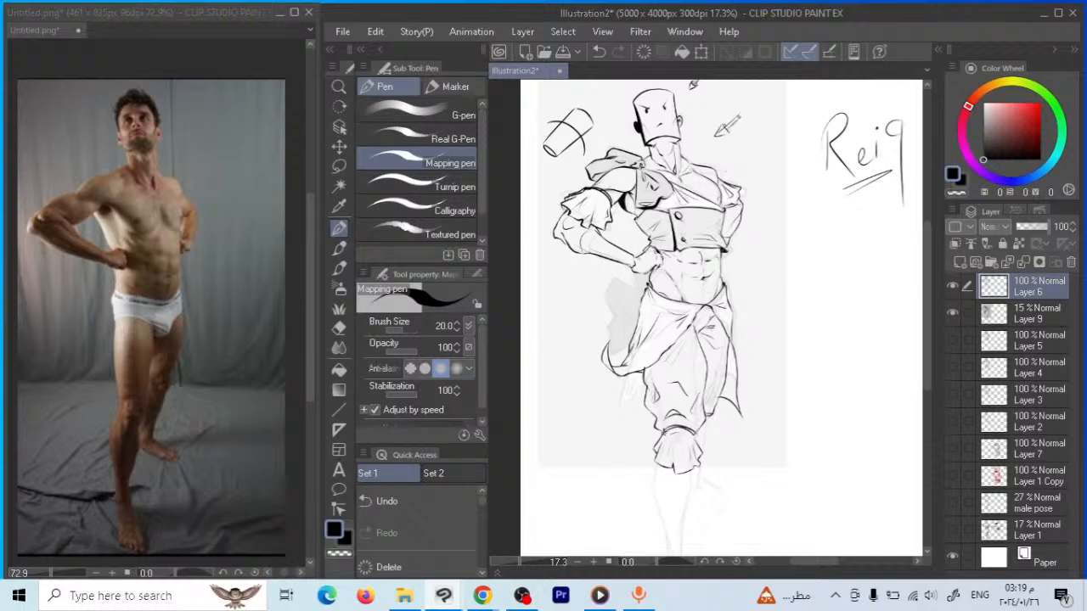
drag(705, 340, 676, 318)
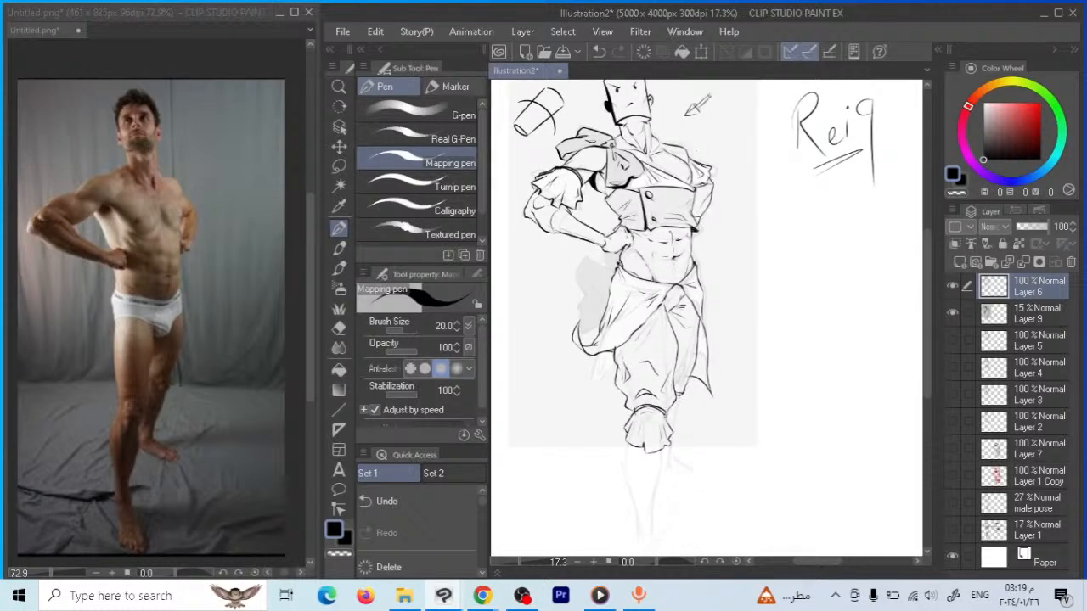
Lasso the ruffled knee cuff and adjust its size slightly with a Scale/Rotate transform
click(339, 166)
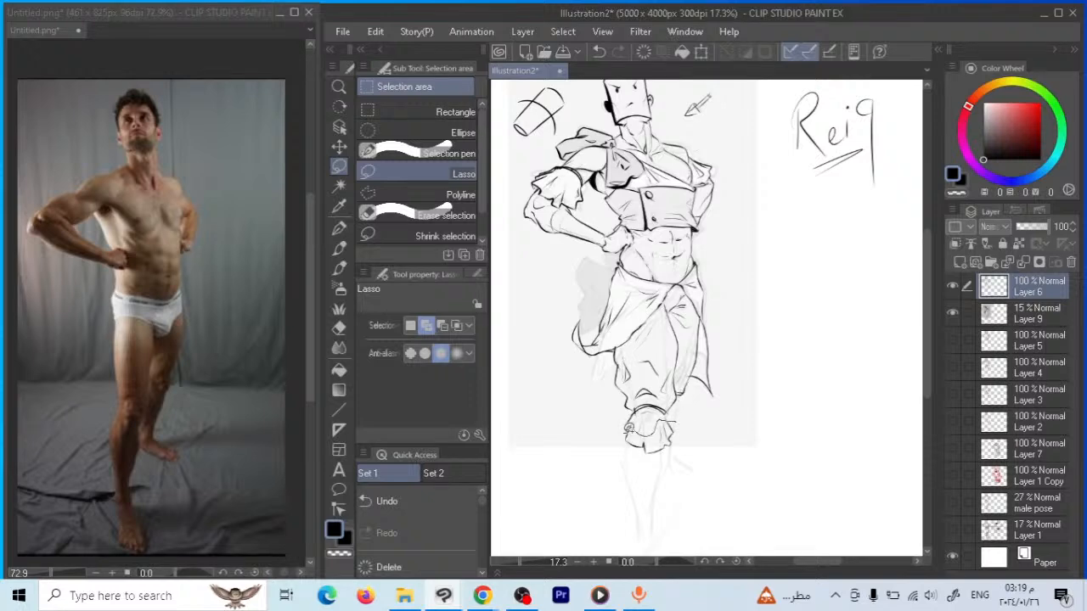
key(ctrl+t)
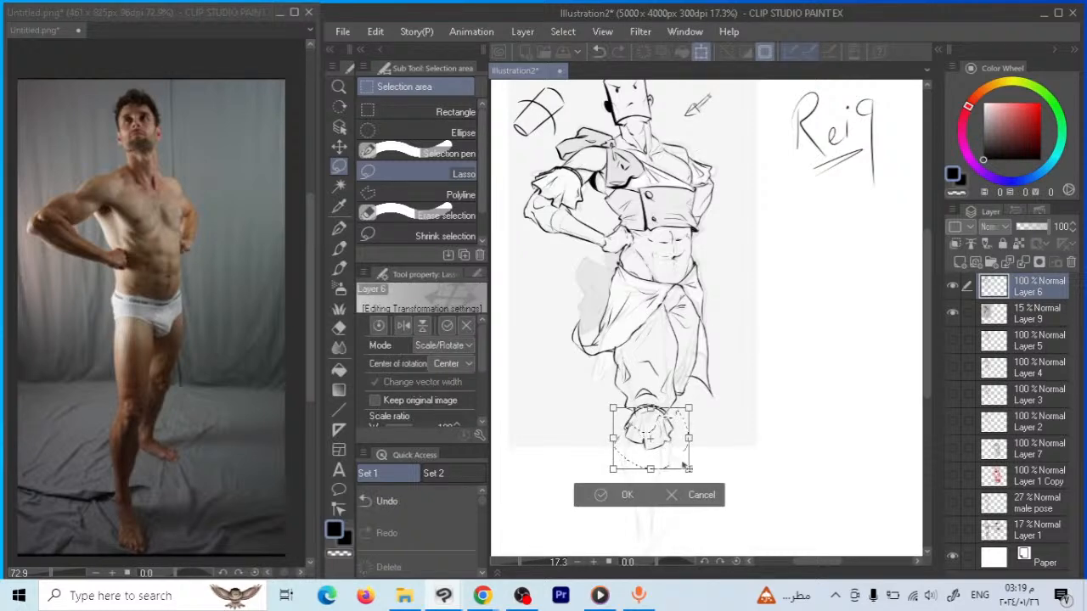
drag(684, 466, 685, 436)
key(Return)
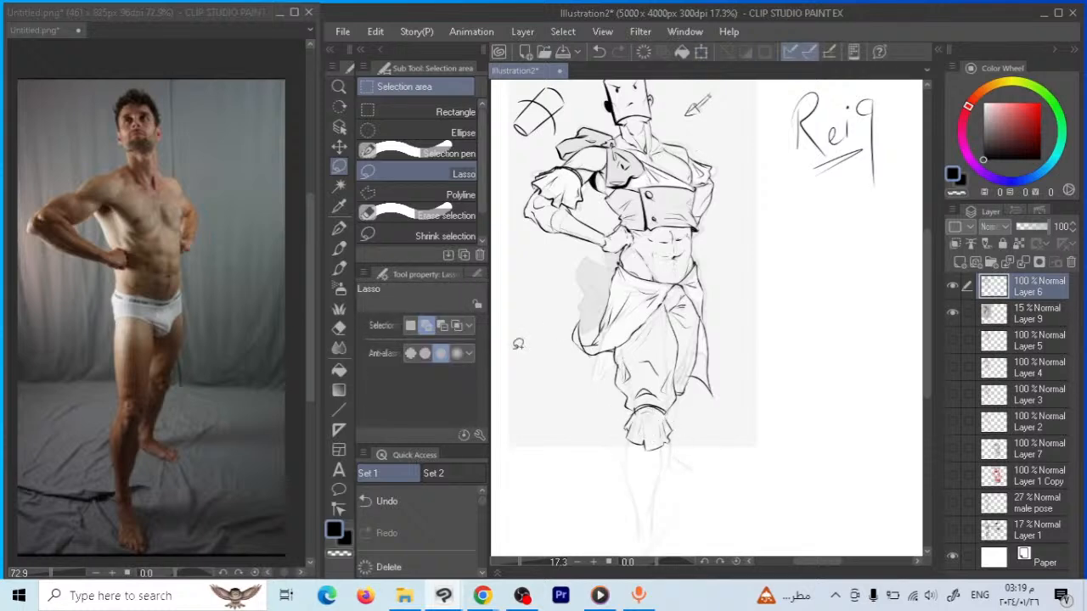
Ink the far trouser leg showing below the hanging cloth, and clean up the cuff's lower edge with the eraser
click(339, 229)
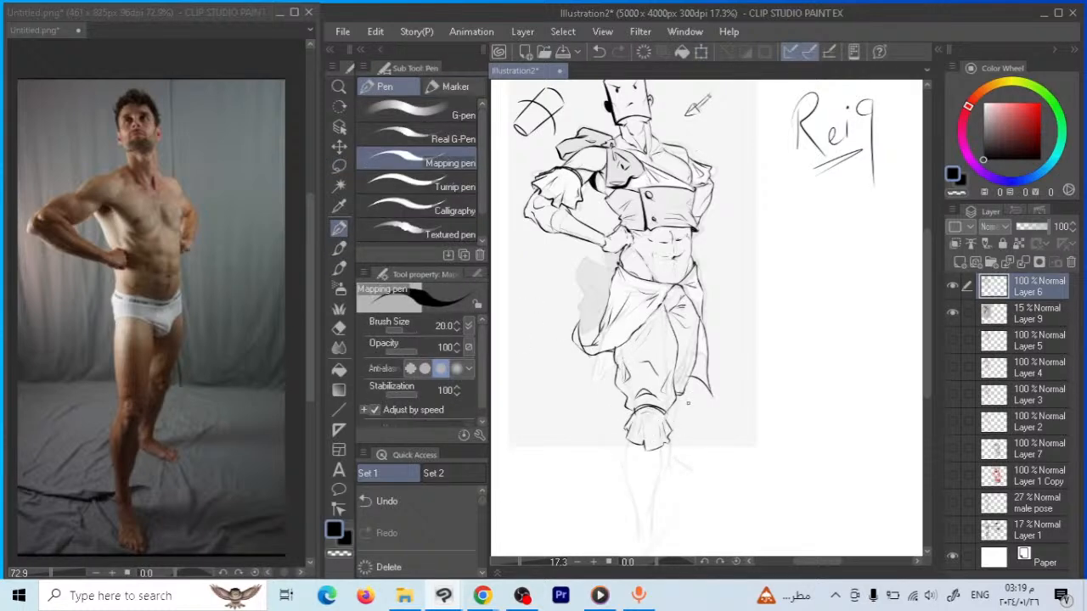
mouse_move(688, 398)
mouse_down()
mouse_move(668, 424)
mouse_move(673, 413)
mouse_up()
click(339, 328)
drag(632, 447, 673, 438)
Sketch a tilted cylinder beside the figure with two curved cross-contours and a hatched lower end to demonstrate form
click(339, 227)
drag(783, 382, 731, 357)
mouse_move(797, 293)
mouse_down()
mouse_move(753, 303)
mouse_move(814, 295)
mouse_move(847, 416)
mouse_up()
drag(847, 418, 812, 432)
drag(754, 307, 803, 429)
mouse_move(849, 375)
mouse_down()
mouse_move(823, 371)
mouse_move(768, 401)
mouse_up()
mouse_move(850, 338)
mouse_down()
mouse_move(814, 331)
mouse_move(764, 363)
mouse_up()
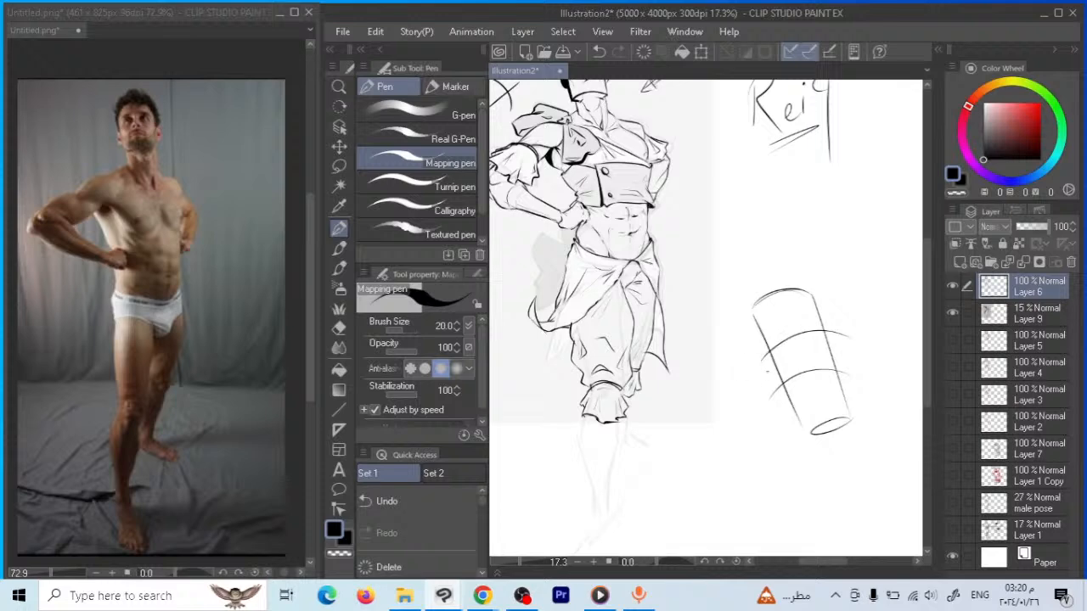
mouse_move(848, 417)
mouse_down()
mouse_move(810, 426)
mouse_move(817, 438)
mouse_move(851, 416)
mouse_move(807, 432)
mouse_up()
Erase the lower edge of the knee cuff and redraw it as a wavy, notched ruffle
key(e)
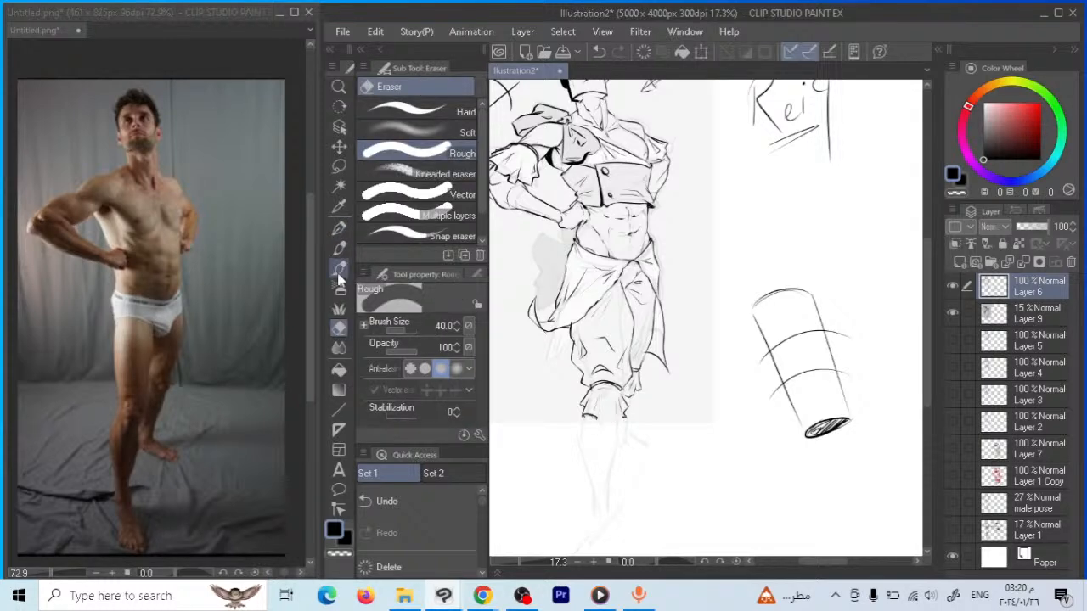
click(338, 229)
drag(595, 418, 621, 418)
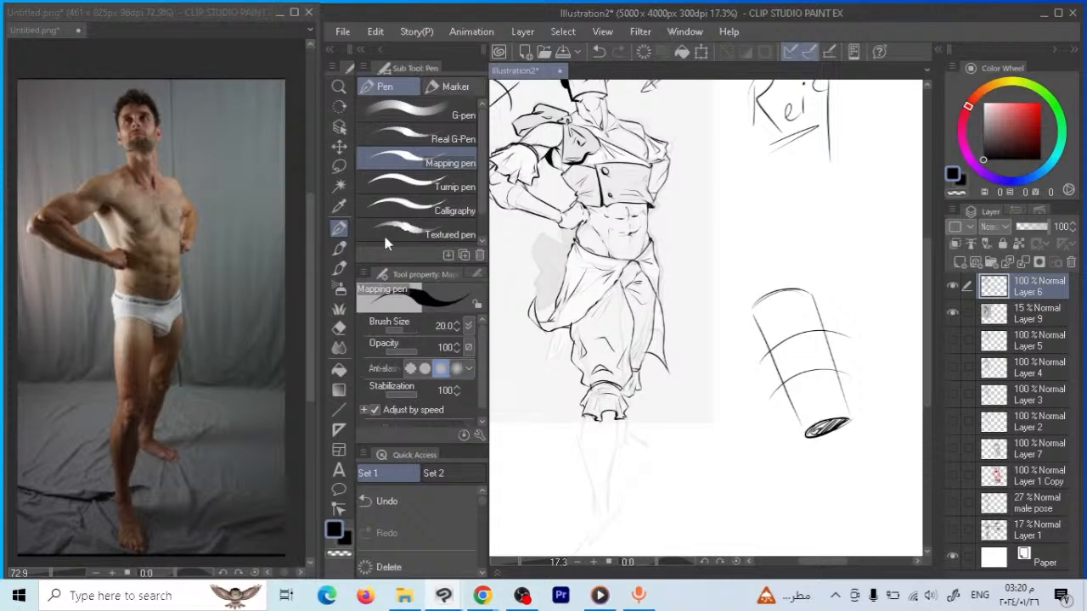
Lasso the redrawn knee ruffle, scale it down slightly, and shift it up against the knee
key(m)
mouse_move(574, 393)
mouse_down()
mouse_move(586, 443)
mouse_move(635, 399)
mouse_up()
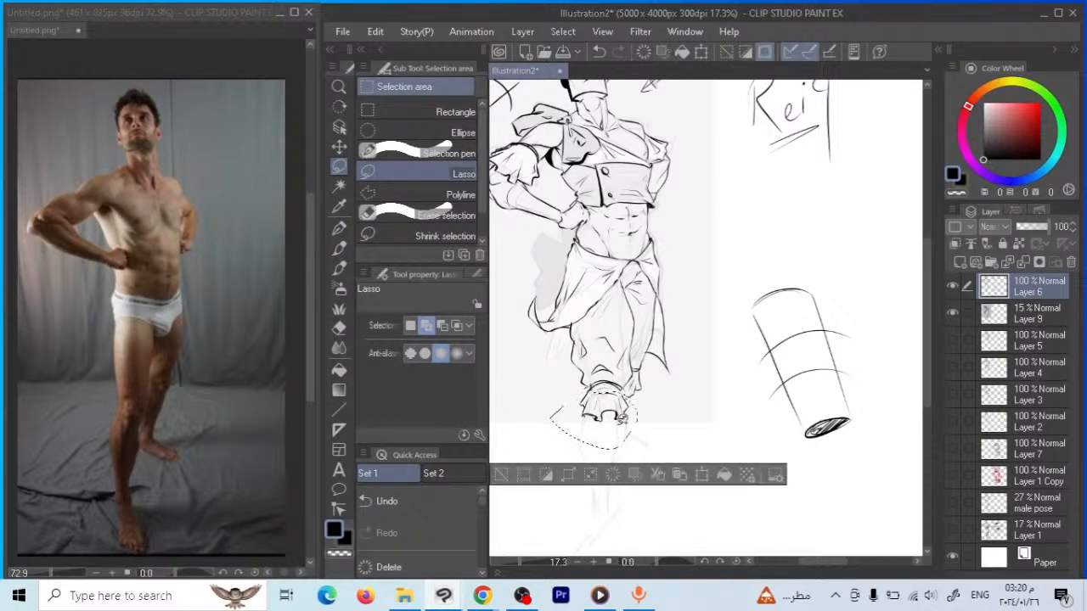
key(ctrl+t)
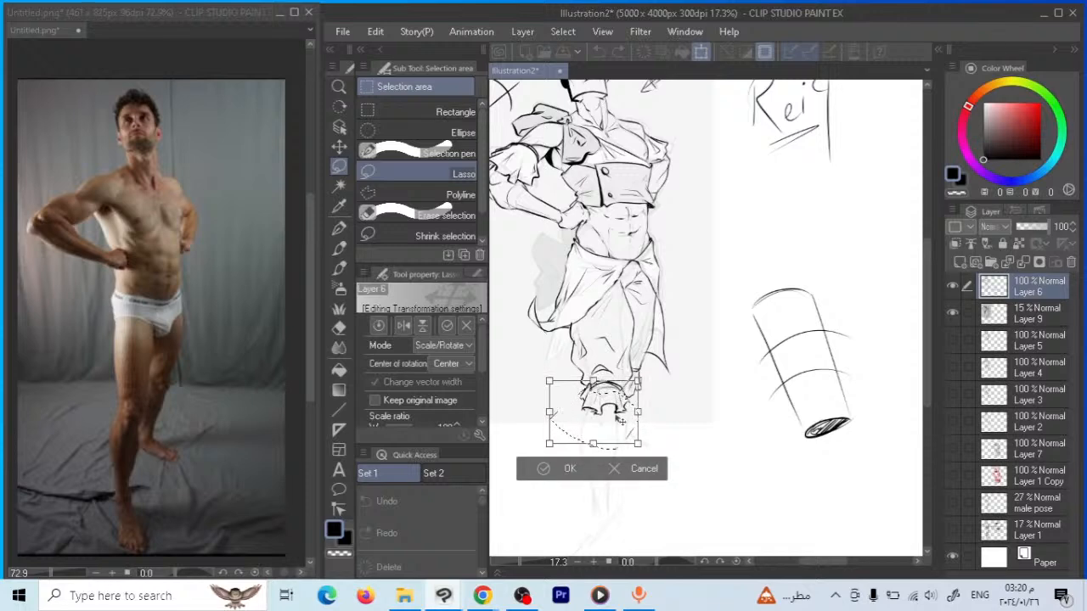
drag(638, 383, 632, 397)
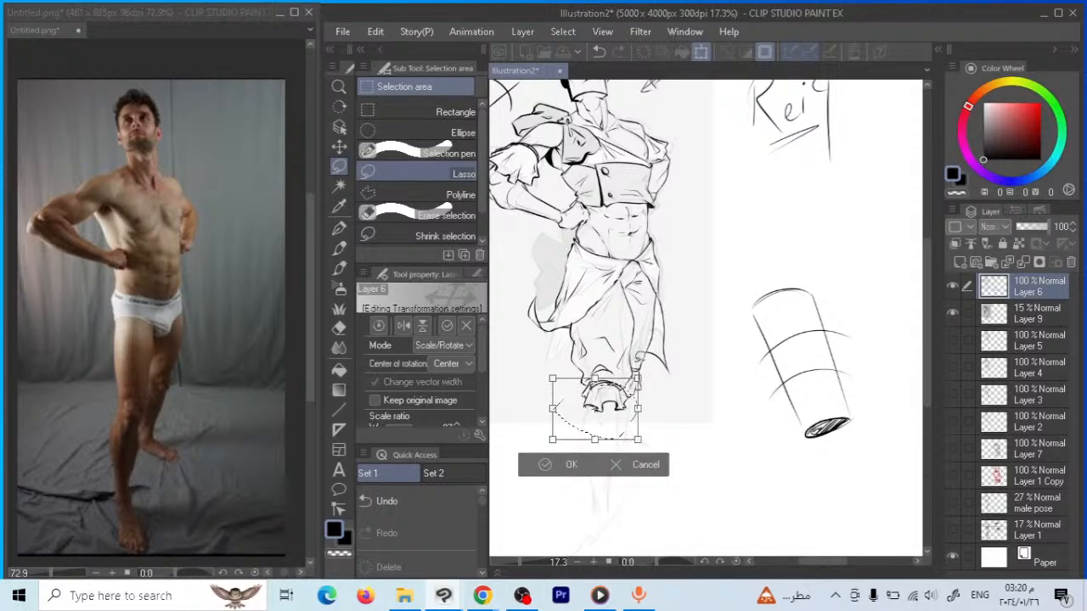
key(Return)
Erase the overlapping lines between the knee and the moved ruffle, and re-ink the gathered band joining them
click(339, 328)
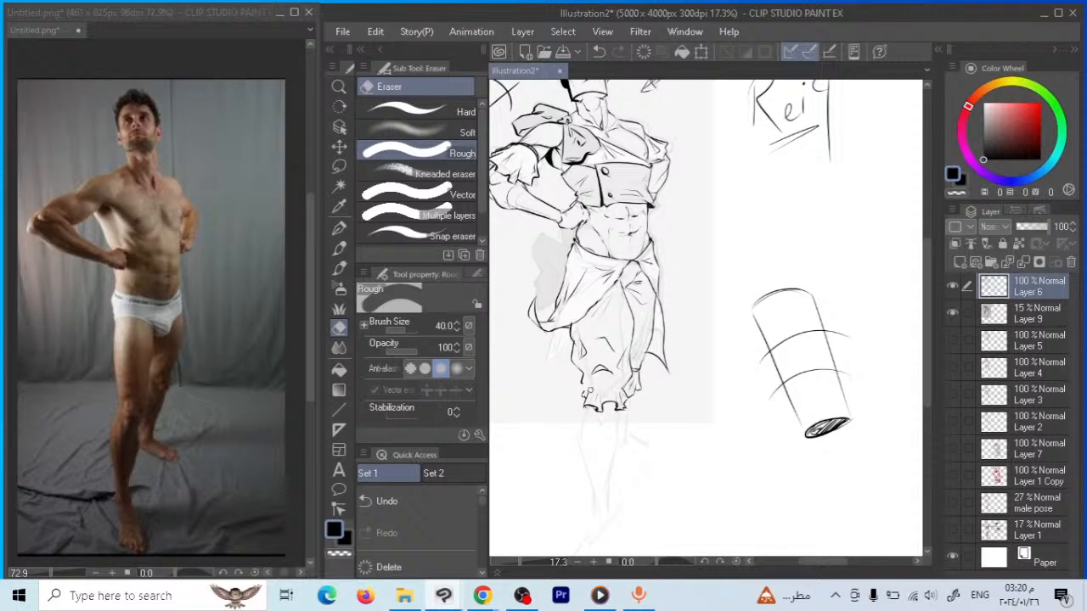
click(338, 228)
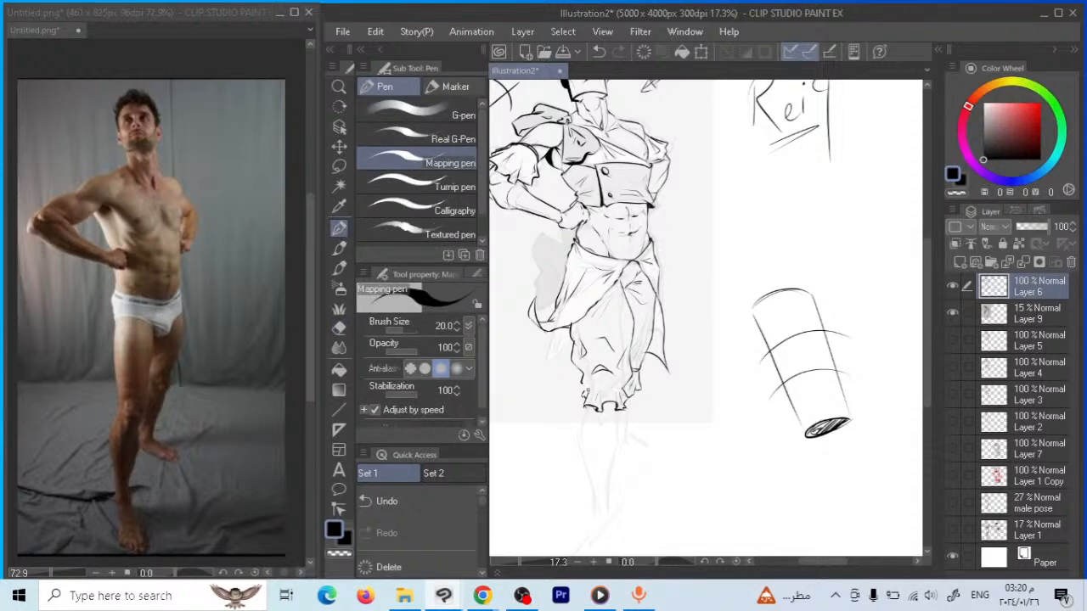
mouse_move(586, 387)
mouse_down()
mouse_move(627, 388)
mouse_move(583, 389)
mouse_up()
drag(625, 293, 656, 370)
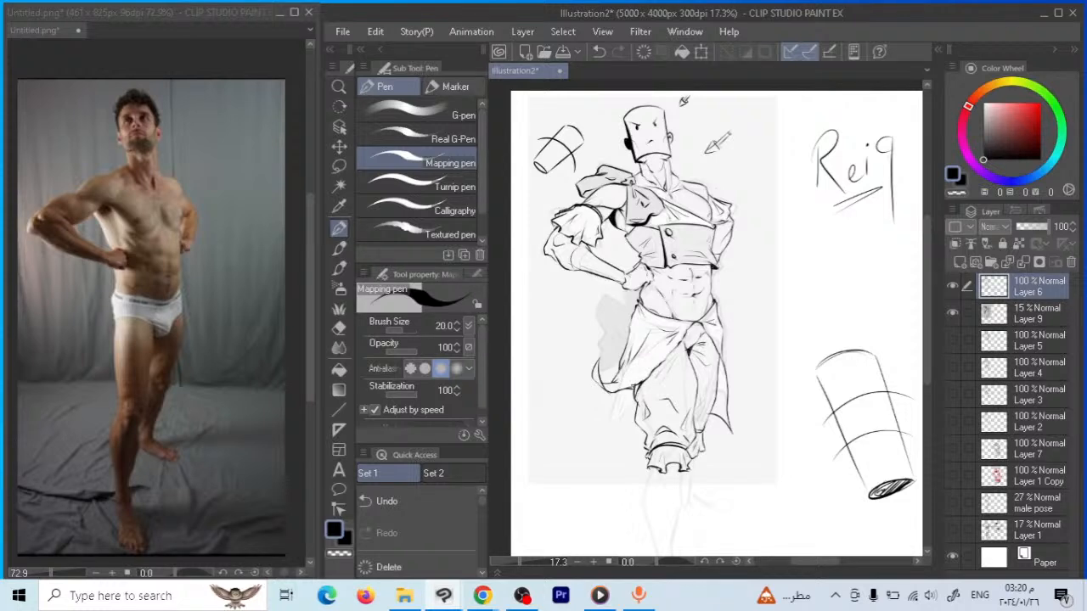
Hide the faded Layer 9 sketch to review the clean line art of the whole figure
click(340, 328)
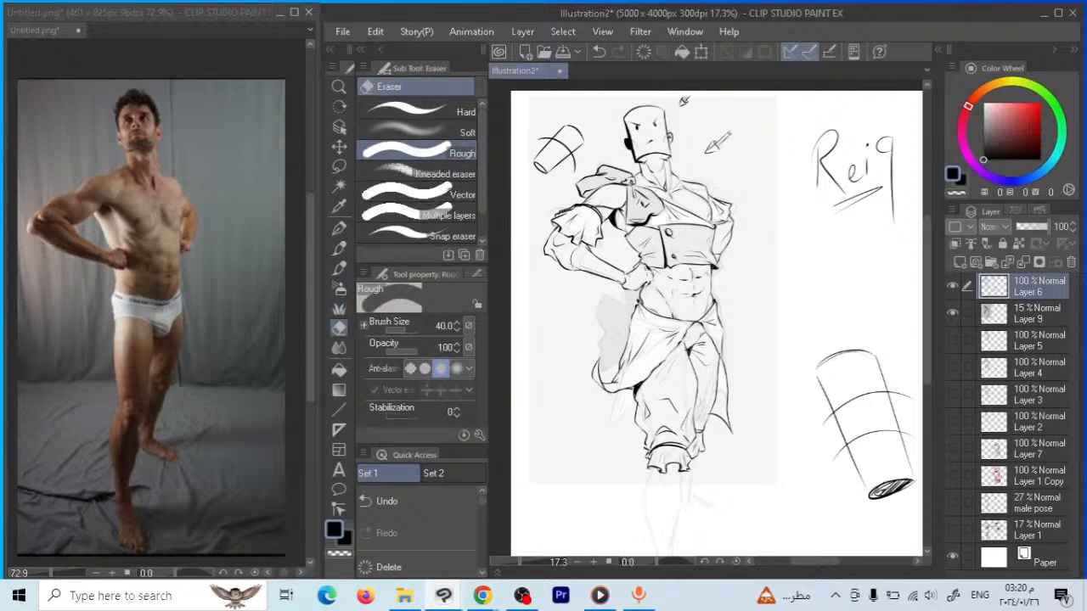
scroll(743, 404, down, 2)
click(952, 313)
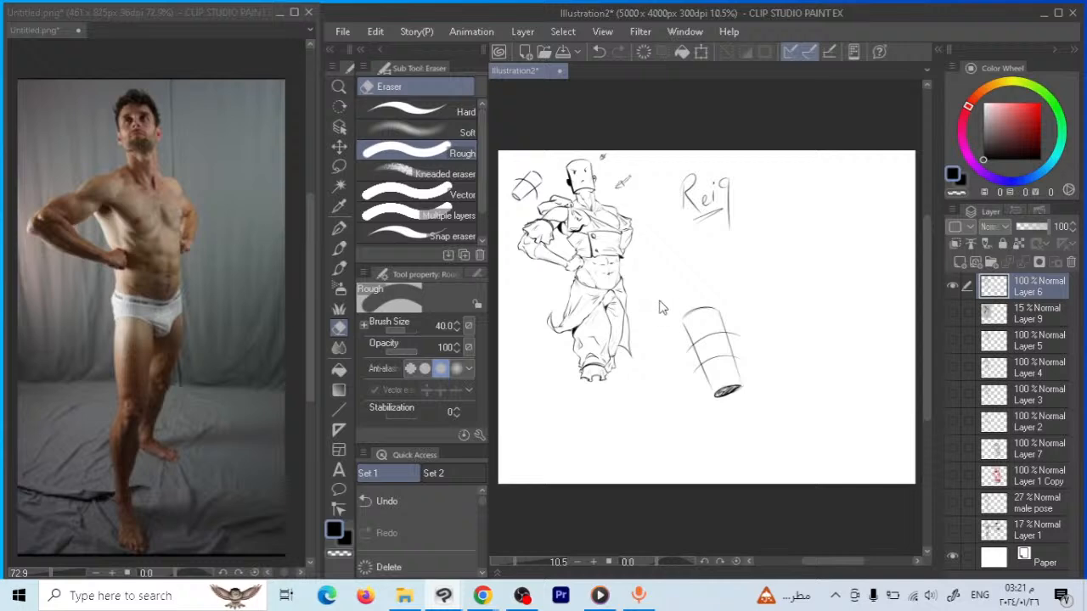
Scale the Layer 6 line art up slightly, and lasso the figure's lower body and shift it up toward the waist
key(ctrl+t)
drag(776, 437, 795, 454)
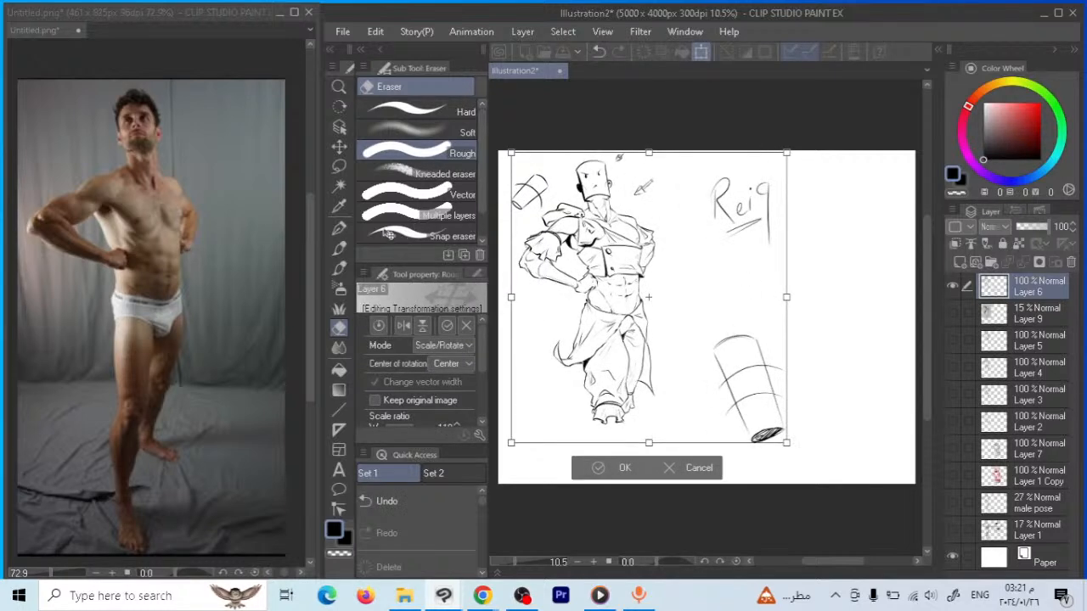
click(339, 165)
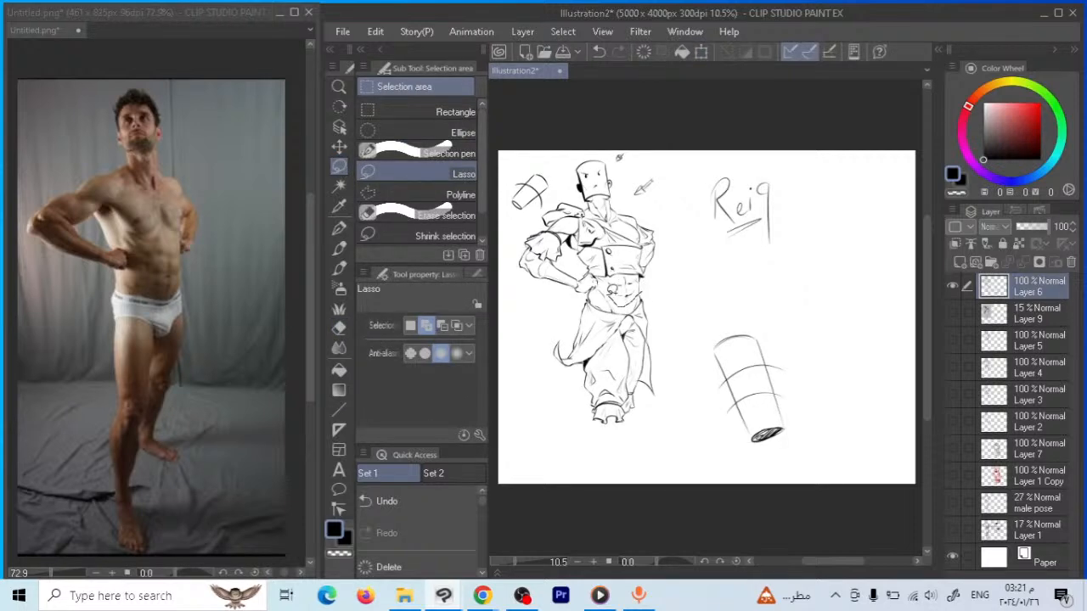
drag(599, 291, 666, 299)
key(k)
key(ctrl+d)
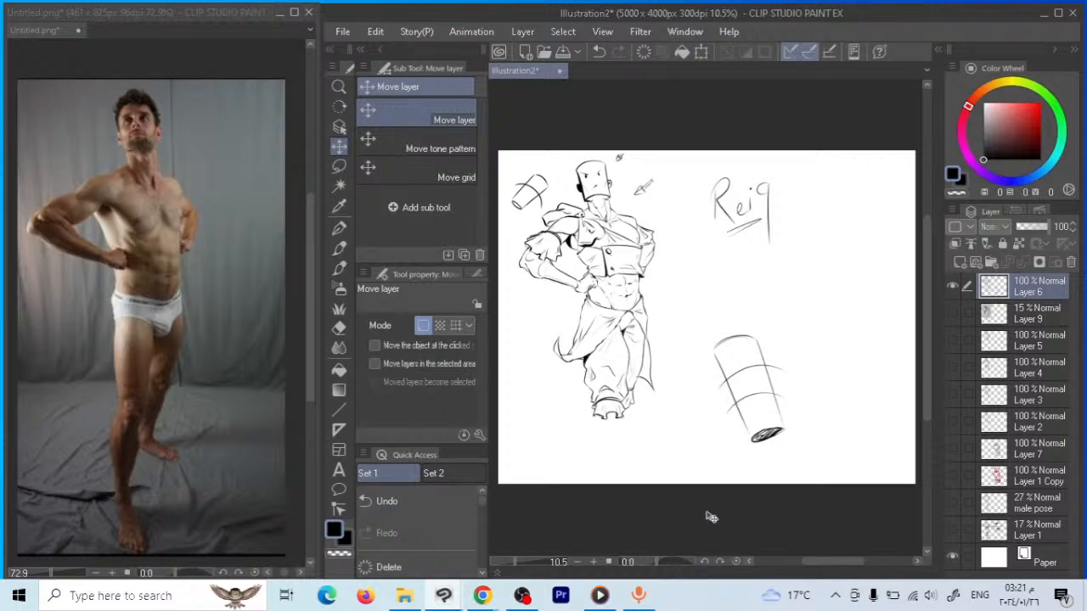
Hide the Layer 6 line art, show the Layer 9 sketch, and set Layer 9's opacity to 39%
scroll(637, 320, down, 1)
scroll(633, 293, up, 2)
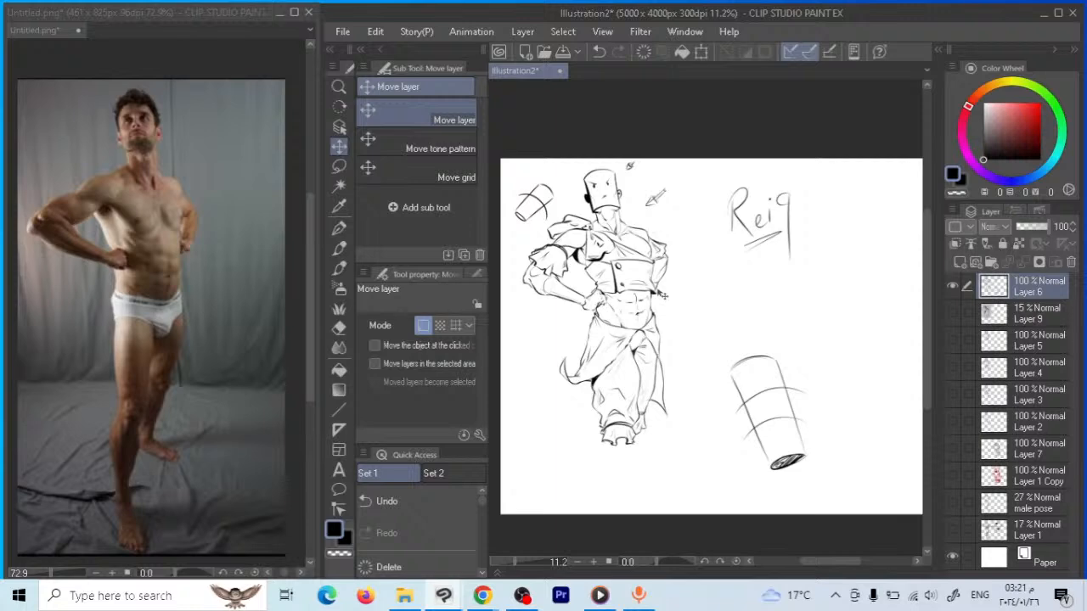
click(952, 286)
click(952, 313)
click(952, 314)
click(952, 314)
click(1020, 313)
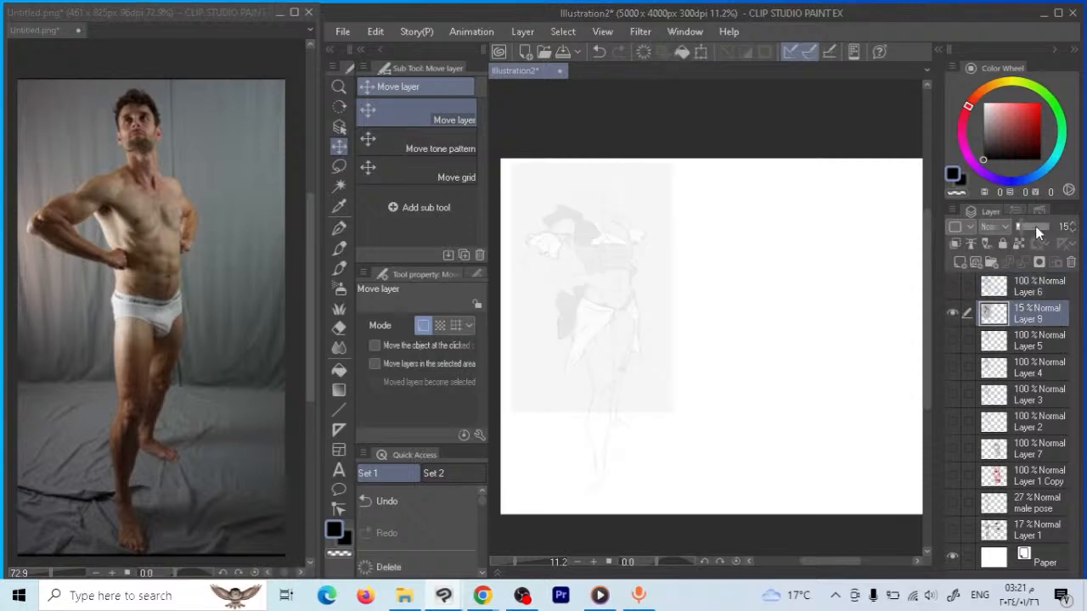
drag(1035, 226, 1084, 222)
click(1029, 226)
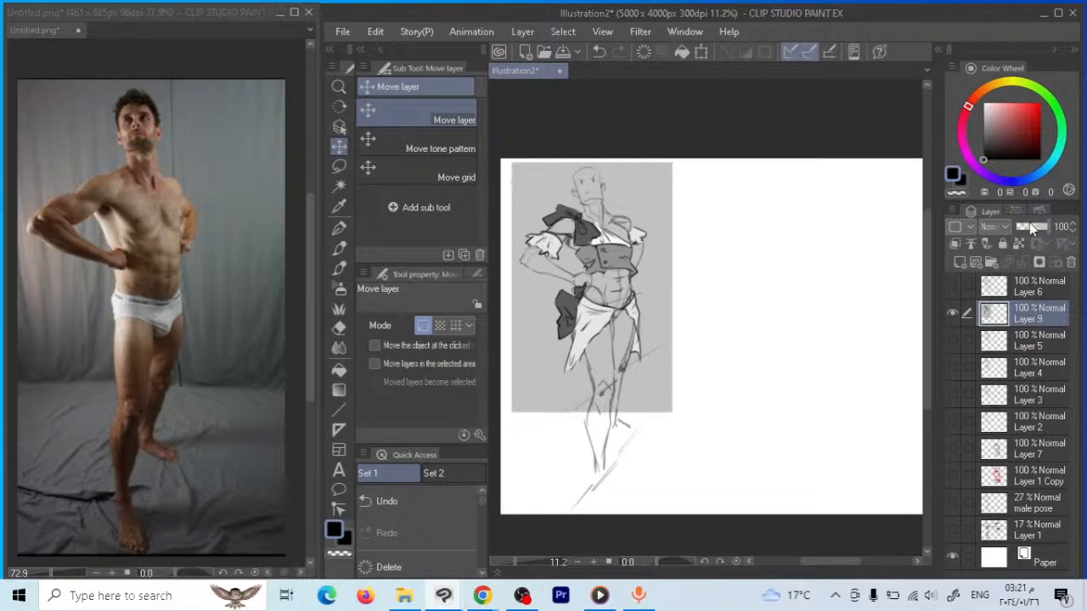
Review the older drawings one at a time by toggling Layer 5, Layer 4, Layer 3, Layer 7, male pose and Layer 1
click(952, 313)
click(952, 340)
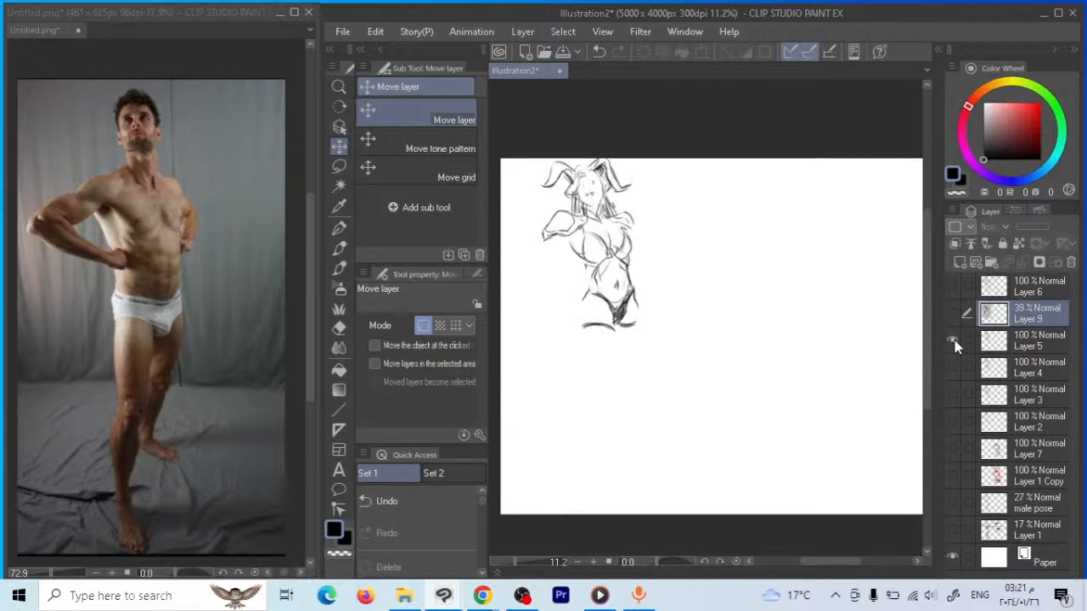
click(952, 340)
click(952, 368)
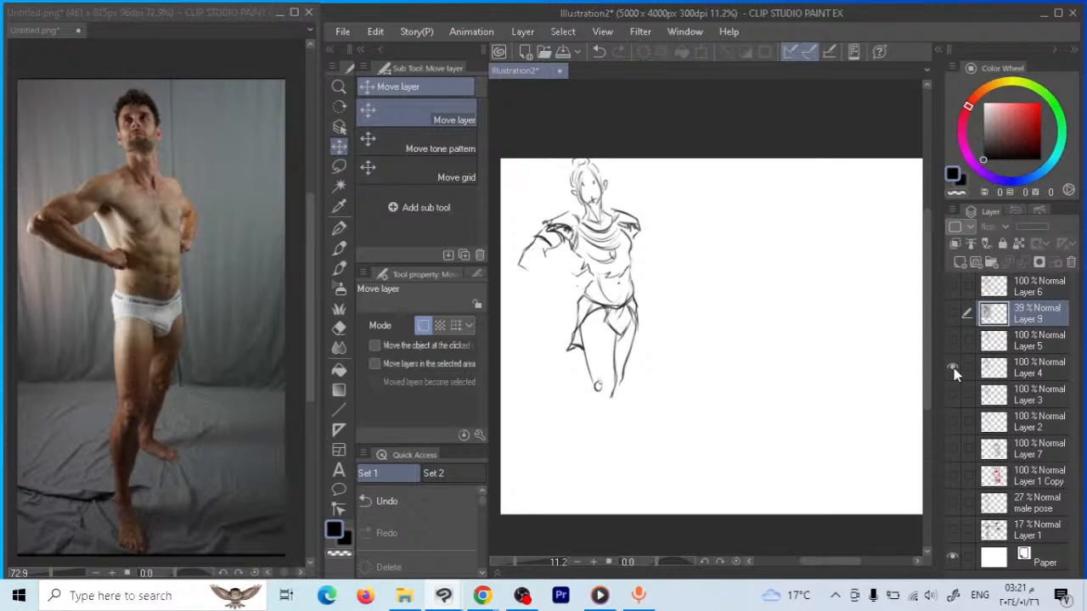
click(953, 373)
click(952, 396)
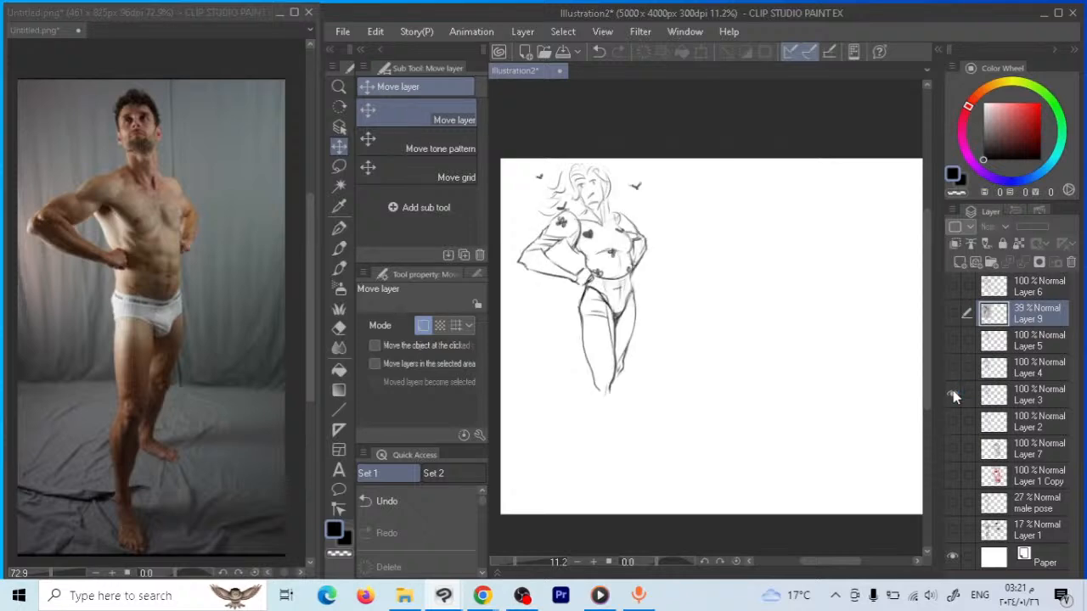
click(952, 395)
click(952, 450)
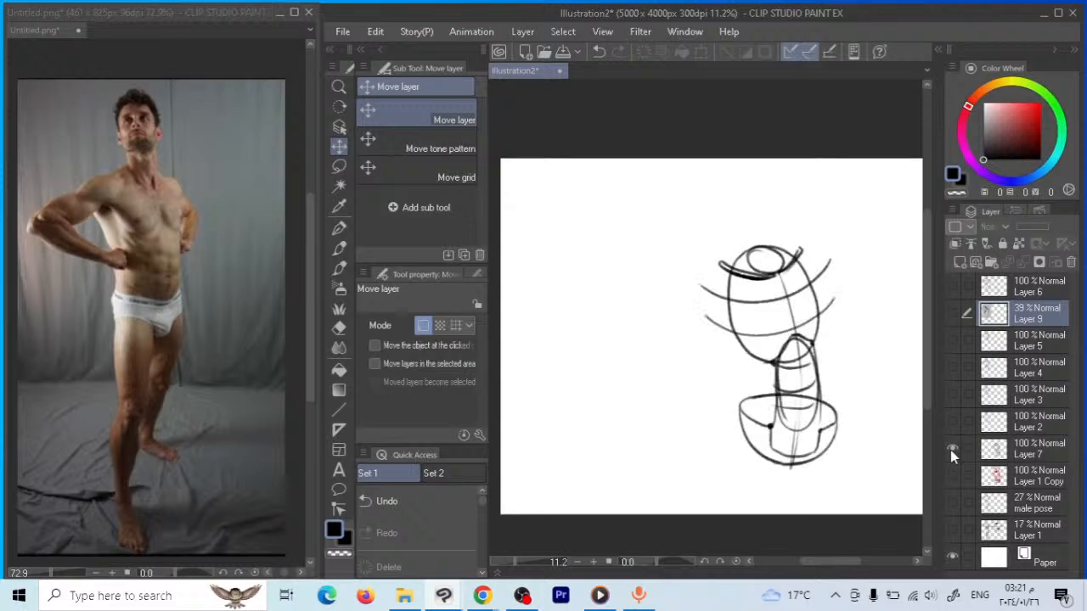
click(952, 451)
click(952, 502)
click(951, 513)
click(949, 530)
click(948, 531)
Show Layer 9 and the Layer 6 line art together for comparison, and hide Layer 9 to leave only the line art
click(952, 313)
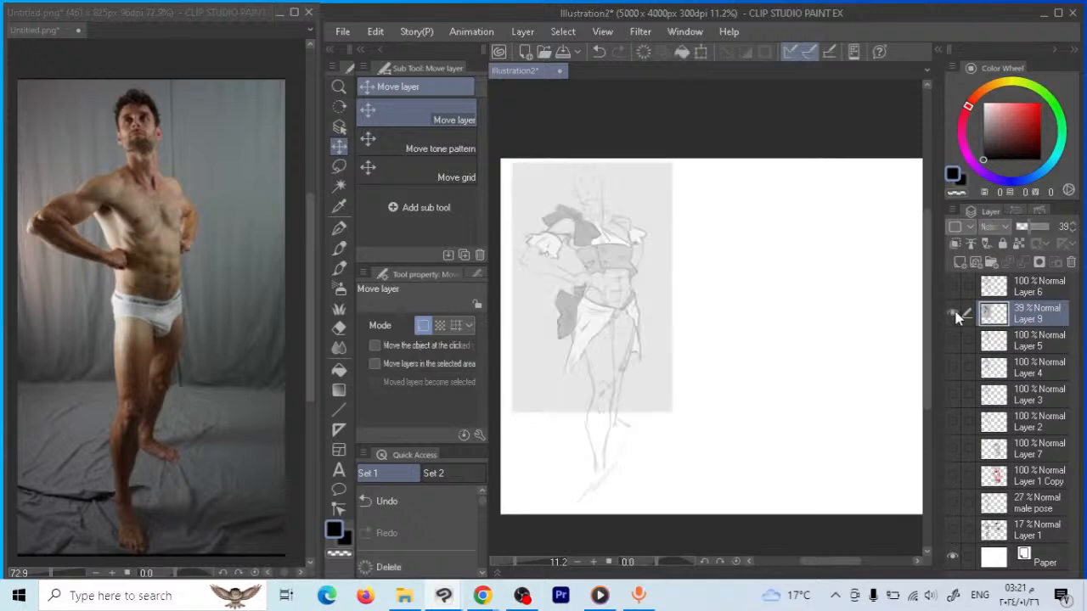
click(952, 286)
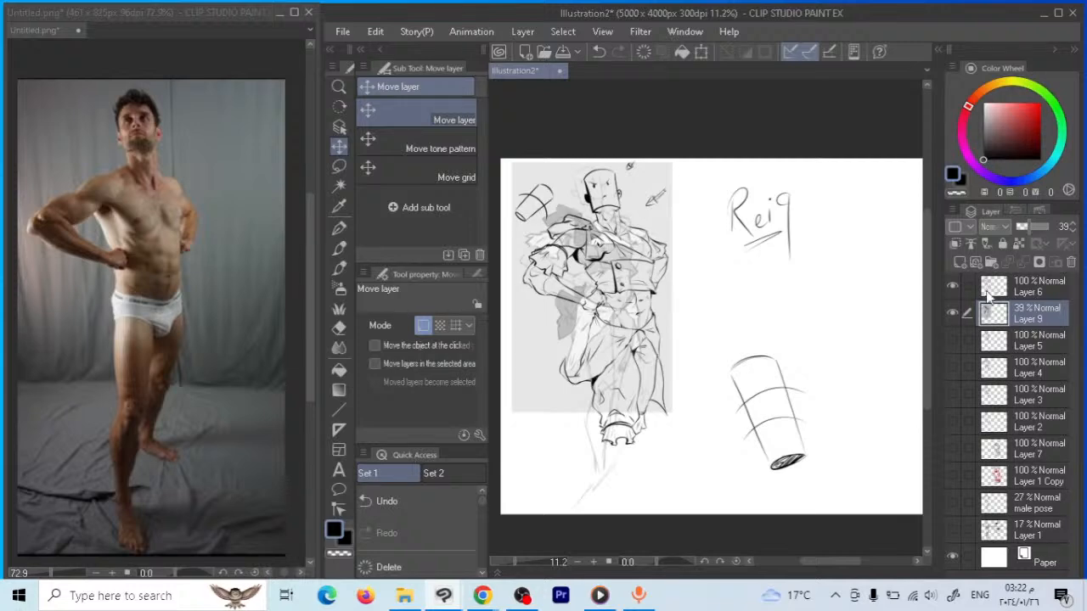
click(953, 311)
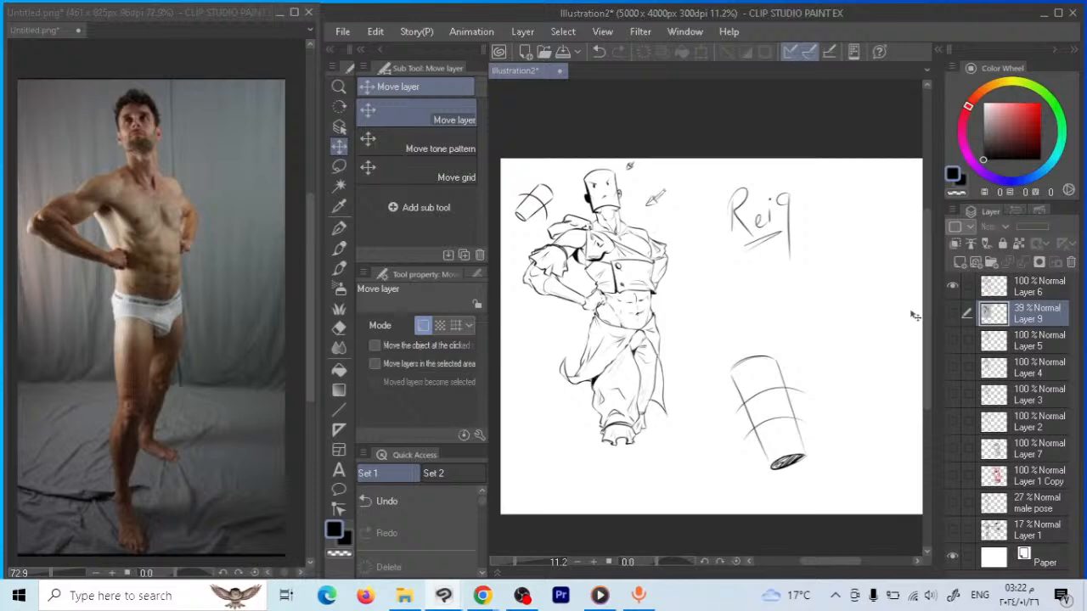
click(339, 168)
mouse_move(535, 221)
mouse_down()
mouse_move(568, 194)
mouse_move(517, 174)
mouse_move(526, 227)
mouse_up()
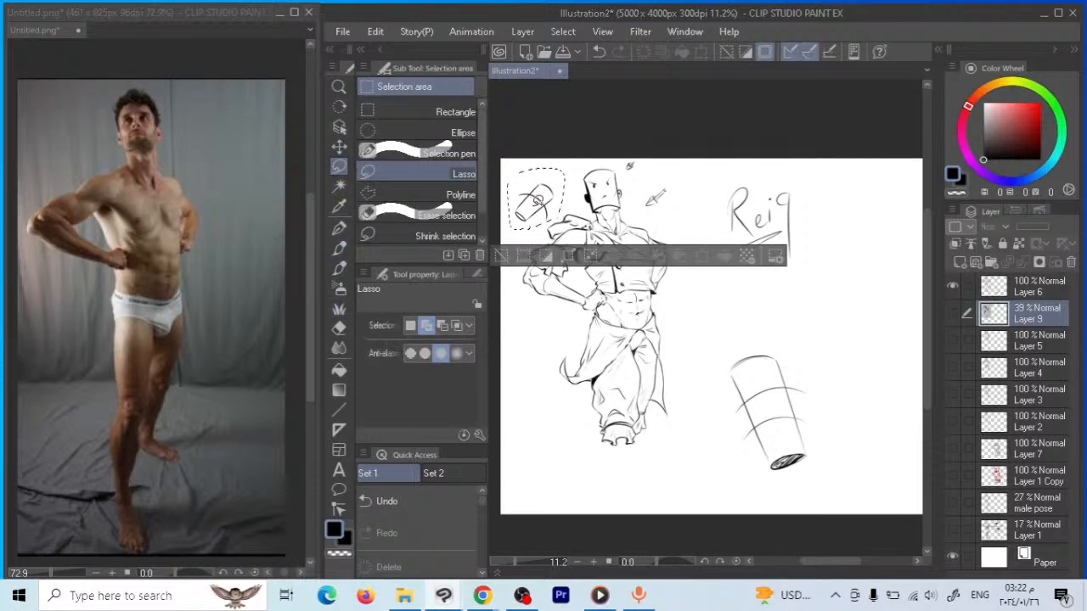
click(706, 181)
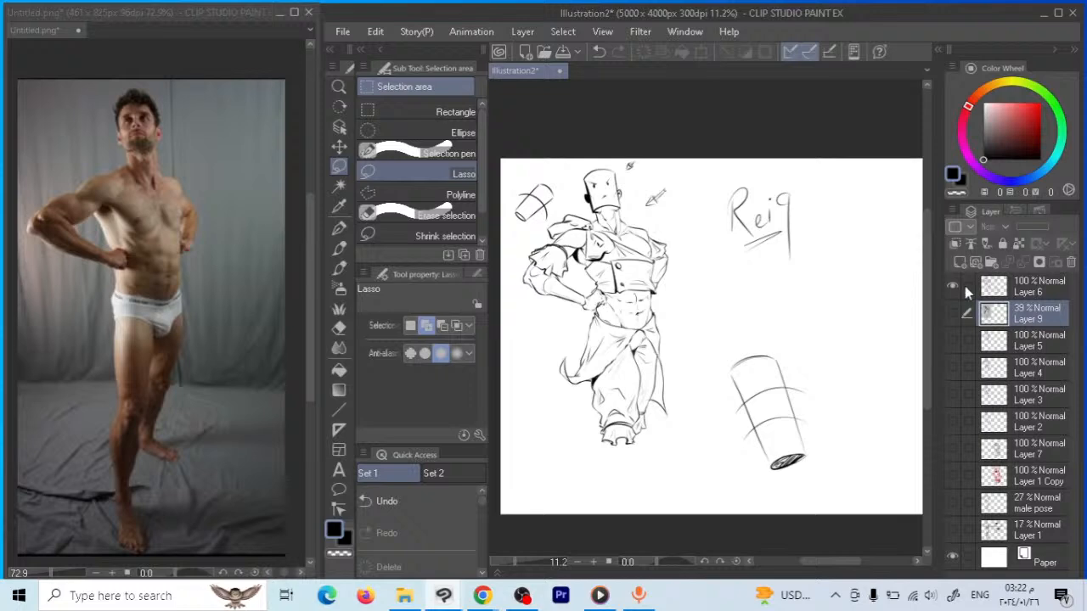
On Layer 6, lasso and delete the side demonstrations: the small cylinder, the arrow marks, the handwritten word and the large cylinder
click(996, 289)
mouse_move(535, 226)
mouse_down()
mouse_move(564, 168)
mouse_move(503, 198)
mouse_move(533, 226)
mouse_up()
key(Delete)
key(ctrl+d)
mouse_move(640, 156)
mouse_down()
mouse_move(631, 182)
mouse_move(654, 222)
mouse_move(639, 146)
mouse_up()
key(ctrl+d)
mouse_move(791, 166)
mouse_down()
mouse_move(705, 322)
mouse_move(745, 479)
mouse_move(810, 466)
mouse_move(824, 429)
mouse_up()
key(Delete)
key(ctrl+d)
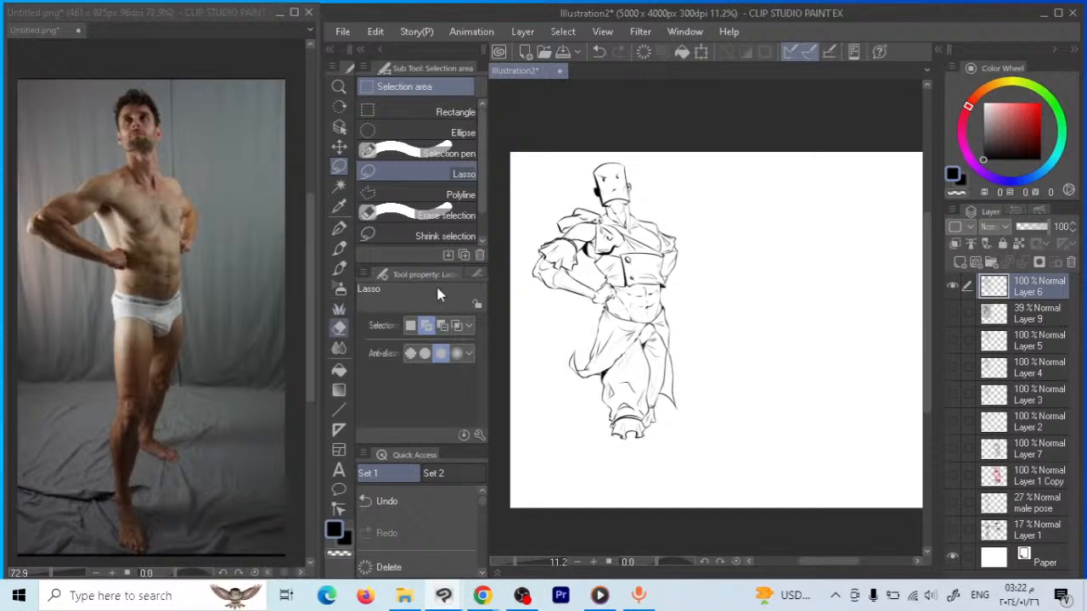
Erase the flared ruffle on the bent arm's sleeve and redraw its edge with the Mapping pen at size 30
click(339, 328)
drag(568, 267, 546, 258)
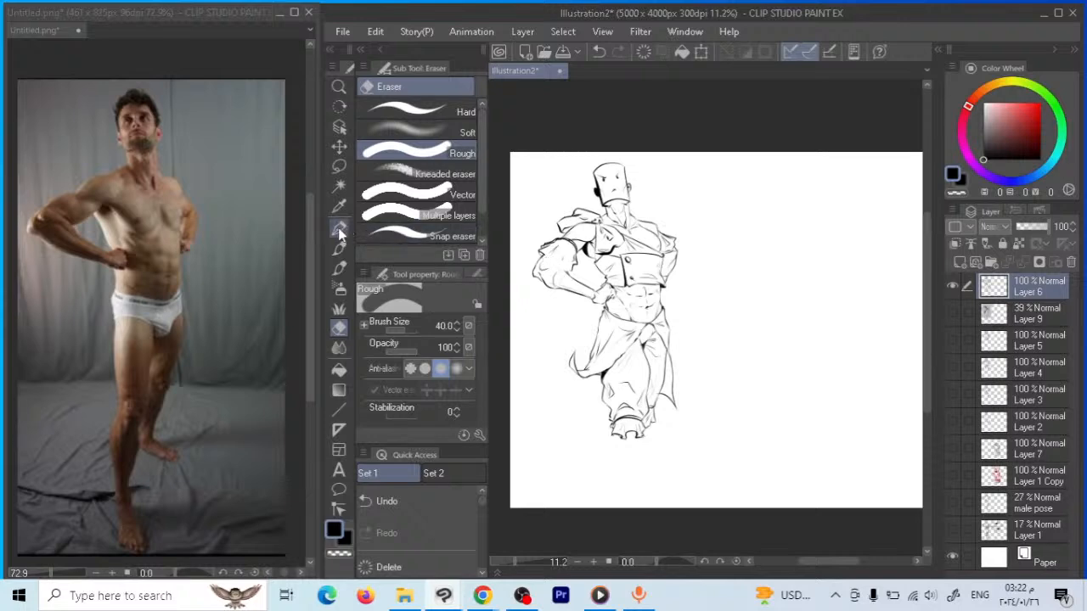
key(p)
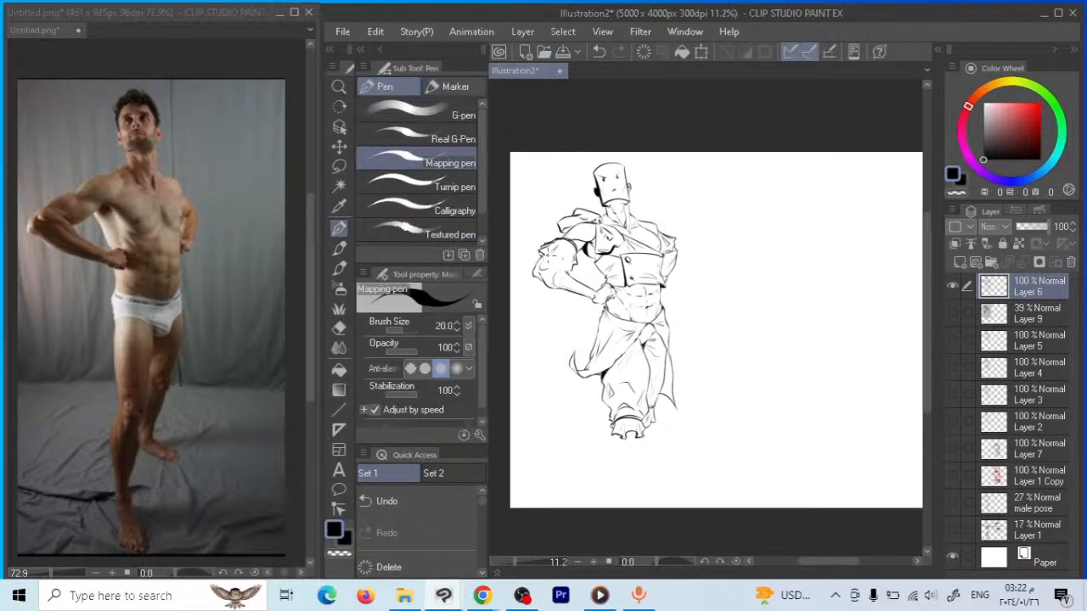
key(bracketright)
mouse_move(547, 257)
mouse_down()
mouse_move(561, 254)
mouse_move(569, 270)
mouse_move(570, 246)
mouse_up()
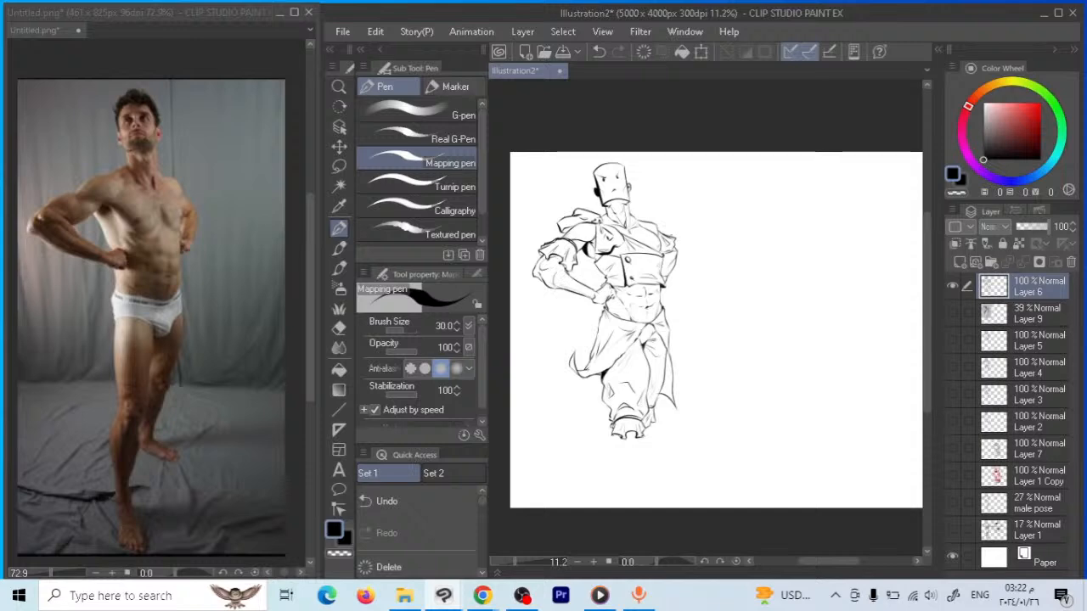
Draw a bent-arm demonstration beside the figure, with a cylinder for the upper arm and a tapered cylinder for the forearm
mouse_move(719, 236)
mouse_down()
mouse_move(707, 240)
mouse_move(737, 226)
mouse_up()
mouse_move(763, 180)
mouse_down()
mouse_move(789, 203)
mouse_move(734, 248)
mouse_up()
mouse_move(753, 183)
mouse_down()
mouse_move(704, 226)
mouse_move(724, 248)
mouse_move(715, 223)
mouse_move(713, 251)
mouse_move(777, 311)
mouse_up()
drag(739, 249, 778, 313)
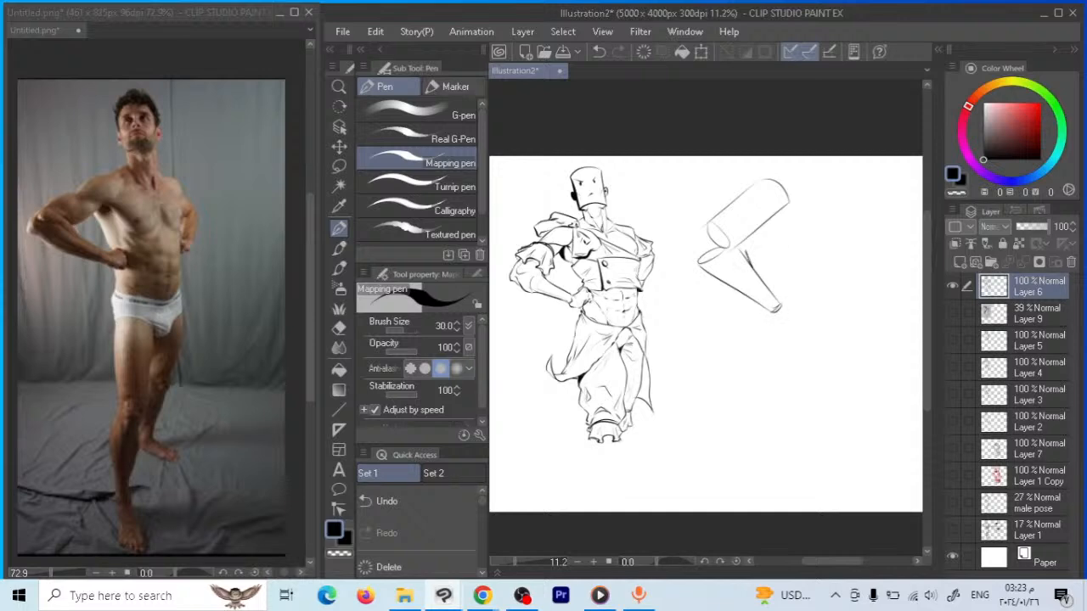
Lower Layer 6's opacity to 37% and add a new raster layer above it
drag(805, 244, 778, 244)
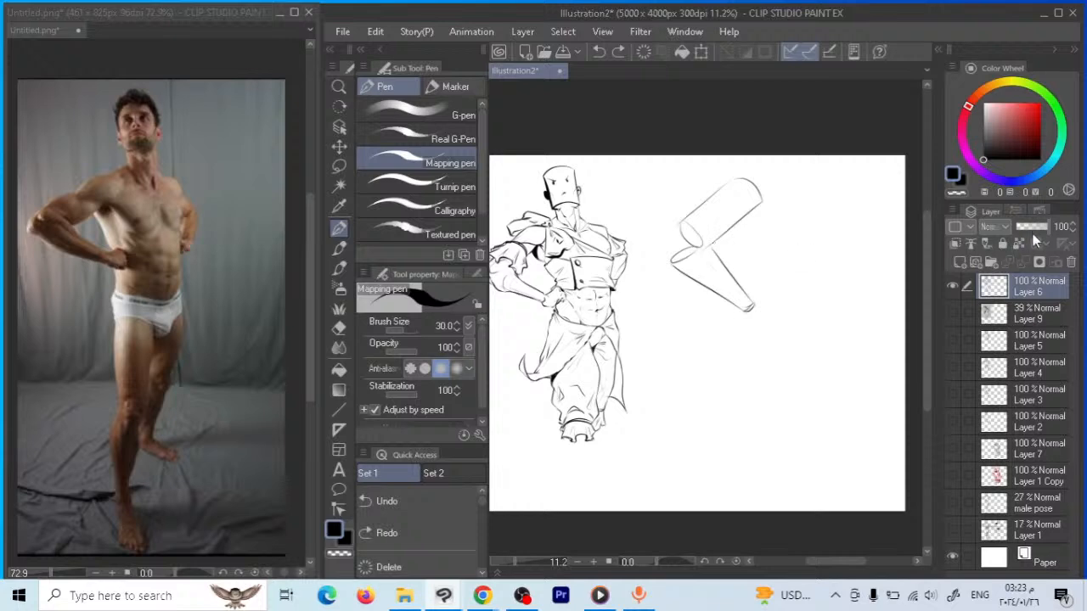
drag(1030, 226, 1020, 227)
click(960, 261)
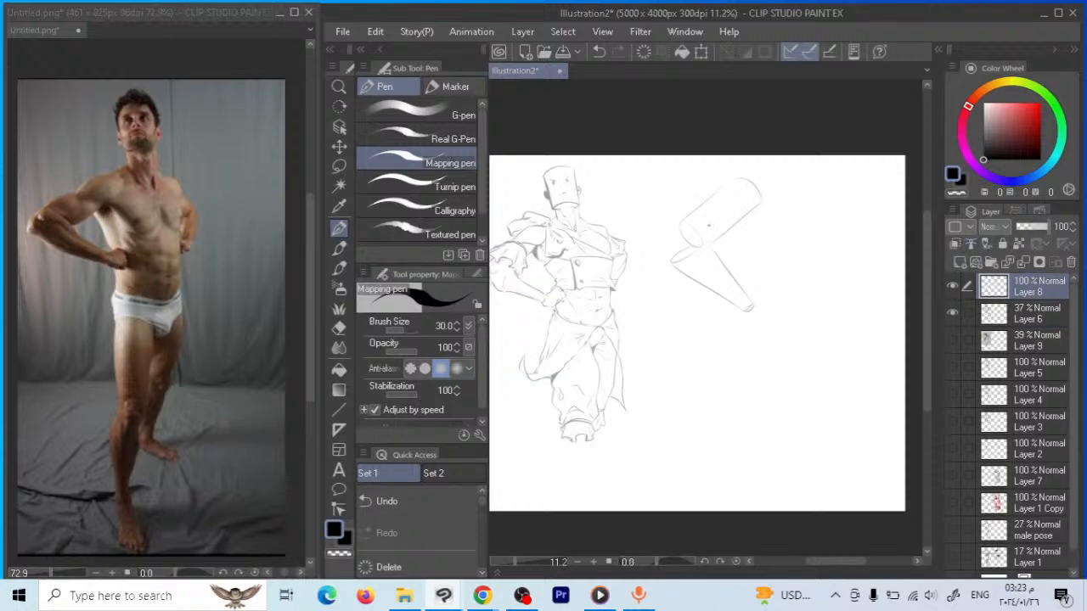
Ink the arm's outer contour, elbow and forearm over the faded cylinders on the new layer
mouse_move(712, 226)
mouse_down()
mouse_move(715, 254)
mouse_move(691, 224)
mouse_move(666, 240)
mouse_move(747, 218)
mouse_move(758, 202)
mouse_move(714, 181)
mouse_move(664, 238)
mouse_move(744, 309)
mouse_up()
mouse_move(720, 253)
mouse_down()
mouse_move(684, 269)
mouse_move(683, 291)
mouse_up()
drag(715, 253, 755, 305)
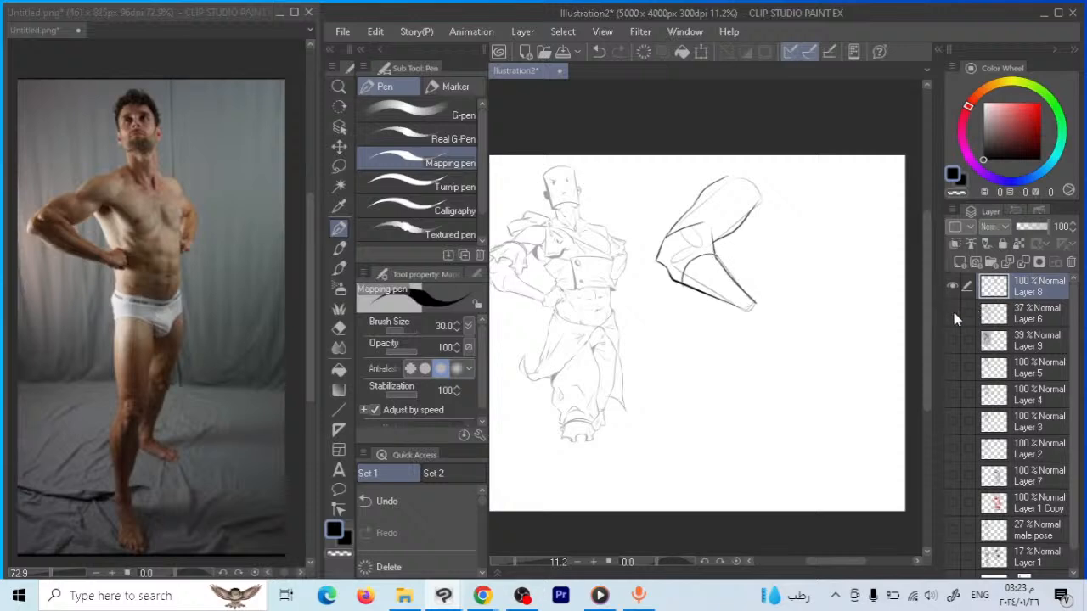
Hide Layer 6, erase the forearm's construction curve and elbow overlaps, and redraw the lines at the inner elbow
click(954, 313)
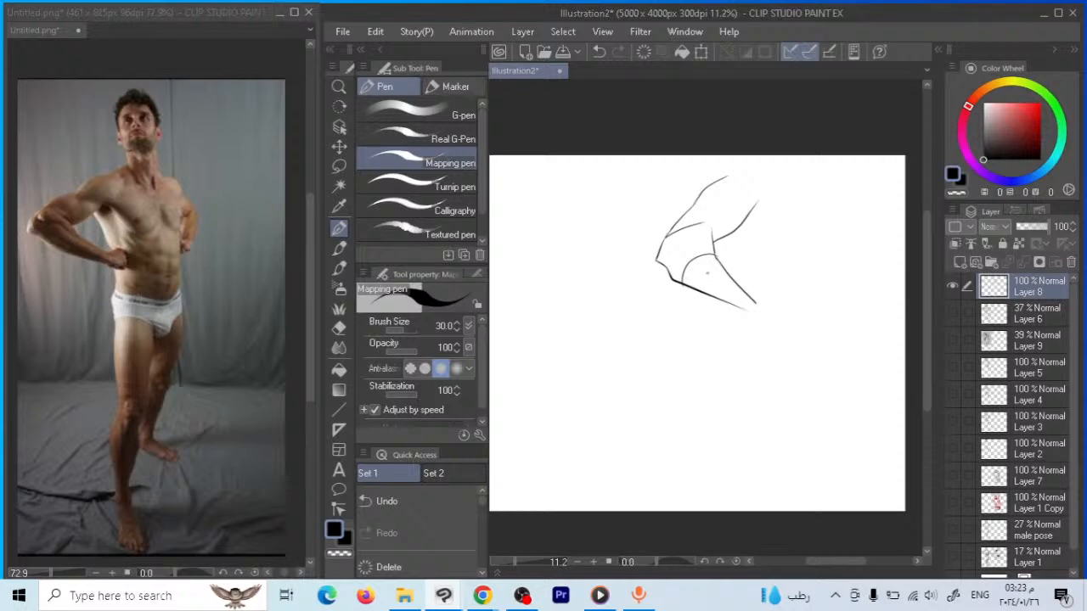
key(e)
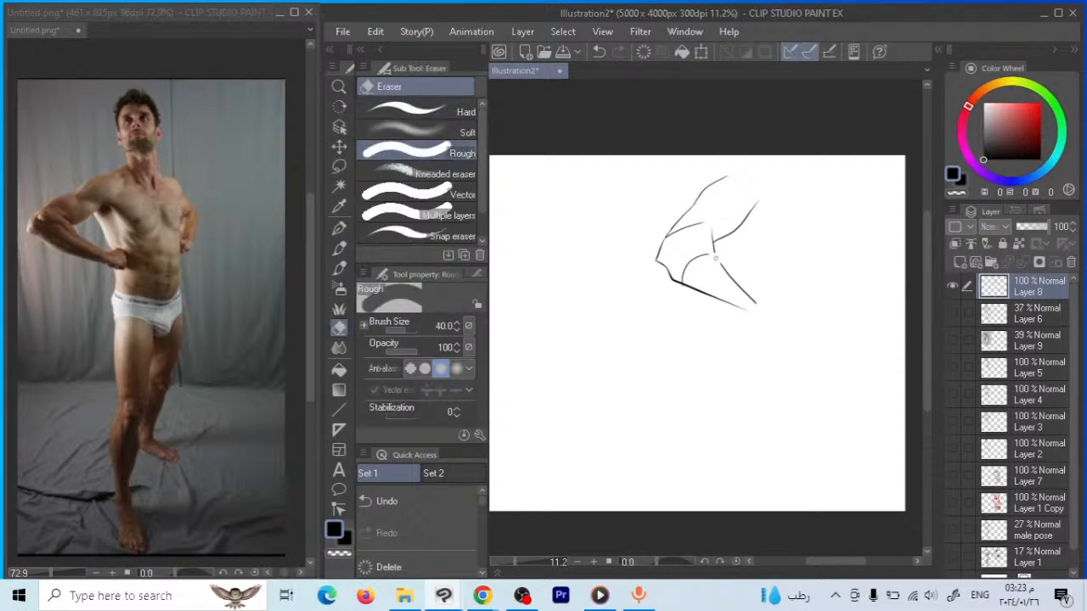
drag(702, 255, 677, 290)
click(339, 227)
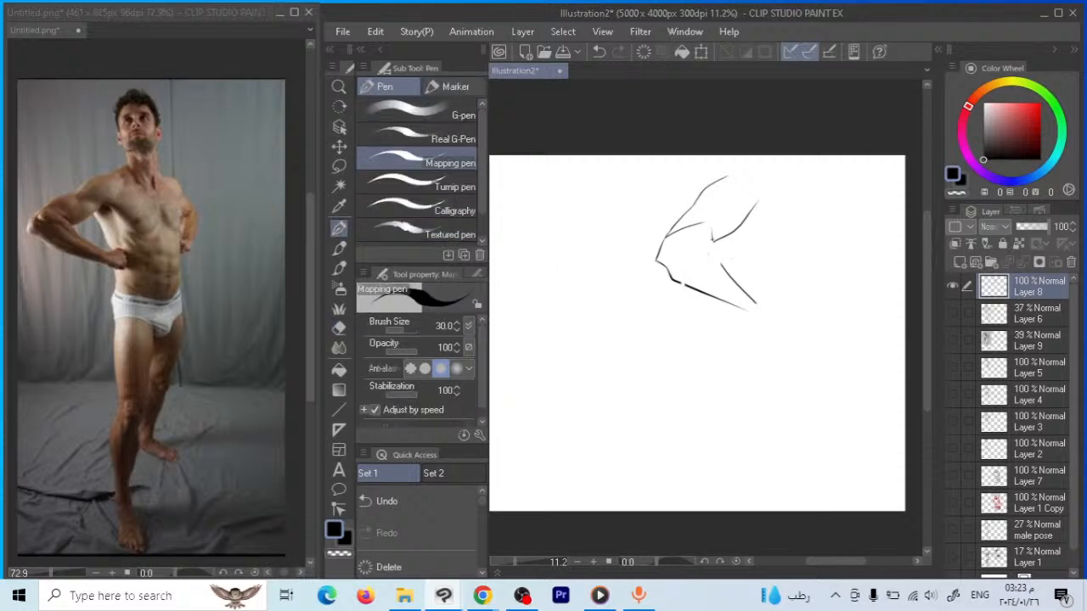
mouse_move(713, 242)
mouse_down()
mouse_move(724, 268)
mouse_move(691, 288)
mouse_up()
mouse_move(705, 239)
mouse_down()
mouse_move(674, 240)
mouse_move(670, 255)
mouse_move(690, 261)
mouse_up()
Delete the arm demonstration layer, show Layer 6 again, and restore its opacity to 100%
click(1071, 261)
click(953, 286)
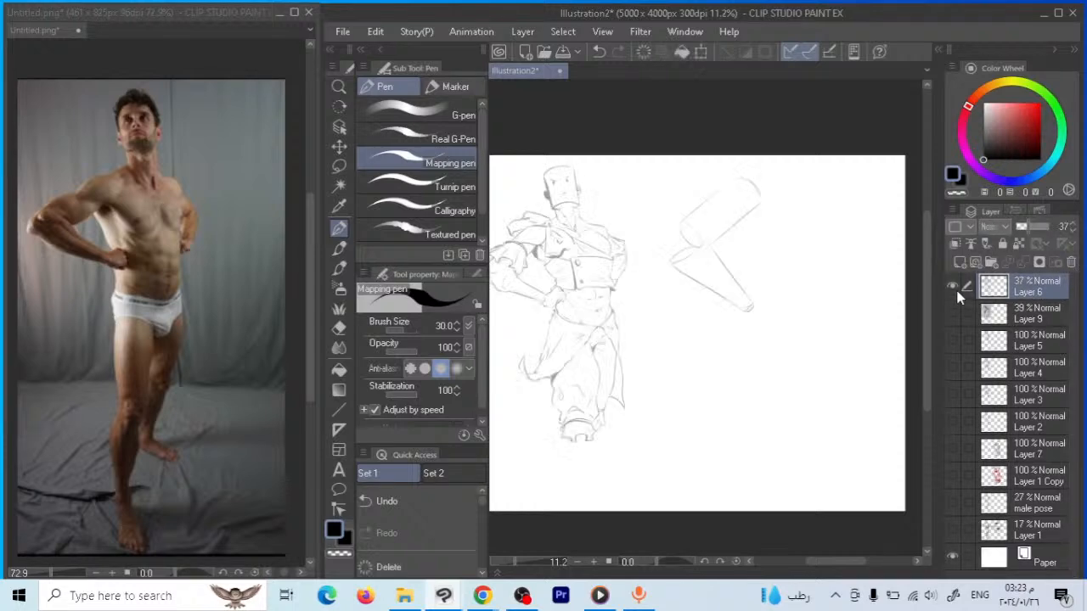
drag(1029, 226, 1061, 227)
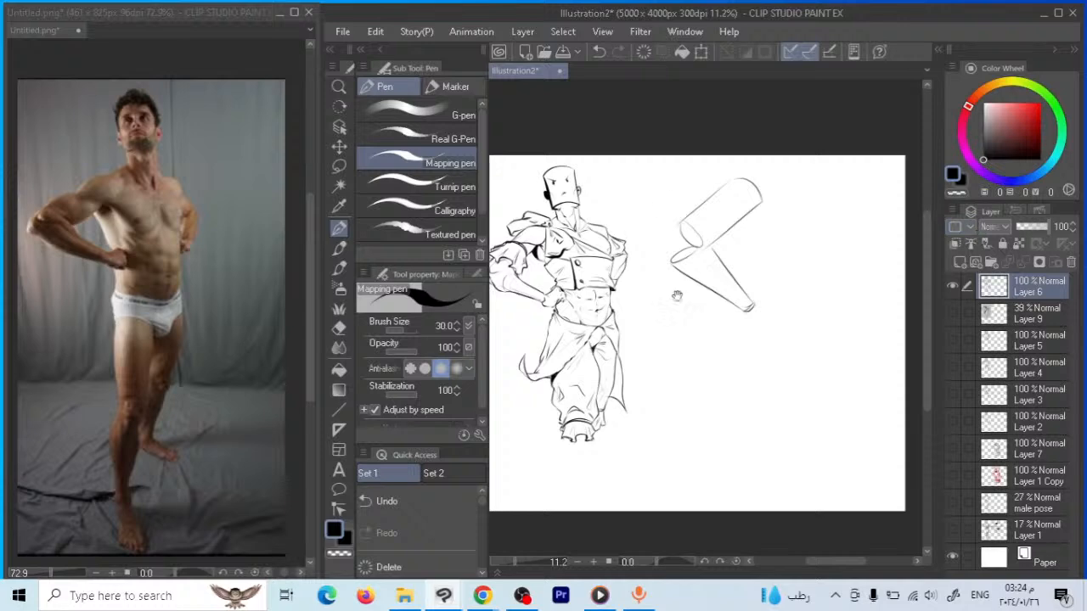
Compare the line art with the Layer 9 sketch, and lasso the far trouser leg's cuff and shift it up slightly
drag(695, 331, 740, 298)
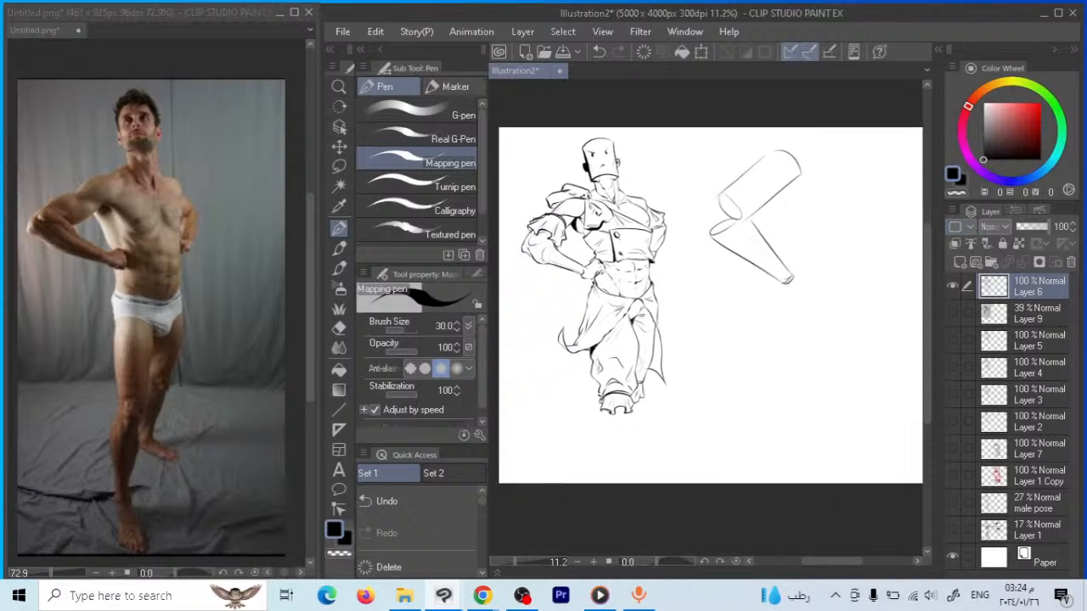
click(953, 313)
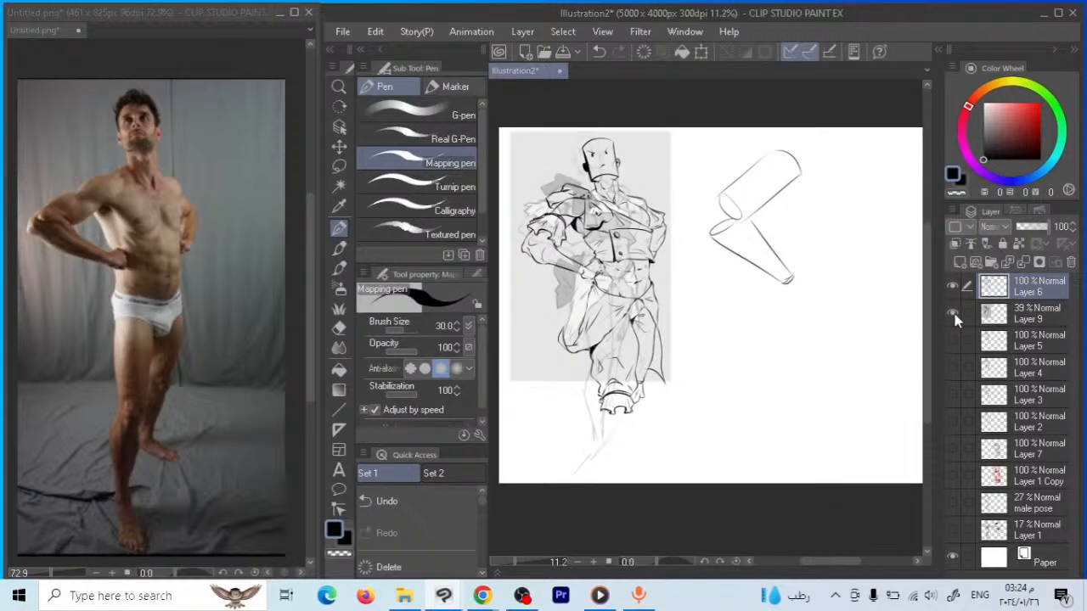
click(953, 312)
key(m)
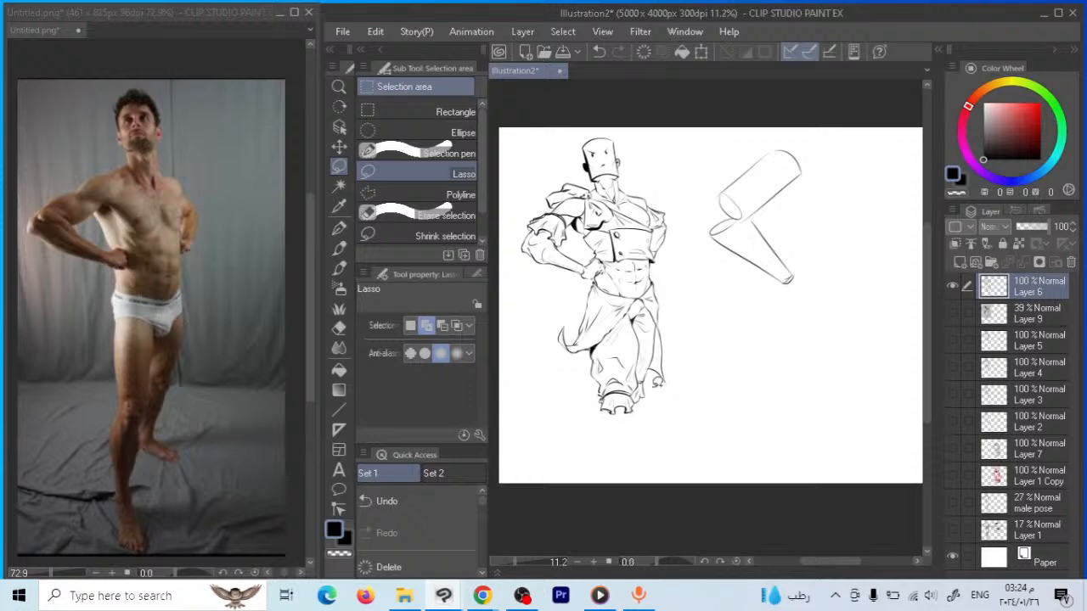
mouse_move(656, 381)
mouse_down()
mouse_move(649, 365)
mouse_move(634, 392)
mouse_move(652, 406)
mouse_move(657, 379)
mouse_up()
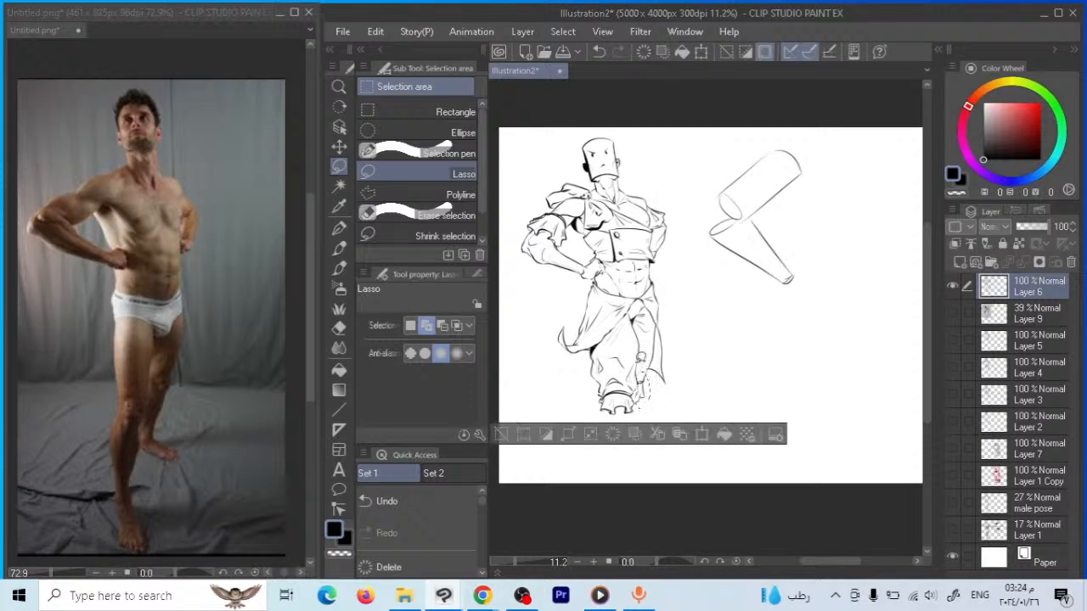
key(ctrl+t)
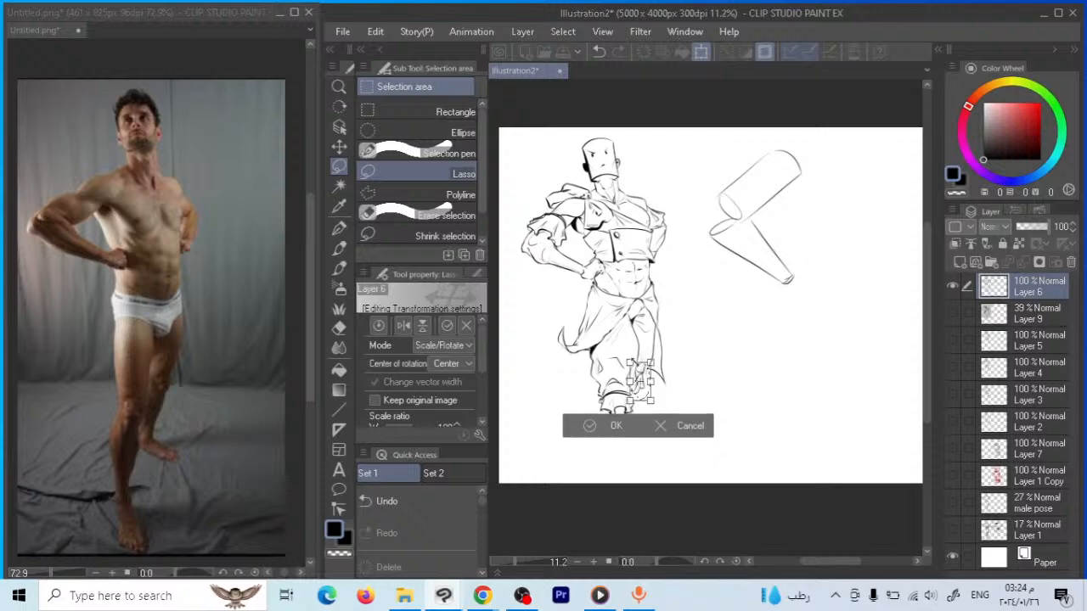
drag(642, 380, 644, 376)
key(Return)
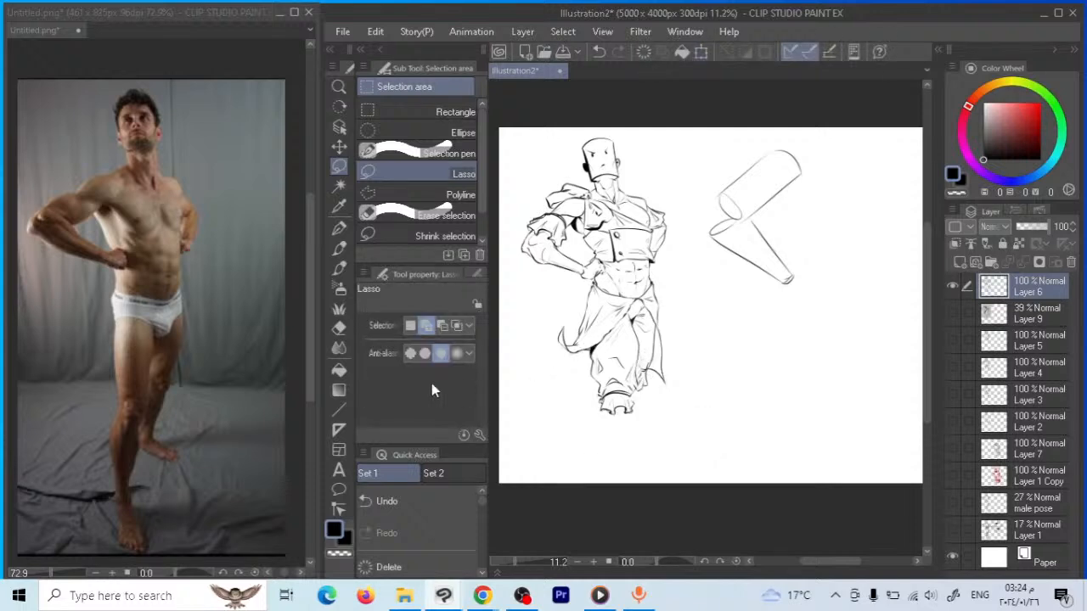
Clean up stray ink lines on Layer 6, and lasso the near shoulder's sleeve and nudge it slightly
click(338, 327)
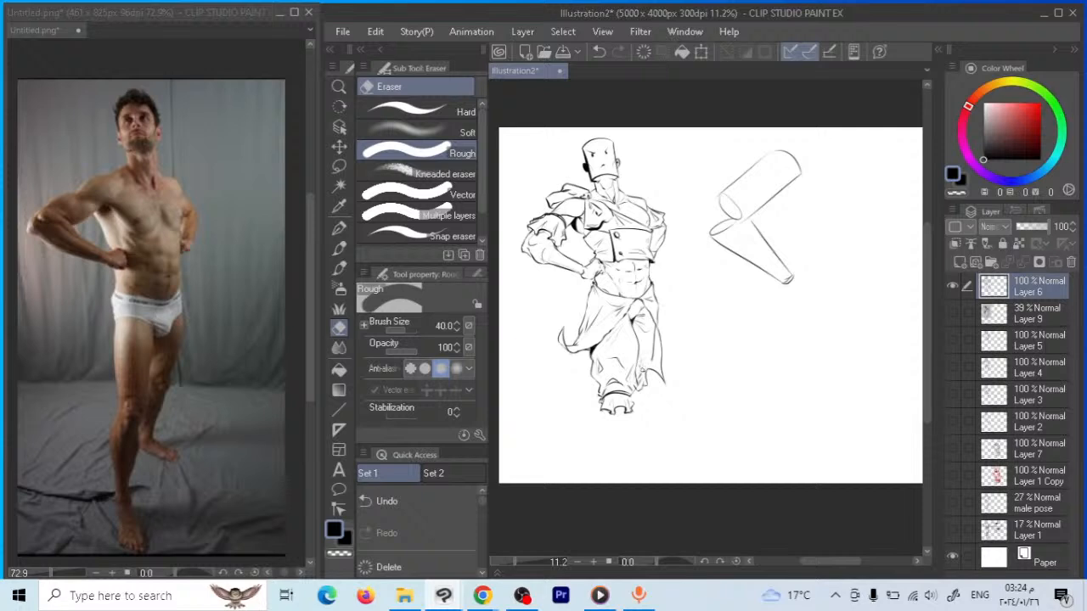
click(339, 228)
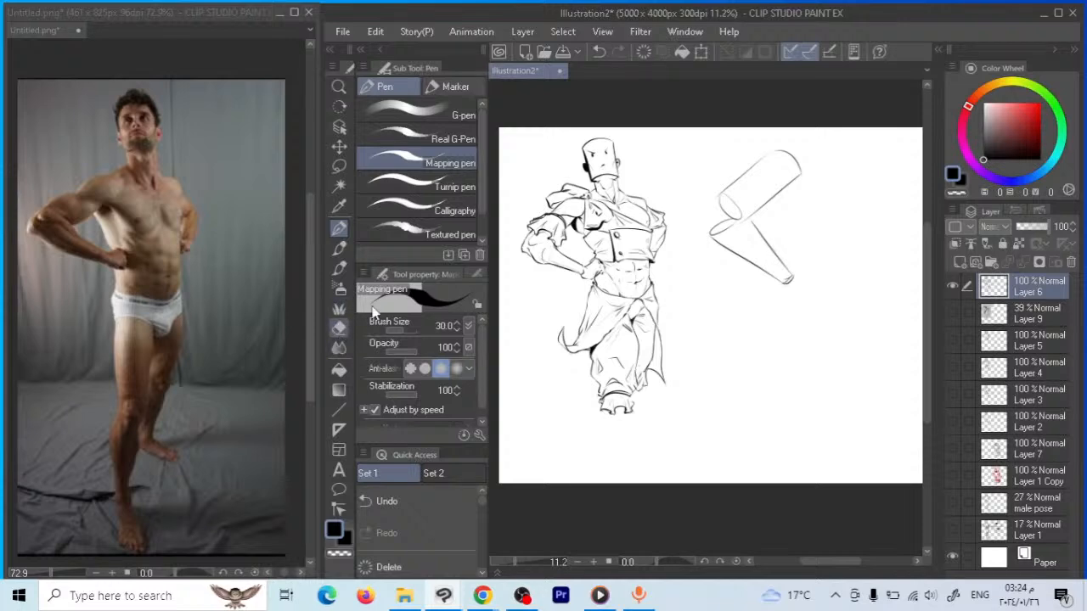
click(339, 166)
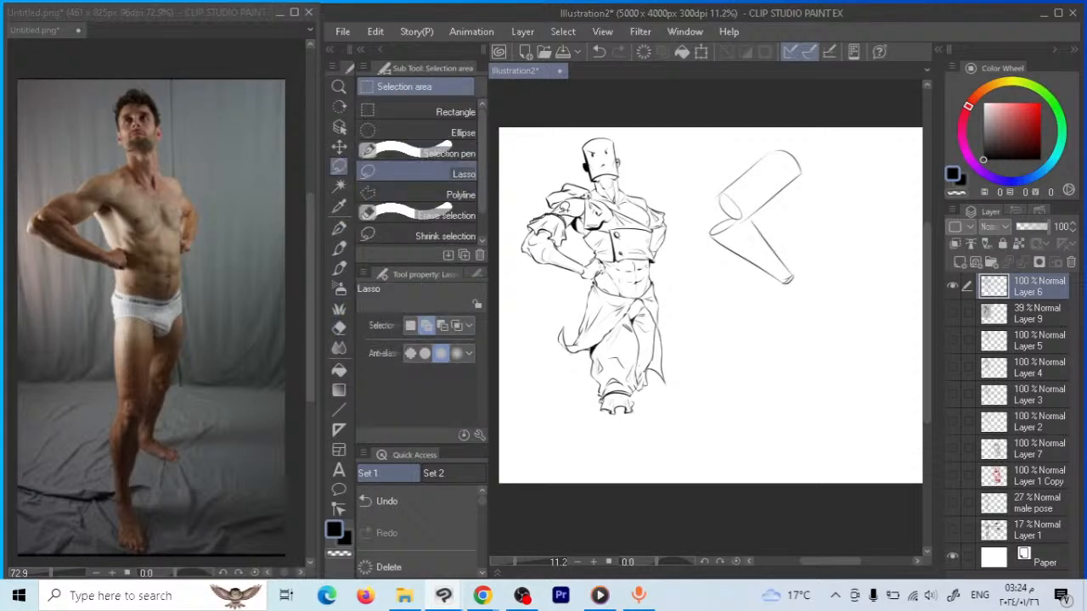
mouse_move(541, 184)
mouse_down()
mouse_move(574, 166)
mouse_move(586, 174)
mouse_up()
key(k)
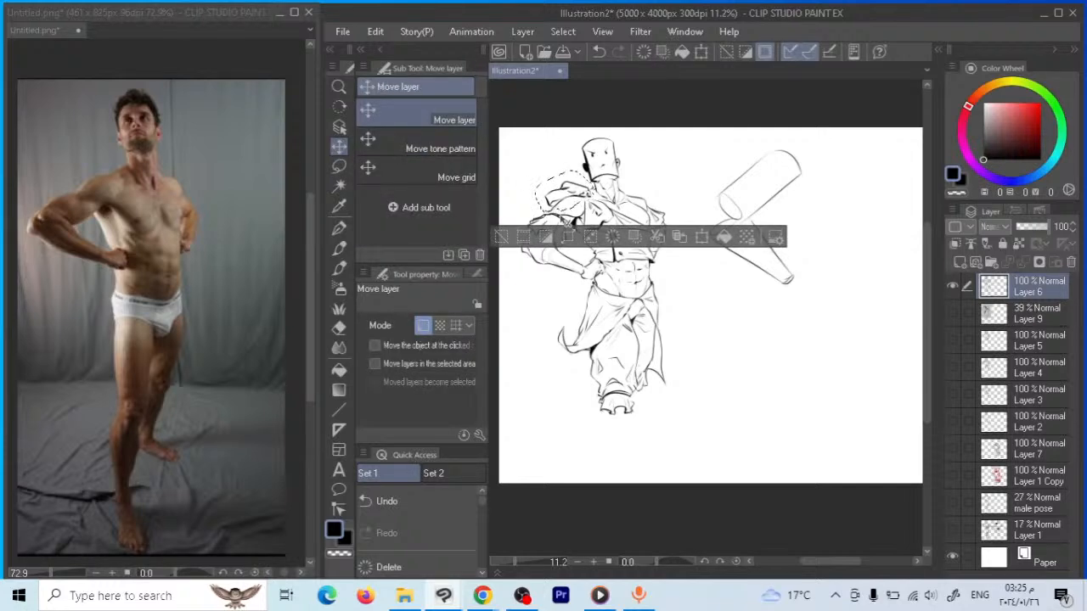
key(ctrl+d)
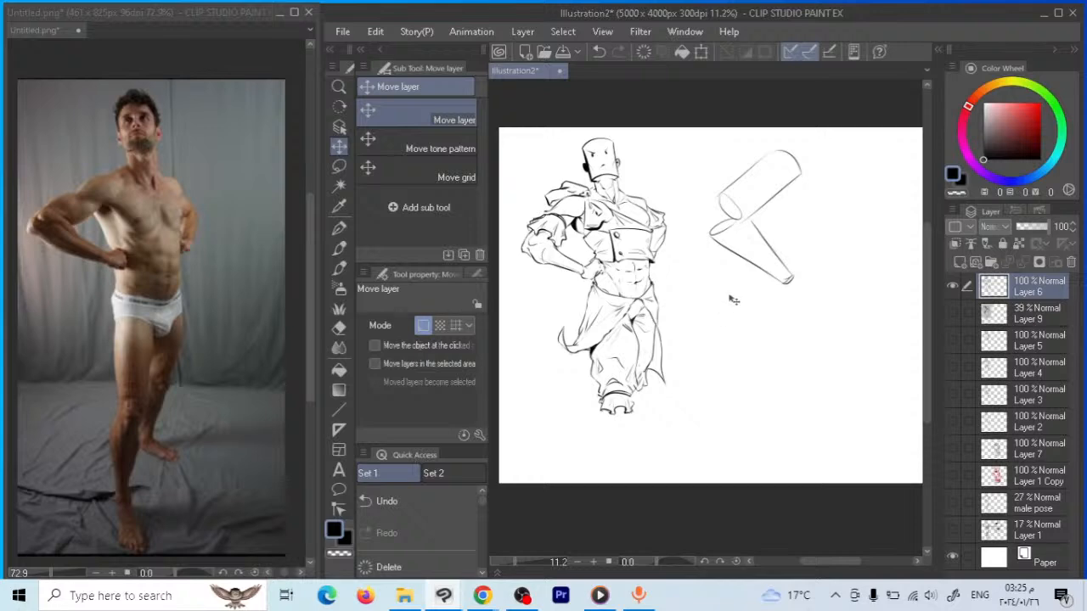
Erase and re-ink the small lines at the waist and hip cloth below the near hand
click(338, 328)
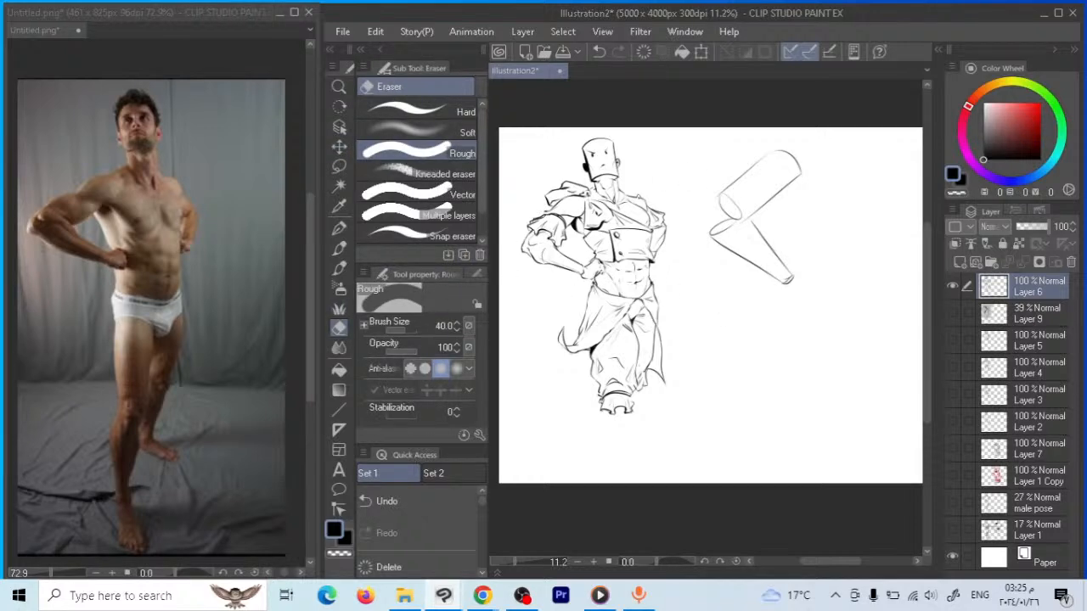
click(339, 228)
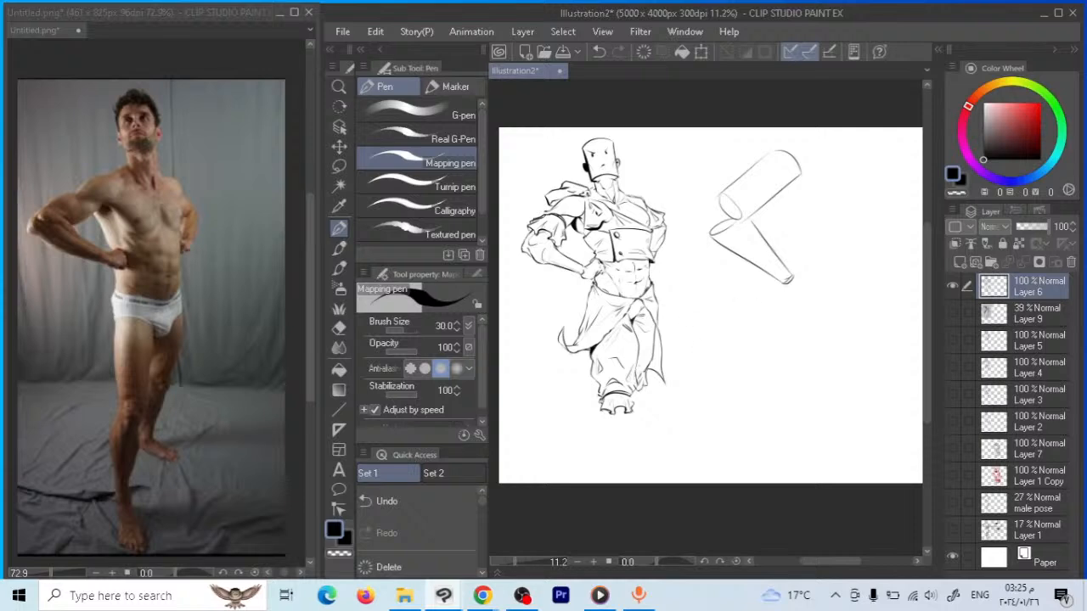
drag(598, 289, 608, 296)
key(e)
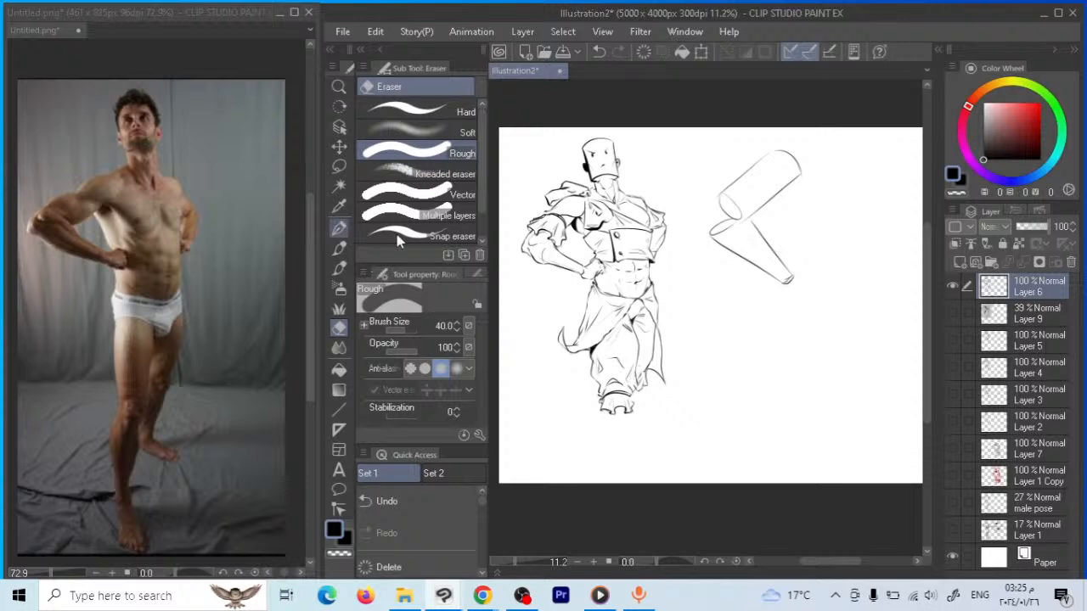
click(339, 228)
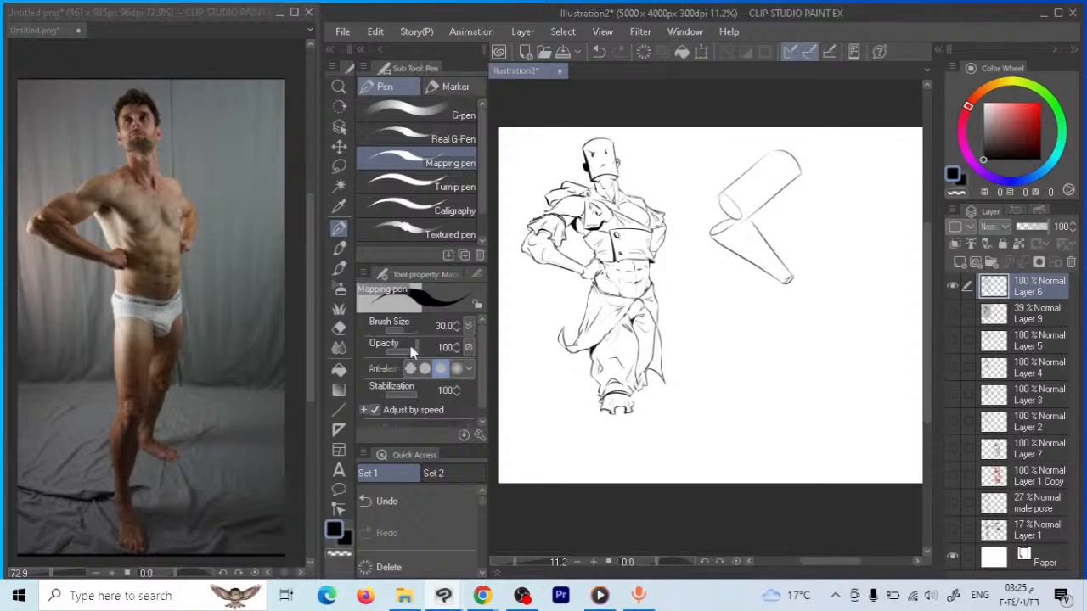
click(339, 327)
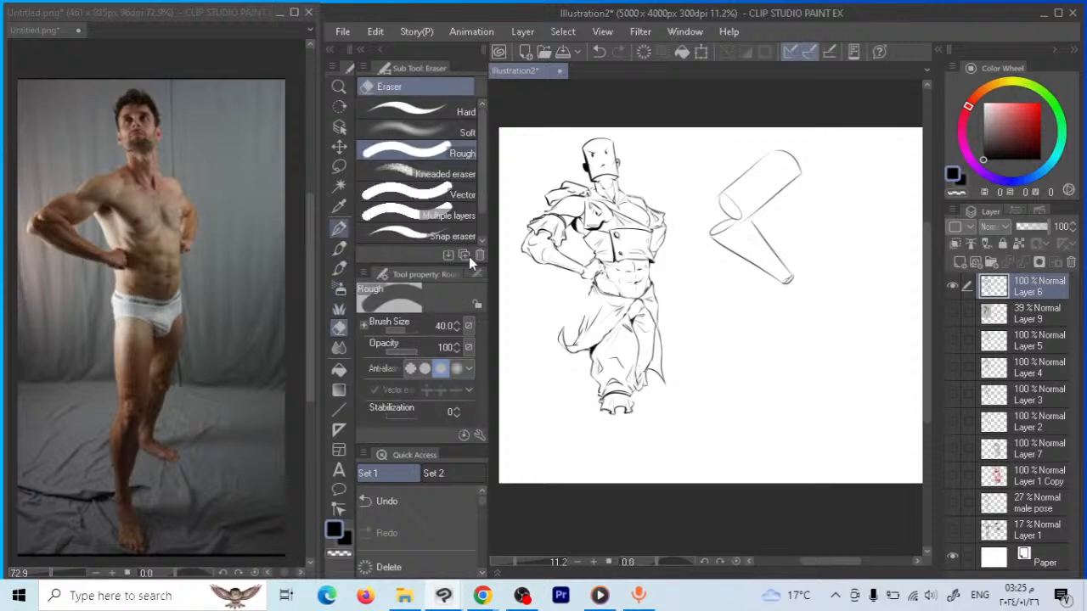
click(338, 228)
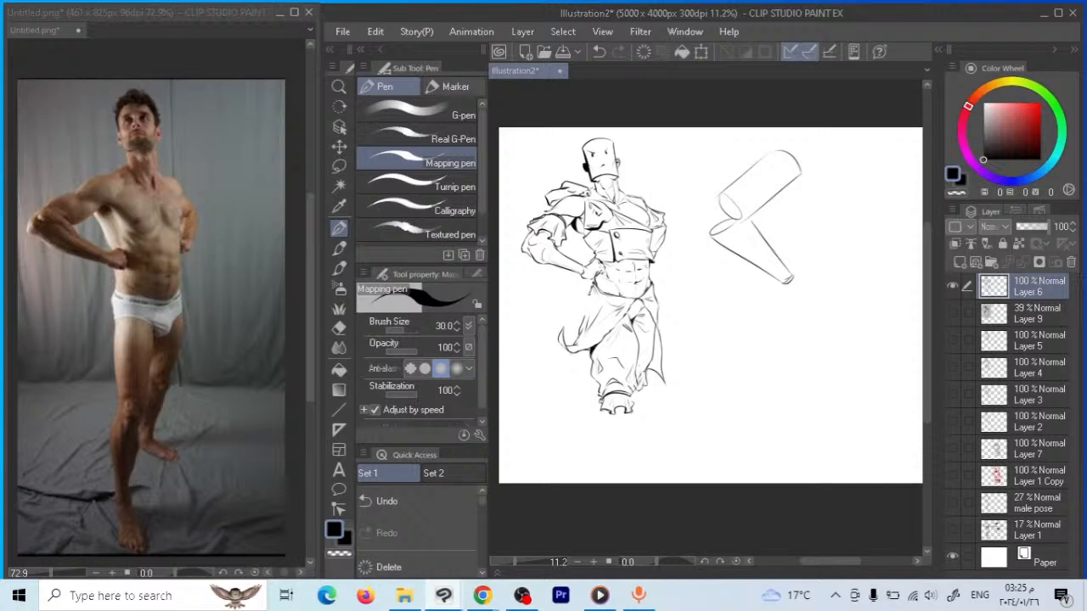
drag(583, 293, 590, 319)
click(339, 327)
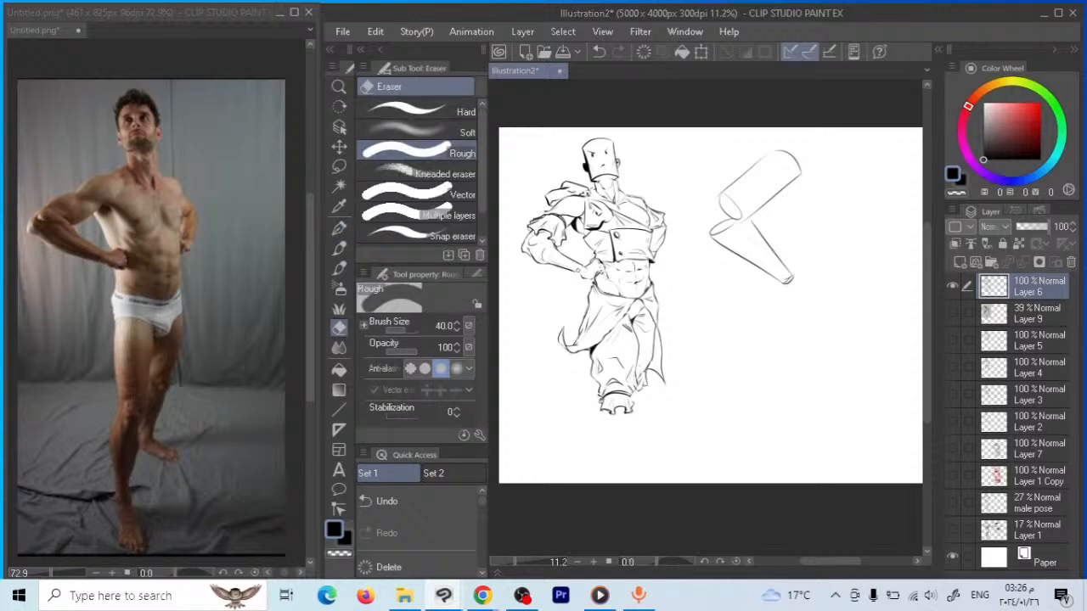
click(338, 228)
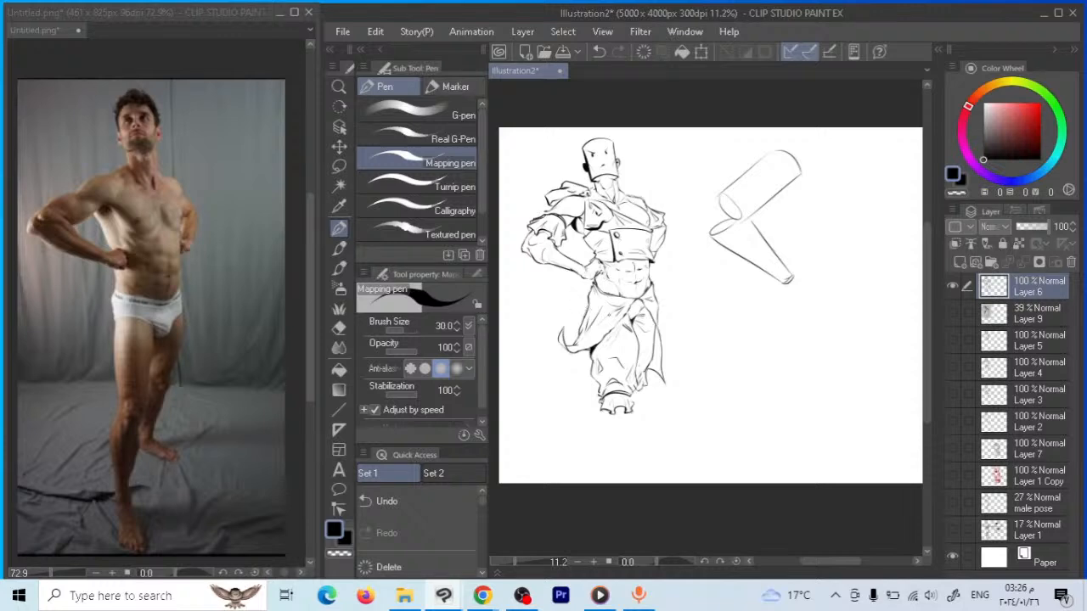
Lasso the hand resting on the hip, nudge it slightly, and deselect it
key(m)
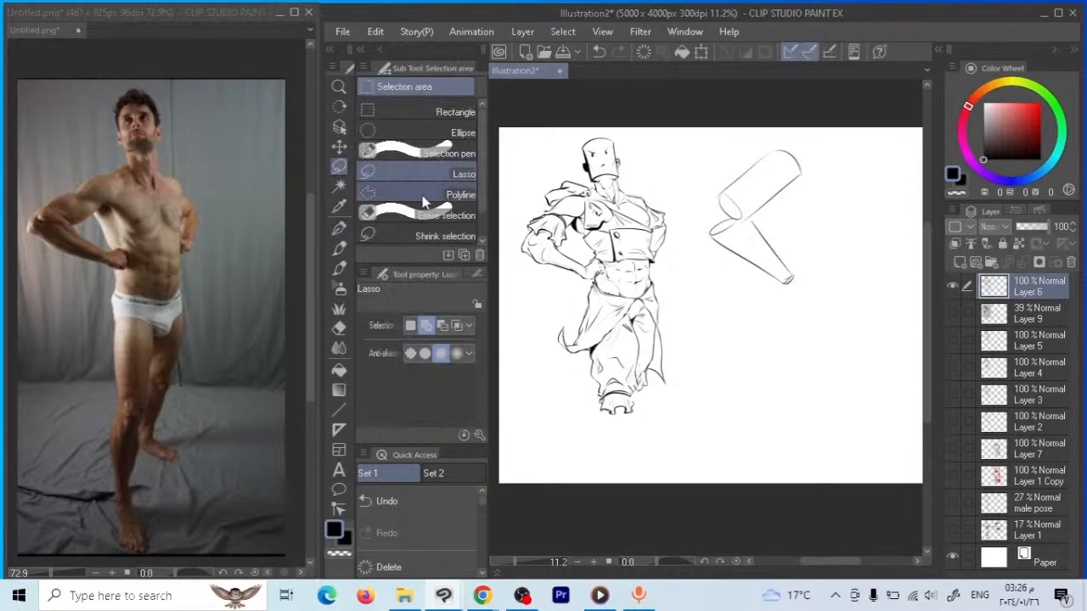
mouse_move(603, 265)
mouse_down()
mouse_move(610, 253)
mouse_move(605, 267)
mouse_up()
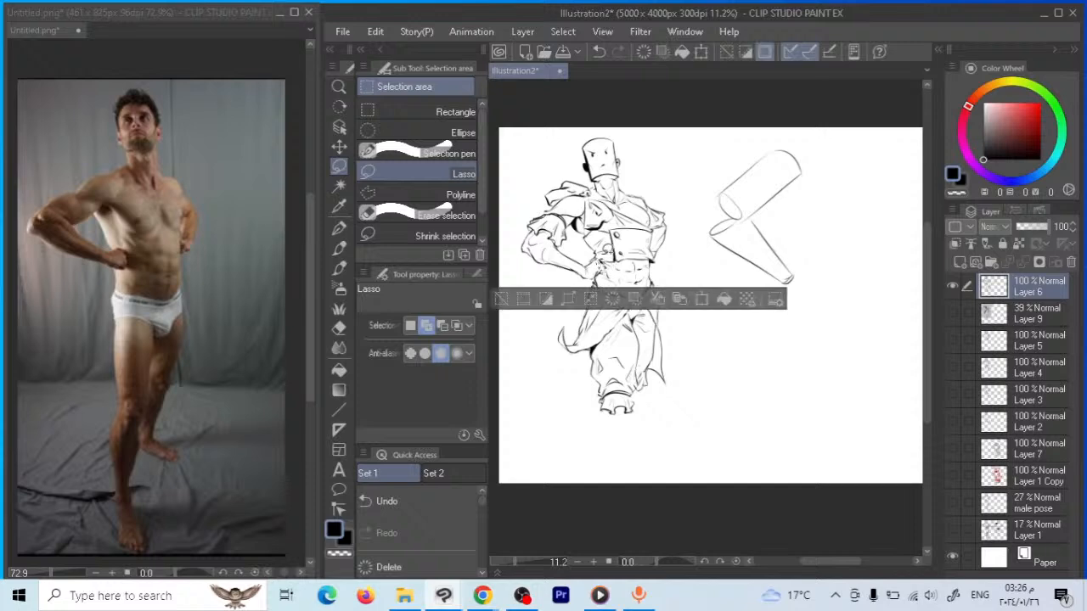
key(k)
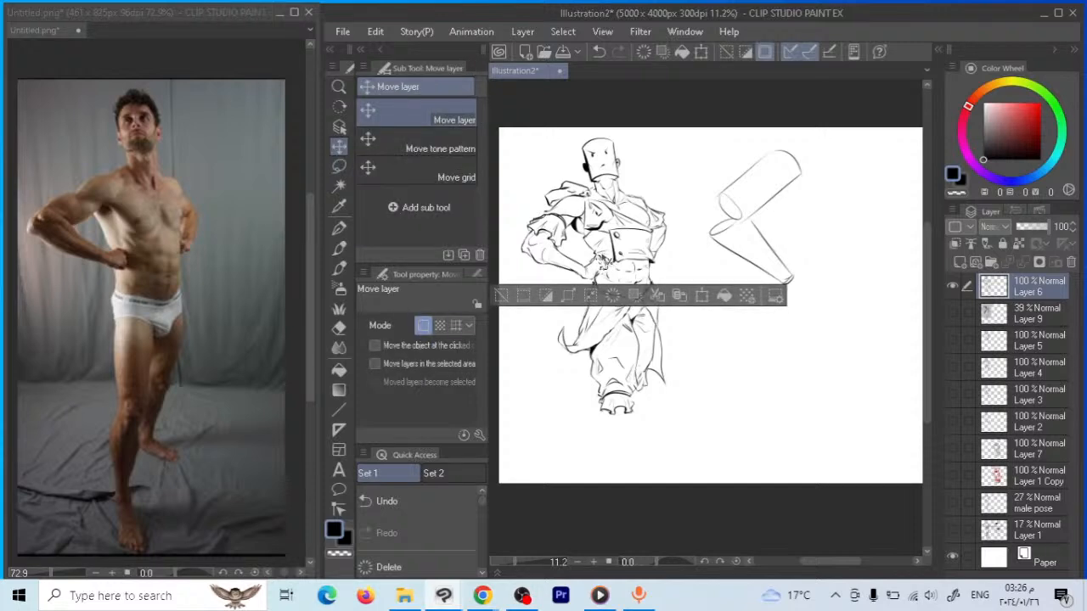
key(ctrl+d)
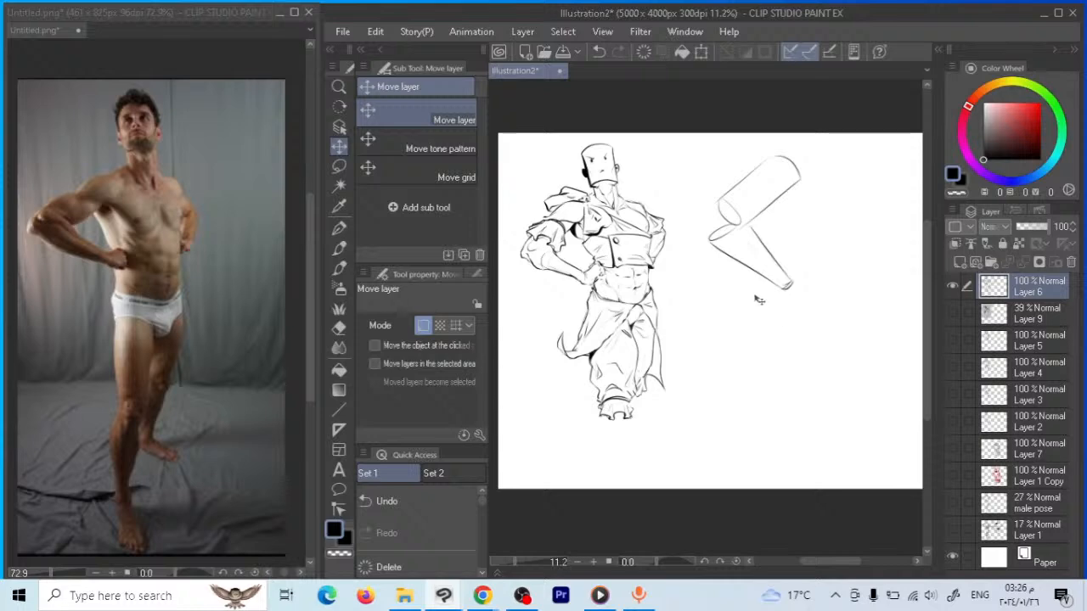
Lasso the two arm construction cylinders beside the character and delete them
click(339, 166)
mouse_move(712, 274)
mouse_down()
mouse_move(734, 133)
mouse_move(837, 213)
mouse_move(799, 331)
mouse_move(727, 248)
mouse_up()
key(Delete)
key(ctrl+d)
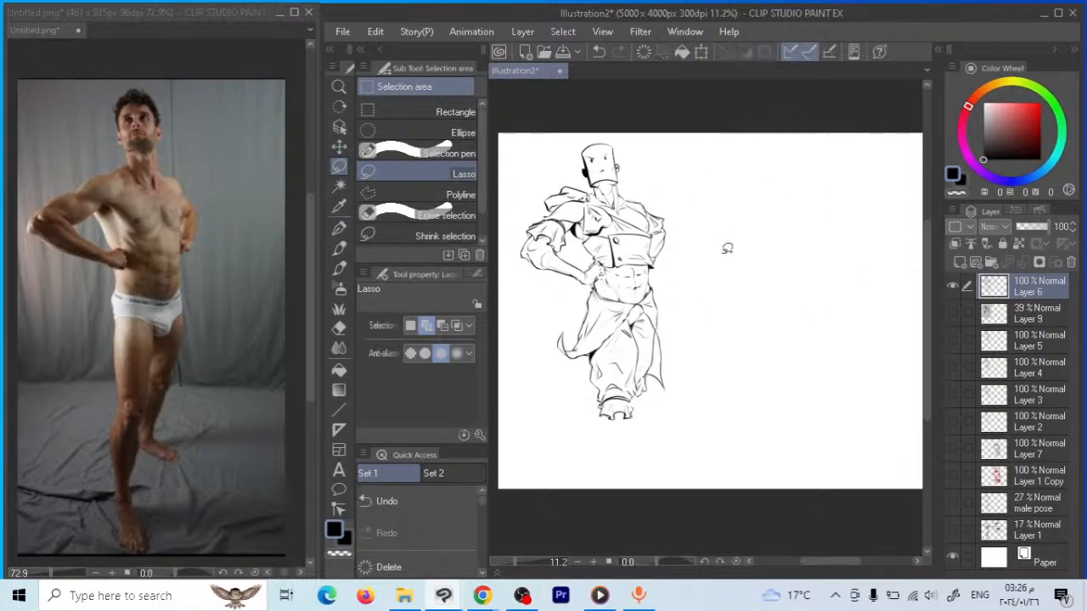
Hide Layer 6 and Layer 9, and show Layer 5 together with the male pose layer
click(953, 313)
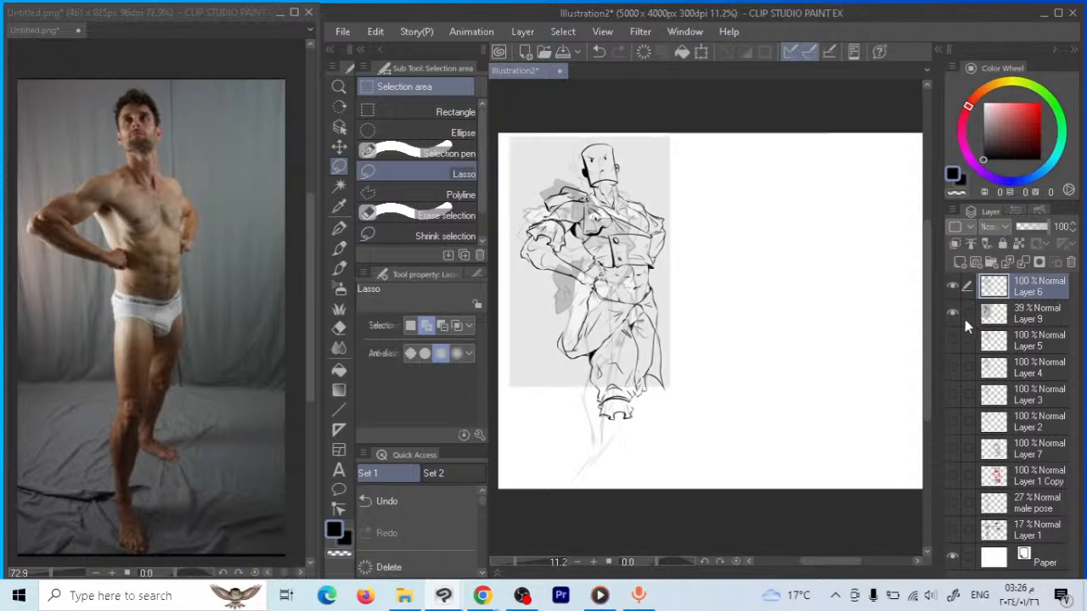
click(1036, 313)
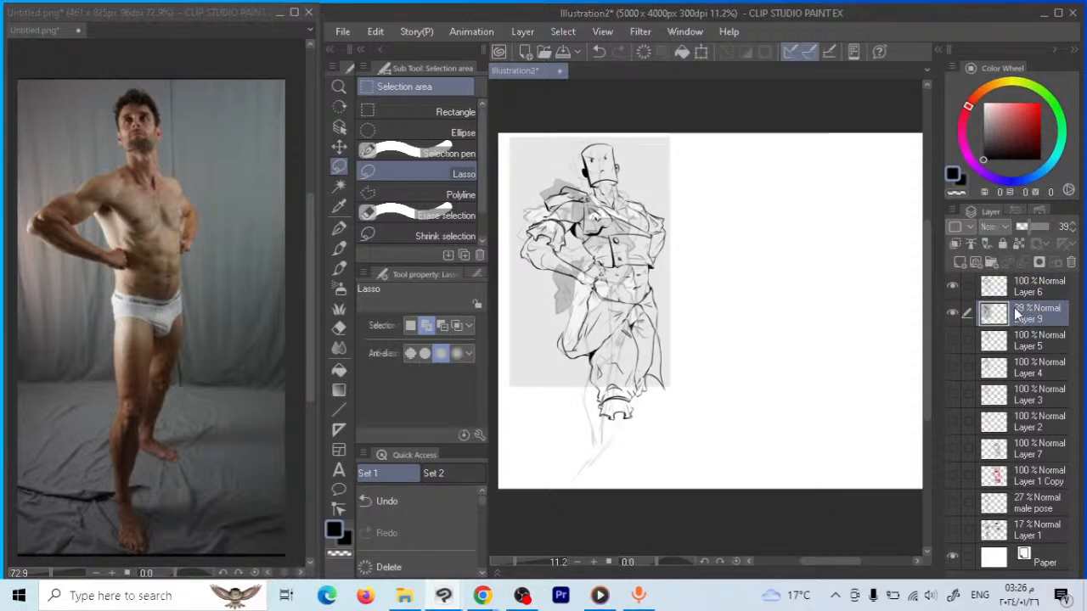
click(952, 340)
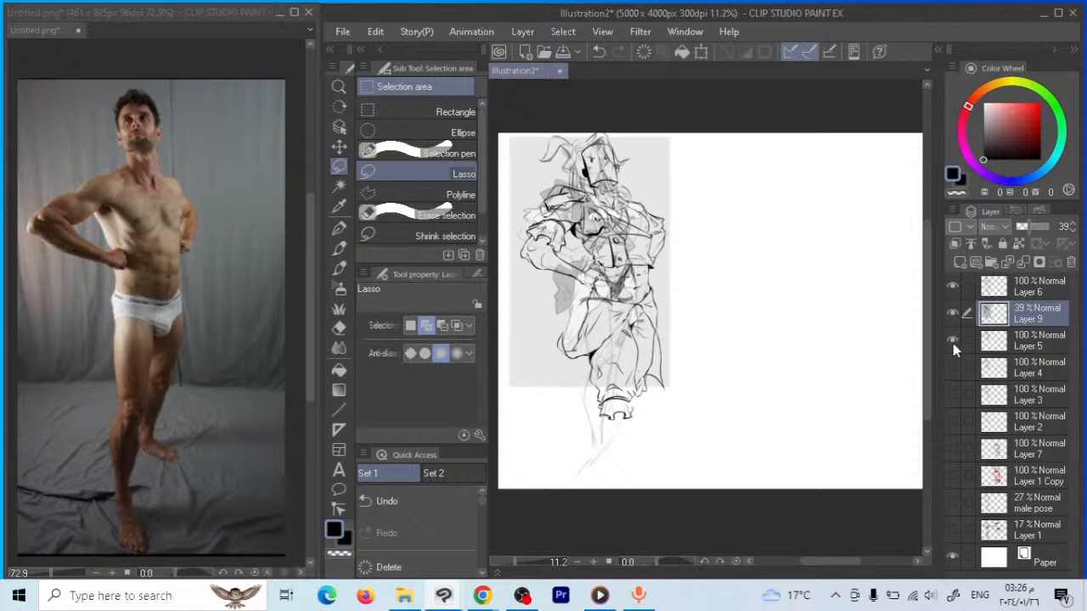
click(953, 286)
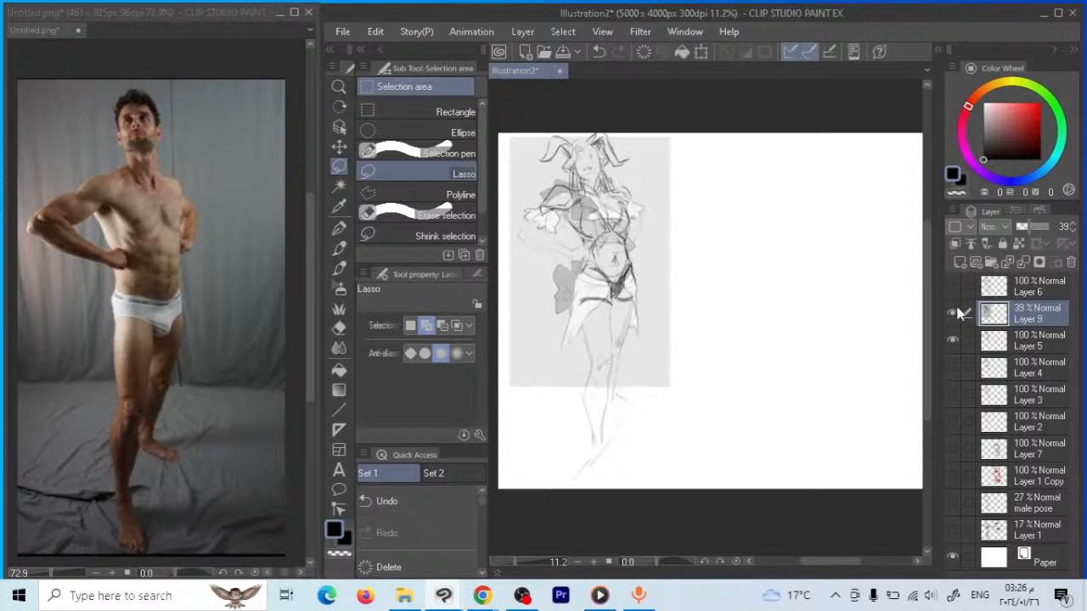
click(953, 314)
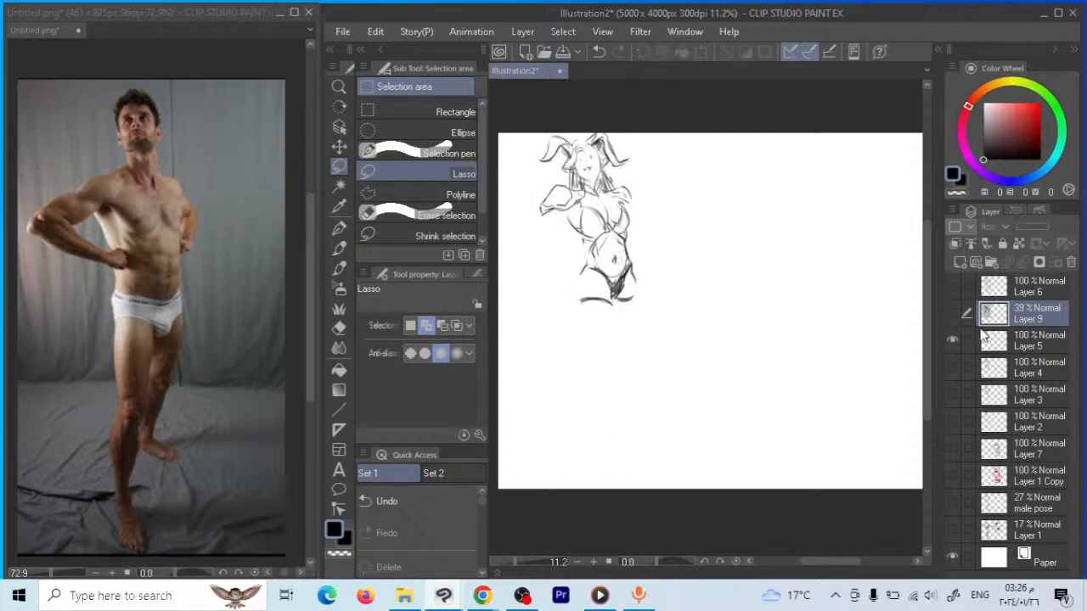
click(952, 504)
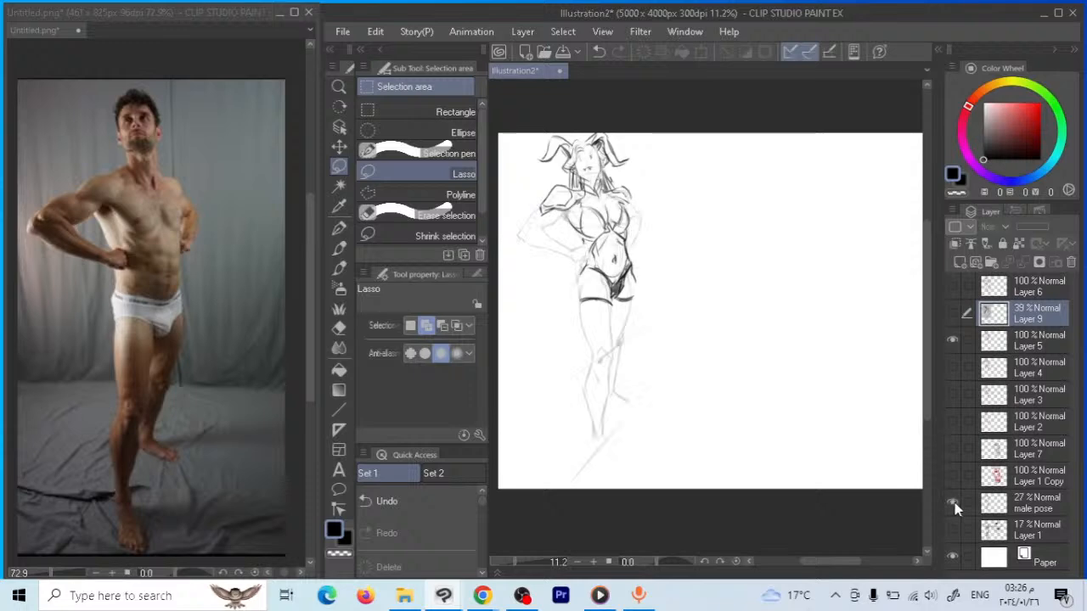
click(1038, 503)
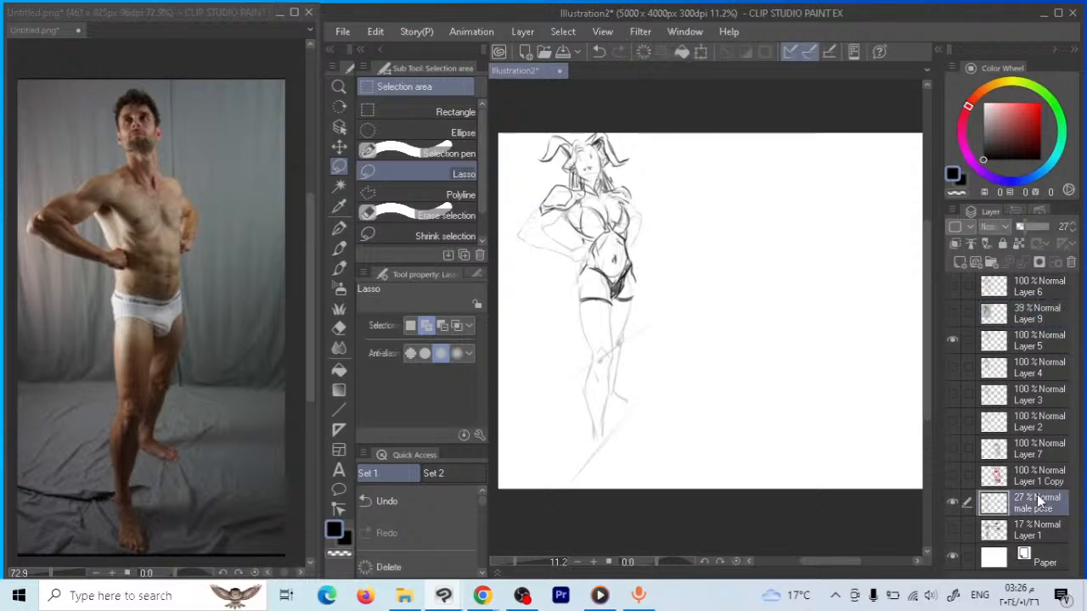
Copy and paste Layer 5 and the male pose layer together, and merge Layer 5 with its copy
right_click(1052, 336)
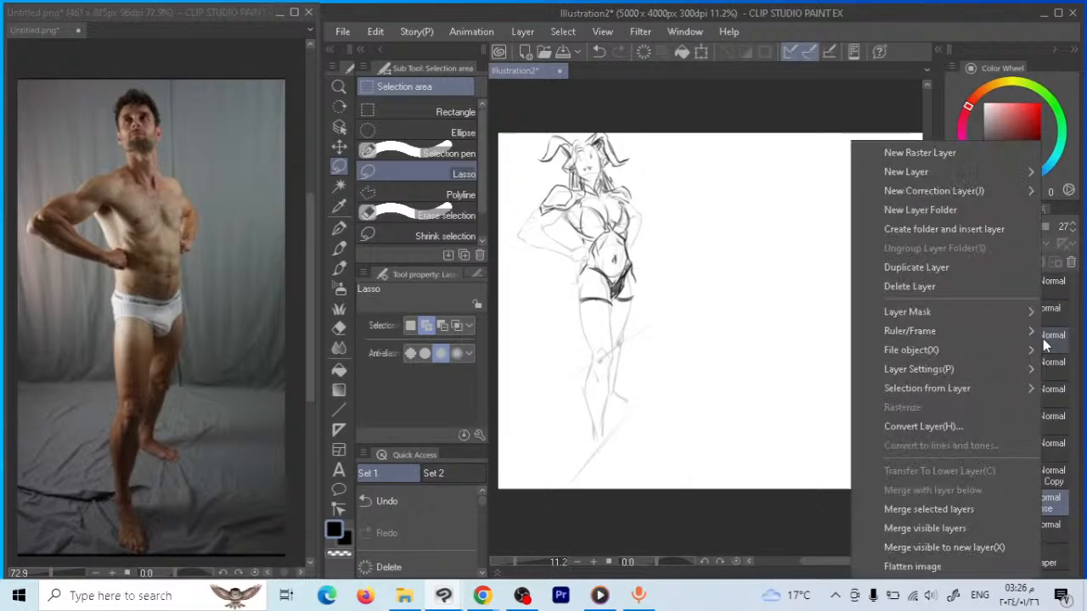
key(Escape)
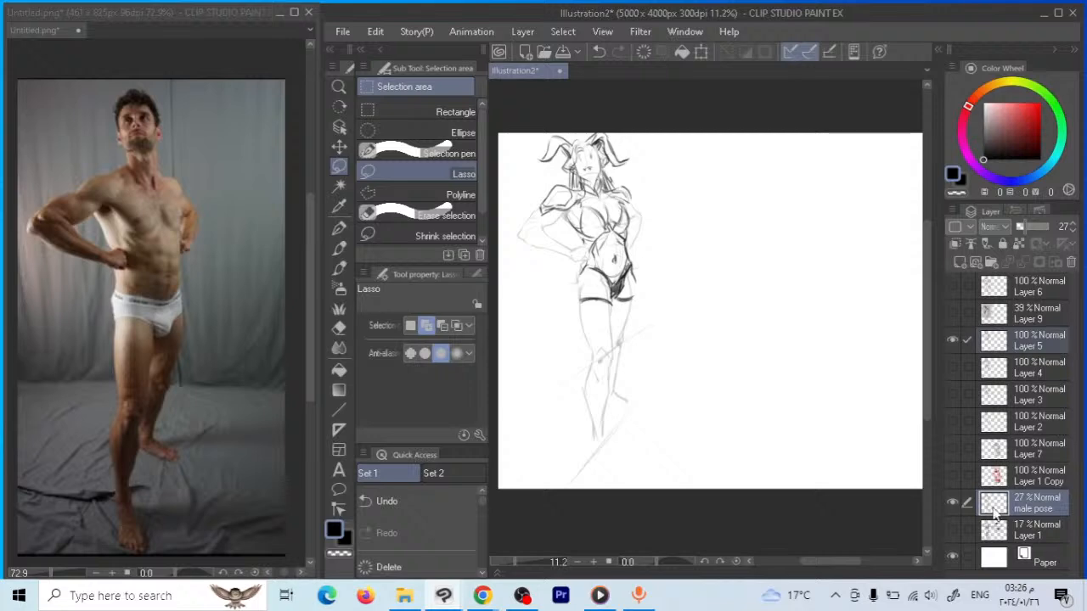
click(951, 501)
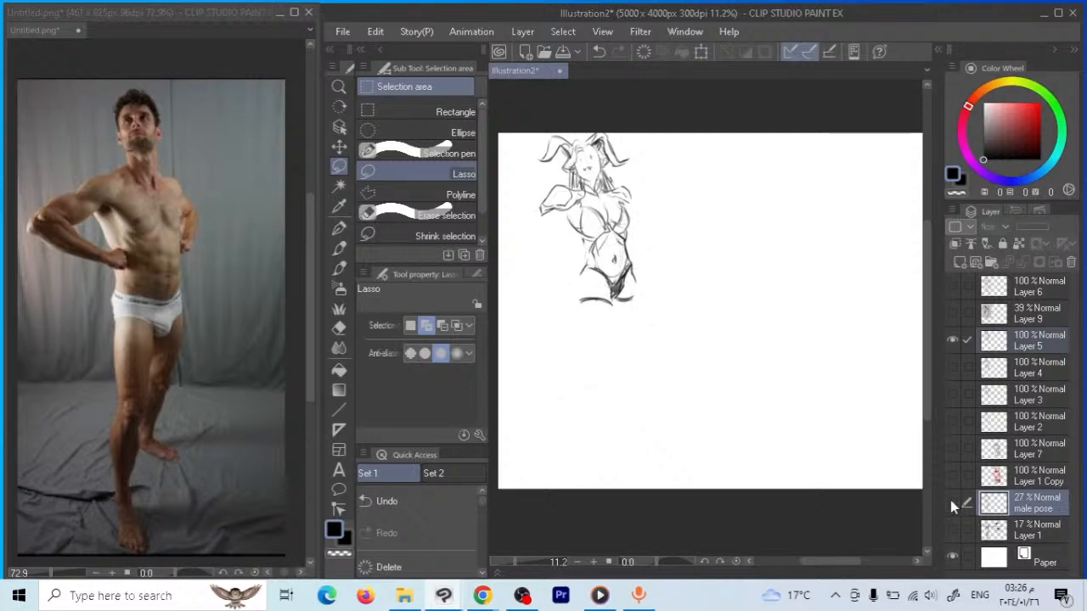
click(950, 500)
key(ctrl+c)
key(ctrl+v)
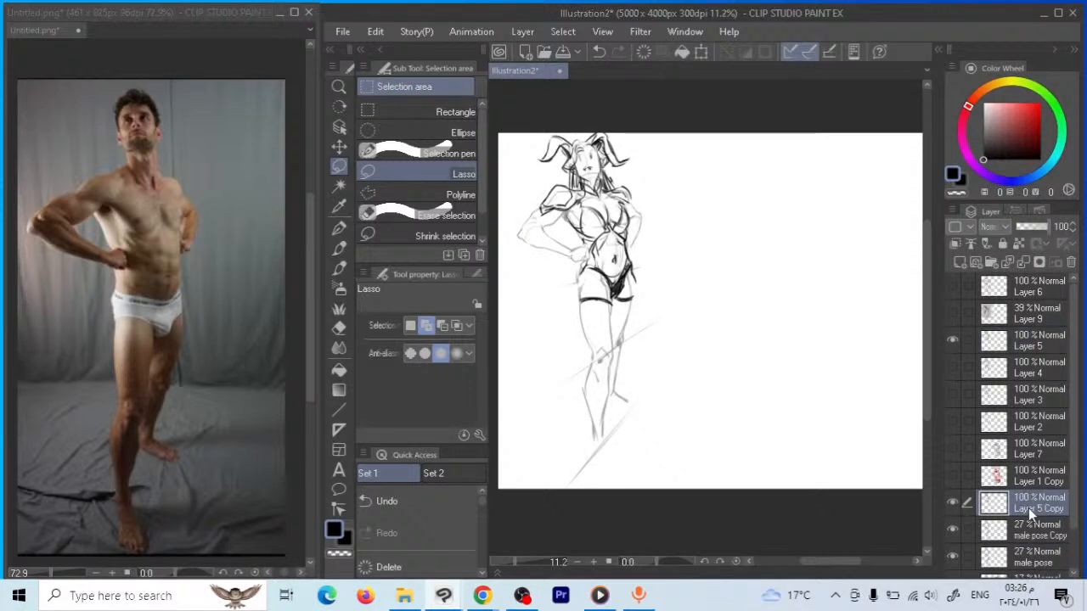
right_click(1032, 340)
click(922, 509)
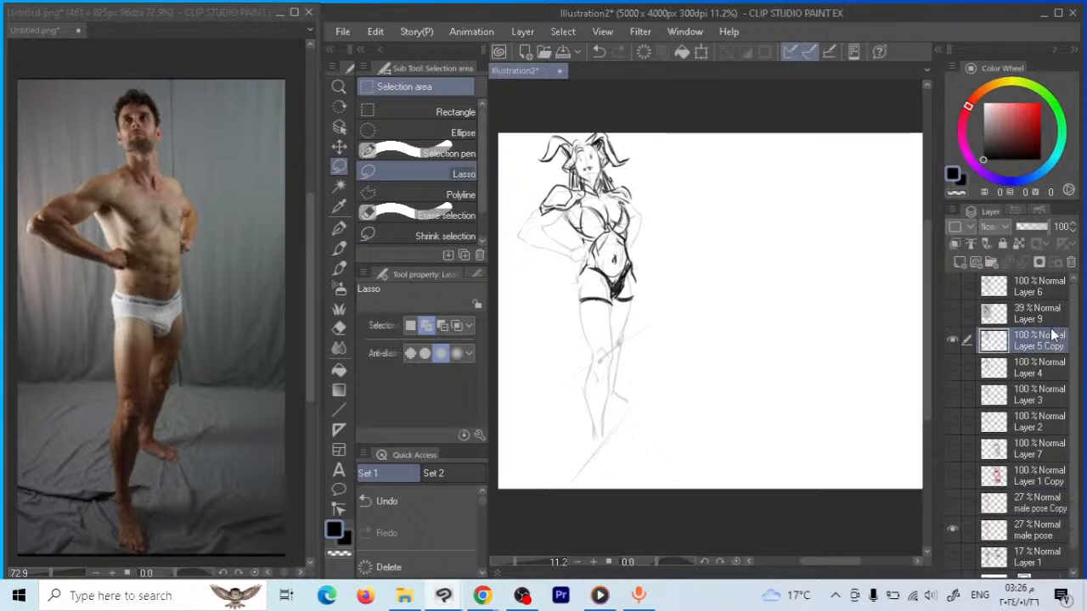
Lower the Layer 5 Copy opacity to 20%, and toggle the male pose layer's visibility to compare the sketches
click(1034, 228)
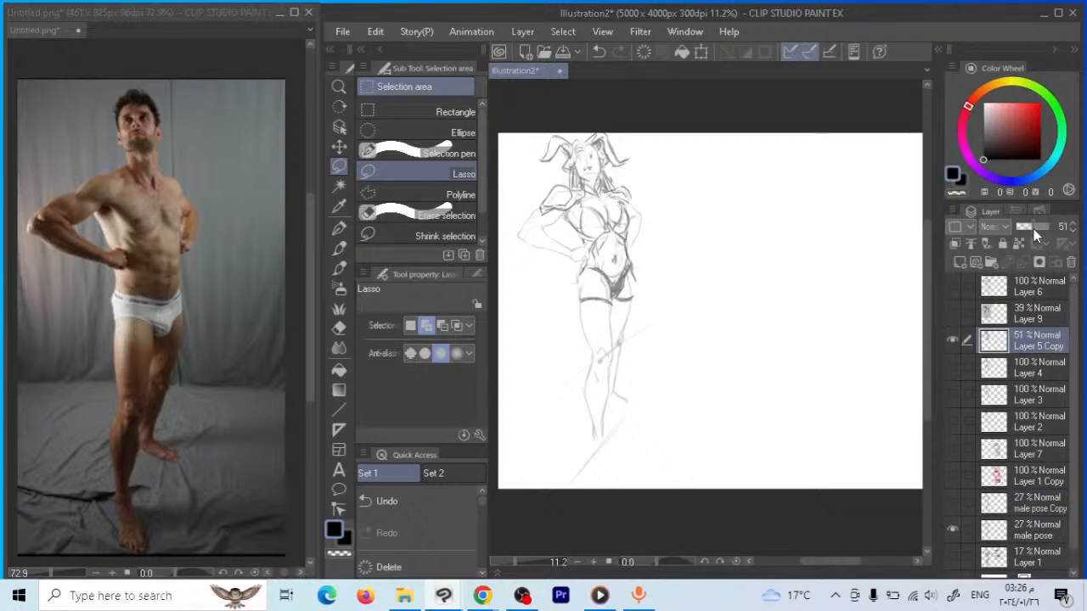
drag(1034, 229, 1023, 228)
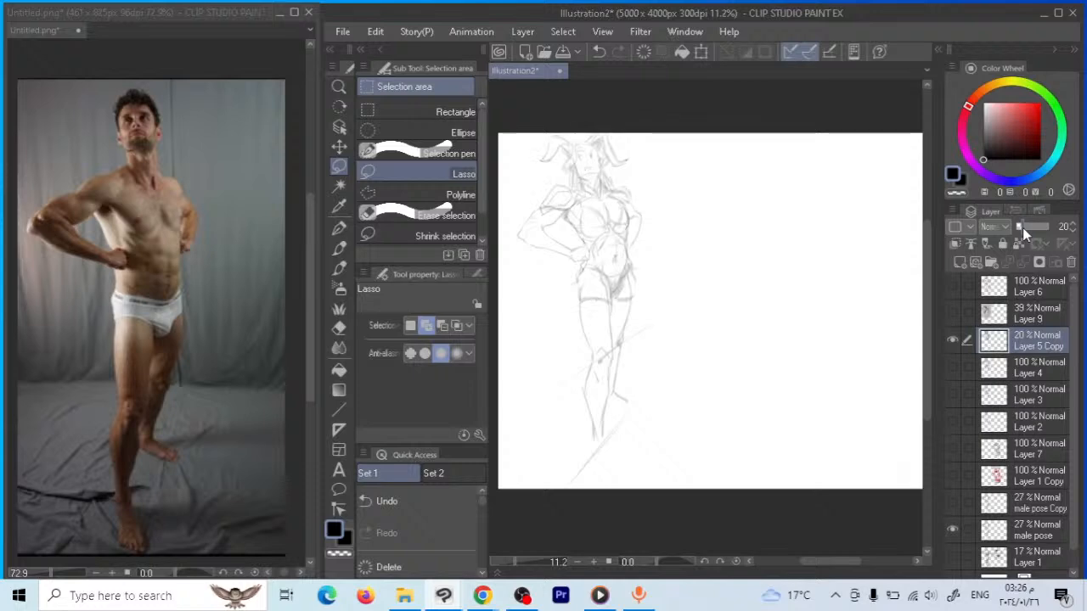
click(953, 531)
click(953, 529)
click(953, 531)
click(953, 531)
Hide the male pose layer so only the horned figure's faded sketch remains shown, comparing the drawing with and without it
key(alt+Tab)
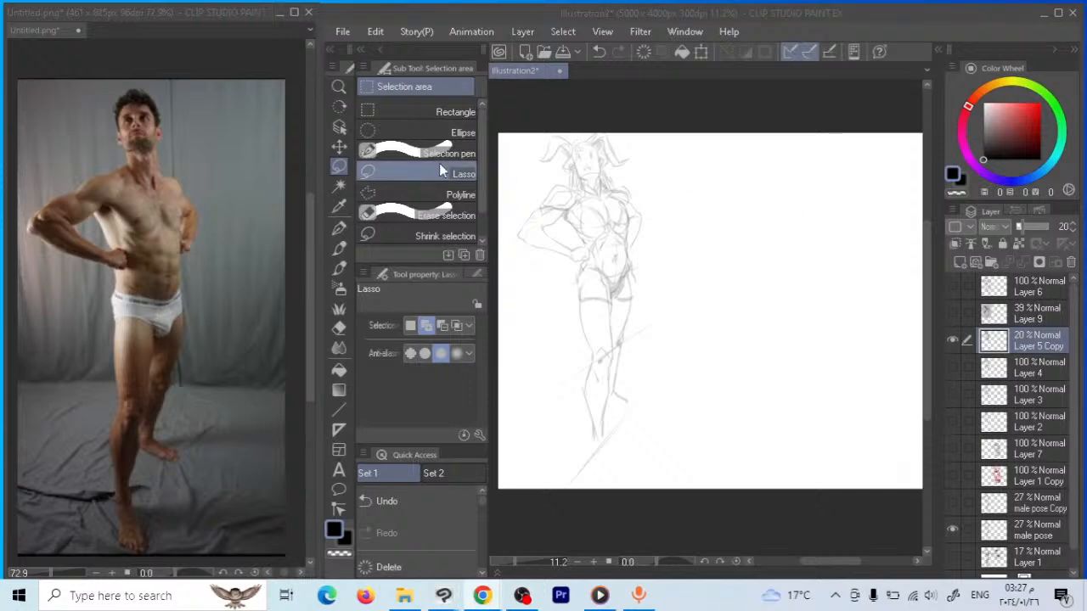
key(alt+Tab)
key(p)
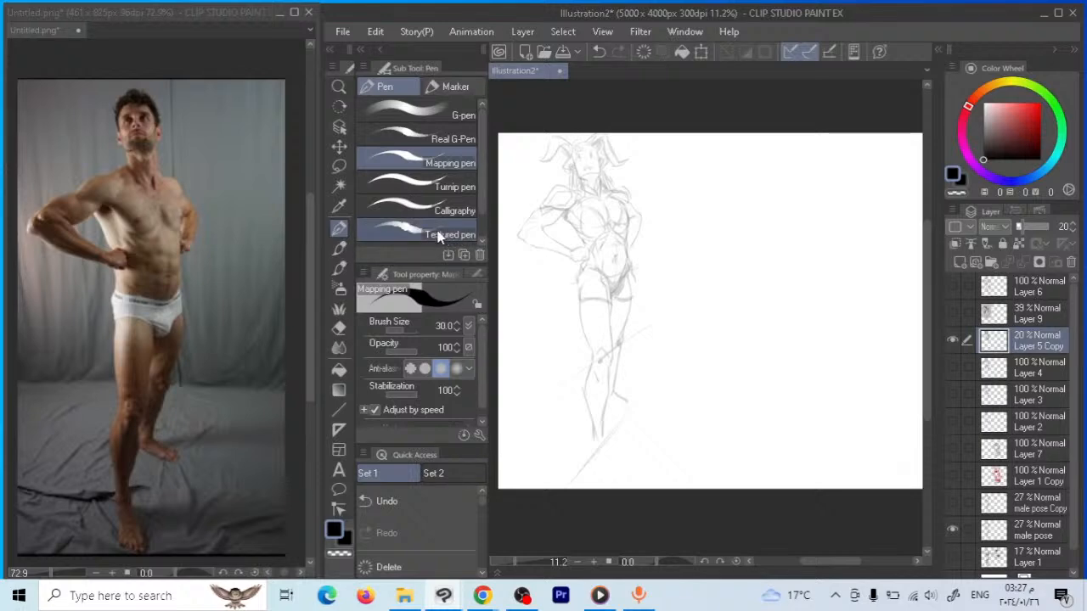
key(slash)
drag(660, 210, 756, 275)
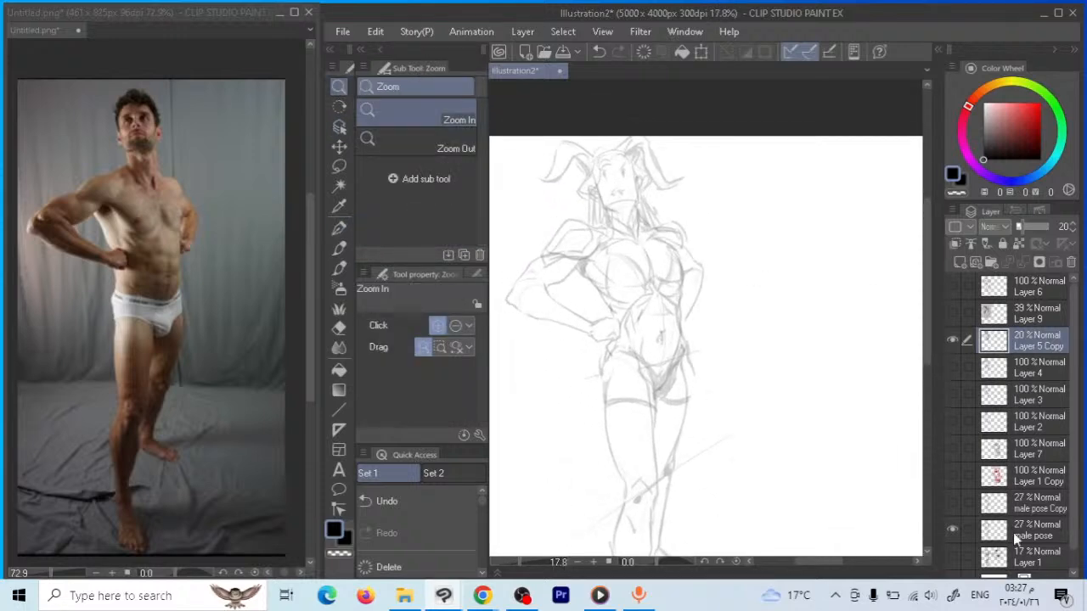
click(1013, 533)
click(953, 530)
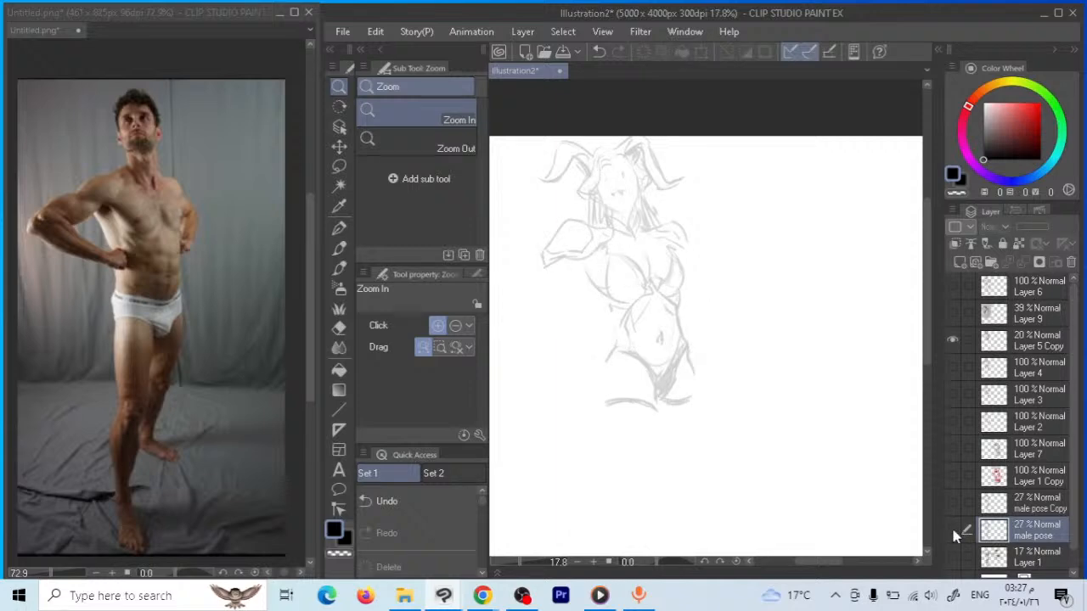
click(953, 531)
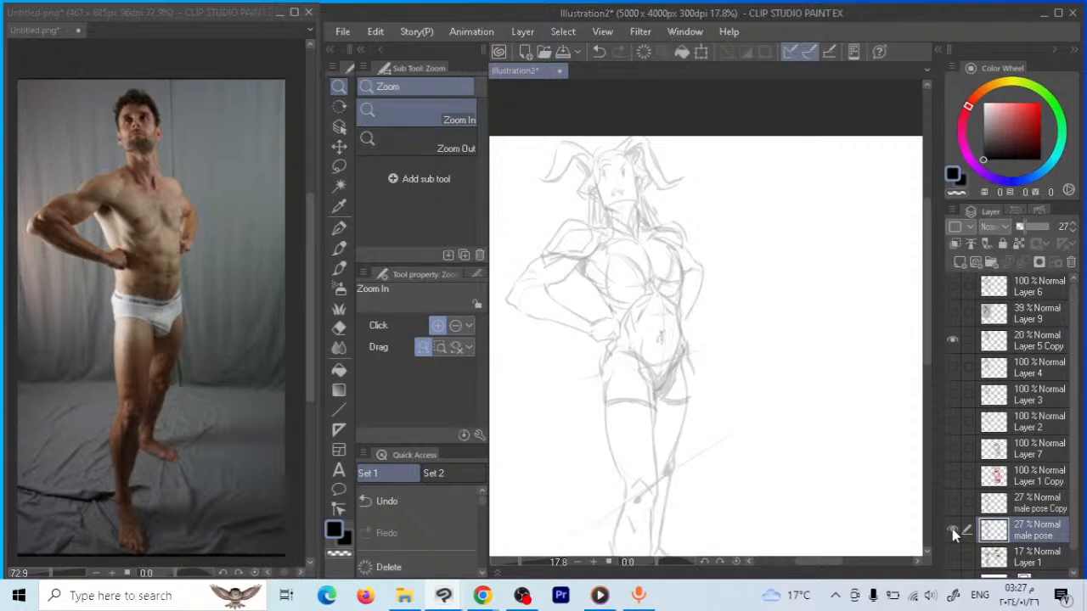
click(953, 532)
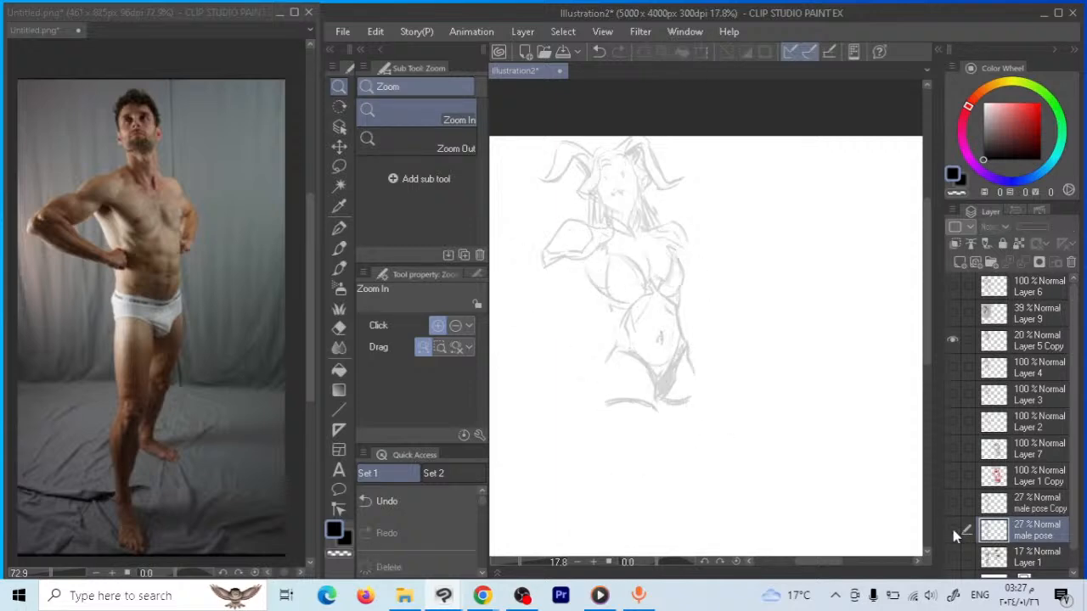
Lower the Layer 5 Copy opacity to 15%, and add a new raster layer above it
click(1019, 341)
click(1021, 226)
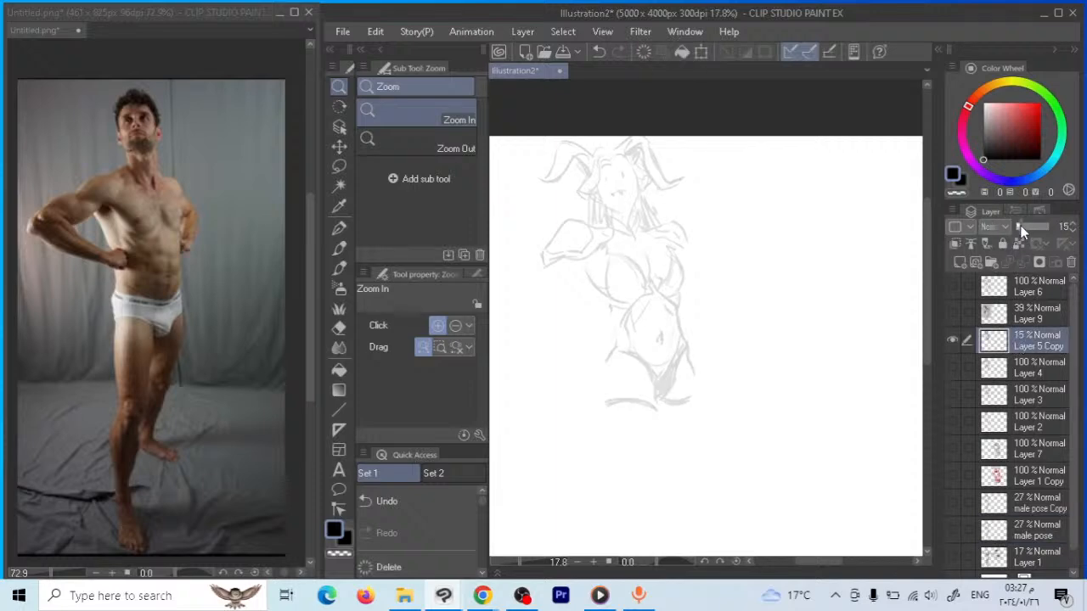
key(ctrl+shift+n)
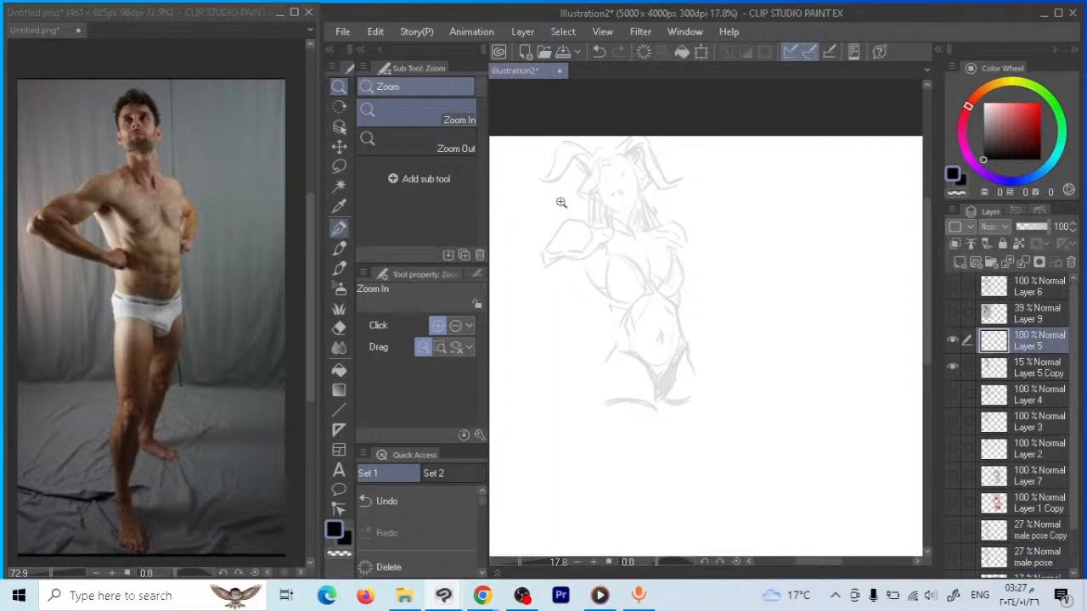
Draw the face outline, brow and front hair with the Textured pen at size 25, checking the lines against the hidden sketch
click(339, 228)
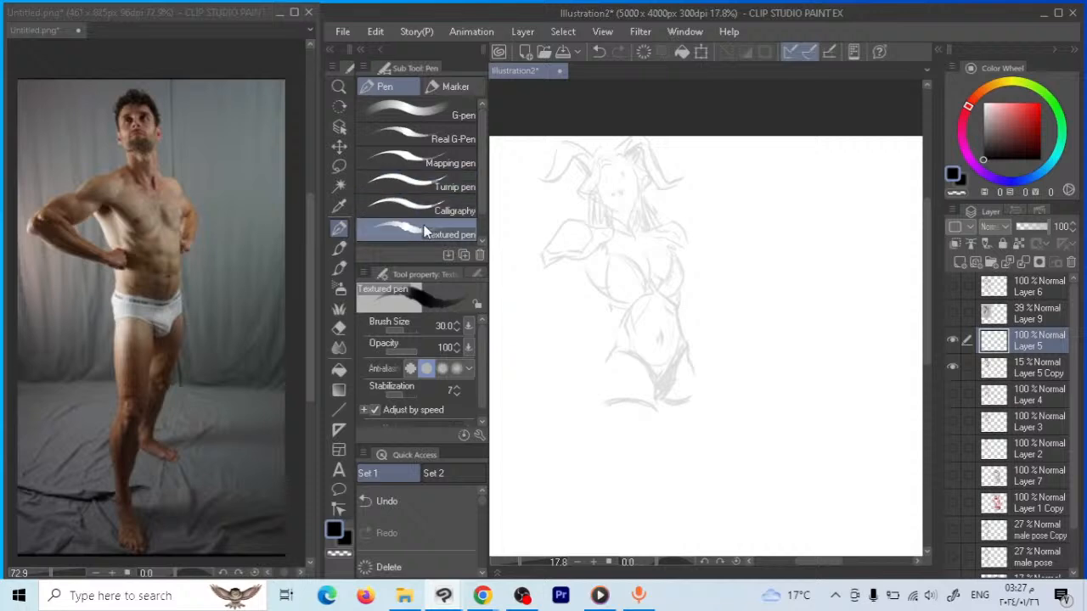
key(bracketleft)
mouse_move(601, 164)
mouse_down()
mouse_move(613, 166)
mouse_move(579, 198)
mouse_move(619, 211)
mouse_move(613, 144)
mouse_move(620, 150)
mouse_move(594, 144)
mouse_move(571, 193)
mouse_move(590, 225)
mouse_up()
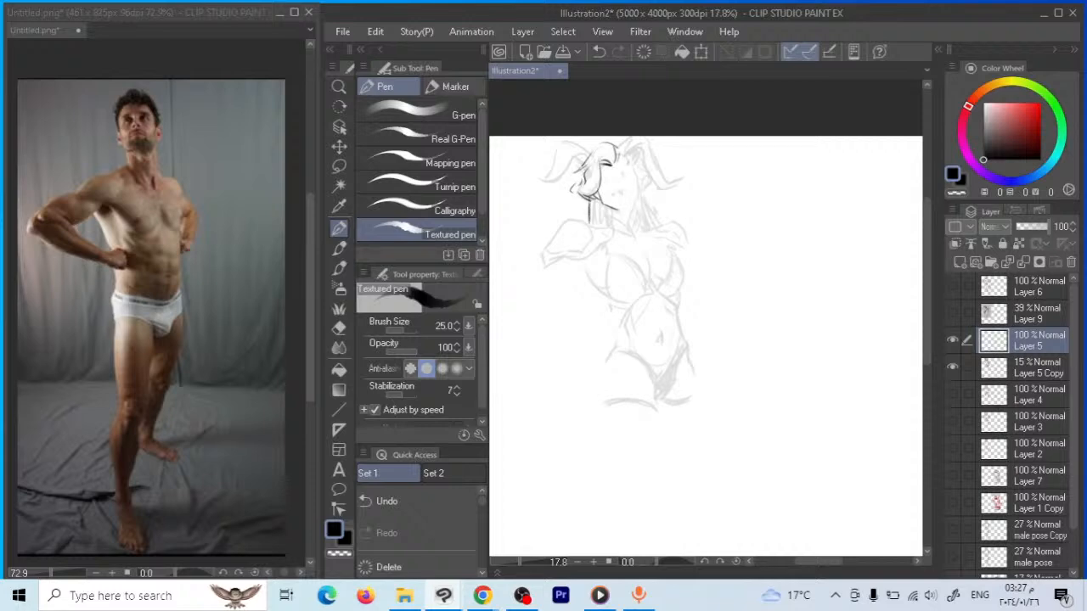
mouse_move(618, 155)
mouse_down()
mouse_move(641, 180)
mouse_move(625, 214)
mouse_up()
drag(628, 143, 635, 175)
click(953, 367)
click(954, 367)
Draw the jaw and the downward-curving horn on the right side of the head
drag(693, 248, 693, 288)
mouse_move(600, 190)
mouse_down()
mouse_move(606, 197)
mouse_move(661, 178)
mouse_move(674, 231)
mouse_up()
mouse_move(638, 189)
mouse_down()
mouse_move(652, 181)
mouse_move(661, 226)
mouse_up()
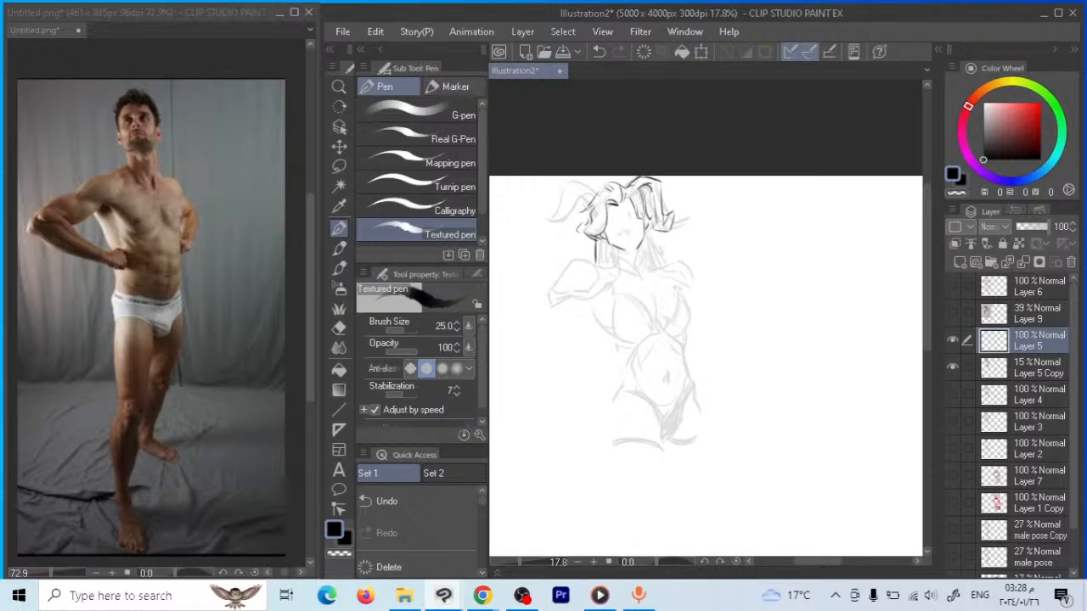
mouse_move(664, 225)
mouse_down()
mouse_move(671, 233)
mouse_move(654, 234)
mouse_up()
Try a large downward-pointing horn on the left side of the head, and undo its strokes
mouse_move(603, 181)
mouse_down()
mouse_move(561, 182)
mouse_move(563, 236)
mouse_move(547, 245)
mouse_move(578, 237)
mouse_move(580, 193)
mouse_move(594, 200)
mouse_move(576, 204)
mouse_move(576, 245)
mouse_up()
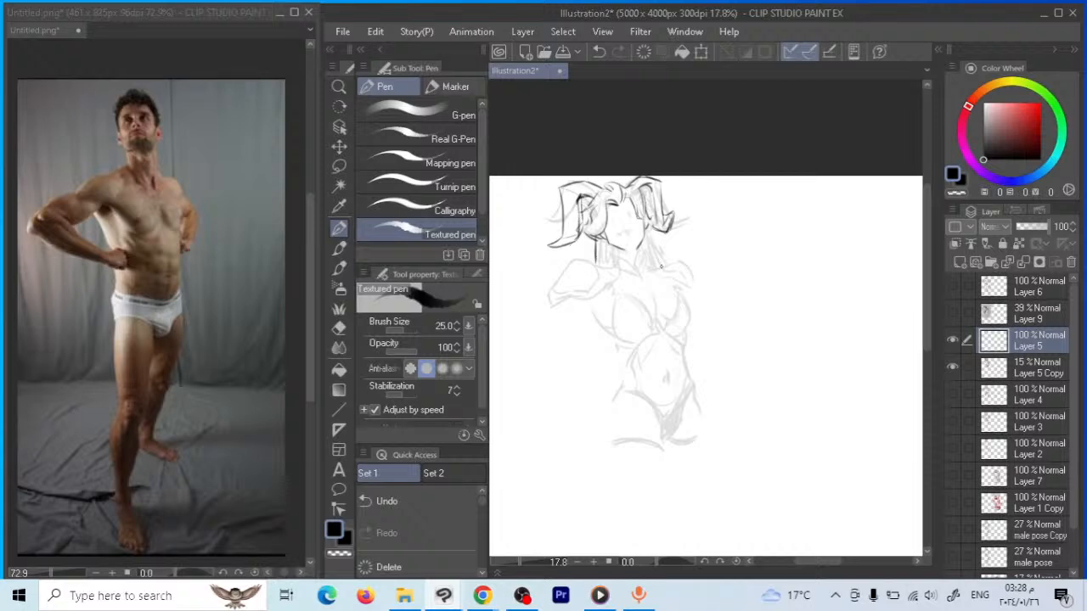
click(953, 366)
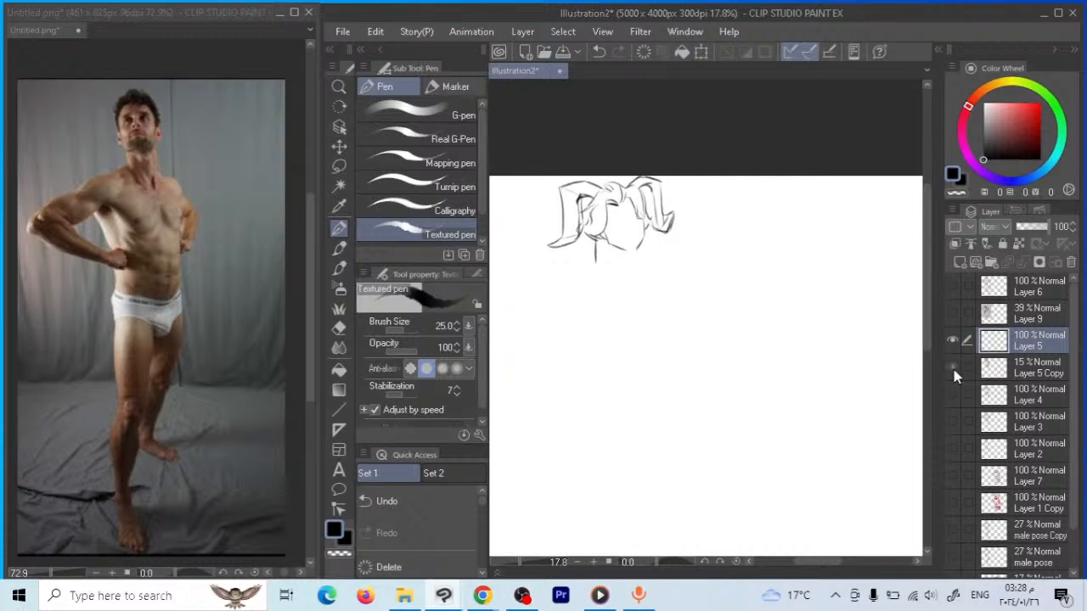
click(953, 367)
key(ctrl+z)
key(ctrl+z)
key(ctrl+z)
key(ctrl+z)
key(ctrl+z)
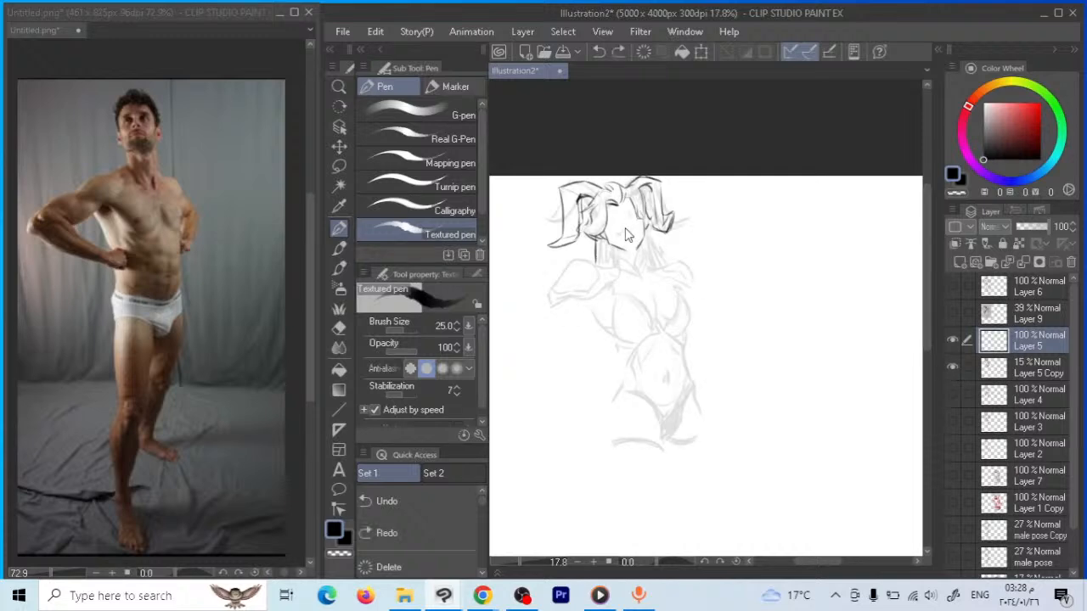
key(ctrl+z)
key(ctrl+z)
key(ctrl+z)
key(ctrl+z)
key(ctrl+z)
key(ctrl+z)
key(ctrl+z)
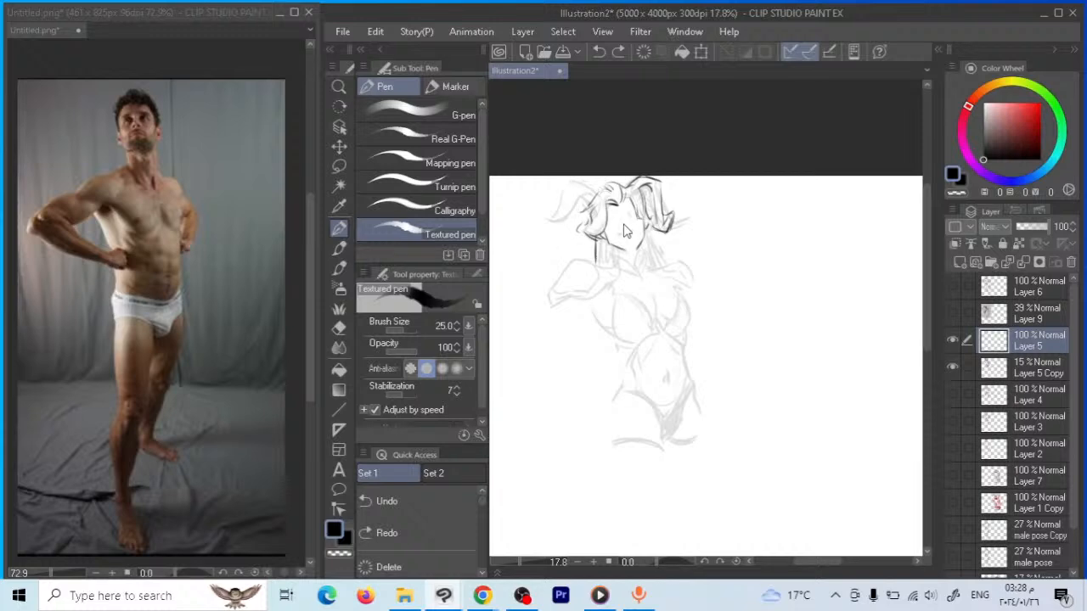
Compare the pose layers against the drawing, and show the male pose Copy layer
click(1023, 367)
scroll(1023, 367, down, 1)
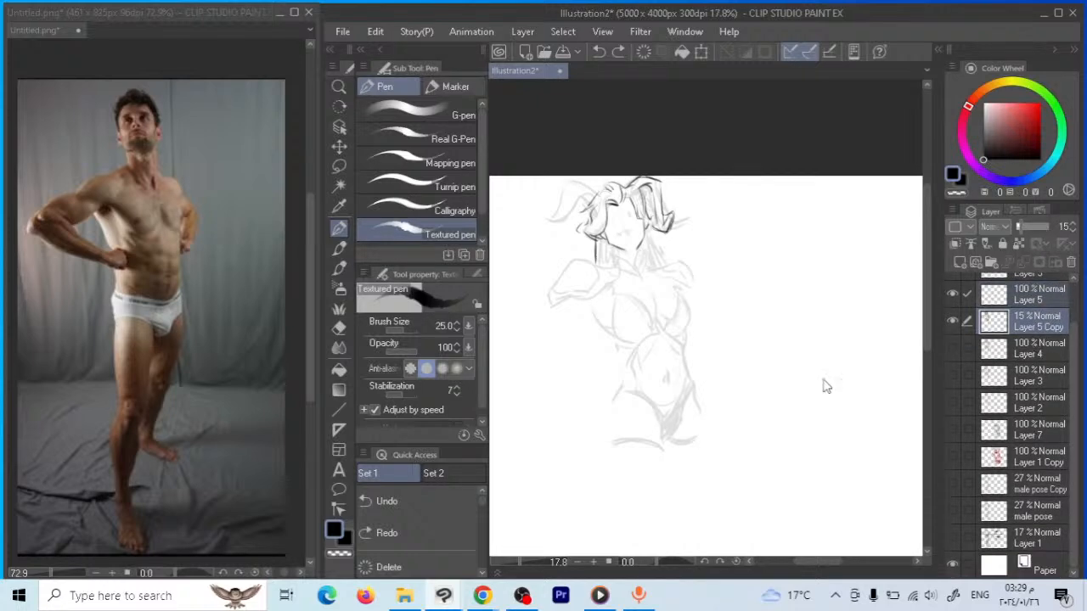
click(1035, 512)
click(953, 484)
click(953, 484)
click(1023, 484)
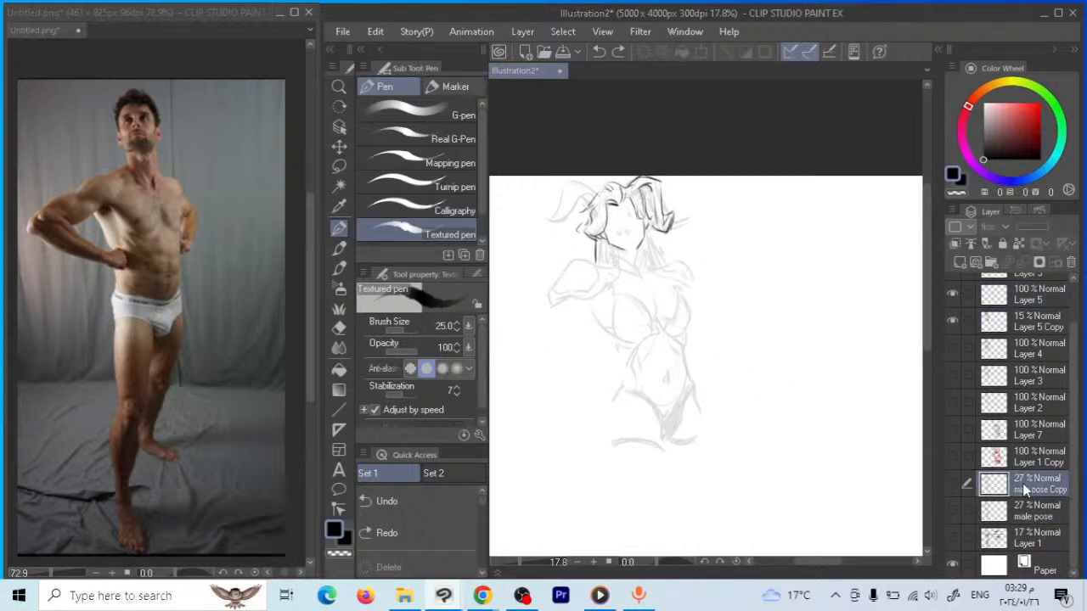
click(953, 484)
Select Layer 5, Layer 5 Copy and male pose Copy together, and move the figure slightly down the canvas
ctrl+click(1024, 295)
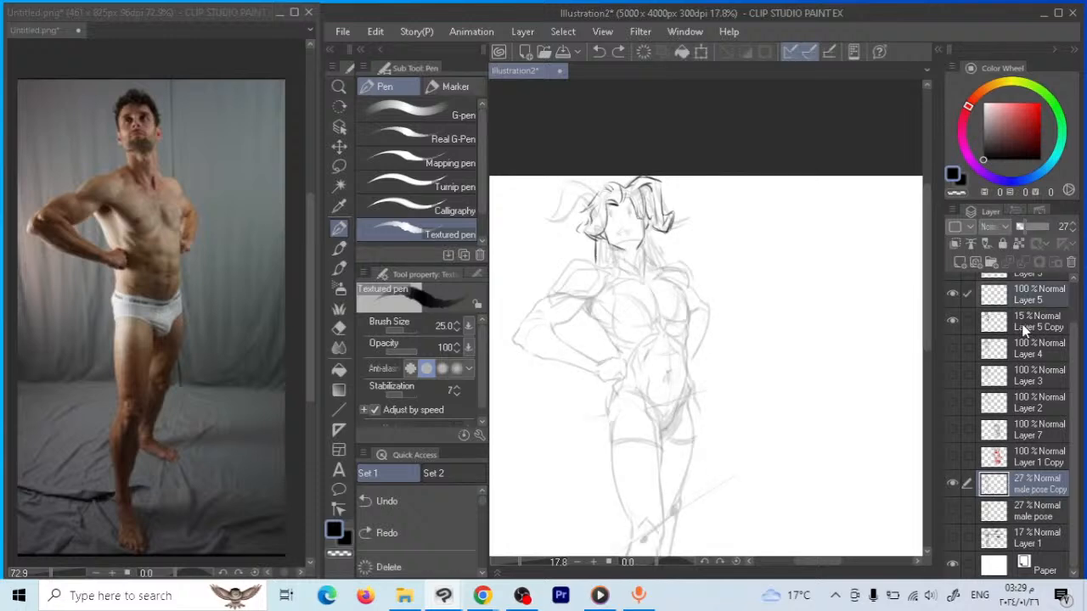
ctrl+click(1024, 322)
key(ctrl+t)
drag(668, 343, 665, 367)
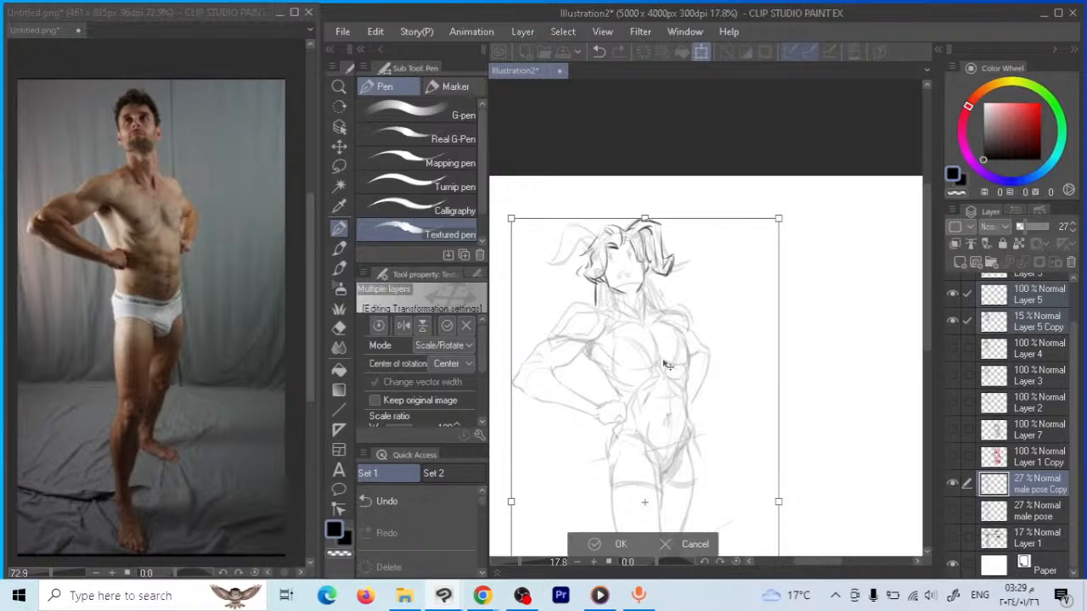
key(Return)
scroll(668, 365, down, 2)
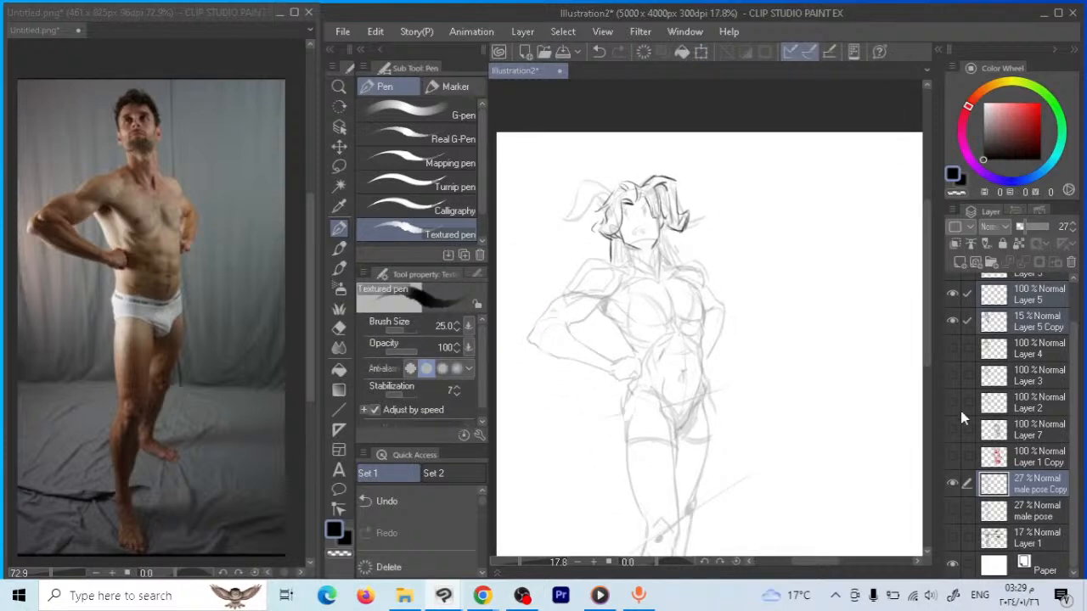
Hide the male pose Copy layer, and draw the raised left horn and the eyes on Layer 5
click(1023, 295)
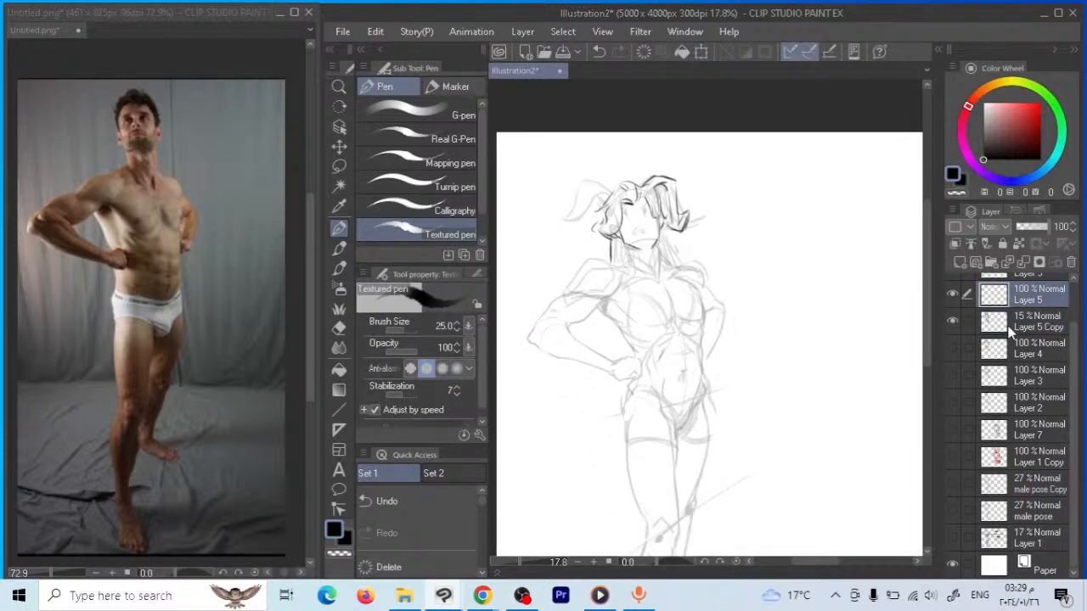
click(952, 483)
mouse_move(615, 188)
mouse_down()
mouse_move(596, 158)
mouse_move(574, 158)
mouse_move(572, 177)
mouse_move(584, 181)
mouse_move(595, 159)
mouse_move(601, 208)
mouse_move(624, 172)
mouse_up()
drag(642, 219, 651, 212)
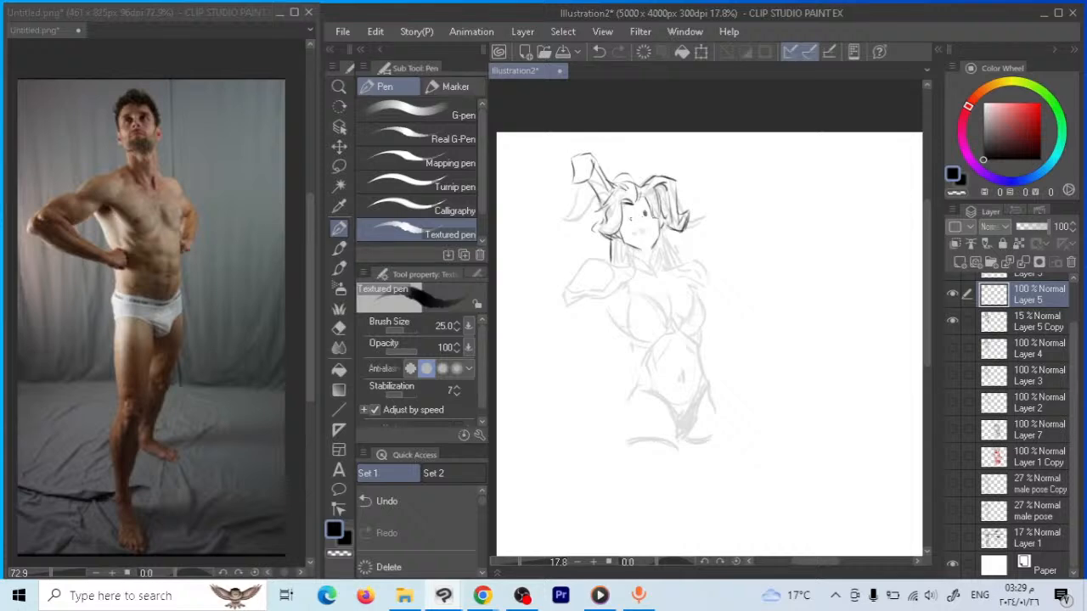
Draw a frowning mouth, undoing rejected strokes and checking it without the sketch, and refine the chin and neck lines
mouse_move(623, 217)
mouse_down()
mouse_move(627, 206)
mouse_move(636, 231)
mouse_up()
key(ctrl+z)
drag(642, 229, 636, 232)
key(ctrl+z)
click(949, 321)
drag(644, 228, 641, 232)
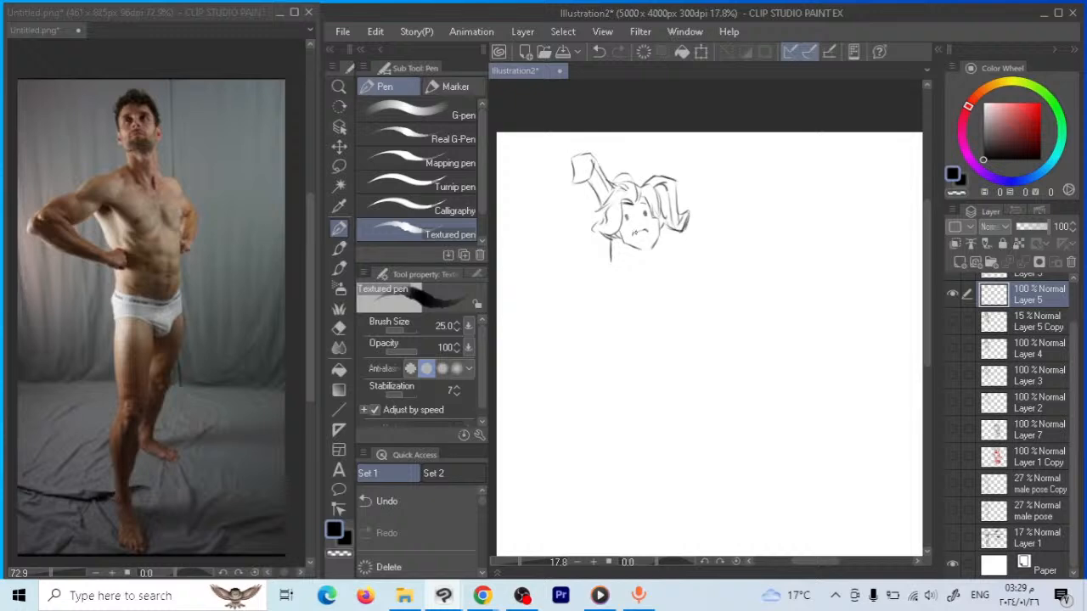
key(ctrl+z)
click(952, 321)
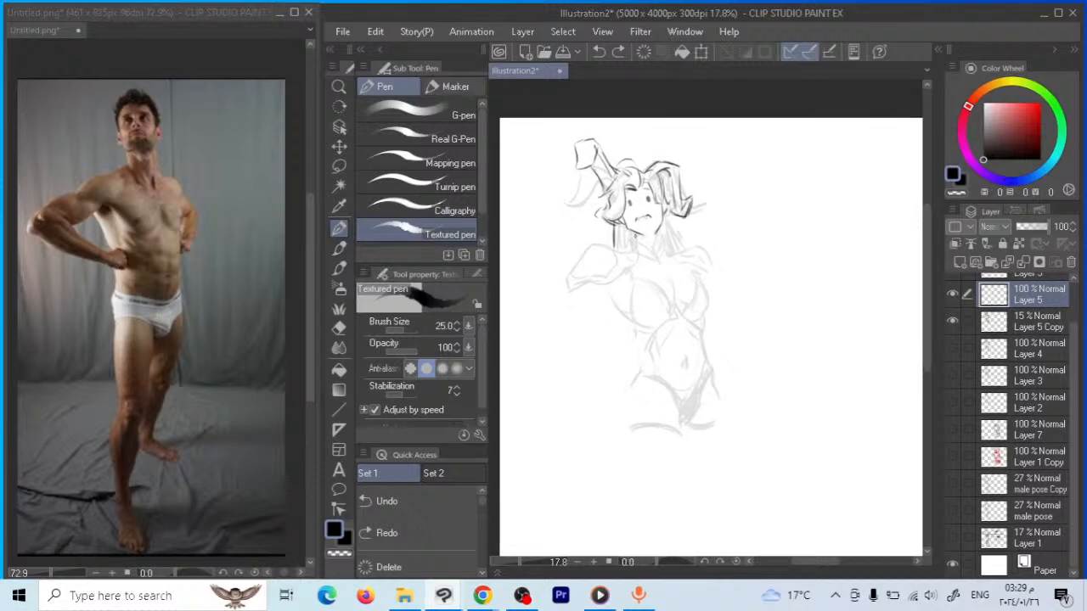
key(ctrl+y)
mouse_move(660, 225)
mouse_down()
mouse_move(667, 259)
mouse_move(654, 263)
mouse_move(653, 237)
mouse_move(633, 250)
mouse_move(639, 234)
mouse_up()
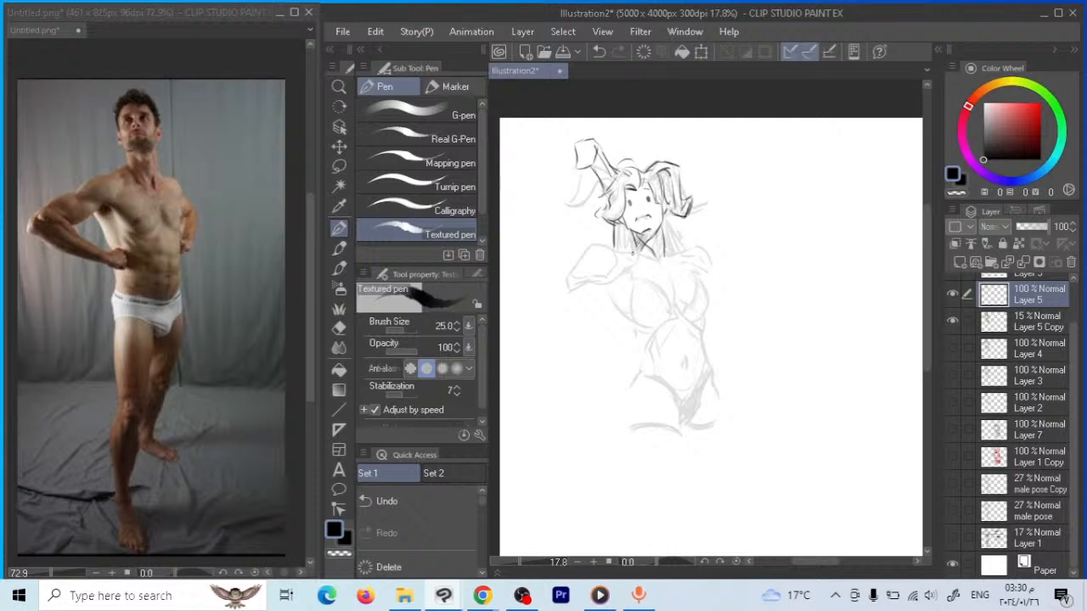
Try several versions of a pointed collar around the neck, and erase the collar strokes
drag(608, 243, 639, 258)
key(ctrl+z)
drag(649, 251, 630, 243)
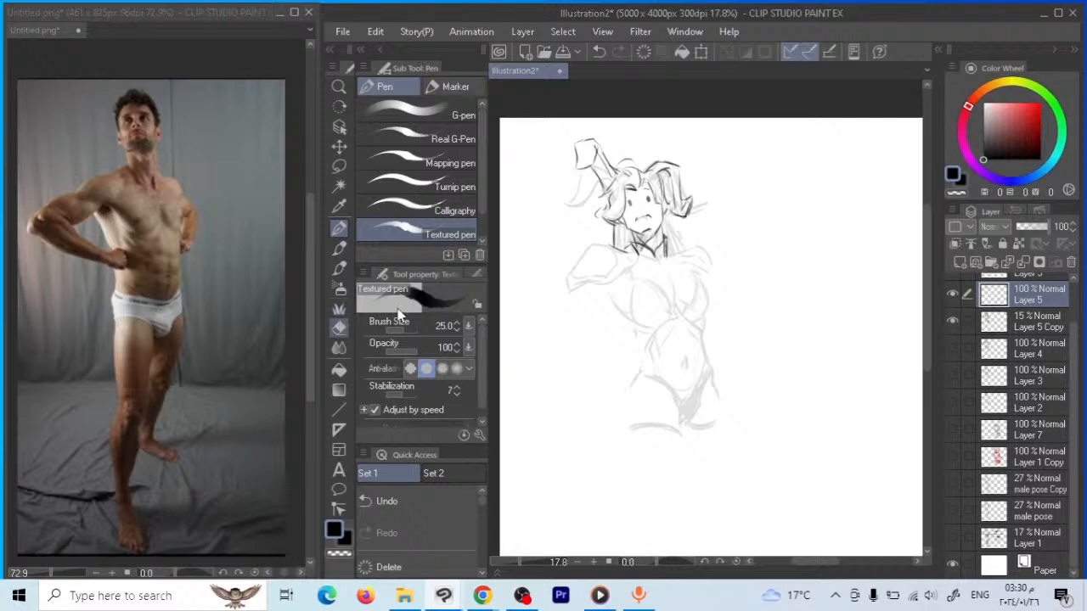
click(339, 327)
drag(646, 261, 663, 248)
click(340, 229)
mouse_move(648, 245)
mouse_down()
mouse_move(660, 262)
mouse_move(652, 252)
mouse_up()
key(alt+Tab)
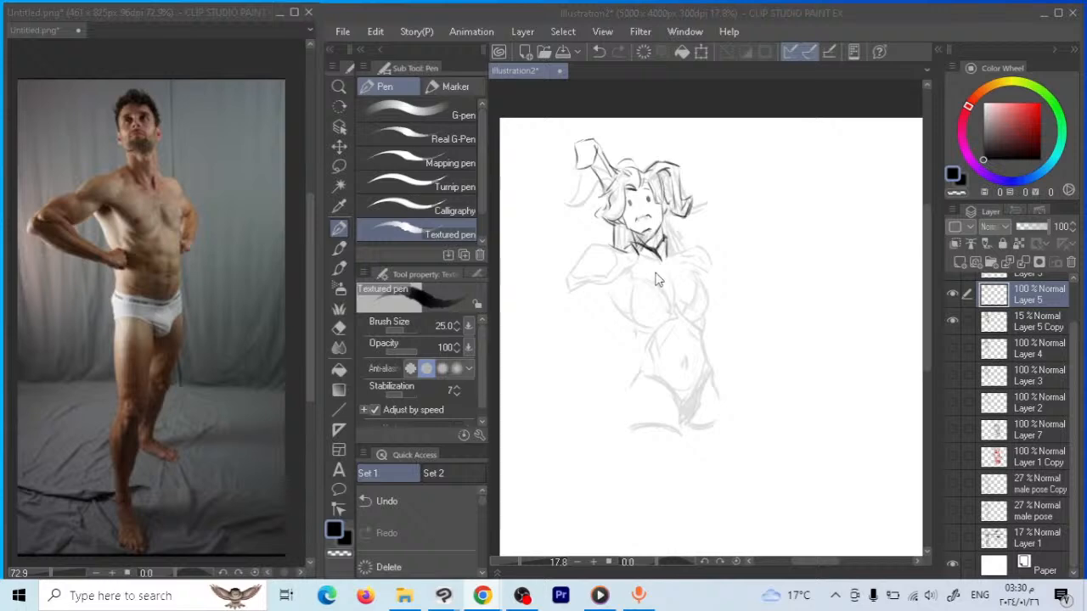
key(alt+Tab)
click(340, 328)
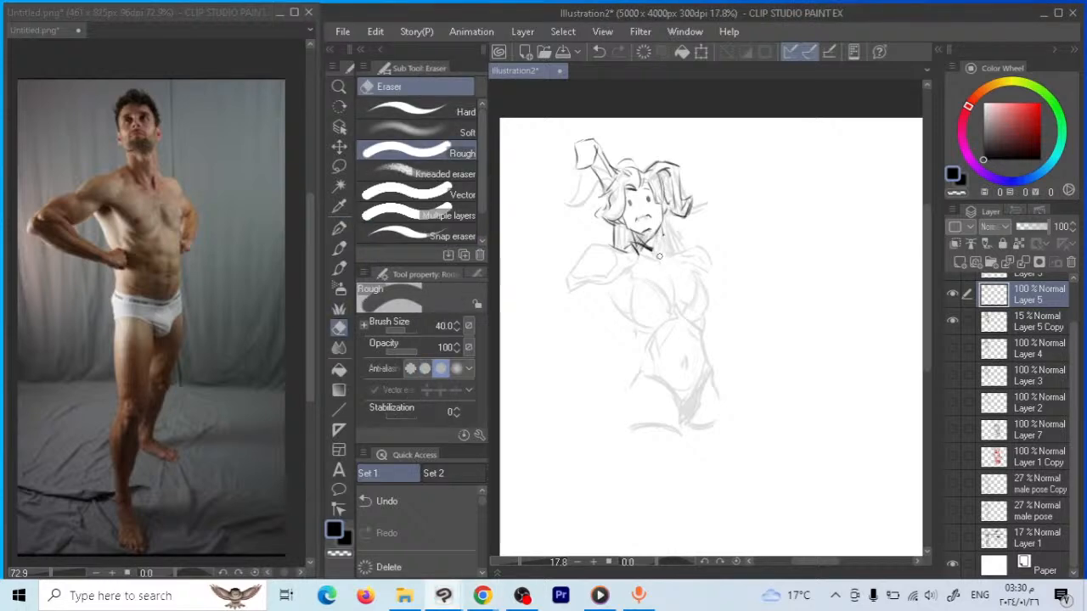
Rough in the left shoulder outline with the Textured pen, compare both pose layers, and keep only male pose Copy shown
click(339, 228)
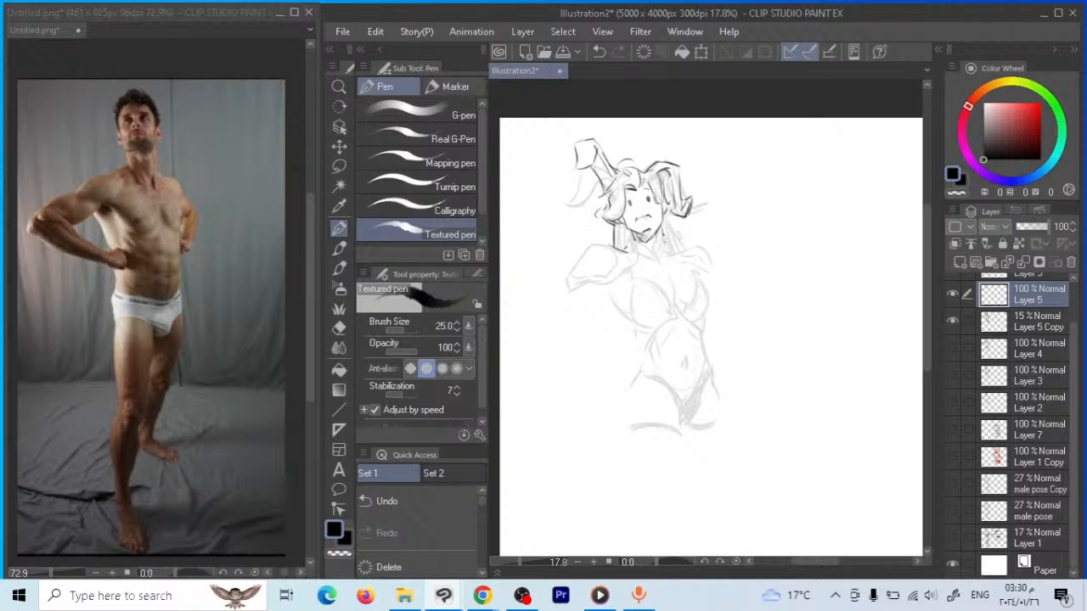
mouse_move(628, 236)
mouse_down()
mouse_move(606, 281)
mouse_move(628, 268)
mouse_move(565, 291)
mouse_up()
click(953, 510)
click(954, 511)
click(954, 510)
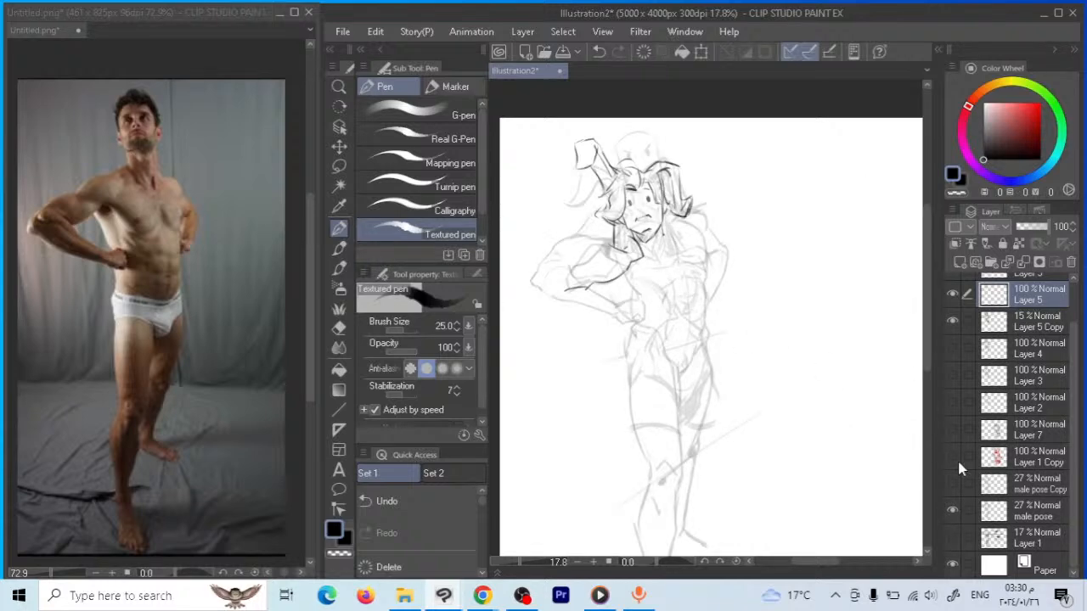
click(953, 484)
click(953, 511)
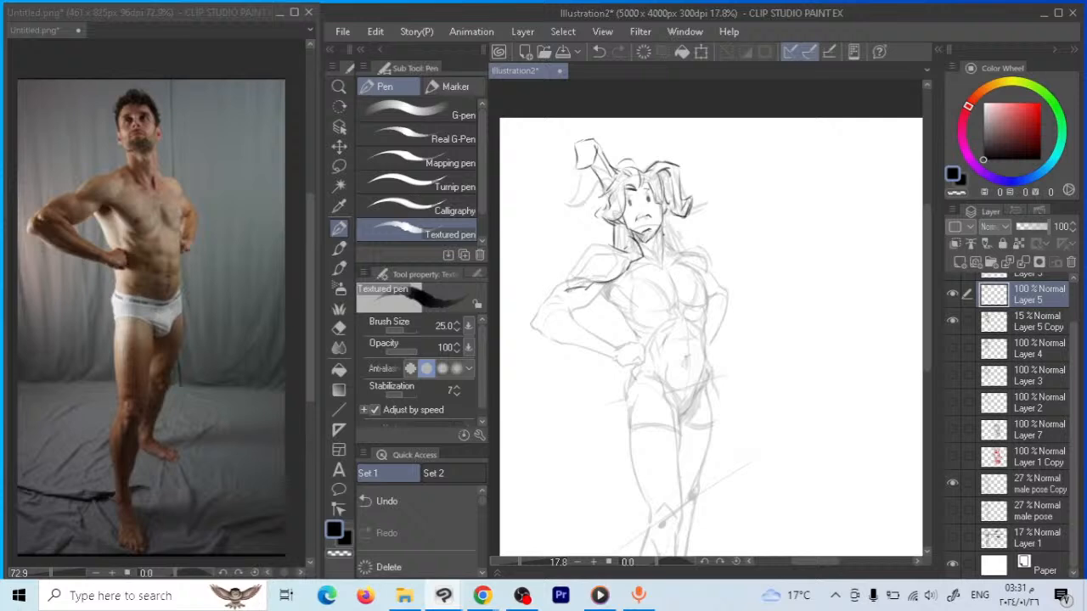
Undo the rough shoulder strokes, redraw the left shoulder pad with a curved scalloped edge, and add the neck line
key(ctrl+z)
key(ctrl+z)
mouse_move(602, 277)
mouse_down()
mouse_move(567, 279)
mouse_move(612, 259)
mouse_move(565, 280)
mouse_move(592, 267)
mouse_up()
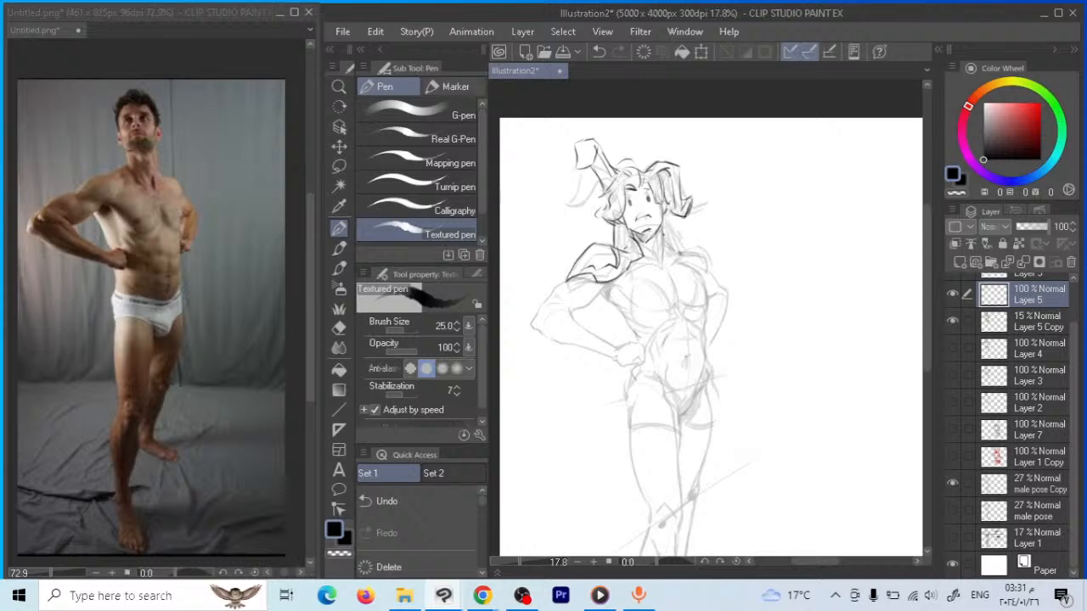
drag(664, 228, 661, 261)
Lower the male pose Copy layer's opacity to 15%, and make Layer 5 active again
click(1027, 485)
drag(1024, 227, 1021, 230)
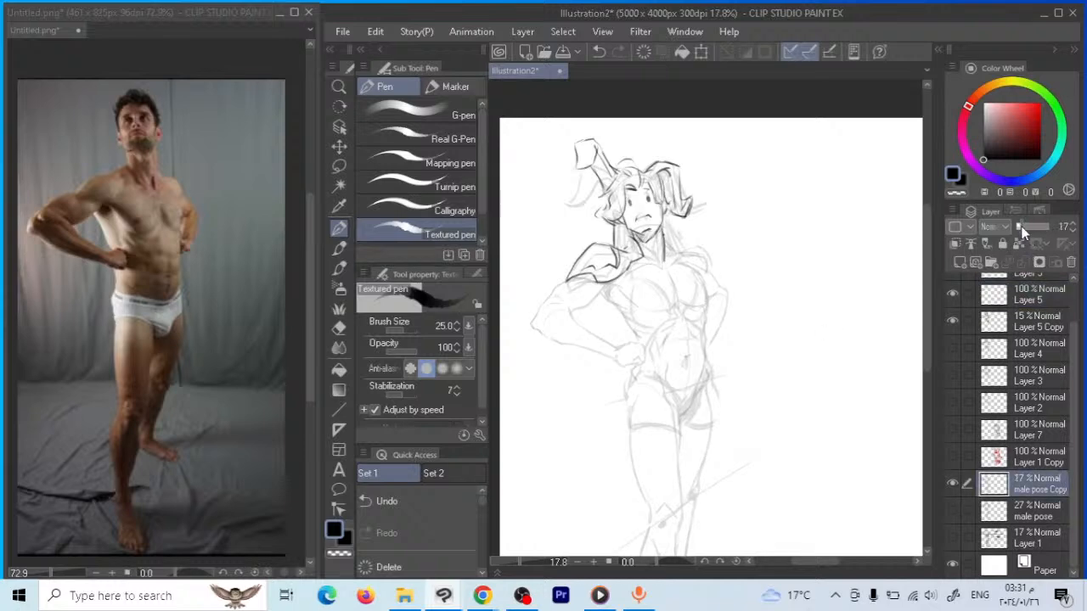
click(1028, 294)
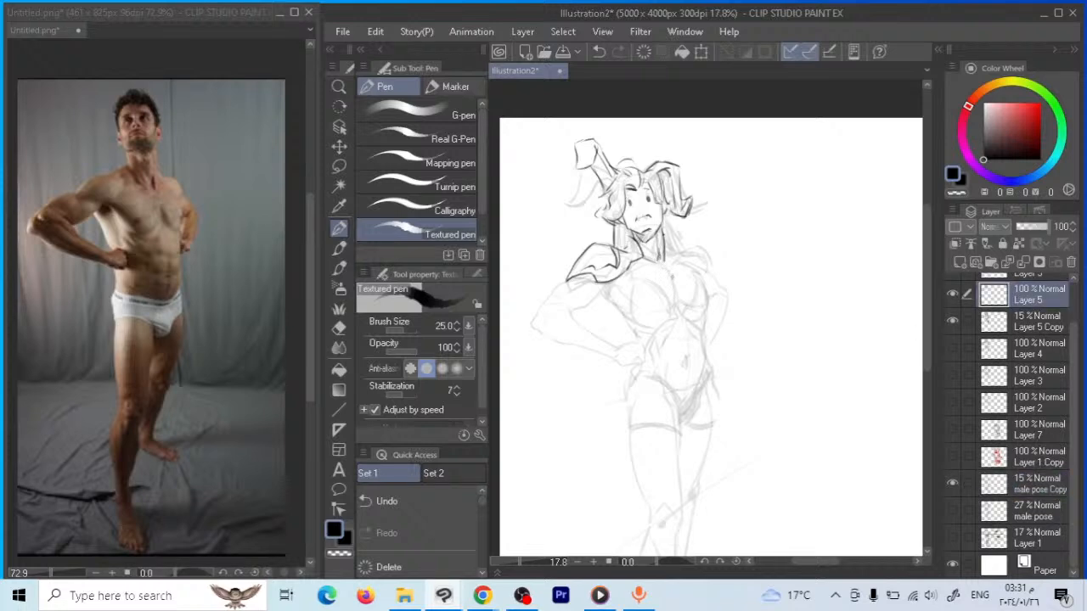
Draw the right shoulder pad's scalloped edge and the outline of the right side of the chest
drag(669, 277, 678, 306)
drag(668, 248, 676, 254)
mouse_move(678, 253)
mouse_down()
mouse_move(706, 270)
mouse_move(703, 312)
mouse_up()
drag(705, 280, 691, 307)
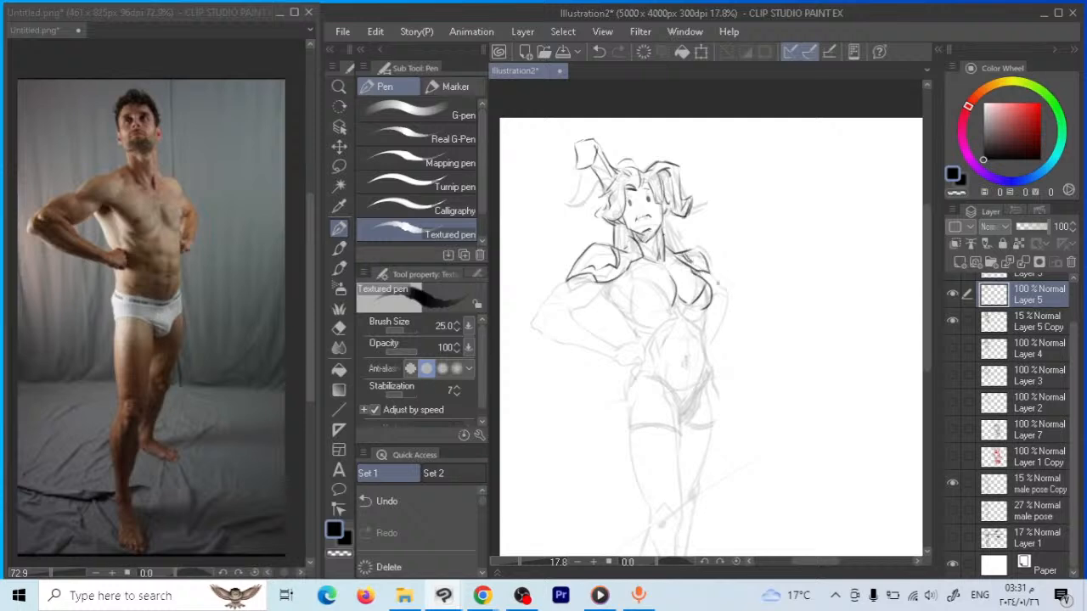
Compare the sketch with and without Layer 5 Copy, and outline the left side of the chest
click(952, 320)
click(952, 320)
scroll(710, 331, down, 1)
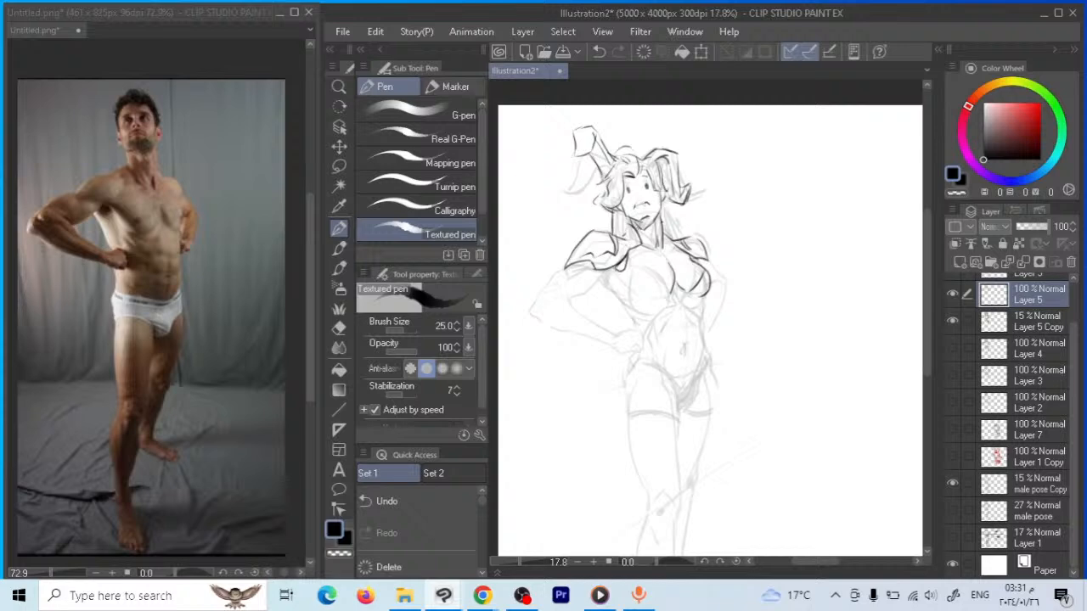
drag(632, 267, 628, 310)
mouse_move(641, 268)
mouse_down()
mouse_move(671, 297)
mouse_move(645, 316)
mouse_up()
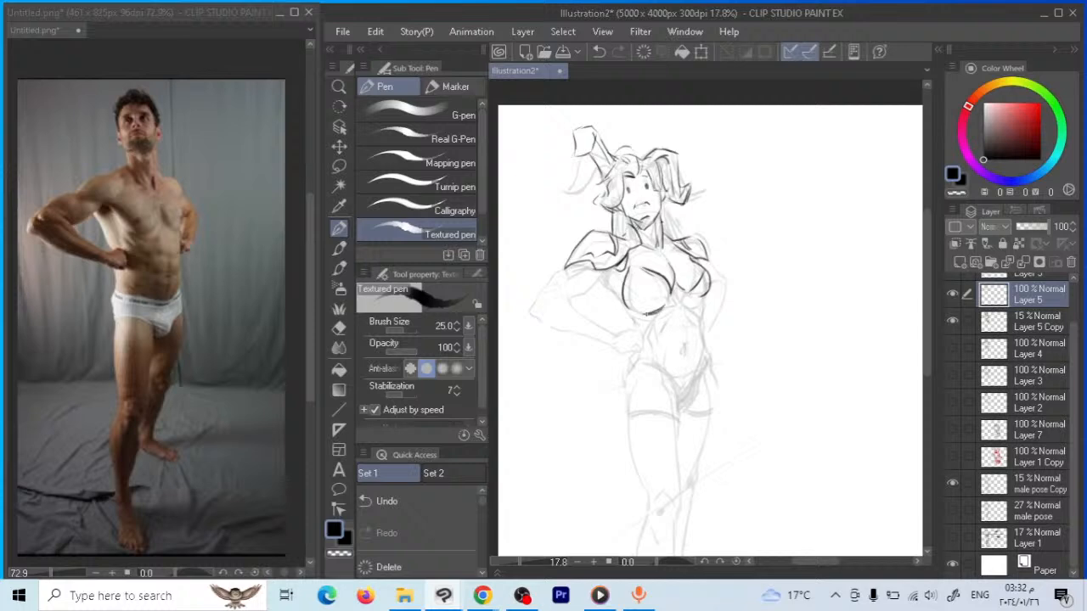
Erase part of the right chest outline with the Rough eraser and redraw it with the Textured pen
click(339, 328)
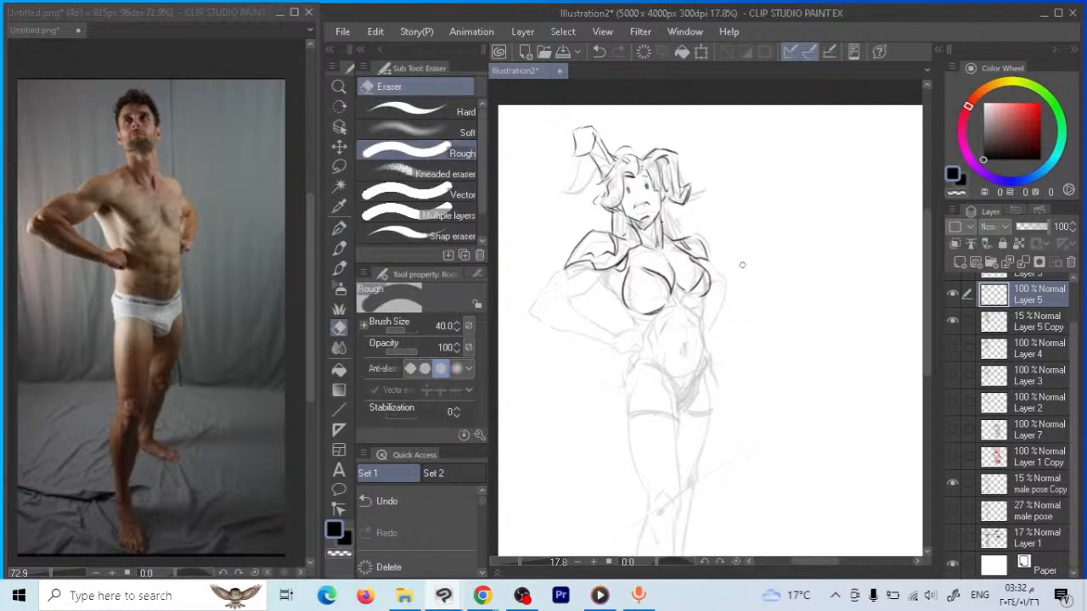
mouse_move(710, 296)
mouse_down()
mouse_move(707, 280)
mouse_move(697, 293)
mouse_move(704, 299)
mouse_move(696, 268)
mouse_up()
key(p)
mouse_move(665, 253)
mouse_down()
mouse_move(672, 243)
mouse_move(710, 297)
mouse_up()
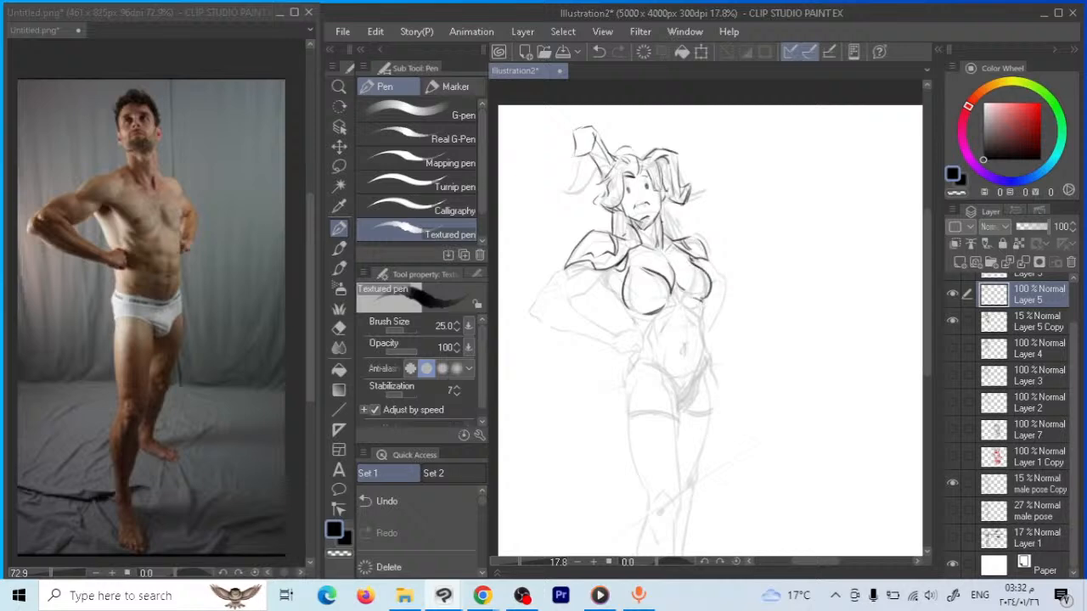
drag(695, 271, 701, 287)
Draw the armband and the bent left arm, with its elbow and the hand resting on the hip
mouse_move(623, 287)
mouse_down()
mouse_move(620, 299)
mouse_move(596, 283)
mouse_move(573, 304)
mouse_move(579, 293)
mouse_move(562, 276)
mouse_move(564, 294)
mouse_up()
mouse_move(567, 272)
mouse_down()
mouse_move(554, 275)
mouse_move(598, 281)
mouse_up()
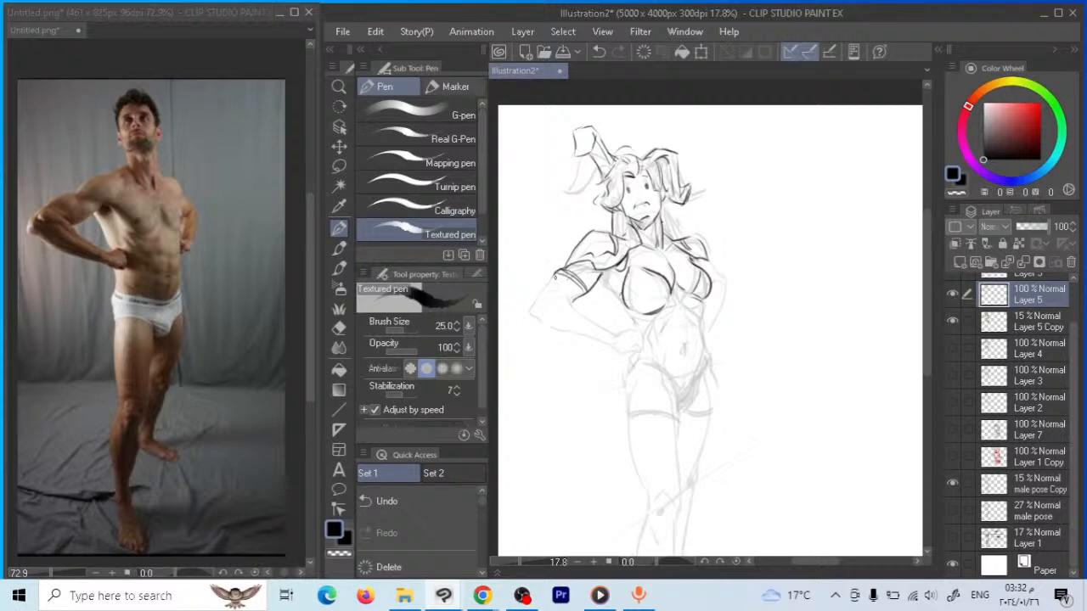
mouse_move(554, 277)
mouse_down()
mouse_move(531, 321)
mouse_move(615, 348)
mouse_up()
mouse_move(576, 306)
mouse_down()
mouse_move(536, 304)
mouse_move(571, 305)
mouse_move(558, 294)
mouse_move(621, 341)
mouse_move(607, 343)
mouse_move(640, 340)
mouse_up()
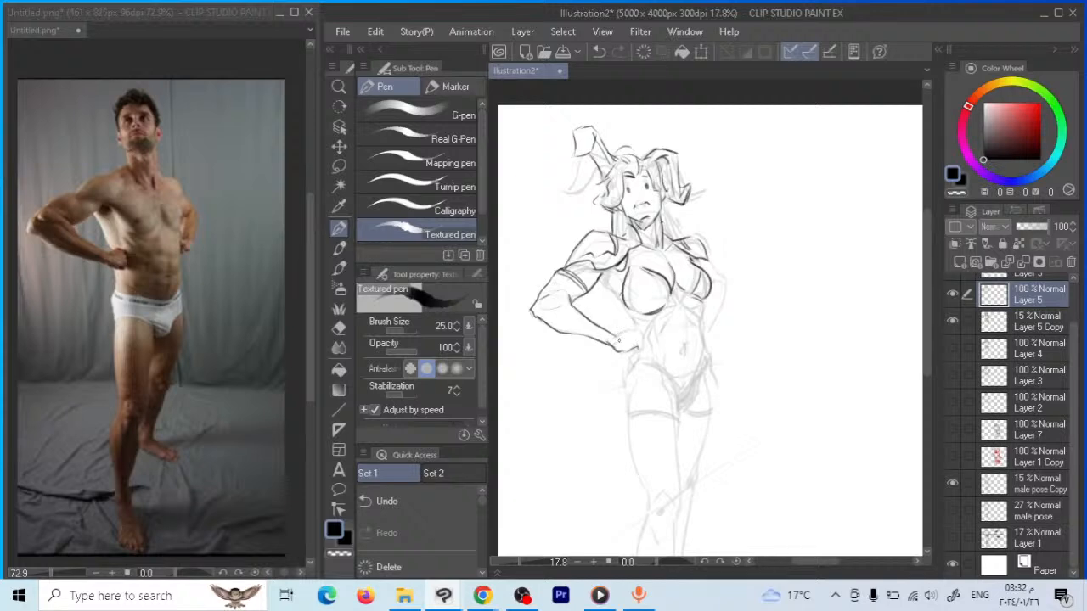
drag(614, 328, 644, 352)
Draw the bodice neckline and its pointed zigzag lower edge beneath the chest
drag(643, 294, 615, 294)
drag(604, 319, 610, 321)
drag(616, 295, 632, 318)
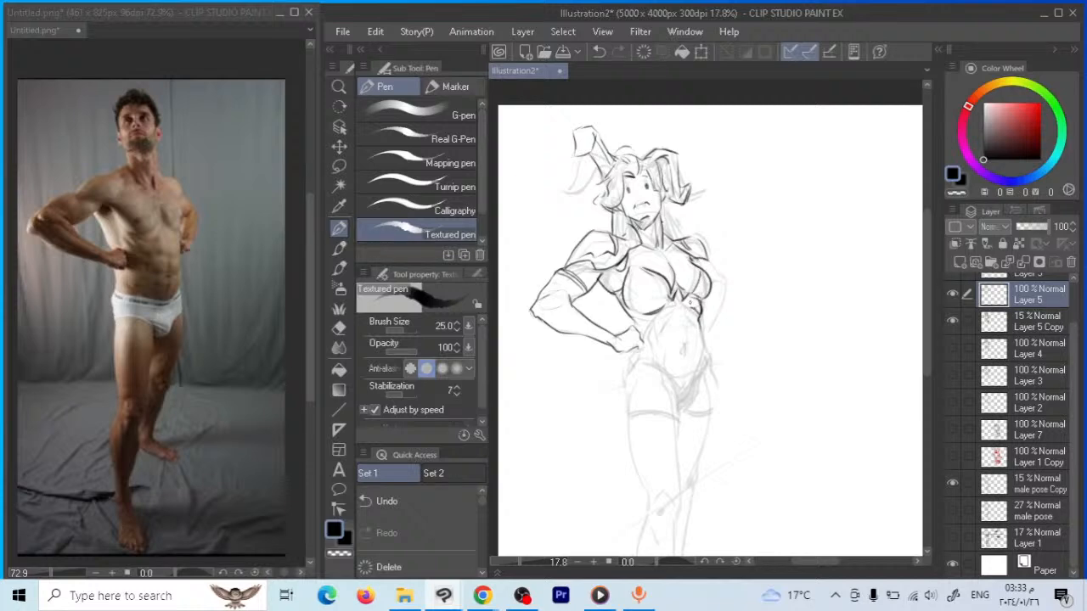
mouse_move(680, 301)
mouse_down()
mouse_move(686, 316)
mouse_move(654, 325)
mouse_move(630, 316)
mouse_move(655, 296)
mouse_up()
Sketch a side diagram beside the figure: a tilted egg-shaped ribcage with a neck opening, a spine line and a bowl-shaped pelvis
drag(779, 301, 716, 309)
mouse_move(715, 257)
mouse_down()
mouse_move(747, 203)
mouse_move(780, 318)
mouse_move(762, 316)
mouse_move(737, 211)
mouse_move(764, 212)
mouse_move(747, 224)
mouse_move(761, 221)
mouse_move(799, 321)
mouse_up()
drag(800, 265, 793, 314)
mouse_move(749, 360)
mouse_down()
mouse_move(823, 370)
mouse_move(747, 357)
mouse_up()
drag(826, 379, 793, 415)
mouse_move(747, 356)
mouse_down()
mouse_move(758, 394)
mouse_move(790, 415)
mouse_up()
mouse_move(763, 219)
mouse_down()
mouse_move(797, 294)
mouse_move(796, 410)
mouse_up()
mouse_move(822, 374)
mouse_down()
mouse_move(799, 408)
mouse_move(809, 399)
mouse_move(780, 381)
mouse_move(809, 373)
mouse_move(799, 367)
mouse_up()
Lasso the diagram's pelvis, transform it to a slightly rotated, shifted position, and redraw the spine line up to the ribcage
click(339, 327)
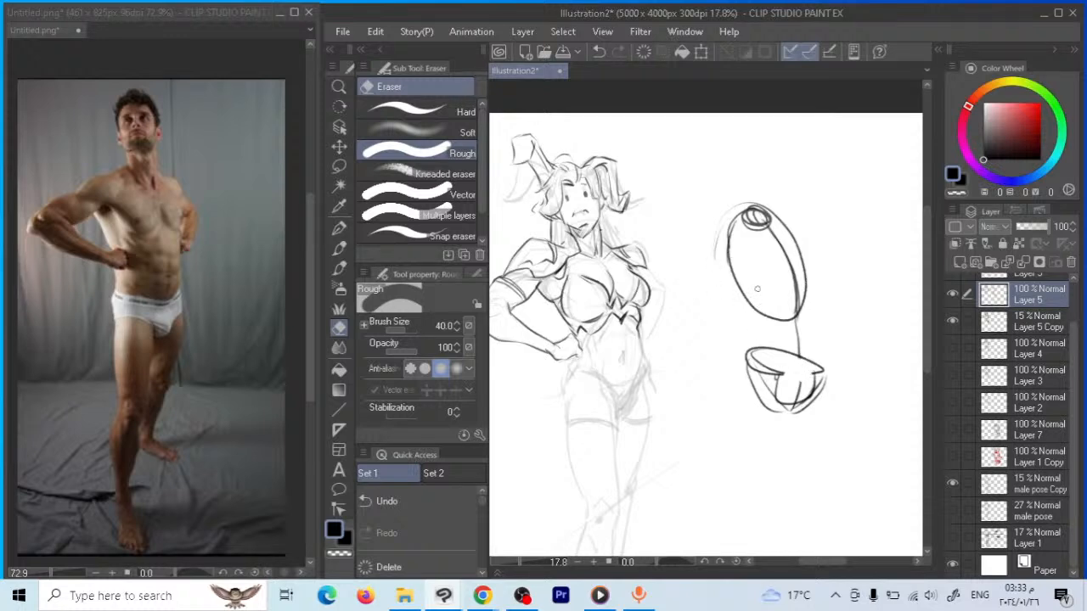
click(339, 227)
scroll(791, 296, down, 1)
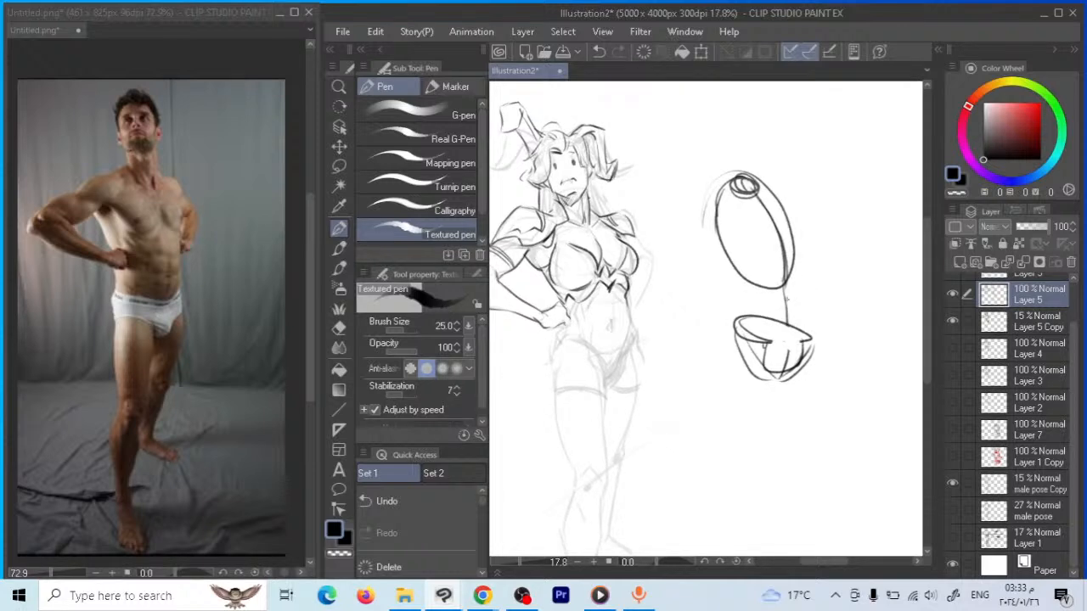
click(339, 167)
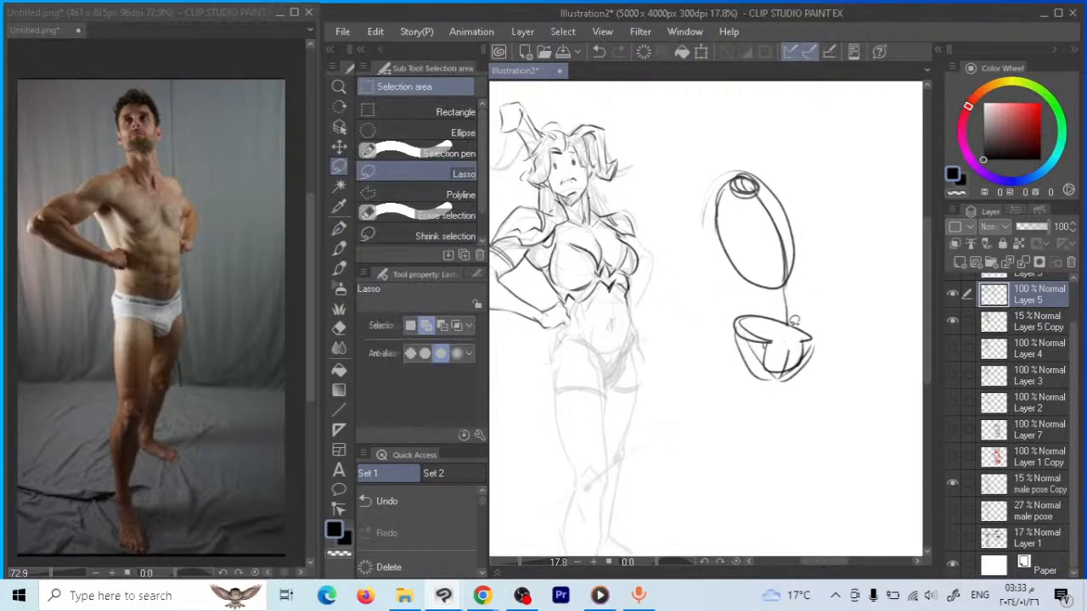
mouse_move(811, 326)
mouse_down()
mouse_move(722, 311)
mouse_move(743, 389)
mouse_move(820, 321)
mouse_up()
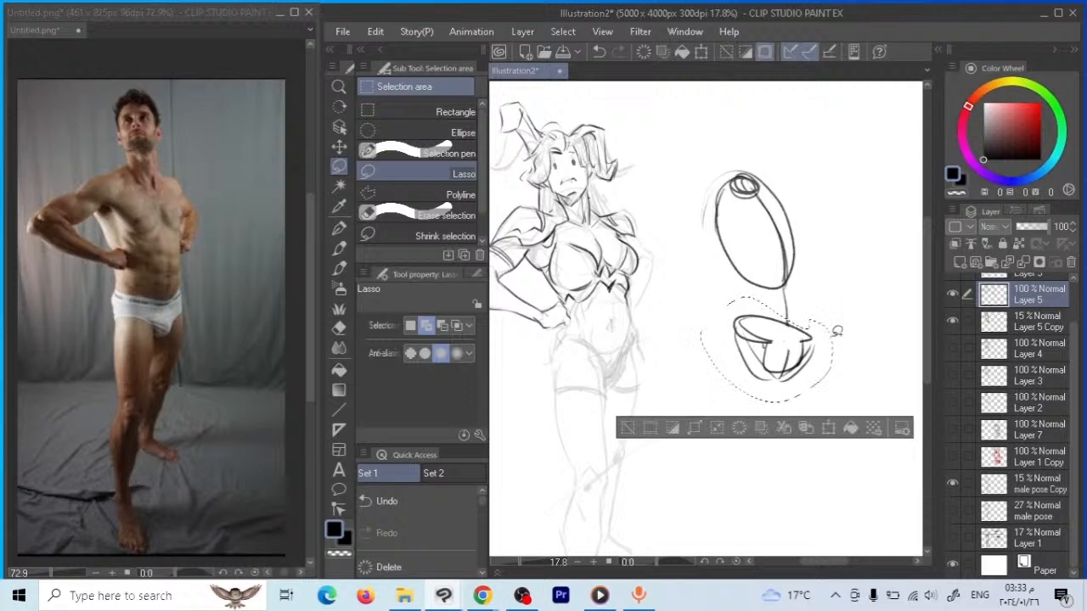
key(ctrl+t)
drag(811, 364, 793, 359)
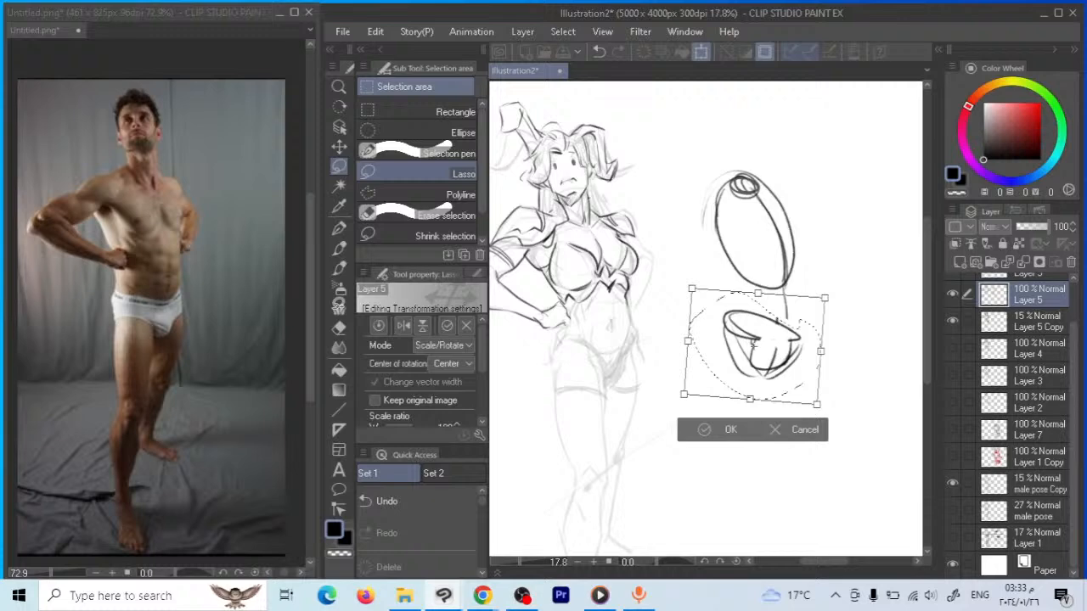
click(339, 227)
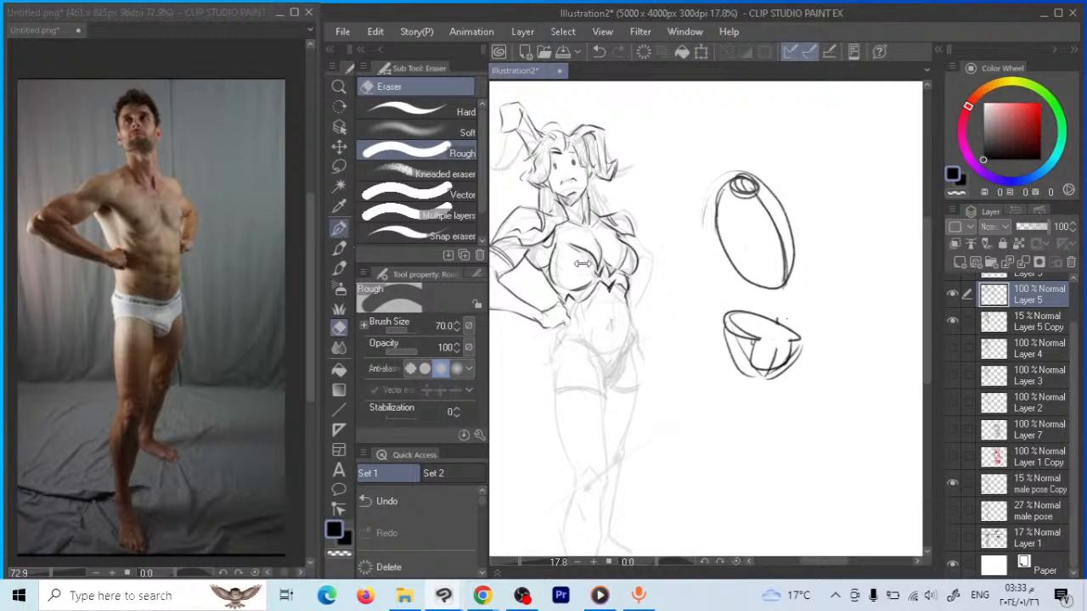
drag(786, 263, 773, 357)
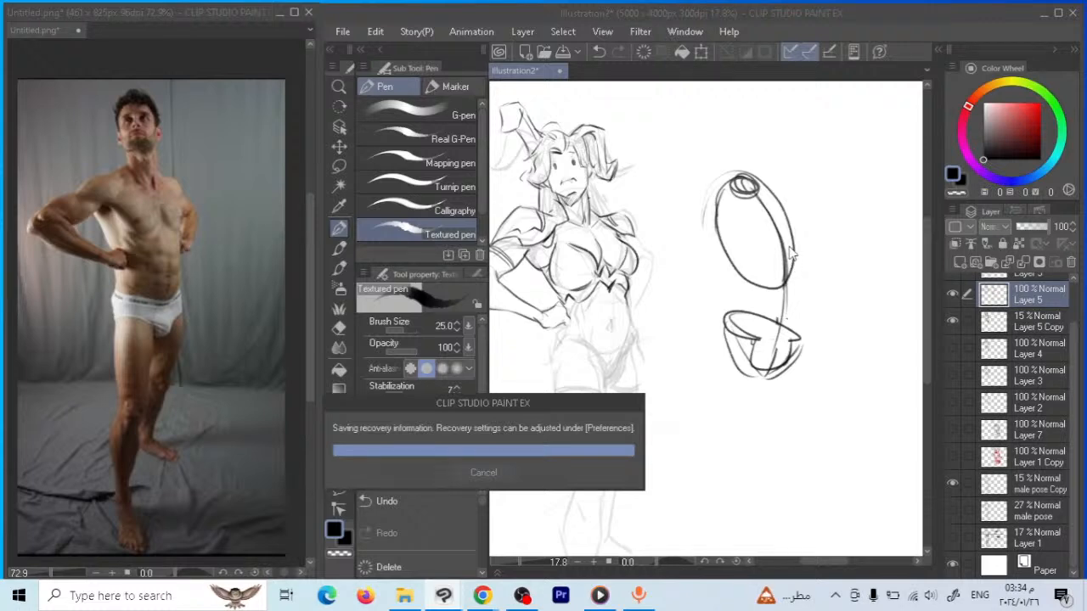
Sketch a second diagram of the chest, with collarbone lines, a centre line, armpit folds and two rounded breast forms
drag(790, 253, 636, 241)
mouse_move(709, 184)
mouse_down()
mouse_move(771, 194)
mouse_move(817, 179)
mouse_move(777, 269)
mouse_move(722, 258)
mouse_move(679, 201)
mouse_move(690, 210)
mouse_up()
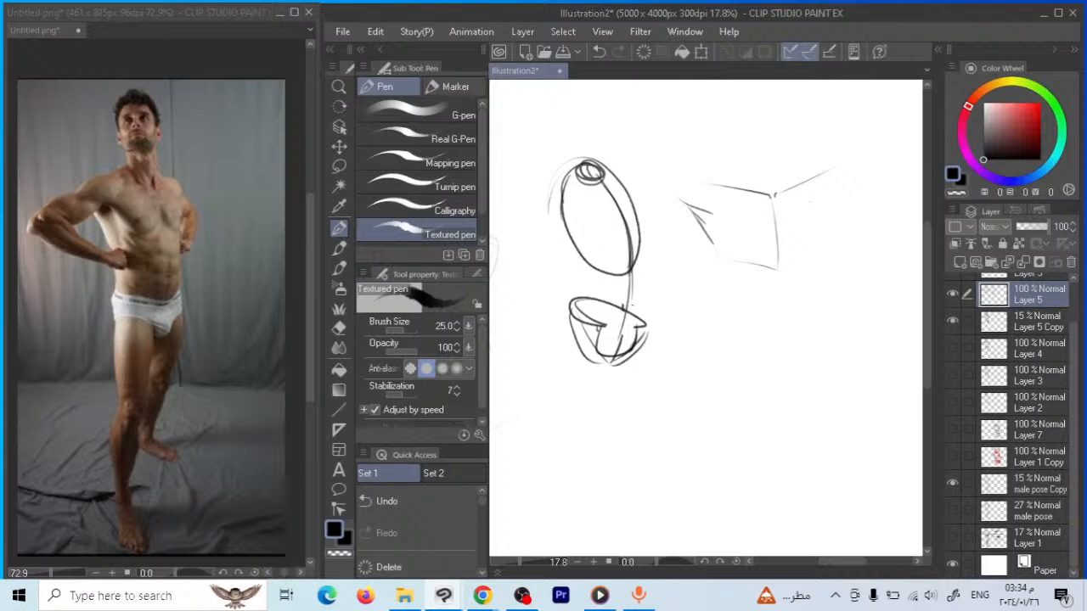
mouse_move(823, 204)
mouse_down()
mouse_move(824, 269)
mouse_move(793, 256)
mouse_move(826, 267)
mouse_move(783, 255)
mouse_up()
drag(774, 208, 778, 269)
mouse_move(683, 197)
mouse_down()
mouse_move(707, 229)
mouse_move(690, 262)
mouse_move(769, 288)
mouse_up()
drag(771, 246, 774, 285)
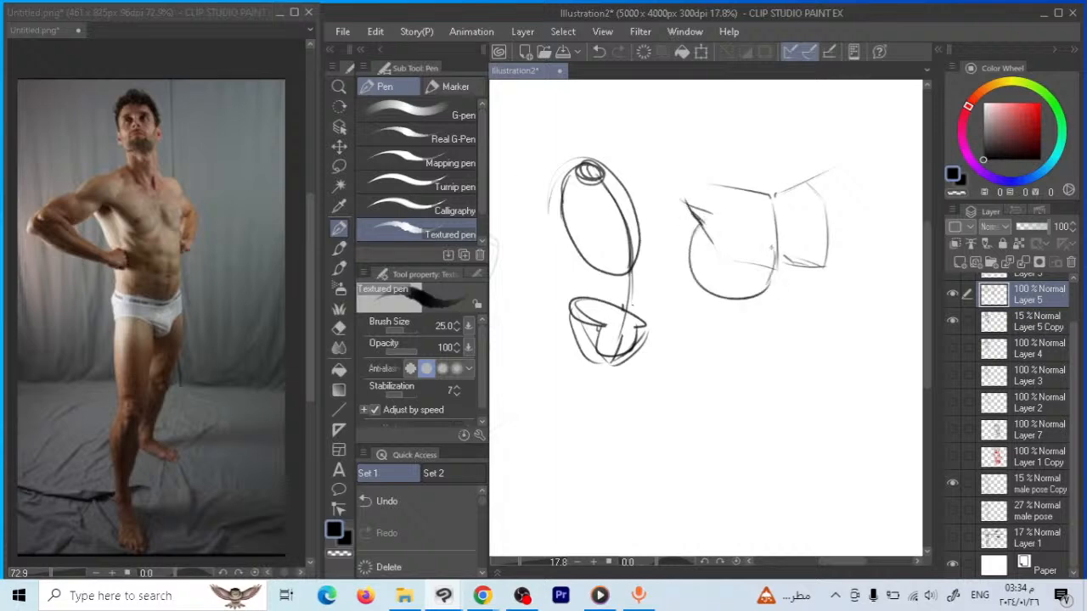
mouse_move(829, 189)
mouse_down()
mouse_move(825, 216)
mouse_move(853, 240)
mouse_move(841, 293)
mouse_move(819, 289)
mouse_move(854, 287)
mouse_up()
drag(837, 219, 853, 273)
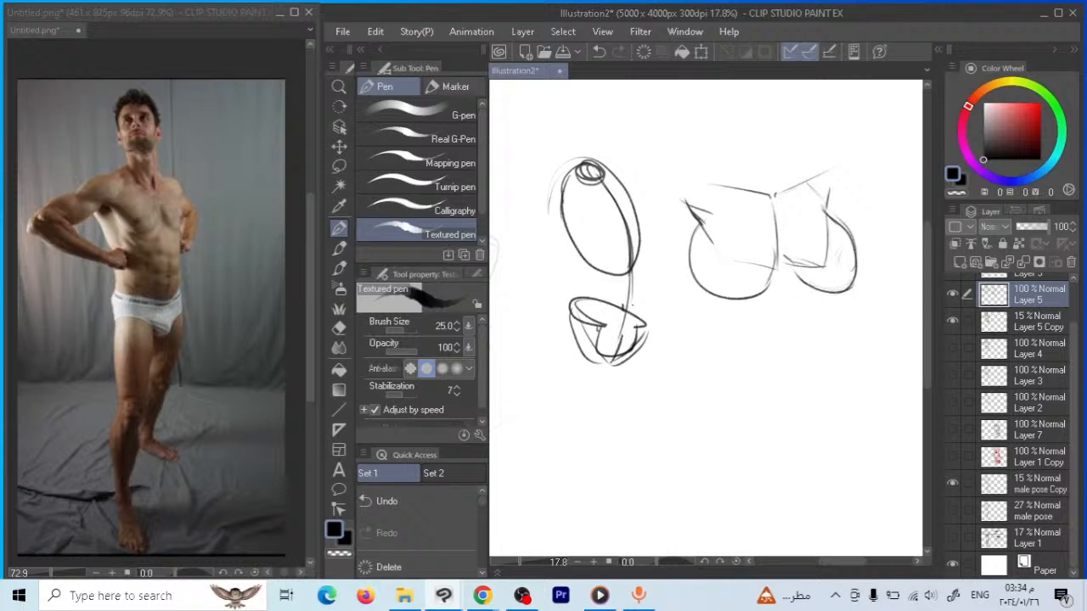
drag(714, 250, 732, 272)
drag(701, 274, 918, 244)
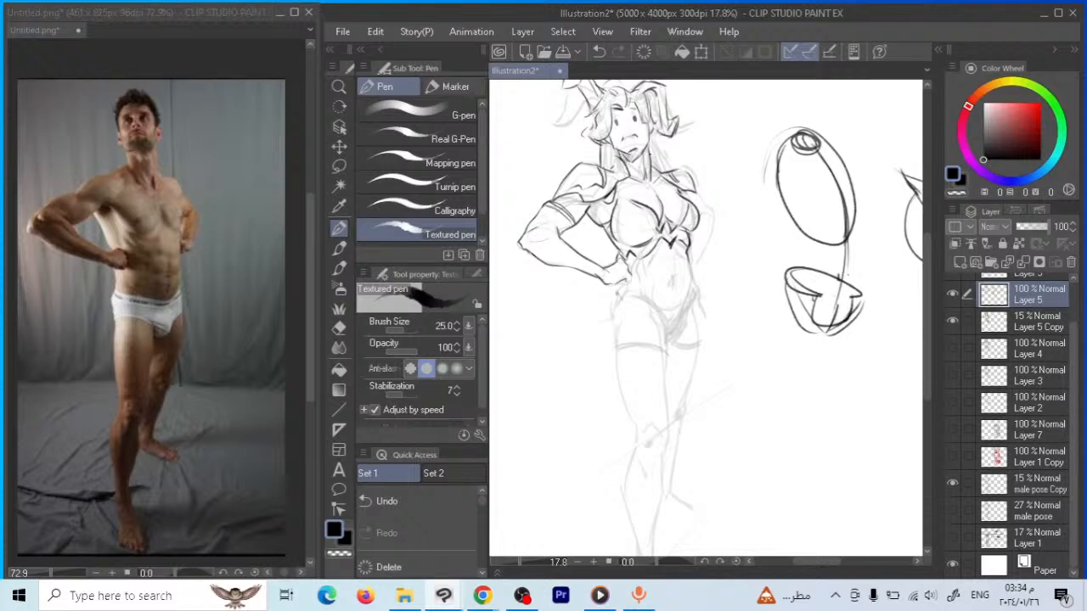
Draw the figure's left hip, waist contour, navel and the lower edge of the bodysuit
drag(611, 291, 607, 326)
mouse_move(687, 256)
mouse_down()
mouse_move(684, 304)
mouse_move(662, 339)
mouse_move(649, 307)
mouse_up()
mouse_move(652, 277)
mouse_down()
mouse_move(639, 297)
mouse_move(687, 303)
mouse_up()
drag(692, 293, 688, 305)
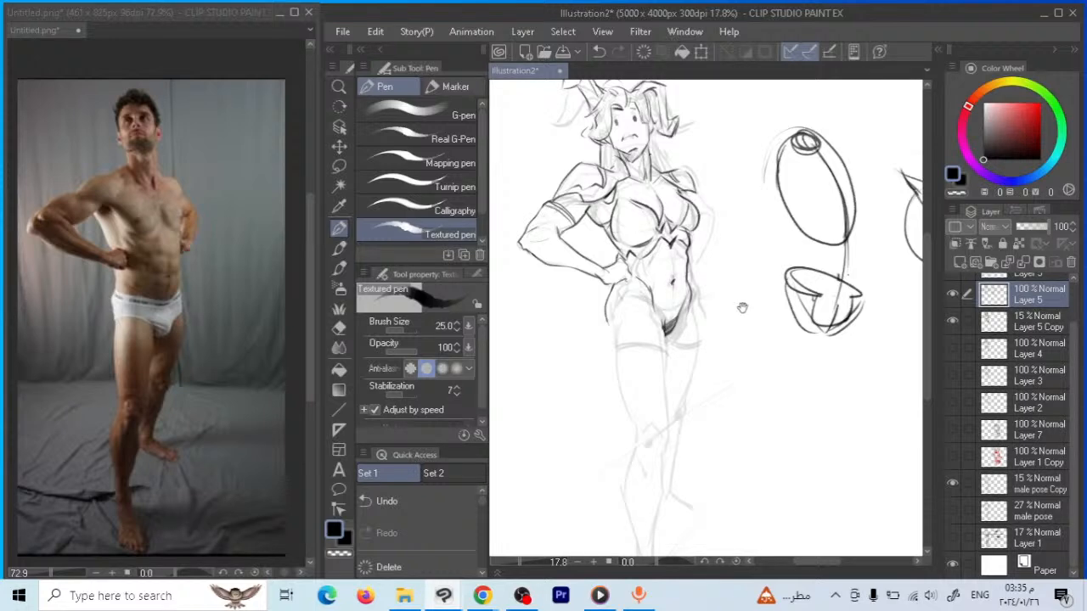
drag(742, 308, 714, 270)
Outline both thighs down to the left knee opening, and add the curved stocking bands around them
drag(632, 285, 636, 303)
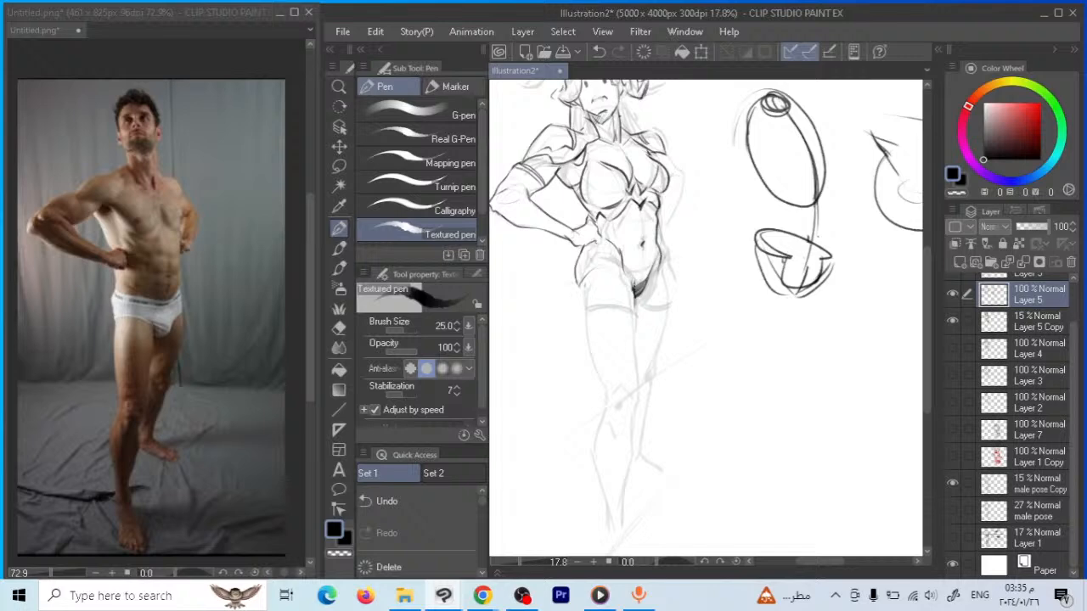
mouse_move(578, 278)
mouse_down()
mouse_move(603, 386)
mouse_move(635, 379)
mouse_move(600, 374)
mouse_up()
drag(633, 305, 638, 375)
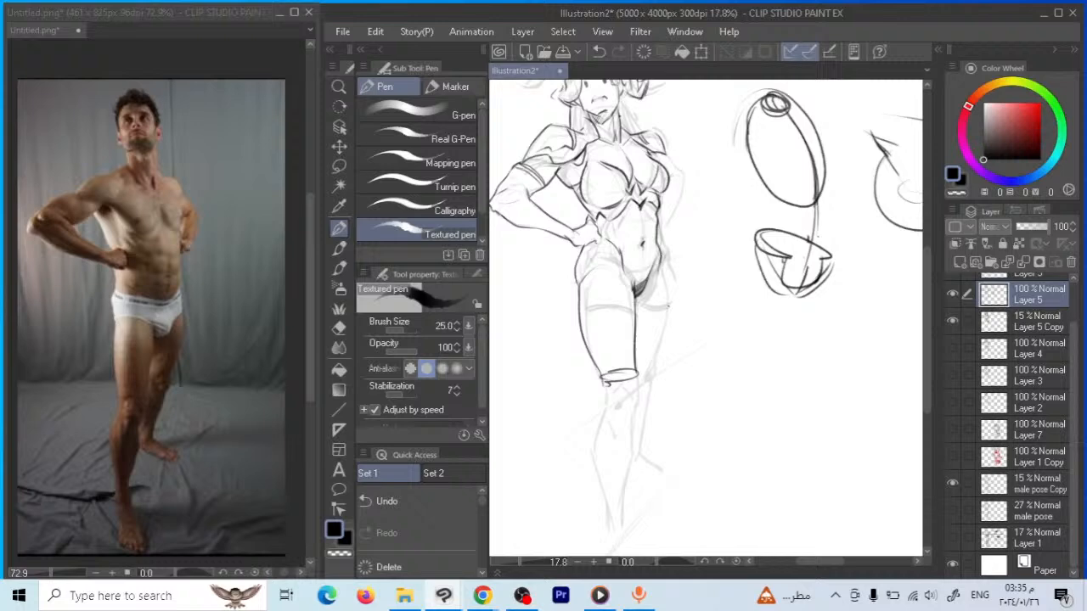
mouse_move(663, 259)
mouse_down()
mouse_move(644, 289)
mouse_move(639, 368)
mouse_up()
mouse_move(666, 296)
mouse_down()
mouse_move(633, 307)
mouse_move(664, 304)
mouse_up()
mouse_move(579, 311)
mouse_down()
mouse_move(647, 302)
mouse_move(579, 319)
mouse_move(635, 304)
mouse_up()
key(ctrl+z)
drag(628, 262, 617, 278)
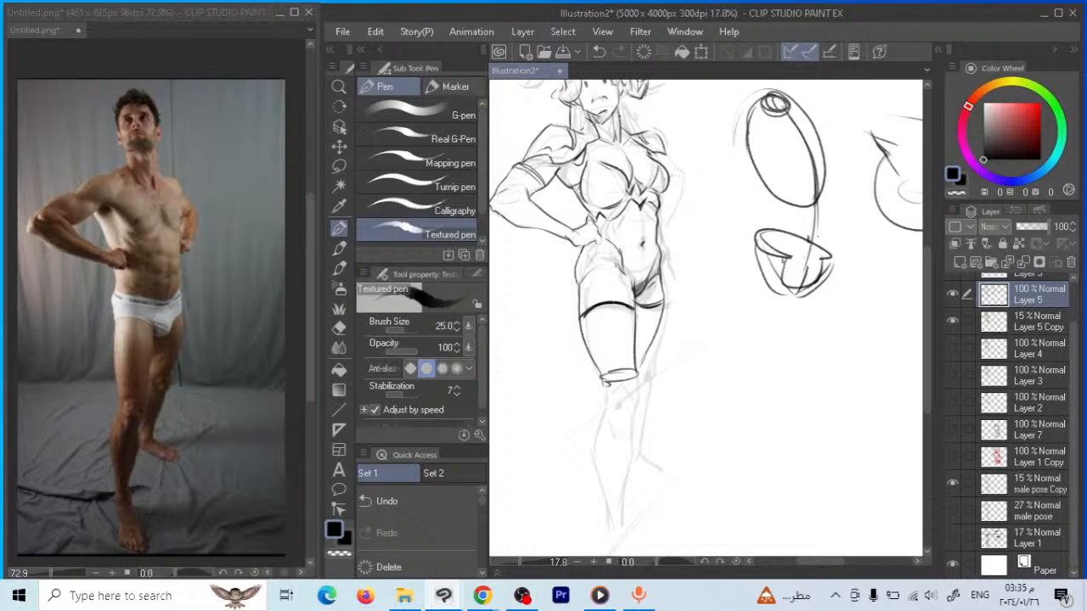
Draw the figure's right arm bending behind the waist, and hide Layer 5 Copy
mouse_move(624, 238)
mouse_down()
mouse_move(626, 277)
mouse_move(686, 327)
mouse_up()
drag(718, 204, 730, 227)
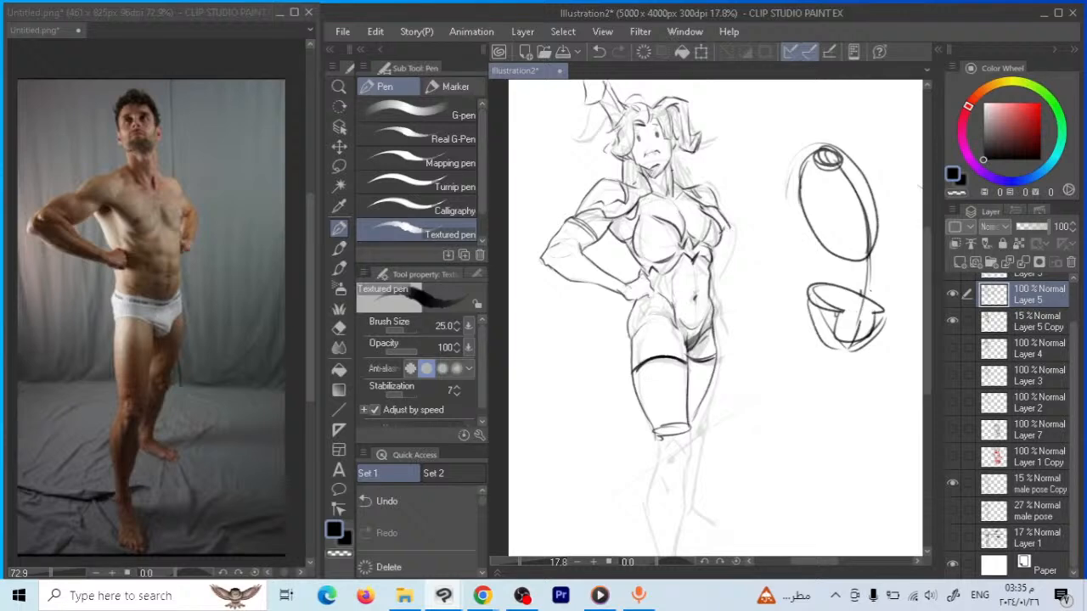
drag(733, 226, 718, 280)
scroll(799, 368, down, 1)
Set the Textured pen to size 70 and sketch a large ribcage diagram with a neck opening, centre lines and collarbones
drag(830, 364, 775, 354)
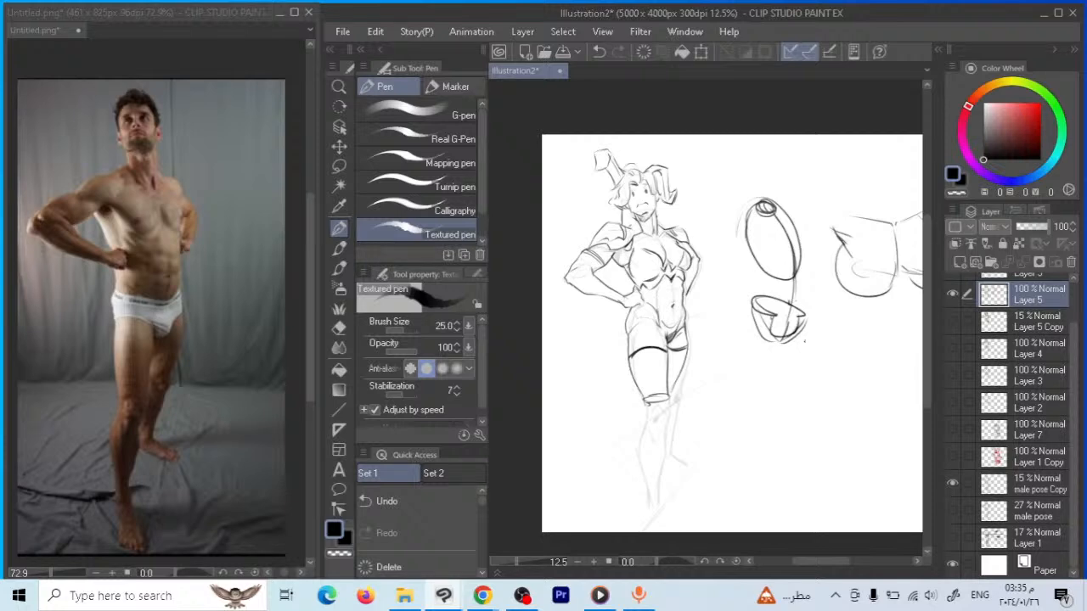
drag(765, 314, 696, 258)
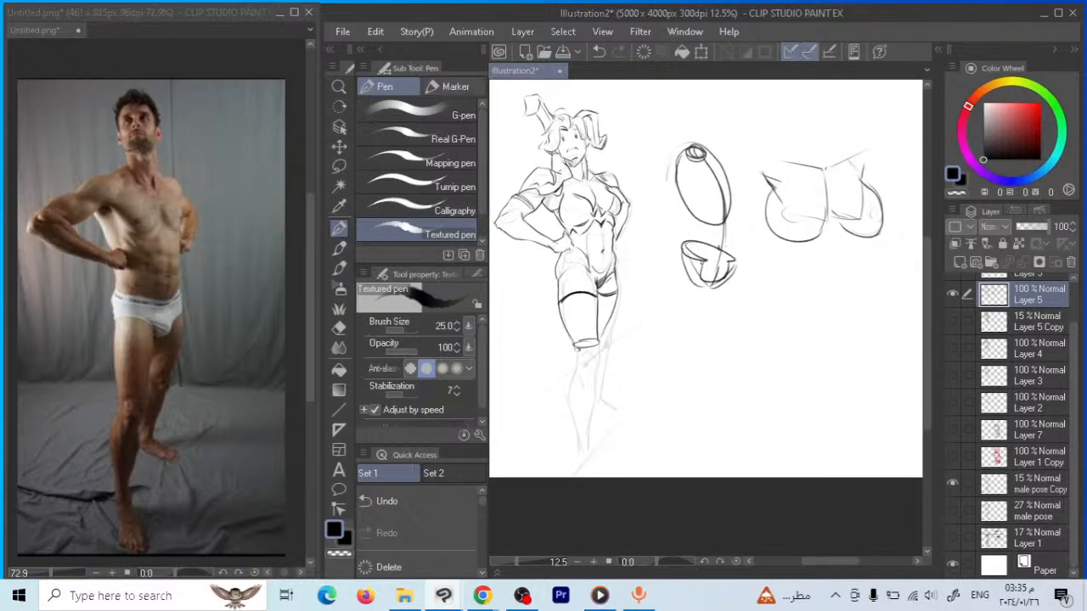
click(361, 233)
key(bracketright)
key(bracketright)
key(bracketright)
drag(759, 326, 773, 389)
mouse_move(775, 282)
mouse_down()
mouse_move(839, 323)
mouse_move(807, 399)
mouse_up()
mouse_move(764, 366)
mouse_down()
mouse_move(839, 327)
mouse_move(832, 372)
mouse_up()
mouse_move(779, 281)
mouse_down()
mouse_move(814, 287)
mouse_move(794, 292)
mouse_move(813, 401)
mouse_up()
drag(805, 290, 817, 409)
mouse_move(814, 311)
mouse_down()
mouse_move(817, 374)
mouse_move(814, 293)
mouse_move(830, 275)
mouse_move(734, 284)
mouse_move(770, 284)
mouse_move(795, 304)
mouse_move(829, 270)
mouse_move(807, 305)
mouse_move(816, 297)
mouse_up()
drag(834, 360, 799, 384)
Try heavily shaded shoulder-joint balls at both ends of the collarbones, and undo them
mouse_move(759, 286)
mouse_down()
mouse_move(755, 297)
mouse_move(723, 303)
mouse_move(763, 290)
mouse_move(736, 308)
mouse_move(755, 275)
mouse_move(732, 299)
mouse_up()
mouse_move(832, 272)
mouse_down()
mouse_move(824, 289)
mouse_move(836, 282)
mouse_up()
mouse_move(755, 279)
mouse_down()
mouse_move(736, 298)
mouse_move(752, 284)
mouse_move(746, 291)
mouse_up()
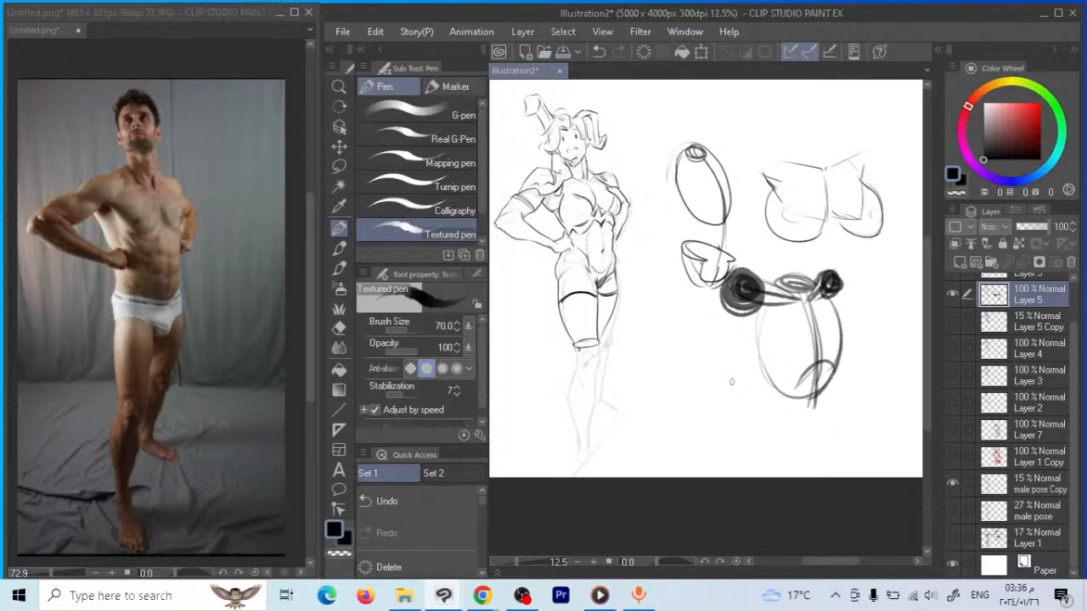
key(ctrl+z)
key(ctrl+z)
key(ctrl+z)
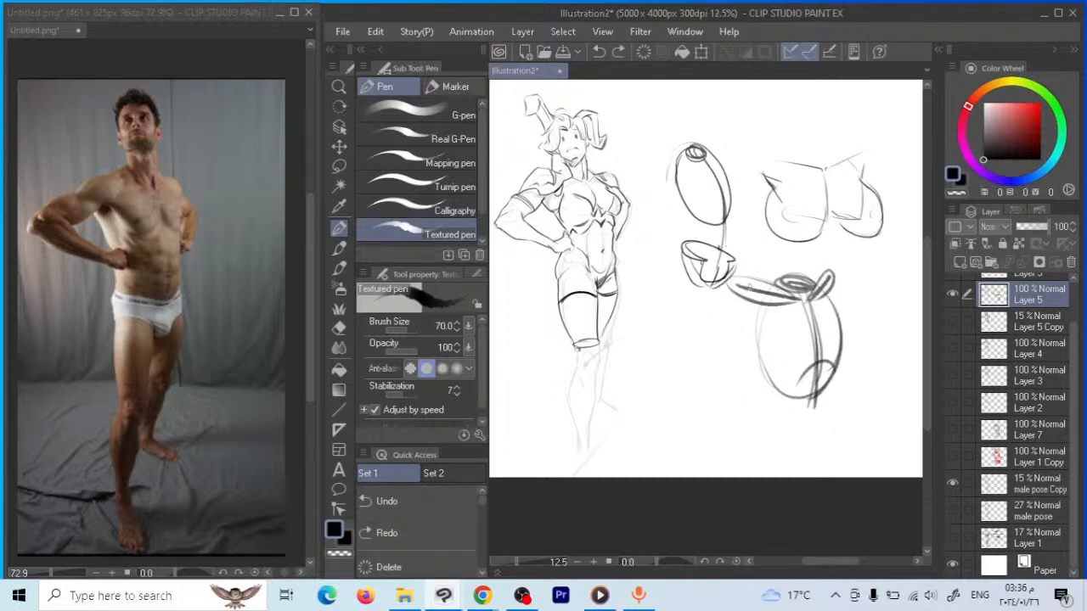
Draw circular shoulder joints at both collarbone ends, darken the right one and the adjoining ribcage edge
drag(729, 286, 740, 306)
mouse_move(813, 280)
mouse_down()
mouse_move(841, 289)
mouse_move(844, 336)
mouse_up()
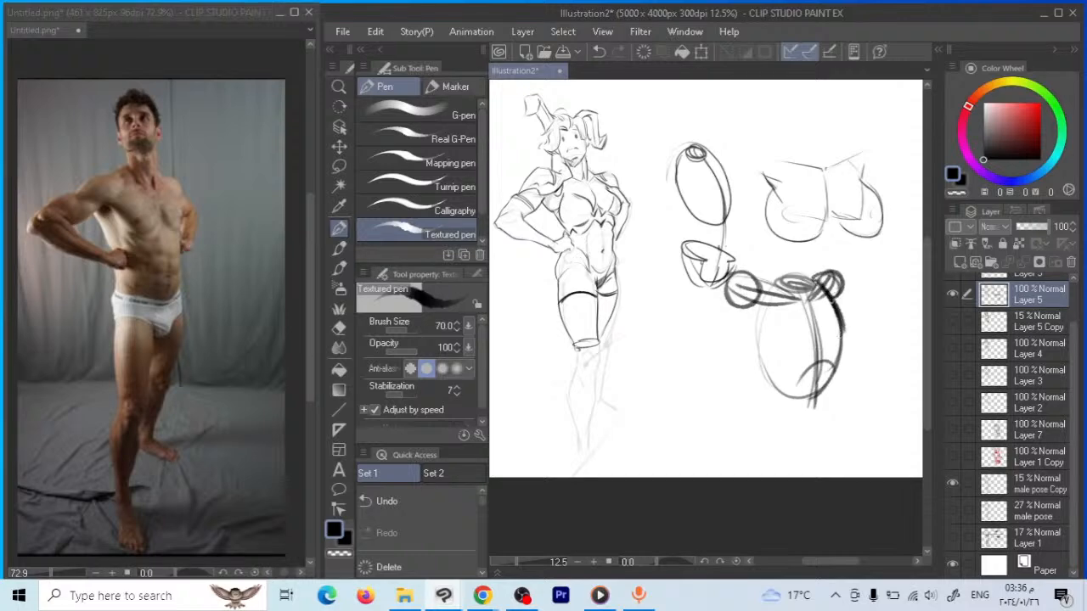
drag(817, 277, 841, 297)
mouse_move(813, 282)
mouse_down()
mouse_move(839, 277)
mouse_move(829, 302)
mouse_move(846, 289)
mouse_move(808, 289)
mouse_move(826, 302)
mouse_move(814, 294)
mouse_up()
click(339, 327)
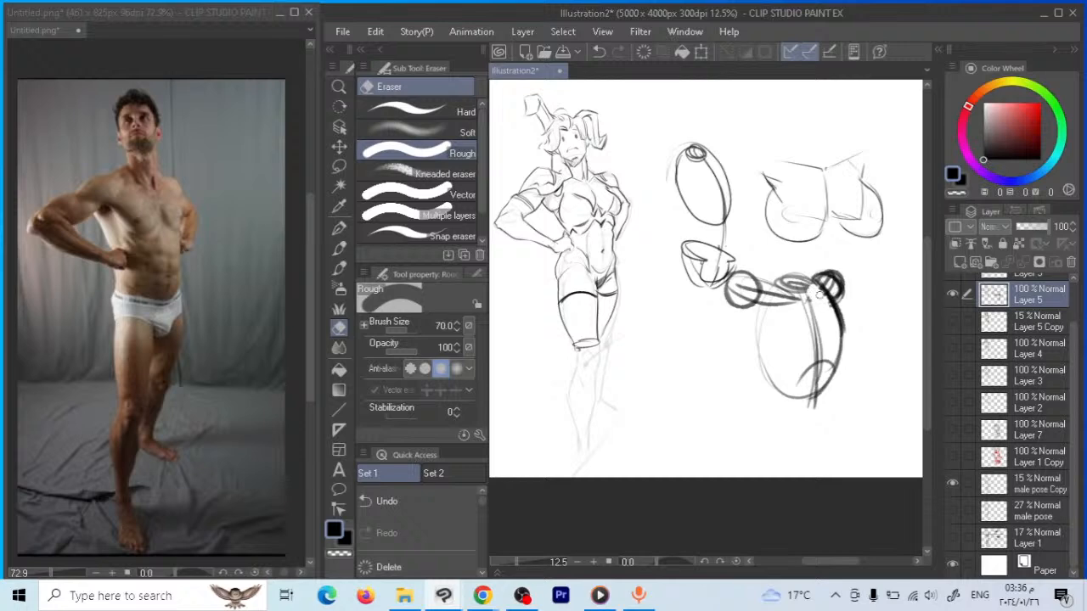
click(339, 227)
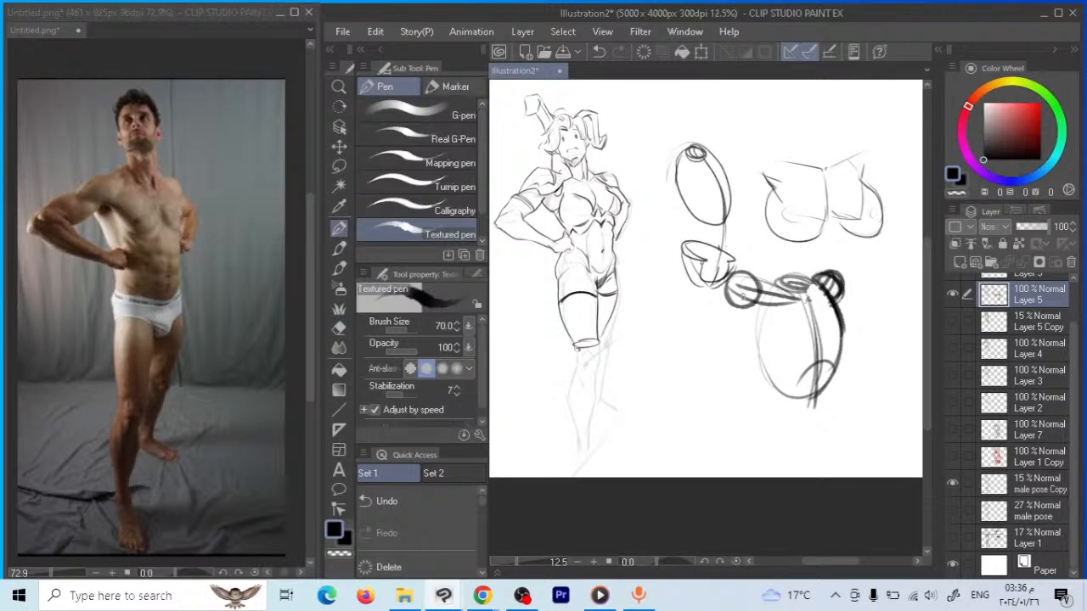
Draw an upper-arm cylinder with a shaded end from the left shoulder joint, and a separate cylinder with a rounded shoulder cap below
mouse_move(729, 277)
mouse_down()
mouse_move(754, 315)
mouse_move(700, 349)
mouse_move(671, 331)
mouse_move(698, 348)
mouse_move(693, 338)
mouse_up()
mouse_move(805, 359)
mouse_down()
mouse_move(756, 364)
mouse_move(718, 333)
mouse_move(753, 325)
mouse_move(853, 357)
mouse_up()
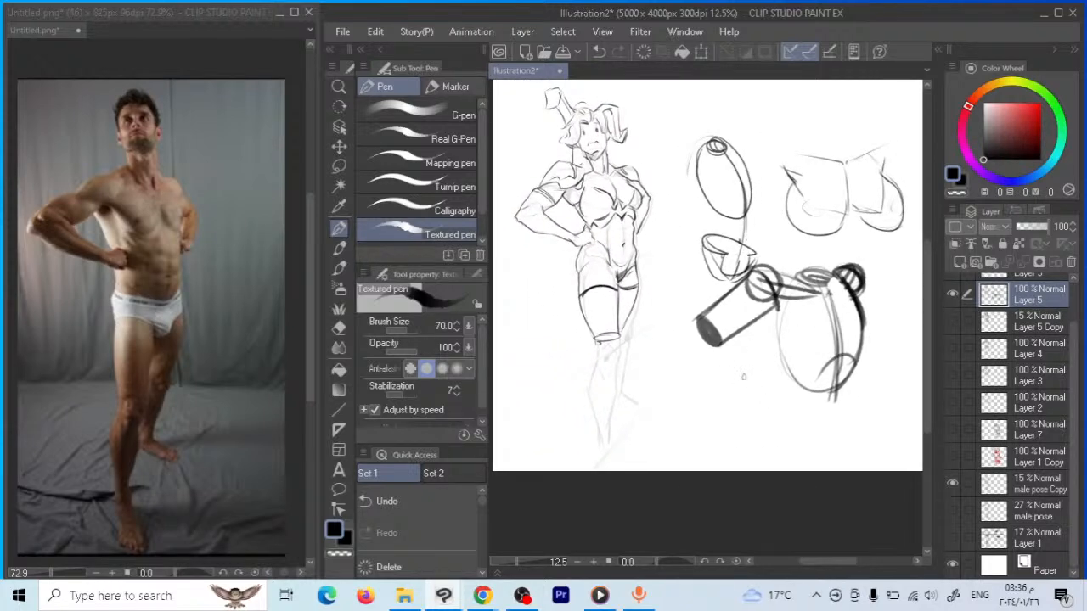
mouse_move(728, 367)
mouse_down()
mouse_move(748, 397)
mouse_move(652, 427)
mouse_up()
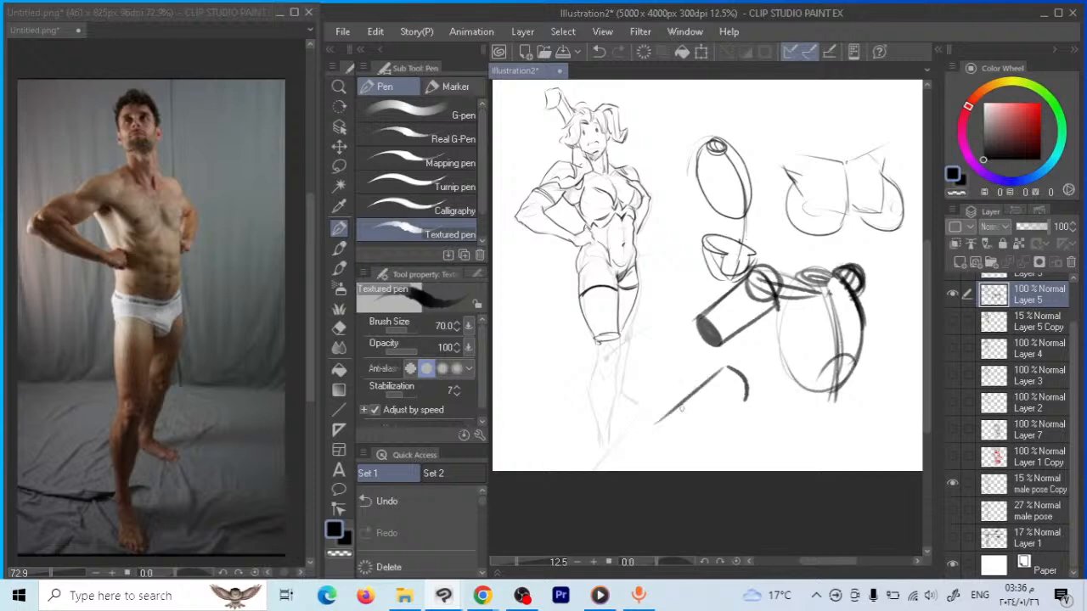
mouse_move(745, 400)
mouse_down()
mouse_move(672, 449)
mouse_move(662, 427)
mouse_up()
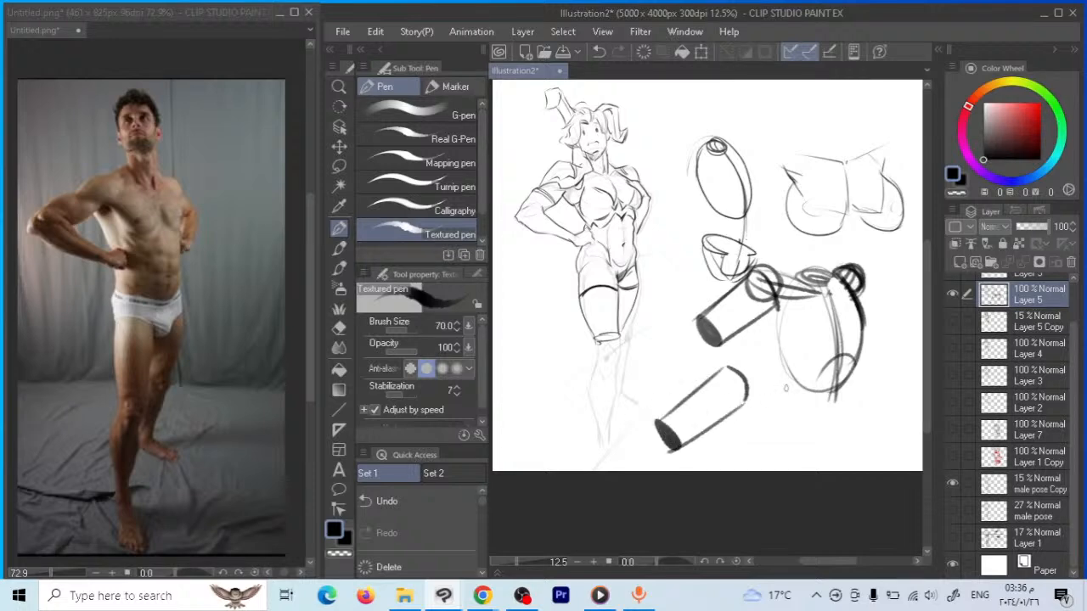
drag(700, 383, 746, 400)
drag(704, 378, 748, 400)
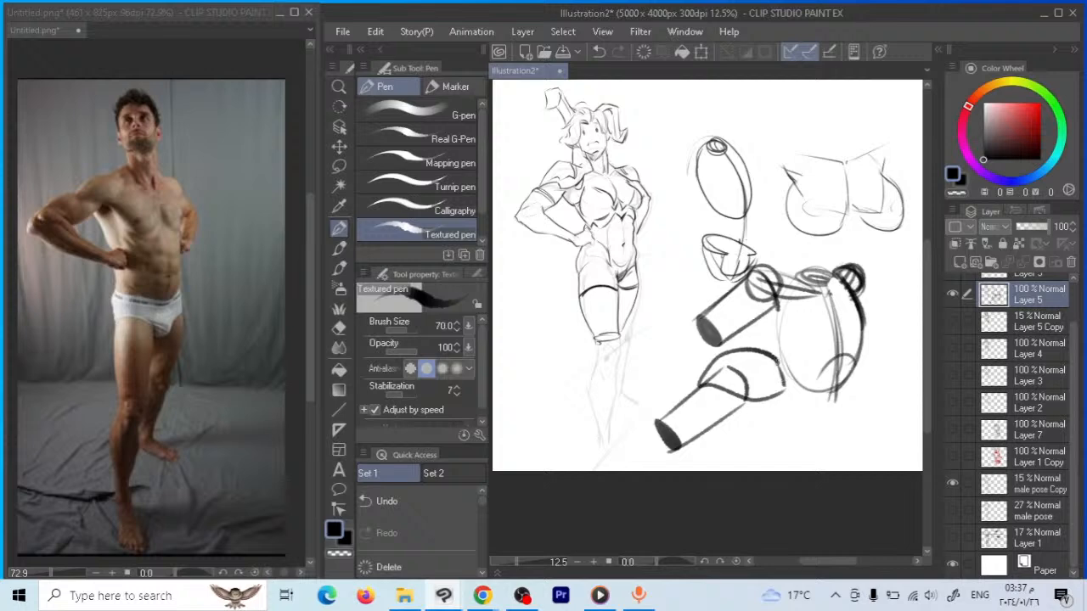
Erase parts of the shoulder cap on the lower arm cylinder and redraw its lower contour and the curved arm underside
click(339, 329)
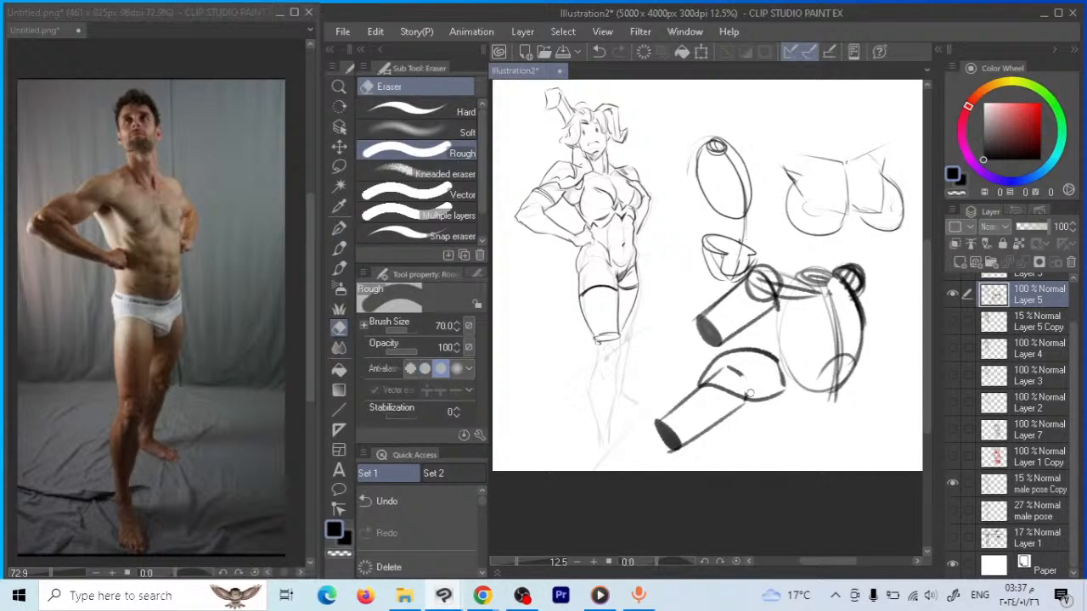
drag(693, 332, 631, 260)
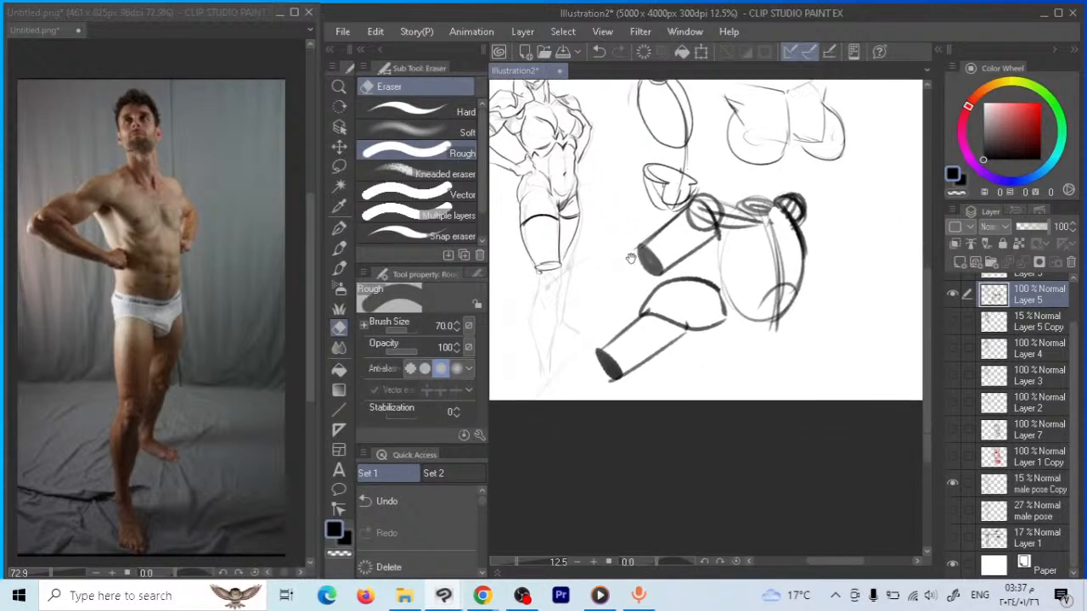
key(p)
drag(660, 318, 719, 348)
key(e)
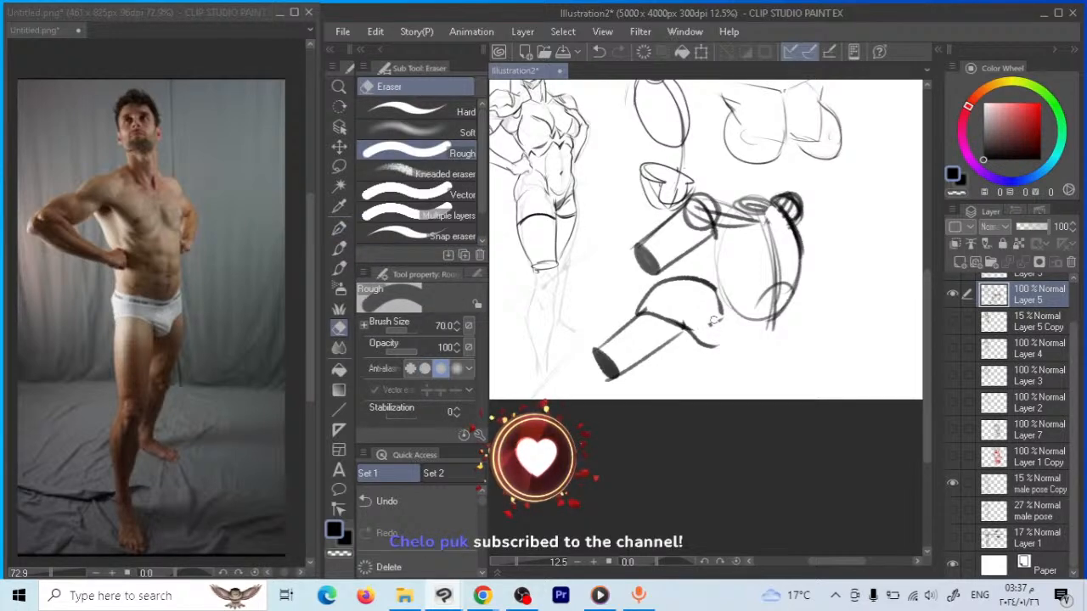
key(p)
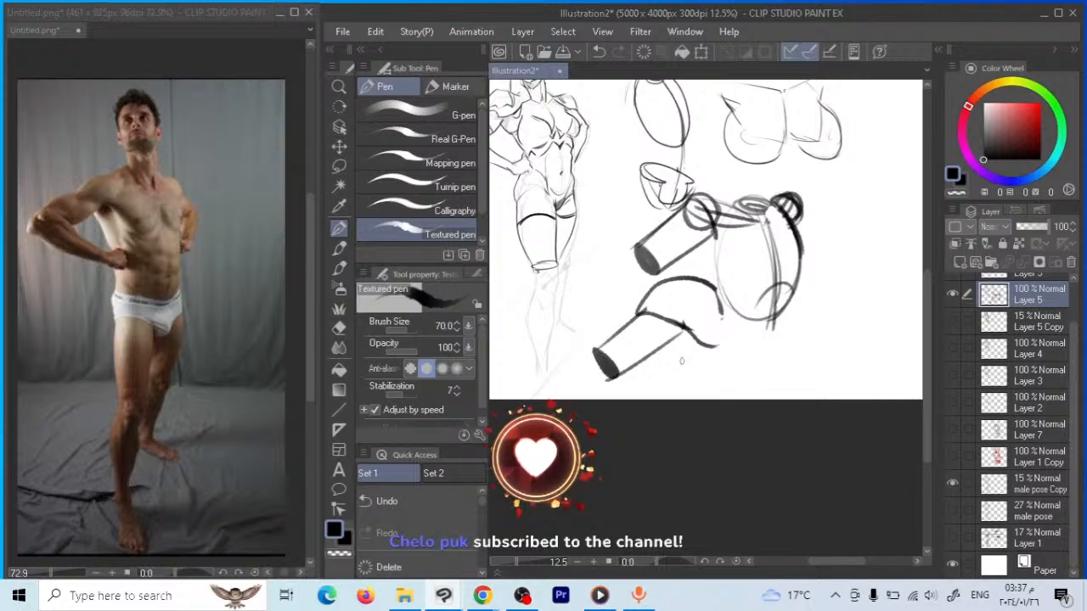
drag(681, 324, 683, 345)
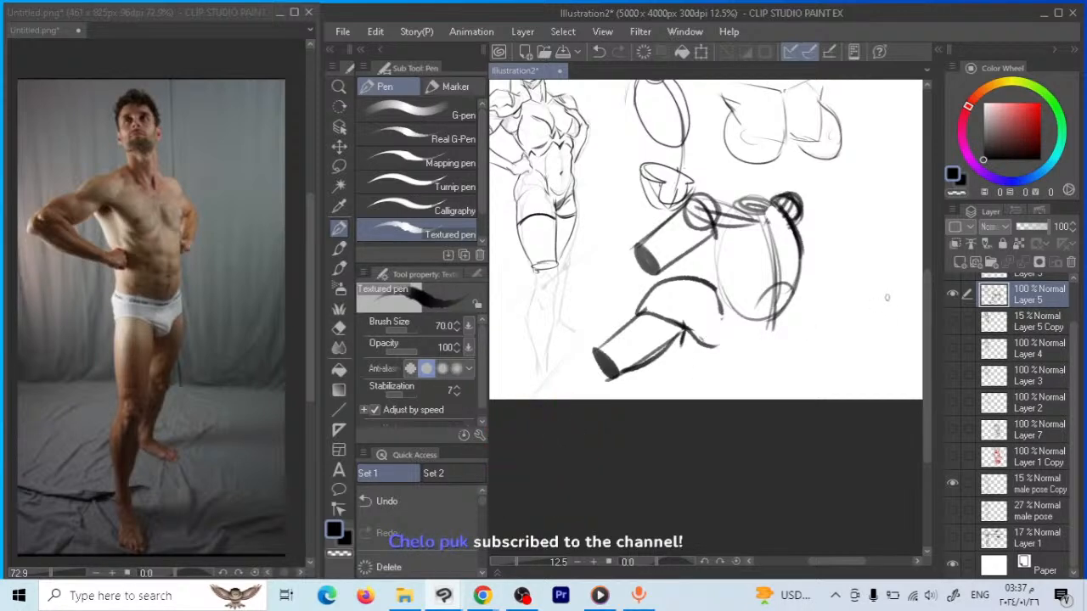
Draw a pair of bold, curved limb contours with forked ends beside the ribcage diagram's darkened edge
mouse_move(895, 287)
mouse_down()
mouse_move(851, 248)
mouse_move(809, 256)
mouse_move(885, 314)
mouse_move(854, 301)
mouse_move(883, 325)
mouse_up()
drag(875, 268, 892, 252)
mouse_move(850, 308)
mouse_down()
mouse_move(840, 290)
mouse_move(735, 276)
mouse_up()
key(x)
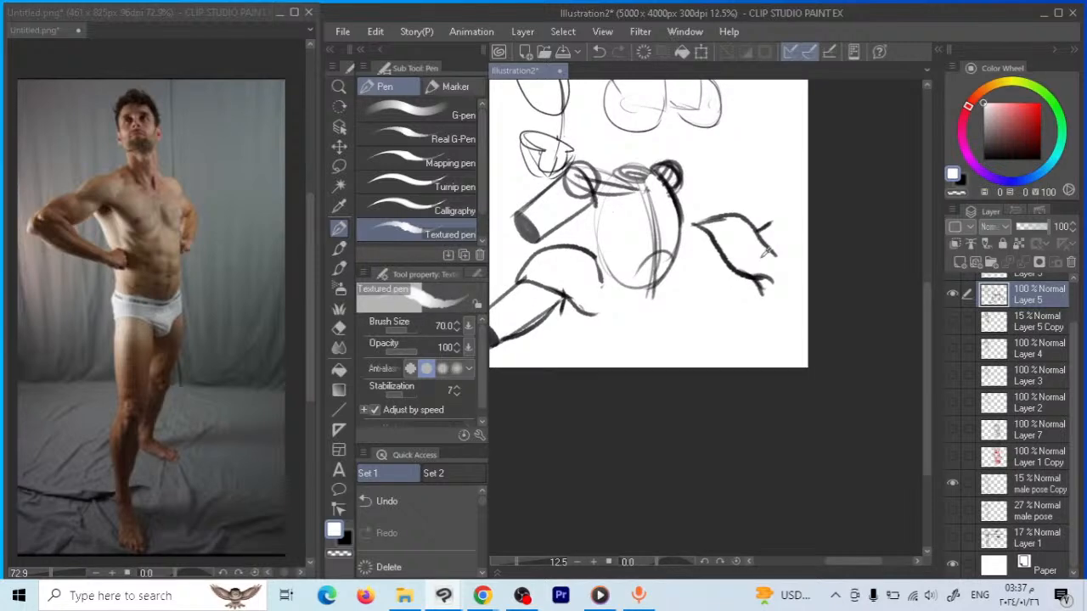
key(x)
key(x)
key(x)
key(x)
key(x)
key(x)
key(x)
key(x)
key(x)
key(x)
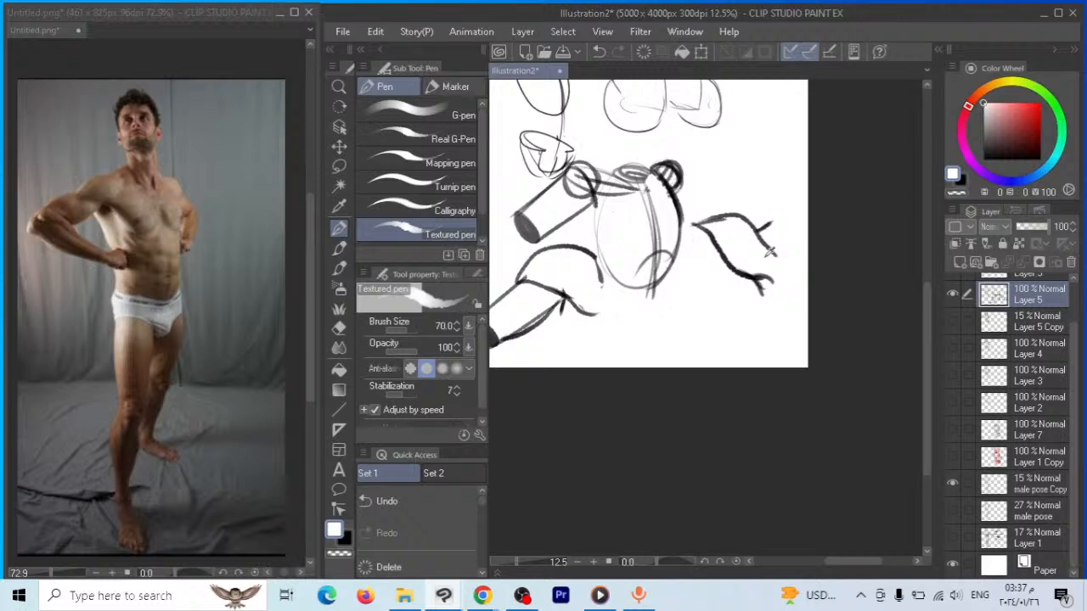
click(482, 596)
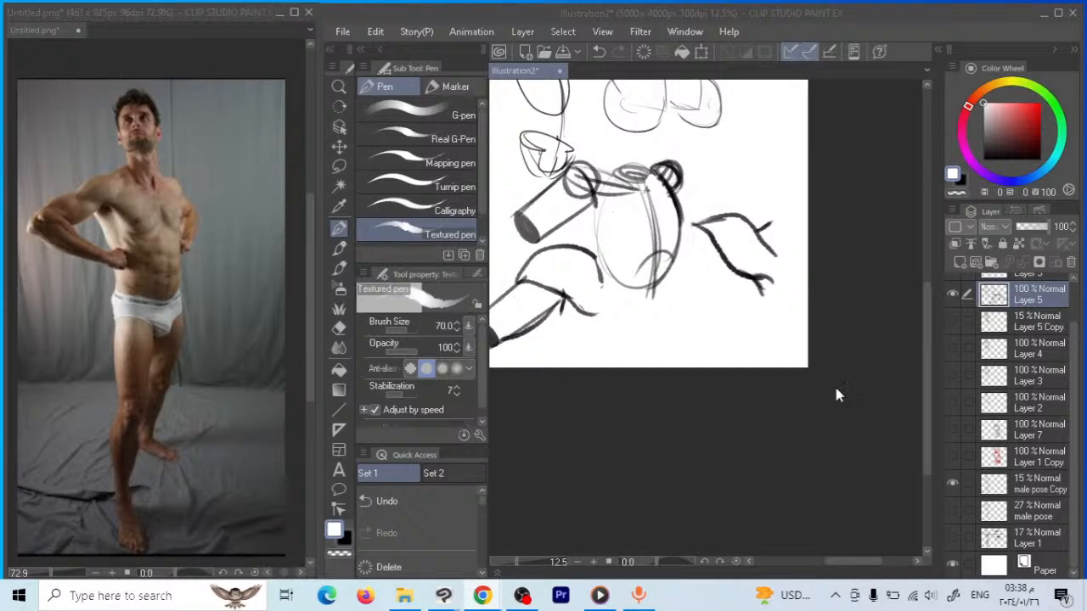
click(781, 402)
Hide Layer 5 and add a new empty layer at the top of the layer stack
drag(703, 367, 798, 455)
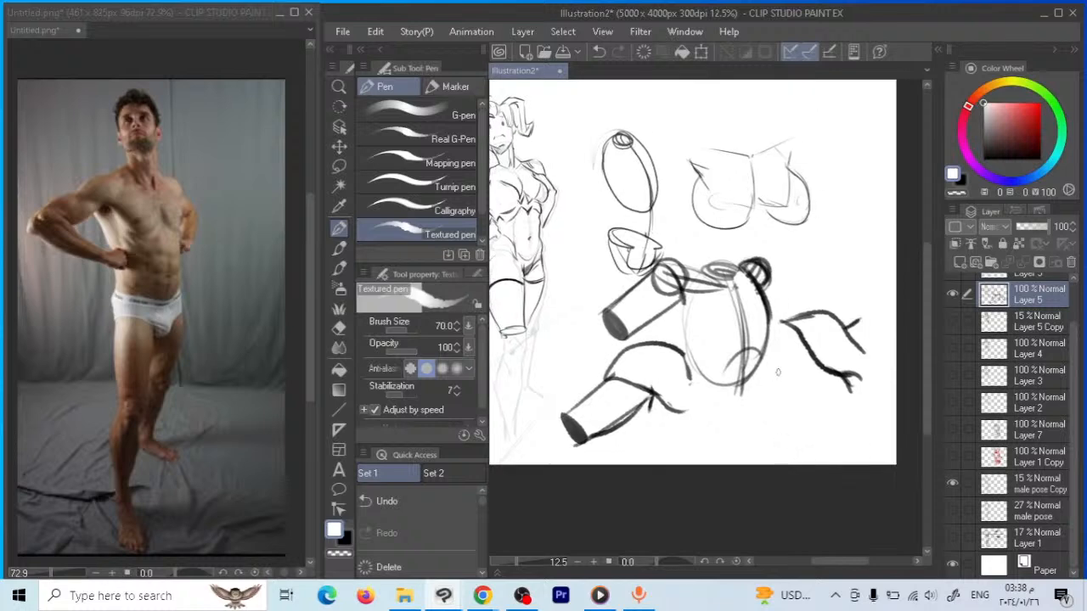
scroll(778, 373, down, 2)
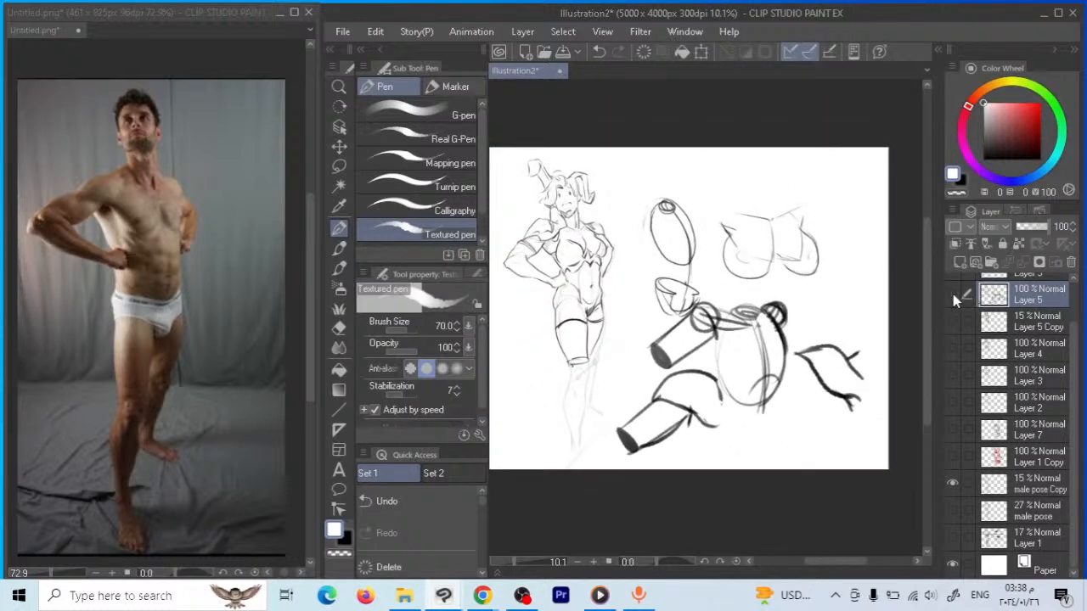
click(952, 294)
scroll(1051, 340, up, 1)
click(960, 262)
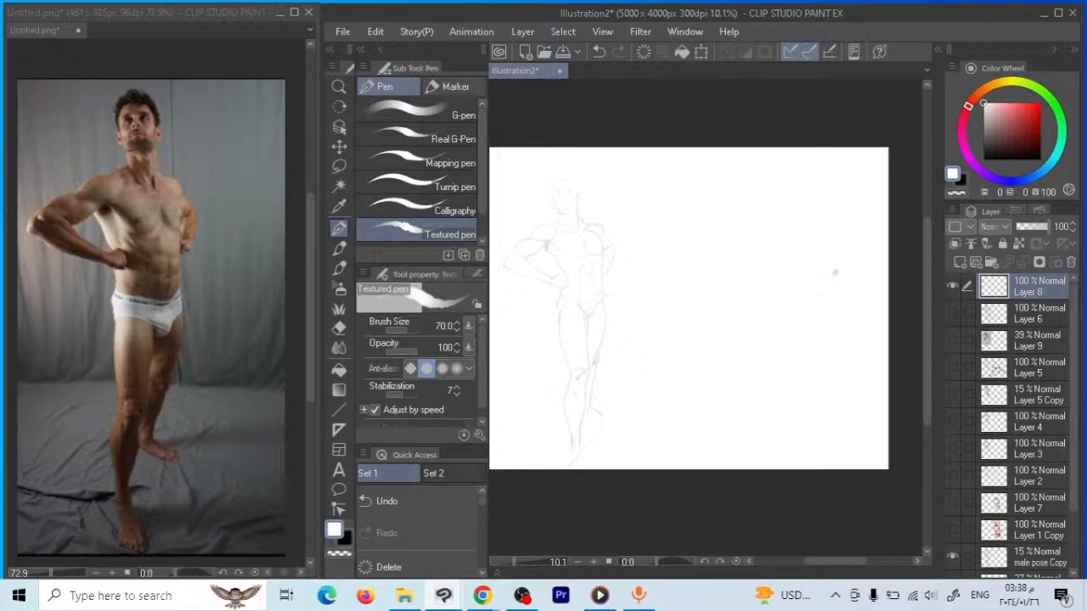
Set the Textured pen to size 50 in black and sketch overlapping S-curved muscle contours beside the faded male guide
drag(699, 213, 709, 238)
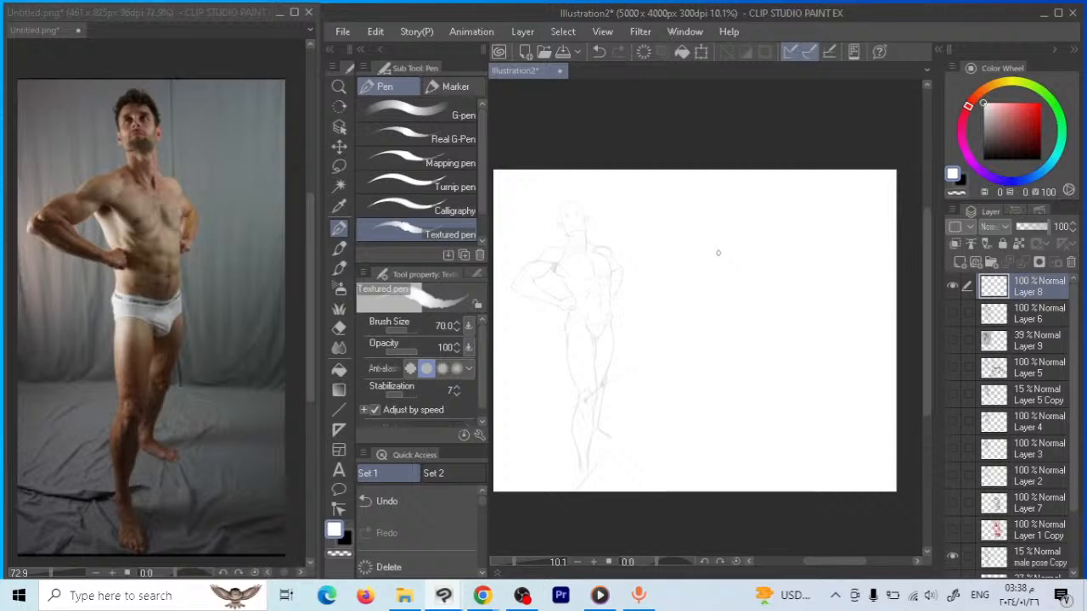
scroll(717, 252, up, 1)
key(bracketleft)
key(bracketleft)
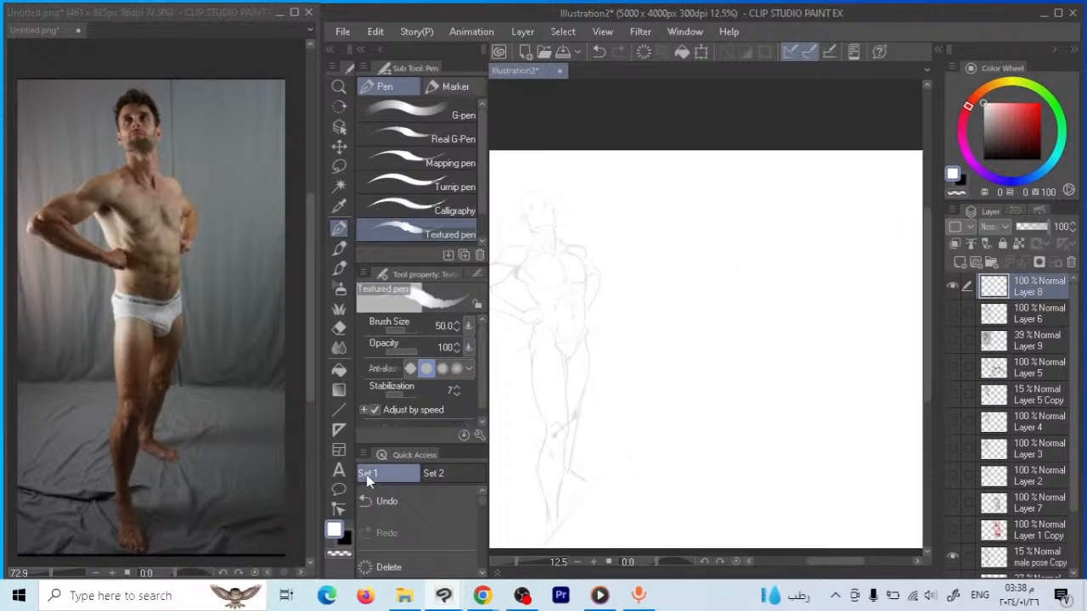
click(981, 160)
mouse_move(762, 241)
mouse_down()
mouse_move(730, 204)
mouse_move(667, 208)
mouse_move(720, 263)
mouse_move(749, 269)
mouse_up()
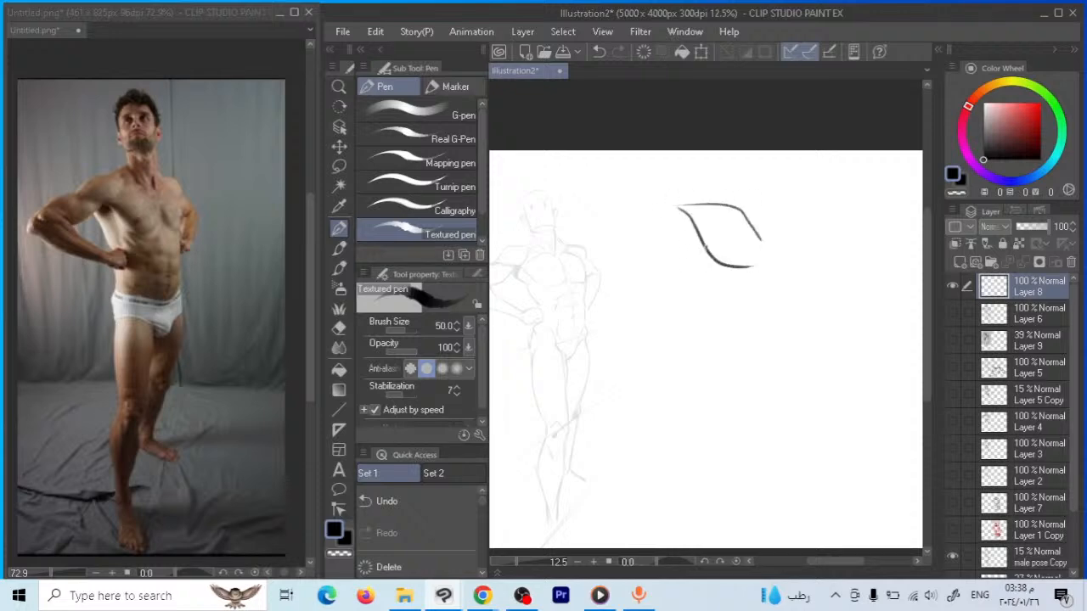
drag(680, 212, 637, 210)
drag(709, 259, 622, 265)
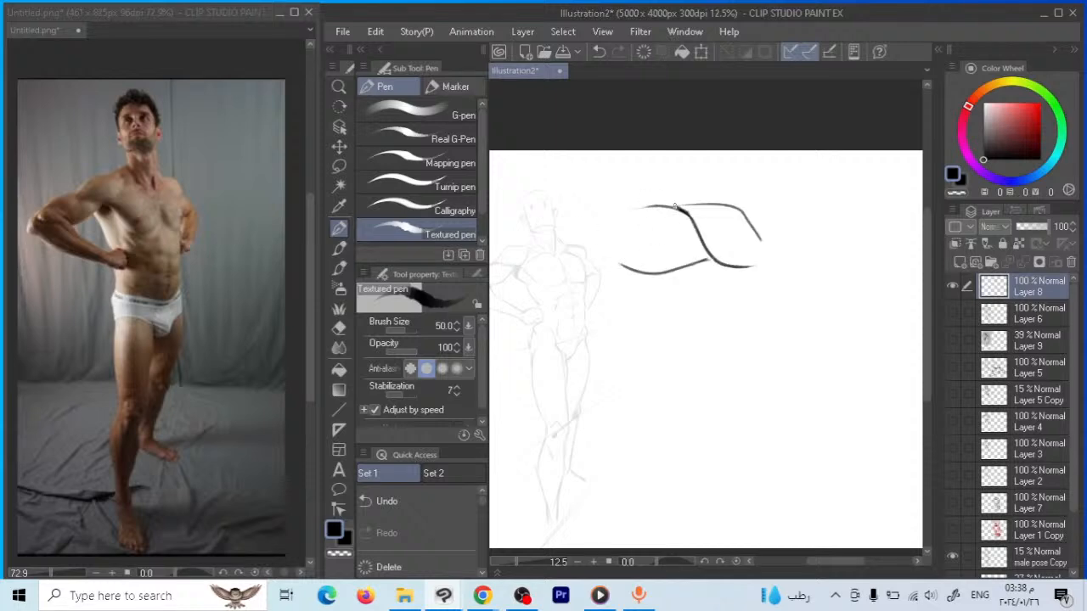
Thicken the overlapping contours, extend the limb below with two curved lines, add forked ends and shade the gap at the overlap
mouse_move(637, 207)
mouse_down()
mouse_move(722, 205)
mouse_move(746, 223)
mouse_up()
mouse_move(724, 264)
mouse_down()
mouse_move(686, 206)
mouse_move(633, 214)
mouse_up()
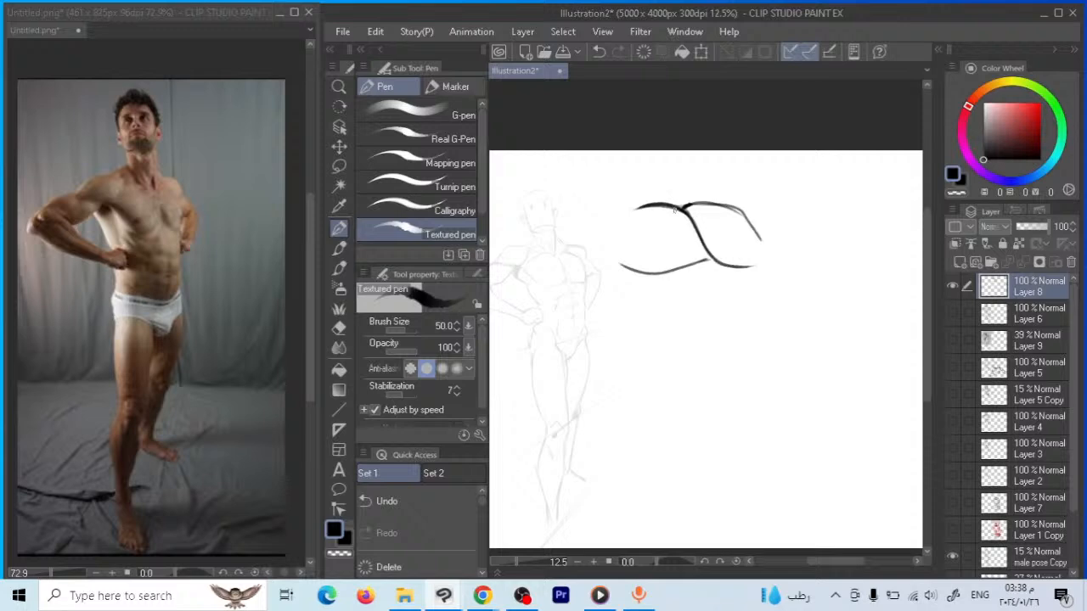
mouse_move(709, 249)
mouse_down()
mouse_move(753, 276)
mouse_move(740, 277)
mouse_up()
mouse_move(708, 256)
mouse_down()
mouse_move(678, 270)
mouse_move(744, 339)
mouse_up()
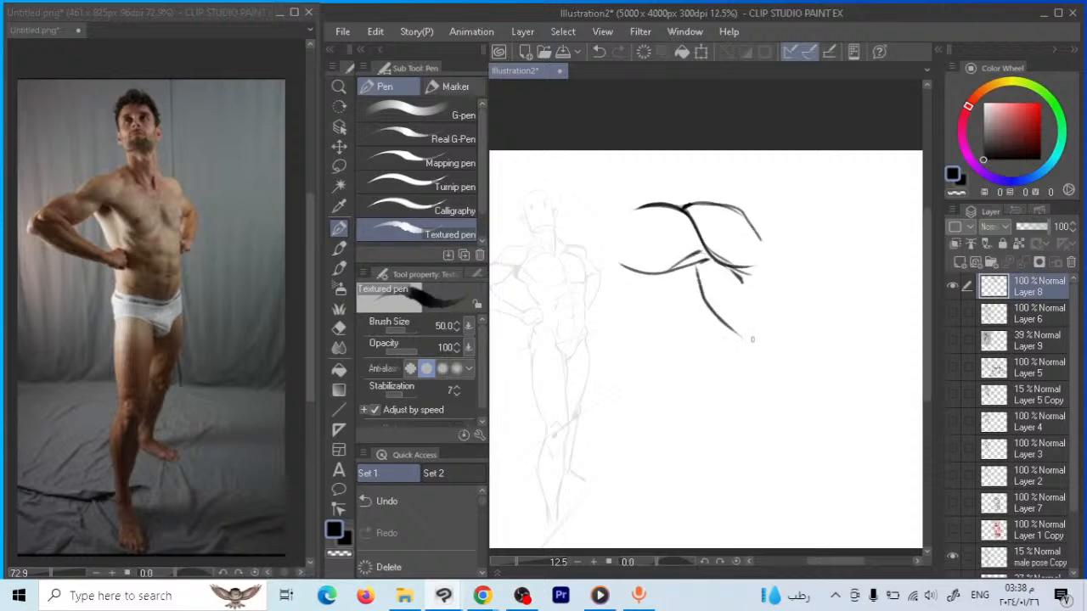
mouse_move(734, 272)
mouse_down()
mouse_move(751, 307)
mouse_move(789, 341)
mouse_up()
mouse_move(749, 211)
mouse_down()
mouse_move(776, 198)
mouse_move(791, 248)
mouse_move(778, 235)
mouse_up()
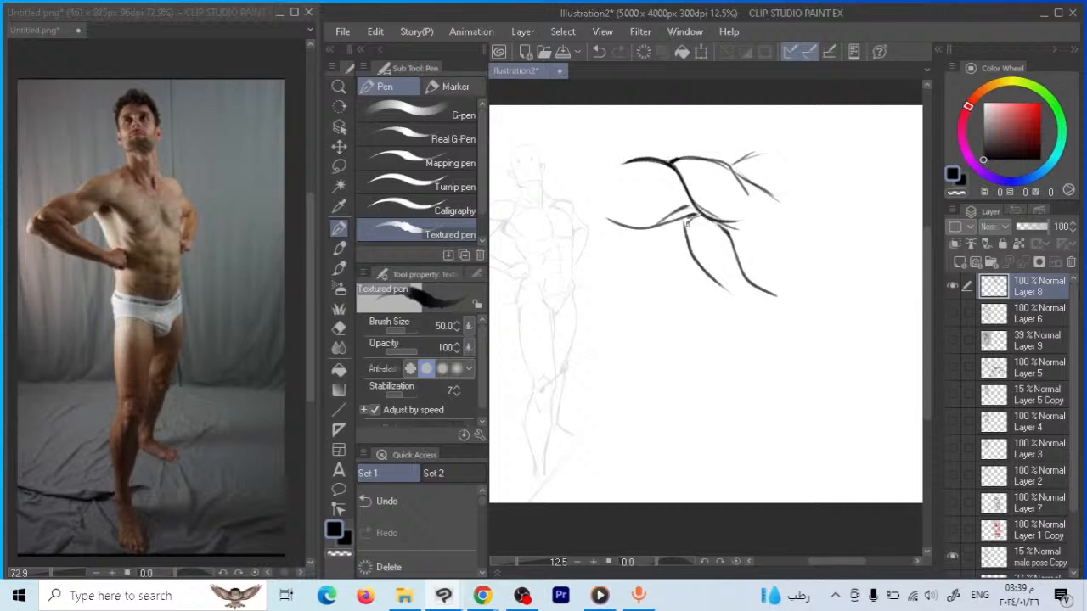
mouse_move(695, 213)
mouse_down()
mouse_move(689, 248)
mouse_move(684, 223)
mouse_move(695, 253)
mouse_up()
mouse_move(744, 192)
mouse_down()
mouse_move(752, 229)
mouse_move(704, 180)
mouse_up()
Try a rounded wedge overlapping a block-like limb form below the muscle sketch, with densely hatched shading
mouse_move(743, 289)
mouse_down()
mouse_move(707, 268)
mouse_move(644, 344)
mouse_move(758, 324)
mouse_move(747, 289)
mouse_move(720, 272)
mouse_move(654, 333)
mouse_move(718, 339)
mouse_move(760, 399)
mouse_move(794, 314)
mouse_move(825, 327)
mouse_move(840, 416)
mouse_move(753, 384)
mouse_up()
drag(745, 326, 722, 339)
mouse_move(748, 284)
mouse_down()
mouse_move(738, 332)
mouse_move(712, 341)
mouse_up()
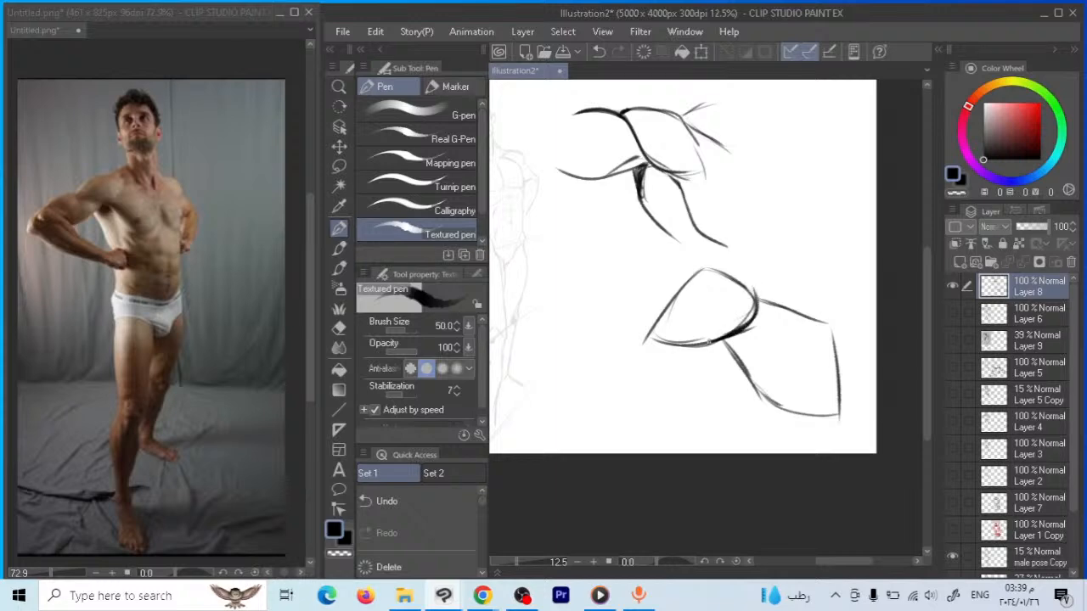
drag(754, 312, 655, 347)
mouse_move(651, 338)
mouse_down()
mouse_move(750, 293)
mouse_move(692, 341)
mouse_move(713, 287)
mouse_move(664, 325)
mouse_move(753, 304)
mouse_move(688, 348)
mouse_up()
drag(717, 277, 663, 320)
mouse_move(725, 306)
mouse_down()
mouse_move(659, 349)
mouse_move(758, 307)
mouse_move(744, 286)
mouse_move(680, 280)
mouse_move(663, 364)
mouse_move(706, 337)
mouse_move(745, 277)
mouse_move(706, 342)
mouse_move(677, 352)
mouse_move(663, 343)
mouse_move(671, 297)
mouse_move(698, 279)
mouse_move(722, 299)
mouse_move(746, 290)
mouse_move(728, 316)
mouse_move(778, 387)
mouse_move(823, 350)
mouse_move(814, 313)
mouse_move(797, 328)
mouse_move(751, 303)
mouse_move(764, 316)
mouse_up()
Undo the hatched wedge and block-like limb form, keeping the upper muscle sketch
key(ctrl+z)
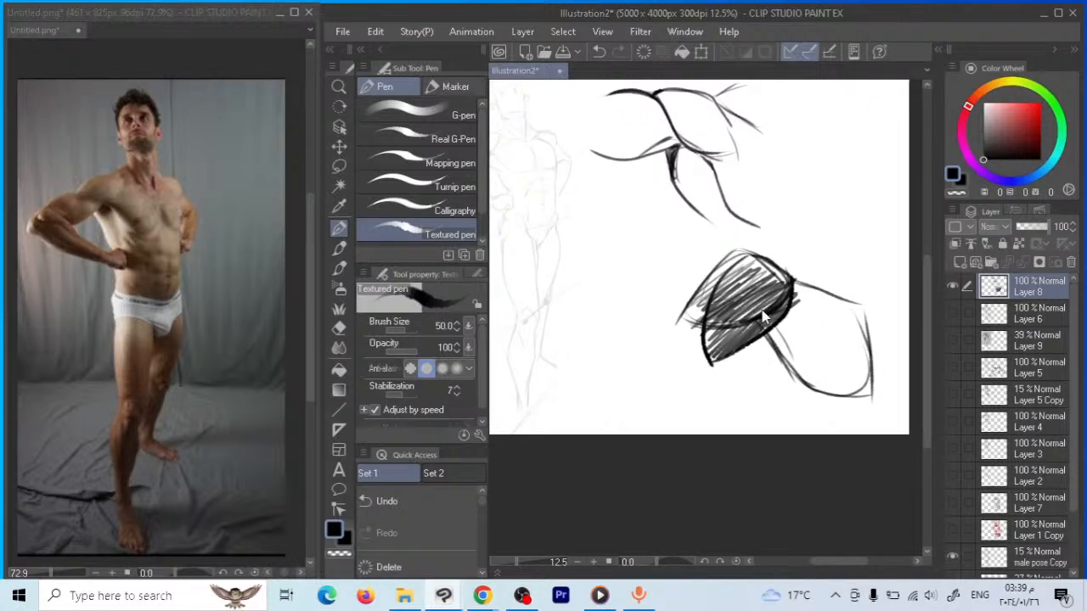
key(ctrl+z)
key(ctrl+z)
key(ctrl+z)
key(ctrl+z)
key(ctrl+z)
key(ctrl+z)
key(ctrl+z)
key(ctrl+z)
key(ctrl+z)
key(ctrl+z)
key(ctrl+z)
key(ctrl+z)
key(ctrl+z)
key(ctrl+z)
key(ctrl+z)
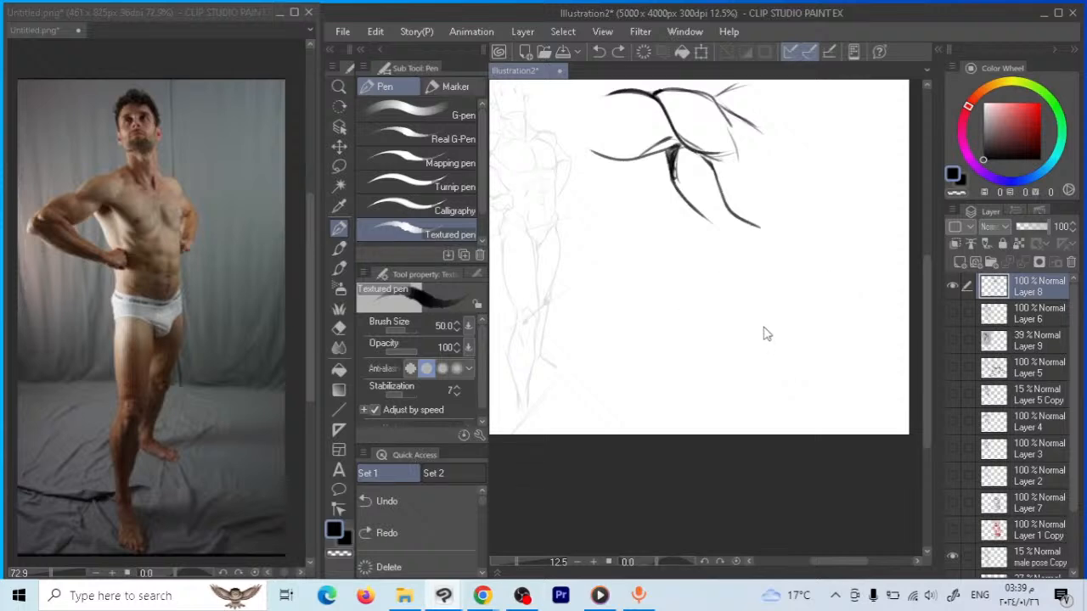
Draw a new muscle form below the first sketch, with curved sides, a forked end and a lower limb line
mouse_move(810, 312)
mouse_down()
mouse_move(784, 268)
mouse_move(738, 253)
mouse_move(757, 316)
mouse_up()
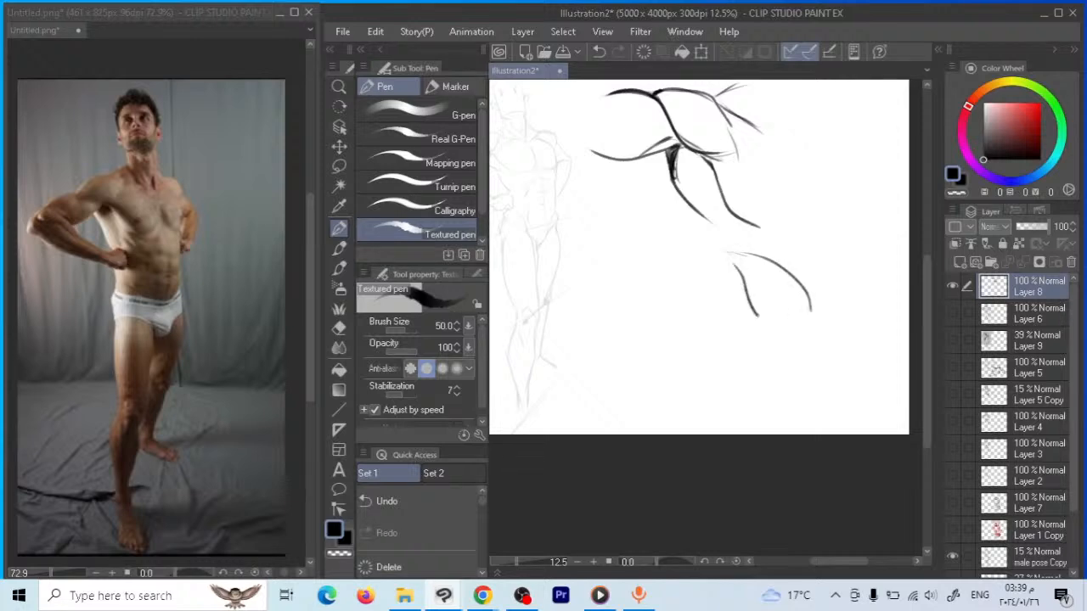
drag(805, 286, 832, 299)
mouse_move(755, 315)
mouse_down()
mouse_move(800, 345)
mouse_move(820, 406)
mouse_move(860, 416)
mouse_up()
drag(808, 295, 816, 327)
drag(826, 298, 830, 305)
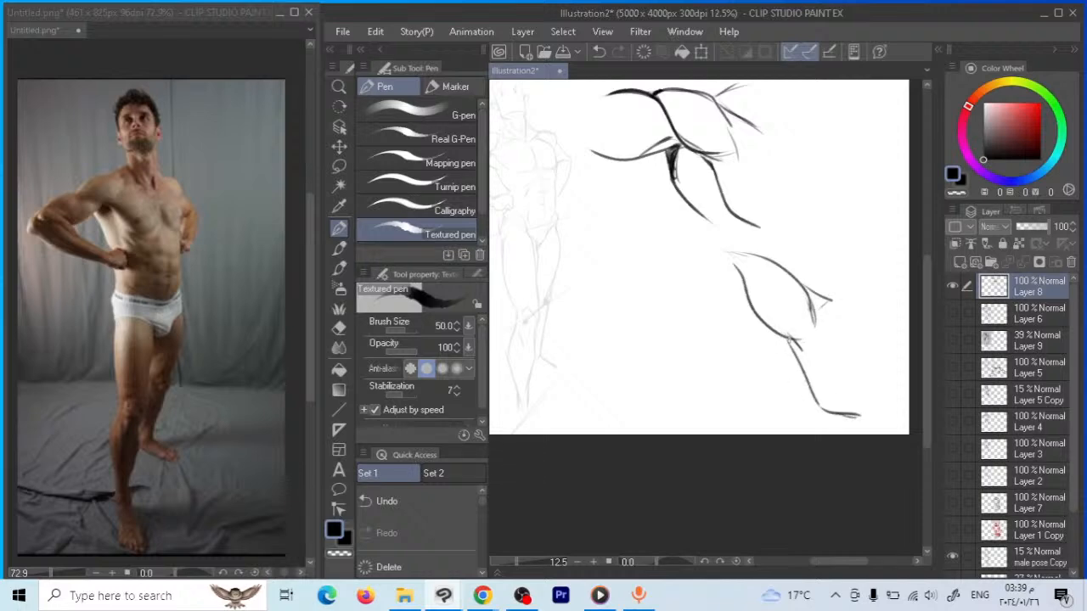
Add a long rounded form overlapping the new muscle sketch, darken the junction and draw the second lower limb line
drag(788, 340, 747, 303)
drag(794, 342, 710, 335)
mouse_move(732, 257)
mouse_down()
mouse_move(672, 239)
mouse_move(650, 273)
mouse_move(674, 298)
mouse_move(798, 347)
mouse_move(765, 347)
mouse_move(797, 409)
mouse_up()
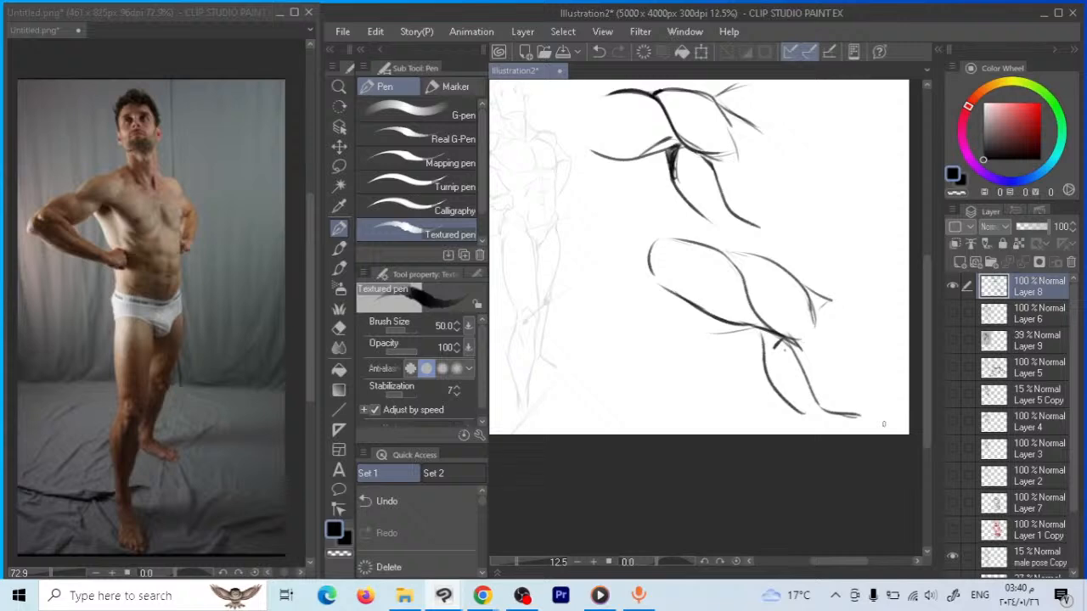
mouse_move(737, 301)
mouse_down()
mouse_move(827, 314)
mouse_move(801, 298)
mouse_move(745, 304)
mouse_up()
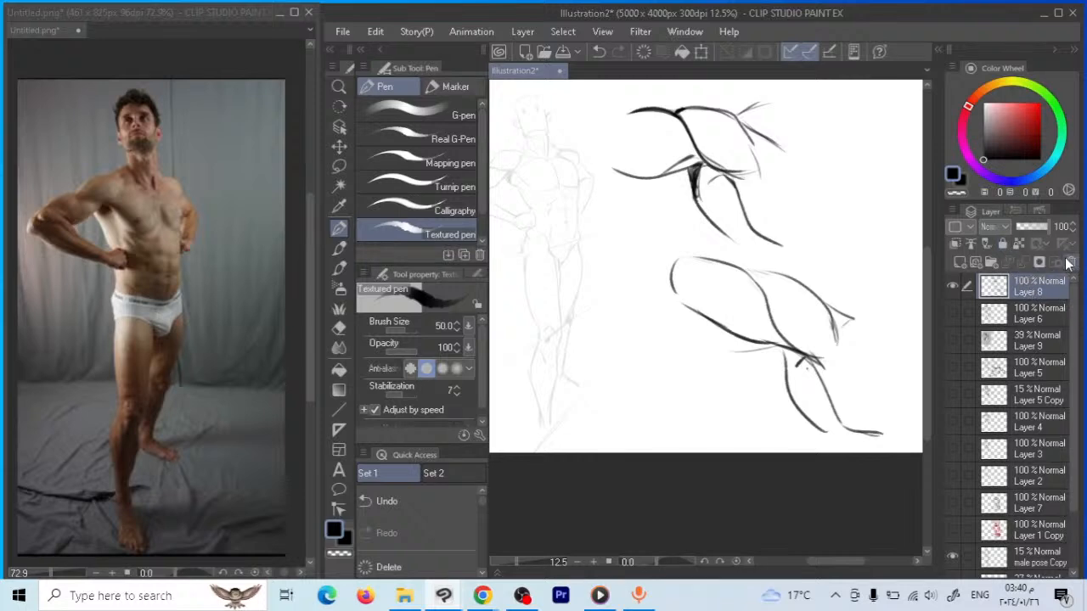
scroll(841, 307, up, 2)
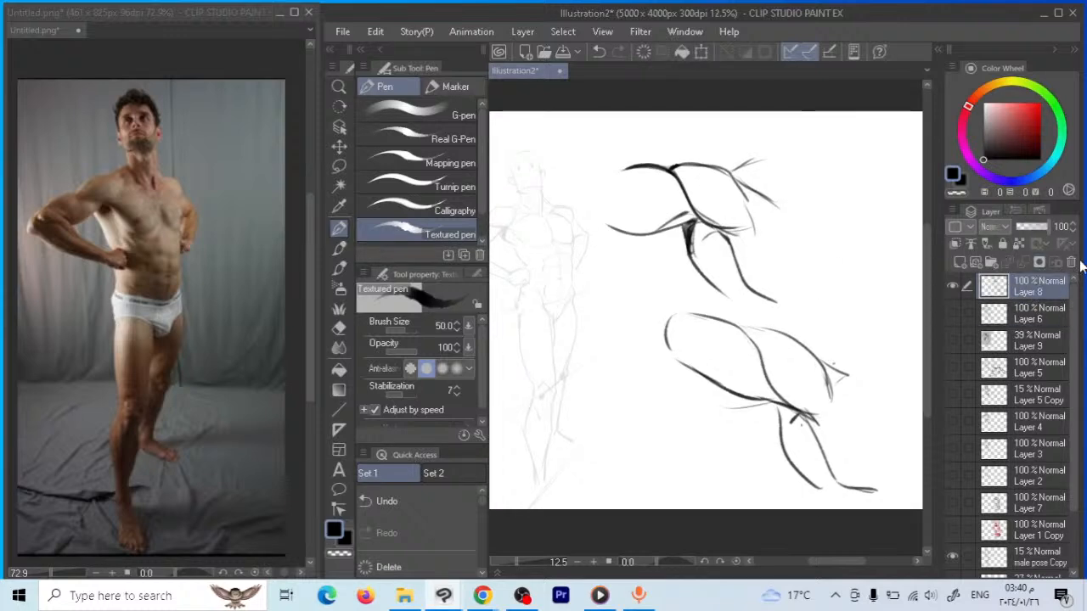
Clear the muscle sketches from the top layer
click(1028, 314)
click(1024, 292)
key(Delete)
Draw an egg-shaped ribcage beside the guide figure with a shaded neck opening, a curved centre line and a lower rib arch
scroll(721, 272, down, 1)
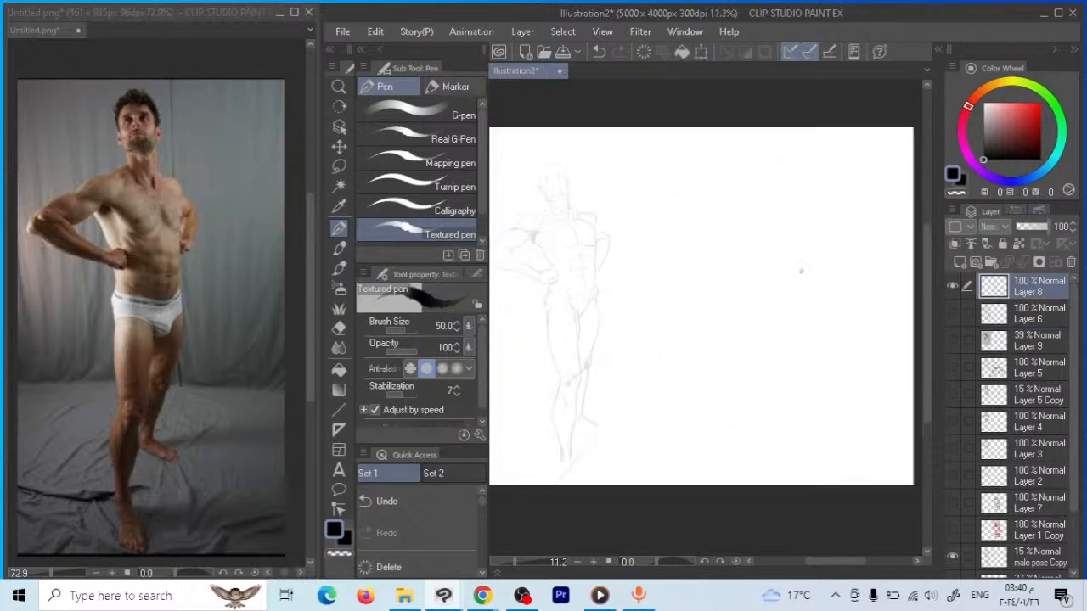
drag(722, 272, 764, 255)
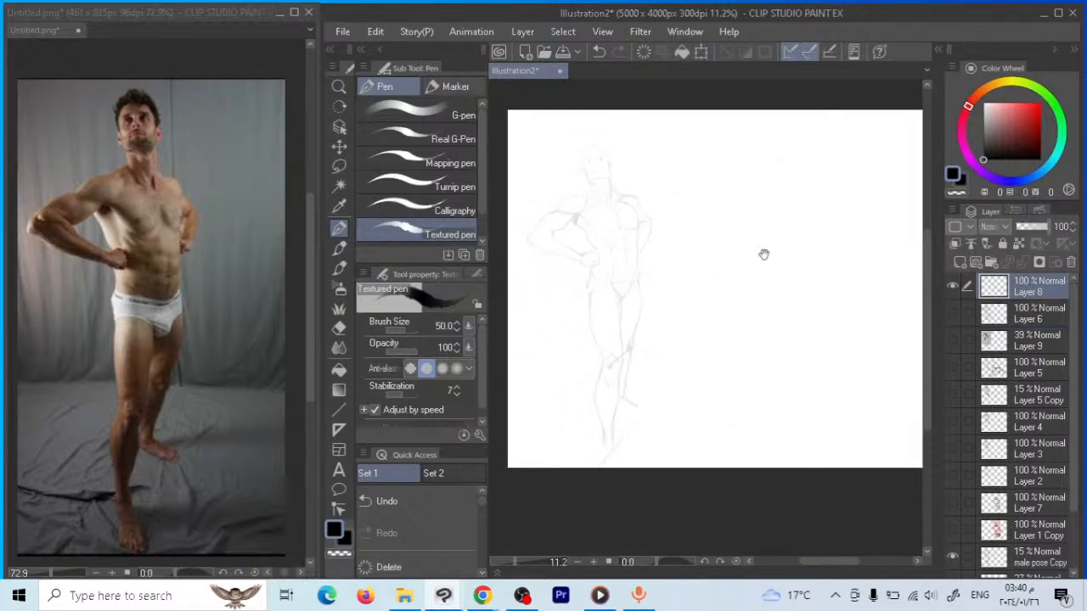
scroll(765, 255, up, 1)
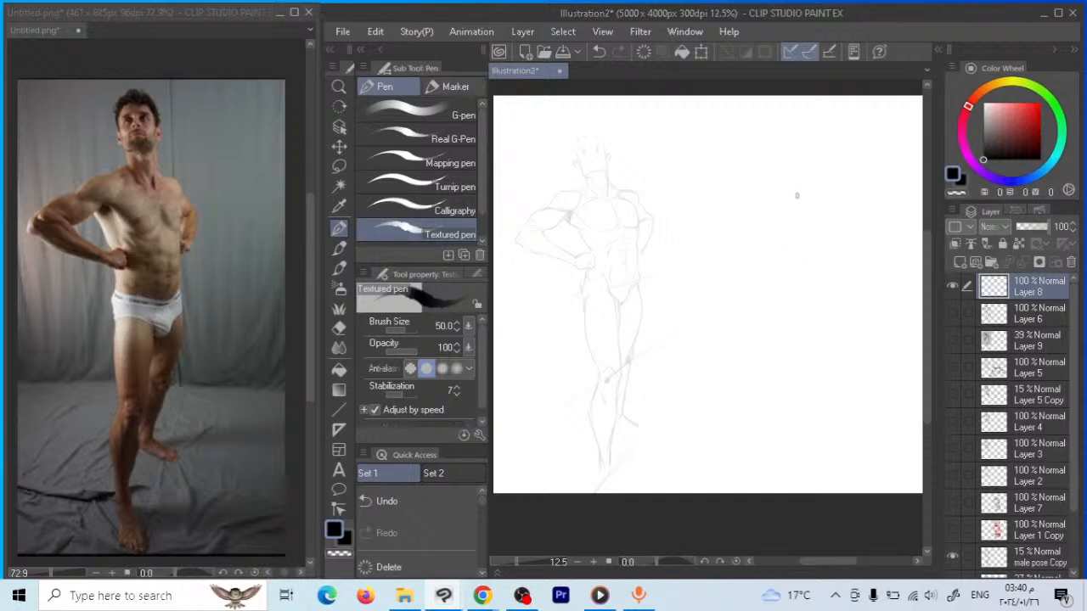
mouse_move(760, 173)
mouse_down()
mouse_move(800, 174)
mouse_move(824, 208)
mouse_move(835, 256)
mouse_move(815, 295)
mouse_move(771, 293)
mouse_move(743, 249)
mouse_move(754, 197)
mouse_move(791, 155)
mouse_move(770, 152)
mouse_move(787, 180)
mouse_up()
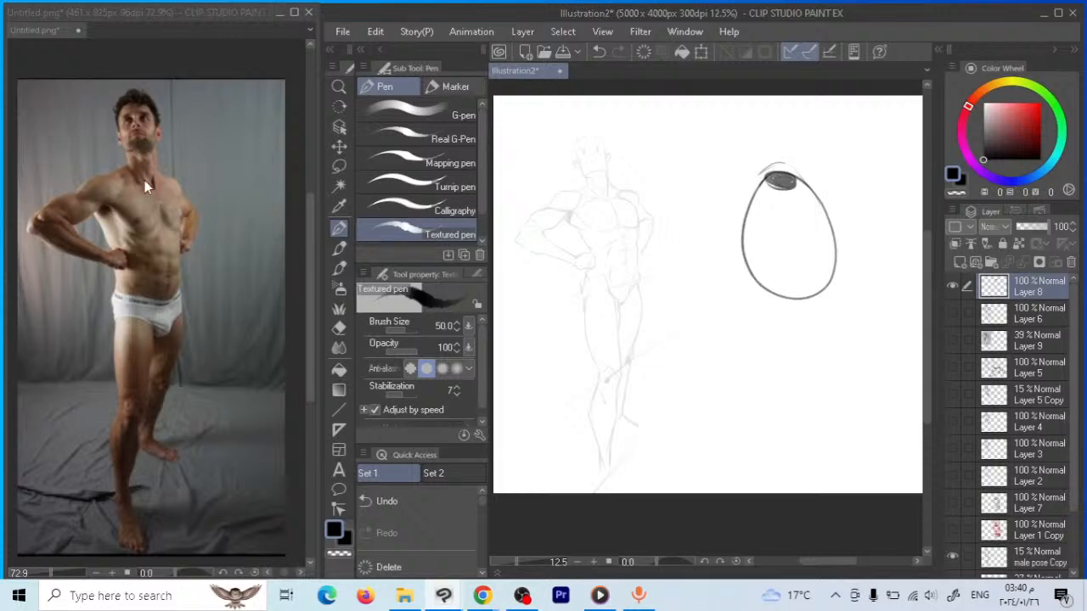
mouse_move(789, 195)
mouse_down()
mouse_move(746, 180)
mouse_move(797, 198)
mouse_move(811, 167)
mouse_move(803, 208)
mouse_move(814, 284)
mouse_move(764, 280)
mouse_move(812, 259)
mouse_move(838, 268)
mouse_up()
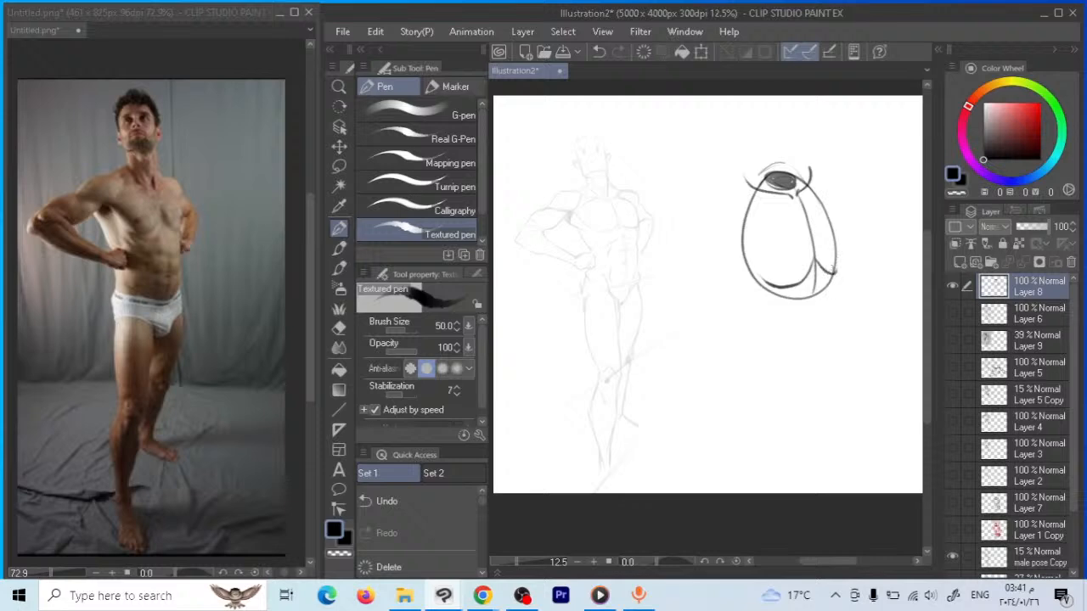
Wrap downward-bowing contour curves with arrowheads around the ribcage egg and add a diagonal view arrow above it
mouse_move(863, 187)
mouse_down()
mouse_move(807, 256)
mouse_move(712, 225)
mouse_move(840, 204)
mouse_up()
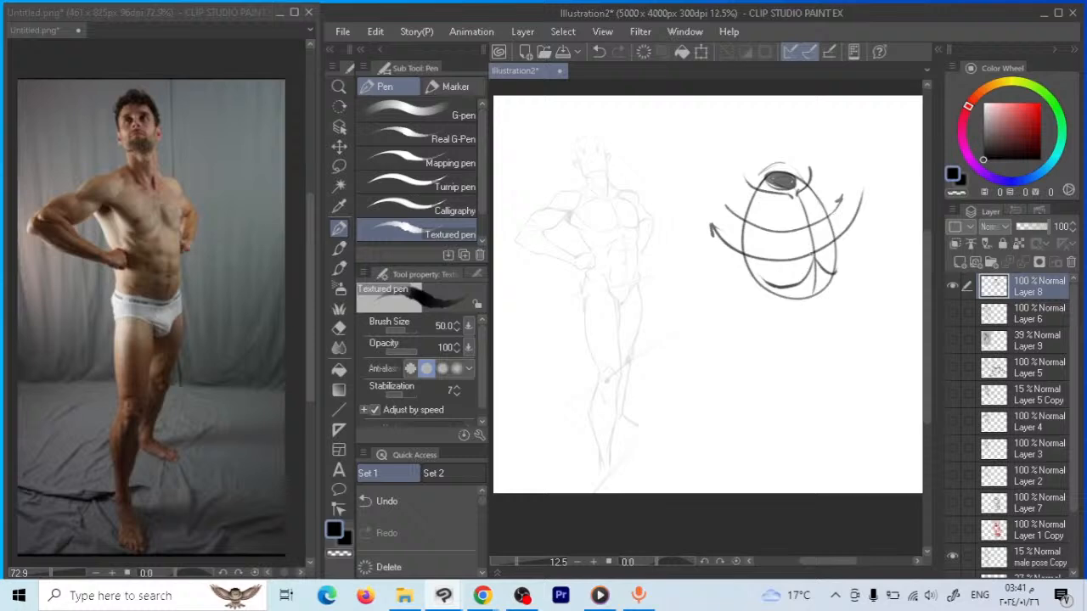
mouse_move(861, 119)
mouse_down()
mouse_move(841, 151)
mouse_move(851, 146)
mouse_up()
drag(782, 331, 770, 312)
Draw a second ribcage egg below with a dark neck opening, bold rib arch, upward-bowing contour curve and an arrow from beneath
mouse_move(812, 260)
mouse_down()
mouse_move(804, 246)
mouse_move(768, 270)
mouse_move(743, 250)
mouse_up()
mouse_move(815, 304)
mouse_down()
mouse_move(764, 380)
mouse_move(849, 360)
mouse_move(790, 299)
mouse_move(826, 413)
mouse_move(821, 424)
mouse_move(825, 364)
mouse_move(787, 420)
mouse_move(822, 399)
mouse_move(828, 407)
mouse_move(850, 382)
mouse_move(822, 400)
mouse_move(825, 365)
mouse_move(842, 382)
mouse_move(841, 366)
mouse_up()
mouse_move(873, 360)
mouse_down()
mouse_move(838, 338)
mouse_move(763, 342)
mouse_move(741, 371)
mouse_up()
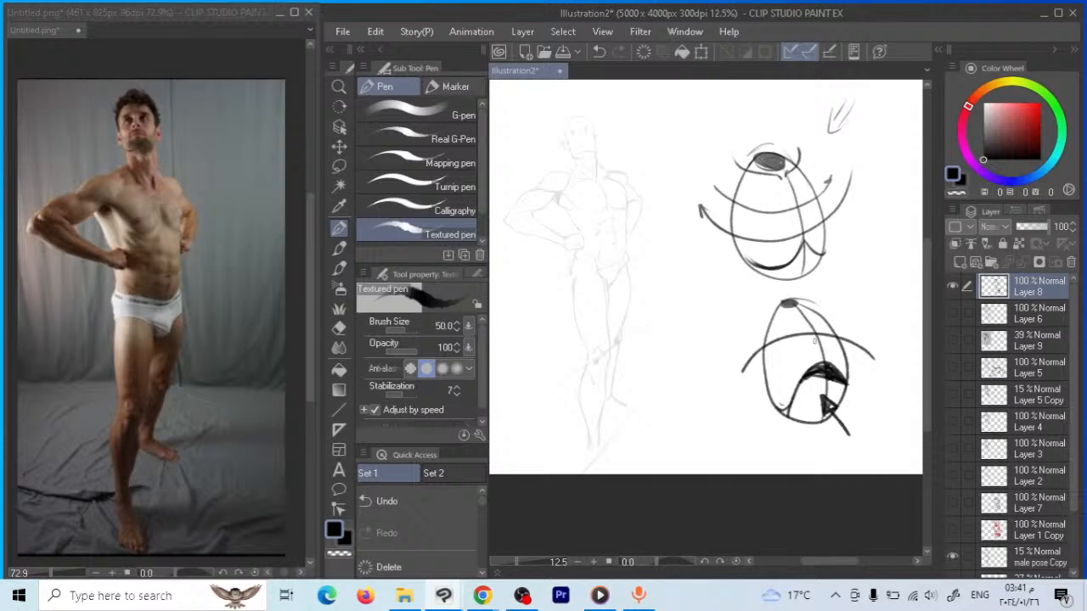
mouse_move(795, 307)
mouse_down()
mouse_move(780, 310)
mouse_move(800, 311)
mouse_up()
mouse_move(794, 289)
mouse_down()
mouse_move(811, 280)
mouse_move(780, 289)
mouse_up()
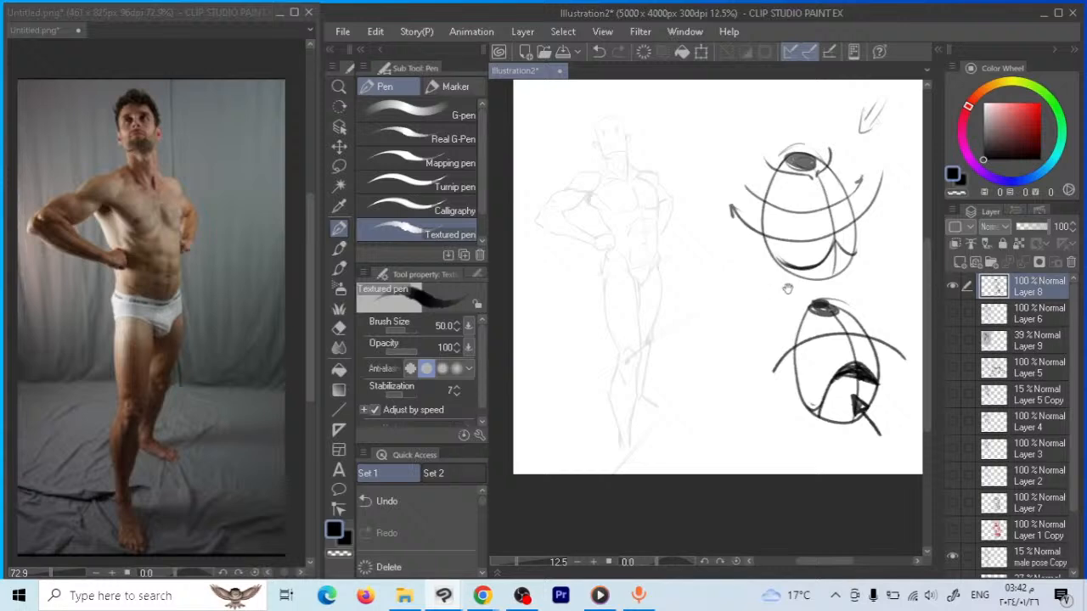
drag(788, 289, 773, 291)
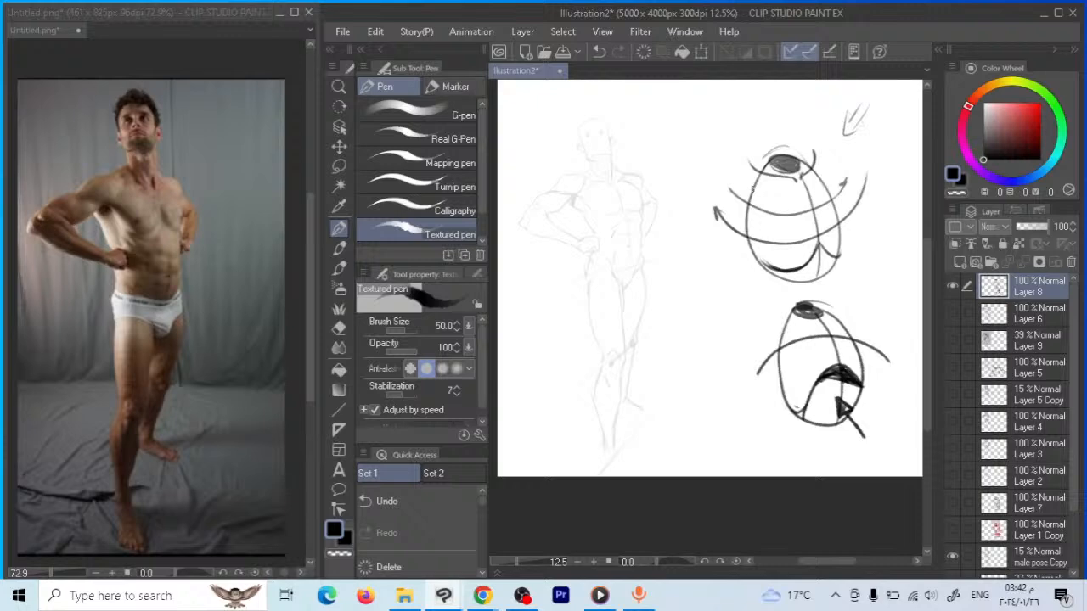
Sketch two rounded teardrop forms with small inner ovals between the guide figure and the ribcage eggs
mouse_move(703, 268)
mouse_down()
mouse_move(721, 310)
mouse_move(692, 344)
mouse_move(665, 336)
mouse_move(651, 312)
mouse_move(656, 268)
mouse_up()
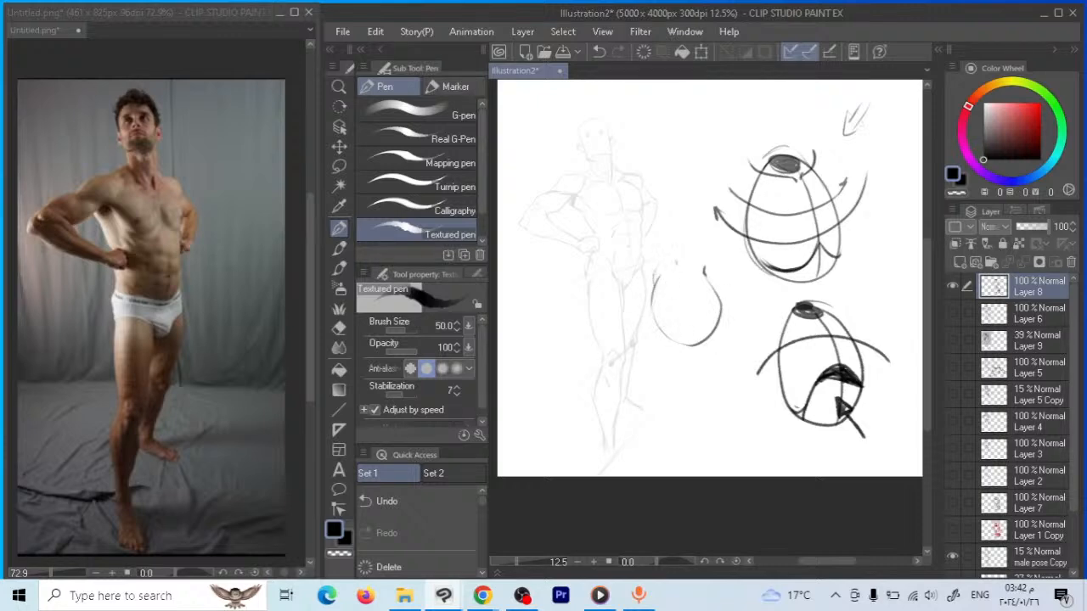
mouse_move(737, 326)
mouse_down()
mouse_move(776, 311)
mouse_move(777, 293)
mouse_move(741, 261)
mouse_move(722, 307)
mouse_move(768, 302)
mouse_up()
mouse_move(672, 307)
mouse_down()
mouse_move(753, 344)
mouse_move(747, 358)
mouse_up()
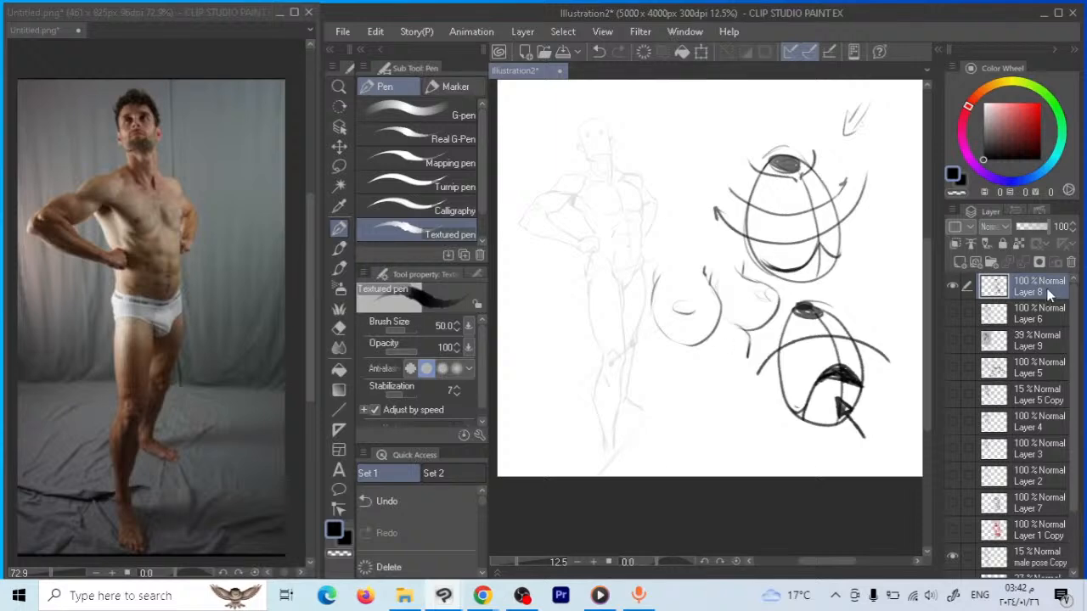
Clear the construction diagrams from Layer 8 and show Layer 5 with the horned figure, keeping Layer 6 hidden
key(Delete)
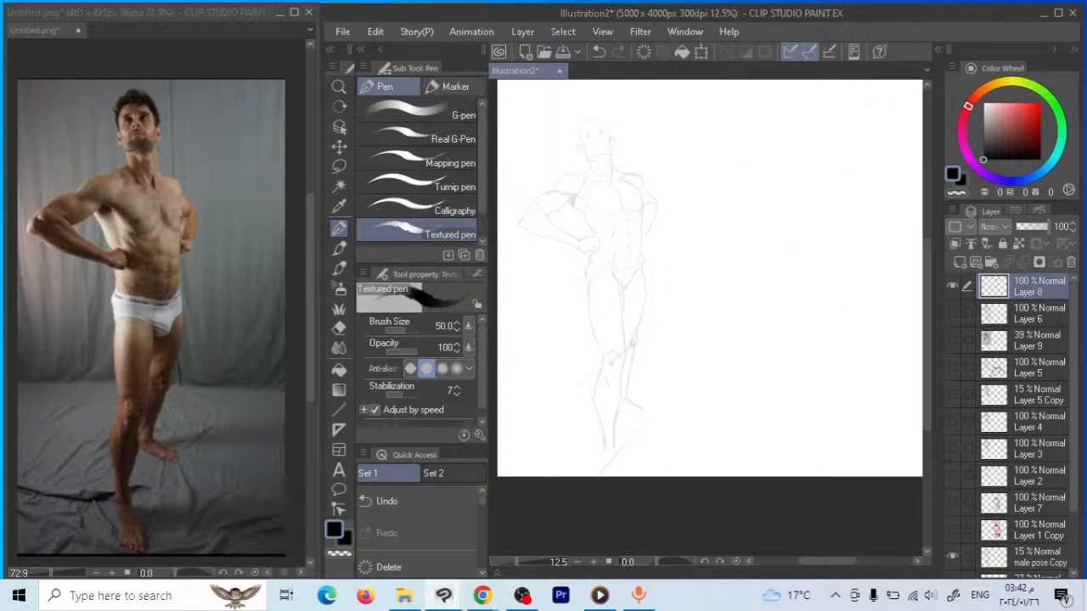
click(953, 314)
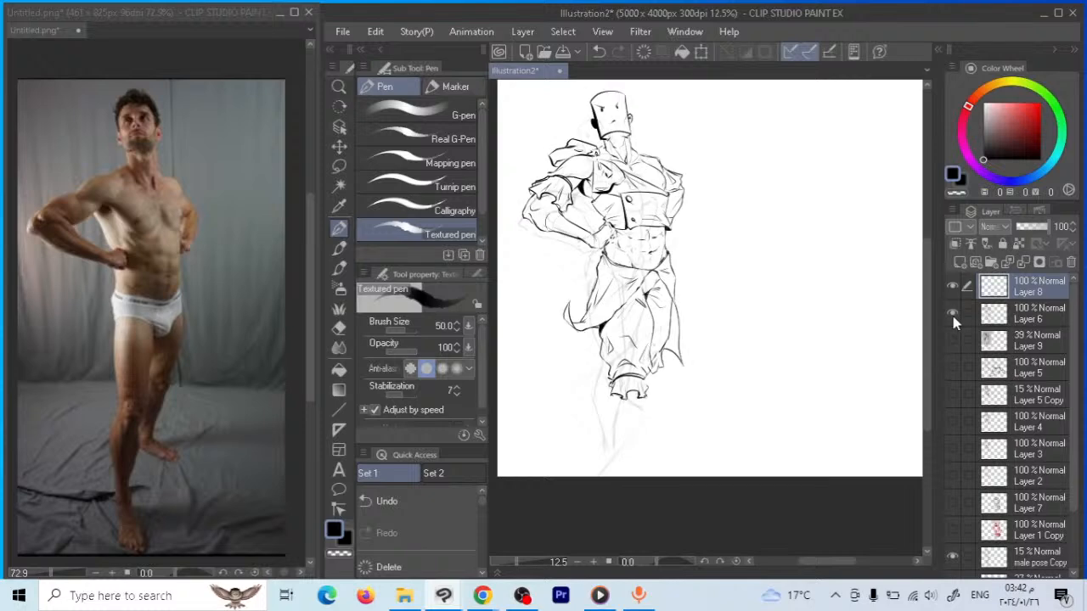
click(953, 314)
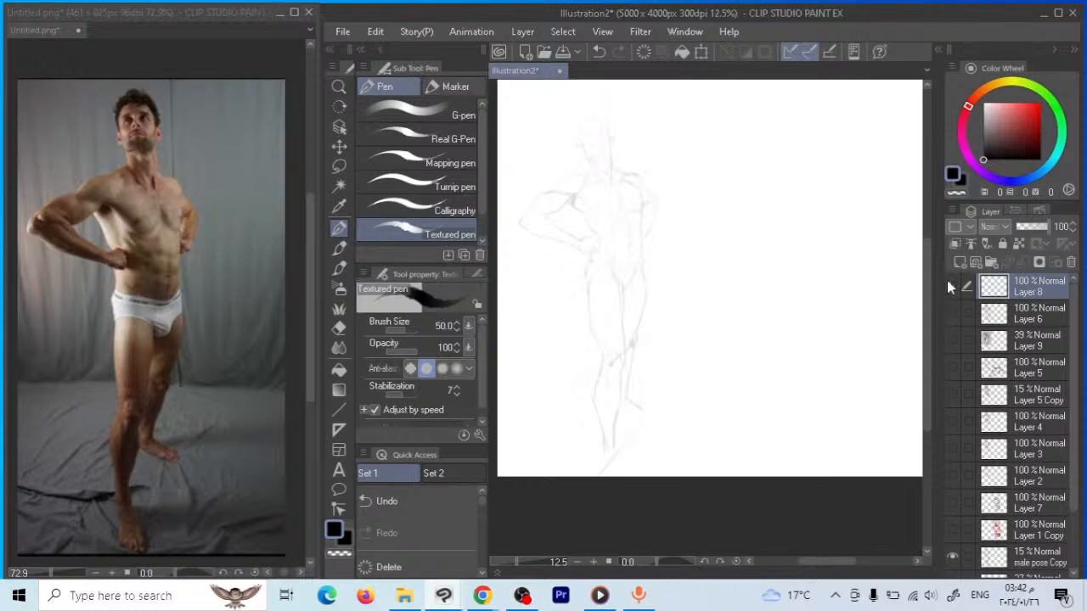
click(953, 369)
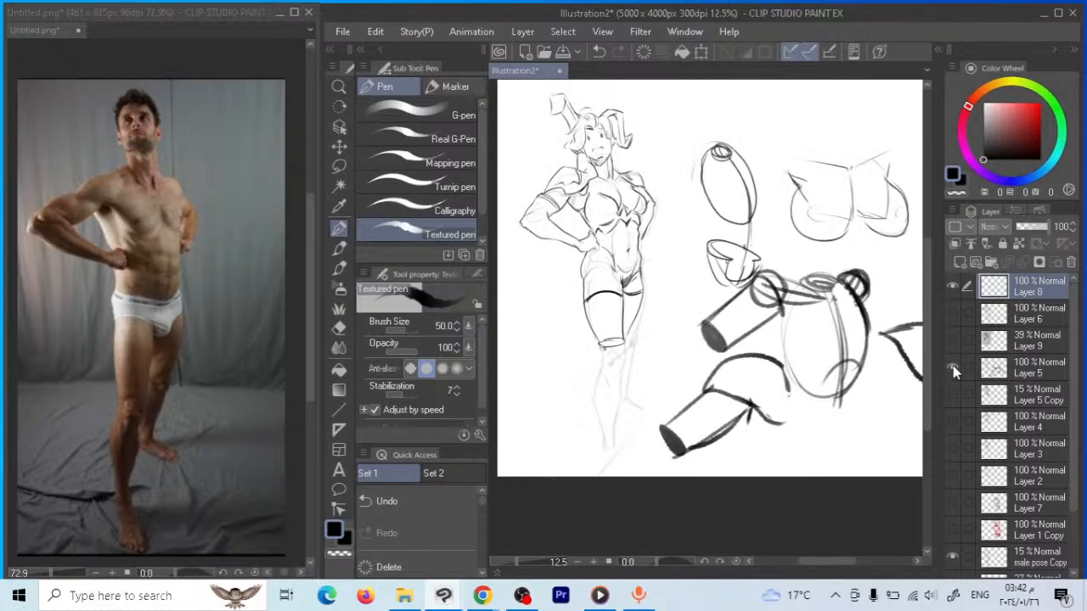
Lasso the horned figure's hips and thighs and nudge them slightly upward on Layer 5
scroll(666, 232, up, 1)
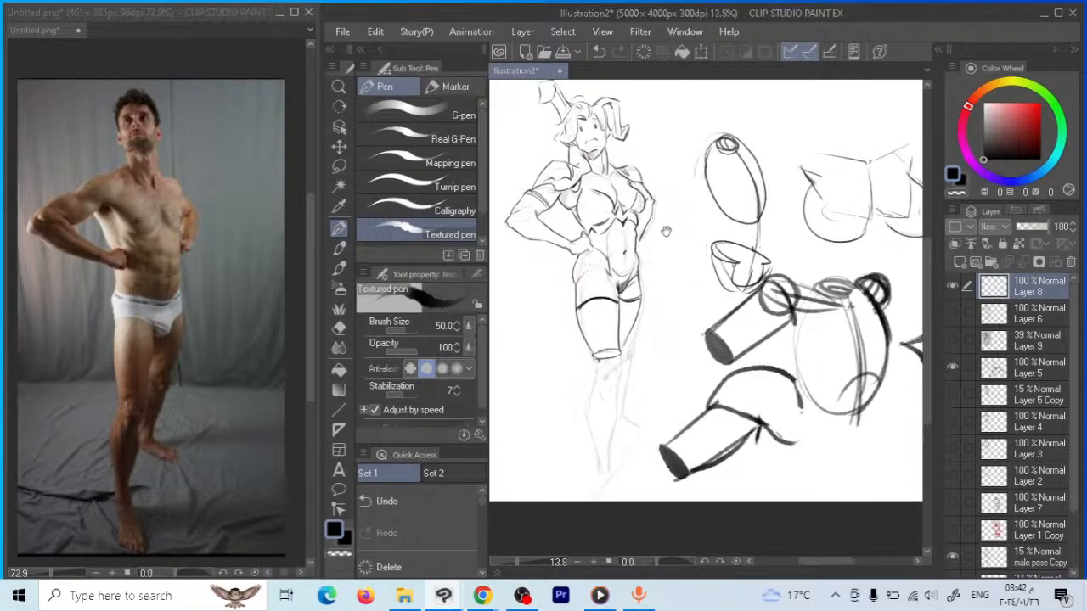
drag(655, 224, 688, 261)
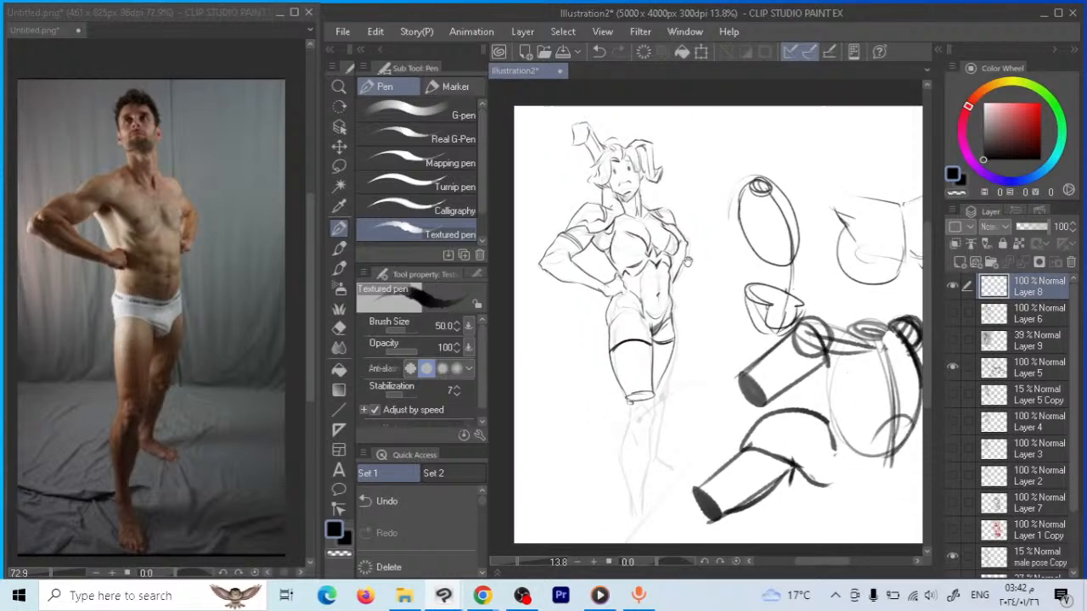
key(m)
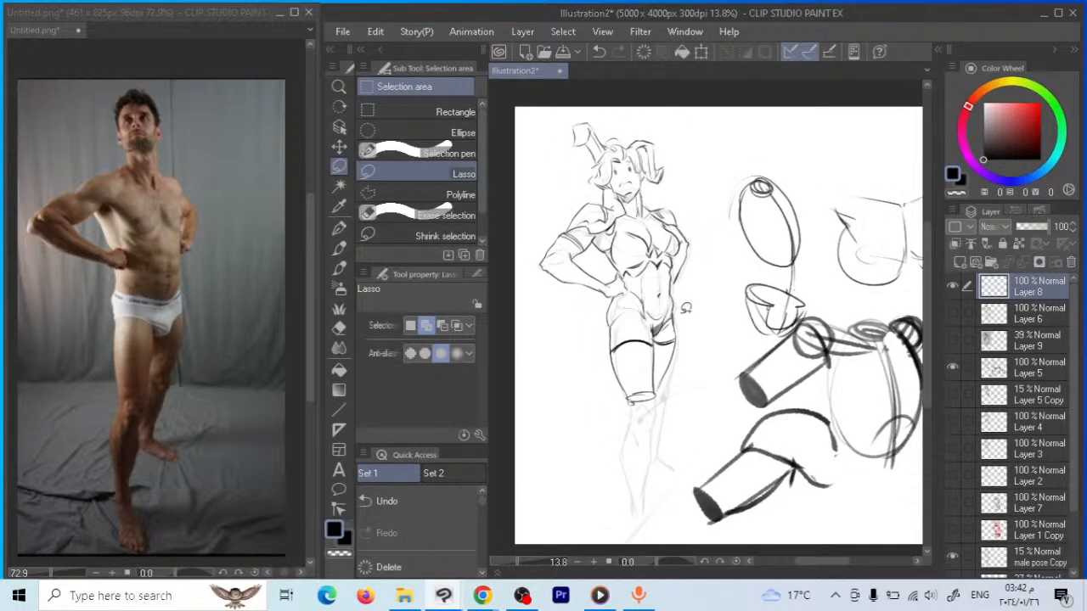
mouse_move(662, 300)
mouse_down()
mouse_move(619, 292)
mouse_move(583, 347)
mouse_move(676, 407)
mouse_move(679, 313)
mouse_up()
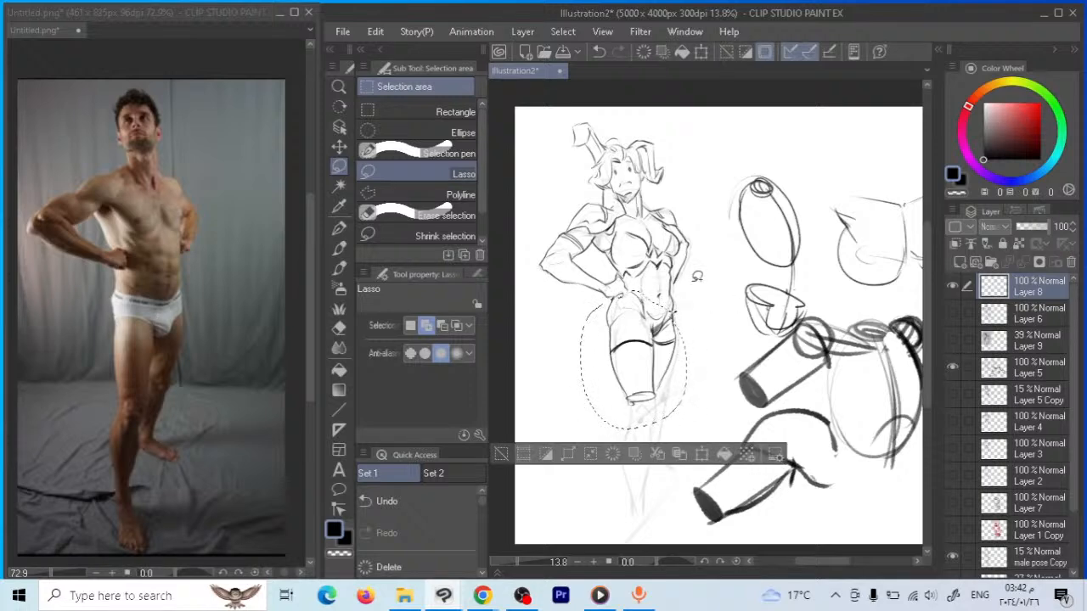
key(k)
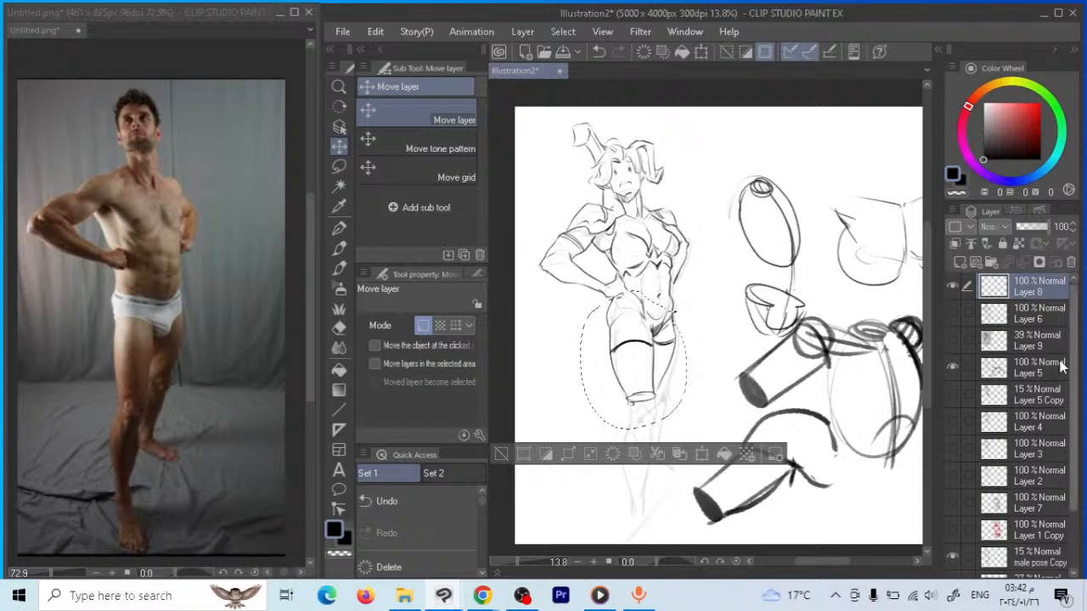
click(1031, 372)
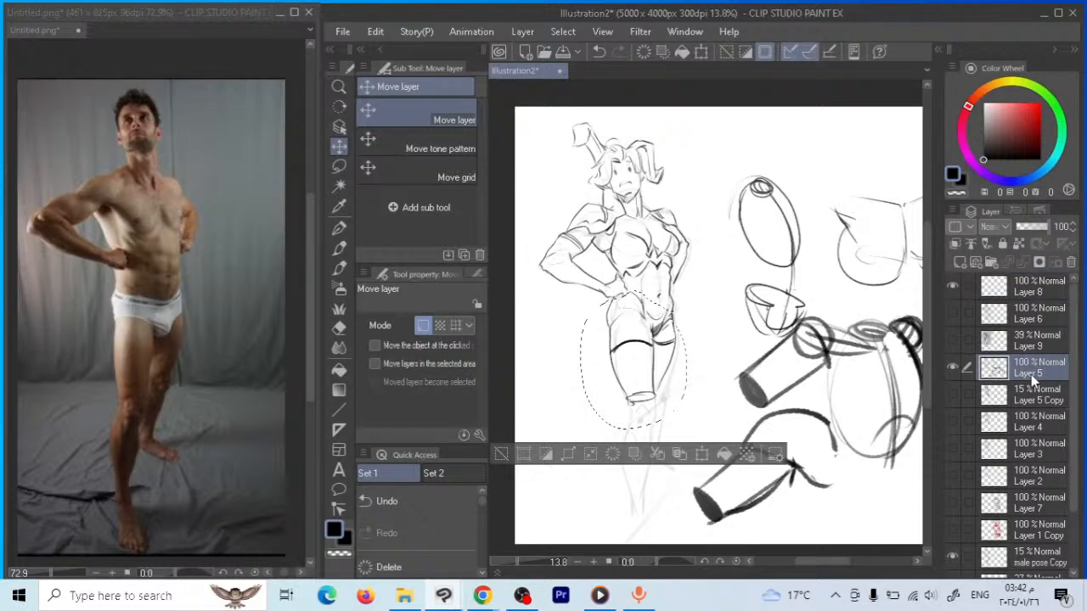
key(Up)
key(Up)
key(Up)
key(Up)
key(Up)
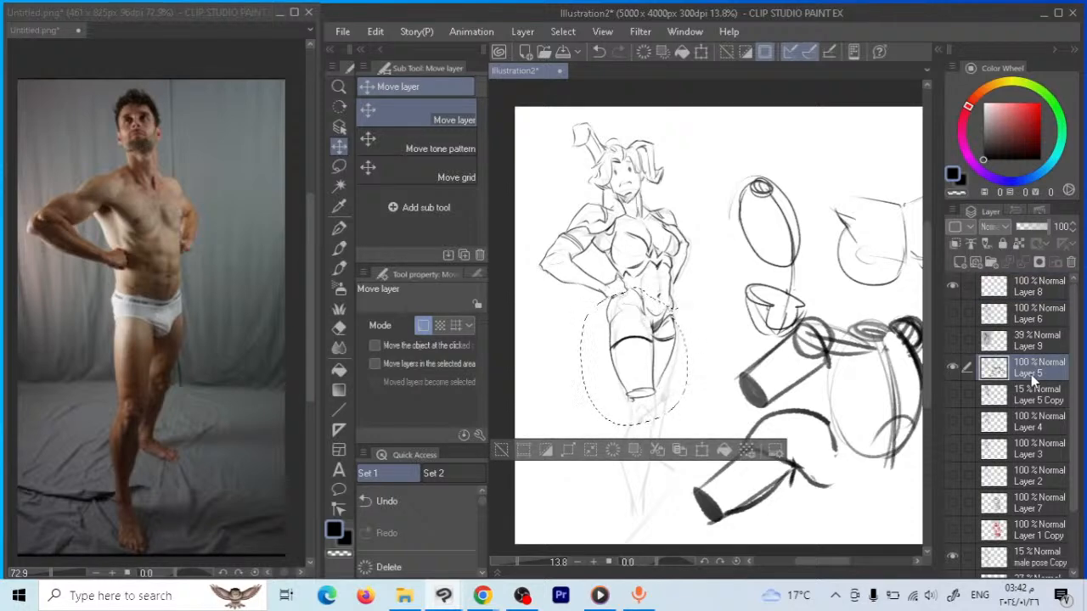
key(ctrl+d)
Hide Layer 8 and delete all construction diagrams beside the horned figure on Layer 5 using a lasso selection
drag(822, 389, 767, 330)
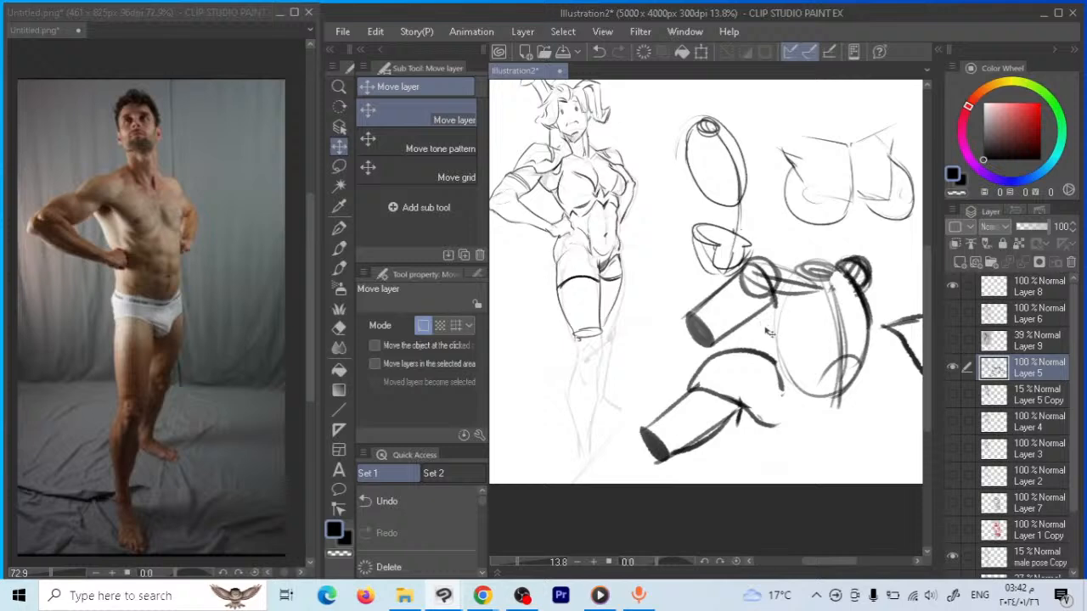
scroll(769, 329, down, 4)
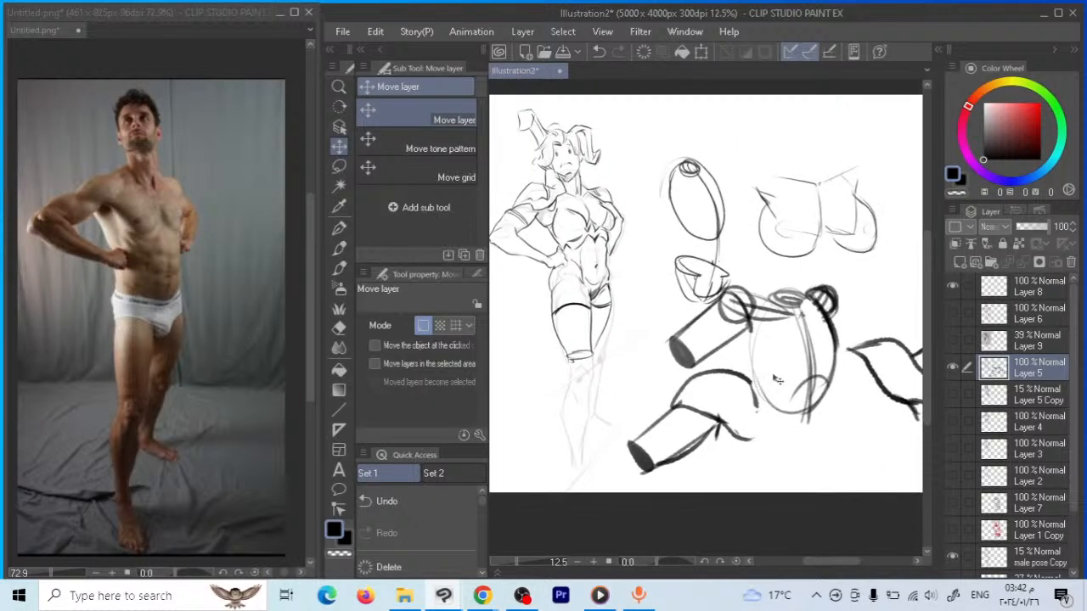
click(953, 287)
click(1019, 292)
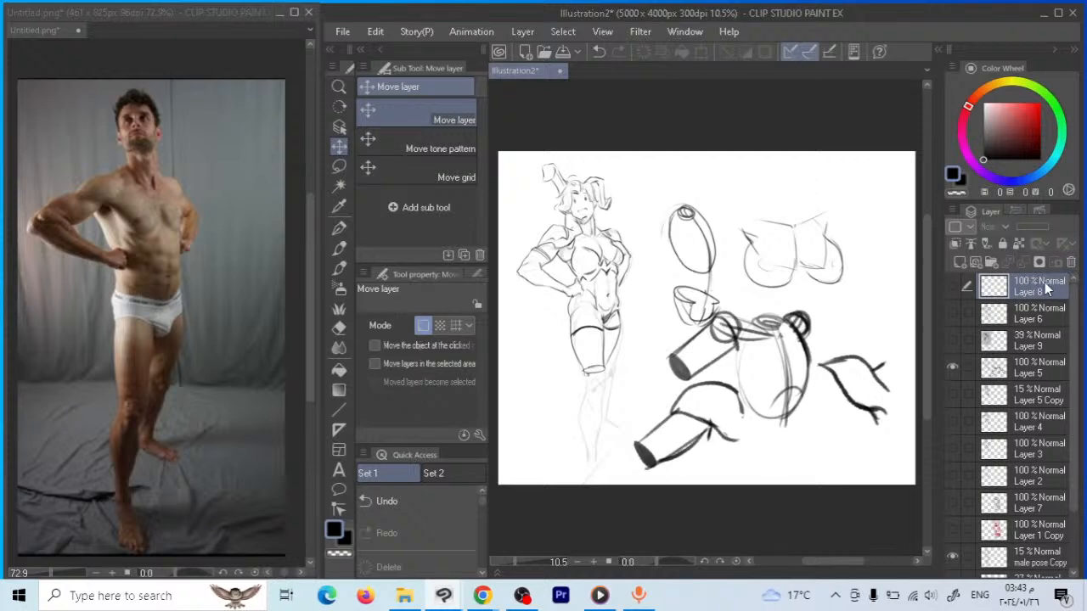
click(952, 287)
click(955, 287)
click(339, 165)
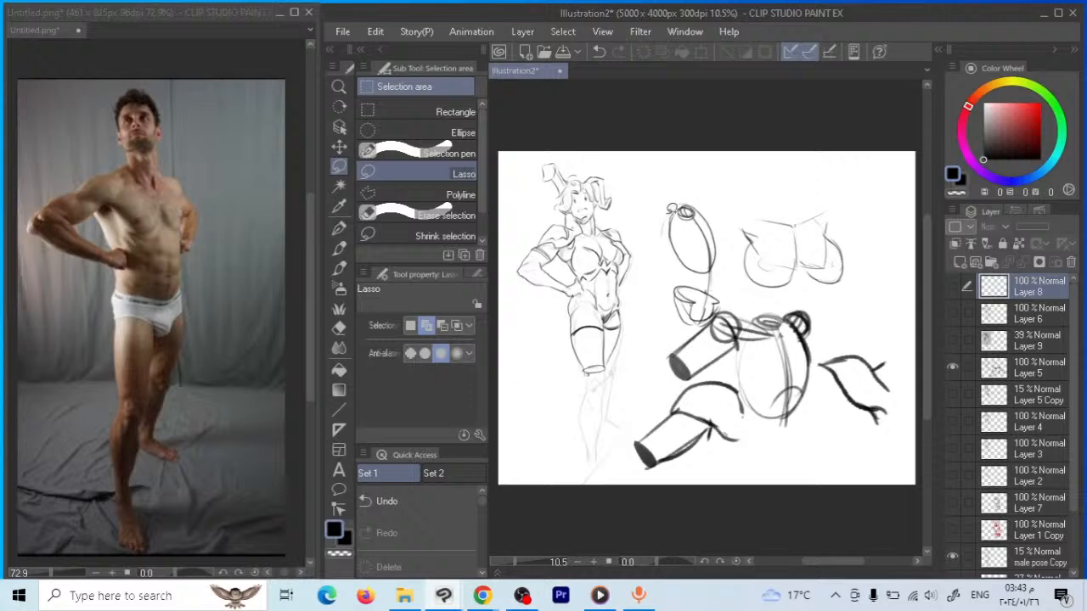
mouse_move(637, 185)
mouse_down()
mouse_move(595, 382)
mouse_move(619, 208)
mouse_up()
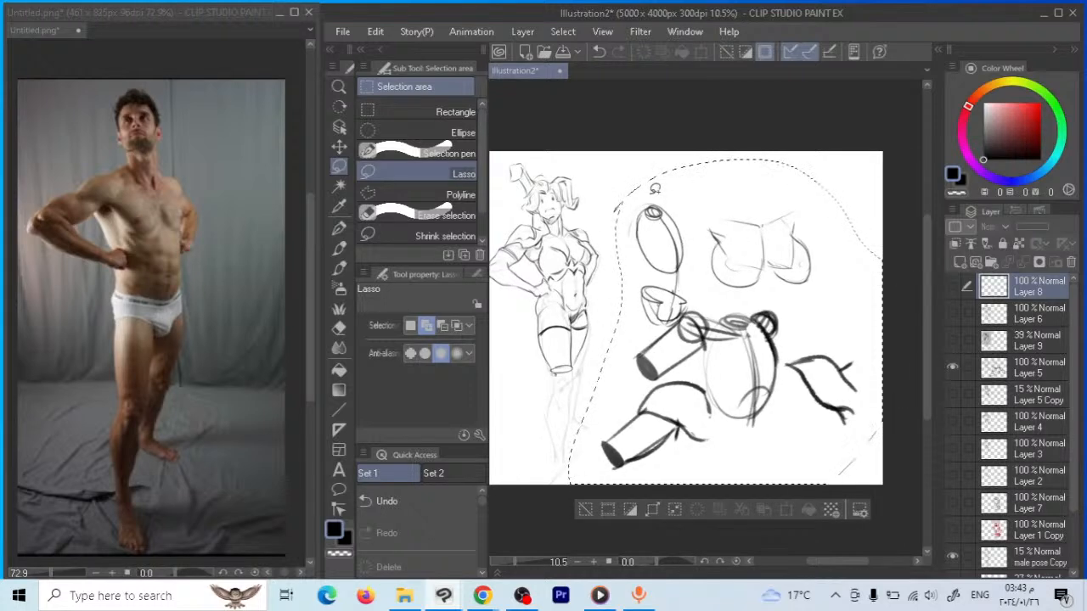
click(1019, 367)
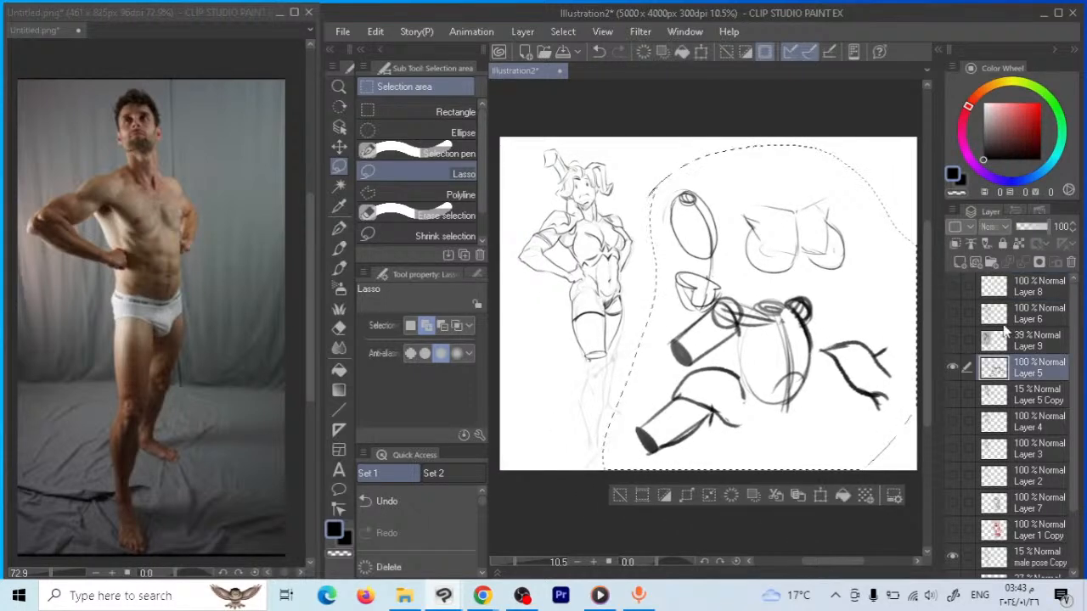
key(Delete)
click(867, 308)
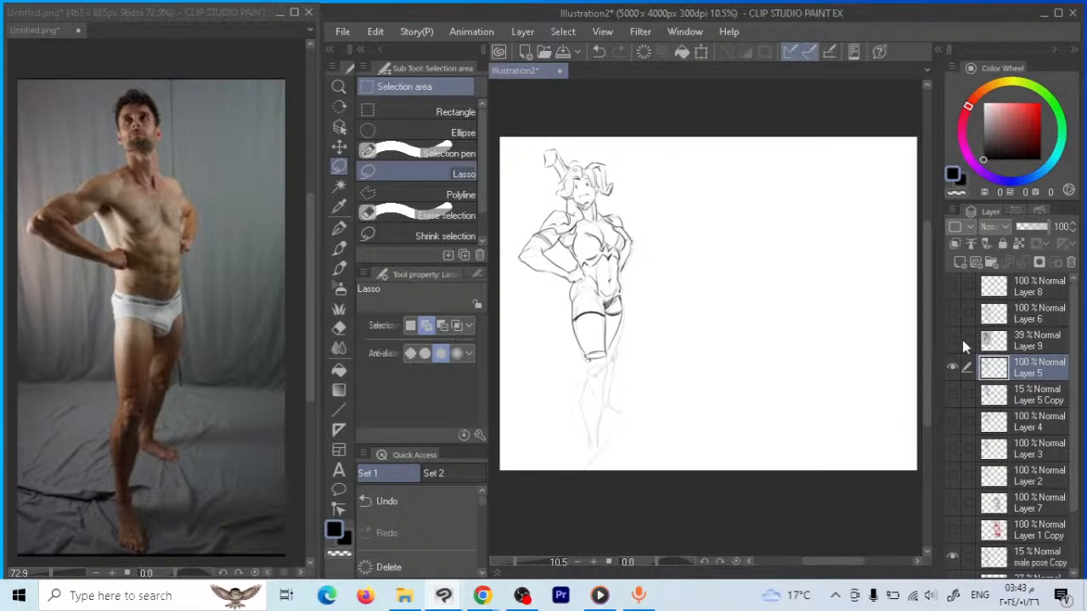
Show Layer 6 and move its clothed male figure horizontally into the empty right half of the canvas
click(951, 311)
click(1024, 314)
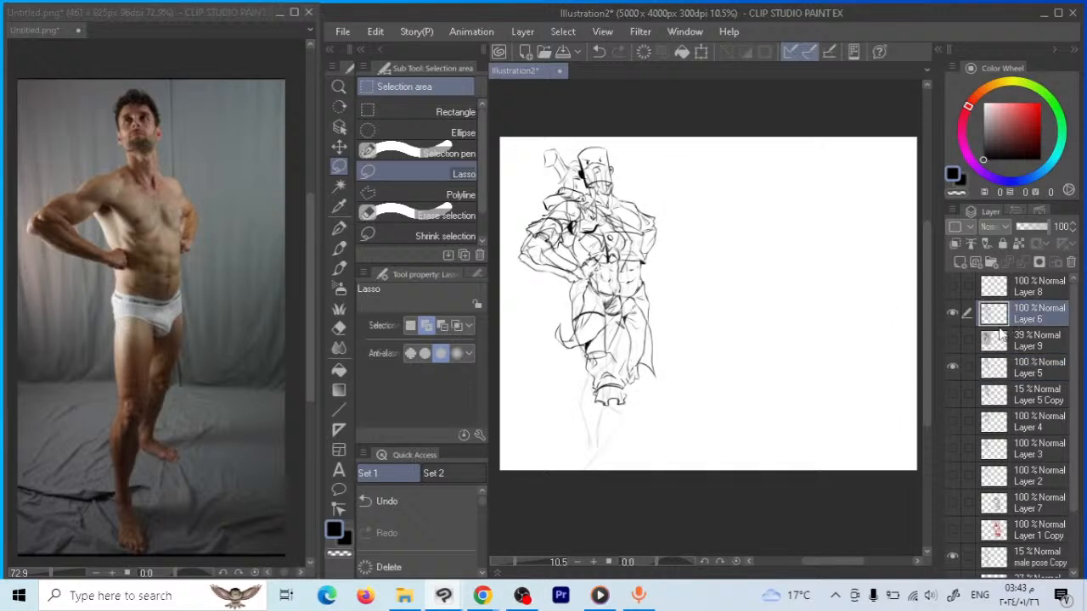
key(ctrl+t)
key(shift+Right)
key(shift+Right)
key(shift+Right)
key(shift+Right)
key(shift+Right)
key(shift+Right)
key(shift+Right)
key(shift+Right)
key(shift+Right)
key(shift+Right)
key(shift+Right)
key(shift+Right)
key(shift+Right)
key(shift+Right)
key(shift+Right)
key(shift+Right)
key(shift+Right)
key(shift+Right)
key(shift+Right)
key(shift+Right)
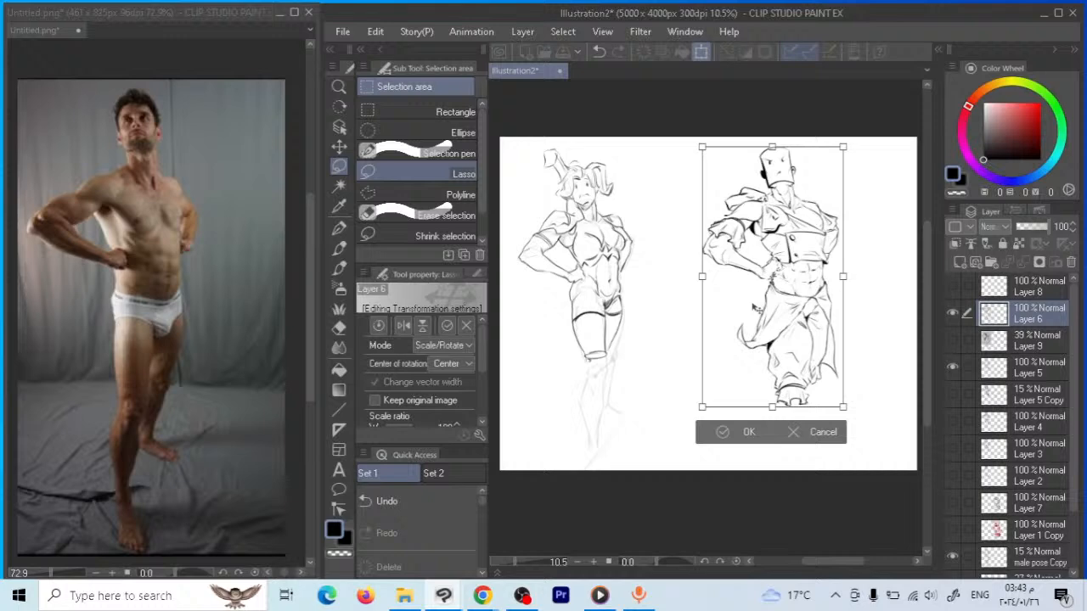
key(Return)
Enlarge the horned figure on Layer 5 slightly and hide the male pose Copy guide layer
click(1019, 368)
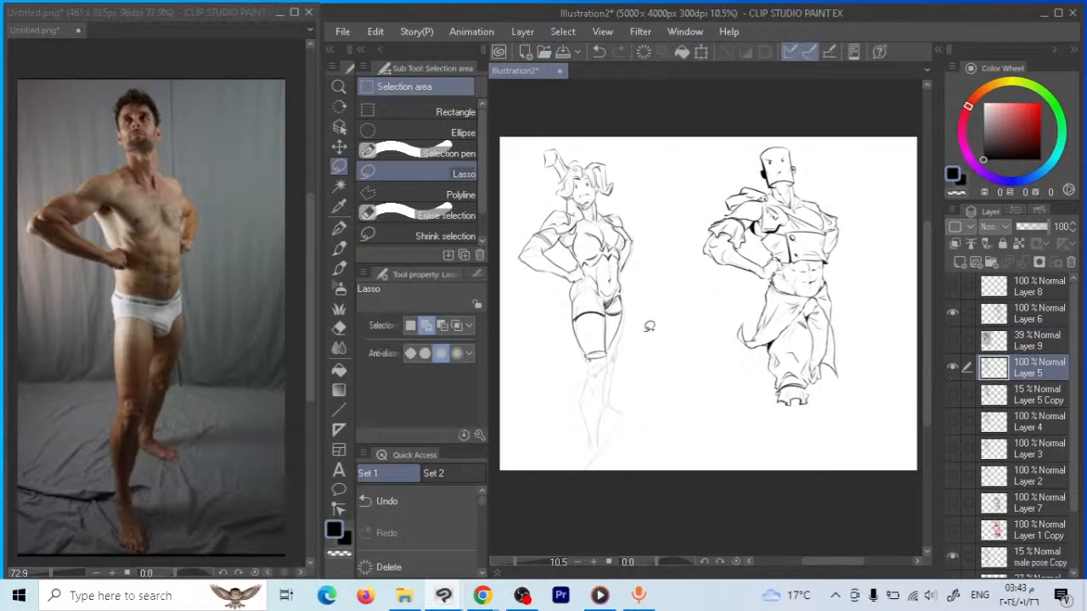
key(ctrl+t)
mouse_move(637, 388)
mouse_down()
mouse_move(683, 425)
mouse_move(722, 436)
mouse_move(665, 420)
mouse_up()
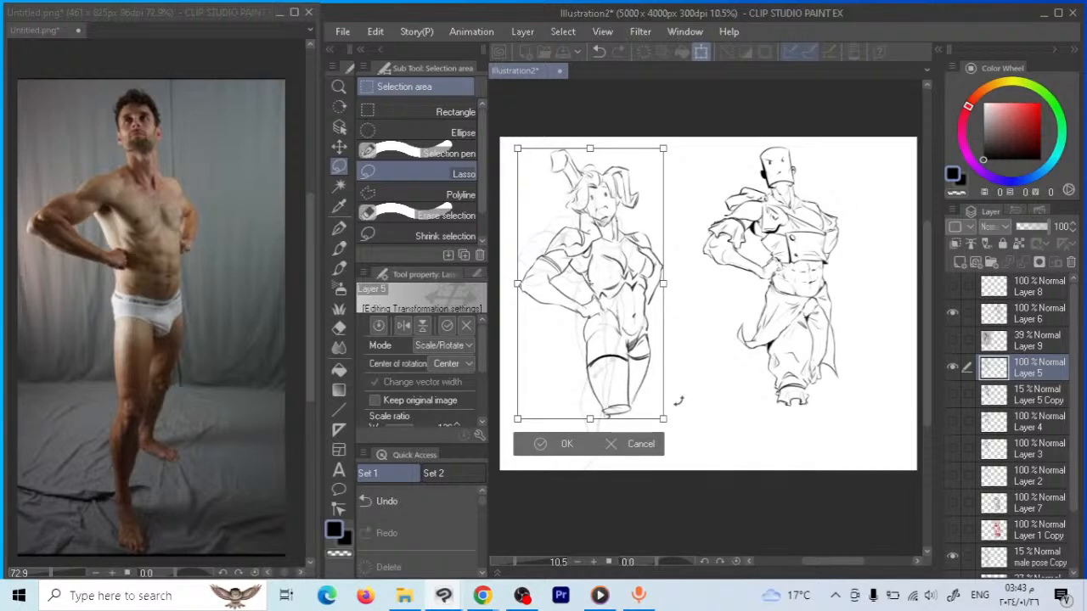
key(Return)
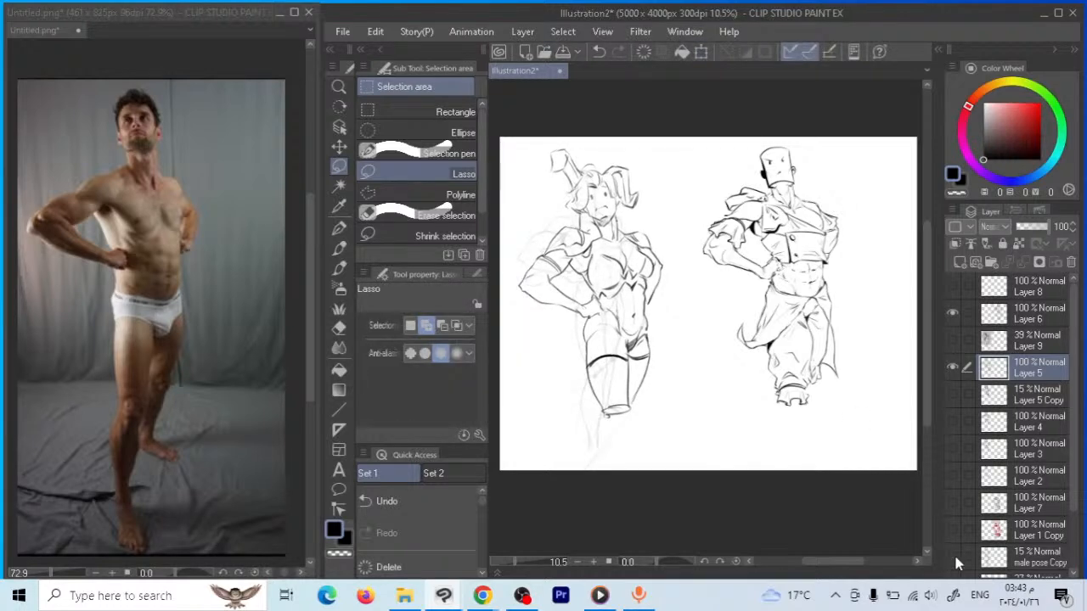
scroll(694, 312, down, 2)
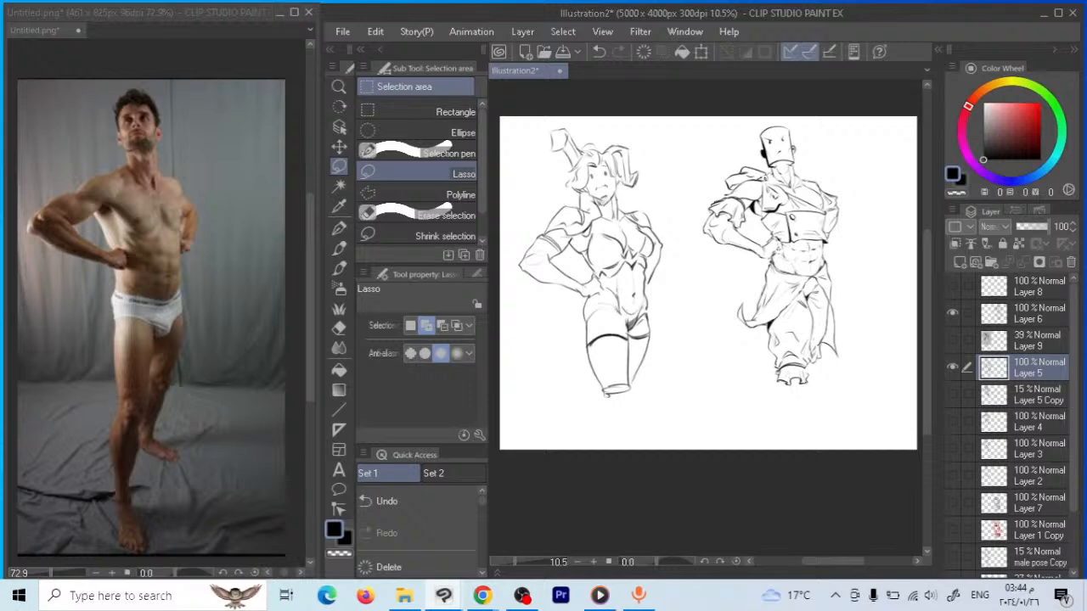
key(alt+Tab)
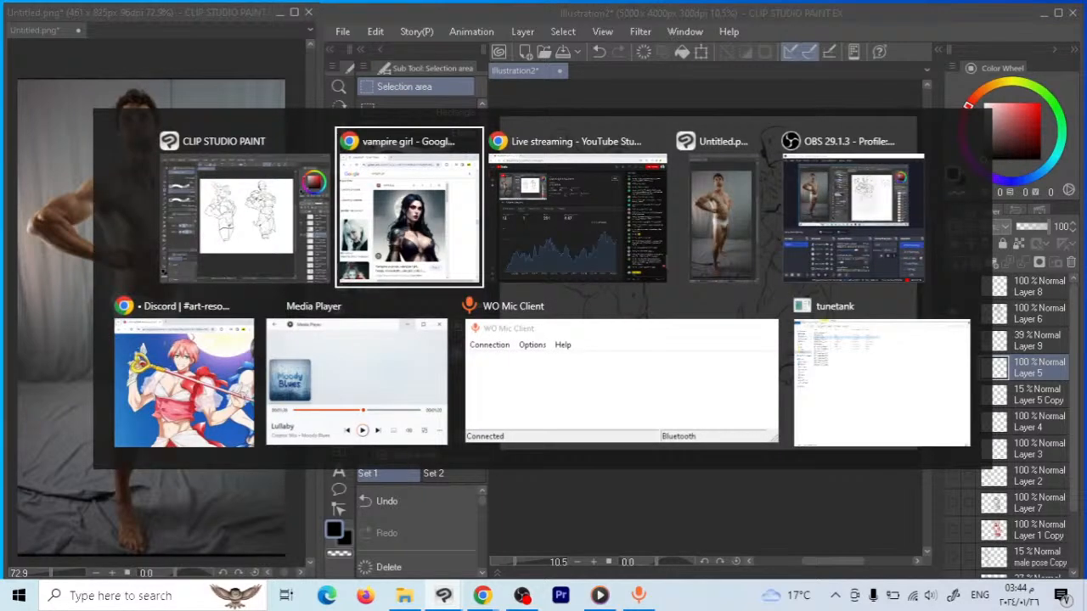
key(Escape)
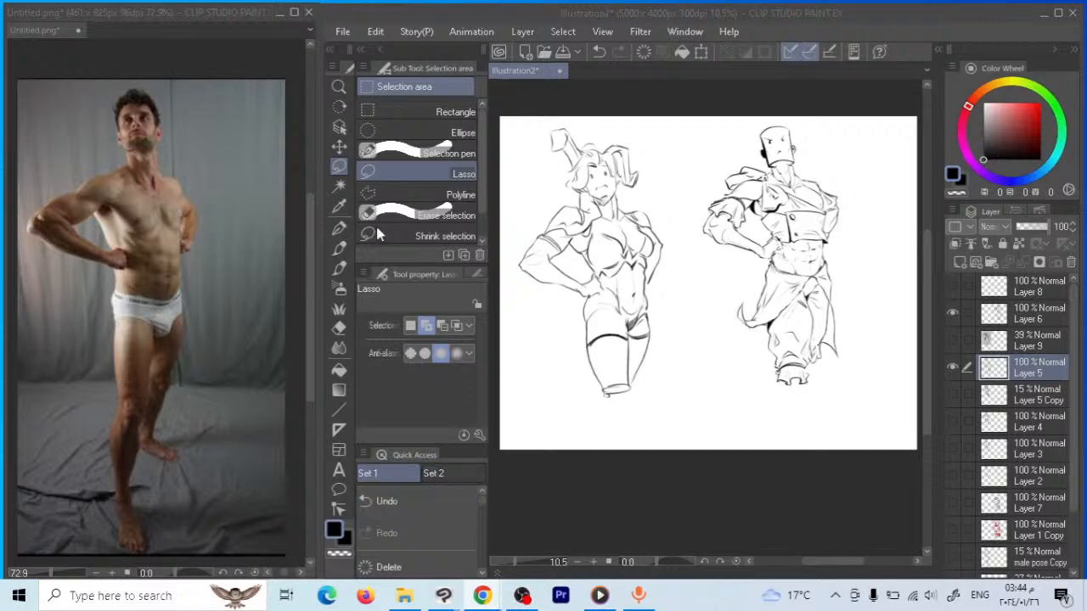
Save the drawing to the Desktop as Illustration2 in CLIP STUDIO FORMAT
click(345, 34)
click(416, 156)
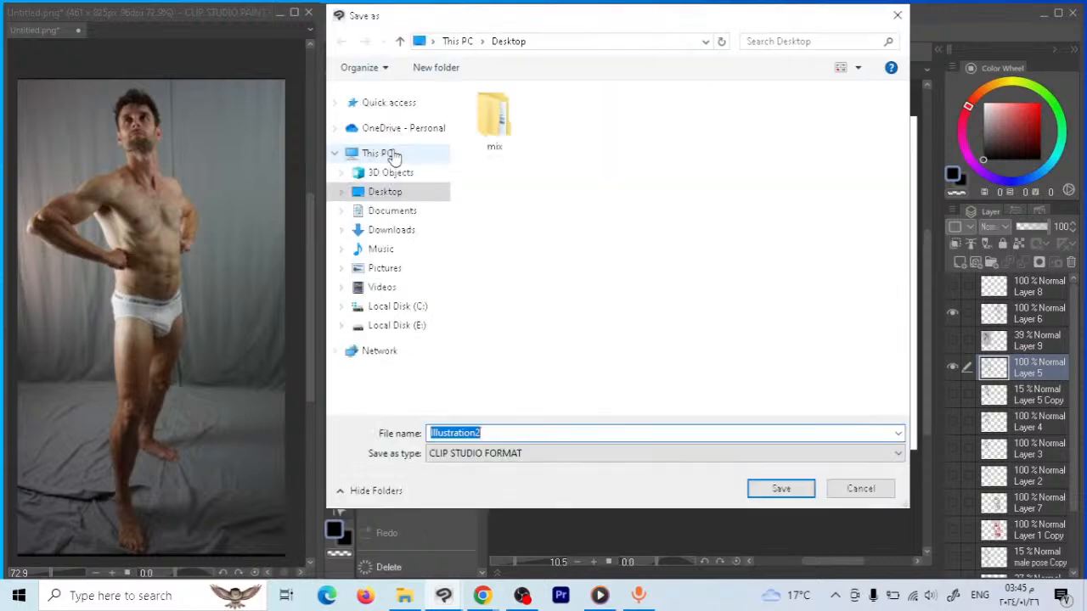
click(389, 123)
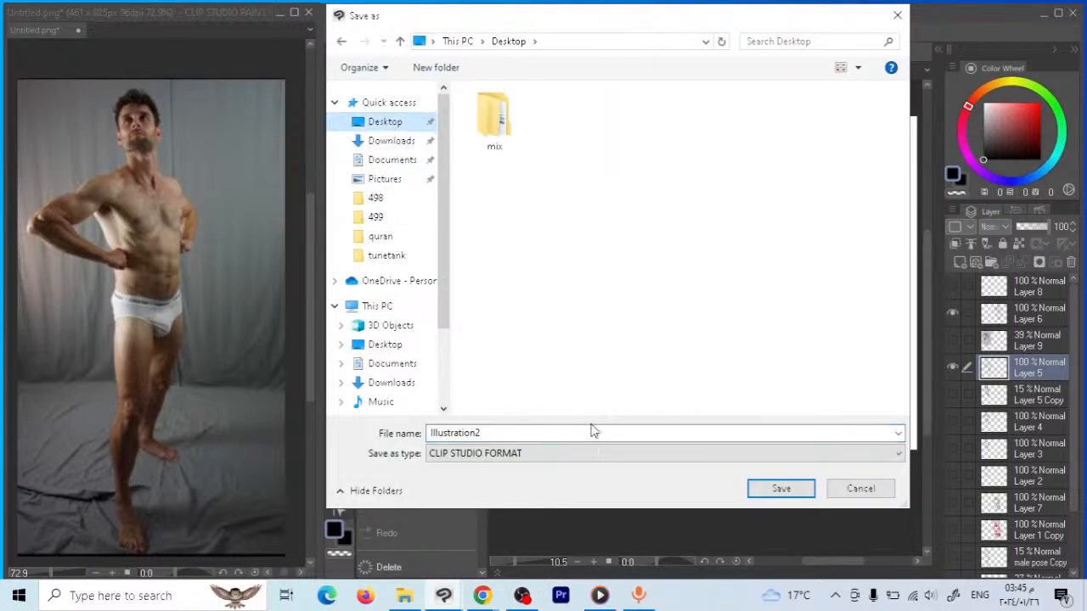
click(769, 489)
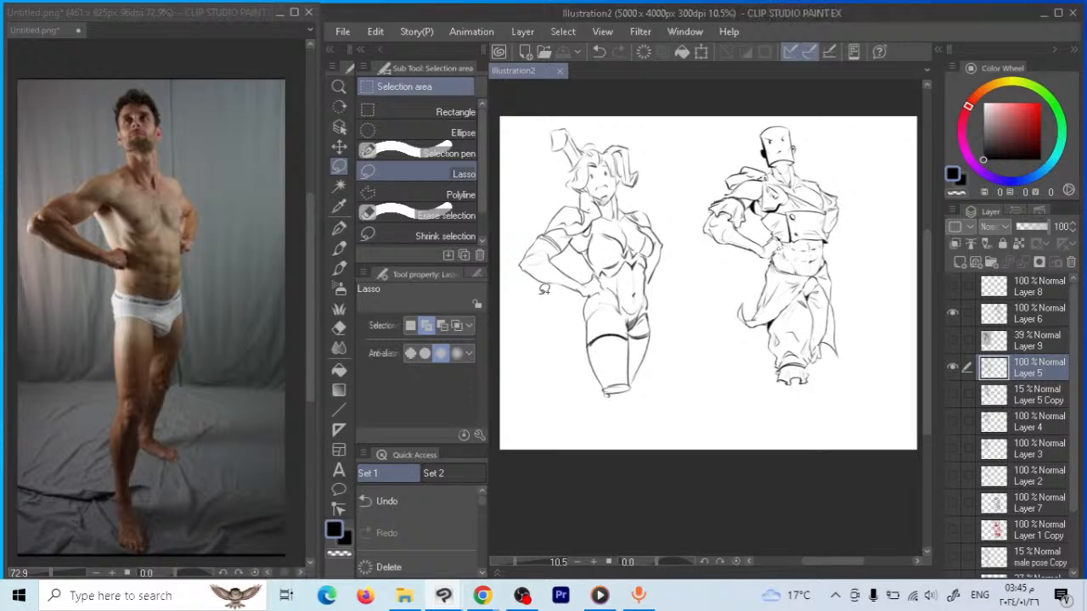
View the running apps in Task Manager and close its window
key(ctrl+shift+Escape)
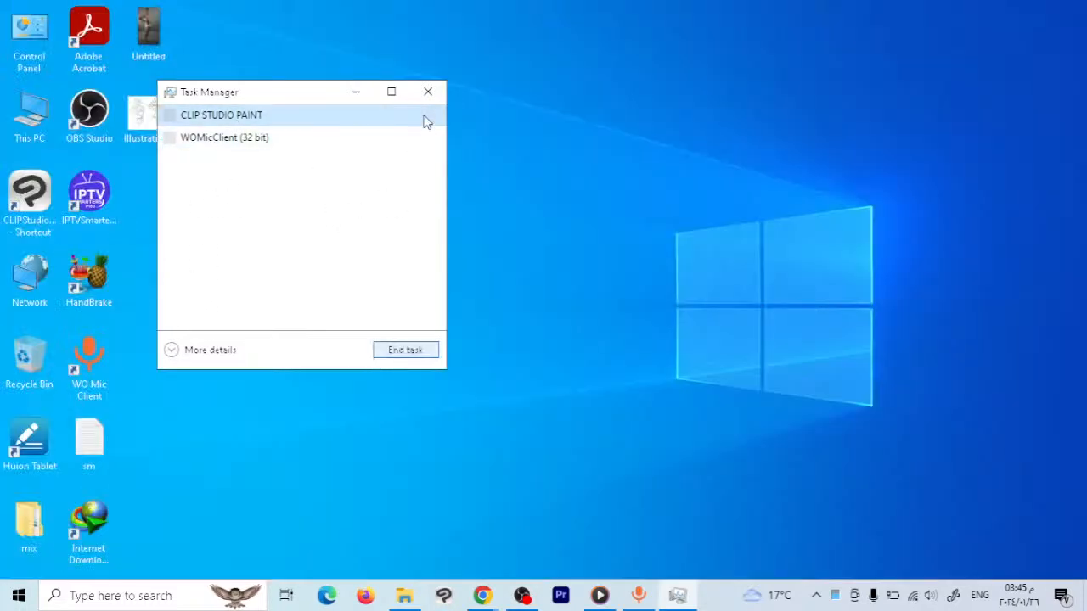
click(424, 117)
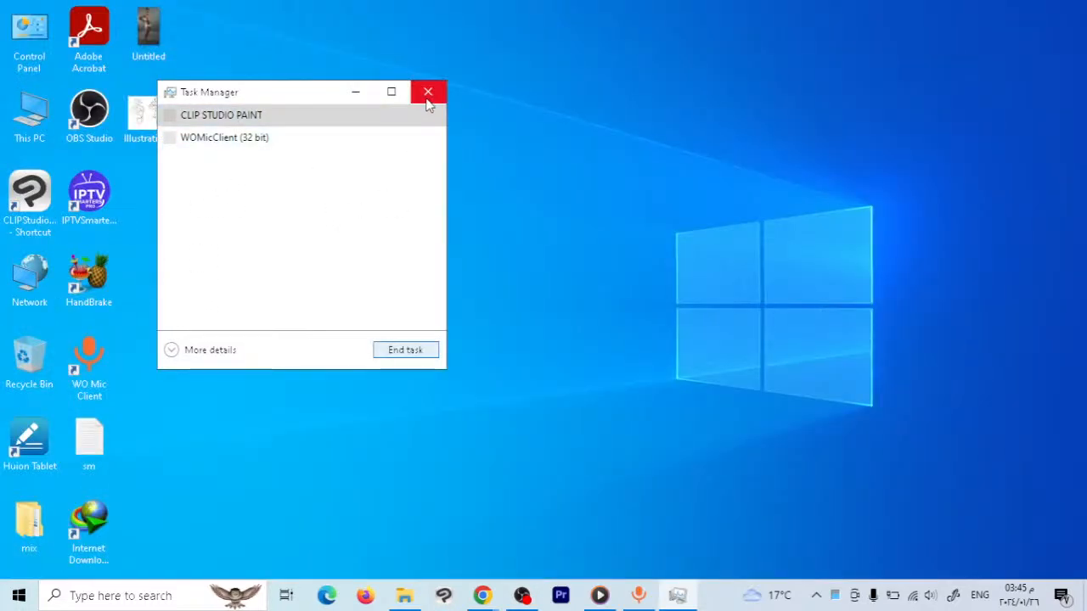
click(428, 93)
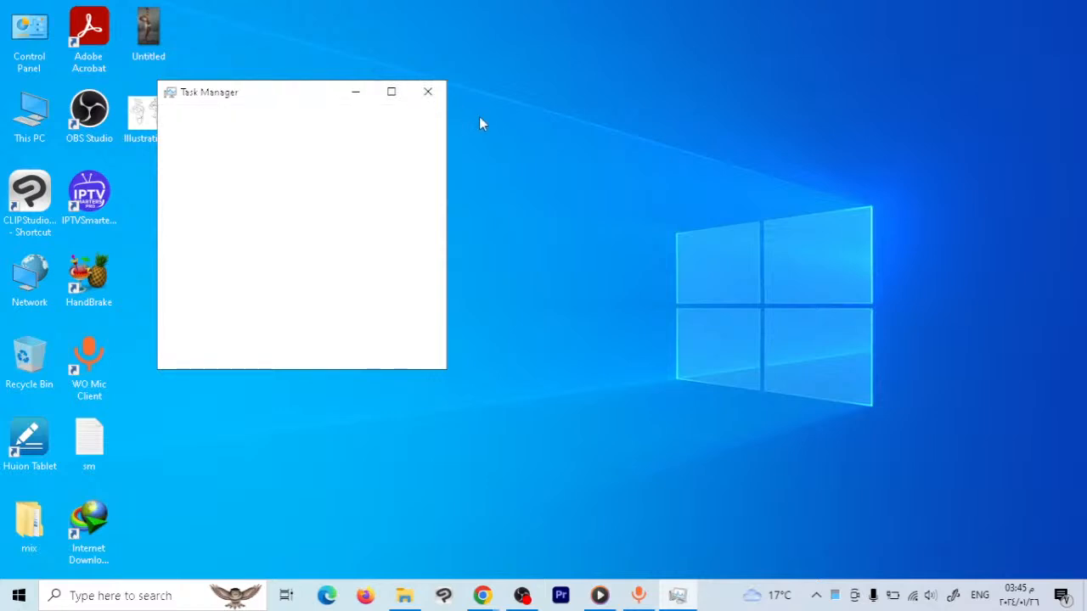